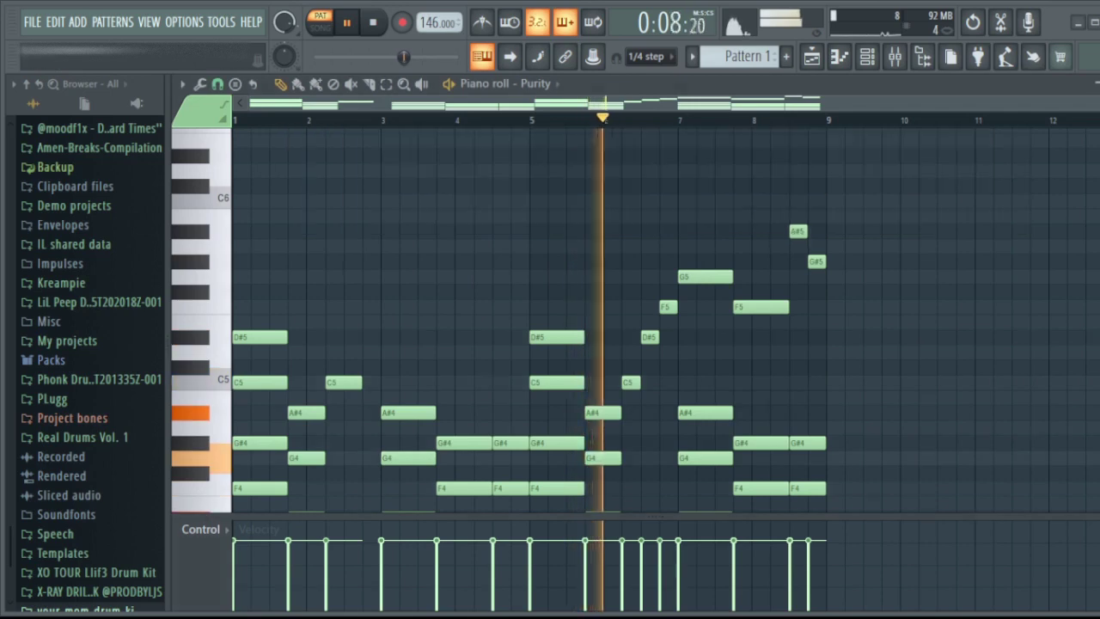
# Replace the lone C5 note in bar 2 with a duplicate of the preceding A#4–G4–D#4–C4 chord.
pyautogui.scroll(-1, 458, 336)
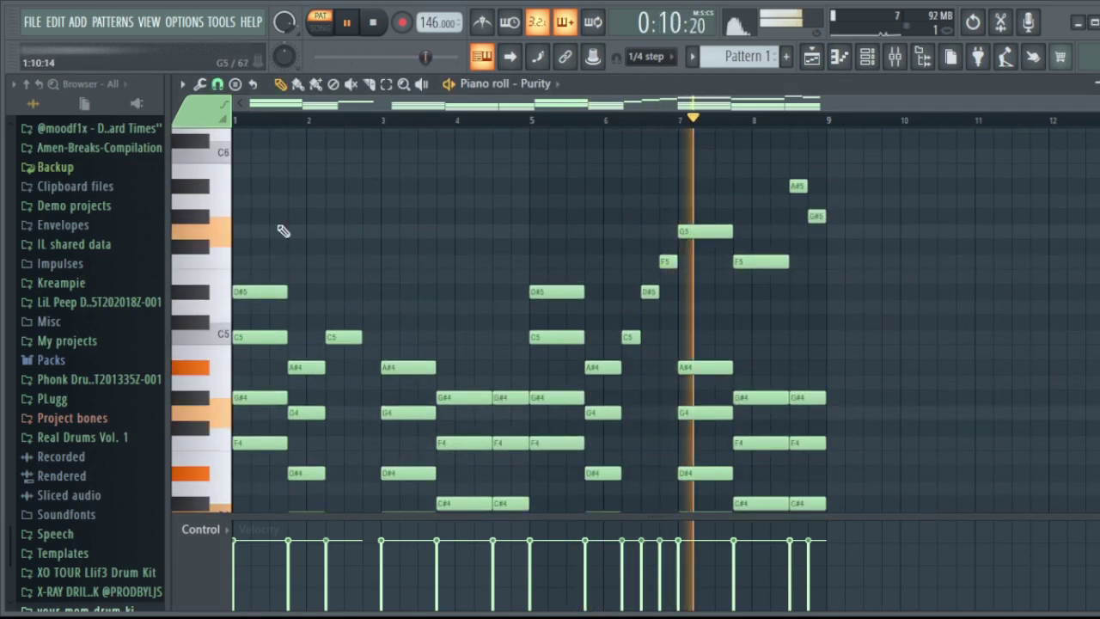
pyautogui.scroll(5, 300, 128)
pyautogui.scroll(-2, 553, 263)
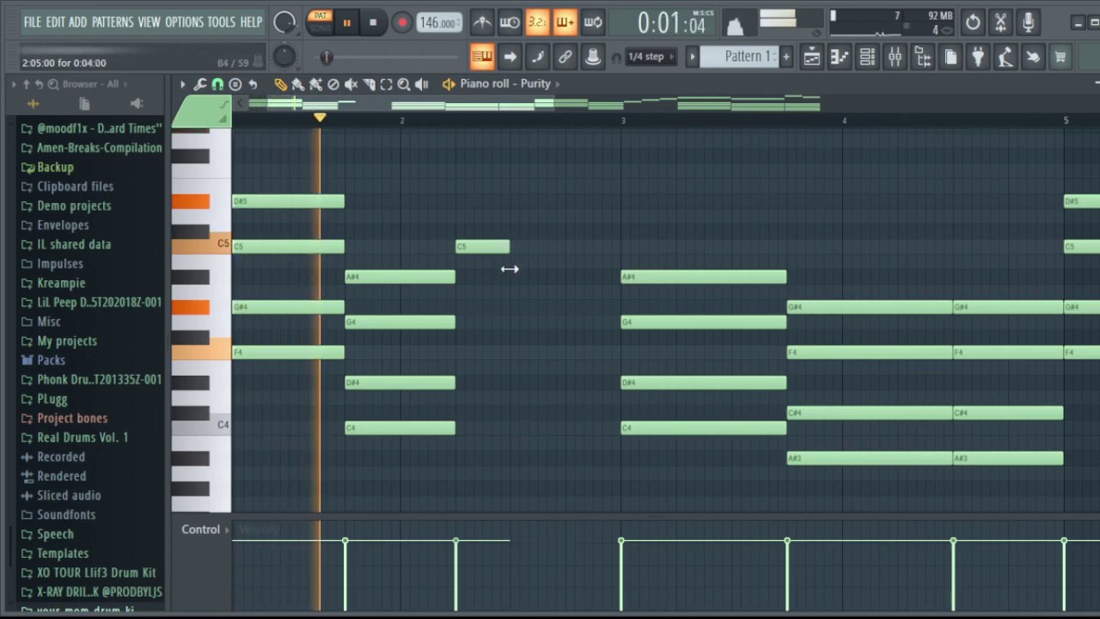
pyautogui.press('space')
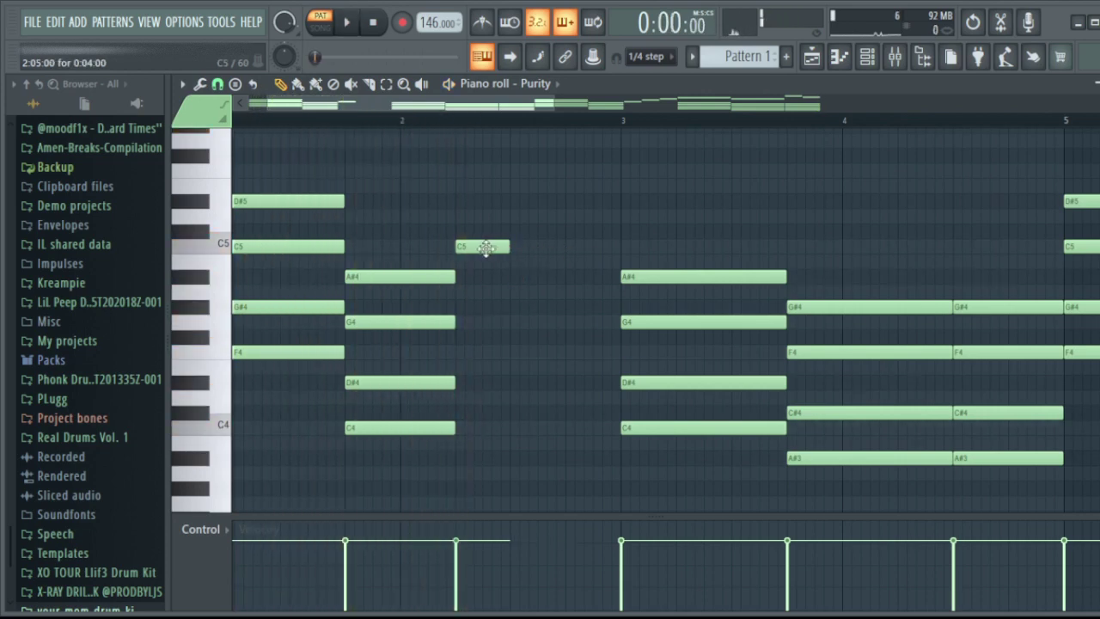
pyautogui.moveTo(469, 254); pyautogui.dragTo(413, 445)
pyautogui.hotkey('ctrl', 'b')
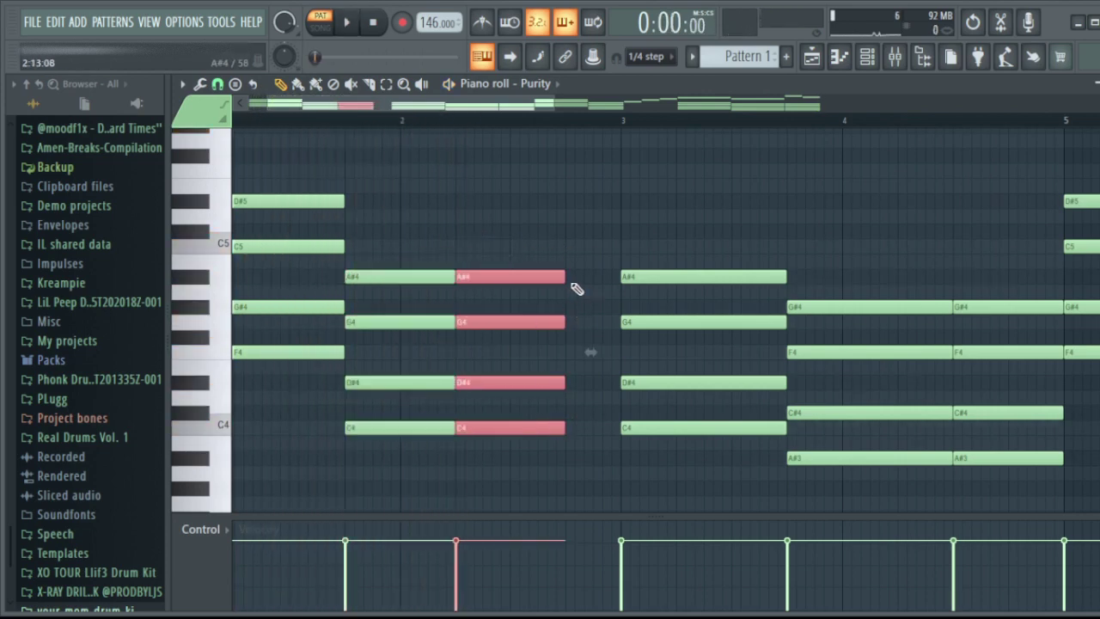
# Shorten the duplicated bar 2 chord and repeat it once, making two brief stabs with a small gap between them.
pyautogui.moveTo(553, 279); pyautogui.dragTo(500, 276)
pyautogui.hotkey('ctrl', 'b')
pyautogui.press('space')
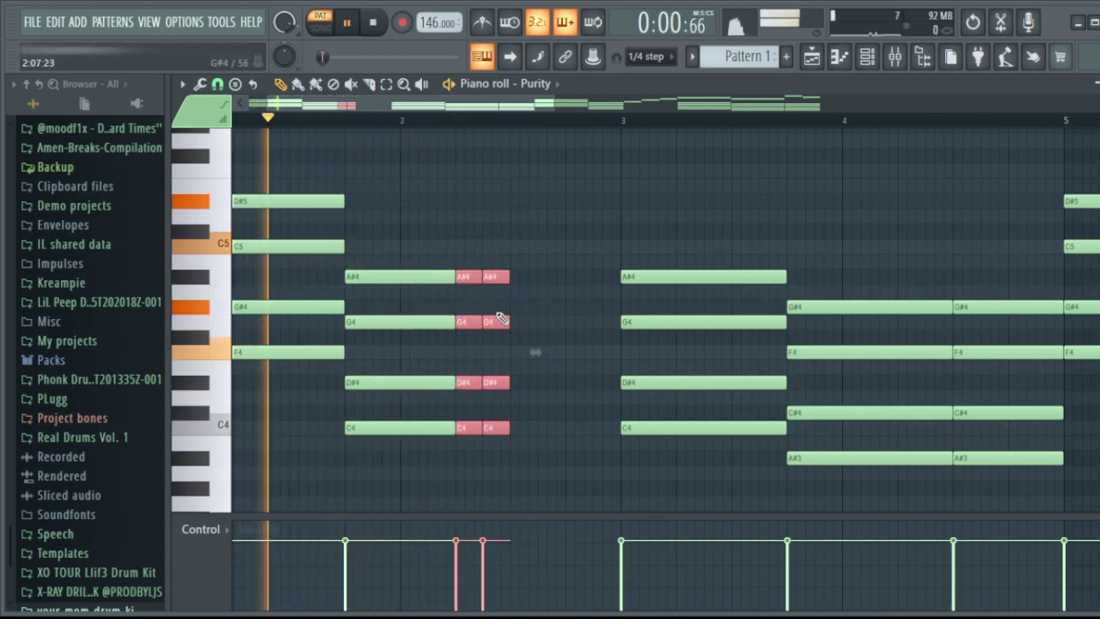
pyautogui.press('space')
# Add a C5 note in bar 2 that runs up to bar 3, with a very short A#4 grace note leading into it.
pyautogui.click(509, 245)
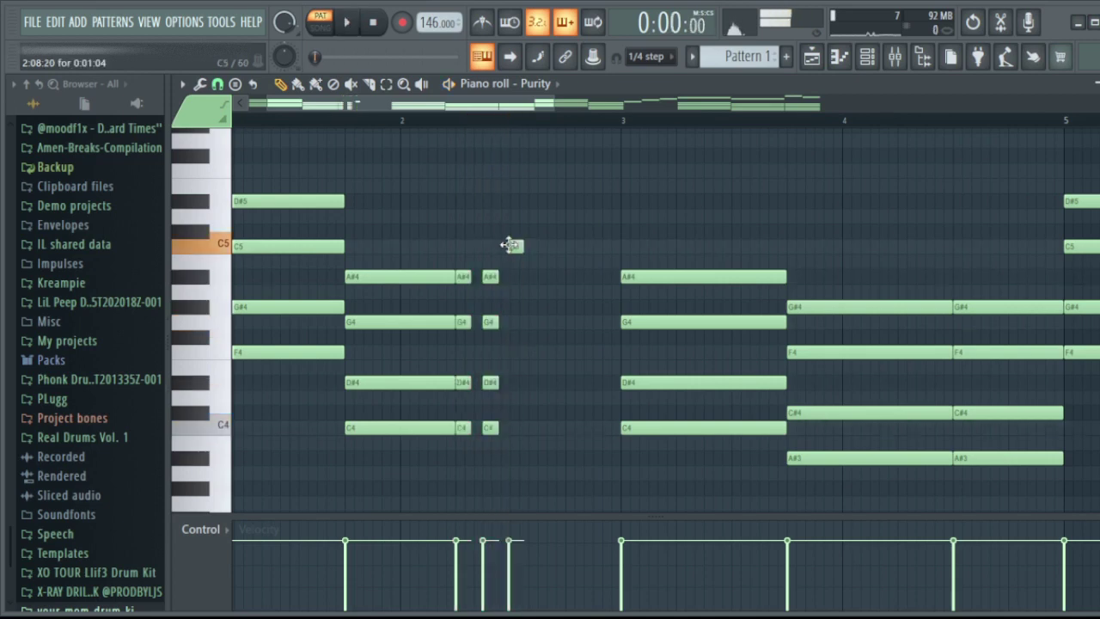
pyautogui.moveTo(550, 248); pyautogui.dragTo(618, 258)
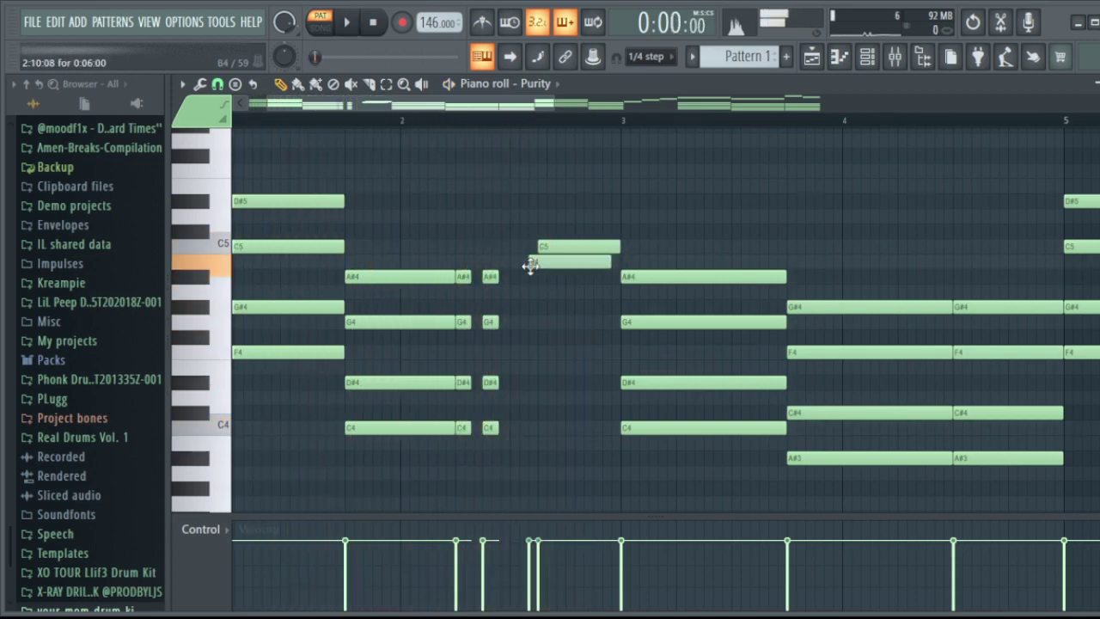
pyautogui.scroll(3, 541, 128)
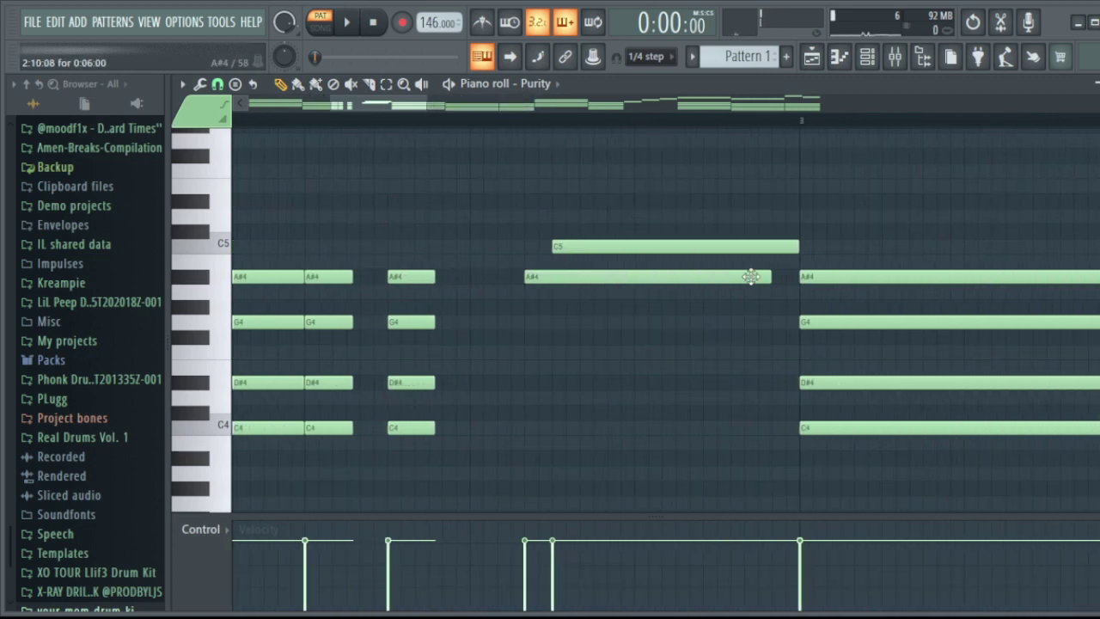
pyautogui.moveTo(569, 284); pyautogui.dragTo(609, 295)
pyautogui.hotkey('ctrl', 'z')
pyautogui.press('space')
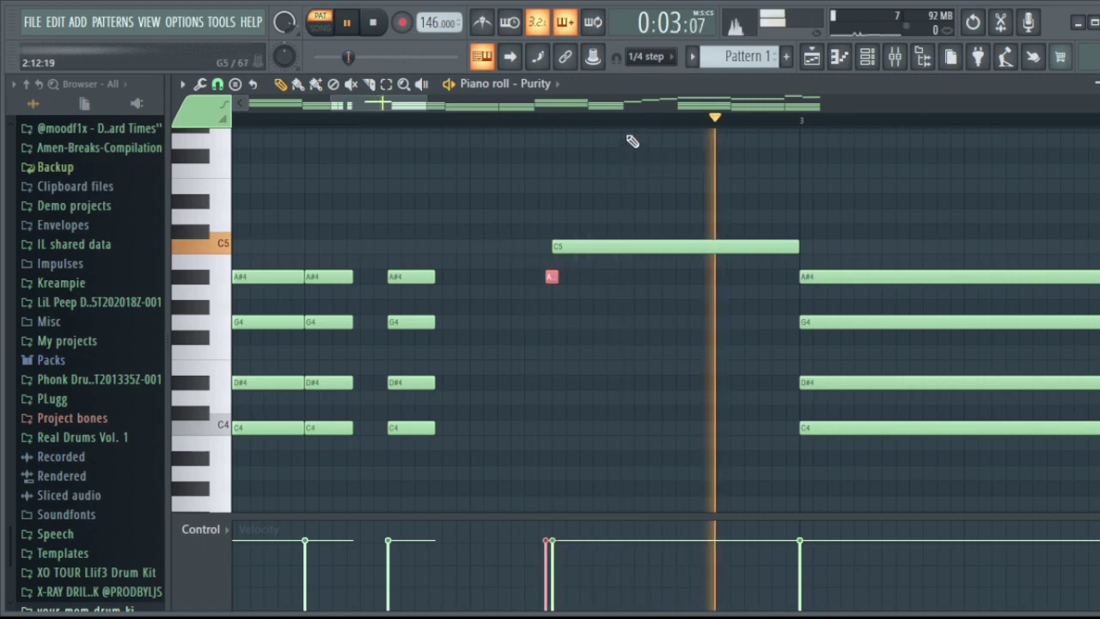
# Try lowering the G#4–F4–C#4–A#3 chord that leads into bar 4 by one semitone, and compare it in playback.
pyautogui.scroll(-3, 641, 129)
pyautogui.scroll(2, 640, 129)
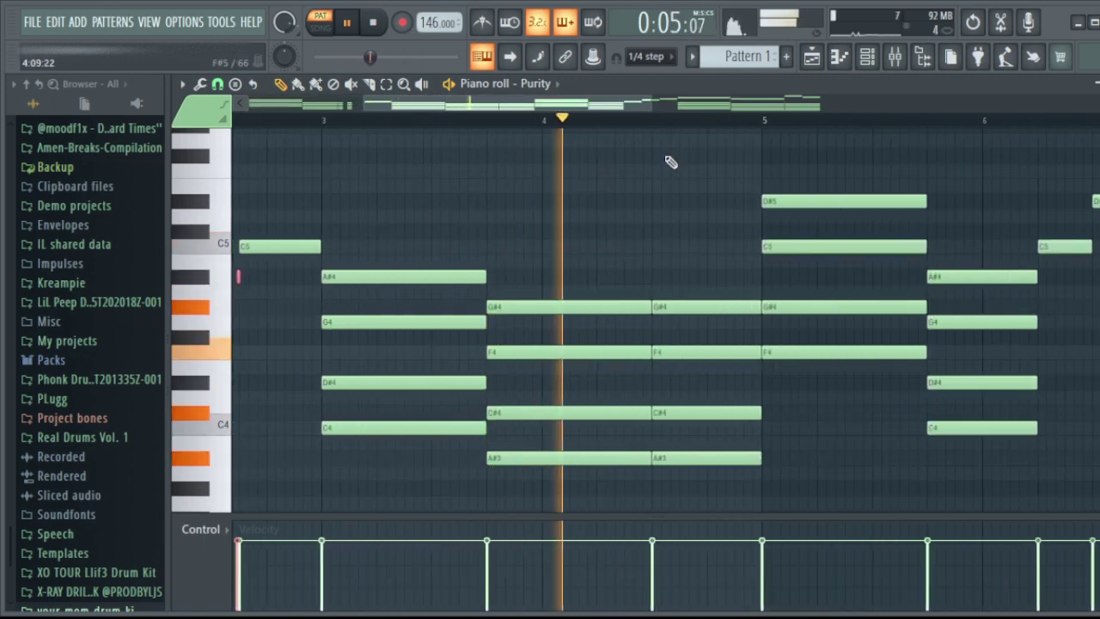
pyautogui.press('space')
pyautogui.moveTo(559, 288); pyautogui.dragTo(550, 489)
pyautogui.press('space')
pyautogui.press('Down')
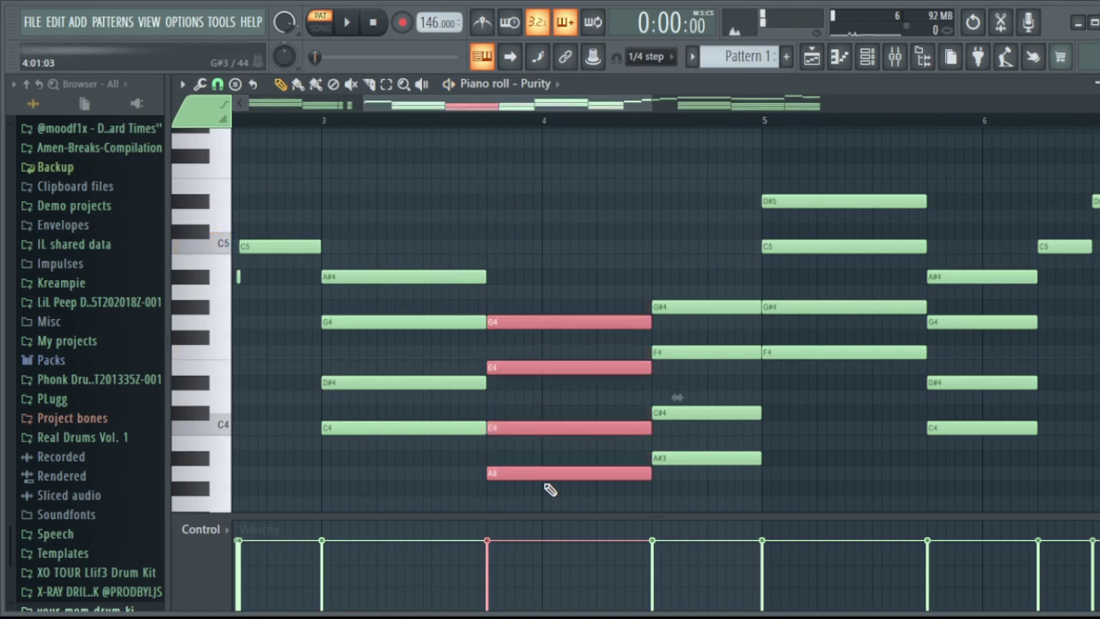
pyautogui.click(507, 133)
pyautogui.press('space')
pyautogui.click(484, 119)
pyautogui.press('space')
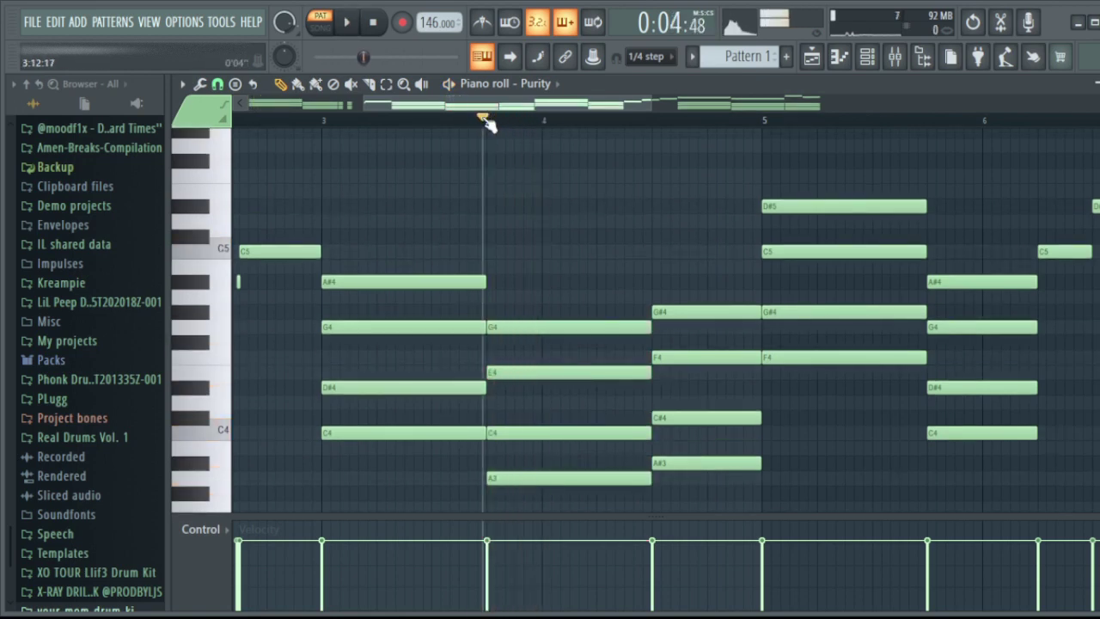
pyautogui.hotkey('ctrl', 'z')
pyautogui.press('space')
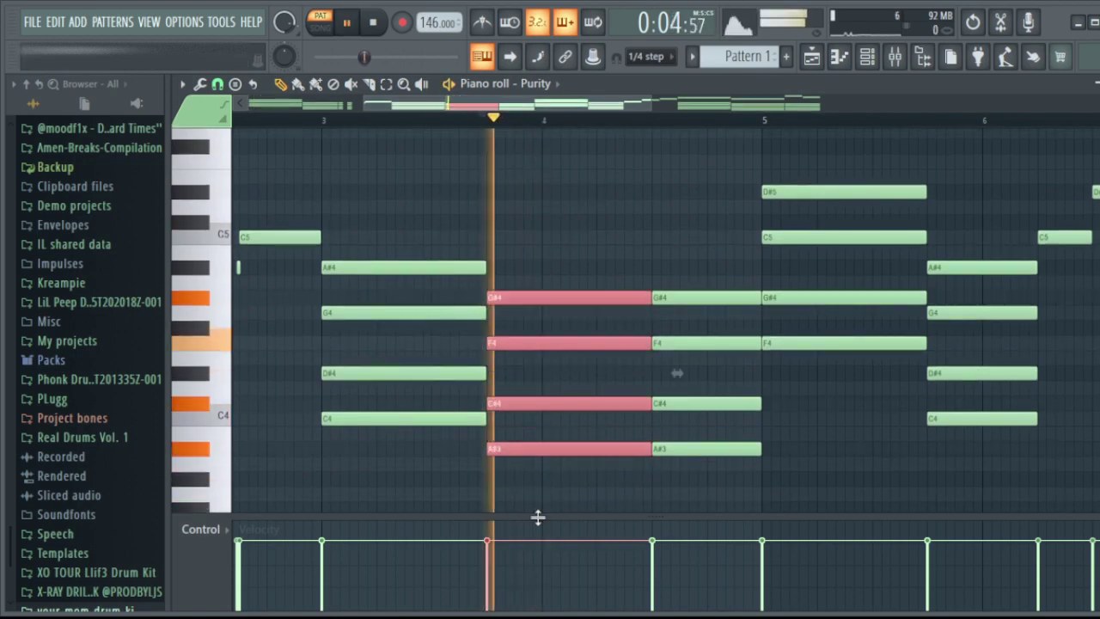
# Shorten the first G#4–F4–C#4–A#3 chord to leave a small gap before its repeat in bar 4, checking it in playback.
pyautogui.click(327, 119)
pyautogui.click(497, 223)
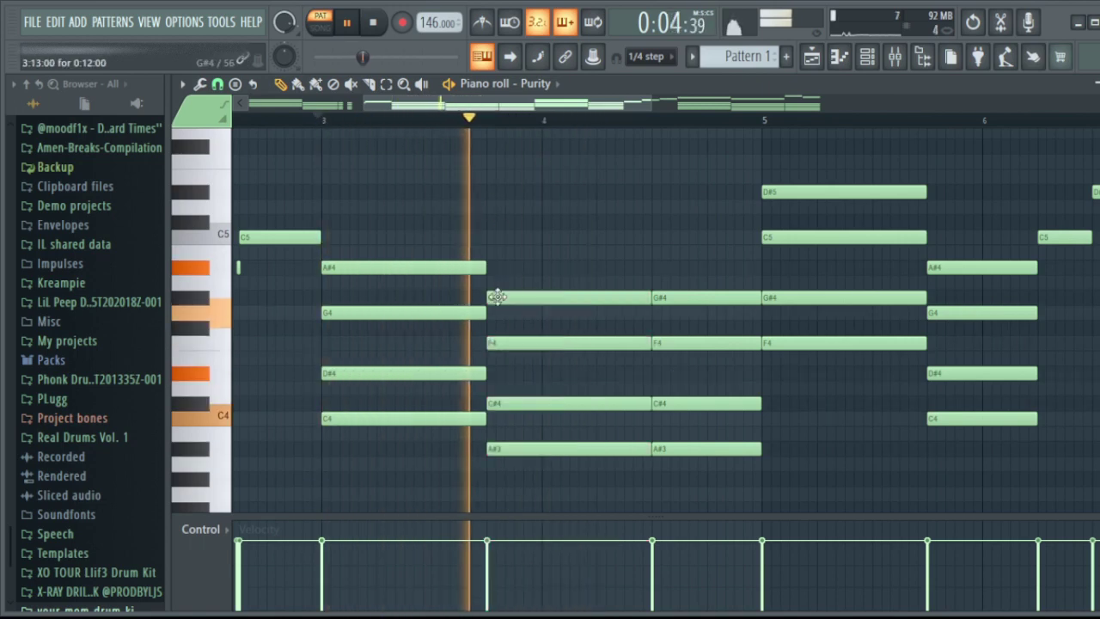
pyautogui.press('space')
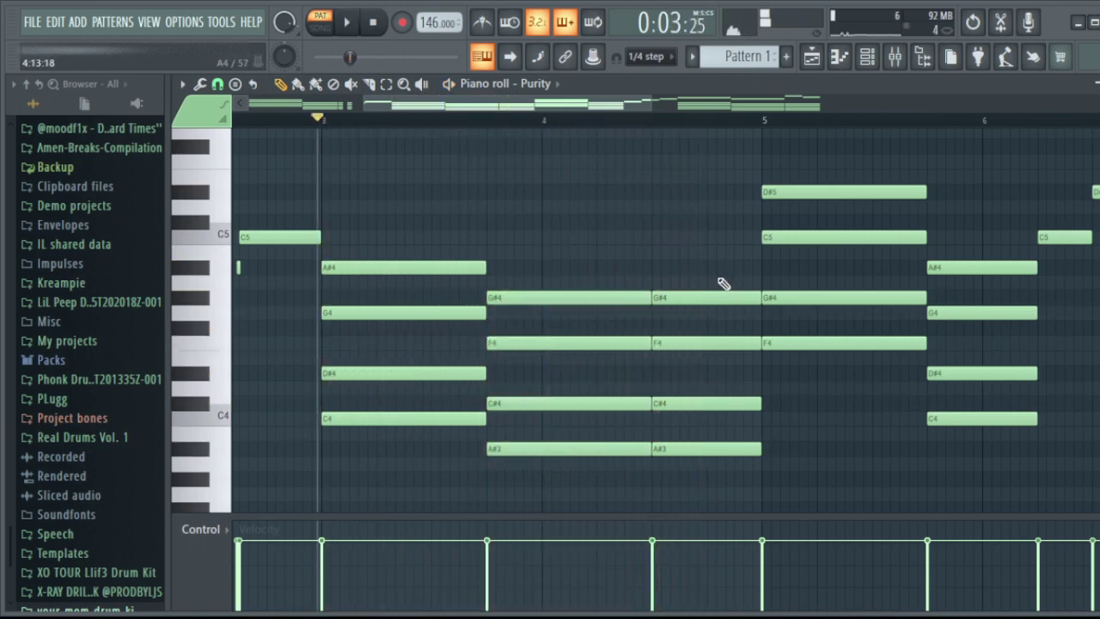
pyautogui.press('space')
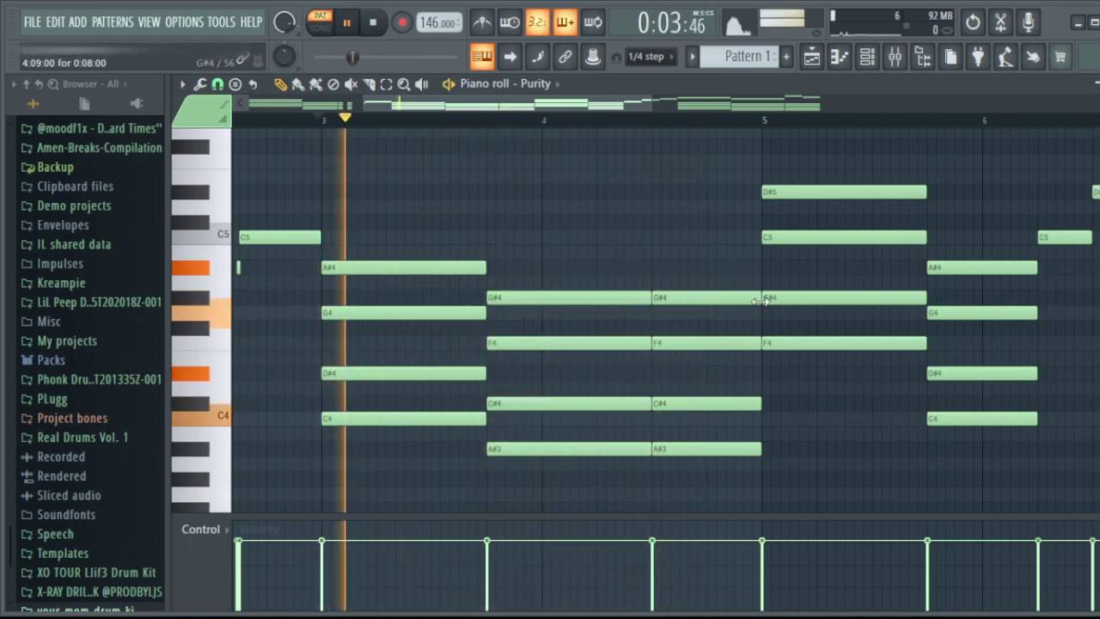
pyautogui.click(640, 300)
pyautogui.moveTo(649, 299); pyautogui.dragTo(621, 309)
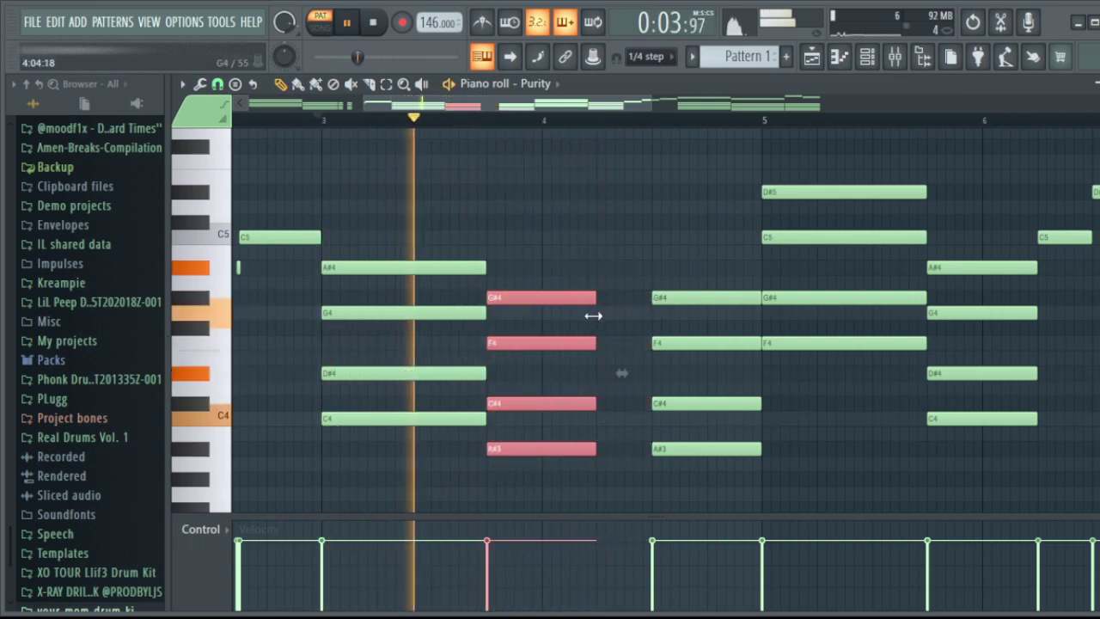
pyautogui.click(619, 313)
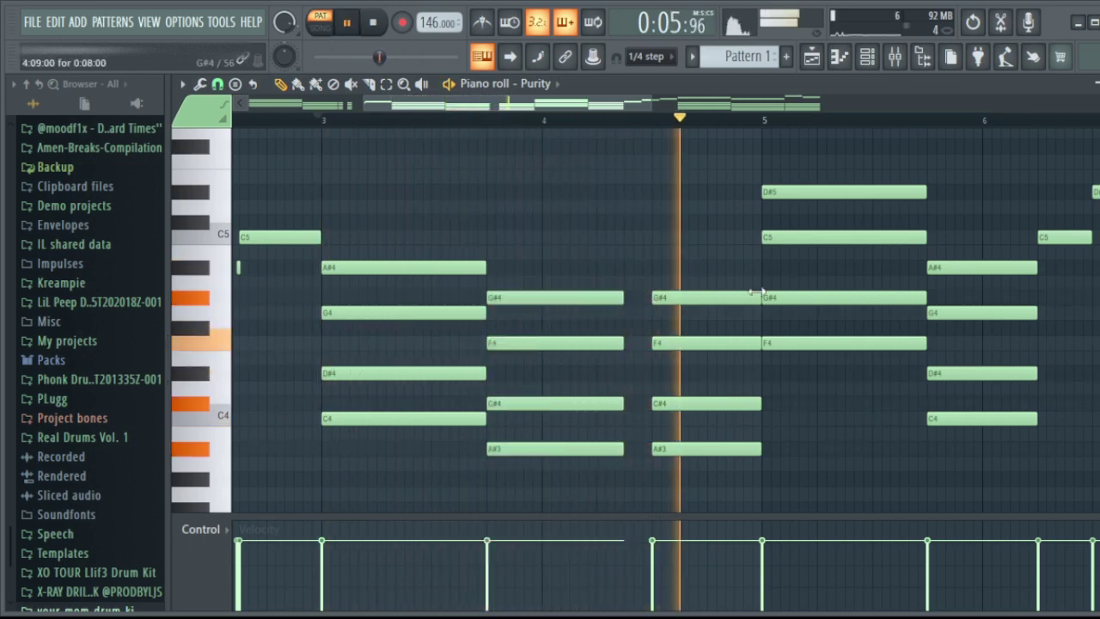
# Add a short G5 grace note just before the A#5 in bar 8 and extend the A#5 to overlap the following G#5.
pyautogui.moveTo(640, 106); pyautogui.dragTo(838, 127)
pyautogui.scroll(1, 752, 302)
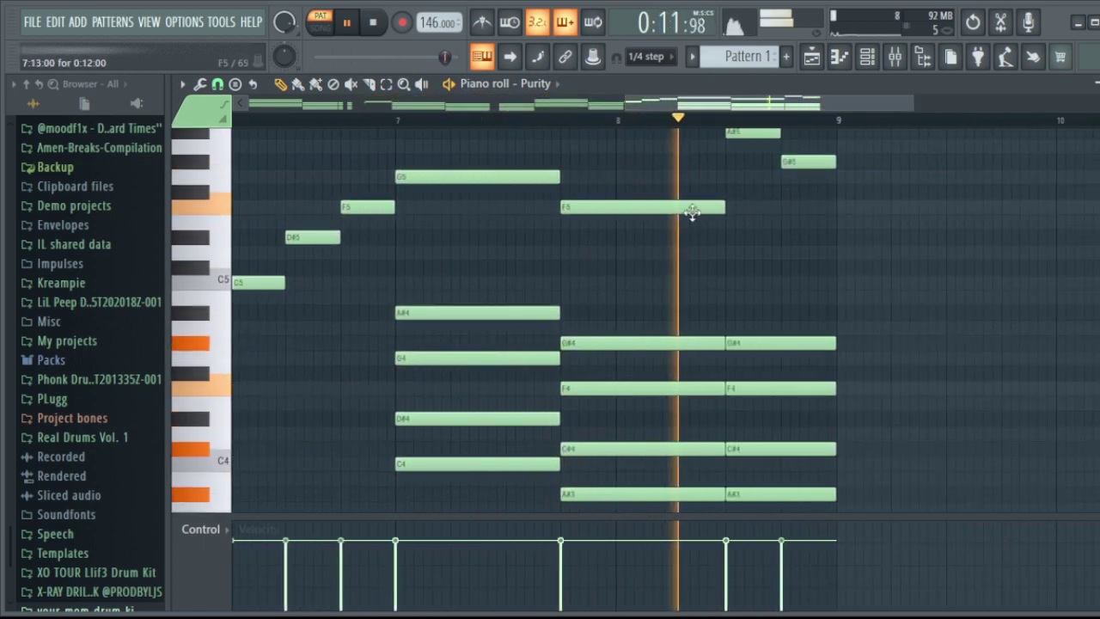
pyautogui.scroll(2, 759, 290)
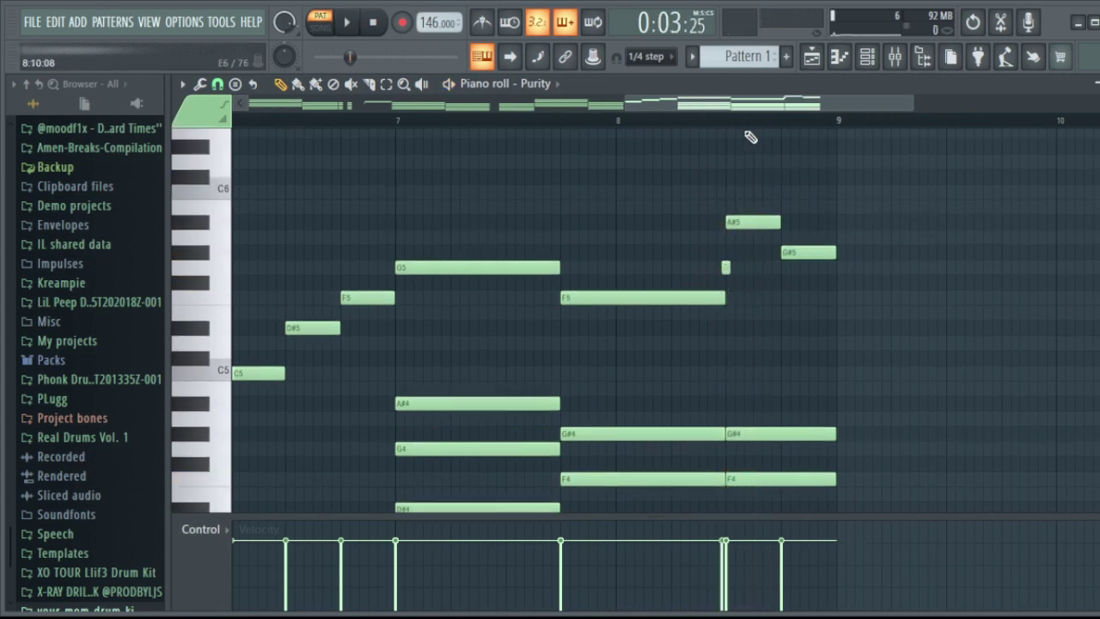
pyautogui.scroll(3, 746, 137)
pyautogui.press('space')
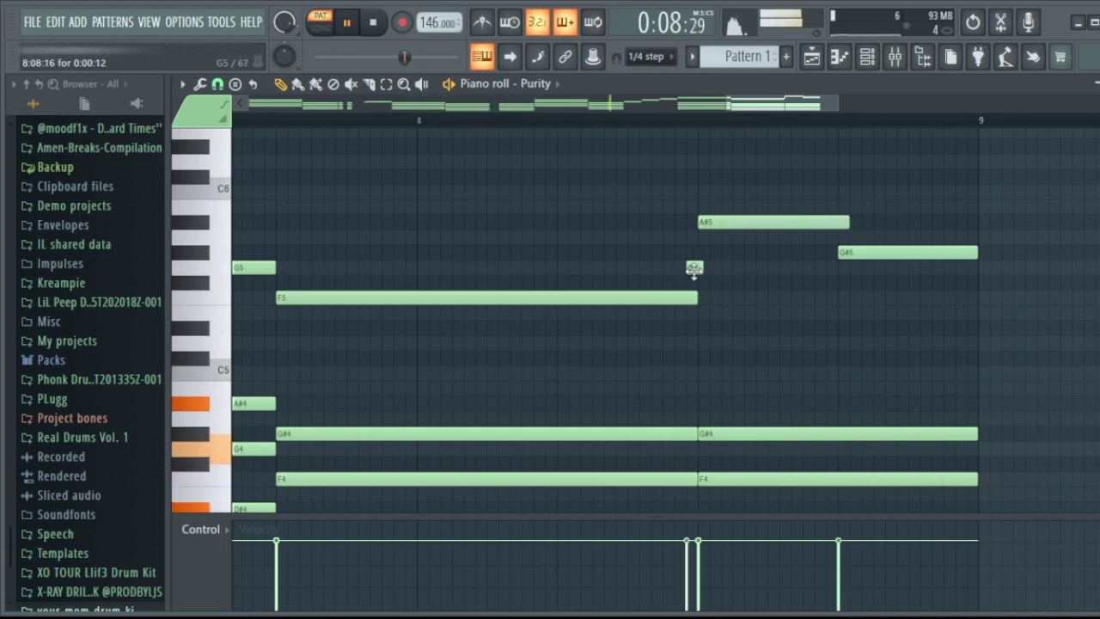
# Trim the G5 grace note in bar 8 to a length of 0:00:08, starting at 8:08:20, and replay the melody.
pyautogui.scroll(-4, 683, 129)
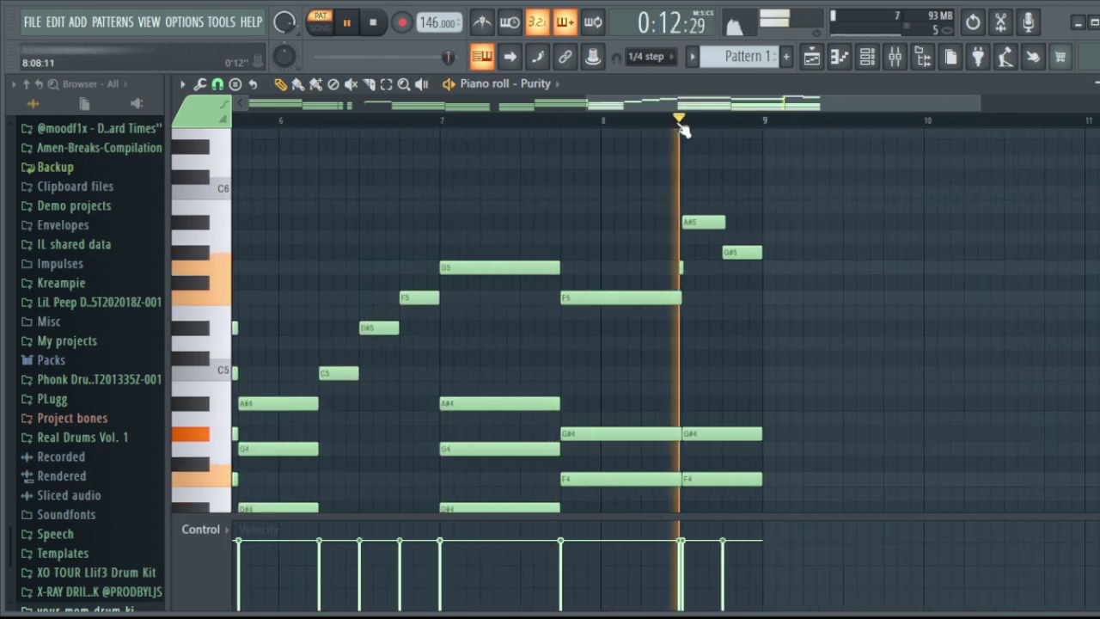
pyautogui.scroll(2, 684, 129)
pyautogui.scroll(2, 684, 129)
pyautogui.press('space')
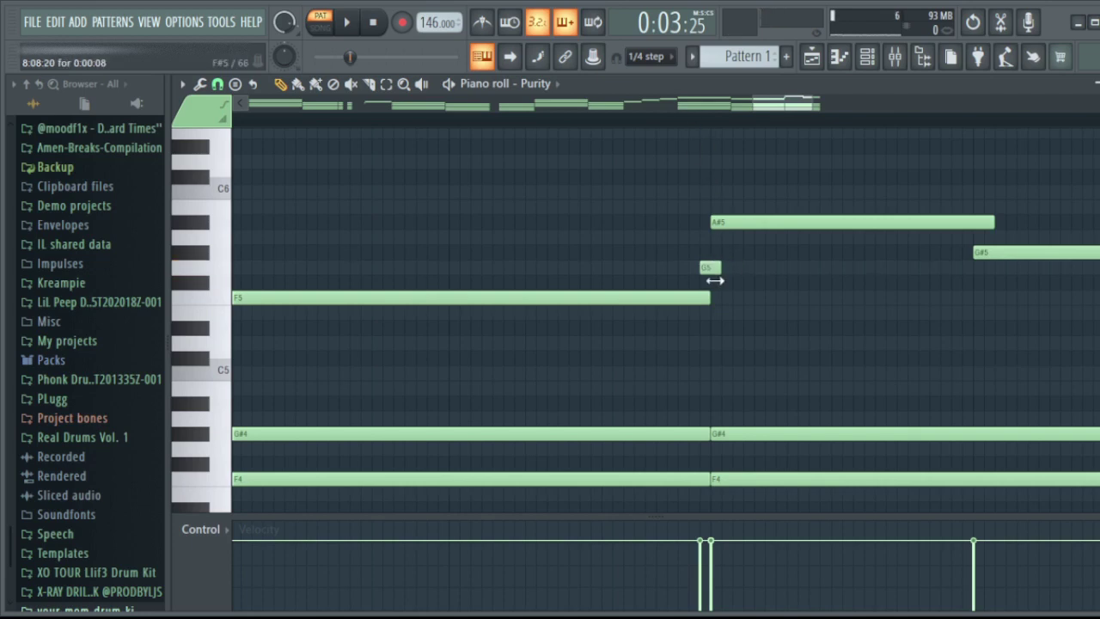
pyautogui.press('space')
# Try adding a low bass note with a length of 0:12:00 at the start of bar 1.
pyautogui.scroll(-6, 576, 129)
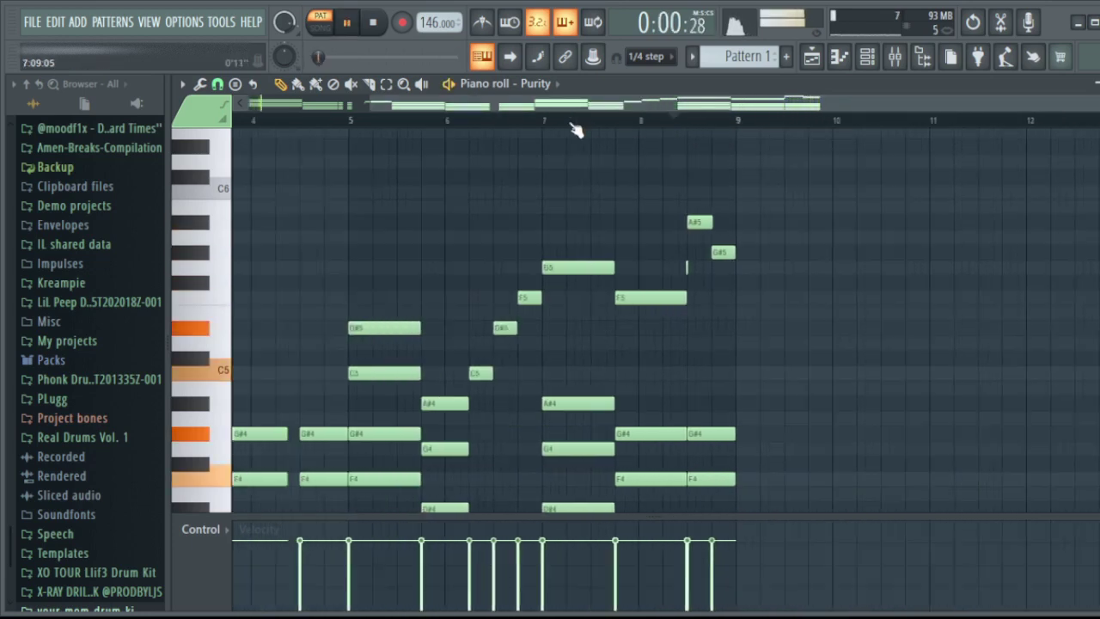
pyautogui.scroll(-5, 757, 284)
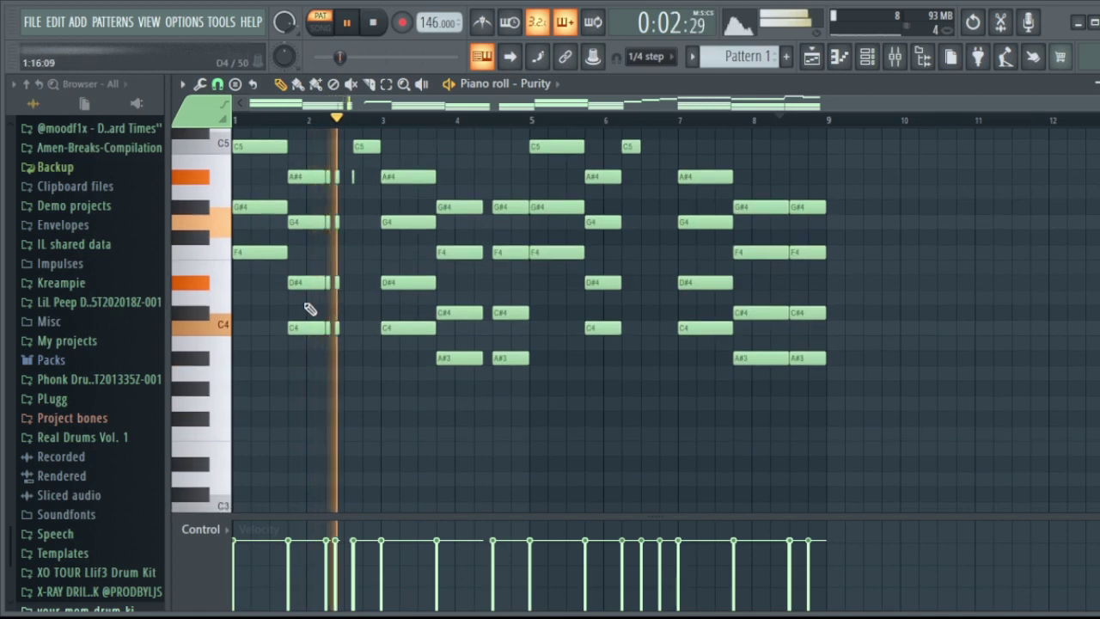
pyautogui.press('space')
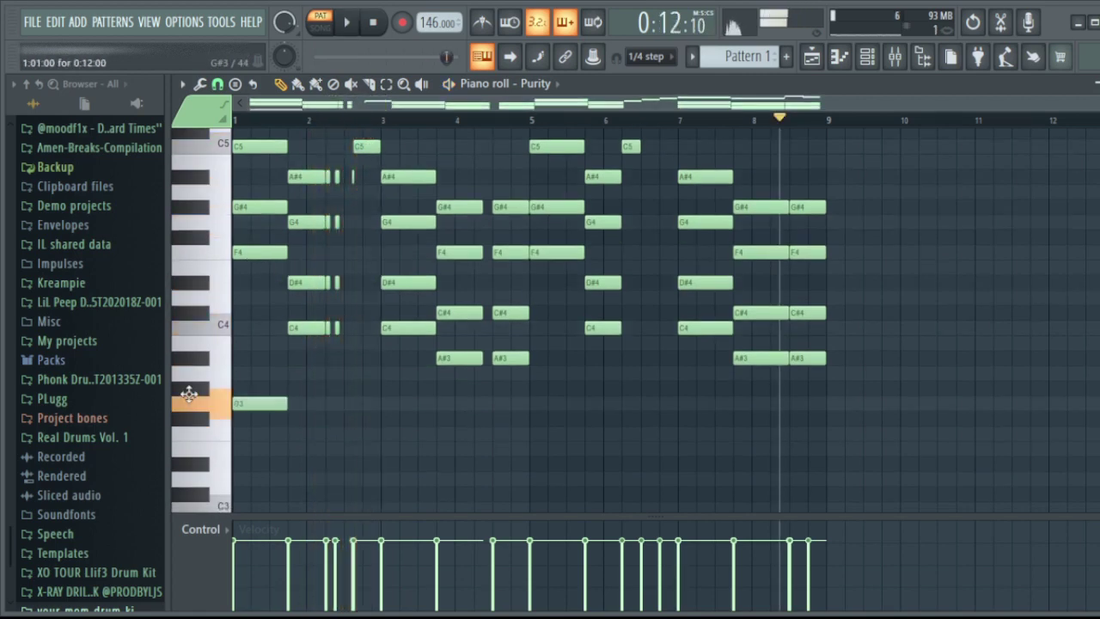
pyautogui.press('space')
# Open a second Purity instance and load the Breath Harmonics preset from the Bell & Perc category.
pyautogui.click(867, 57)
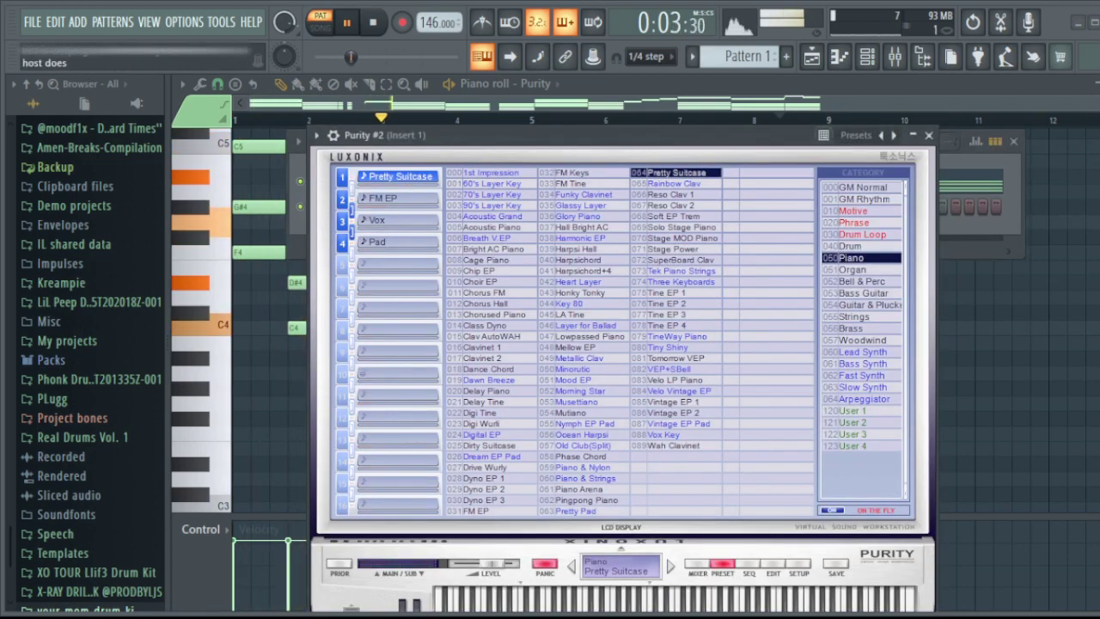
pyautogui.click(869, 281)
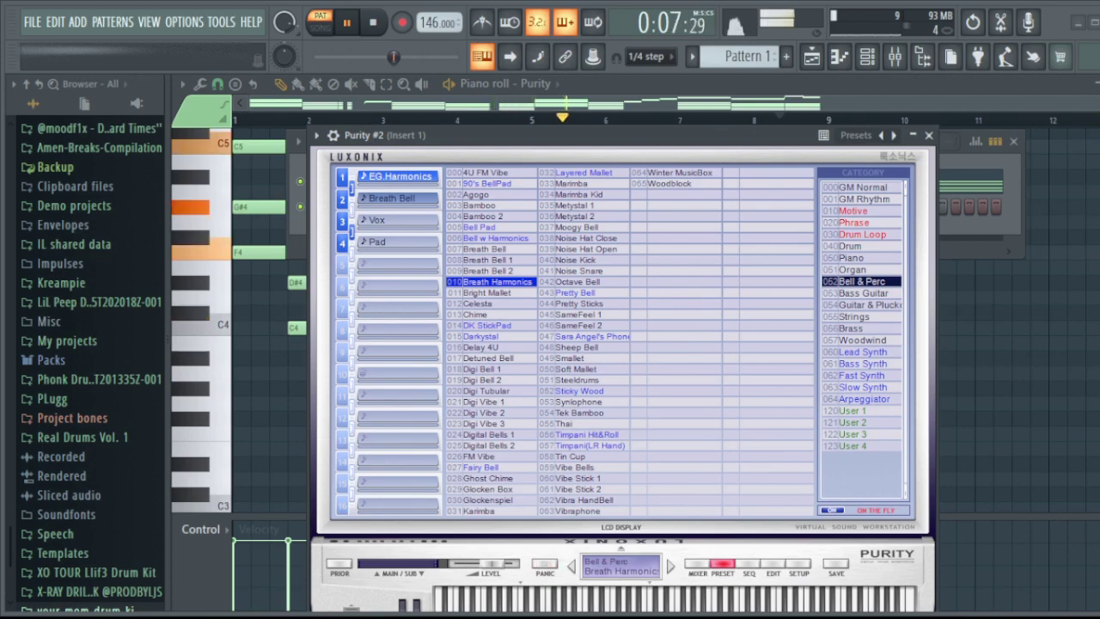
pyautogui.moveTo(542, 144); pyautogui.dragTo(551, 104)
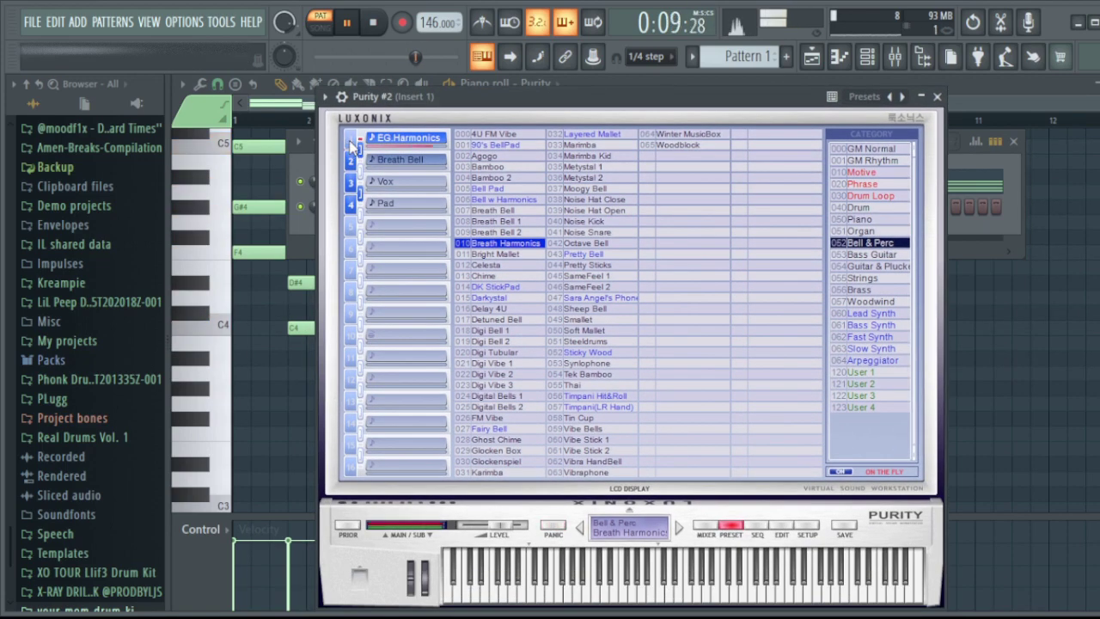
pyautogui.click(938, 96)
# Copy all notes from the Purity piano roll into the Purity #2 piano roll.
pyautogui.hotkey('ctrl', 'a')
pyautogui.hotkey('ctrl', 'v')
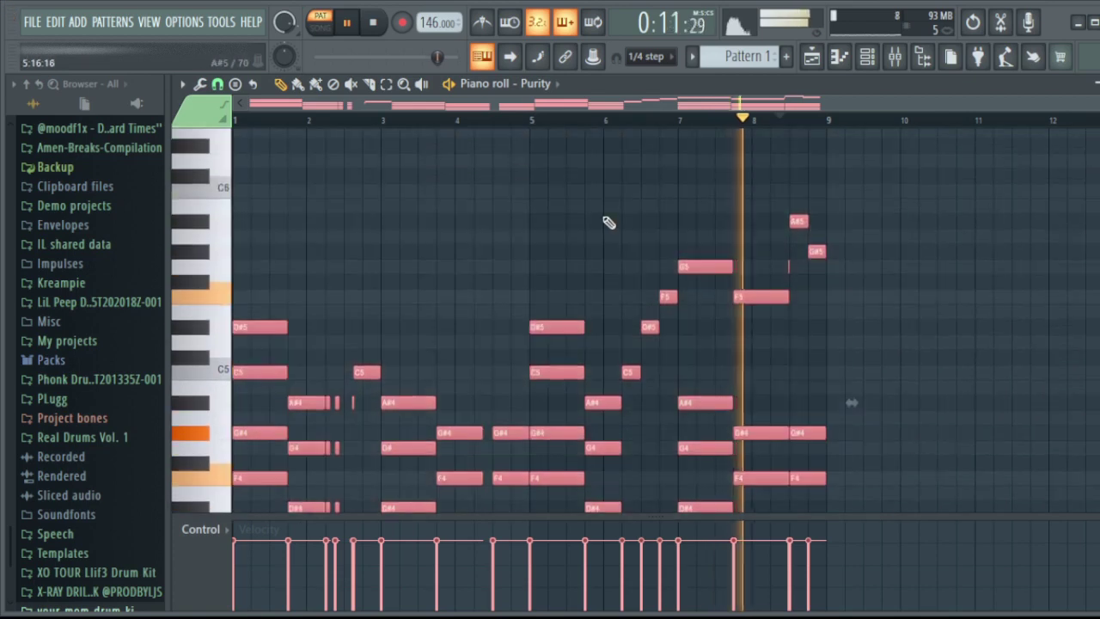
pyautogui.click(449, 83)
pyautogui.click(554, 125)
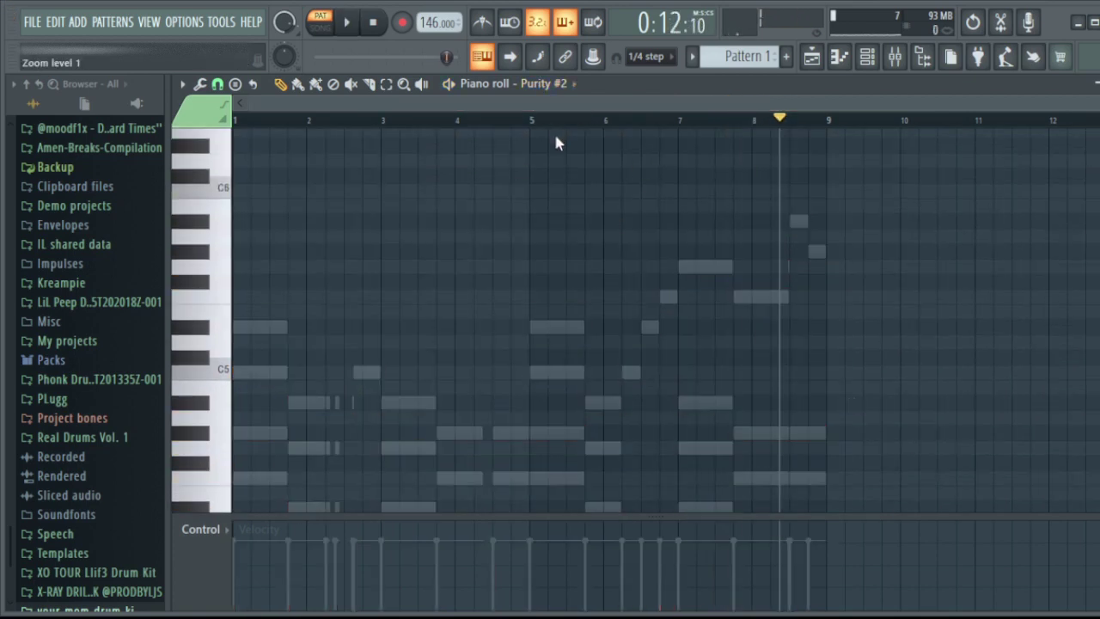
pyautogui.hotkey('ctrl', 'v')
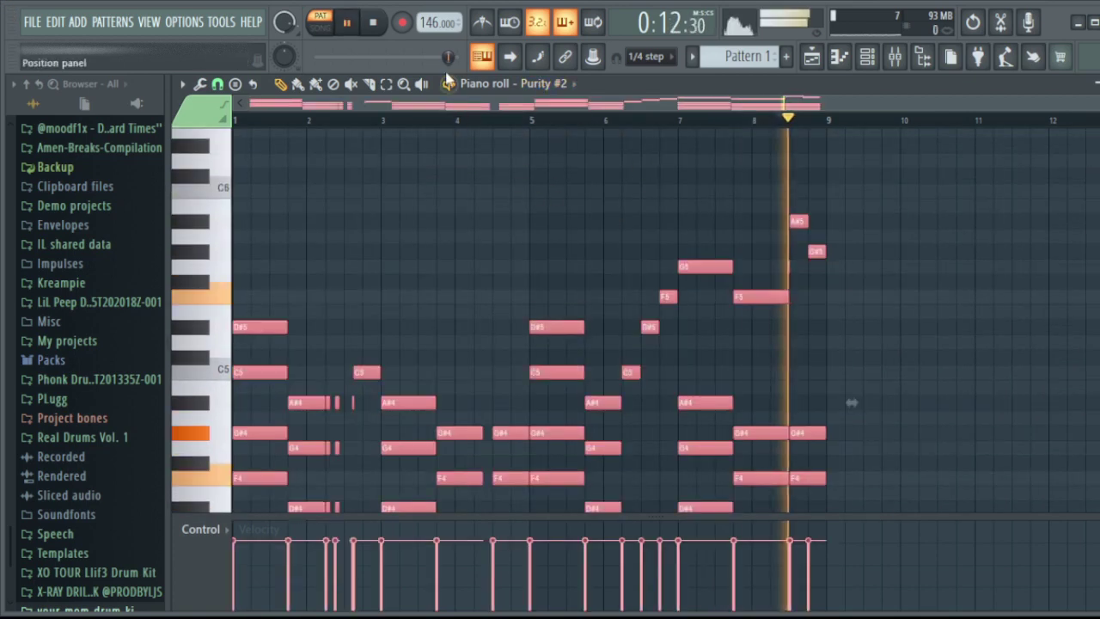
# Change the Purity #2 preset to Bell w Harmonics and play the pattern with both instruments.
pyautogui.click(867, 57)
pyautogui.click(419, 206)
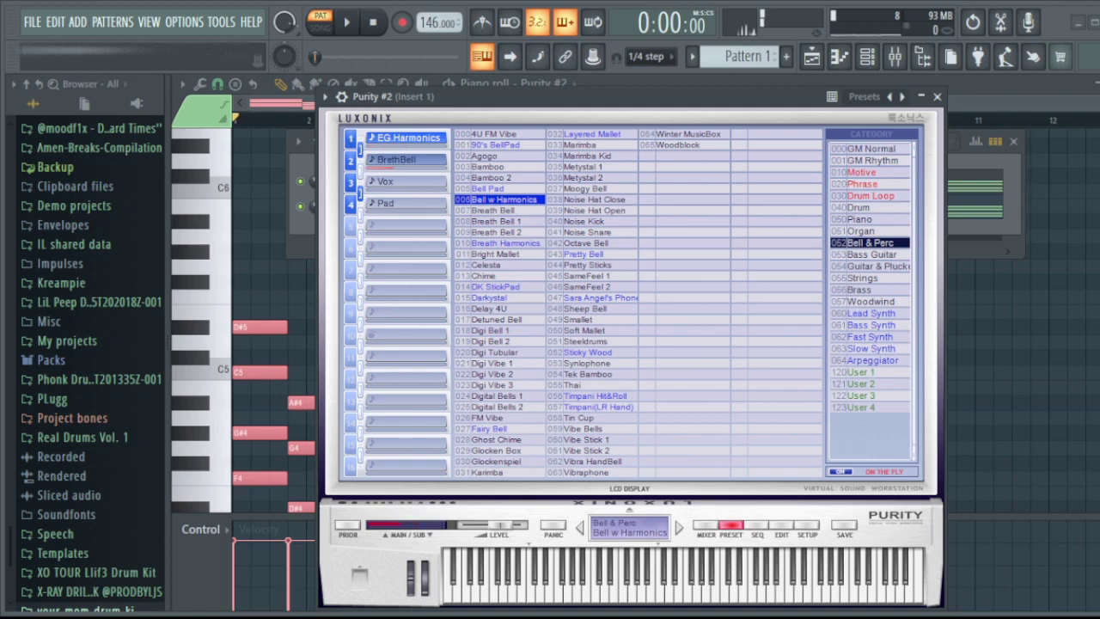
pyautogui.press('Escape')
pyautogui.press('space')
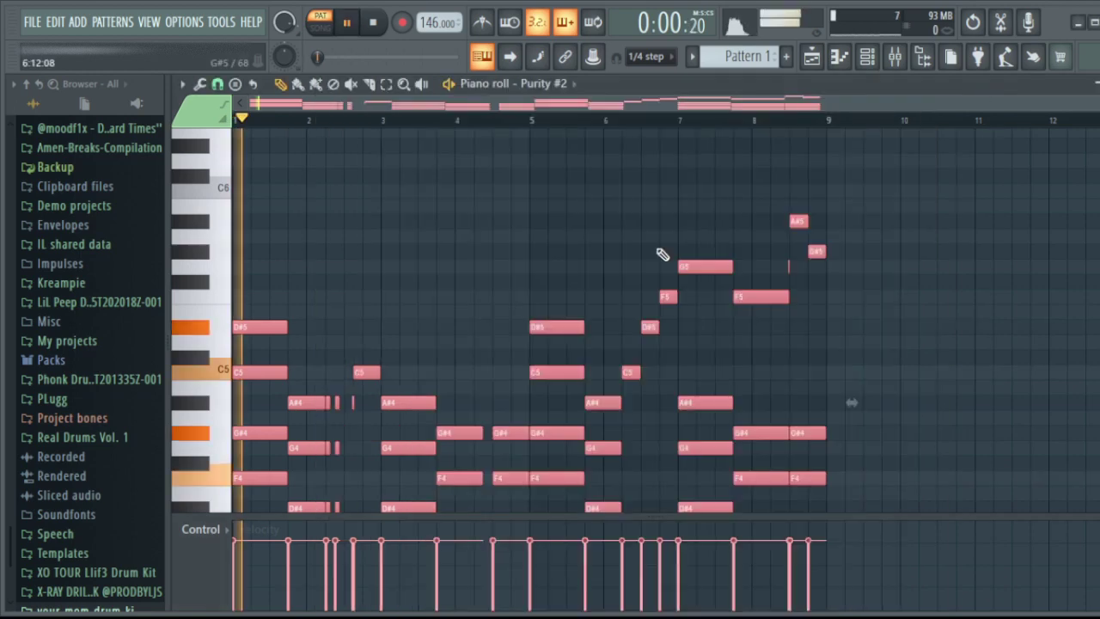
pyautogui.scroll(2, 337, 135)
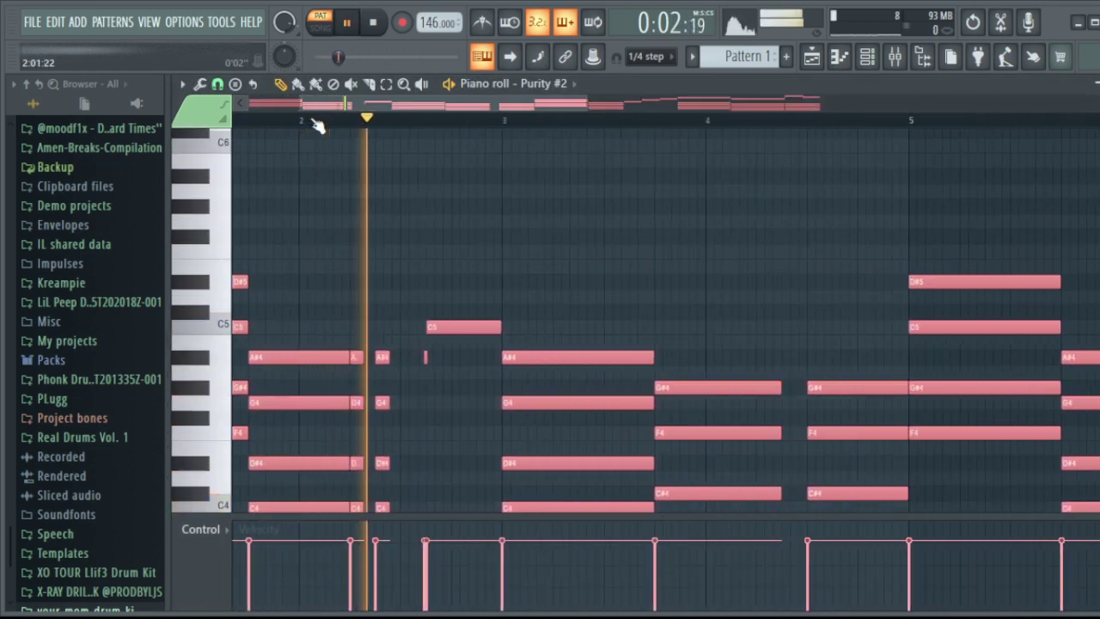
# Change the Purity #2 notes to the green note colour and delete the short repeated chords and C5 melody note in bar 2.
pyautogui.scroll(-1, 314, 123)
pyautogui.scroll(-3, 468, 215)
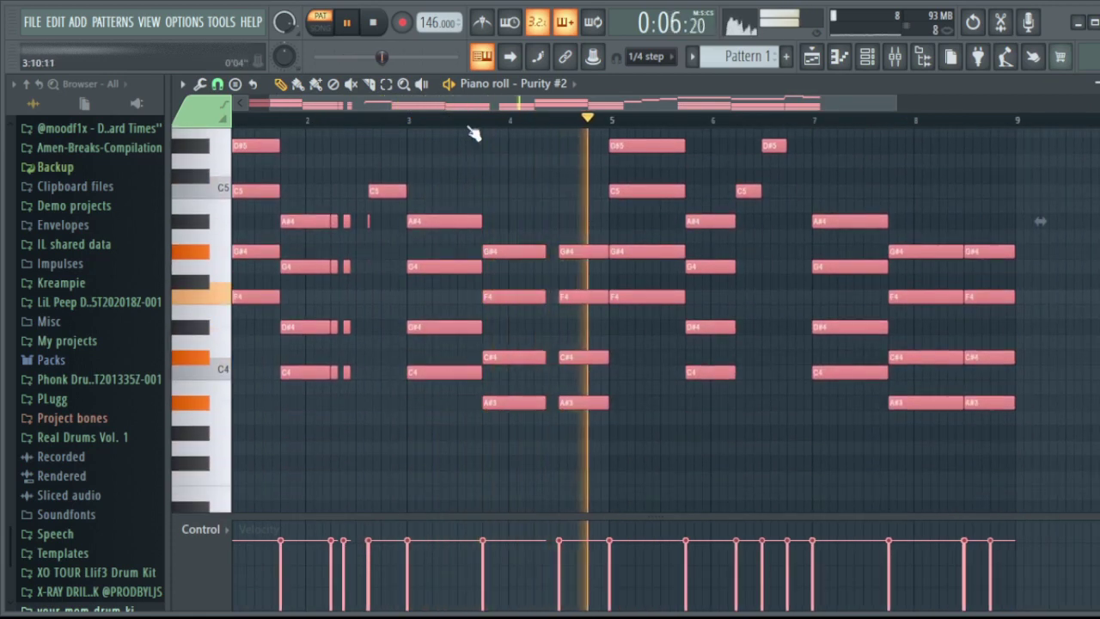
pyautogui.scroll(-3, 474, 135)
pyautogui.scroll(3, 634, 250)
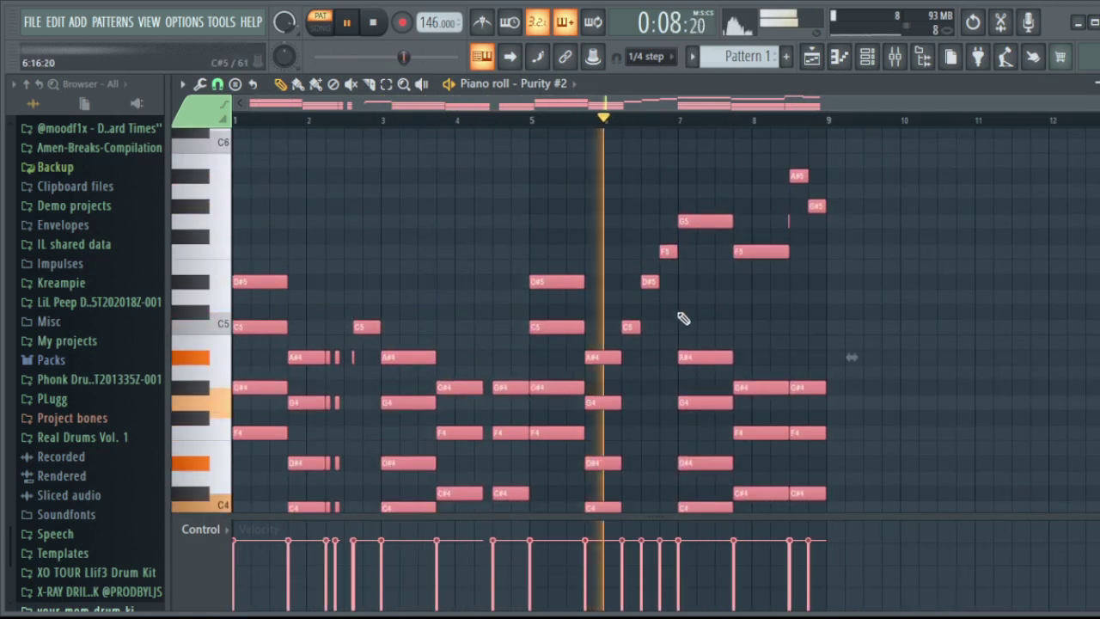
pyautogui.scroll(-2, 683, 317)
pyautogui.scroll(3, 376, 233)
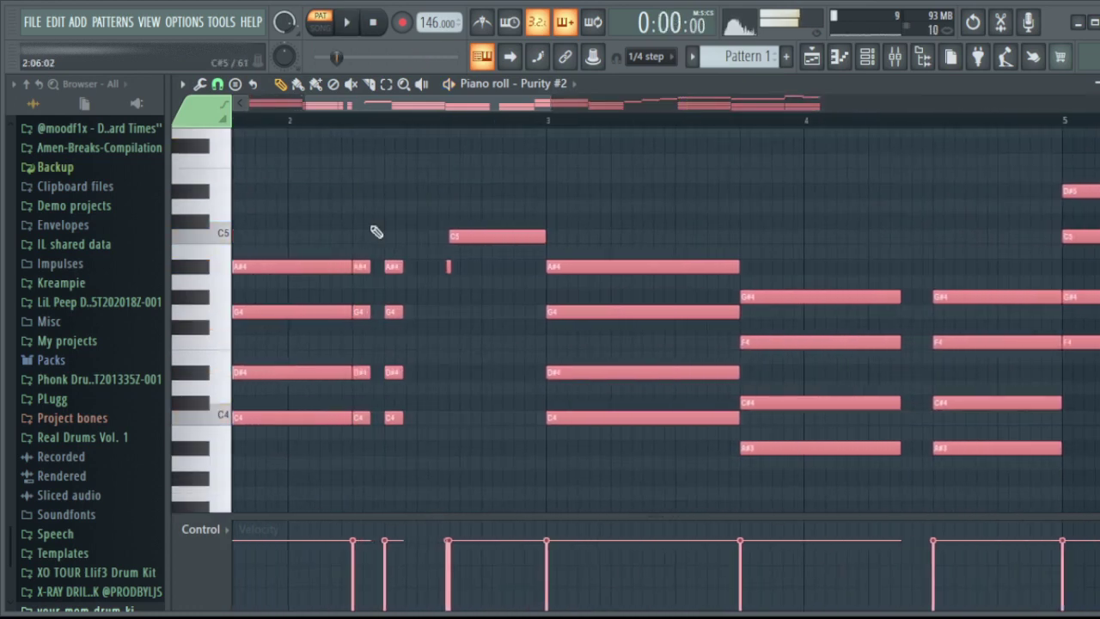
pyautogui.press('t')
pyautogui.moveTo(363, 307)
pyautogui.mouseDown()
pyautogui.moveTo(386, 429)
pyautogui.moveTo(397, 319)
pyautogui.moveTo(479, 267)
pyautogui.moveTo(454, 332)
pyautogui.mouseUp()
pyautogui.press('space')
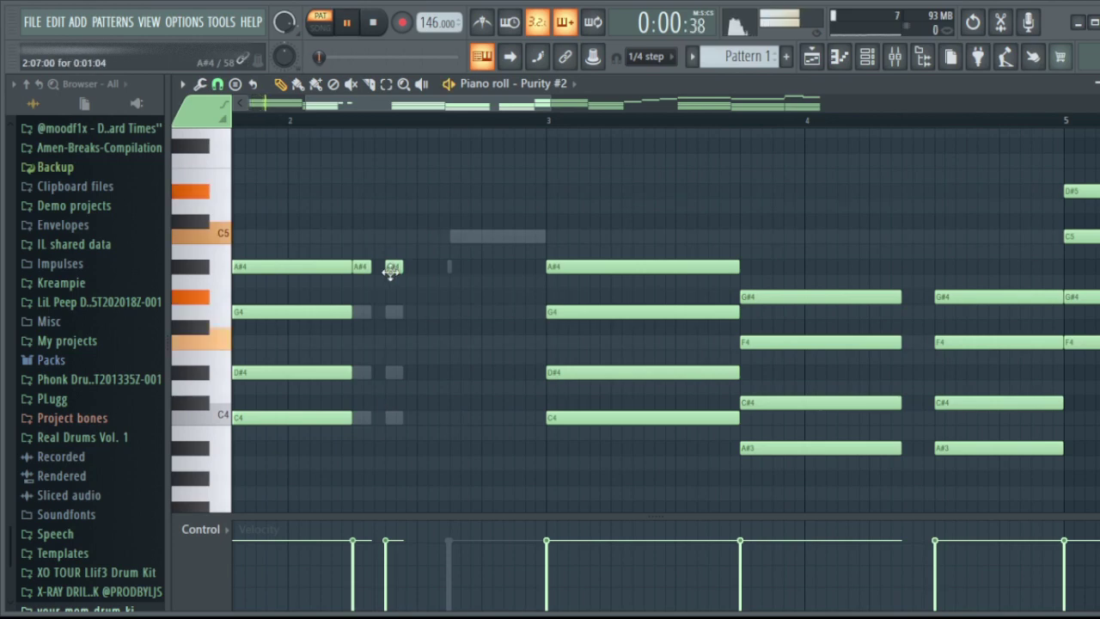
# Try adding an A#4, G4, D#4 and C4 chord with a length of 0:12:00 at 2:09:00, and undo it.
pyautogui.click(419, 266)
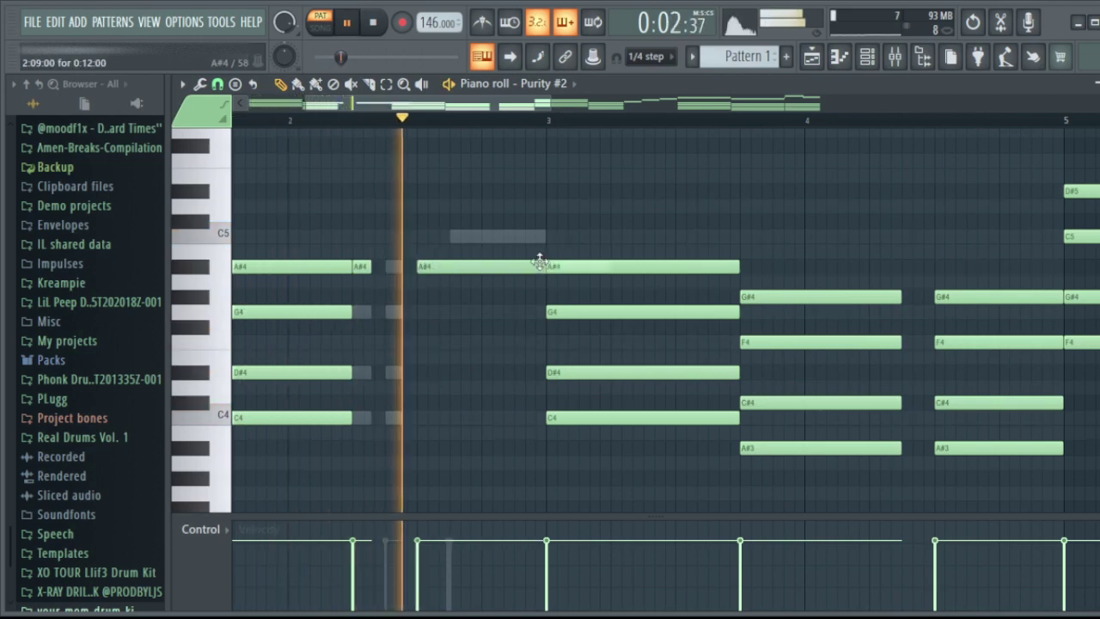
pyautogui.moveTo(513, 270); pyautogui.dragTo(513, 231)
pyautogui.press('space')
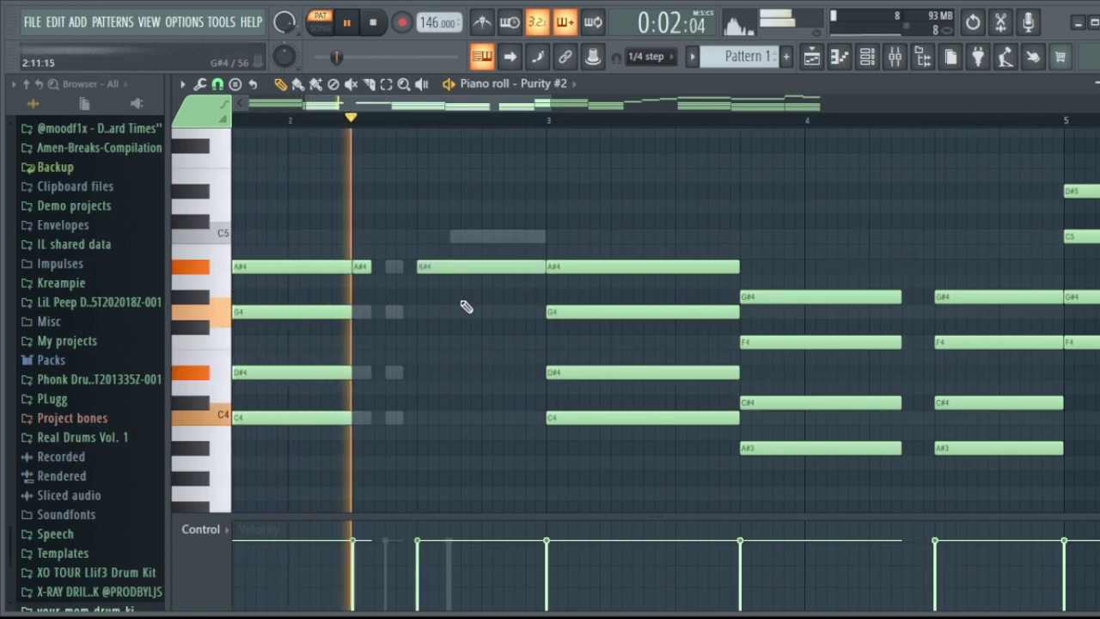
pyautogui.click(415, 312)
pyautogui.press('space')
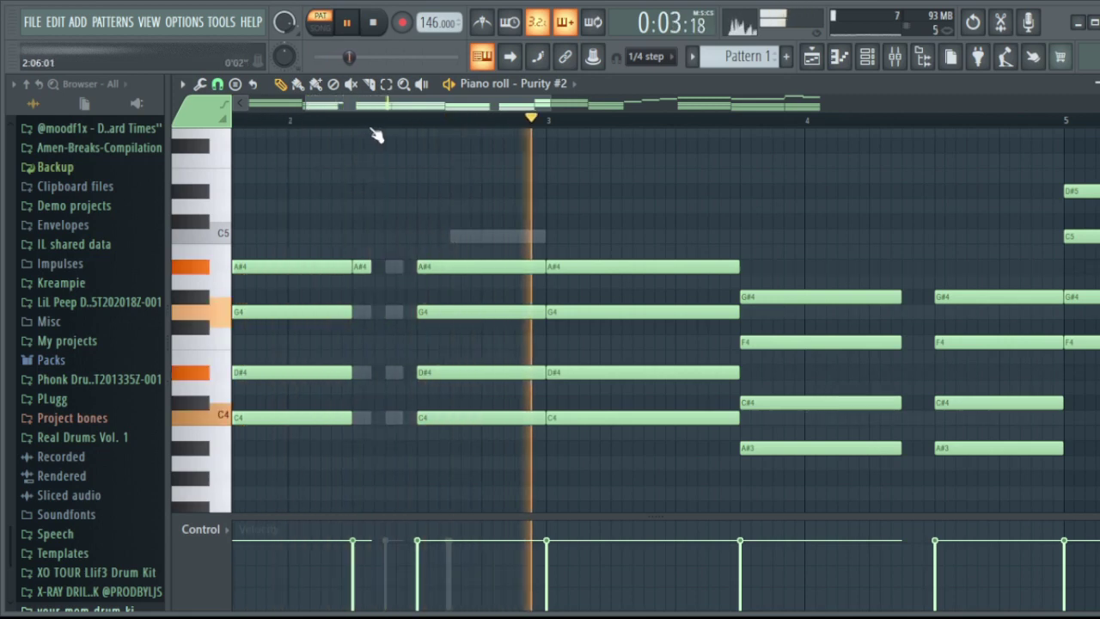
pyautogui.press('space')
pyautogui.hotkey('ctrl', 'z')
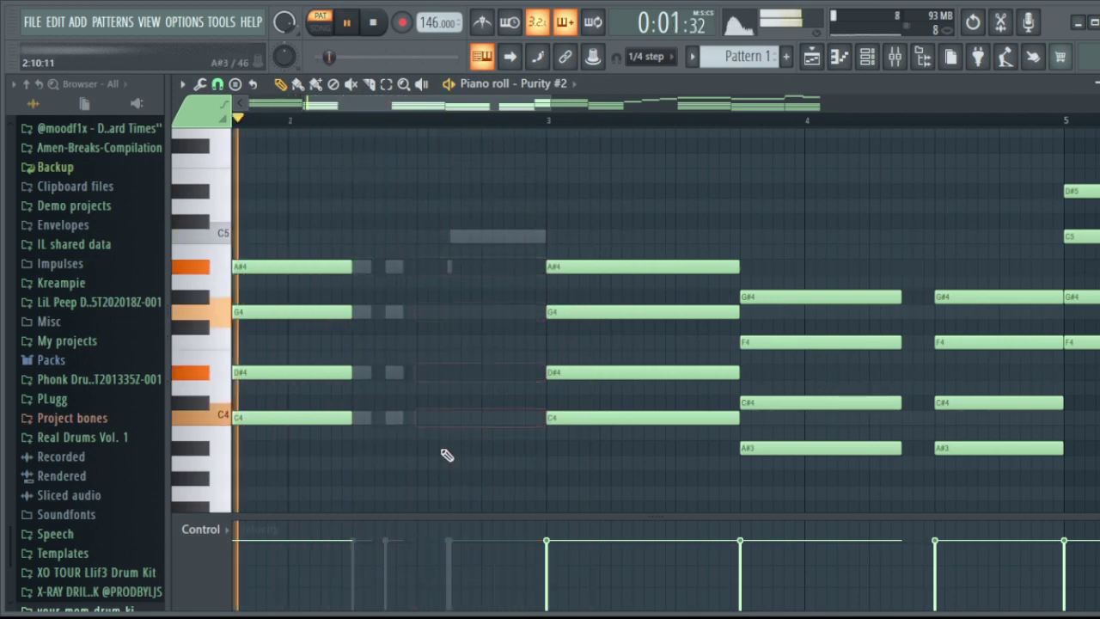
pyautogui.press('space')
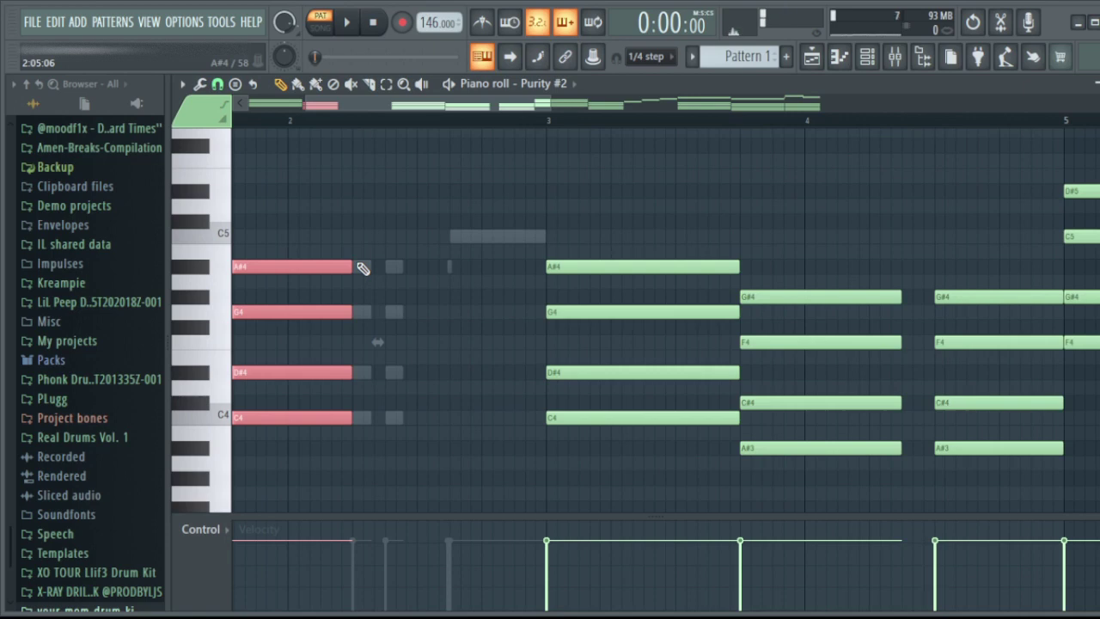
# Extend the four-note chord running into bar 2 up to the start of bar 3 in Purity #2.
pyautogui.press('space')
pyautogui.moveTo(396, 269); pyautogui.dragTo(539, 269)
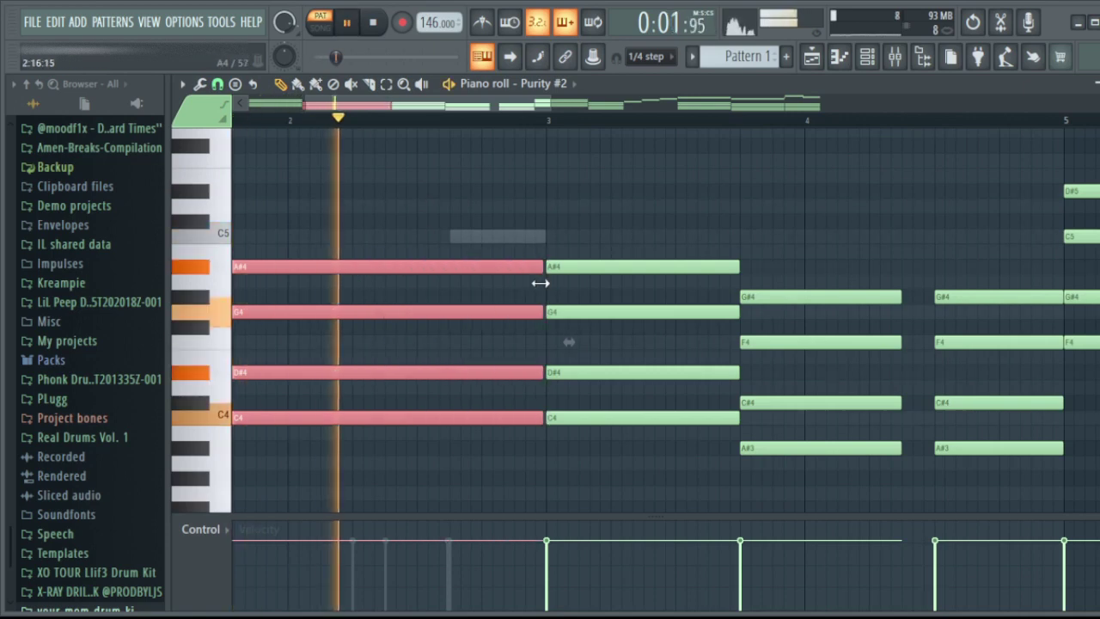
pyautogui.scroll(-4, 525, 123)
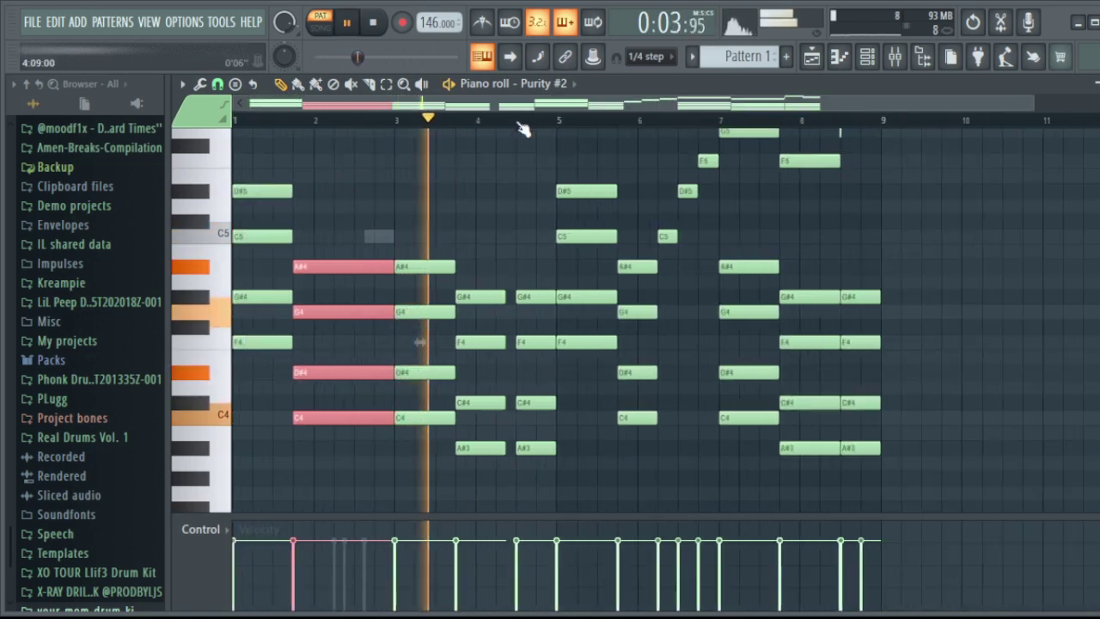
# Delete the A#5 and G#5 notes in bar 8 of Purity #2 and extend the last F5 to the start of bar 9.
pyautogui.scroll(4, 522, 126)
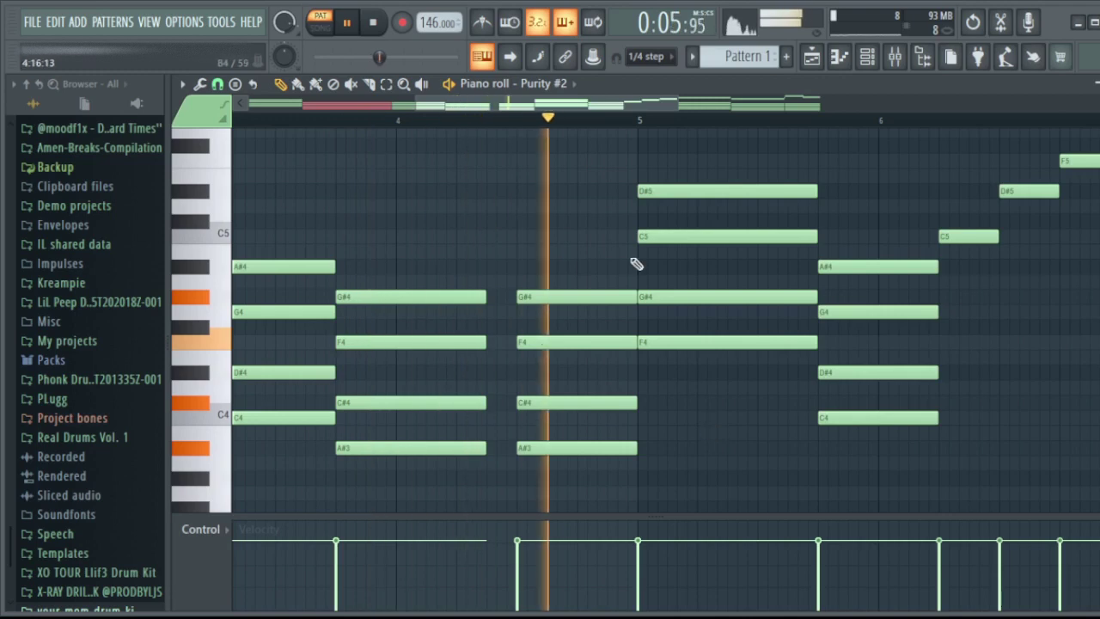
pyautogui.scroll(3, 609, 304)
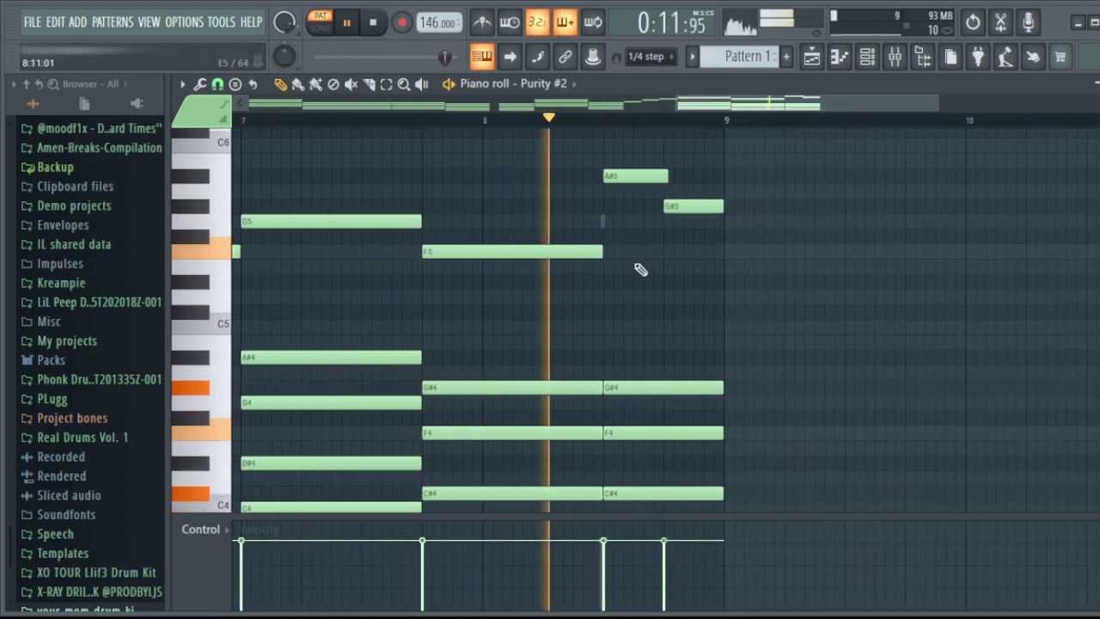
pyautogui.press('space')
pyautogui.scroll(-2, 658, 154)
pyautogui.rightClick(653, 181)
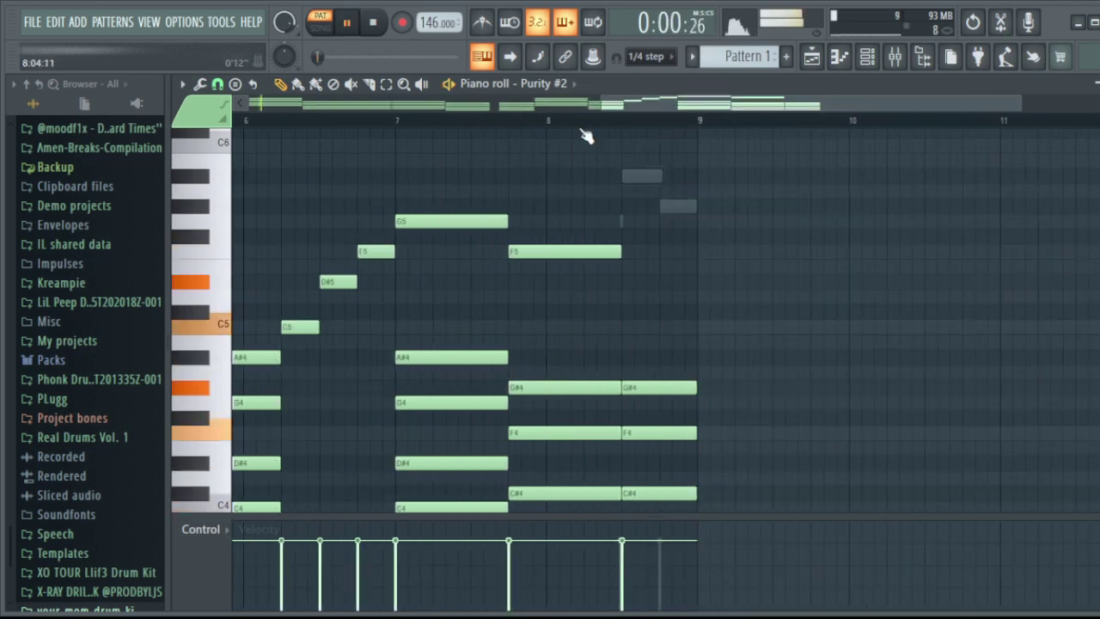
pyautogui.click(514, 120)
pyautogui.moveTo(622, 254); pyautogui.dragTo(638, 258)
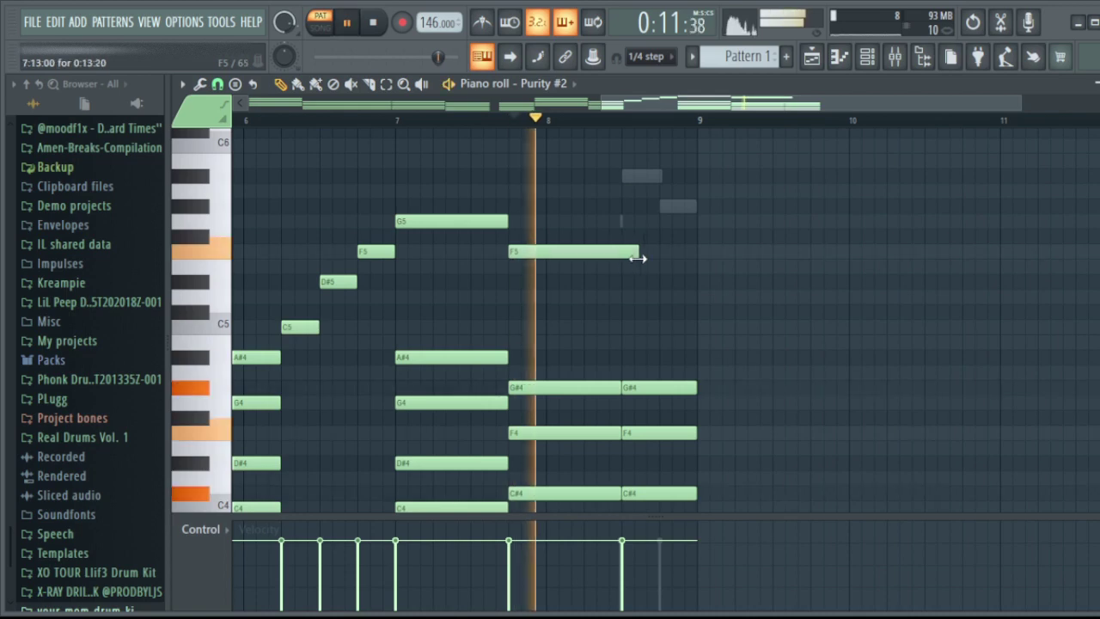
pyautogui.scroll(-2, 680, 123)
pyautogui.scroll(-3, 760, 275)
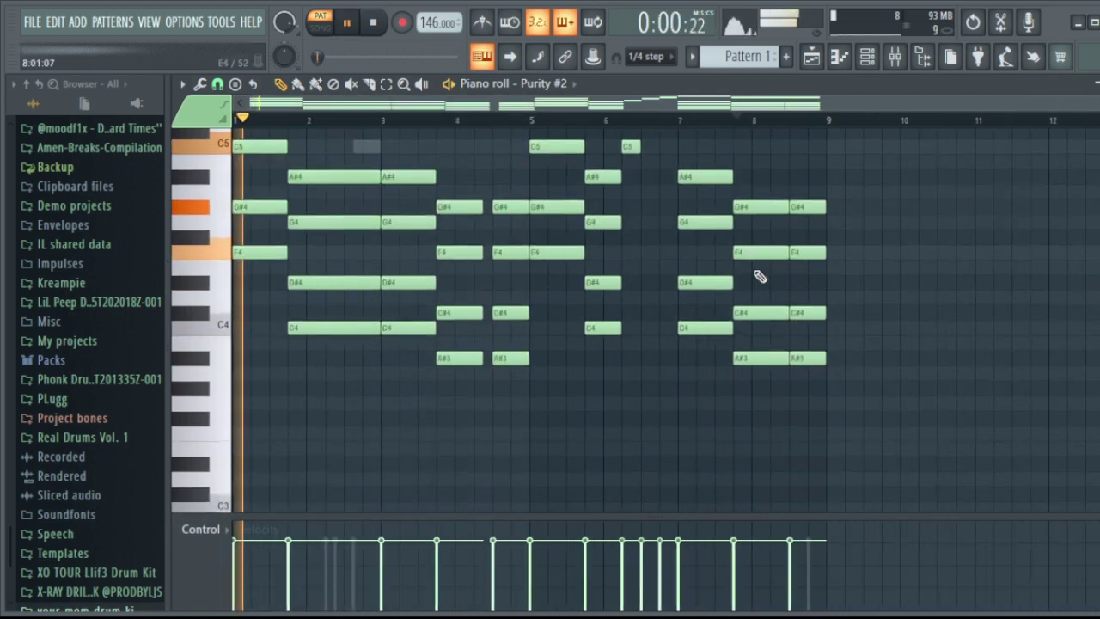
pyautogui.scroll(2, 754, 279)
# Clone Purity #2 as a third instance and load the Breath Bell 1 preset from the Bell & Perc category.
pyautogui.click(868, 56)
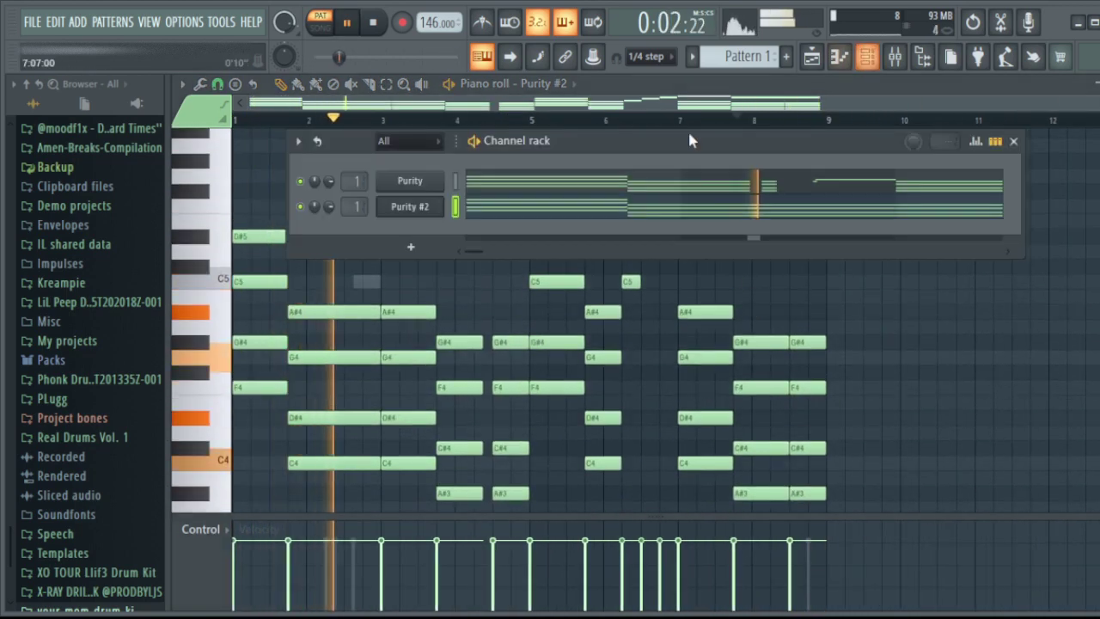
pyautogui.hotkey('alt', 'c')
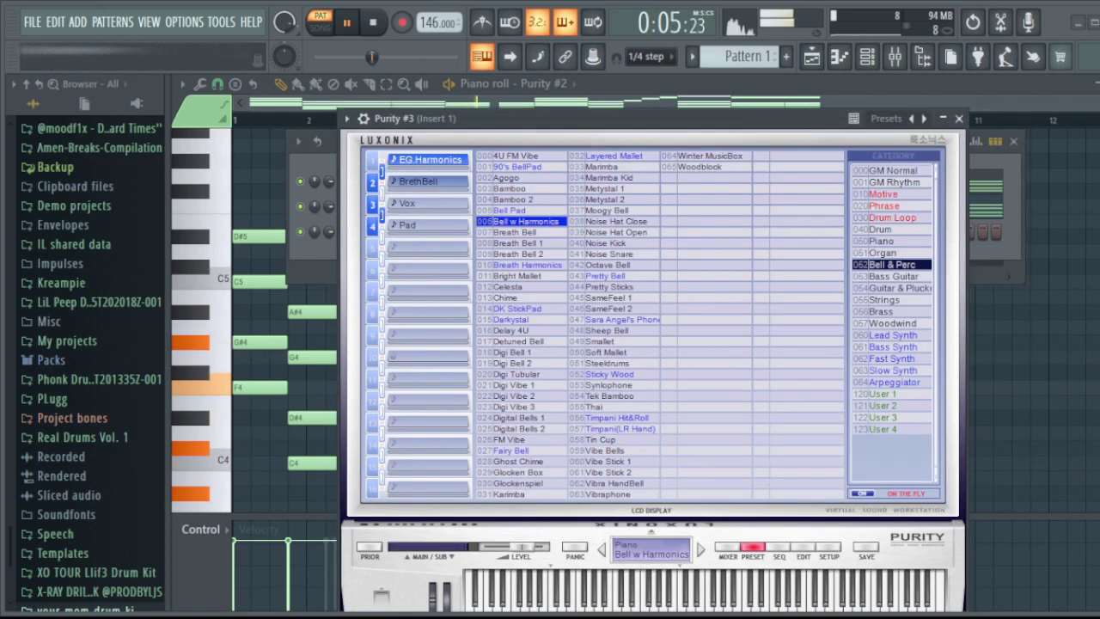
pyautogui.click(894, 276)
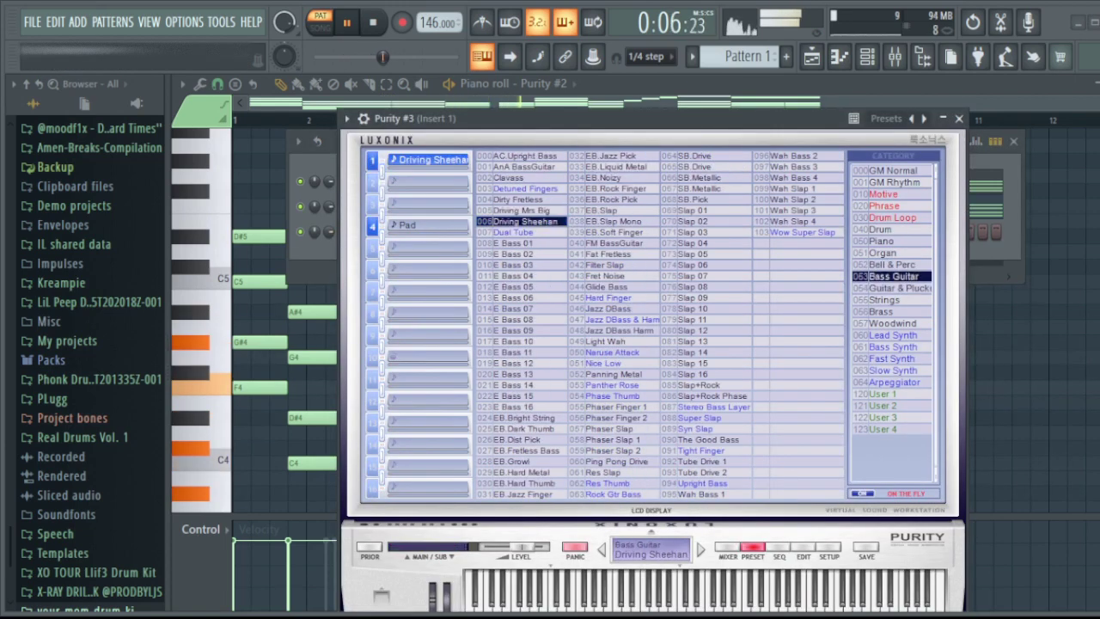
pyautogui.click(894, 264)
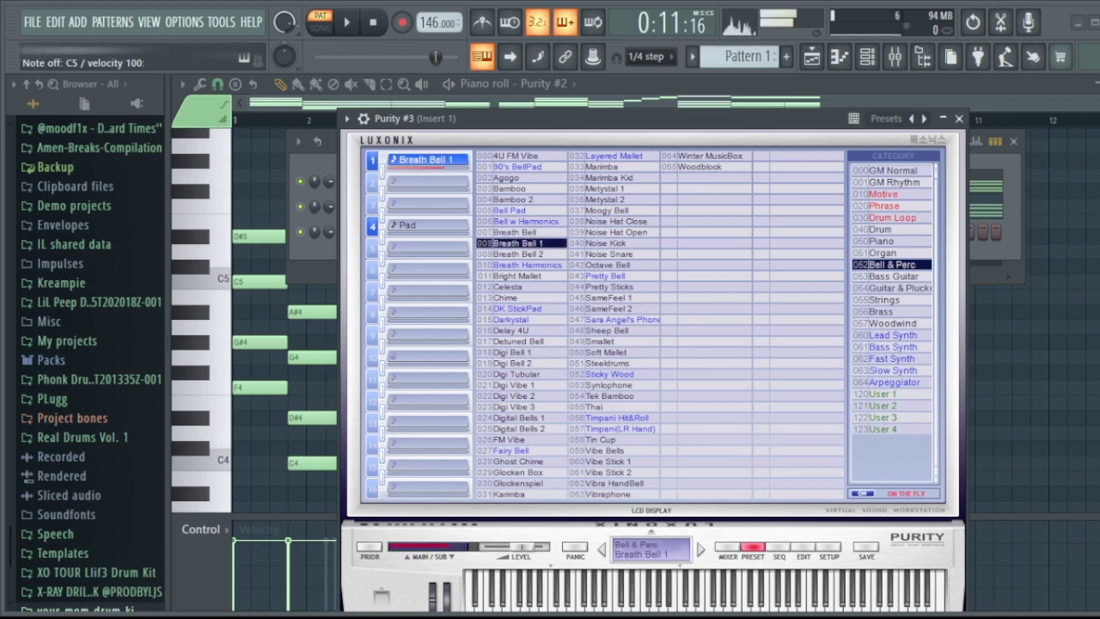
pyautogui.press('Escape')
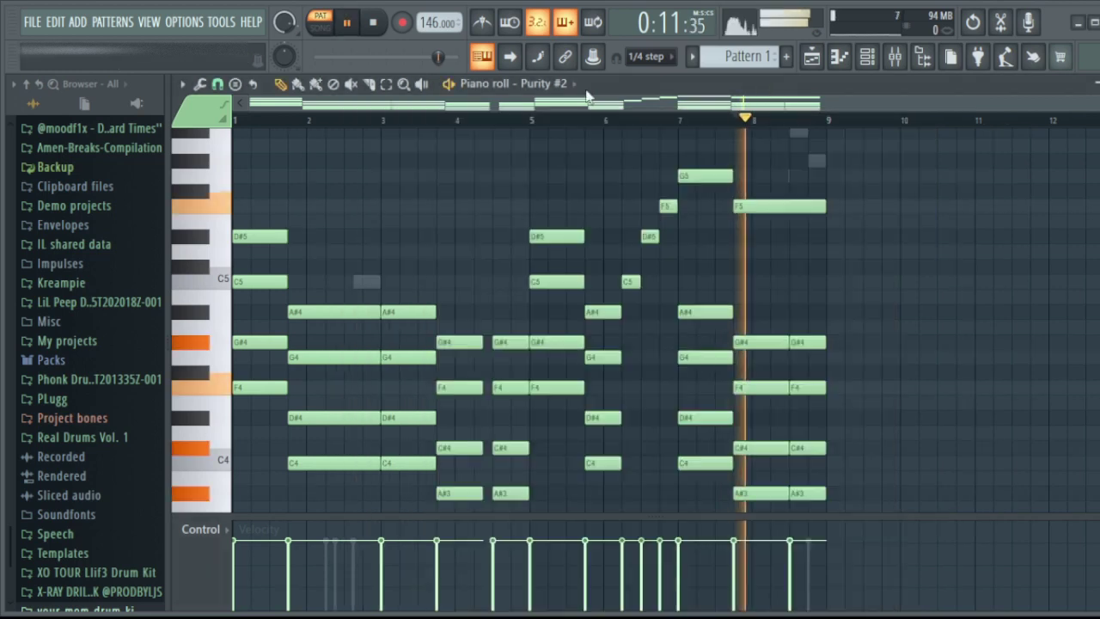
# Place short D#5, C5, A#4, C5 and A#4 notes of length 0:01:08 across bars 1 and 2 in the Purity #3 piano roll.
pyautogui.press('space')
pyautogui.scroll(3, 305, 120)
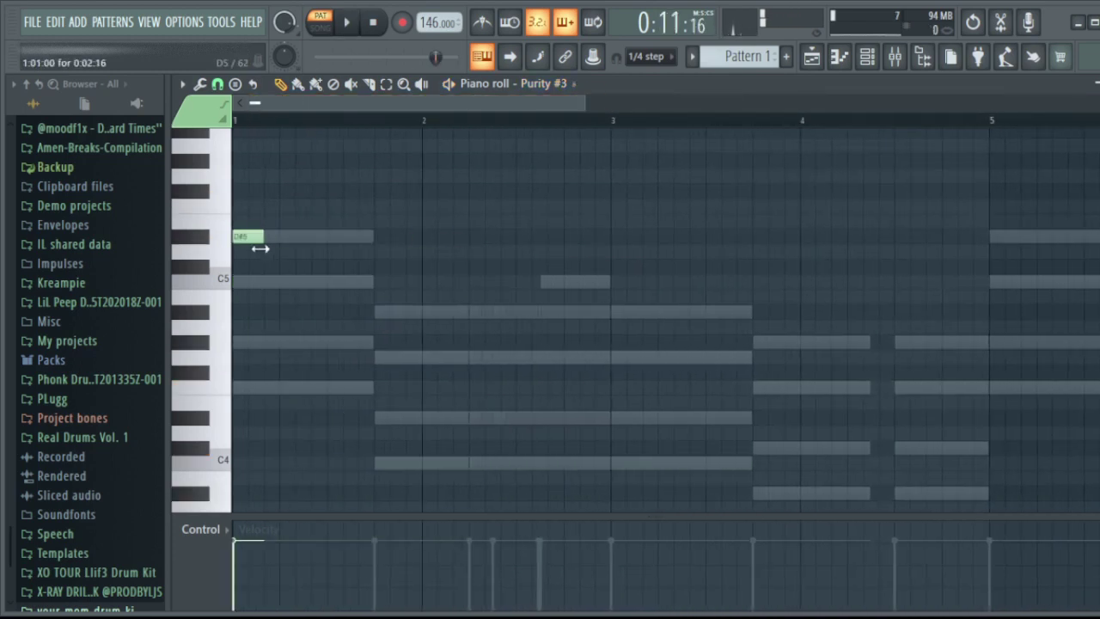
pyautogui.scroll(2, 247, 249)
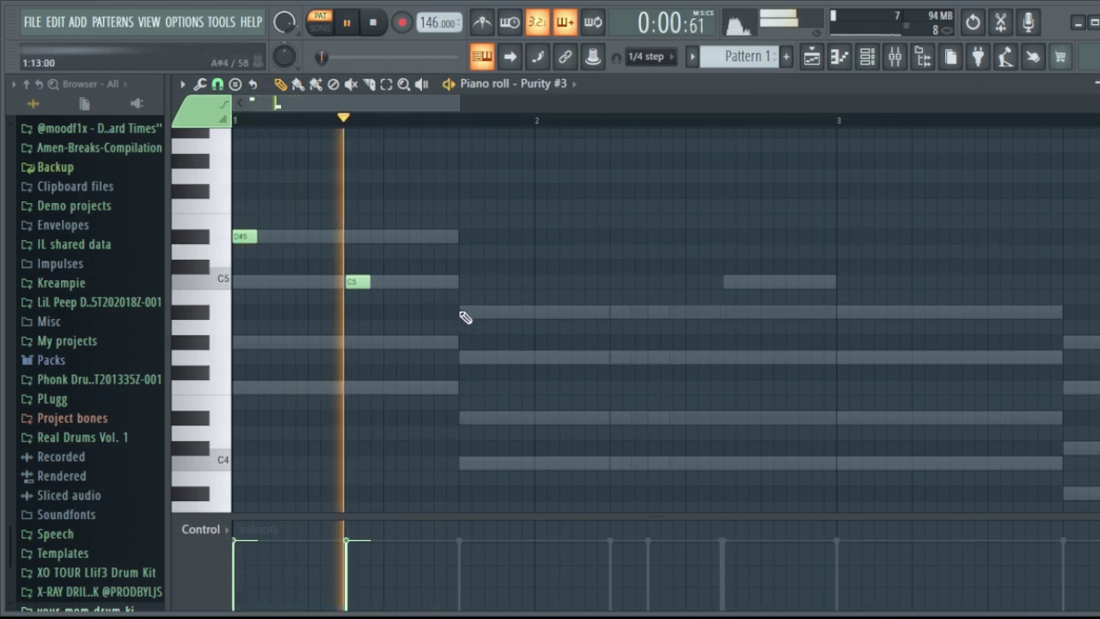
pyautogui.click(465, 312)
pyautogui.click(728, 283)
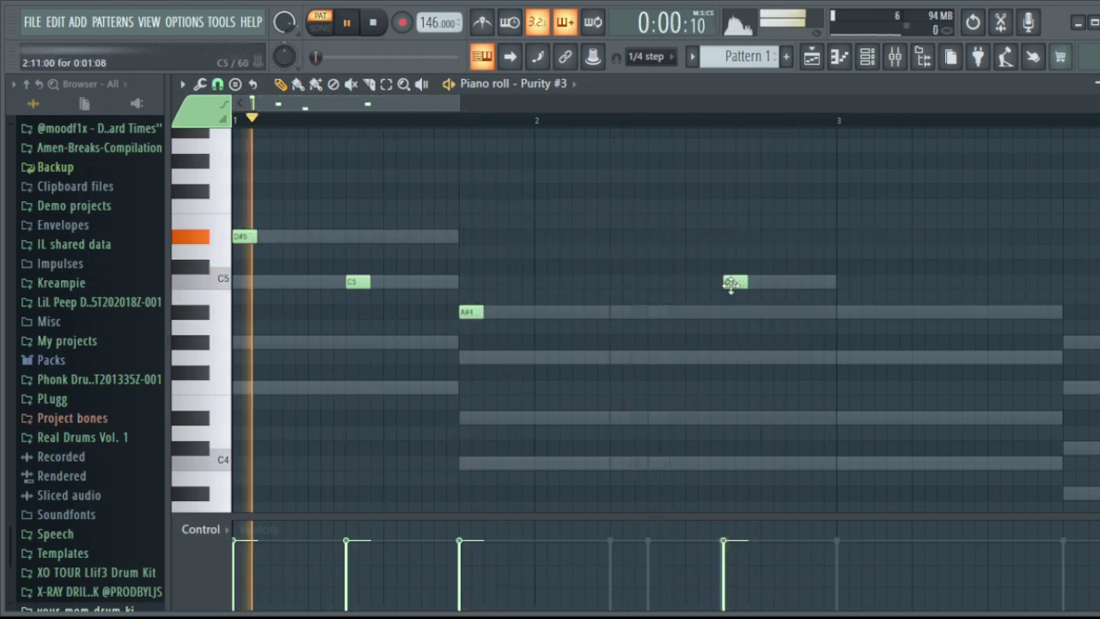
pyautogui.moveTo(730, 286); pyautogui.dragTo(617, 283)
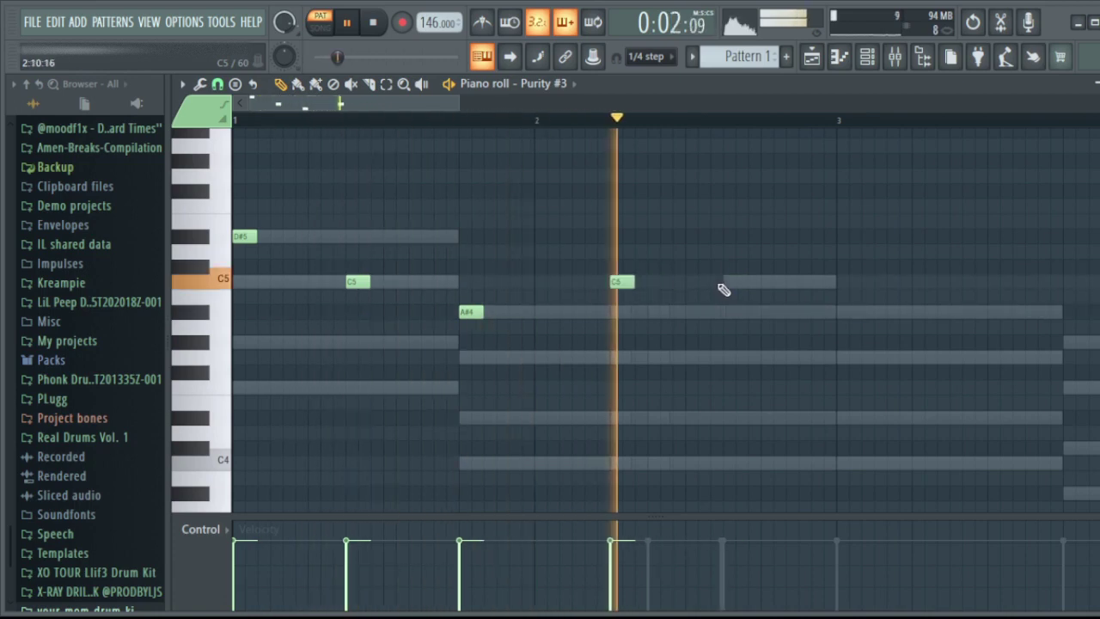
pyautogui.click(727, 312)
pyautogui.press('space')
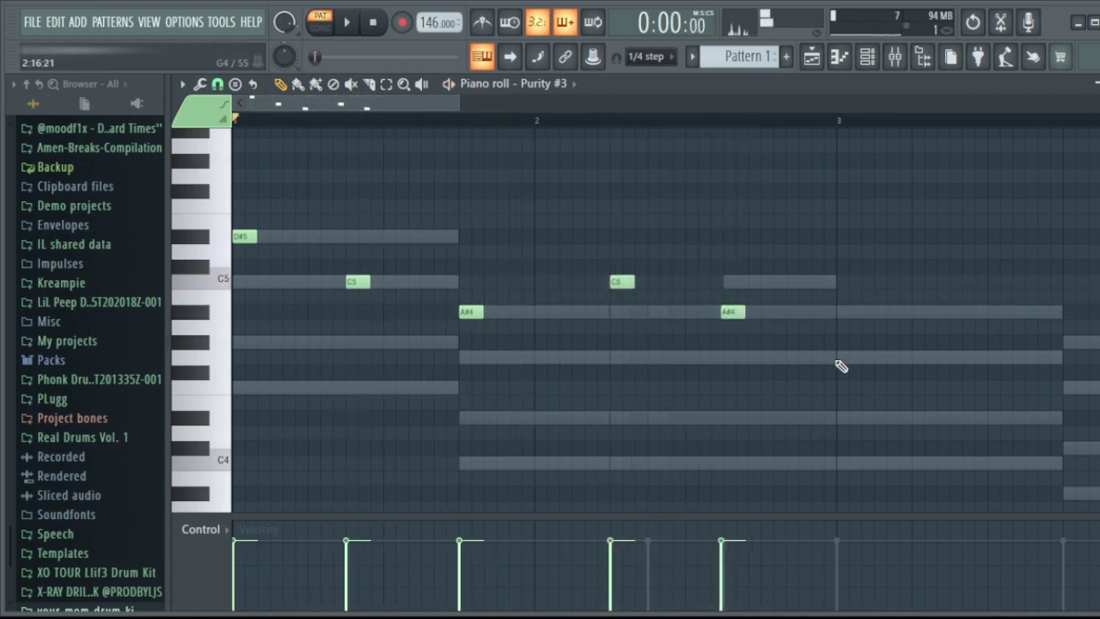
# Continue the melody from bar 3 to the start of bar 7 with short G4, G#4, D#5, F5, D#5, A#4, C5, D#5, F5 and G5 notes.
pyautogui.moveTo(460, 101); pyautogui.dragTo(561, 325)
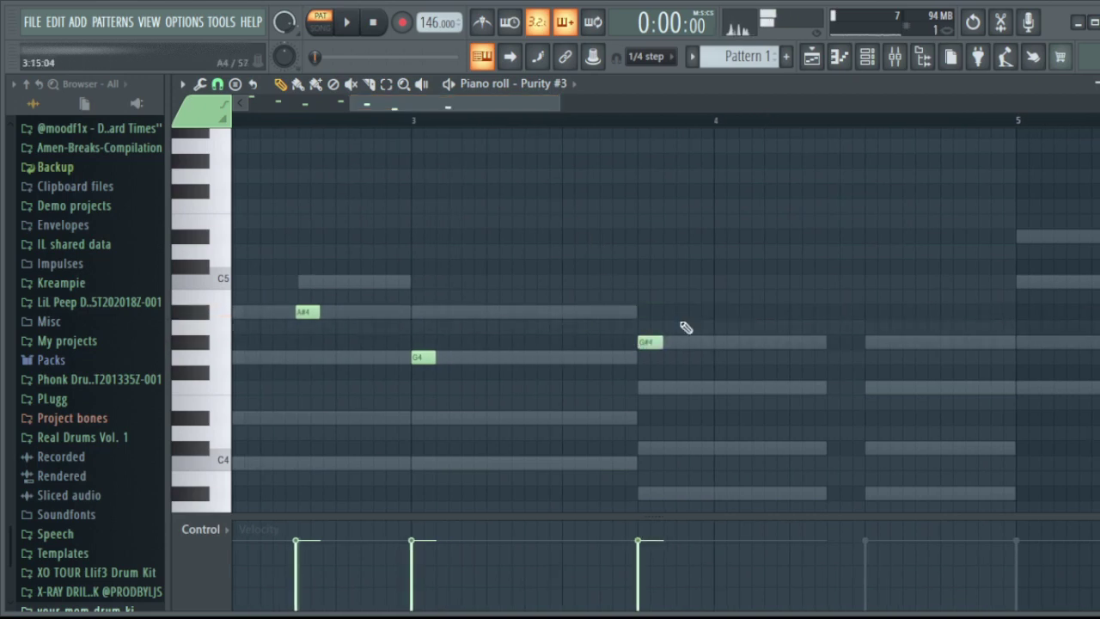
pyautogui.moveTo(552, 129); pyautogui.dragTo(620, 159)
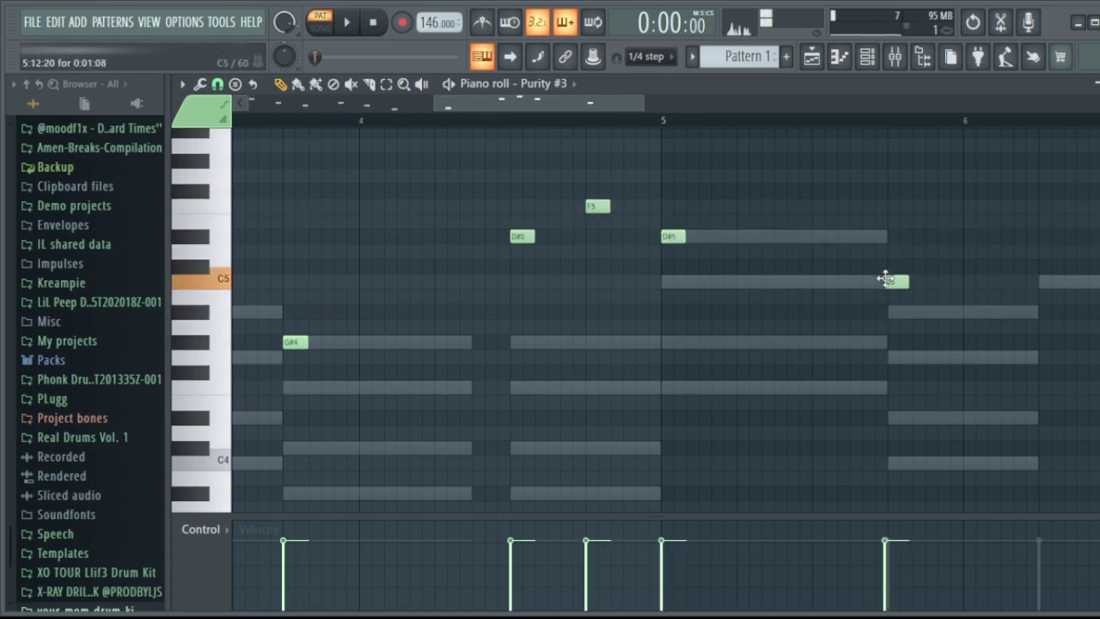
pyautogui.moveTo(612, 109); pyautogui.dragTo(711, 207)
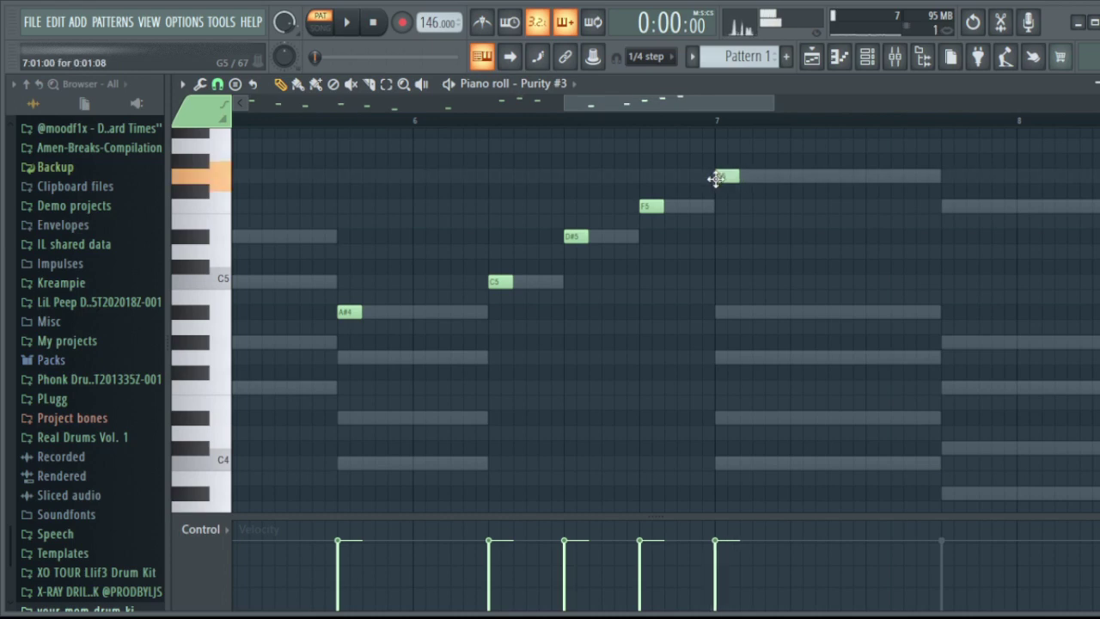
# Complete the melody in bars 7 and 8 with short G#5, F5, F5, A#5 and G#5 notes of length 0:01:08.
pyautogui.hscroll(4, 717, 178)
pyautogui.scroll(3, 593, 226)
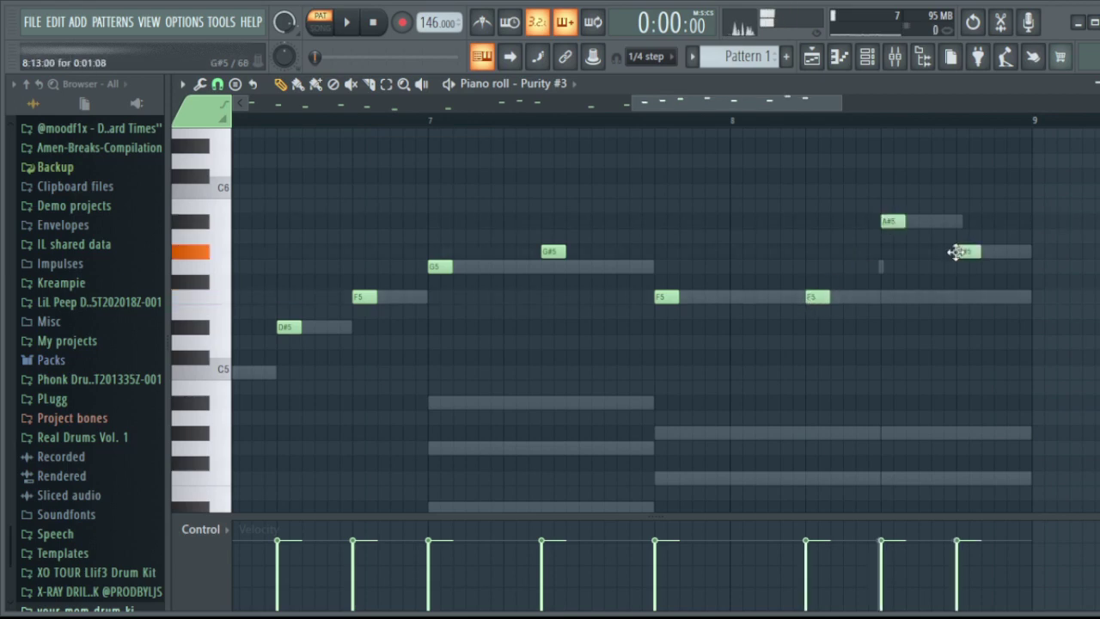
pyautogui.scroll(-5, 832, 127)
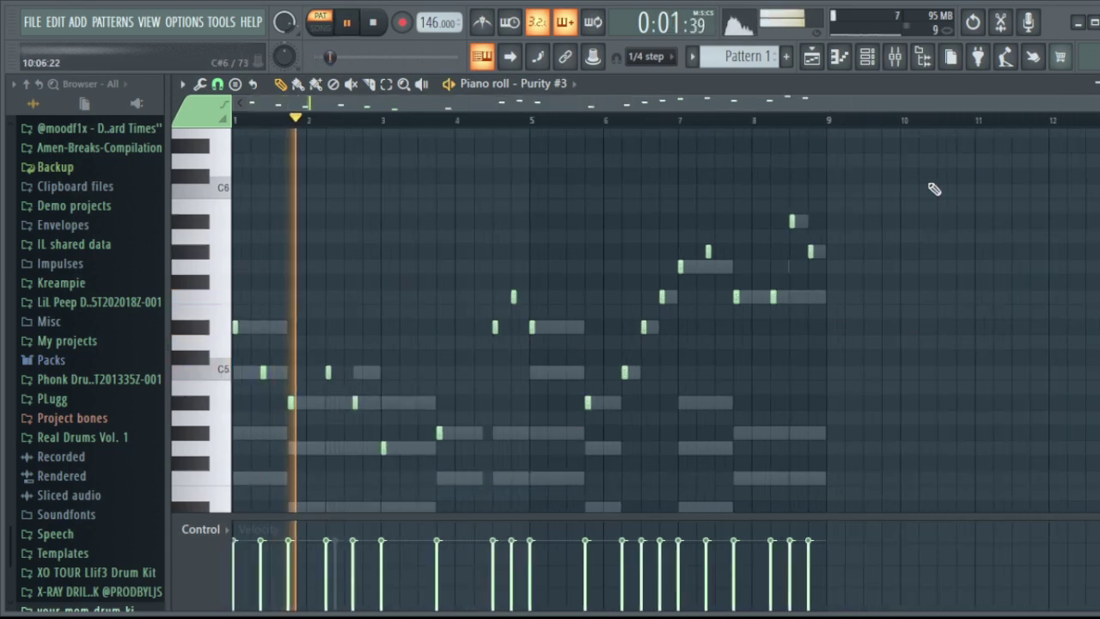
# Transpose all Purity #3 notes up one octave and play the pattern with all three instruments.
pyautogui.scroll(-2, 839, 273)
pyautogui.hotkey('ctrl', 'a')
pyautogui.press('space')
pyautogui.hotkey('ctrl', 'Up')
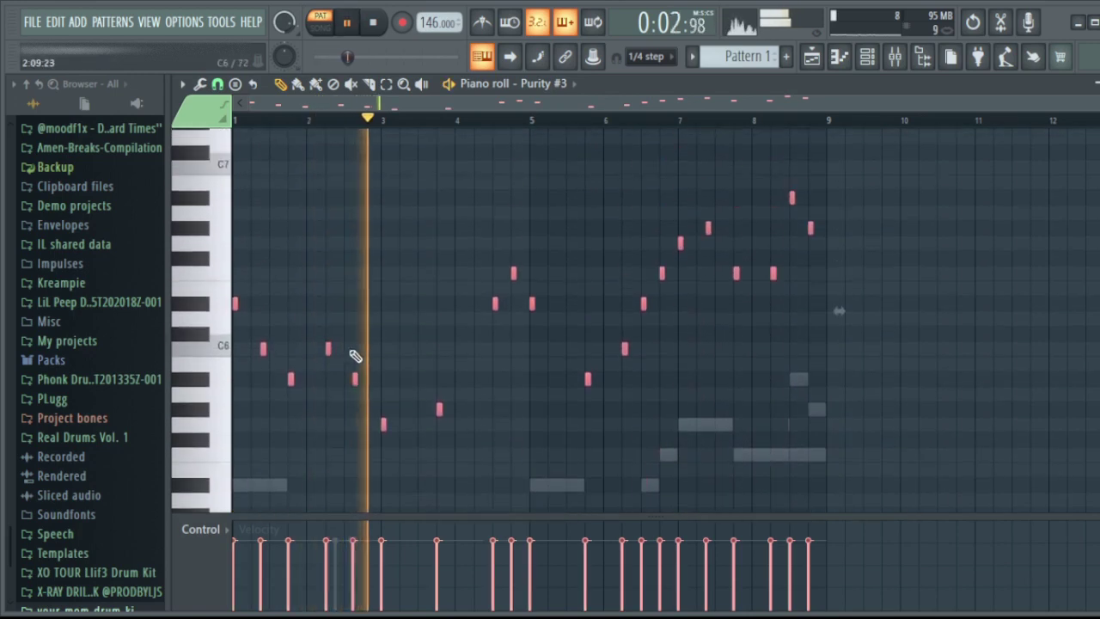
pyautogui.scroll(3, 437, 115)
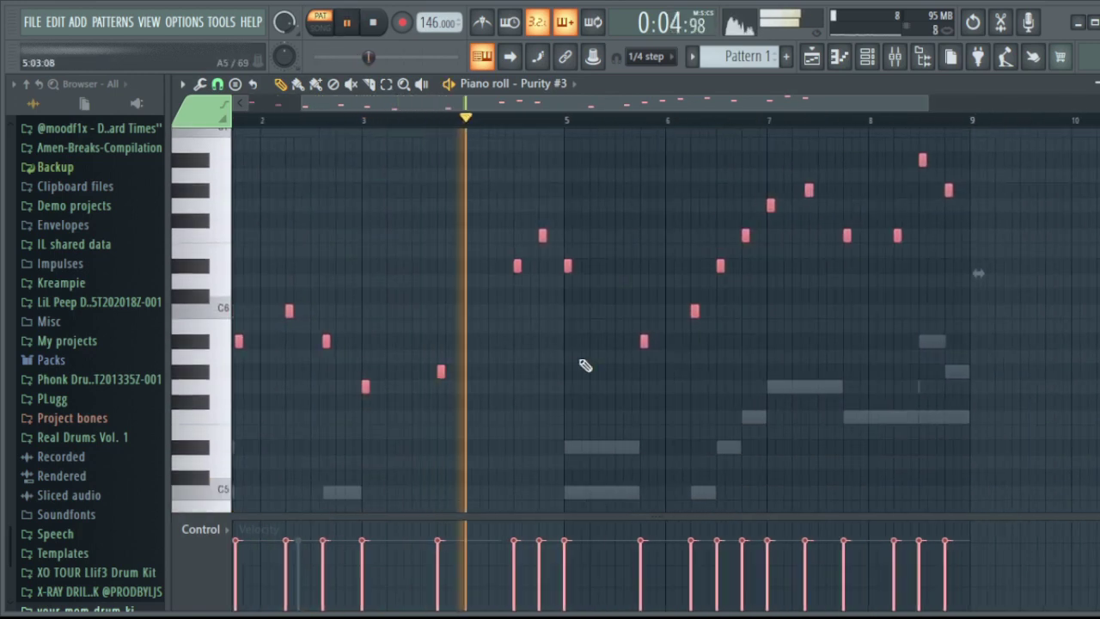
pyautogui.hotkey('ctrl', 'd')
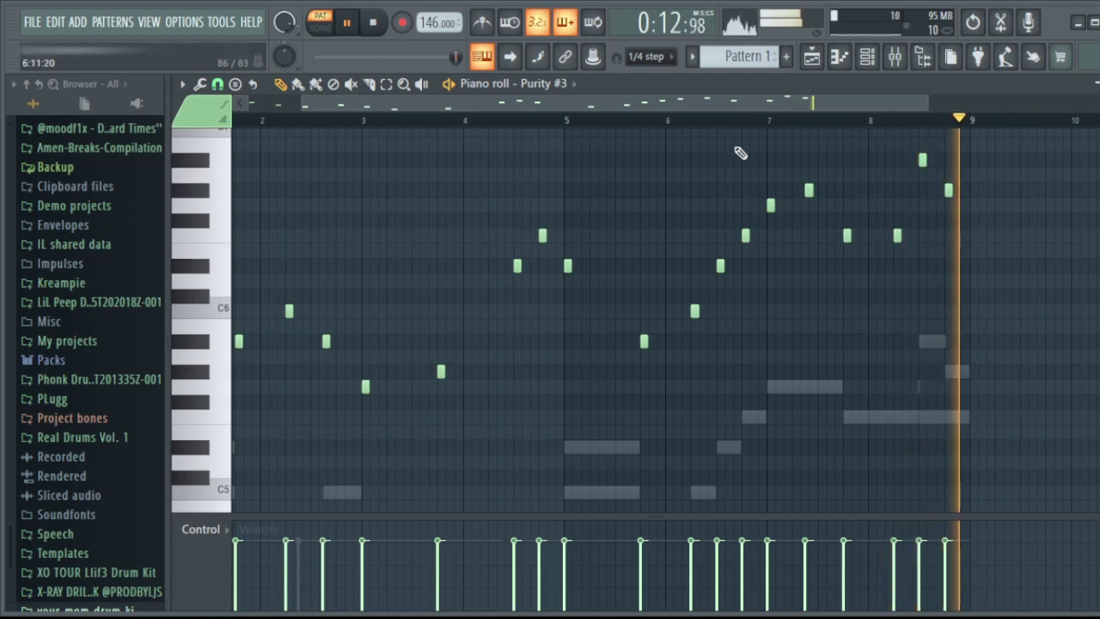
pyautogui.scroll(-3, 677, 121)
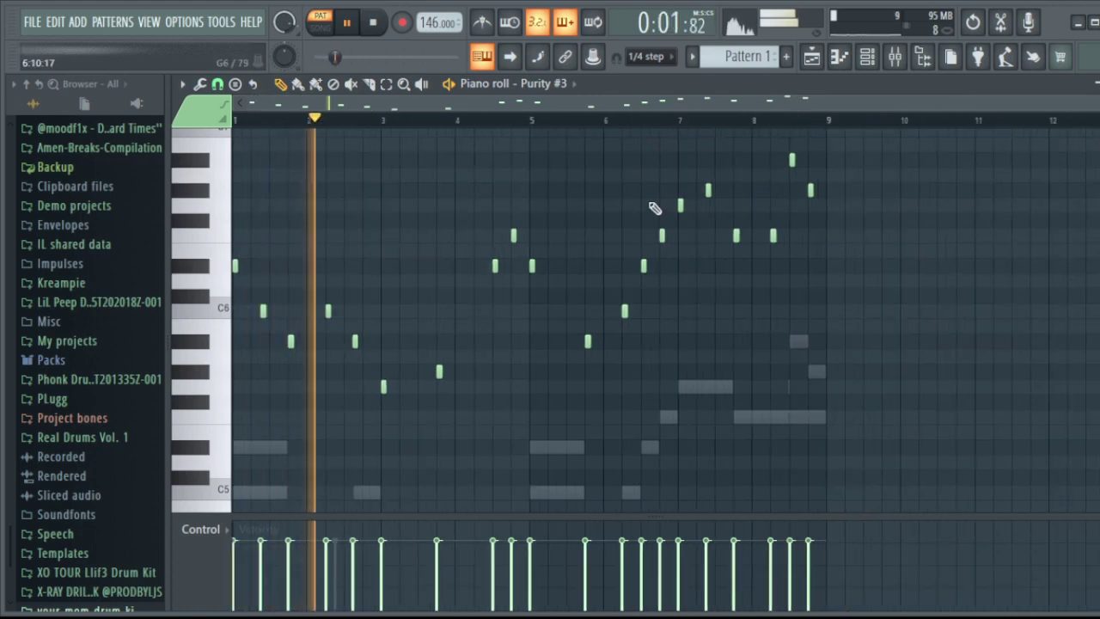
# Add a short, quieter G#5 late in bar 3 of the Purity #3 melody and lower the note right after it to G5.
pyautogui.scroll(2, 300, 134)
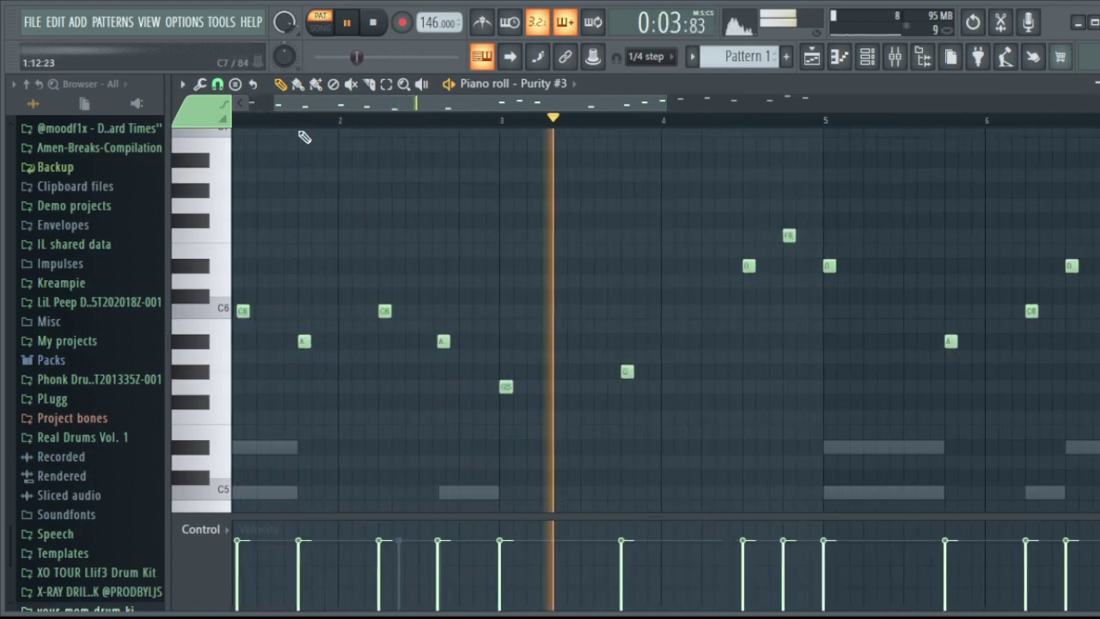
pyautogui.scroll(1, 488, 129)
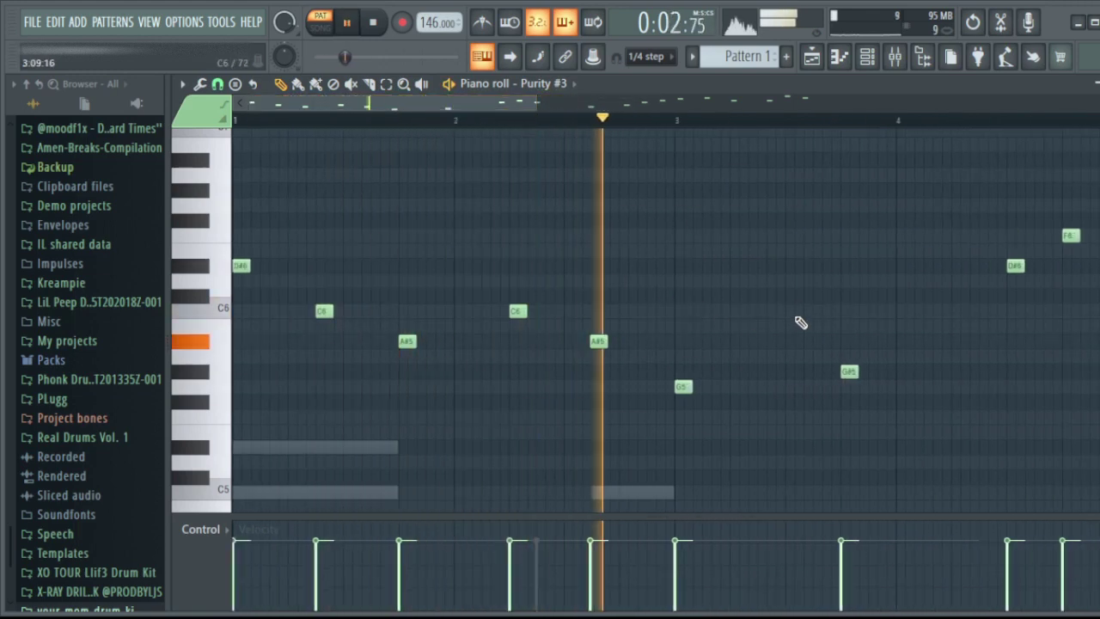
pyautogui.click(817, 296)
pyautogui.press('space')
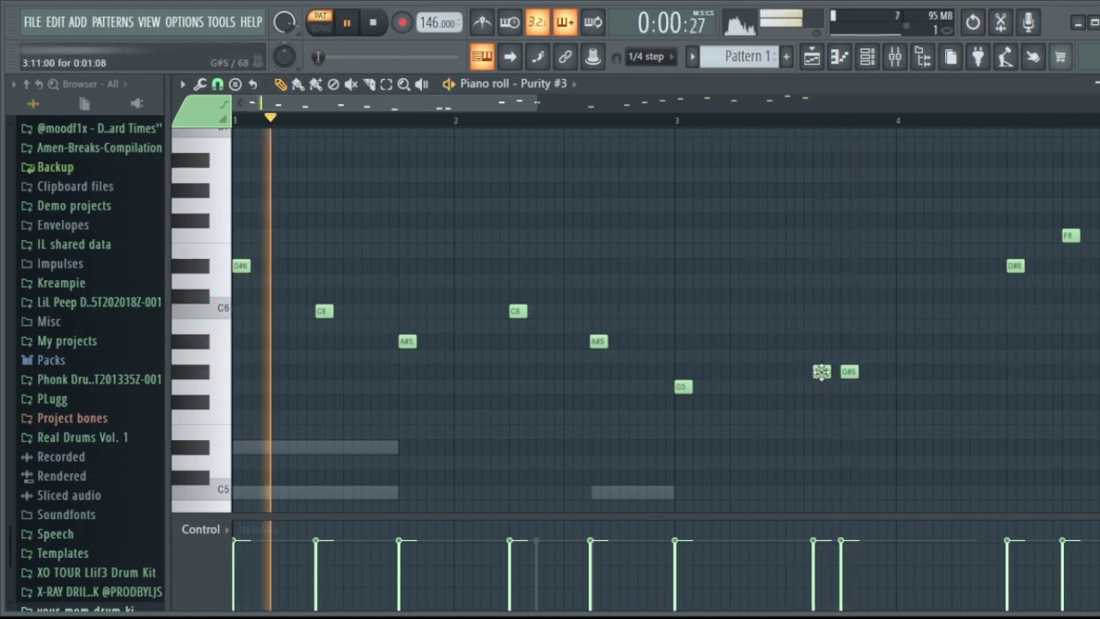
pyautogui.moveTo(849, 372)
pyautogui.mouseDown()
pyautogui.moveTo(860, 398)
pyautogui.moveTo(851, 386)
pyautogui.mouseUp()
pyautogui.click(816, 371)
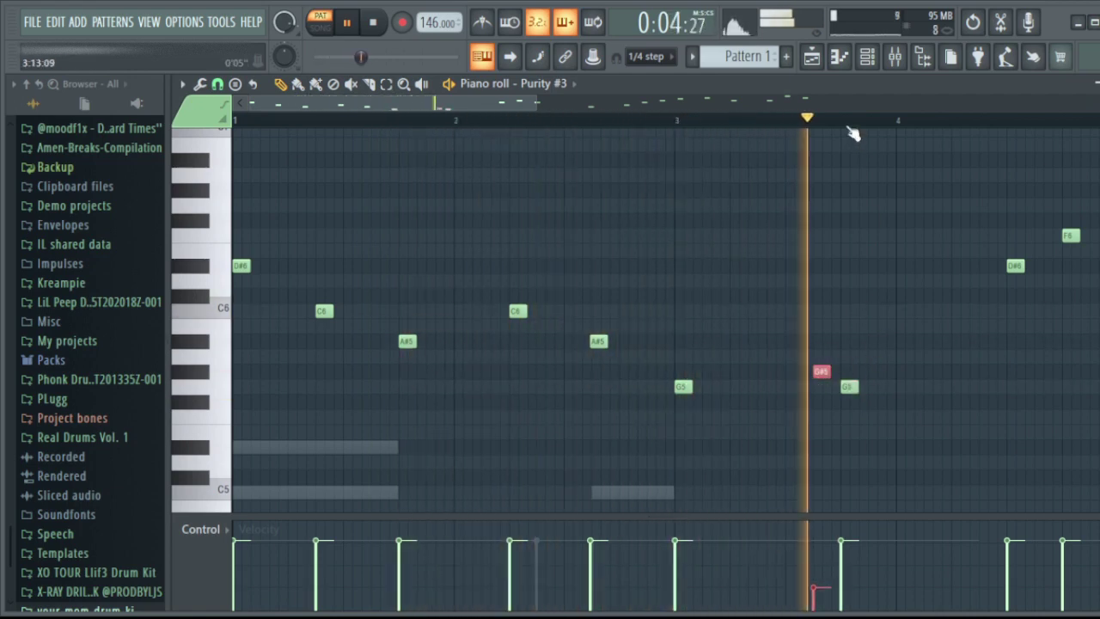
pyautogui.hotkey('ctrl', 'd')
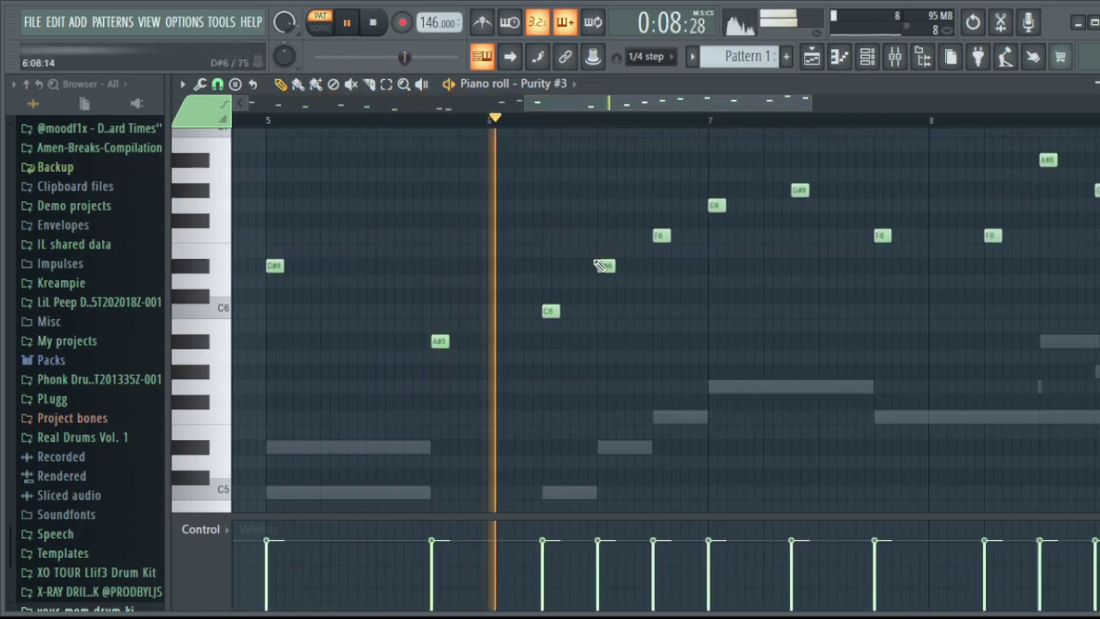
# Chop the F6 note late in bar 6 into eight equal slices and ramp their velocities steeply downward.
pyautogui.scroll(3, 656, 120)
pyautogui.press('space')
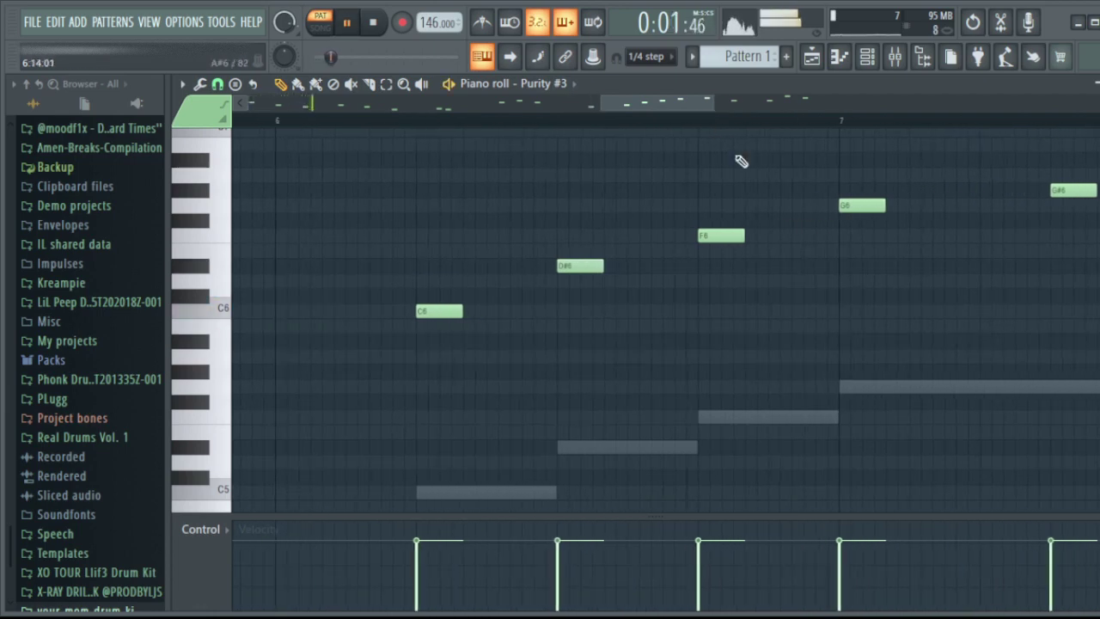
pyautogui.moveTo(688, 114)
pyautogui.mouseDown()
pyautogui.moveTo(786, 115)
pyautogui.moveTo(386, 120)
pyautogui.moveTo(11, 153)
pyautogui.mouseUp()
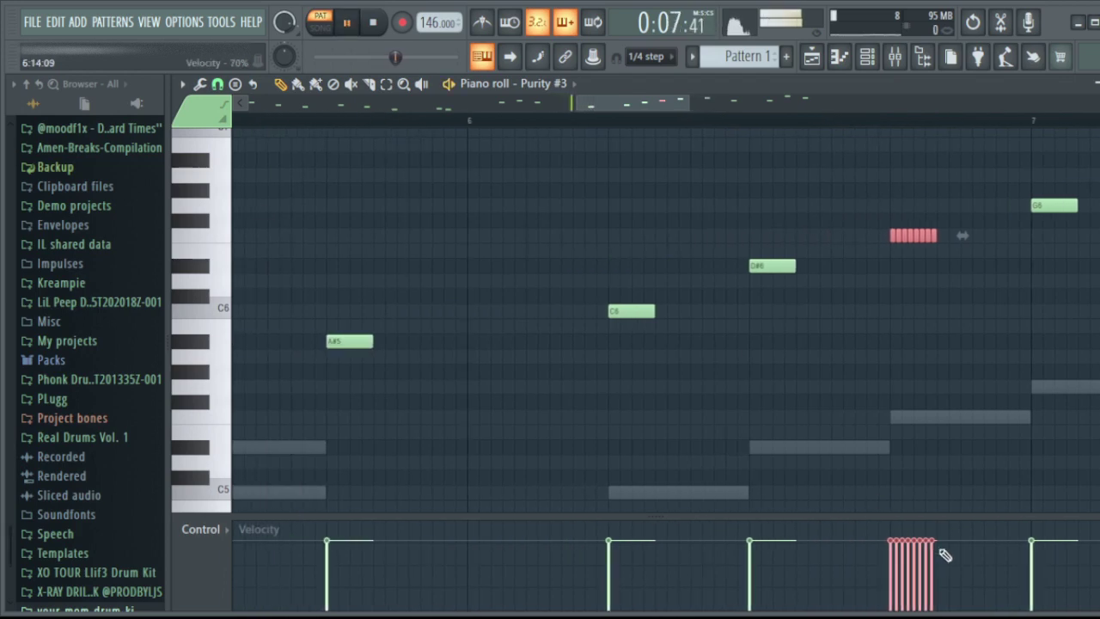
pyautogui.press('space')
pyautogui.moveTo(900, 569); pyautogui.dragTo(935, 606)
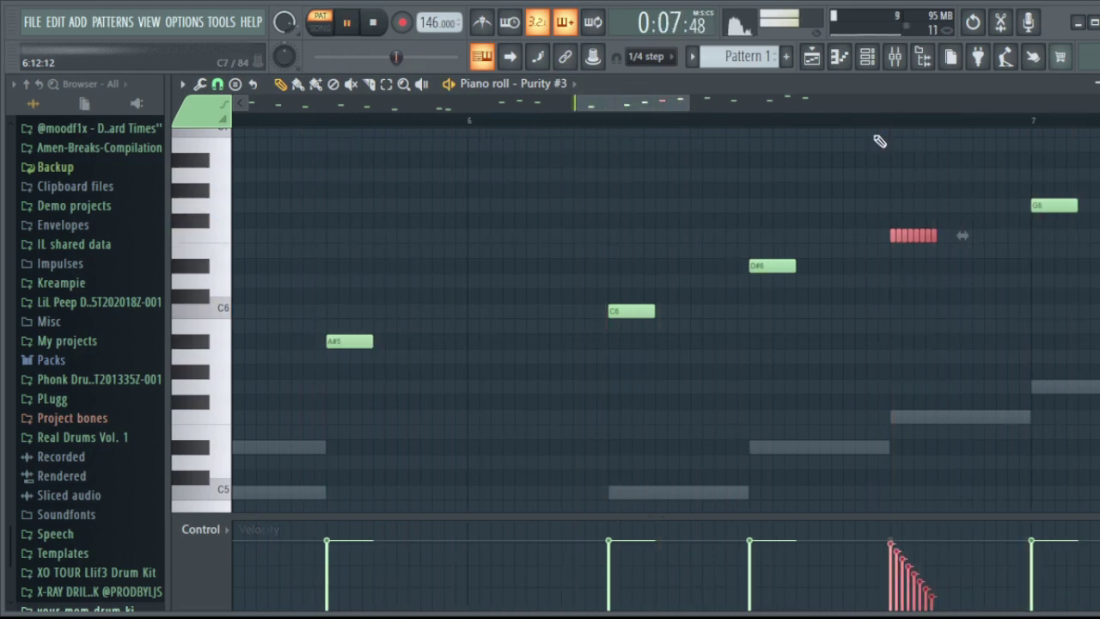
# Flatten the velocity ramp of the chopped F6 and place another short F6 just before bar 7.
pyautogui.scroll(-4, 713, 150)
pyautogui.keyDown('ctrl'); pyautogui.scroll(-3, 739, 164); pyautogui.keyUp('ctrl')
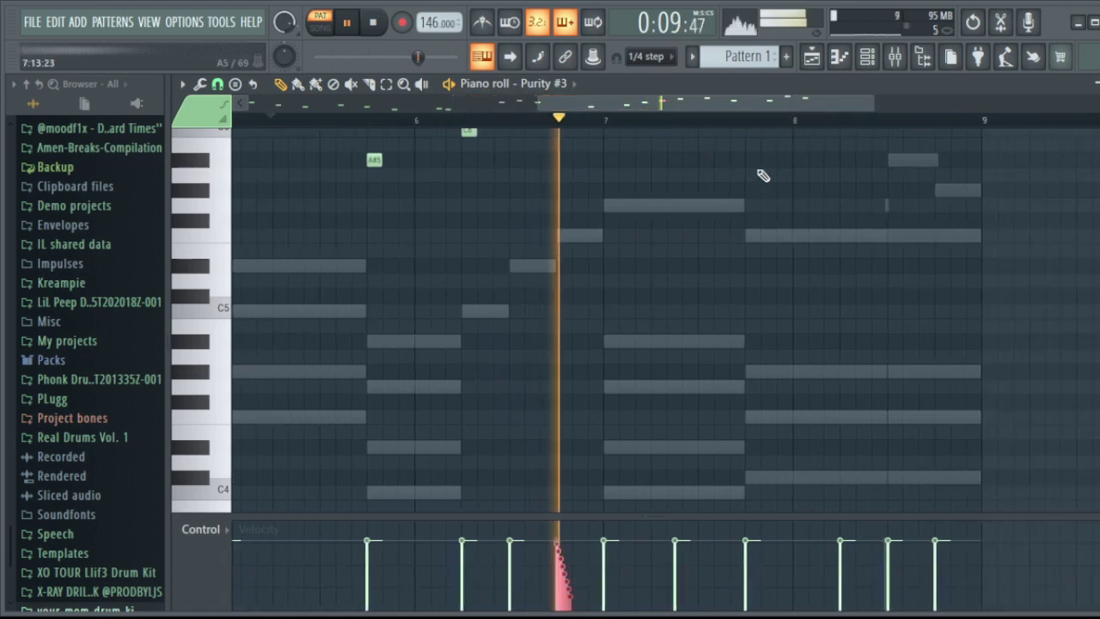
pyautogui.scroll(5, 628, 209)
pyautogui.press('space')
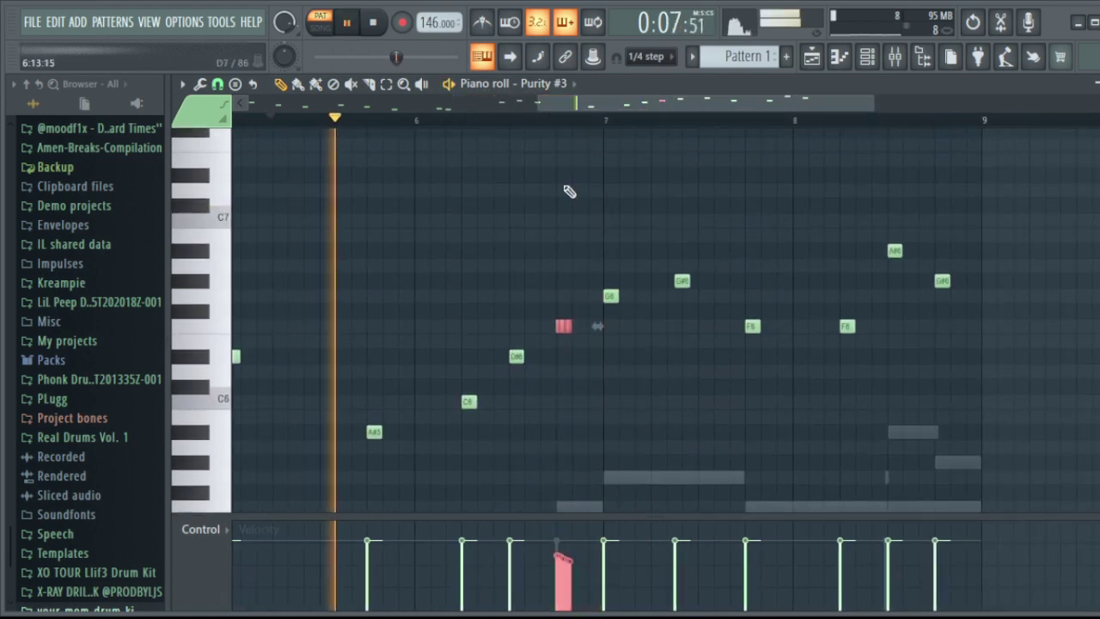
pyautogui.scroll(5, 565, 128)
pyautogui.moveTo(558, 547); pyautogui.dragTo(556, 545)
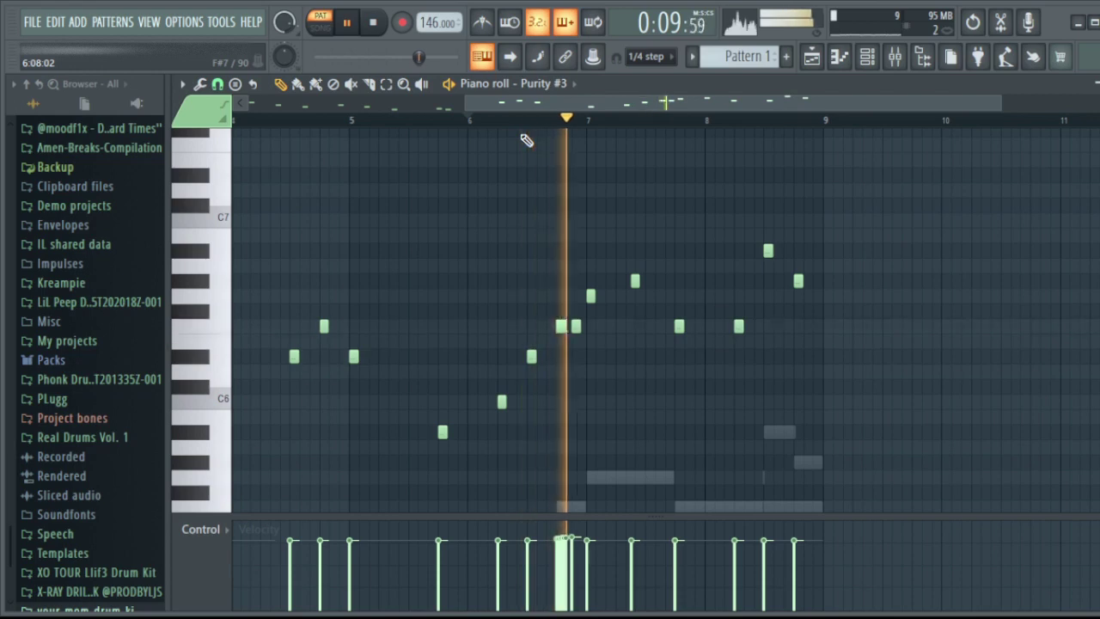
# Reshape the chopped F6 velocities into a gentle descent, keeping the first slice louder than the rest.
pyautogui.scroll(5, 577, 123)
pyautogui.moveTo(457, 261); pyautogui.dragTo(563, 387)
pyautogui.press('space')
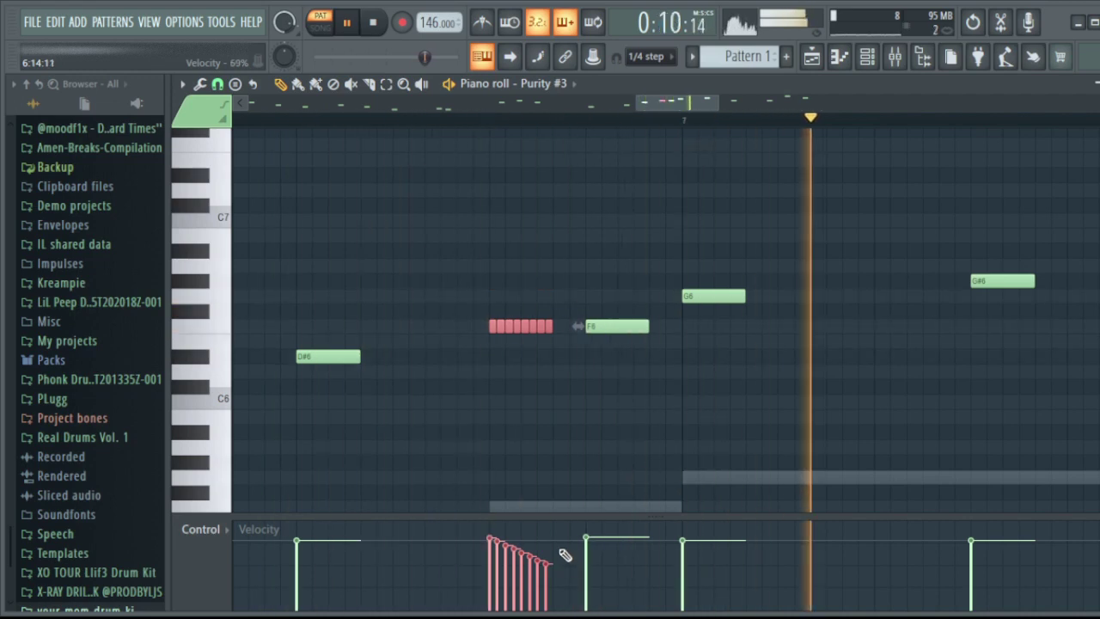
pyautogui.scroll(1, 591, 129)
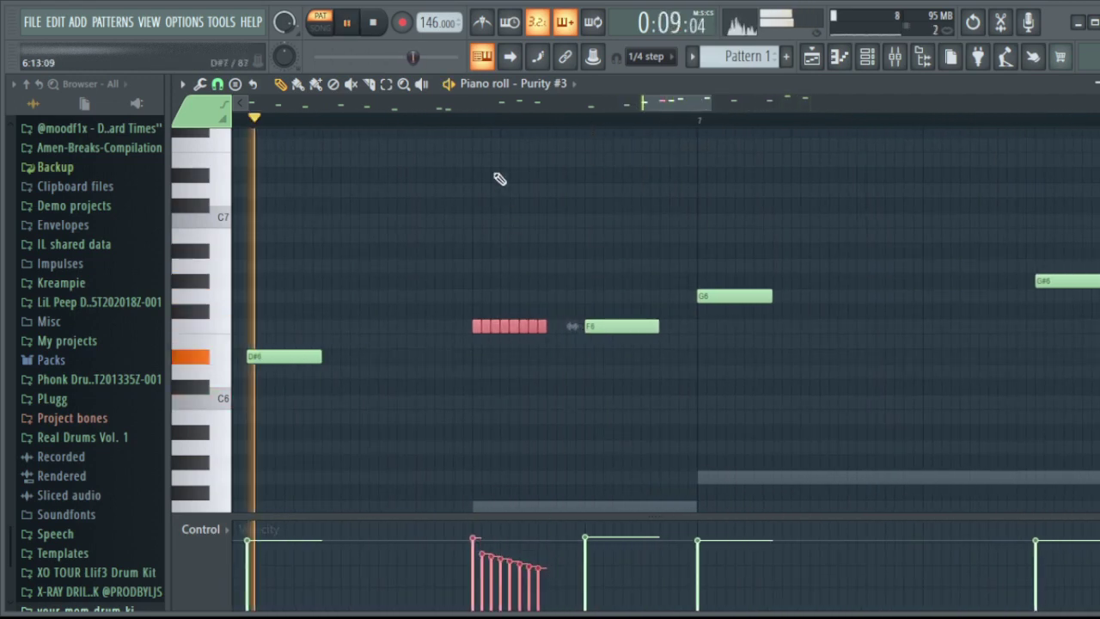
pyautogui.scroll(-5, 510, 128)
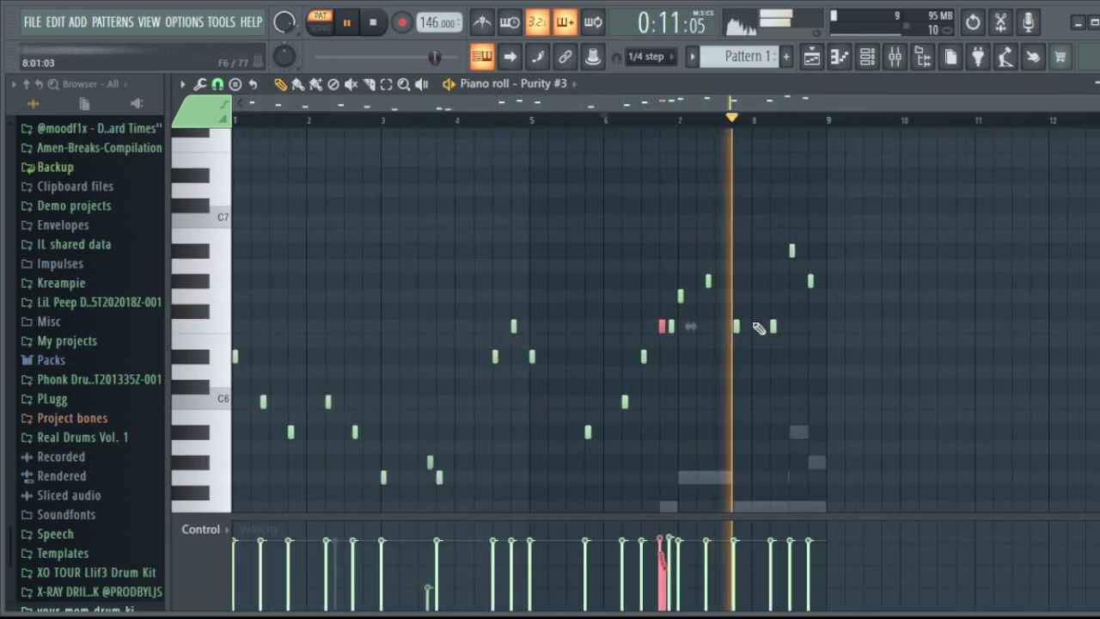
# Add a fourth Purity instrument and load the Legato Strings 1 preset from the Strings category.
pyautogui.scroll(6, 810, 131)
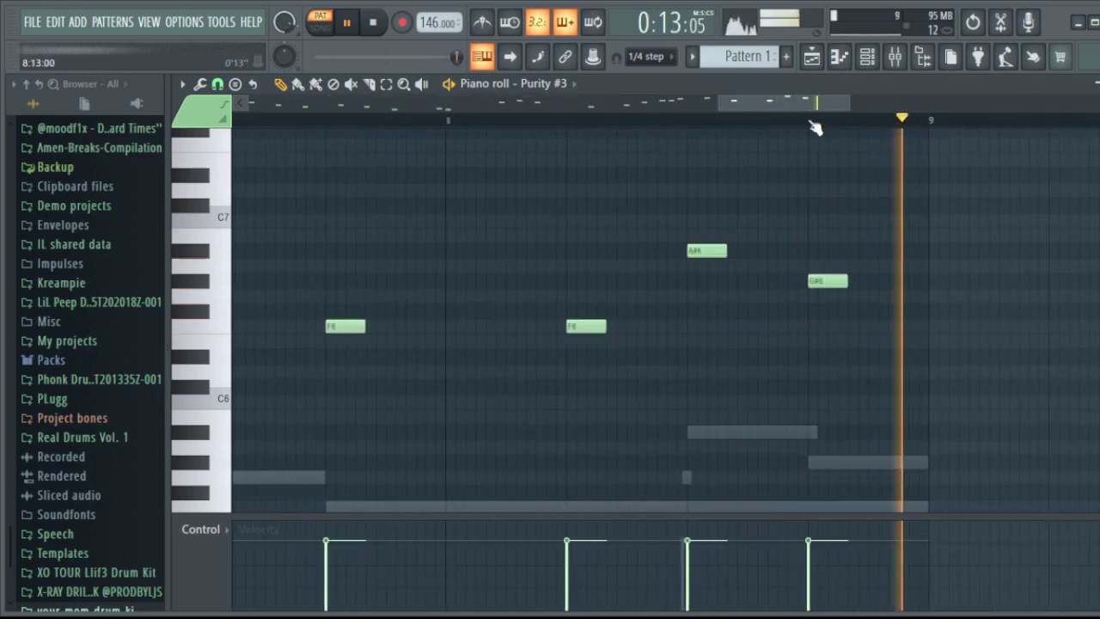
pyautogui.scroll(-6, 815, 127)
pyautogui.click(867, 57)
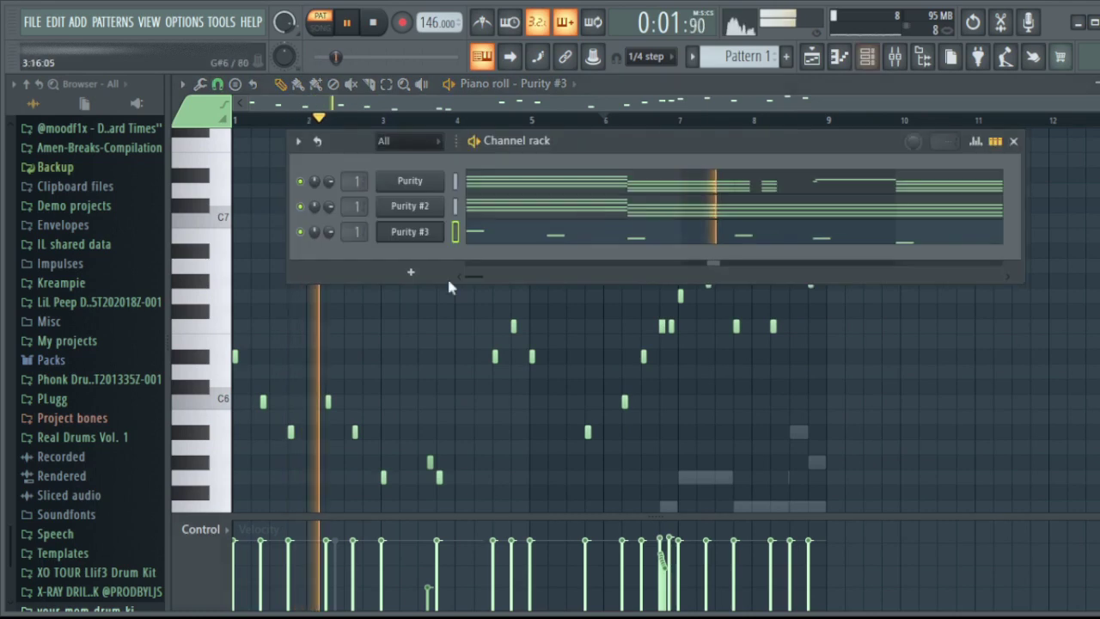
pyautogui.click(410, 231)
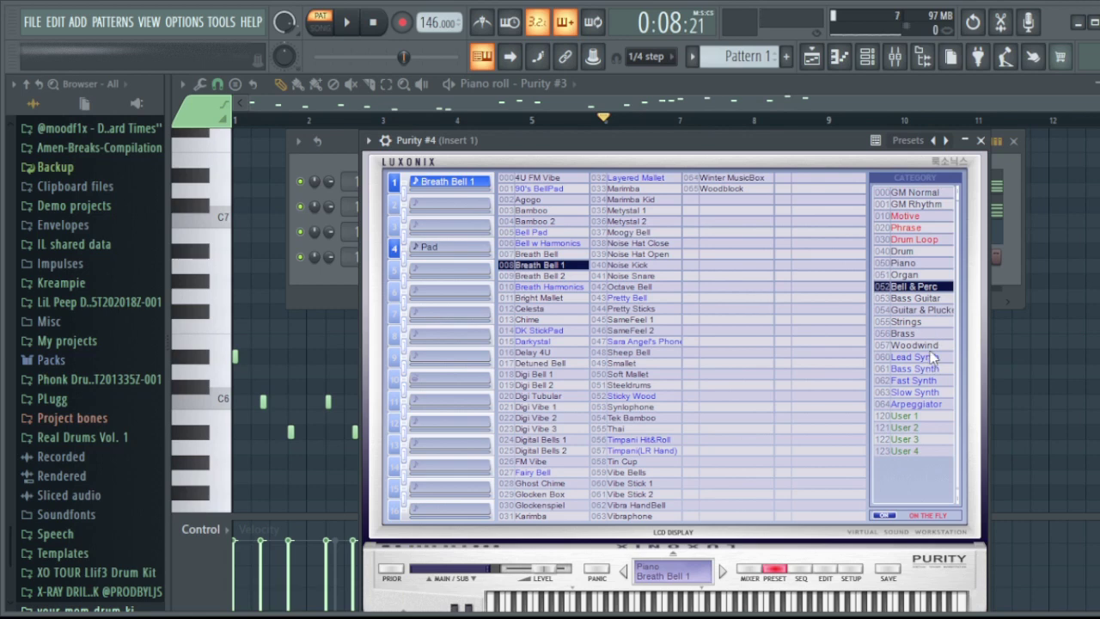
pyautogui.click(939, 321)
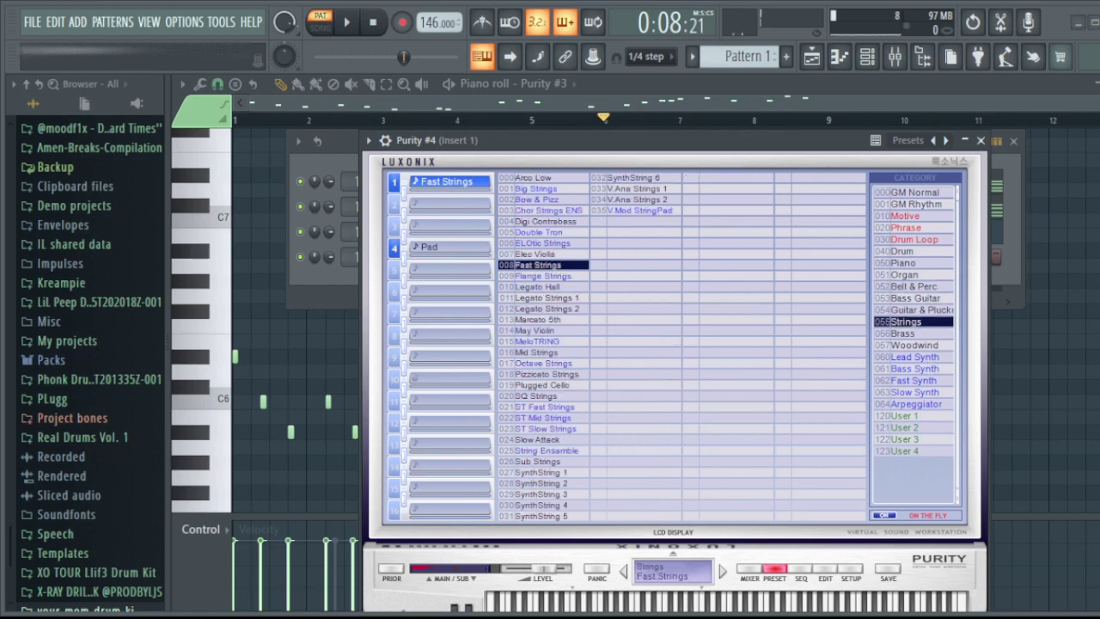
pyautogui.moveTo(548, 140); pyautogui.dragTo(533, 96)
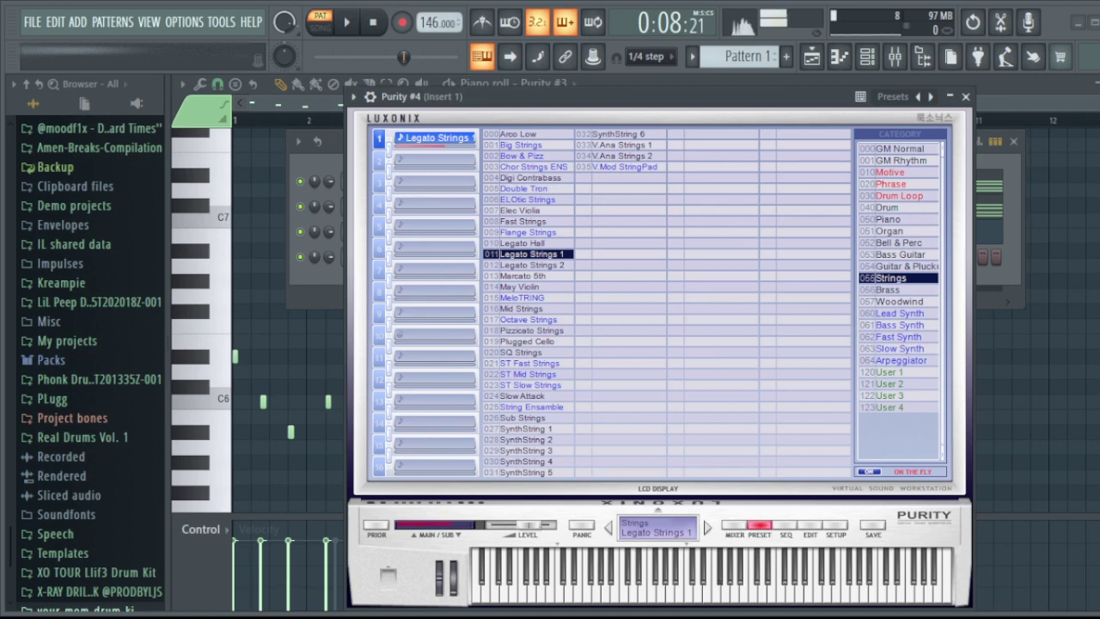
pyautogui.press('Escape')
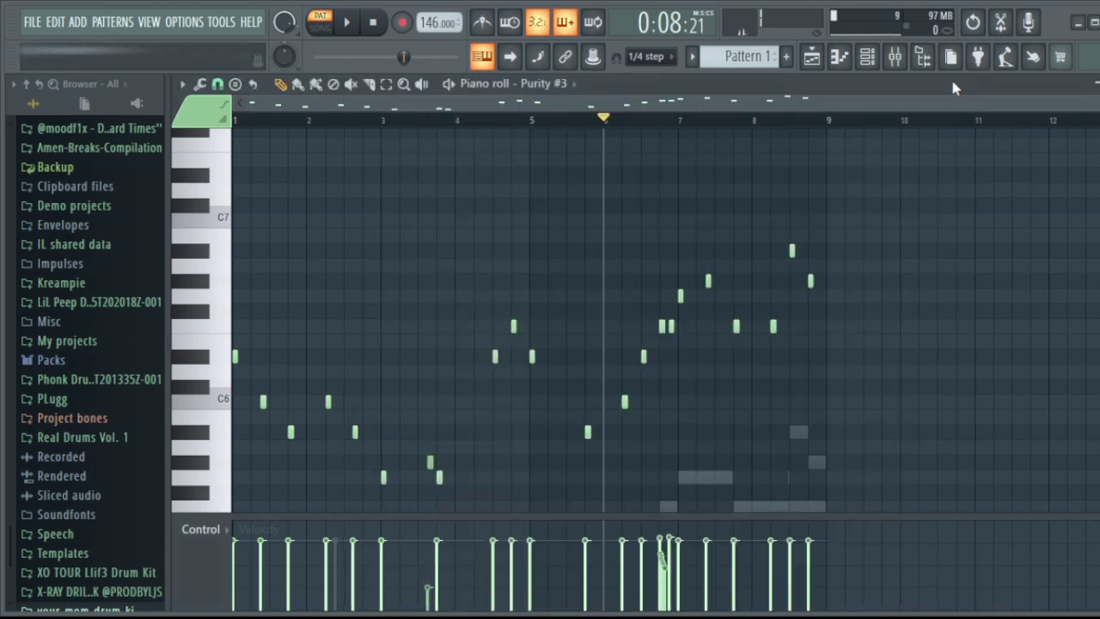
# Open the empty Purity #4 piano roll and audition keys between F4 and C5 against the pattern.
pyautogui.press('space')
pyautogui.scroll(-3, 238, 428)
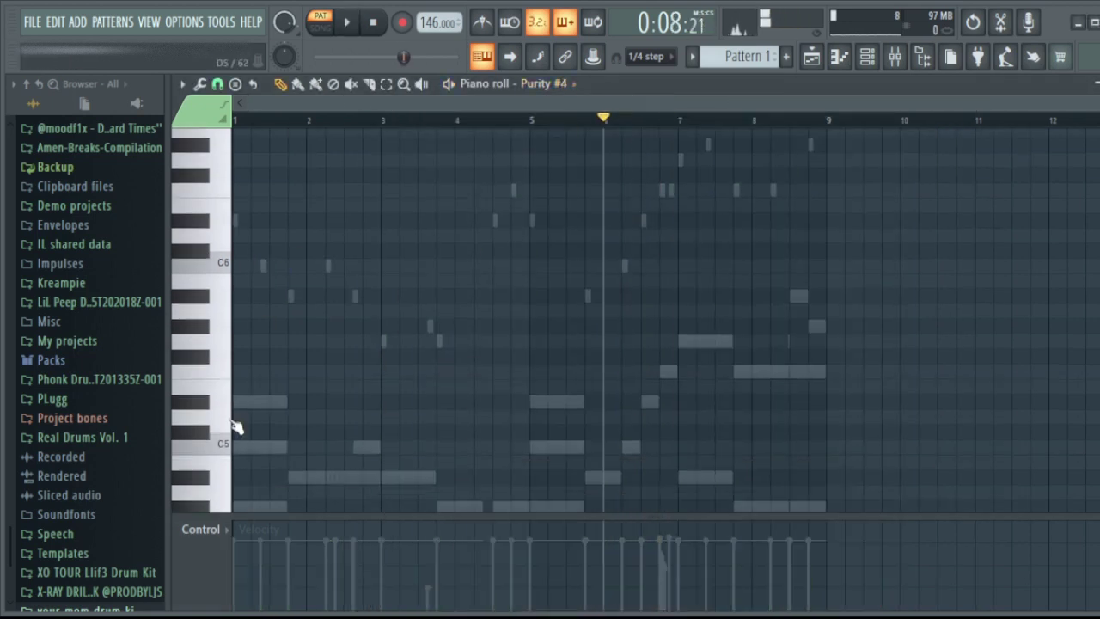
pyautogui.scroll(-3, 245, 366)
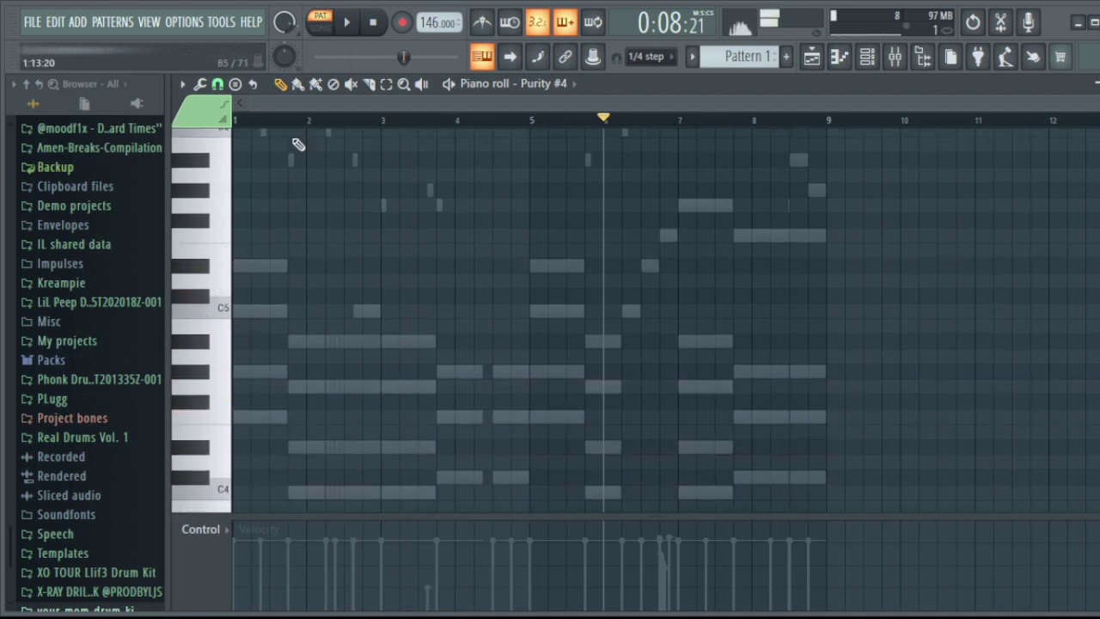
pyautogui.click(217, 381)
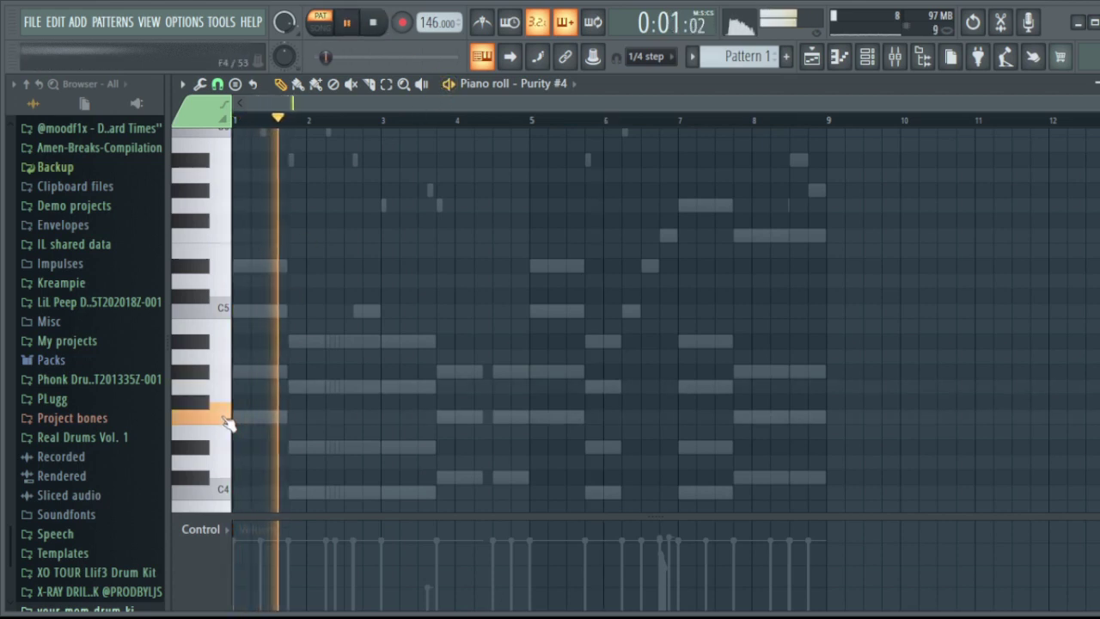
pyautogui.press('space')
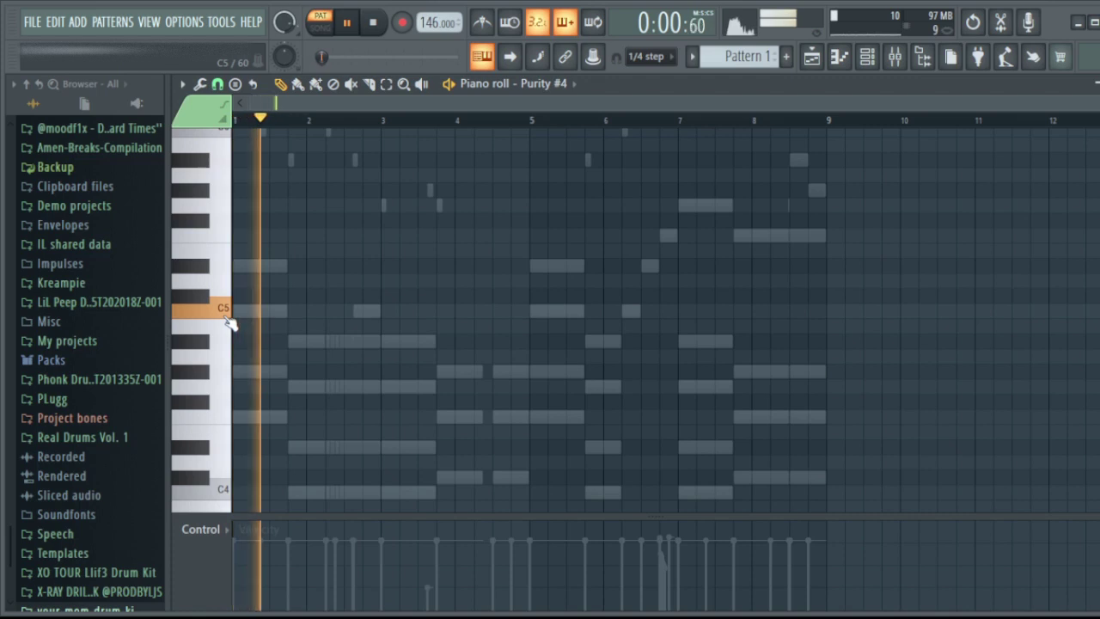
pyautogui.press('space')
# Place short Purity #4 notes: C5 at bar 1, G4 late in bar 1, G#4 at bar 3 and G4 late in bar 3.
pyautogui.click(289, 388)
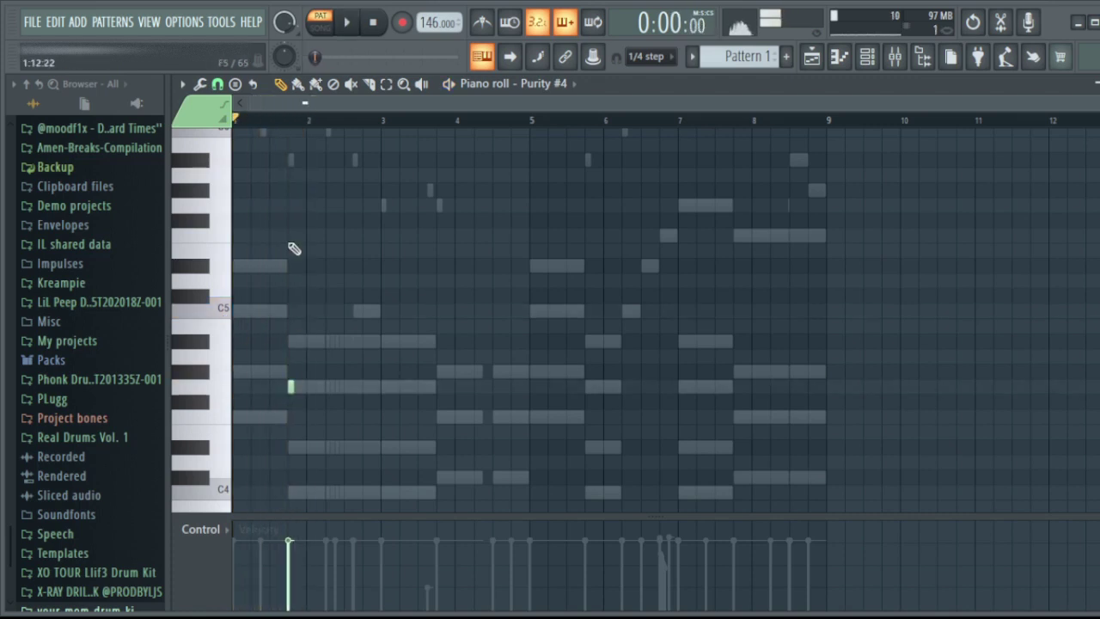
pyautogui.scroll(5, 290, 118)
pyautogui.click(299, 310)
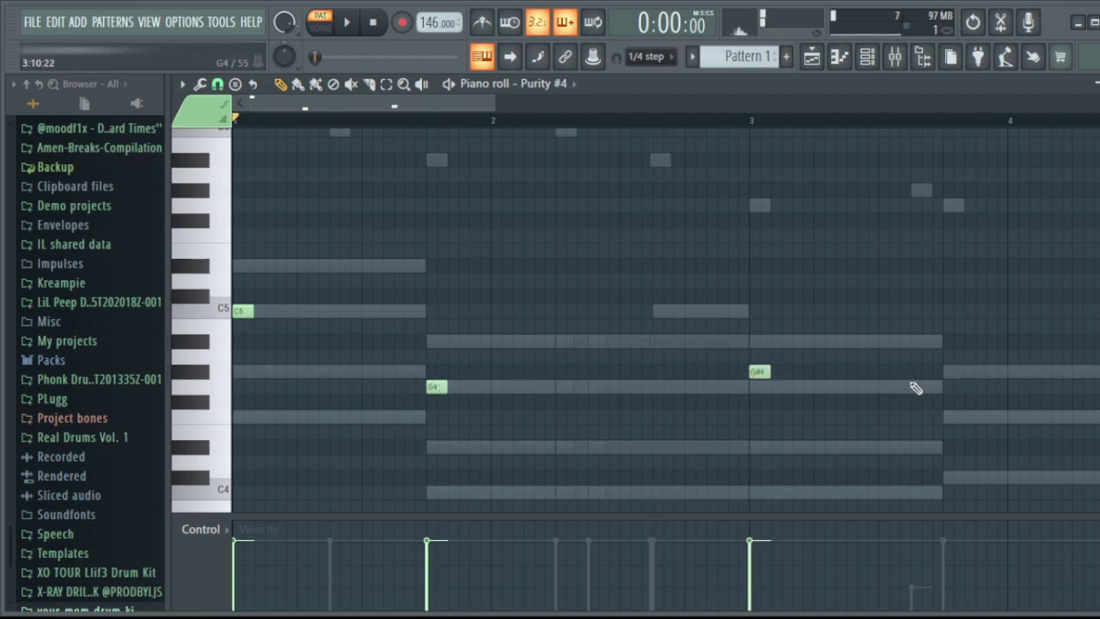
pyautogui.scroll(-2, 759, 120)
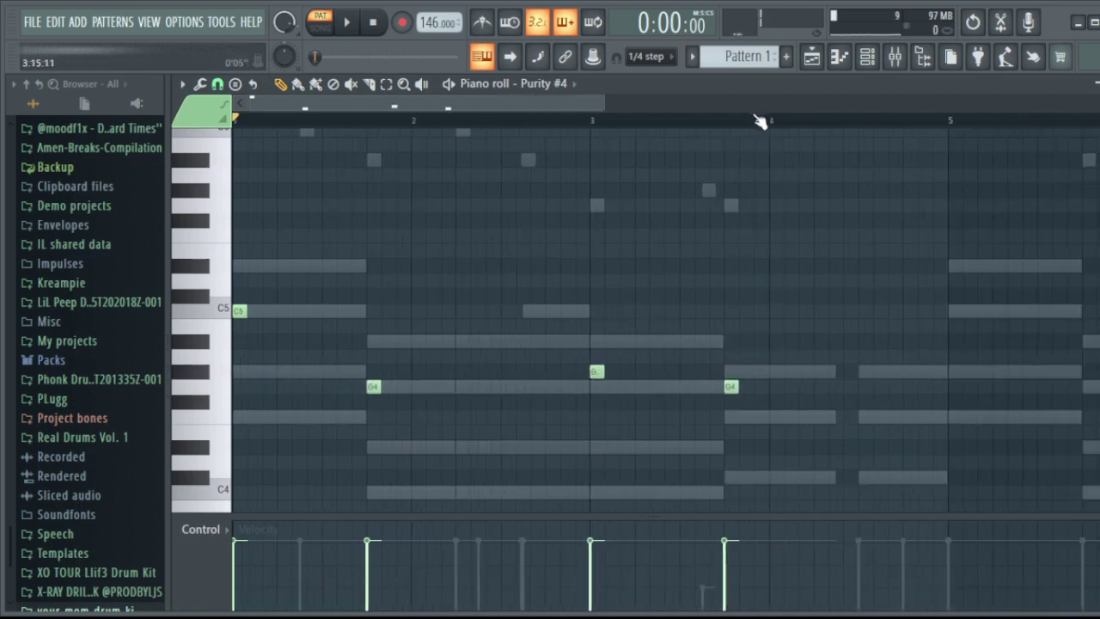
pyautogui.hscroll(2, 636, 109)
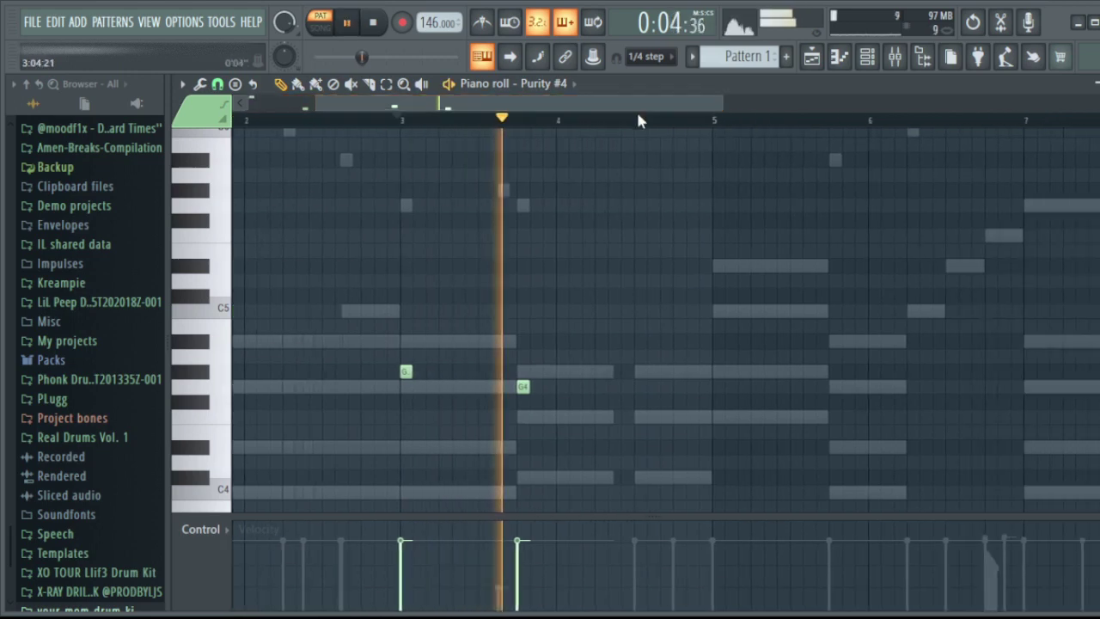
pyautogui.scroll(1, 592, 119)
pyautogui.hscroll(2, 593, 120)
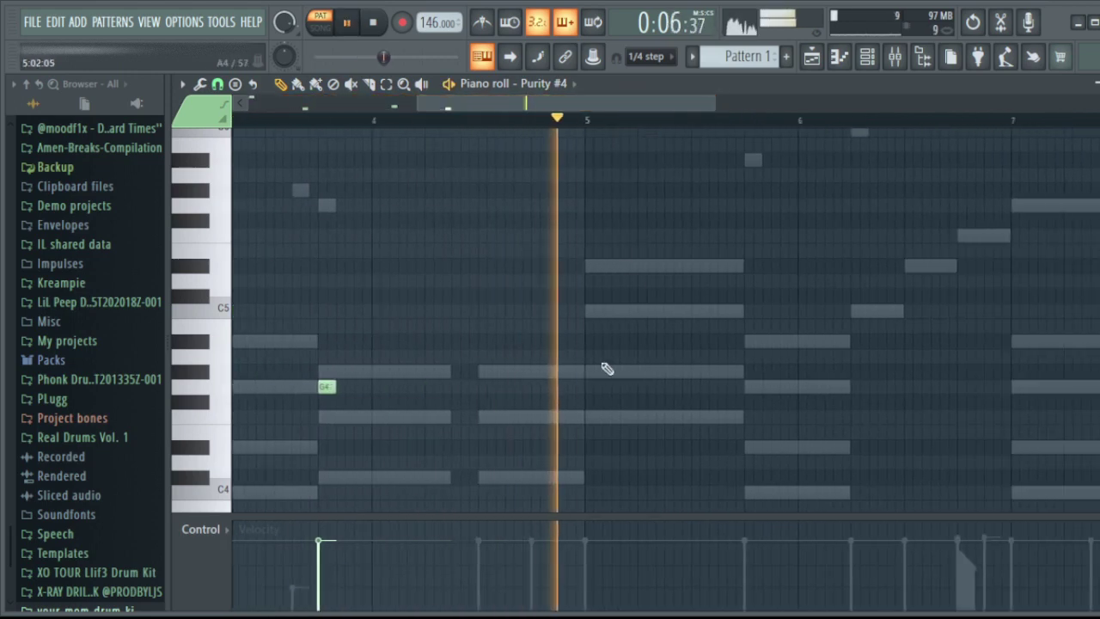
# Lengthen the first three string notes to reach the next one, and extend the last G4 to 1:04:00, ending at bar 5.
pyautogui.scroll(-4, 602, 128)
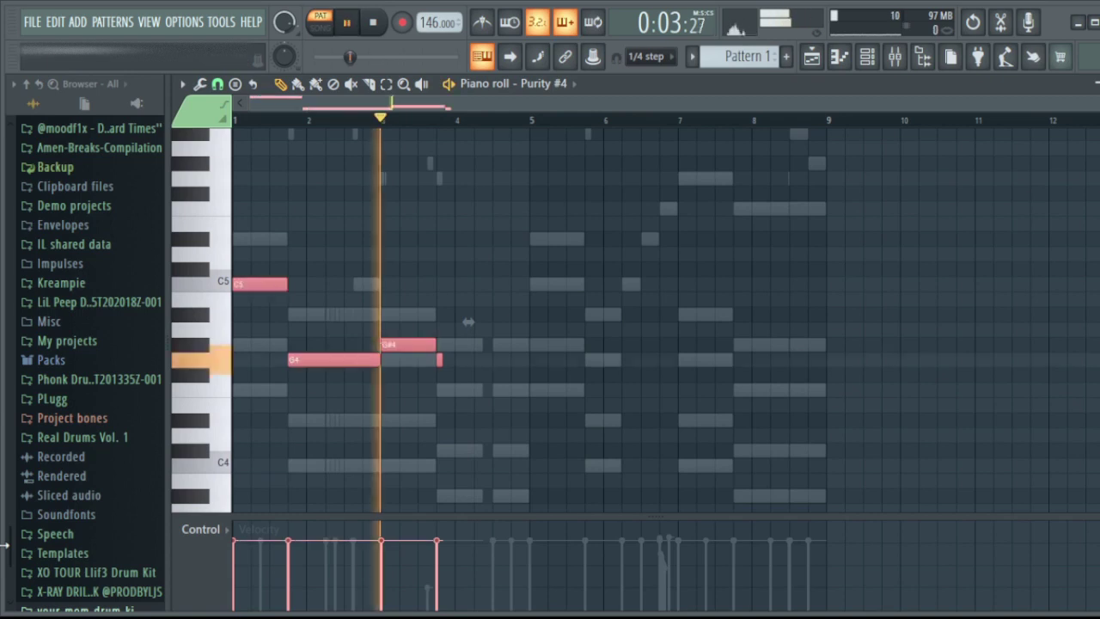
pyautogui.press('space')
pyautogui.press('space')
pyautogui.press('space')
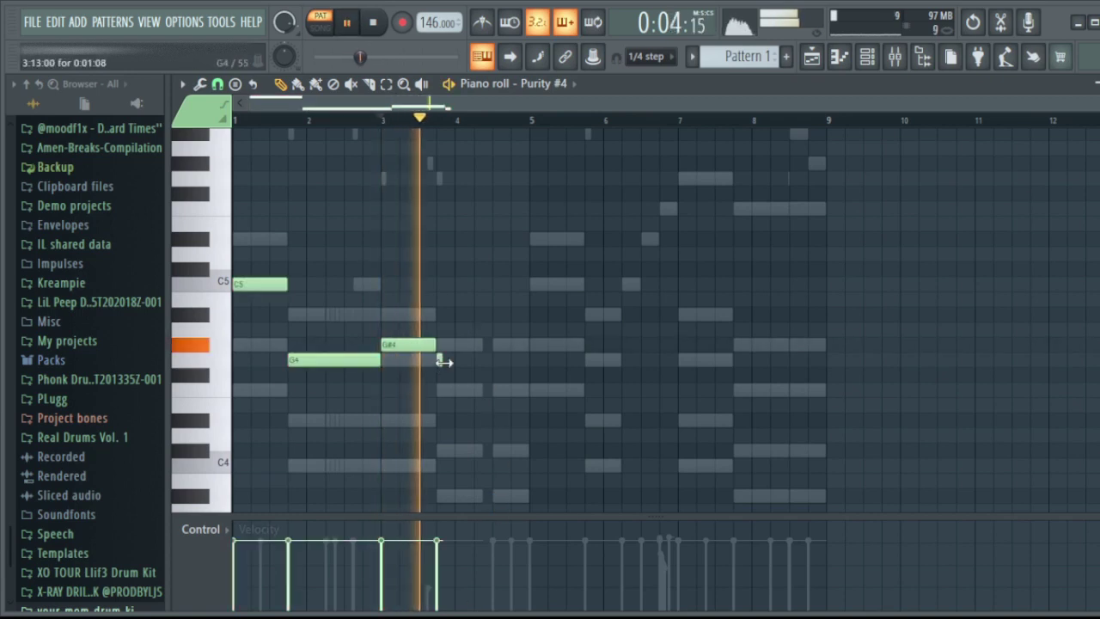
pyautogui.moveTo(442, 361); pyautogui.dragTo(531, 368)
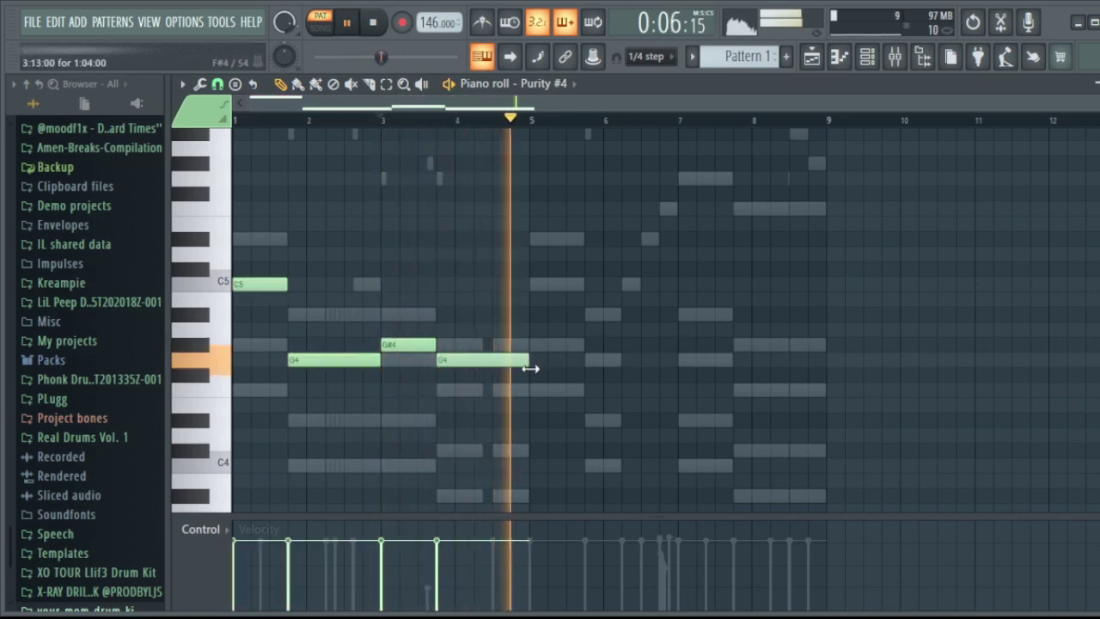
pyautogui.press('space')
pyautogui.press('space')
pyautogui.click(372, 21)
pyautogui.press('space')
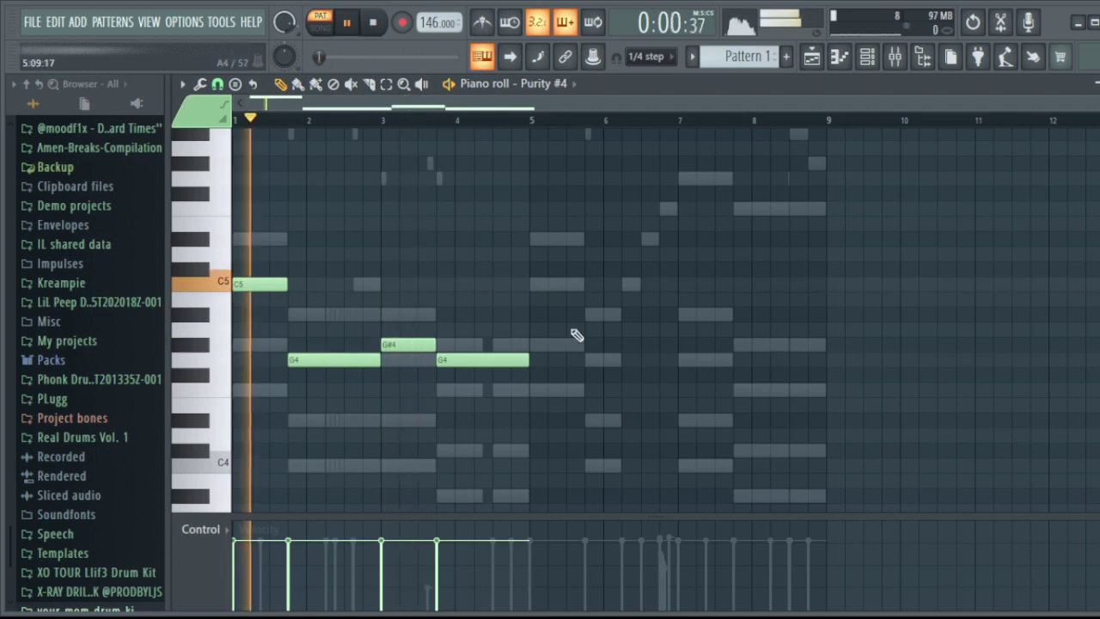
# Duplicate the whole four-bar string line into bars 5 to 8.
pyautogui.hotkey('ctrl', 'a')
pyautogui.hotkey('ctrl', 'b')
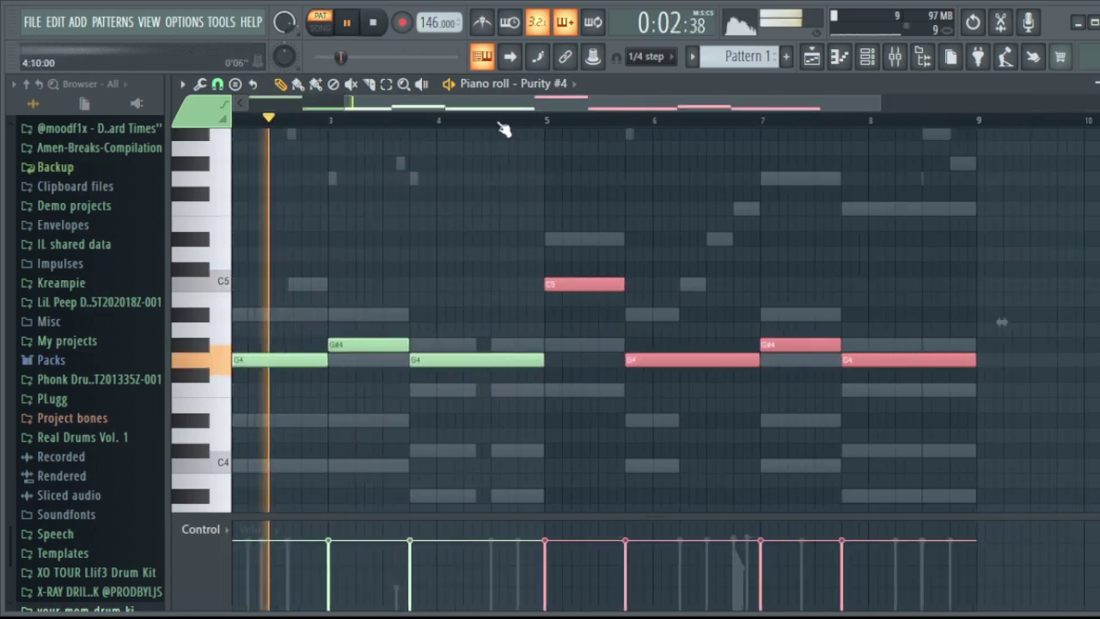
pyautogui.scroll(3, 505, 129)
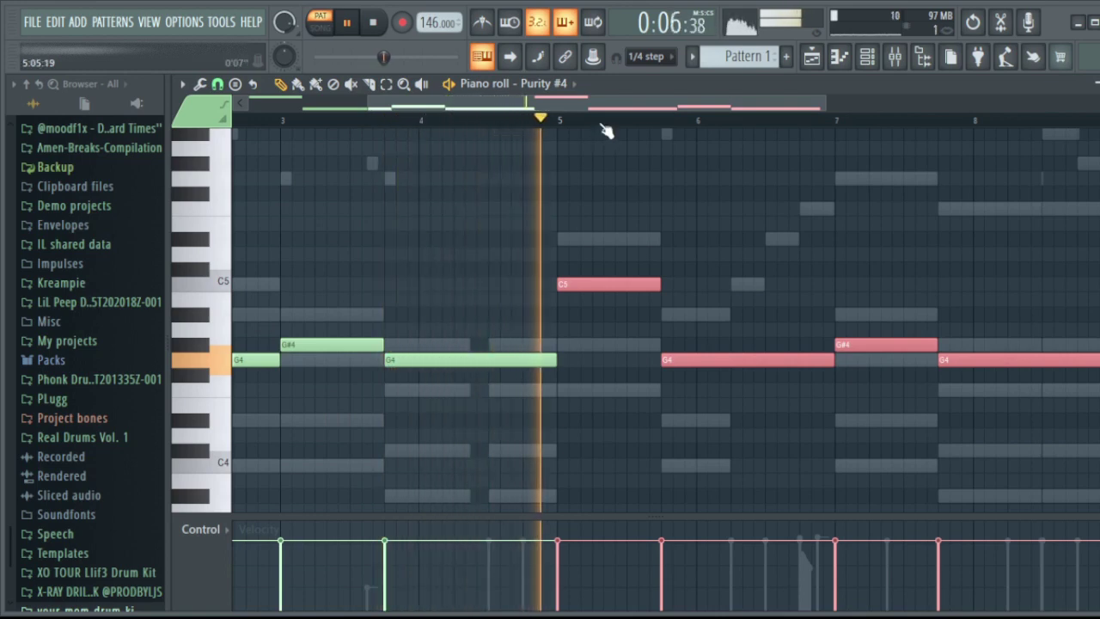
# Raise the string note at bar 7 to A#4 and the last note, late in bar 7, to G#4.
pyautogui.scroll(-2, 670, 151)
pyautogui.hotkey('ctrl', 'd')
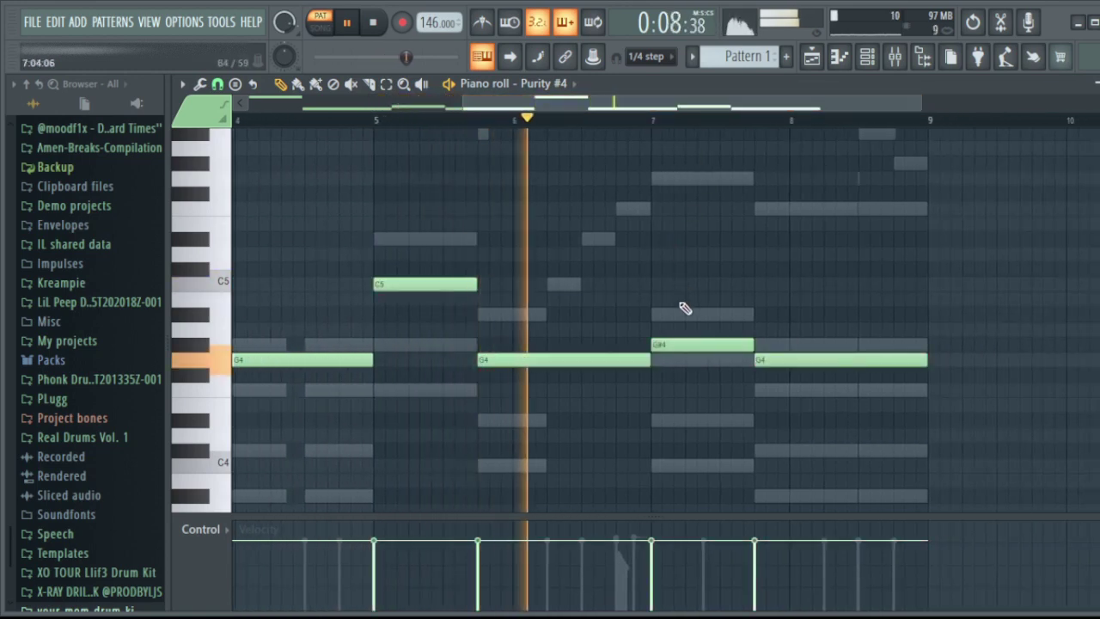
pyautogui.moveTo(680, 343); pyautogui.dragTo(683, 311)
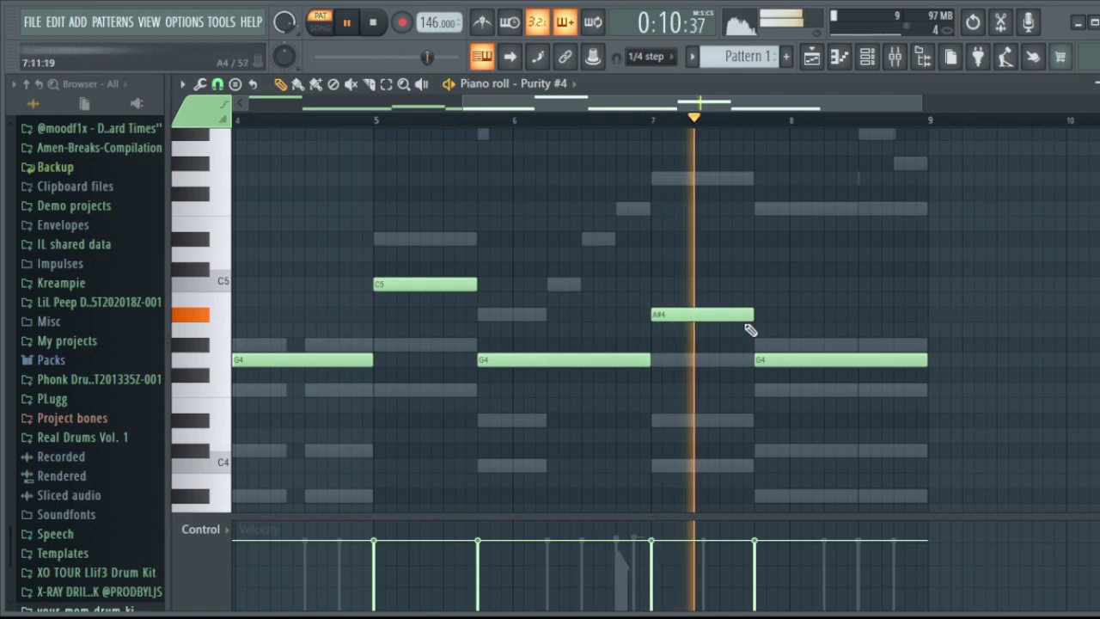
pyautogui.press('space')
pyautogui.moveTo(779, 353)
pyautogui.mouseDown()
pyautogui.moveTo(776, 206)
pyautogui.moveTo(783, 351)
pyautogui.mouseUp()
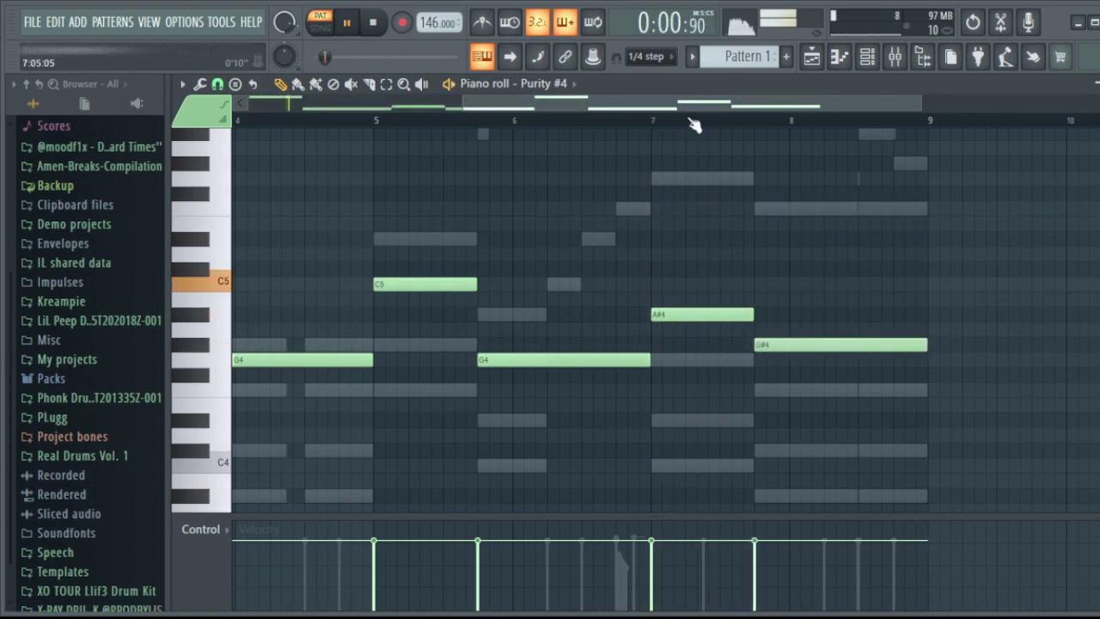
pyautogui.scroll(-3, 667, 121)
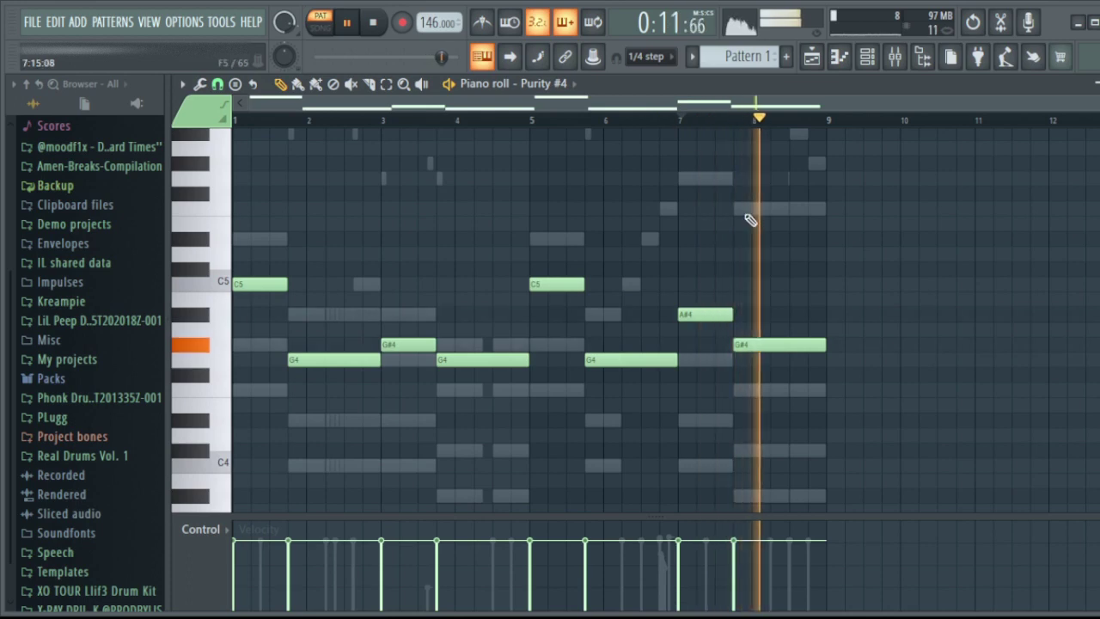
# Select the whole string line and transpose it up three octaves, so that it starts on C8.
pyautogui.press('space')
pyautogui.moveTo(860, 147); pyautogui.dragTo(13, 540)
pyautogui.hotkey('ctrl', 'Up')
pyautogui.press('space')
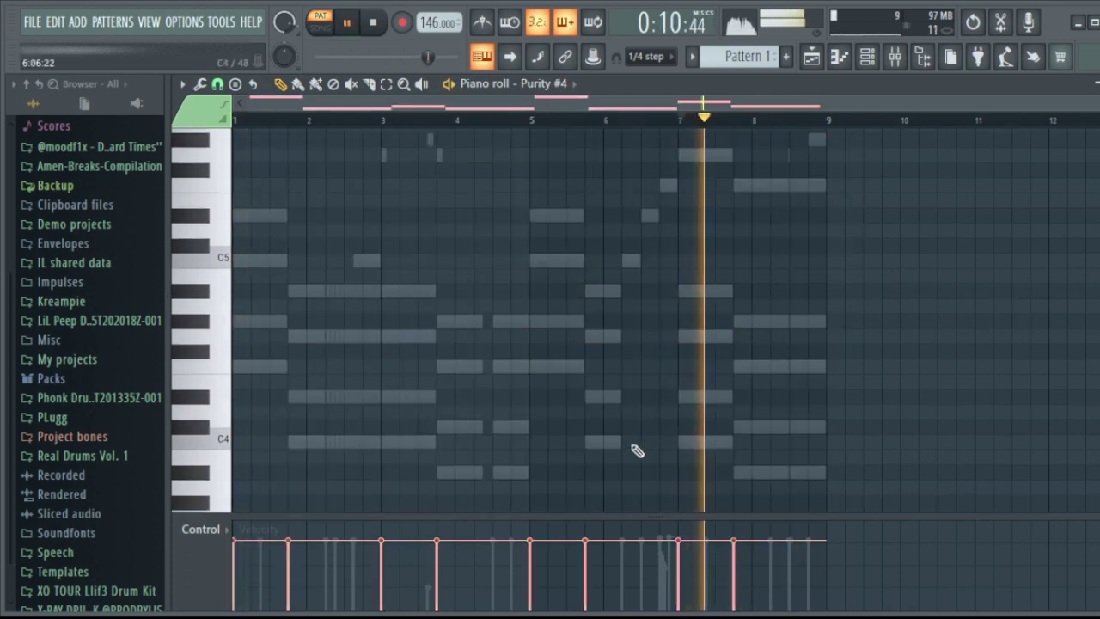
pyautogui.scroll(5, 636, 421)
pyautogui.scroll(1, 638, 397)
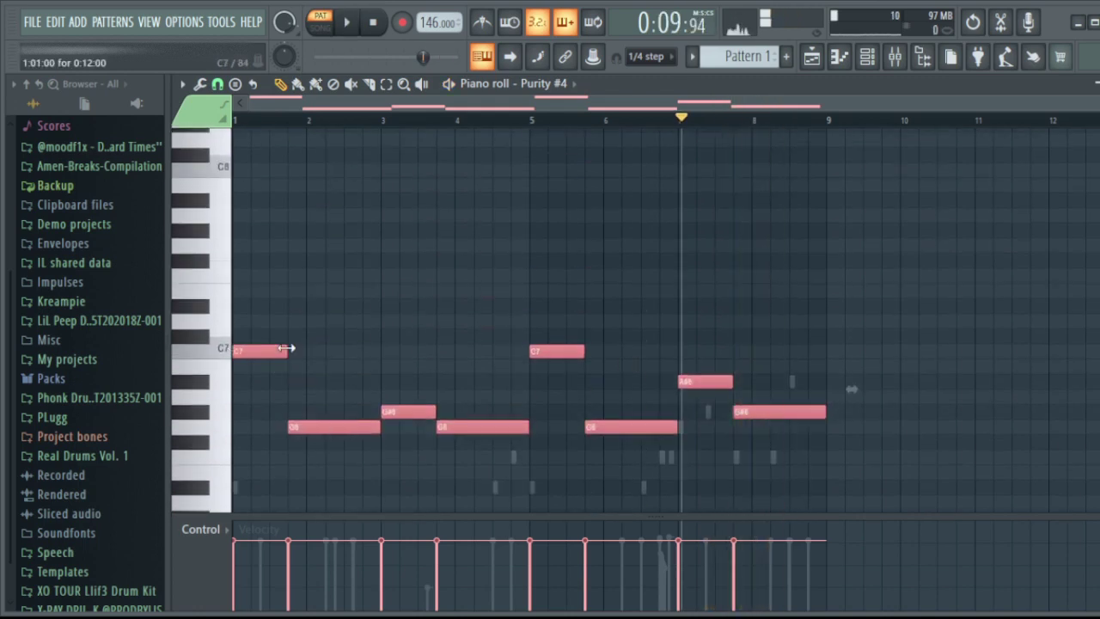
pyautogui.hotkey('ctrl', 'Up')
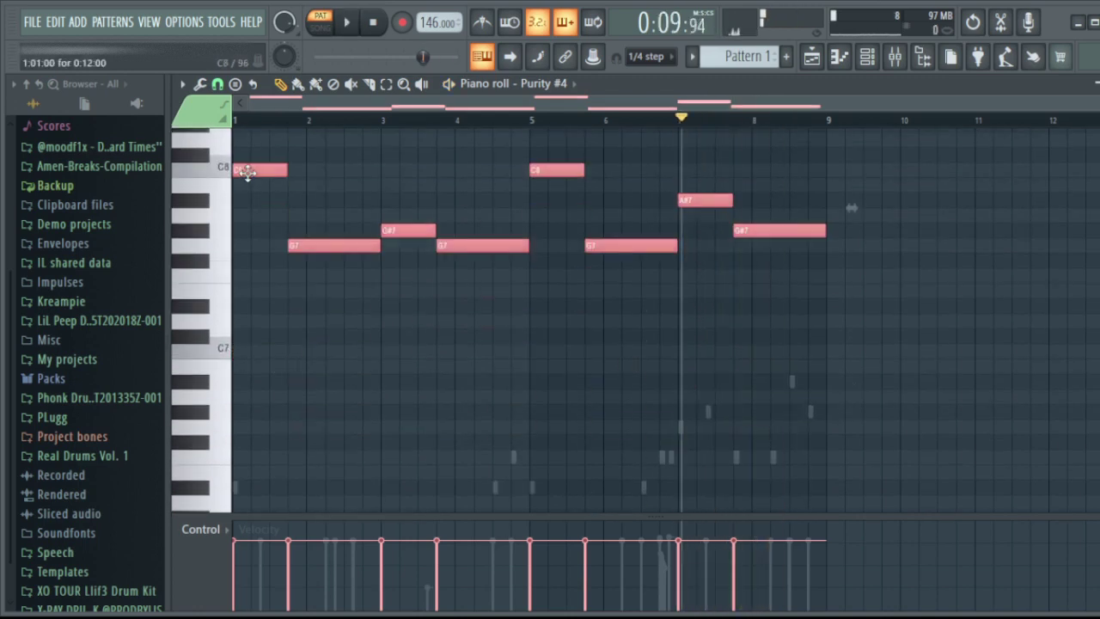
# Duplicate the string line an octave apart, so that it doubles in two octaves starting on C8 and C7.
pyautogui.hotkey('ctrl', 'c')
pyautogui.hotkey('ctrl', 'v')
pyautogui.hotkey('ctrl', 'Down')
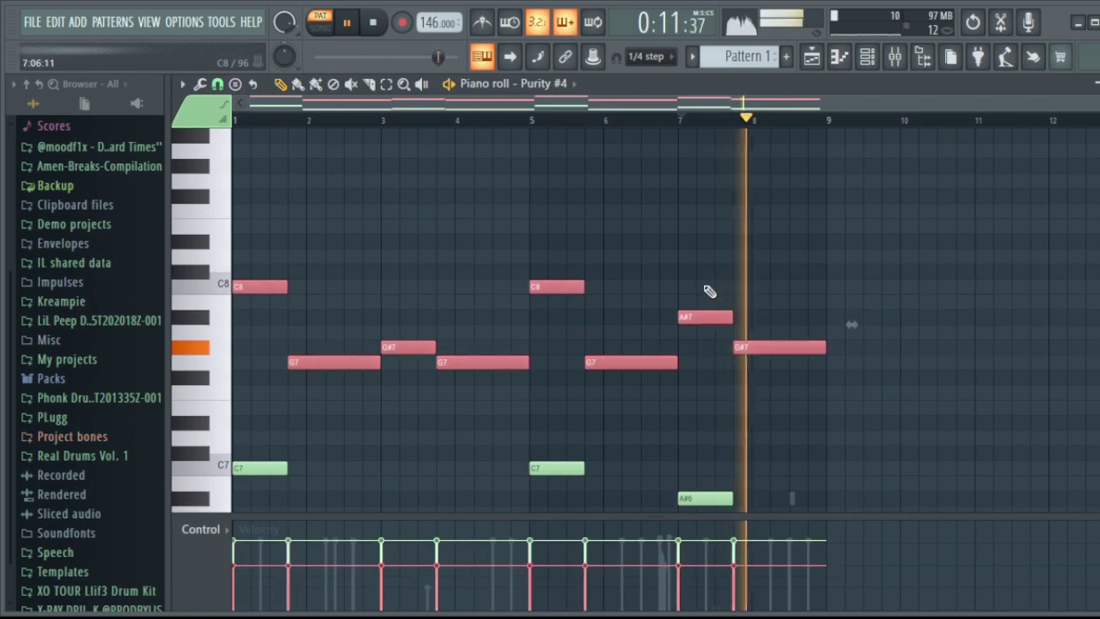
# Open the Purity #4 instrument, listen to its Legato Hall sound with the pattern and close it.
pyautogui.press('space')
pyautogui.press('F6')
pyautogui.click(425, 257)
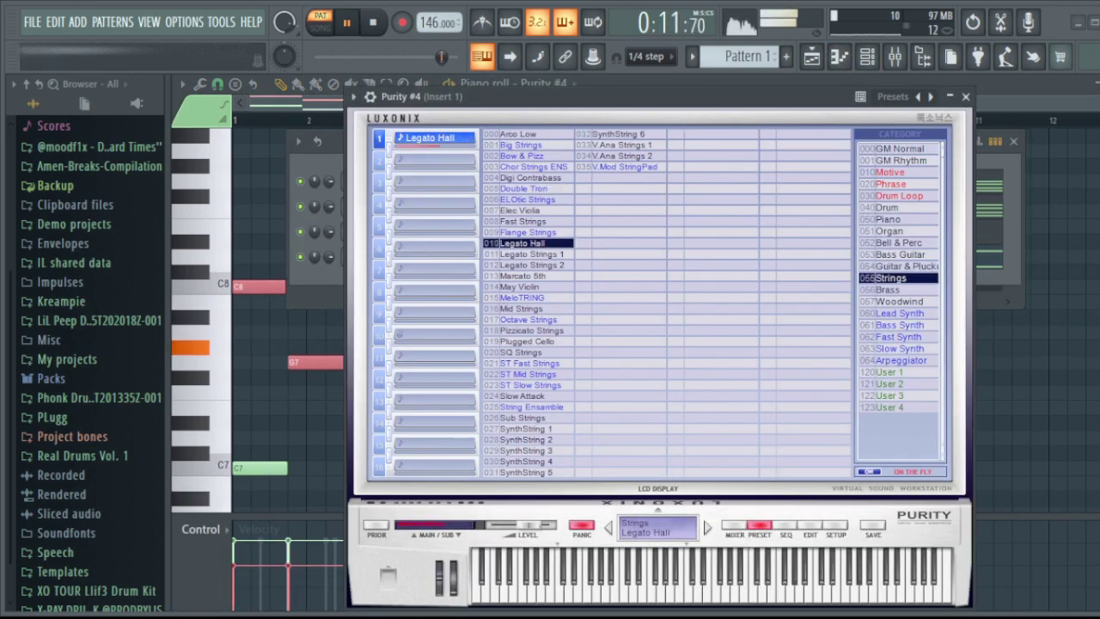
pyautogui.press('space')
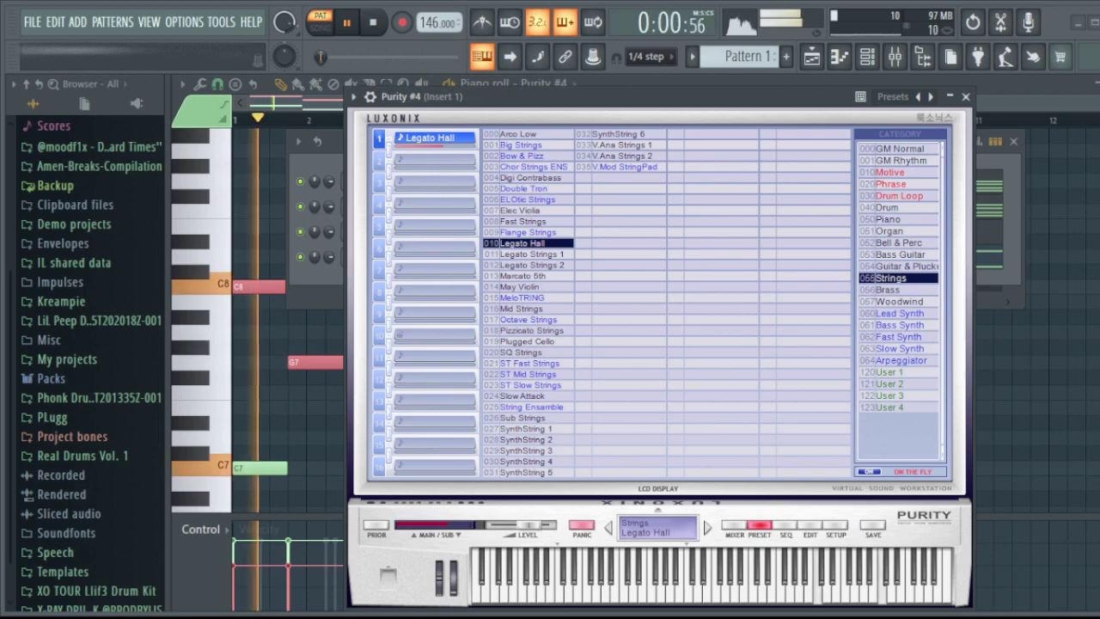
pyautogui.click(965, 96)
pyautogui.scroll(-4, 535, 315)
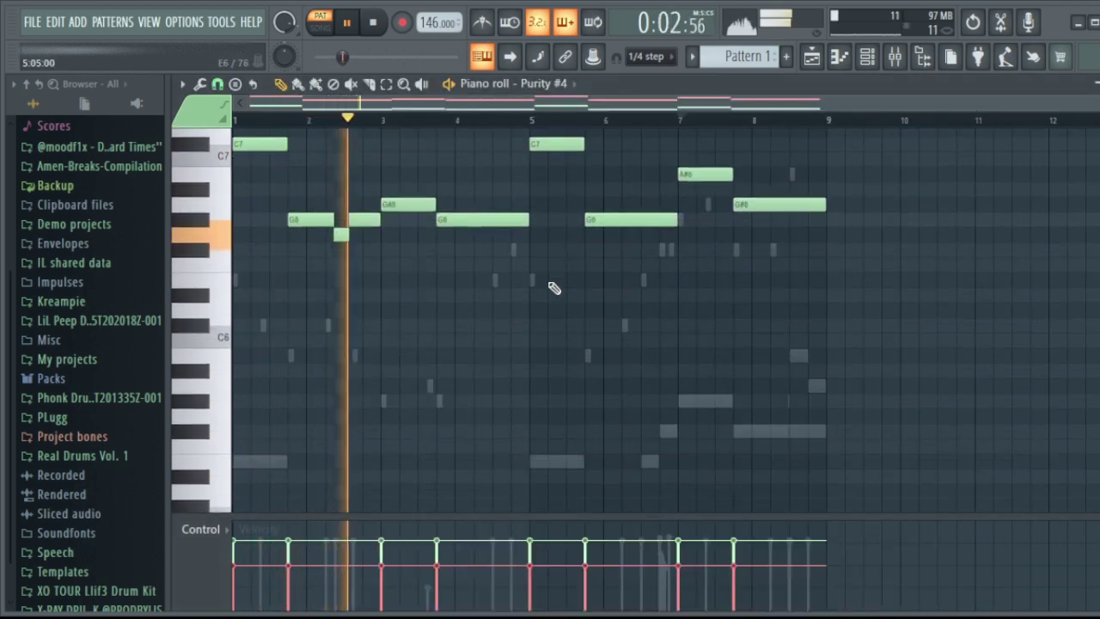
# Check the mixer and the channel rack while the pattern plays, then return to the Purity #4 notes and deselect them.
pyautogui.click(895, 58)
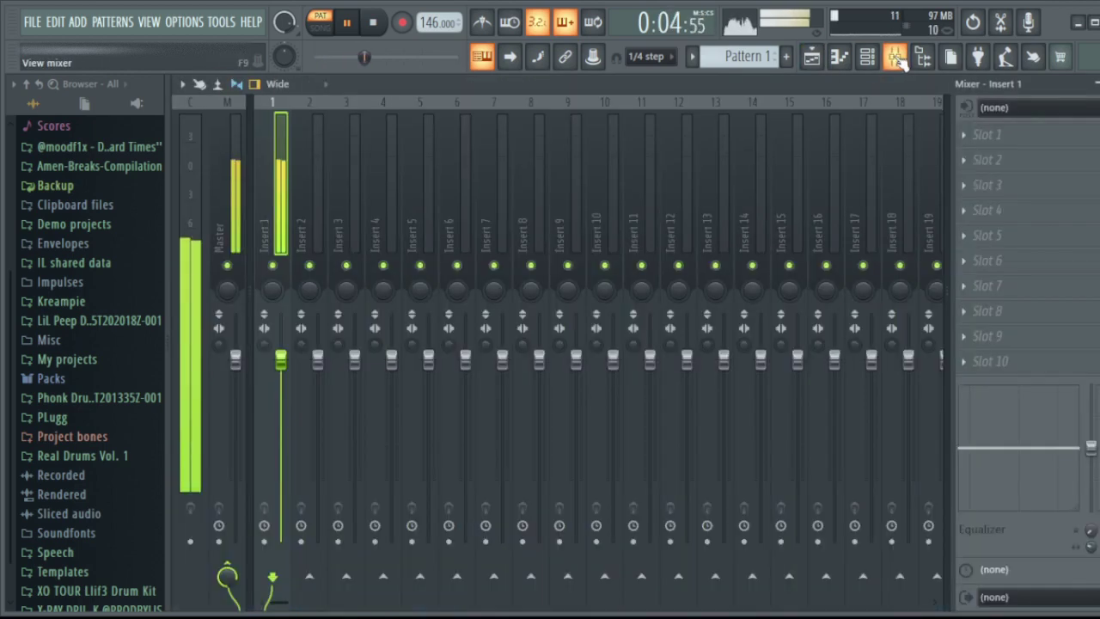
pyautogui.click(872, 58)
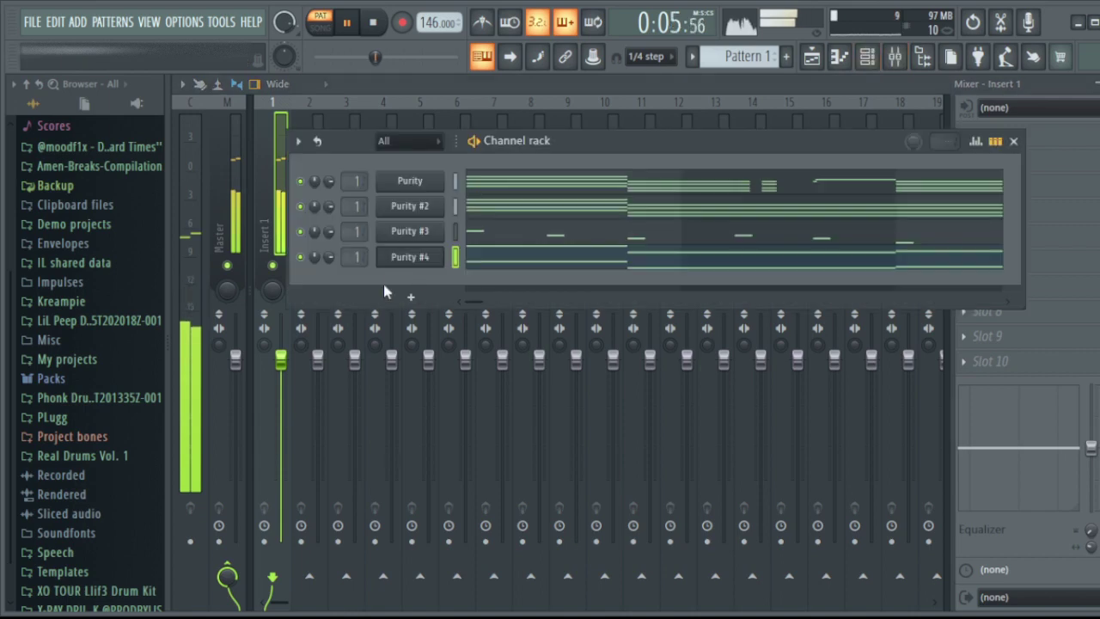
pyautogui.click(867, 57)
pyautogui.click(895, 58)
pyautogui.scroll(-3, 682, 319)
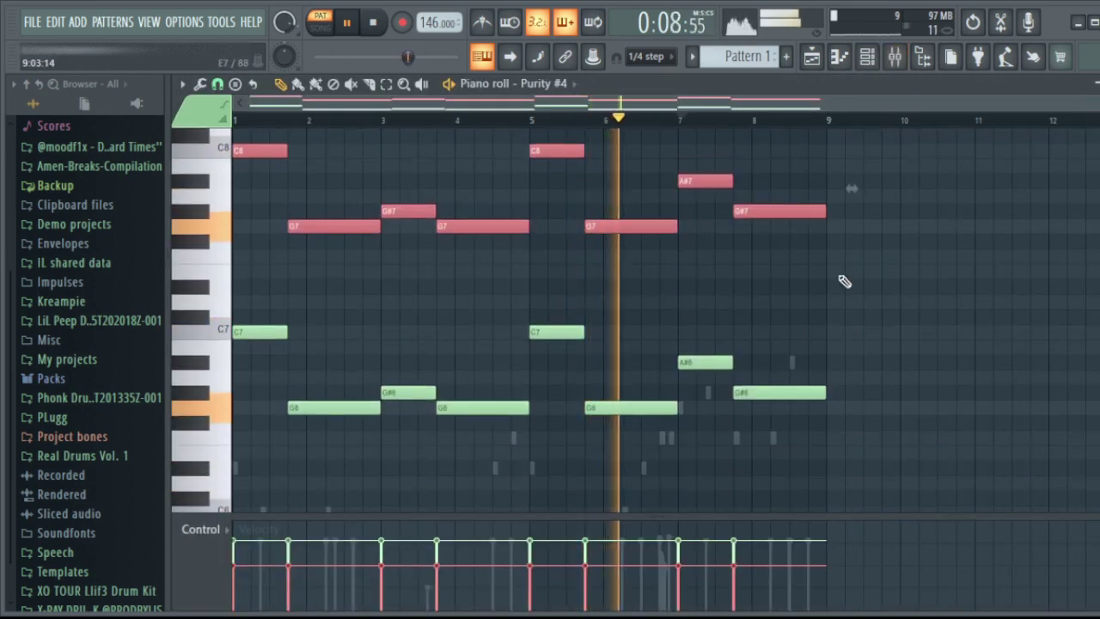
pyautogui.click(844, 281)
# Mute and clone the Purity #4 channel, and load the Lead Synth preset Simple Pulse in the copy.
pyautogui.click(867, 57)
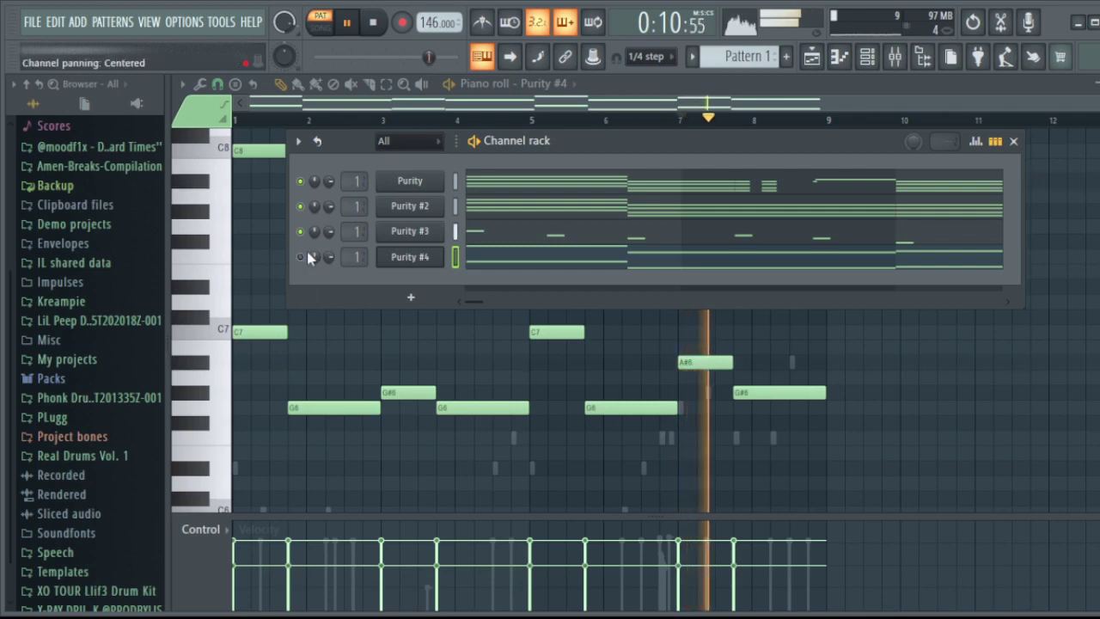
pyautogui.click(410, 256)
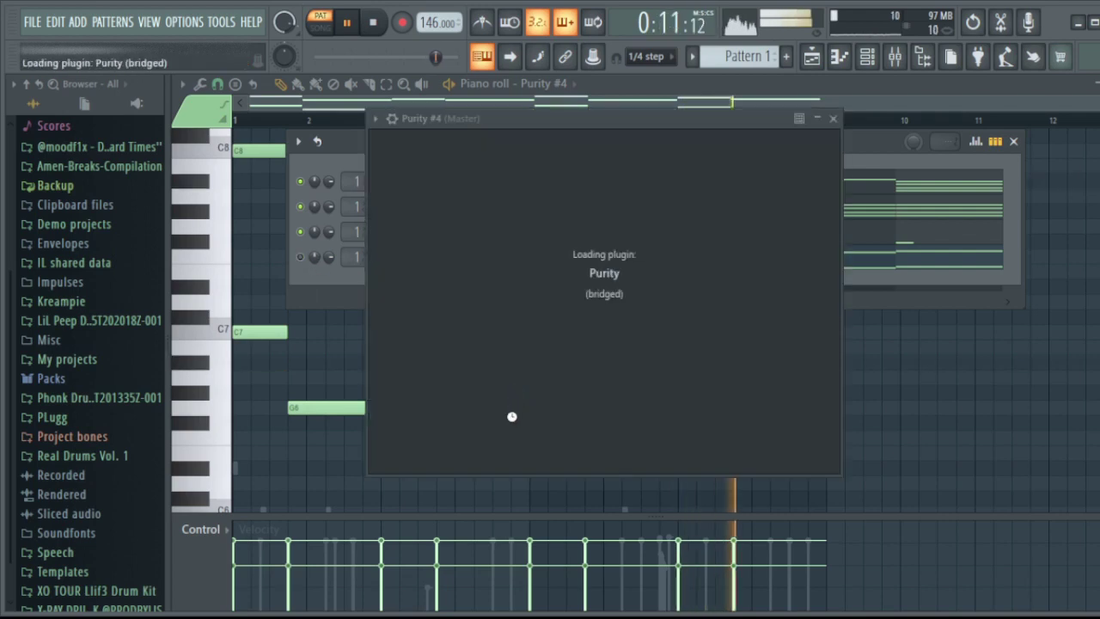
pyautogui.click(920, 335)
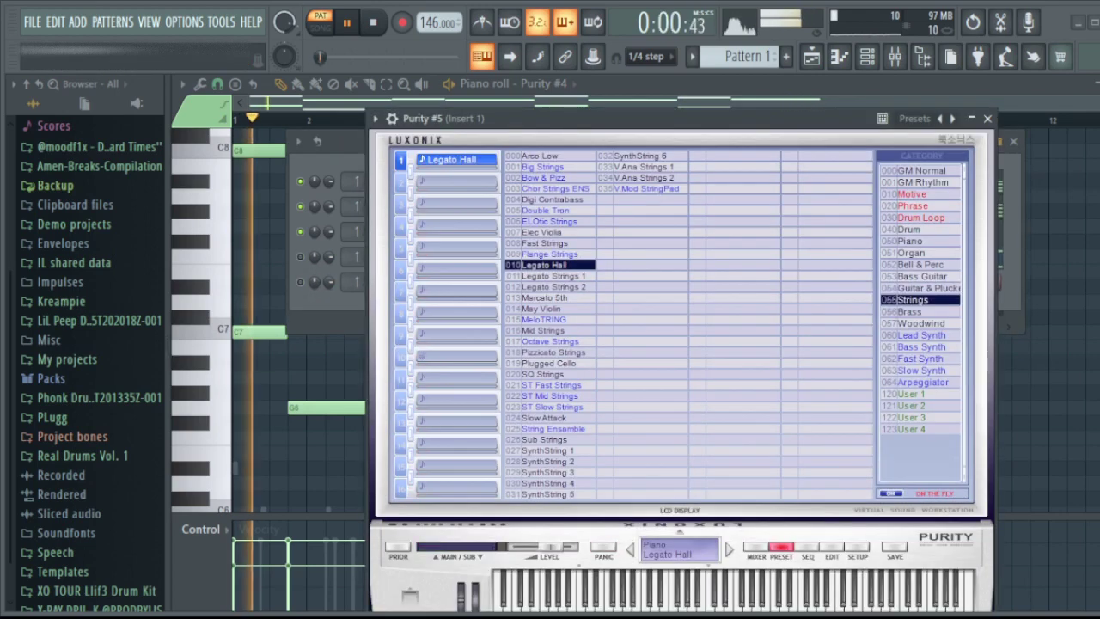
pyautogui.click(640, 308)
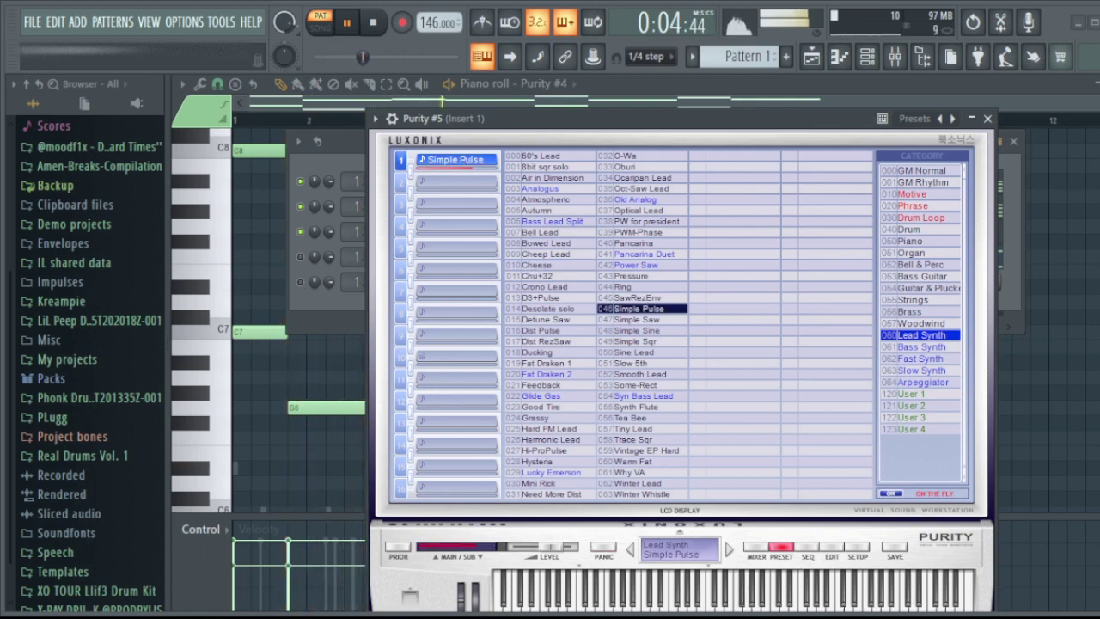
# Open the empty Purity #5 piano roll and draw a G5 note 1:04:00 long at the start of bar 1.
pyautogui.click(839, 56)
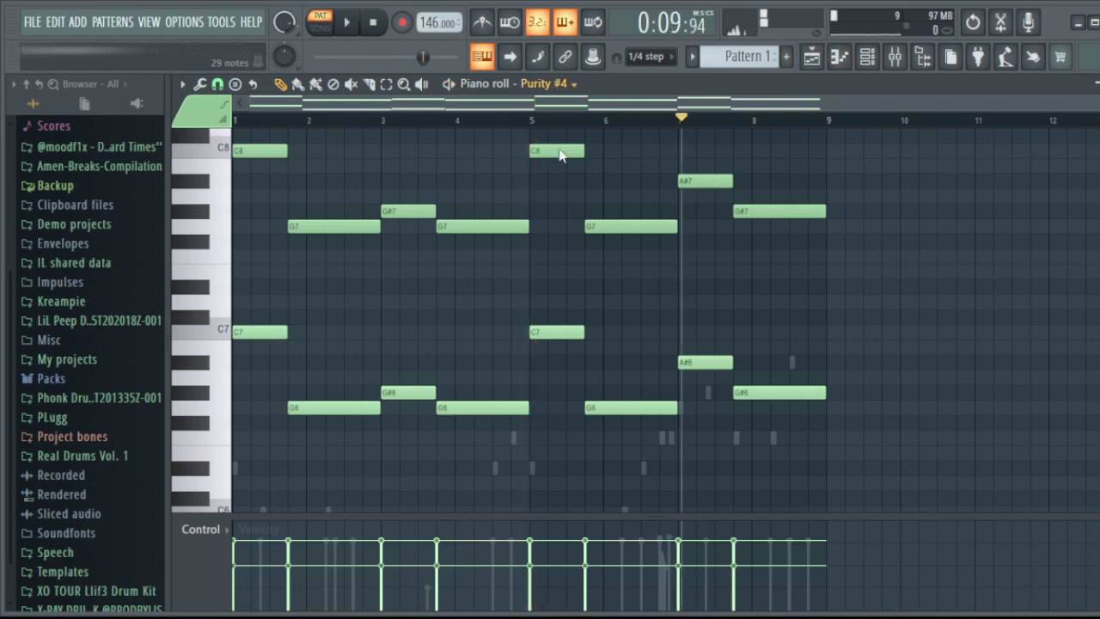
pyautogui.scroll(4, 346, 120)
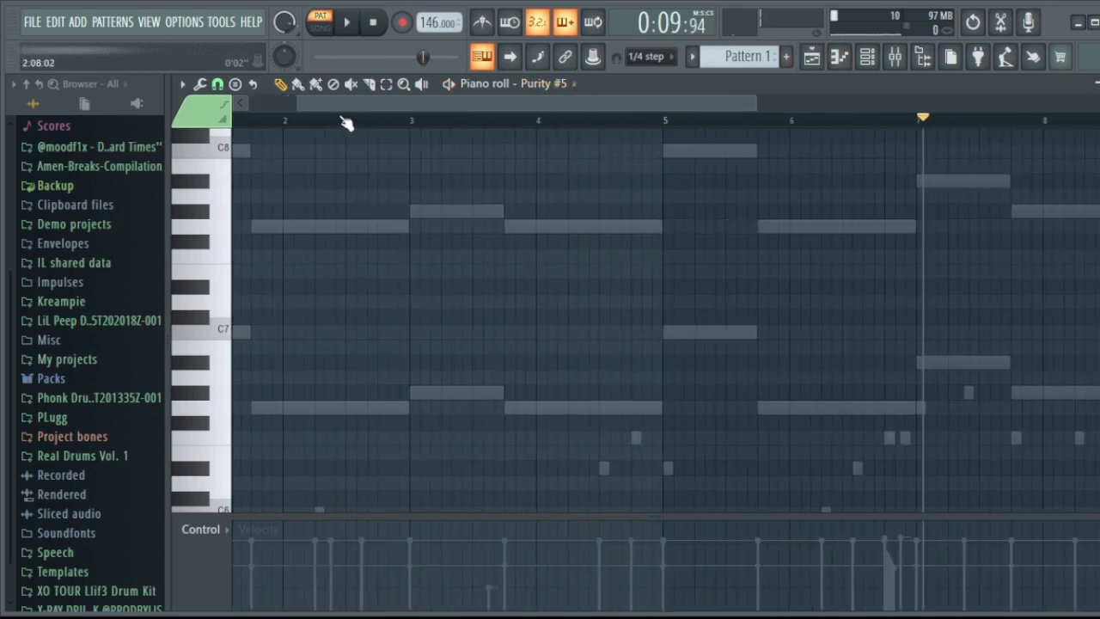
pyautogui.scroll(-5, 260, 319)
pyautogui.scroll(-1, 260, 319)
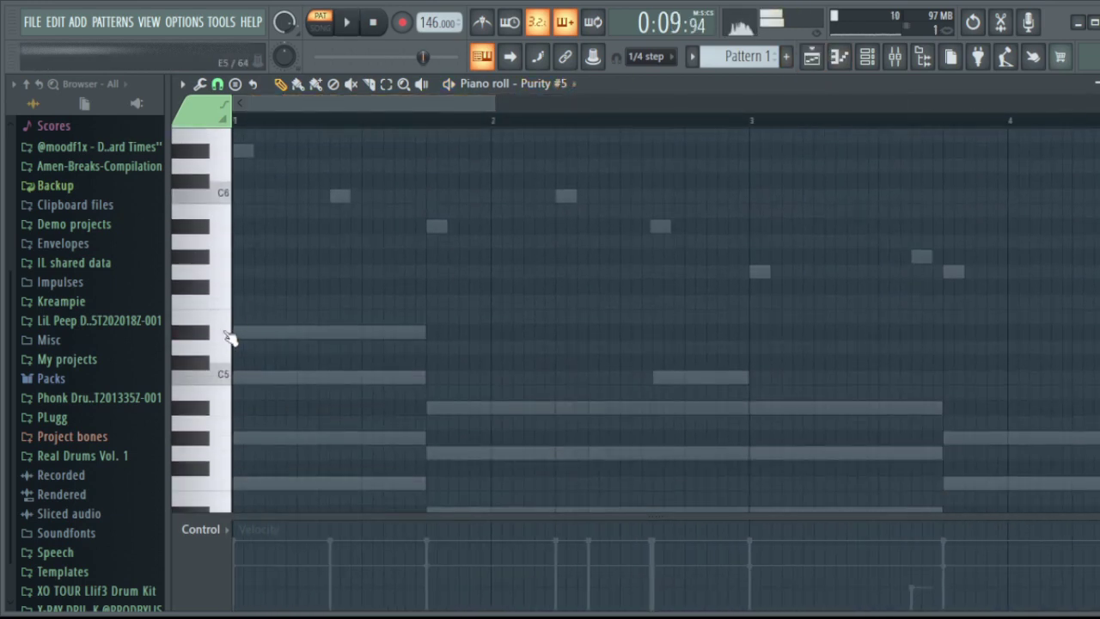
pyautogui.scroll(-3, 232, 309)
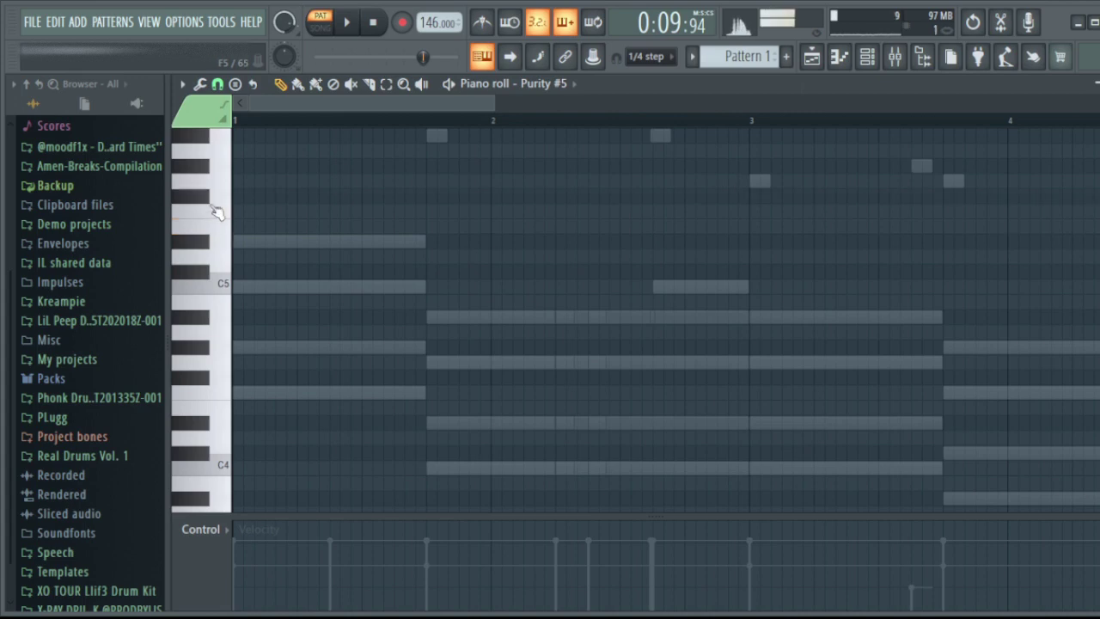
pyautogui.moveTo(234, 182); pyautogui.dragTo(122, 178)
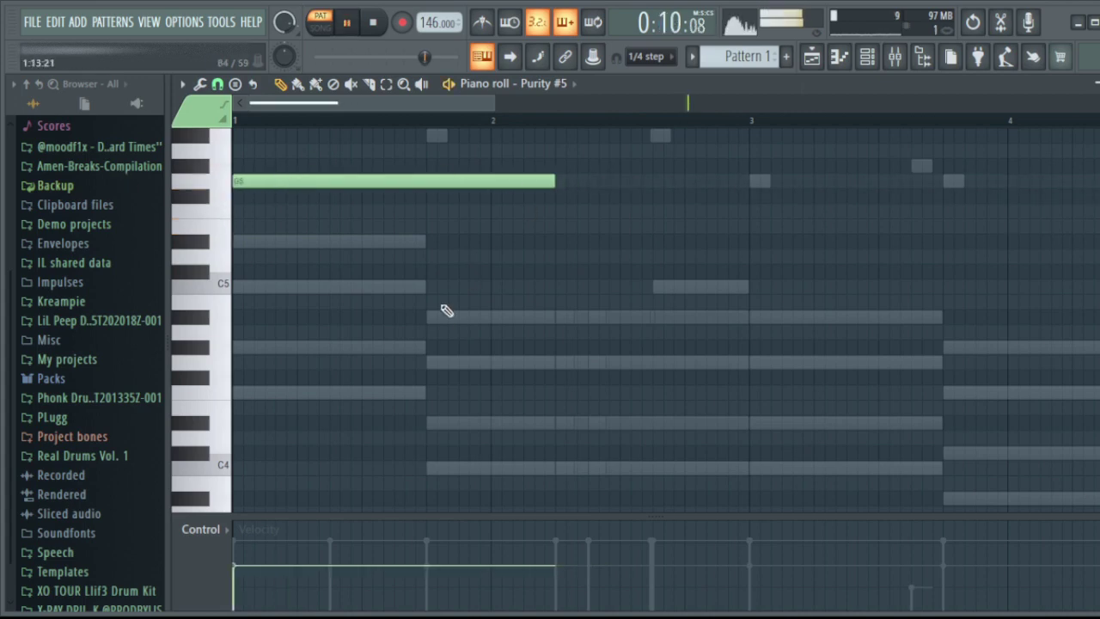
pyautogui.click(172, 174)
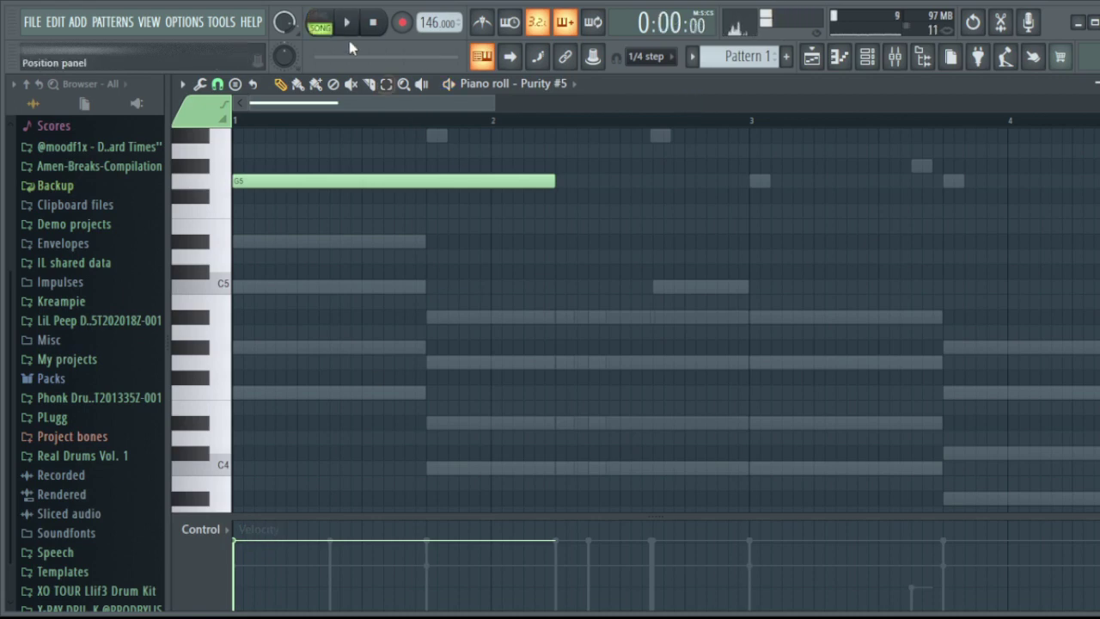
# Unmute the Purity #5 channel and shorten the G5 note to end with the first chord late in bar 1.
pyautogui.press('space')
pyautogui.press('space')
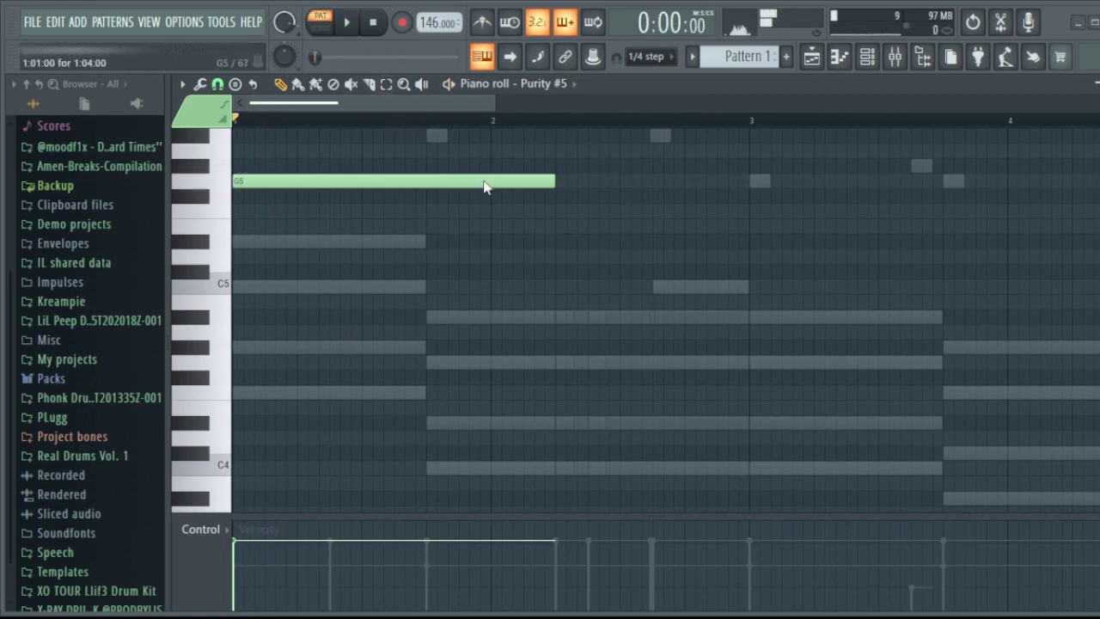
pyautogui.click(868, 57)
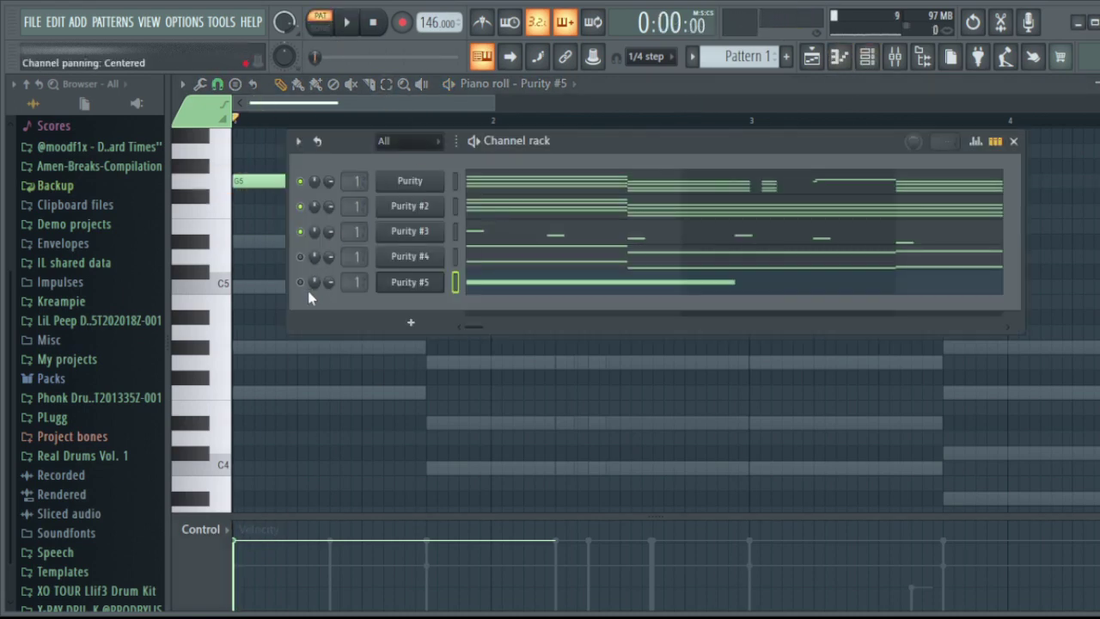
pyautogui.press('space')
pyautogui.press('F6')
pyautogui.press('space')
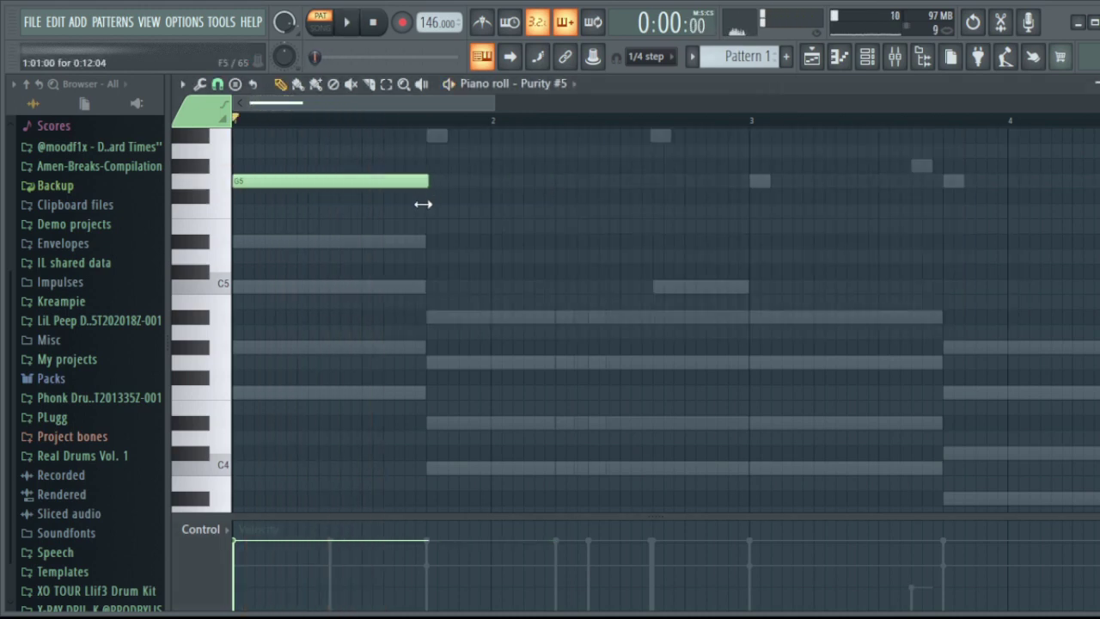
# Add a D5 note 0:12:00 long at 1:13:00, and transpose both lead notes down one octave.
pyautogui.moveTo(430, 287); pyautogui.dragTo(429, 246)
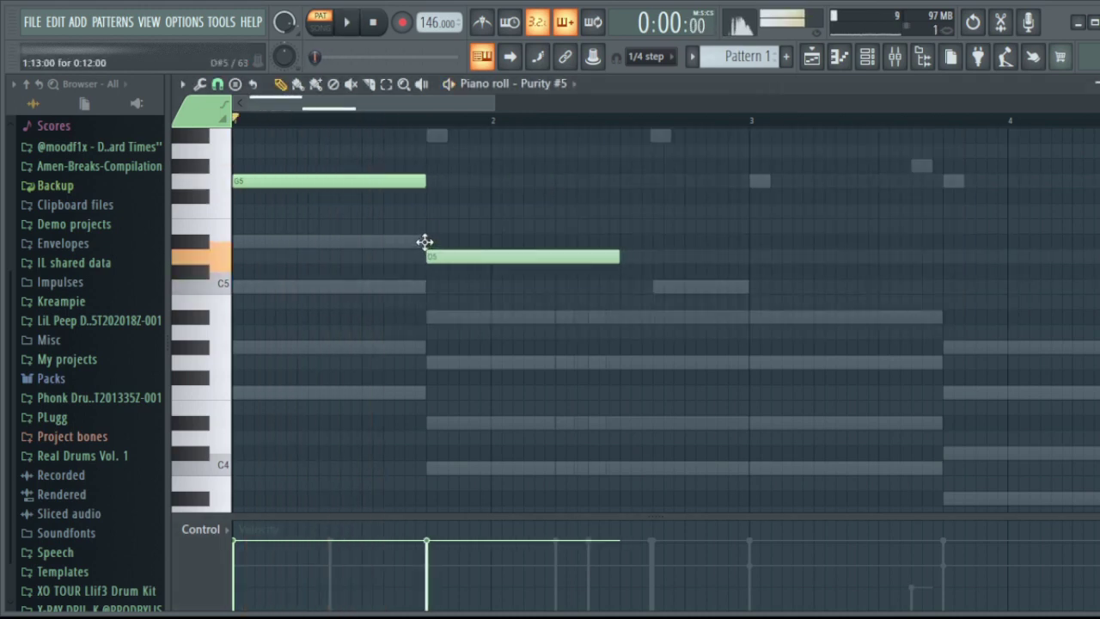
pyautogui.moveTo(428, 143); pyautogui.dragTo(352, 290)
pyautogui.hotkey('ctrl', 'Down')
pyautogui.press('space')
pyautogui.scroll(-2, 387, 296)
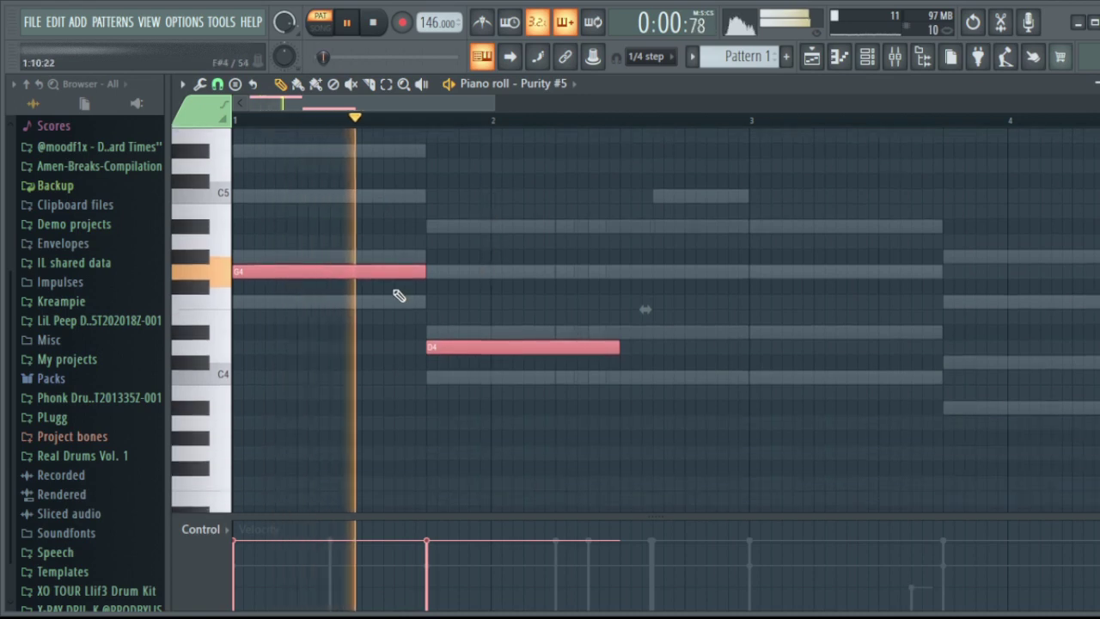
# Try the first lead note on G#4 and the second on D#4, playing the pattern to compare.
pyautogui.press('space')
pyautogui.rightClick(303, 272)
pyautogui.click(249, 256)
pyautogui.press('space')
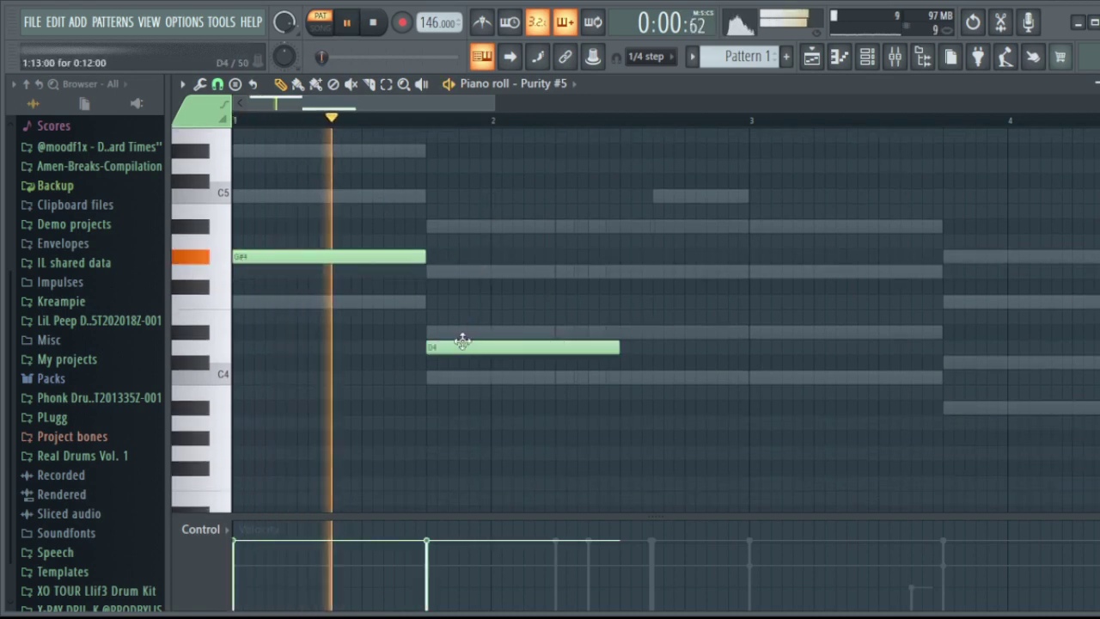
pyautogui.moveTo(462, 342); pyautogui.dragTo(430, 328)
pyautogui.press('space')
# Add a G4 note directly after the second lead note in bar 2 and shorten it to 0:04:00.
pyautogui.click(643, 272)
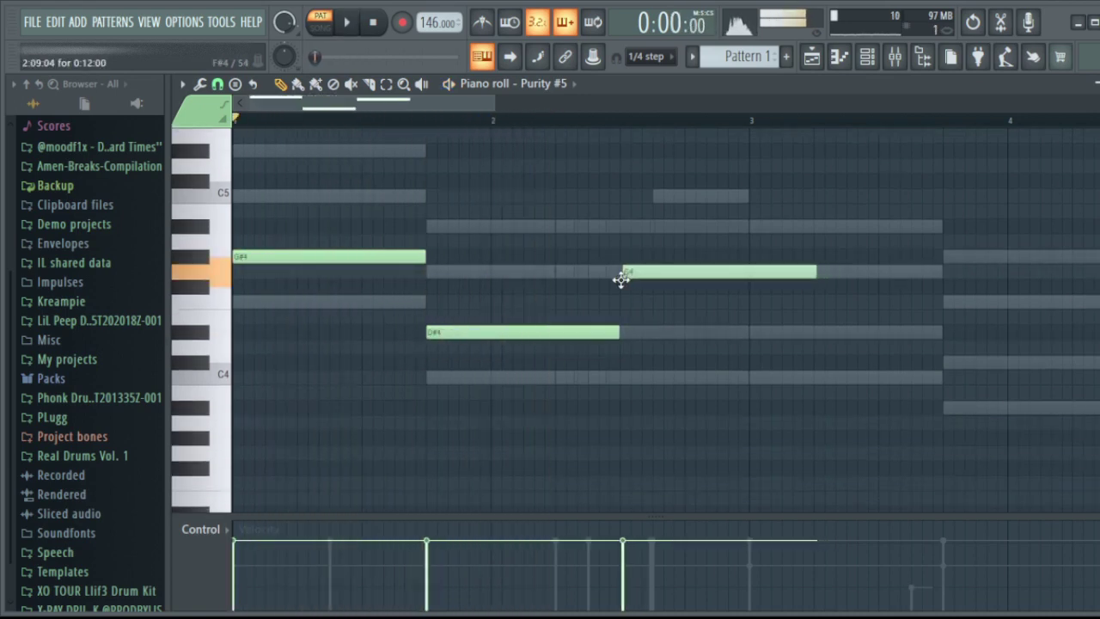
pyautogui.press('space')
pyautogui.moveTo(817, 273); pyautogui.dragTo(685, 284)
pyautogui.press('space')
# Lower the first lead note to G4 and audition the line repeatedly.
pyautogui.moveTo(319, 260); pyautogui.dragTo(290, 278)
pyautogui.press('space')
pyautogui.press('space')
pyautogui.press('space')
pyautogui.press('space')
pyautogui.press('space')
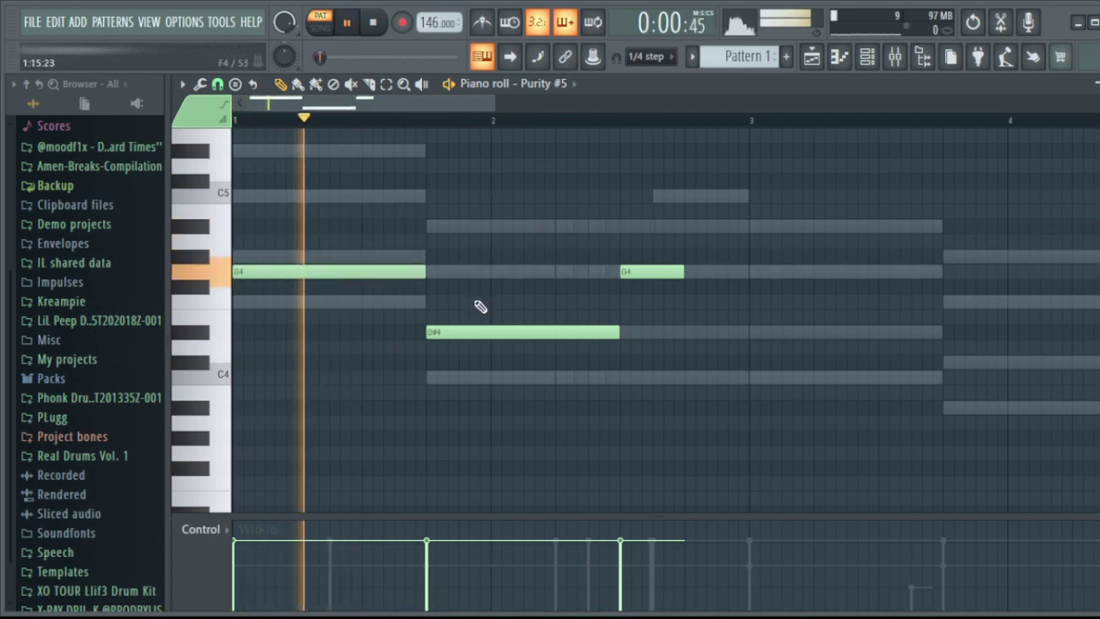
# Replace the D#4 lead note at 1:13:00 with a D4 of the same length and play it back.
pyautogui.press('space')
pyautogui.rightClick(524, 332)
pyautogui.click(425, 347)
pyautogui.press('space')
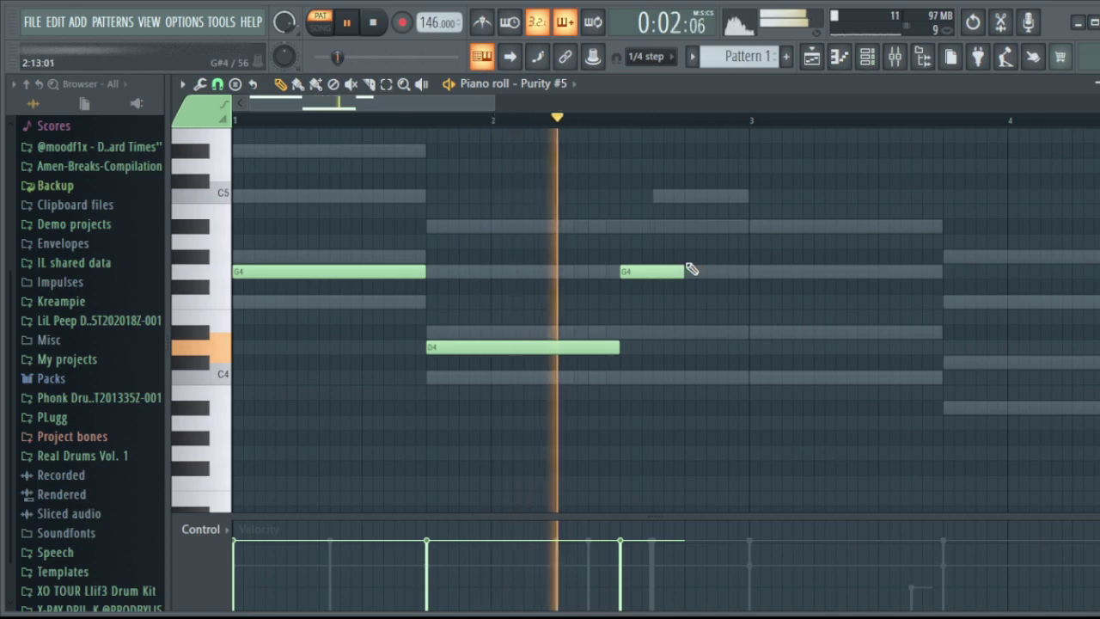
# Replace the short G4 in bar 2 with D#4 and continue the lead with D4, C4, A#3 at 3:07:00 and G3 at 3:13:00.
pyautogui.press('space')
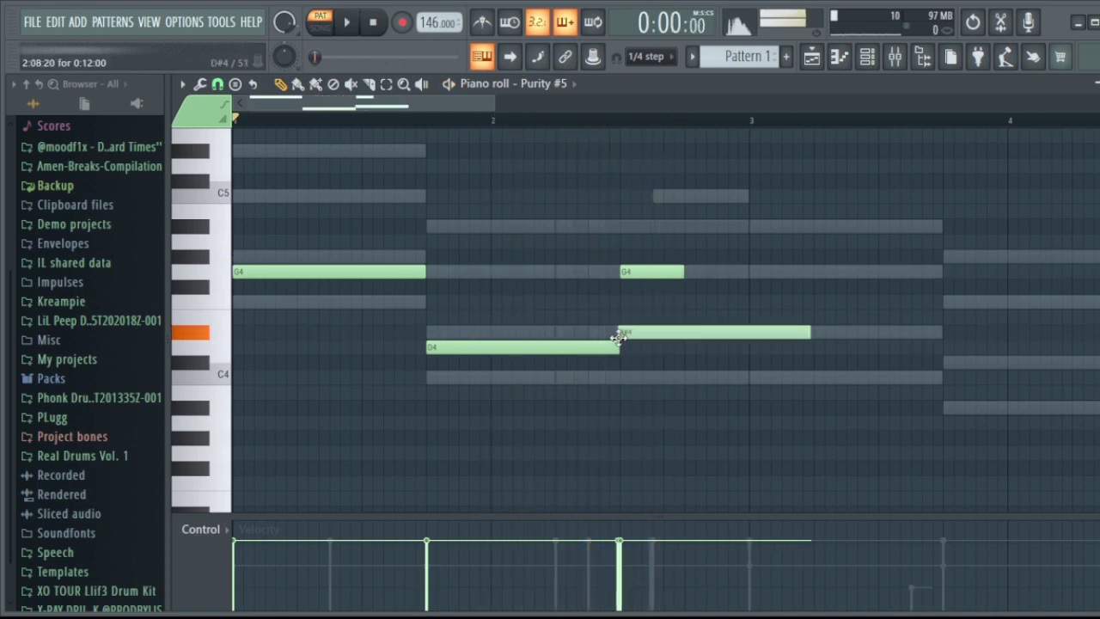
pyautogui.click(622, 333)
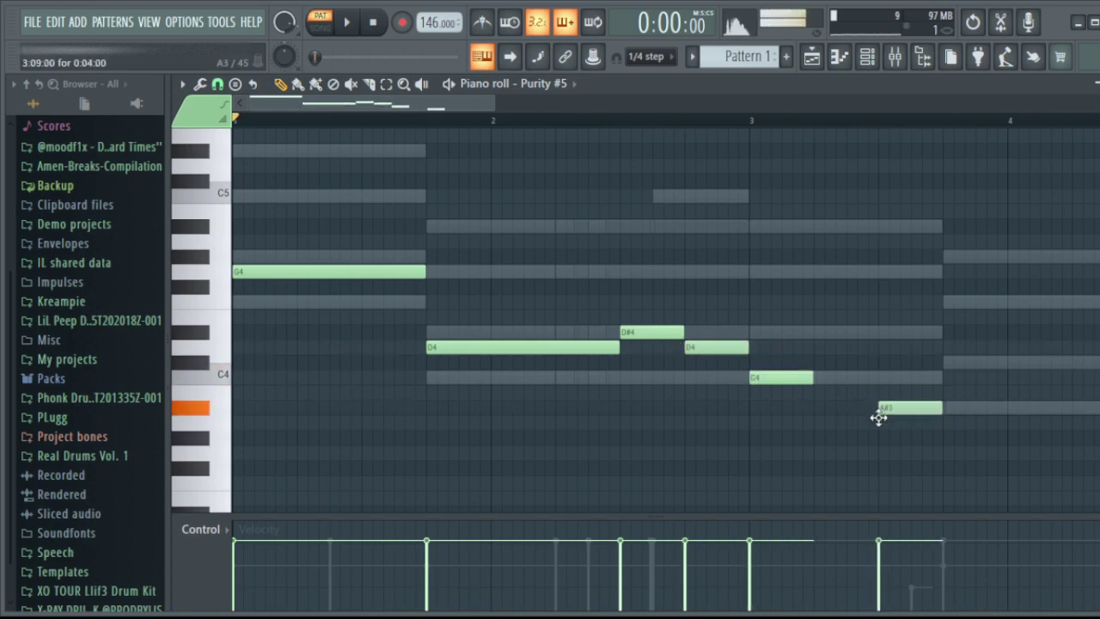
pyautogui.hscroll(4, 464, 125)
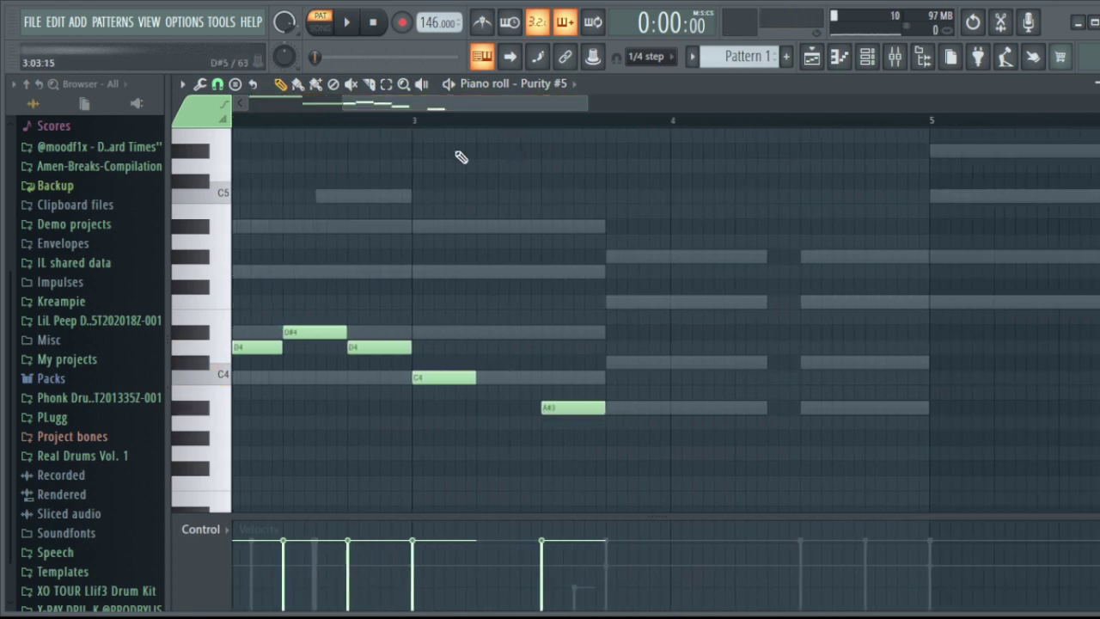
pyautogui.moveTo(564, 413); pyautogui.dragTo(532, 412)
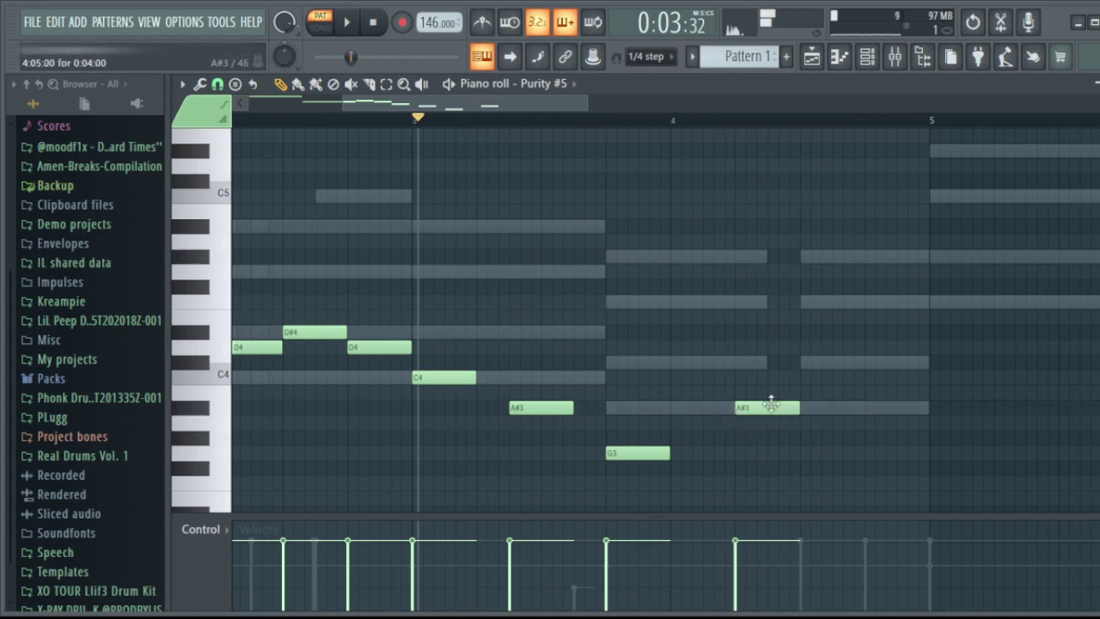
# Extend the lead with A#3 at 4:09, G4 at bar 5, A#4 at 5:13, C5, D#5 and G#5 through bar 6, and G5 at bar 7.
pyautogui.hscroll(3, 544, 107)
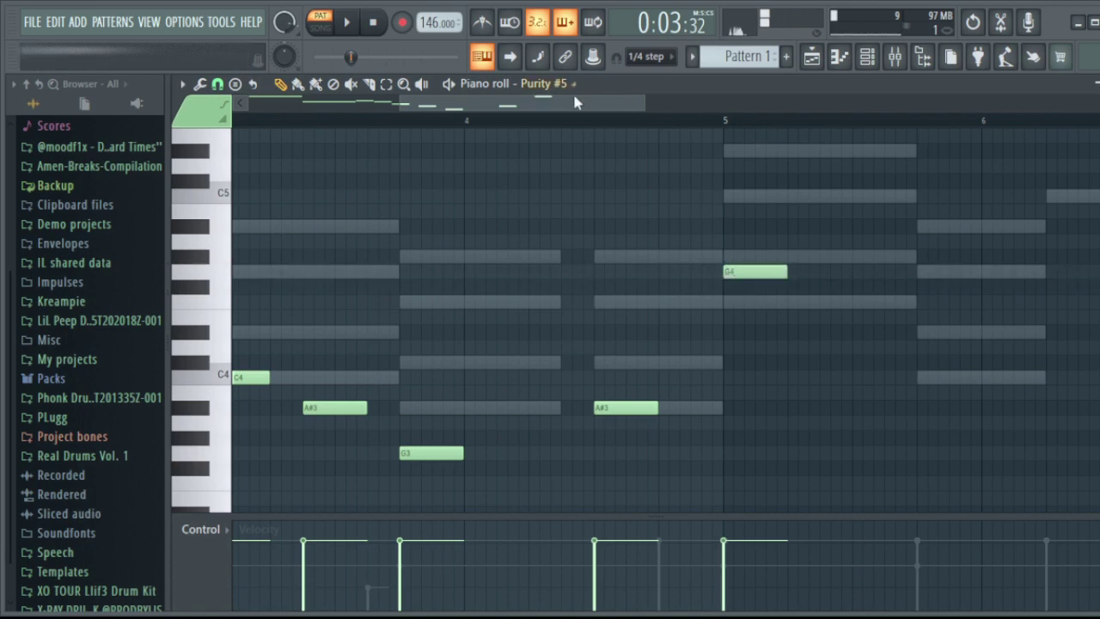
pyautogui.hscroll(5, 576, 103)
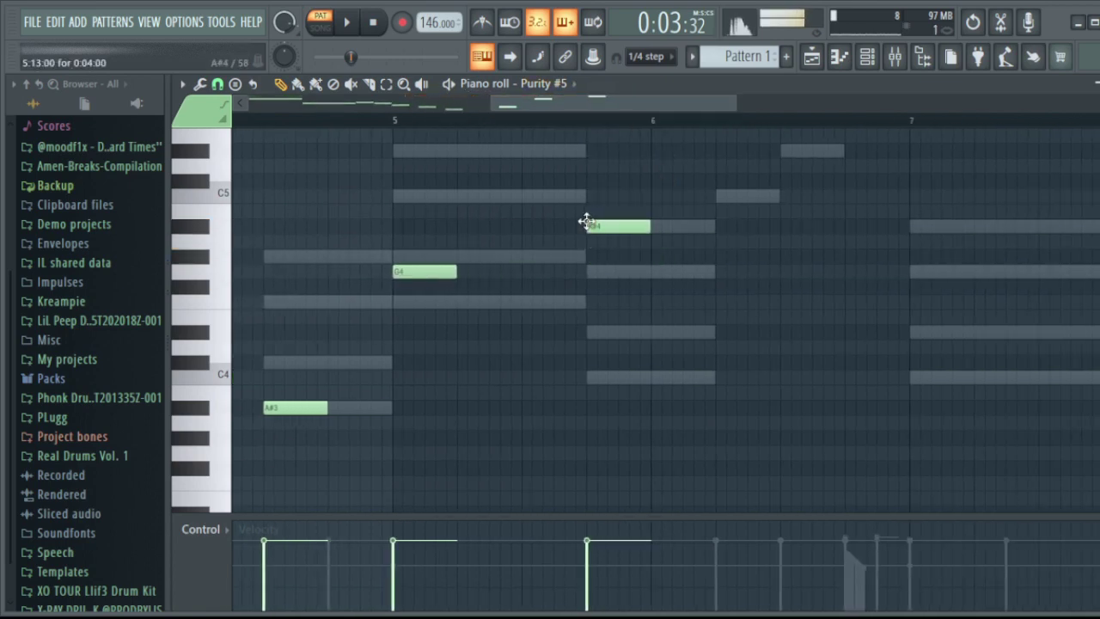
pyautogui.scroll(2, 703, 216)
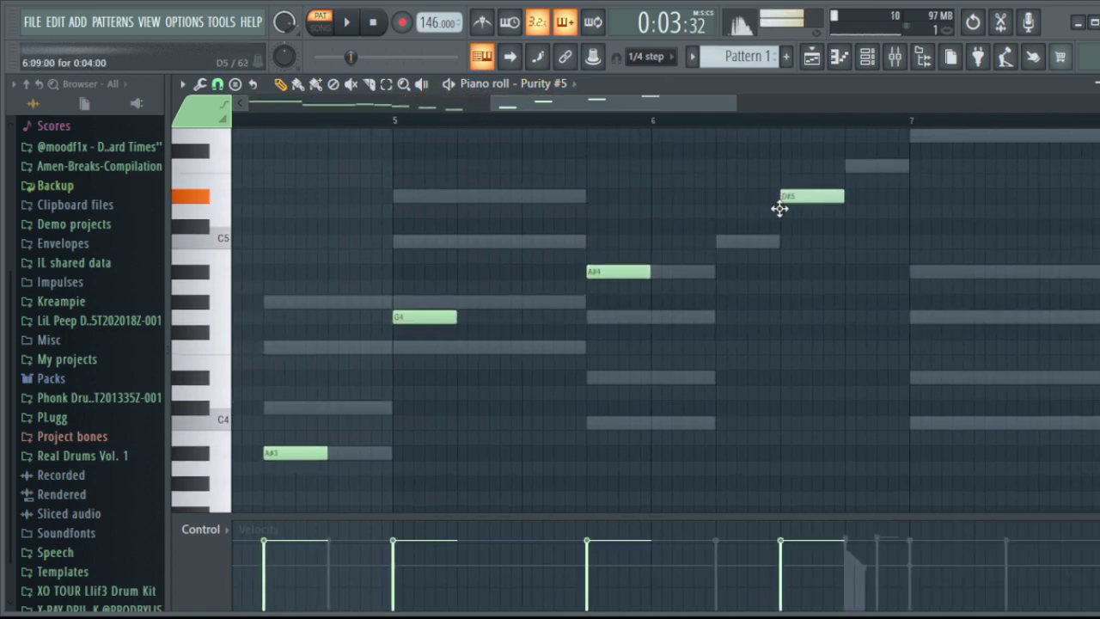
pyautogui.moveTo(779, 209); pyautogui.dragTo(715, 253)
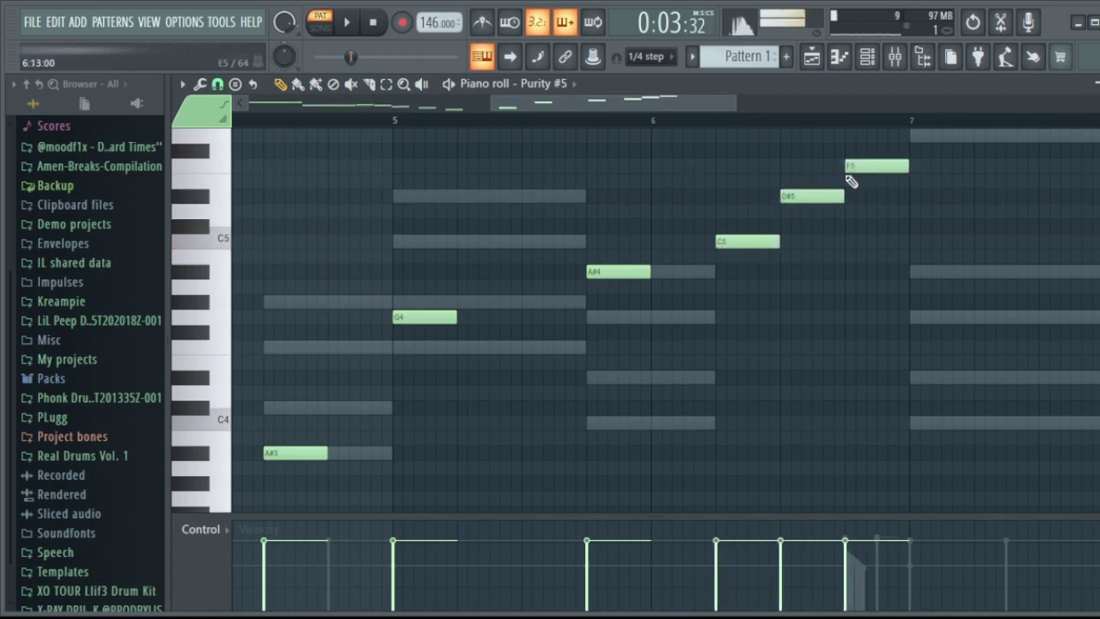
pyautogui.scroll(2, 762, 287)
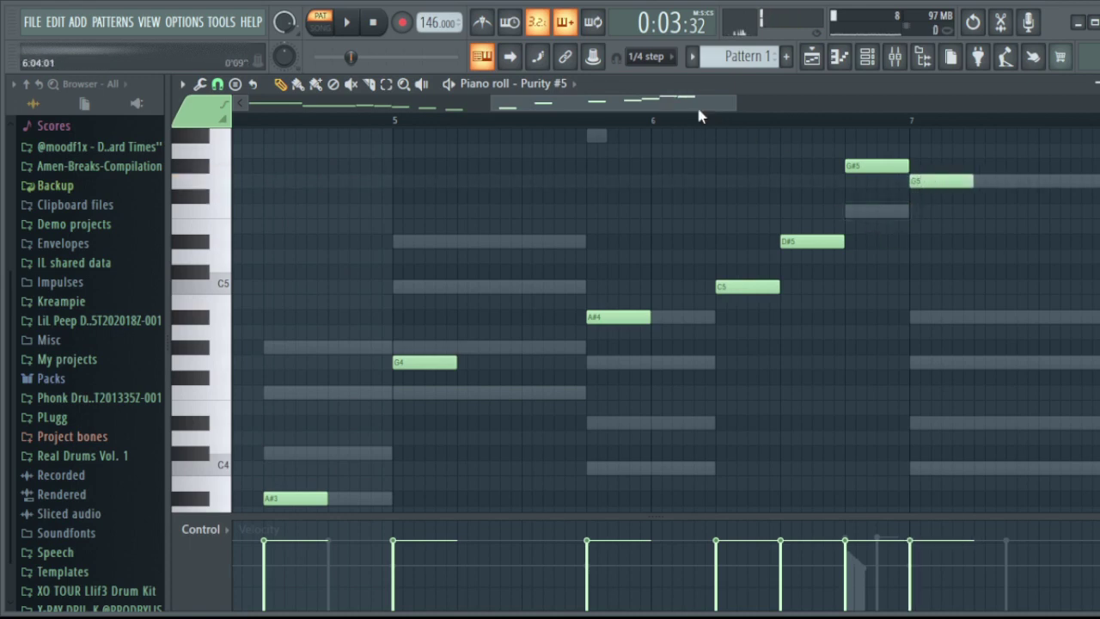
# Try lowering all lead notes from the start of bar 5 onward by one octave.
pyautogui.scroll(-5, 699, 119)
pyautogui.moveTo(735, 144); pyautogui.dragTo(522, 376)
pyautogui.scroll(-6, 619, 373)
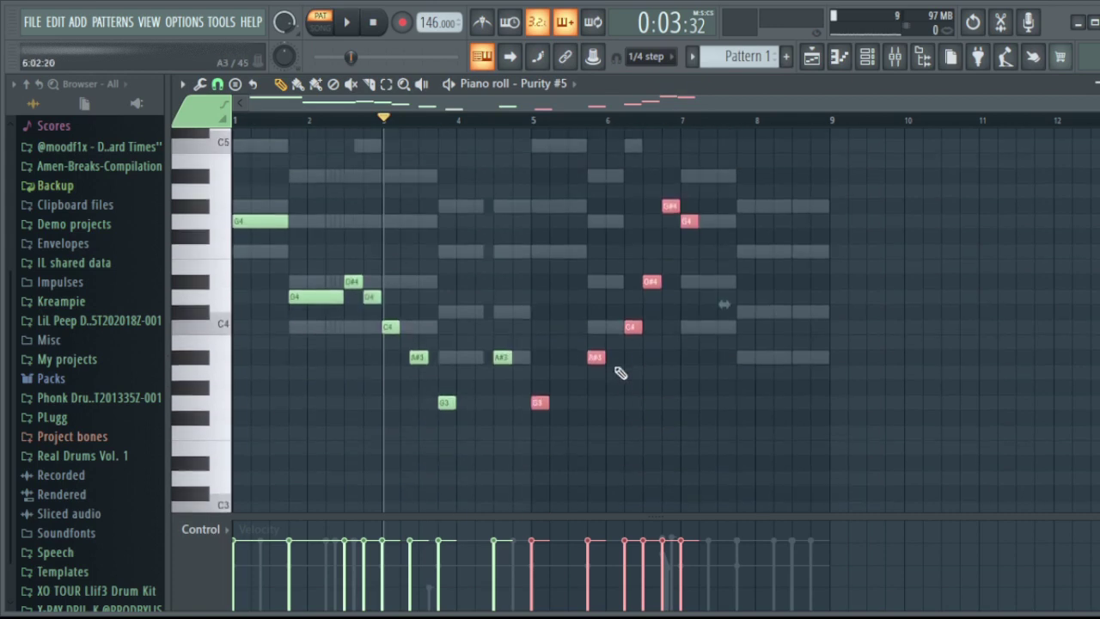
pyautogui.scroll(4, 745, 305)
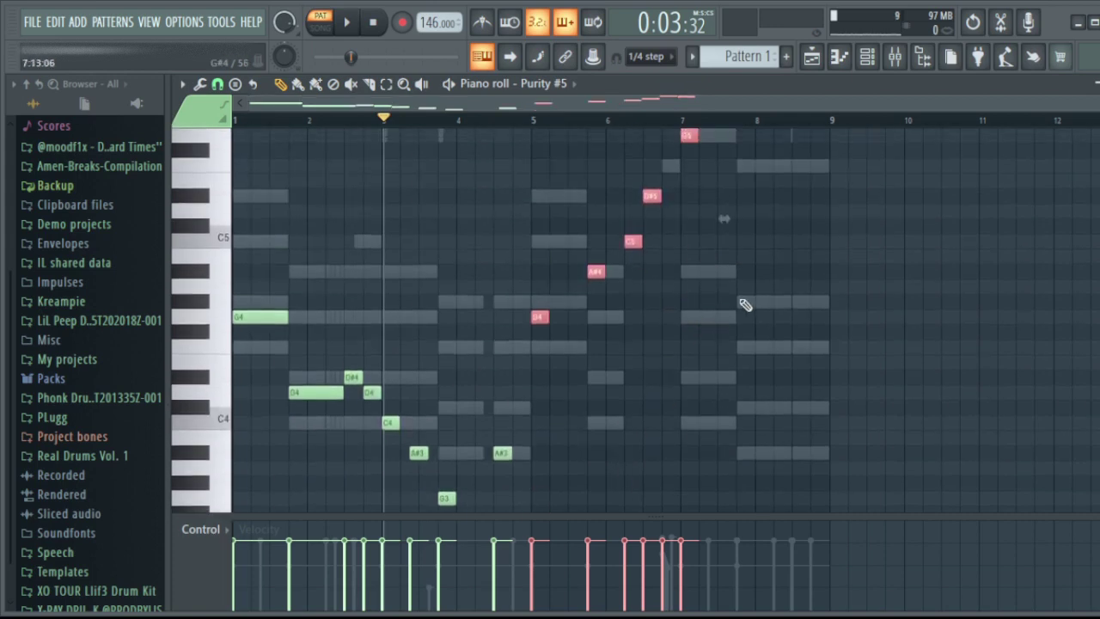
# Lower the lead notes from 5:13 onward by one octave, leaving out the G4 at the start of bar 5.
pyautogui.moveTo(790, 361); pyautogui.dragTo(586, 124)
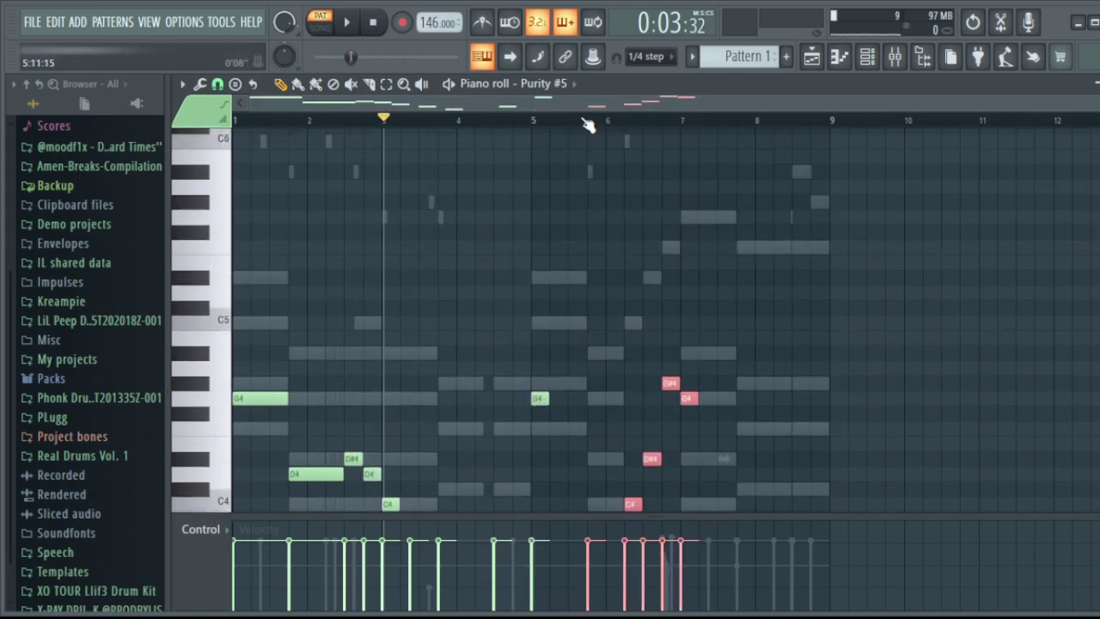
pyautogui.scroll(-6, 659, 152)
pyautogui.scroll(4, 751, 115)
# Add the closing lead phrase with F4 at 7:13 and A#4, G#4, G4 and G#4 at 8:01, 8:05, 8:09 and 8:13.
pyautogui.click(680, 253)
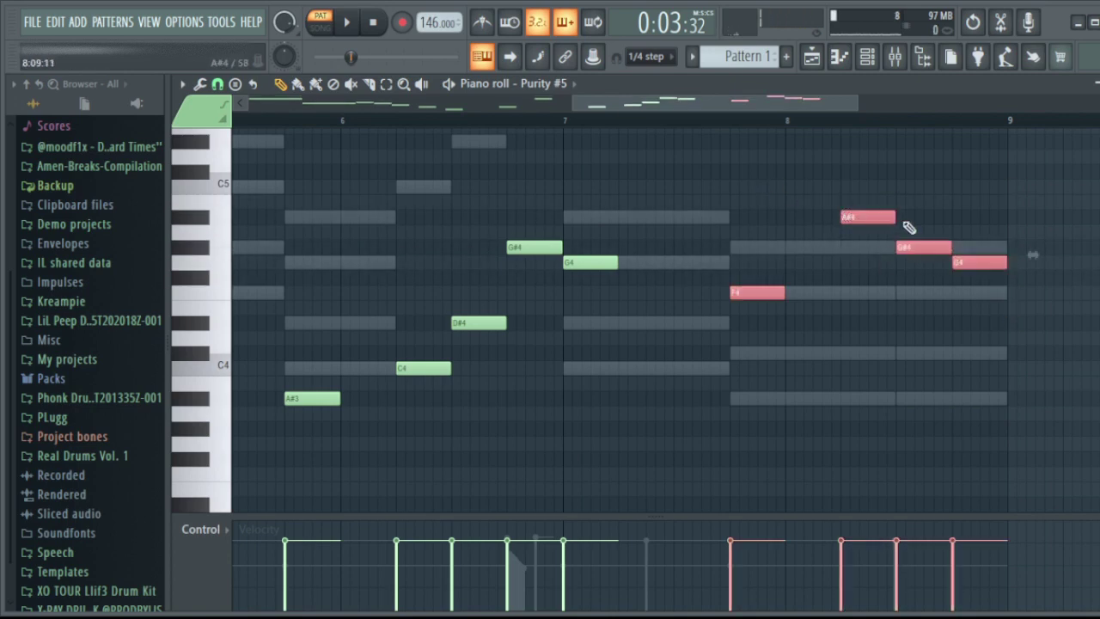
pyautogui.moveTo(818, 193); pyautogui.dragTo(975, 289)
pyautogui.moveTo(857, 221); pyautogui.dragTo(806, 221)
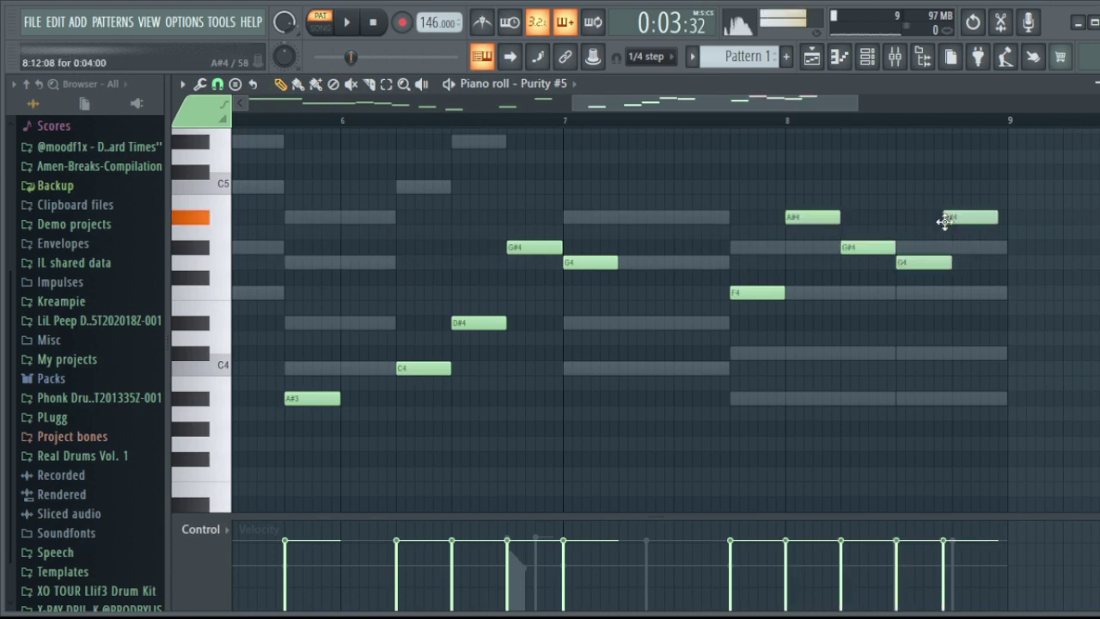
pyautogui.scroll(-4, 929, 129)
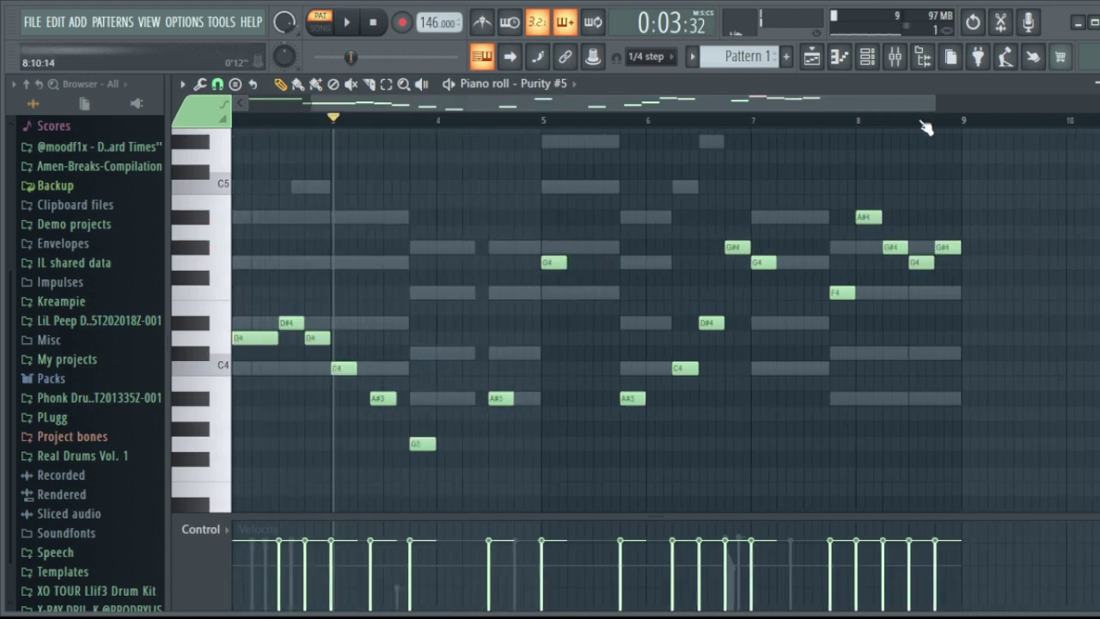
# Select the whole lead line and apply quick legato to close the gaps between its notes.
pyautogui.press('space')
pyautogui.moveTo(957, 152); pyautogui.dragTo(30, 503)
pyautogui.press('space')
pyautogui.hotkey('ctrl', 'l')
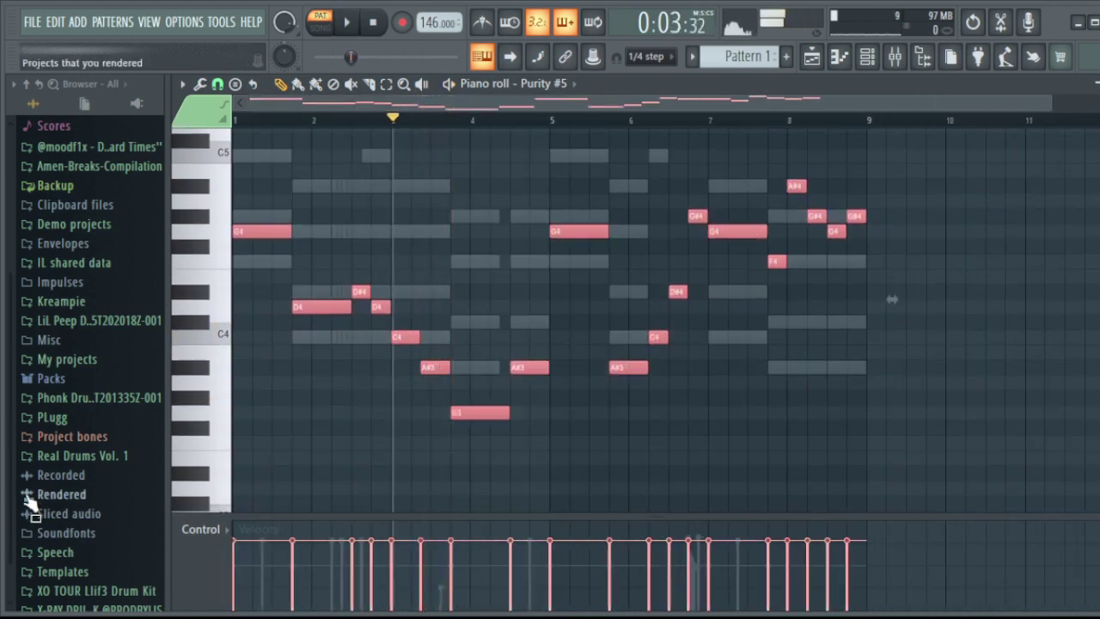
# Raise the entire lead line by two octaves while playing it back, and clear the selection.
pyautogui.scroll(1, 946, 482)
pyautogui.hotkey('ctrl', 'Up')
pyautogui.press('space')
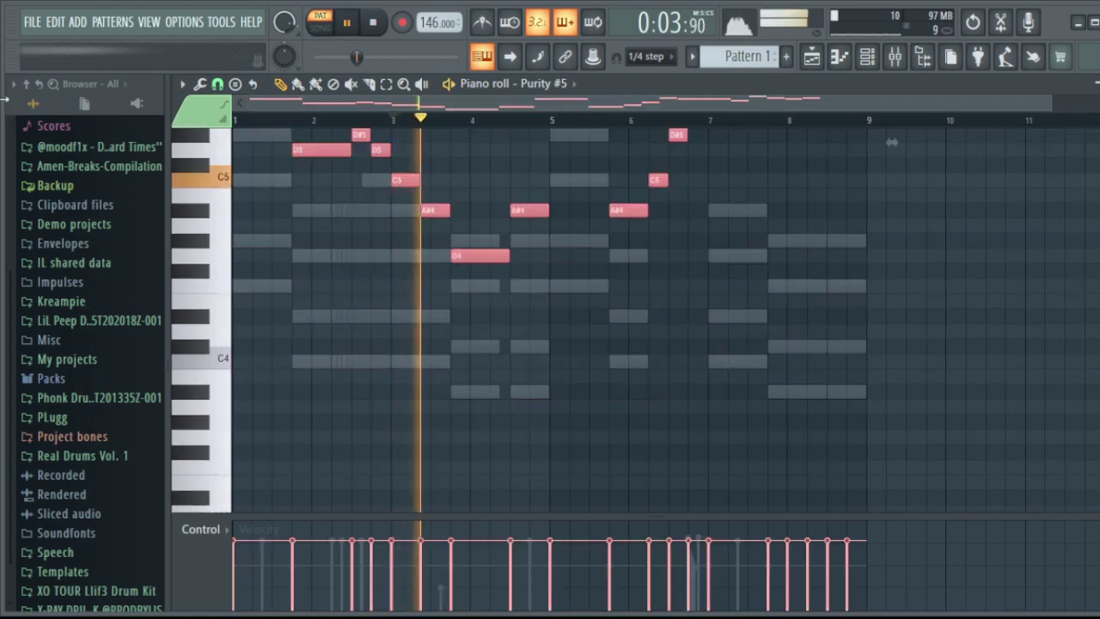
pyautogui.hotkey('ctrl', 'Up')
pyautogui.press('space')
pyautogui.press('space')
pyautogui.scroll(8, 476, 226)
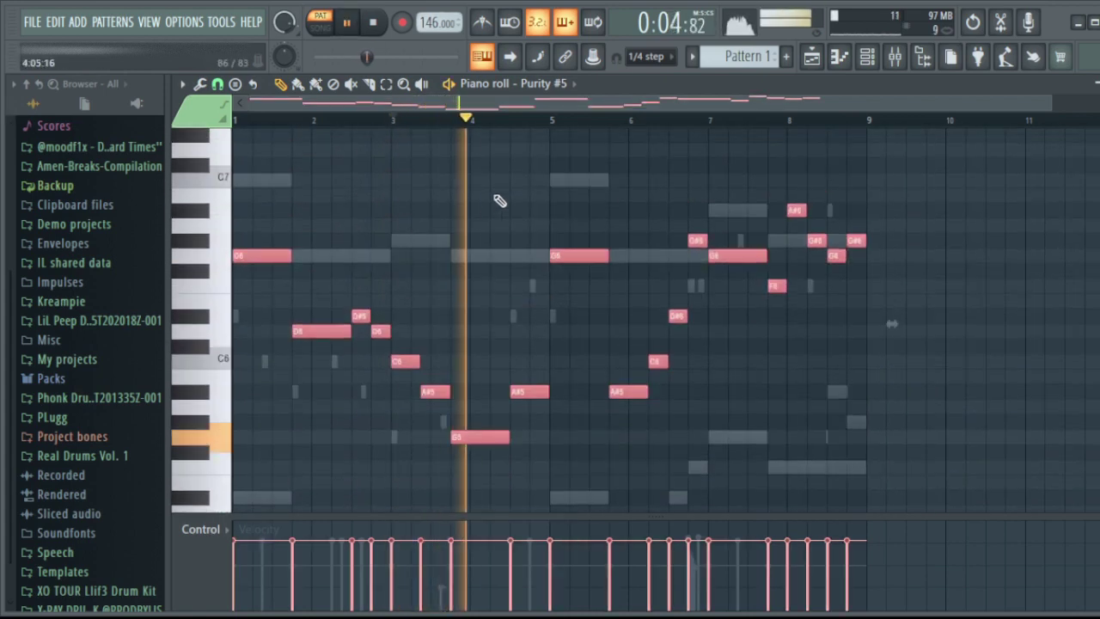
pyautogui.click(713, 187)
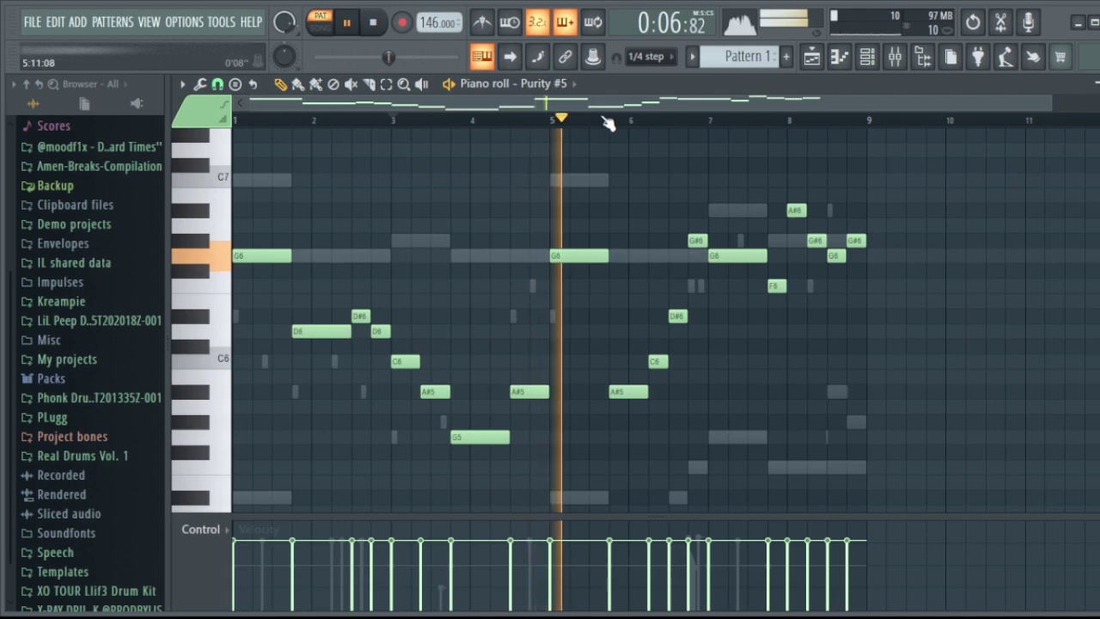
# Lower the entire lead line by one octave and listen to the full pattern.
pyautogui.hotkey('ctrl', 'a')
pyautogui.press('space')
pyautogui.press('space')
pyautogui.hotkey('ctrl', 'Down')
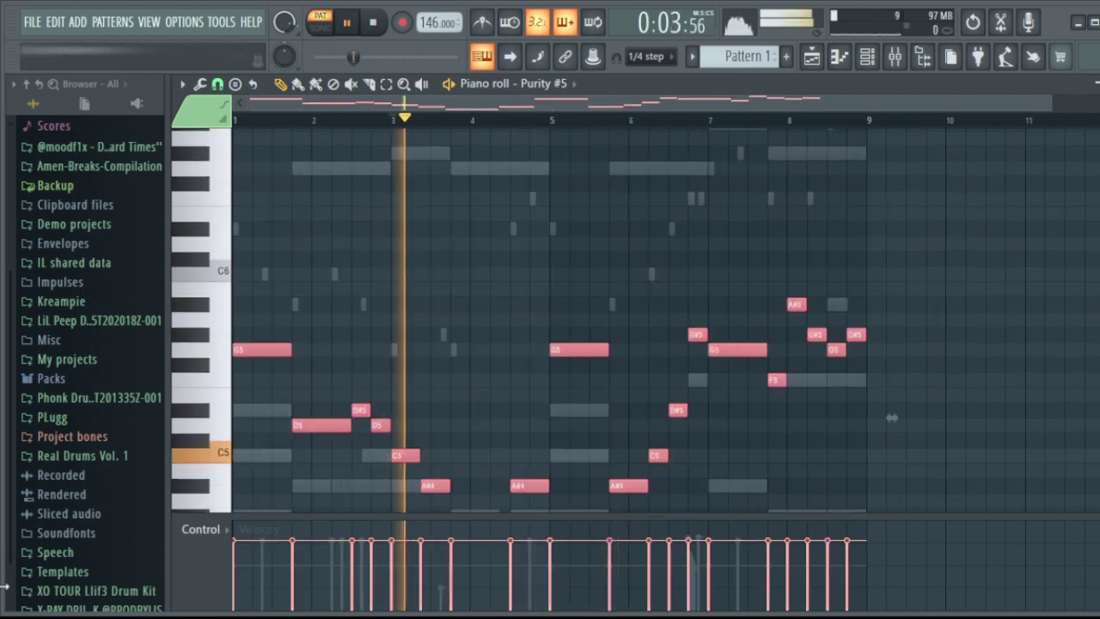
pyautogui.scroll(-3, 446, 356)
pyautogui.click(626, 326)
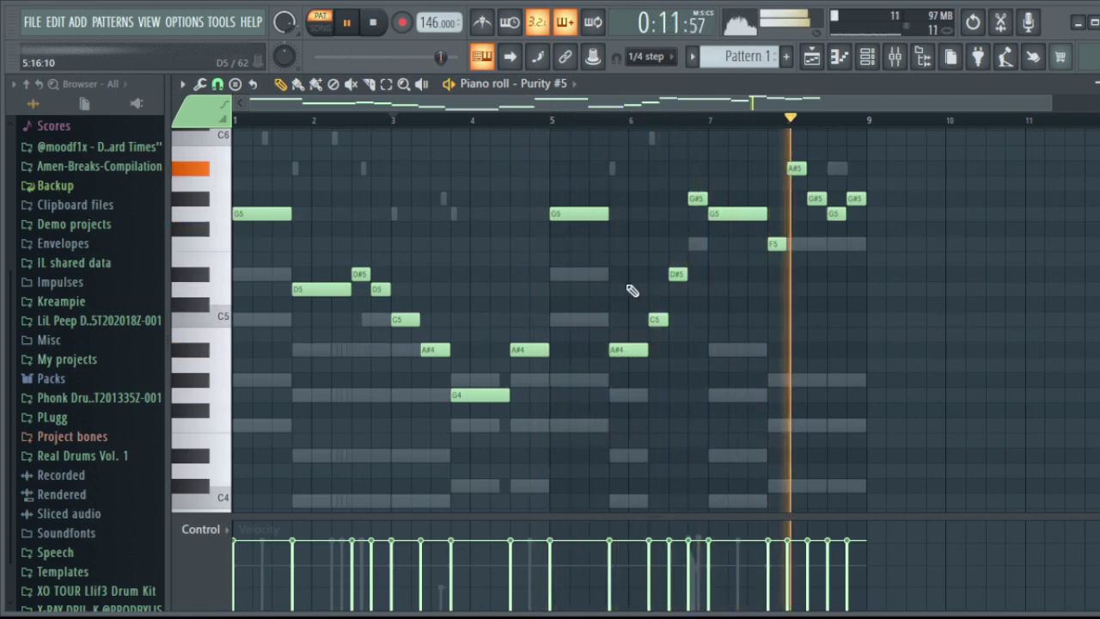
# Switch the Purity #5 channel to the Smooth Lead preset from the Lead Synth category and close its window.
pyautogui.click(867, 56)
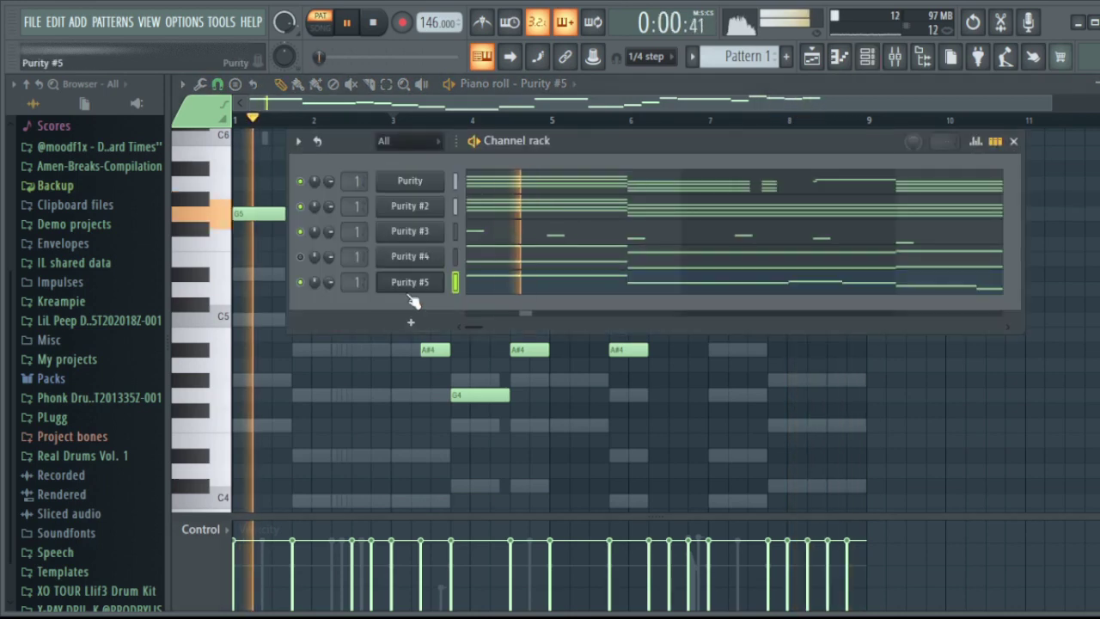
pyautogui.click(410, 281)
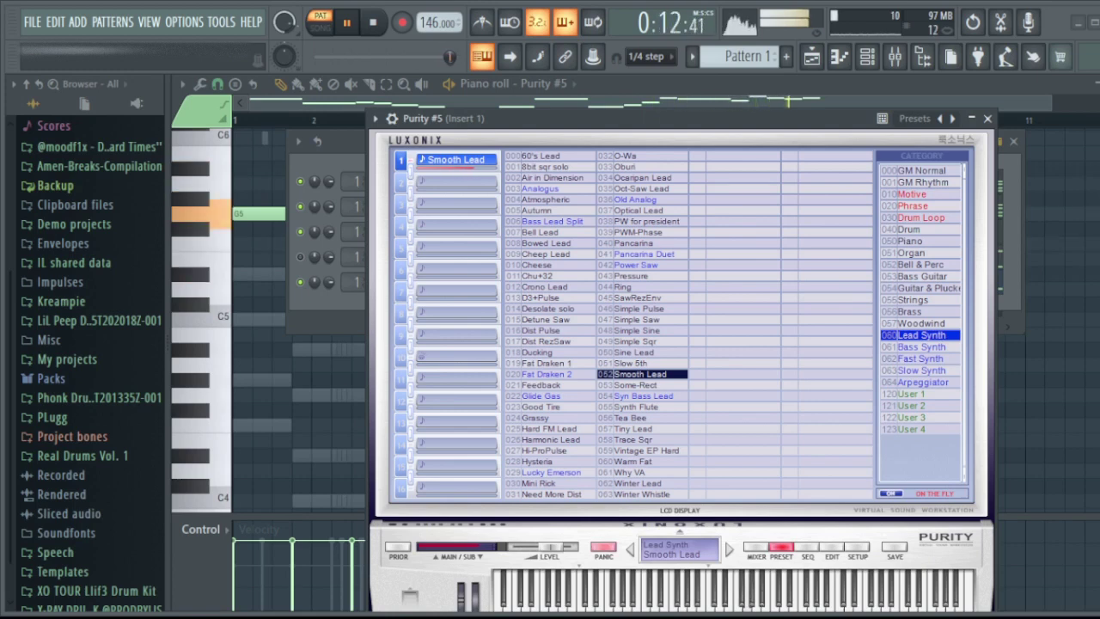
pyautogui.click(988, 118)
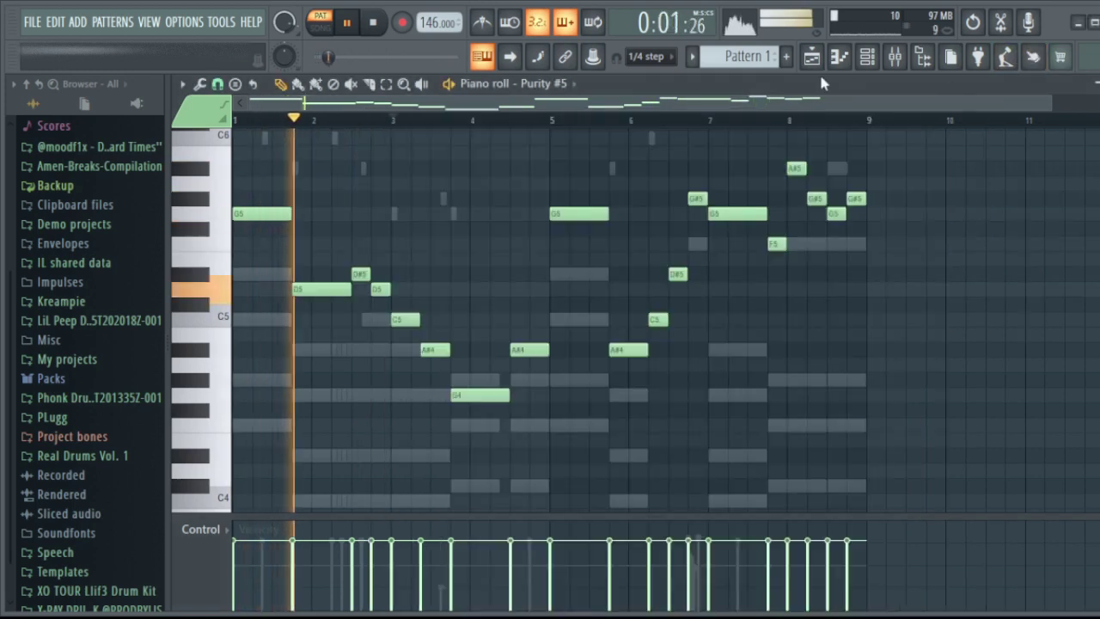
pyautogui.click(868, 56)
pyautogui.click(846, 62)
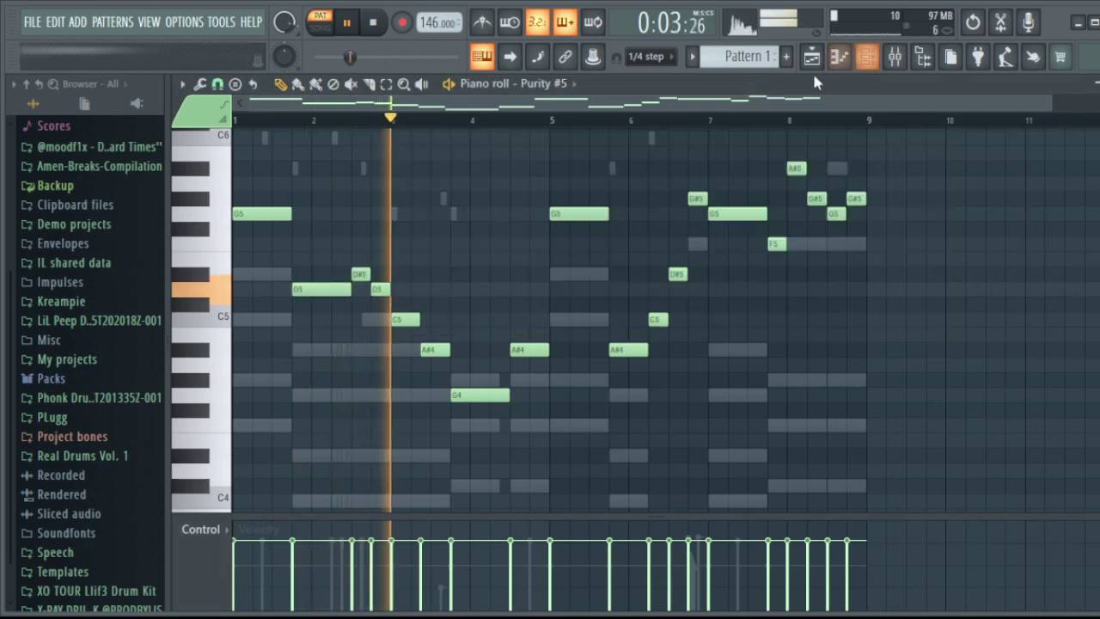
pyautogui.click(868, 57)
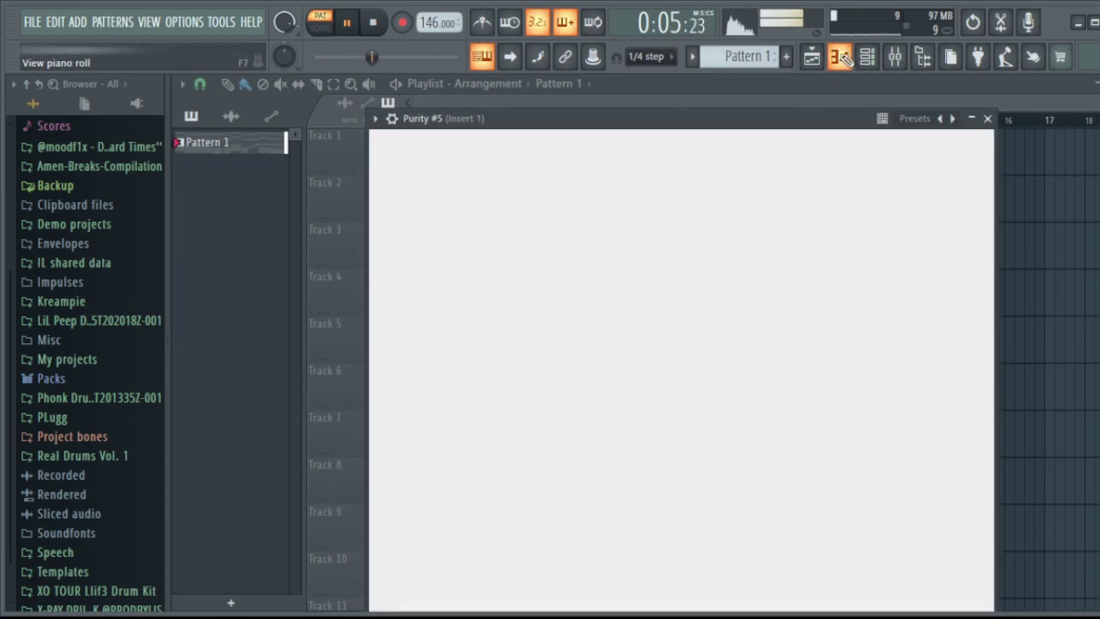
pyautogui.click(867, 56)
# Raise the entire lead line by one octave and audition it from different points in the pattern.
pyautogui.scroll(2, 937, 450)
pyautogui.hotkey('ctrl', 'a')
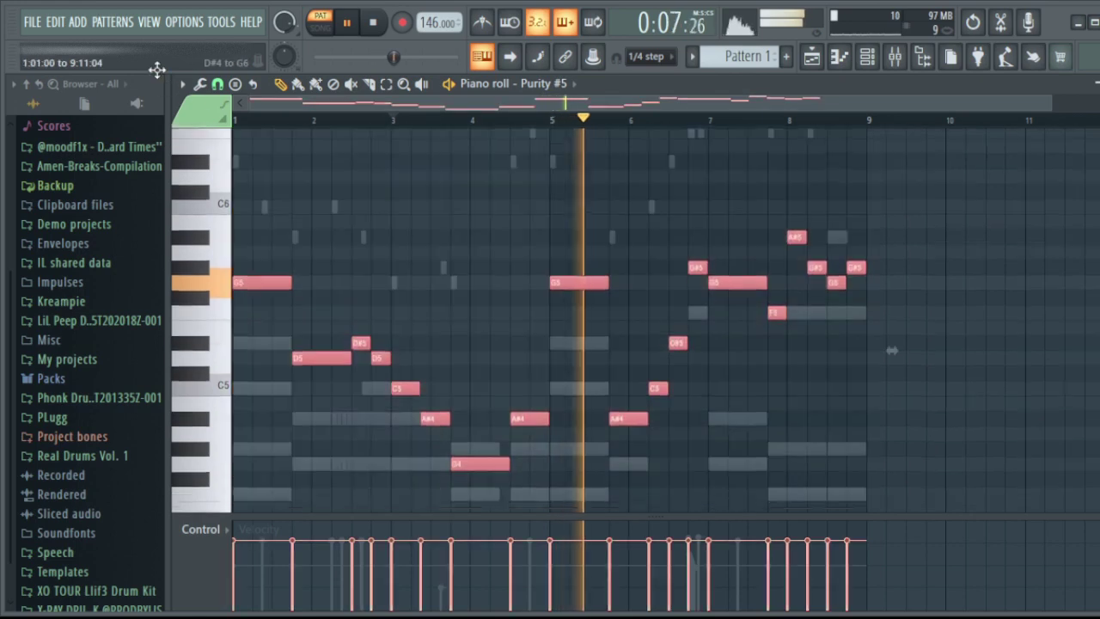
pyautogui.click(400, 120)
pyautogui.scroll(4, 570, 140)
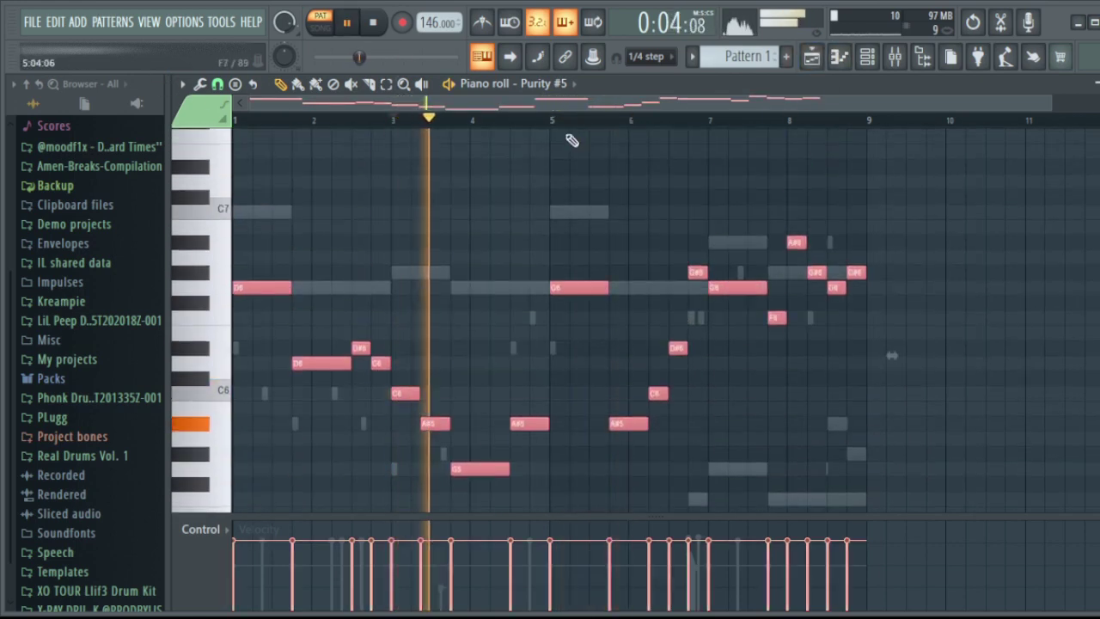
pyautogui.click(561, 122)
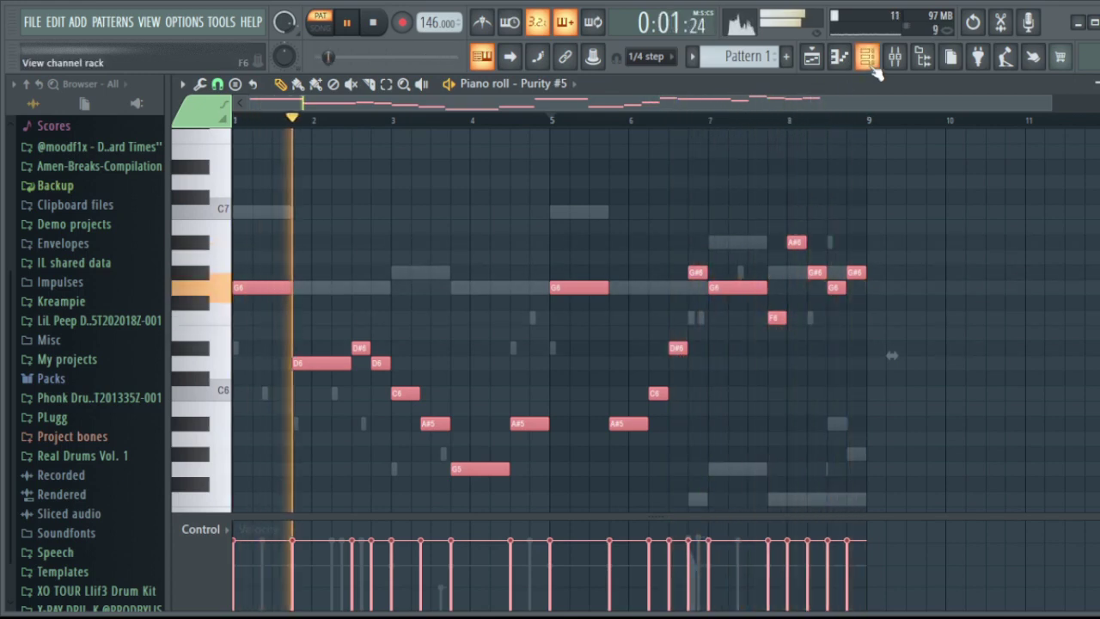
# Lower only the first lead note by one octave to G5 and play the line back.
pyautogui.press('space')
pyautogui.hotkey('ctrl', 'd')
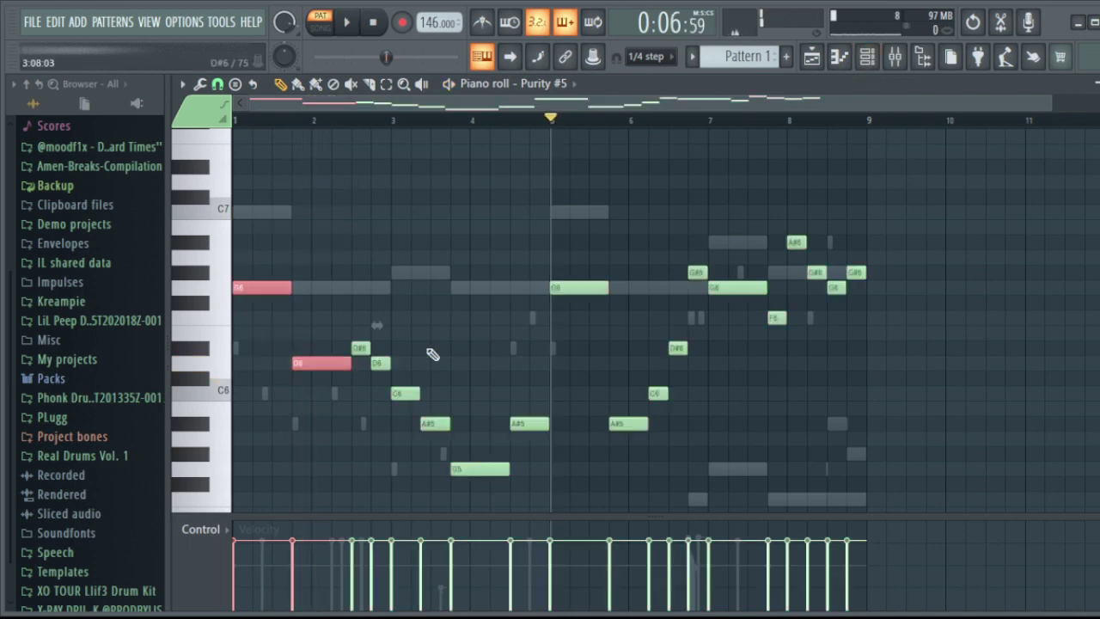
pyautogui.hotkey('ctrl', 'Down')
pyautogui.press('space')
pyautogui.press('space')
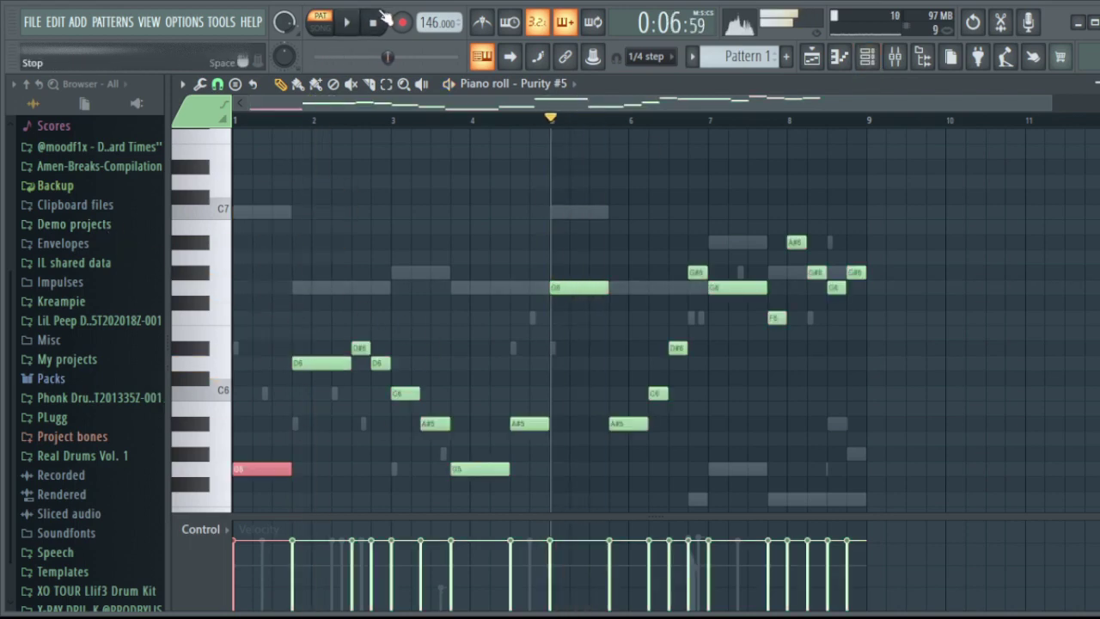
pyautogui.press('space')
pyautogui.hotkey('ctrl', 'd')
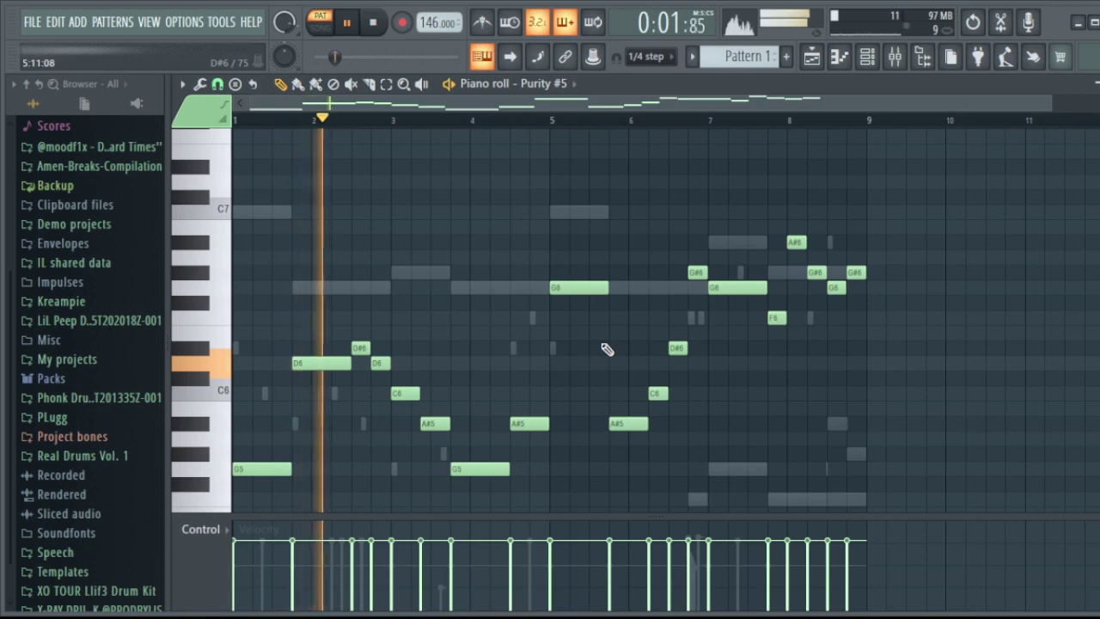
# Lower the lead note at the start of bar 5 by one octave to G5 and clear the selection.
pyautogui.click(568, 288)
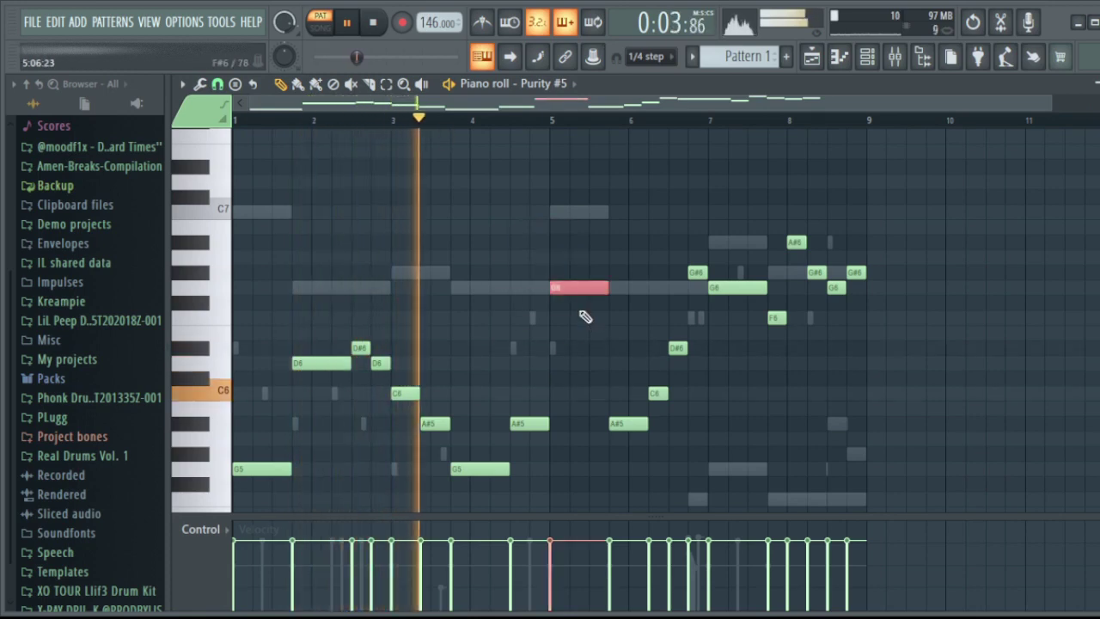
pyautogui.hotkey('ctrl', 'Down')
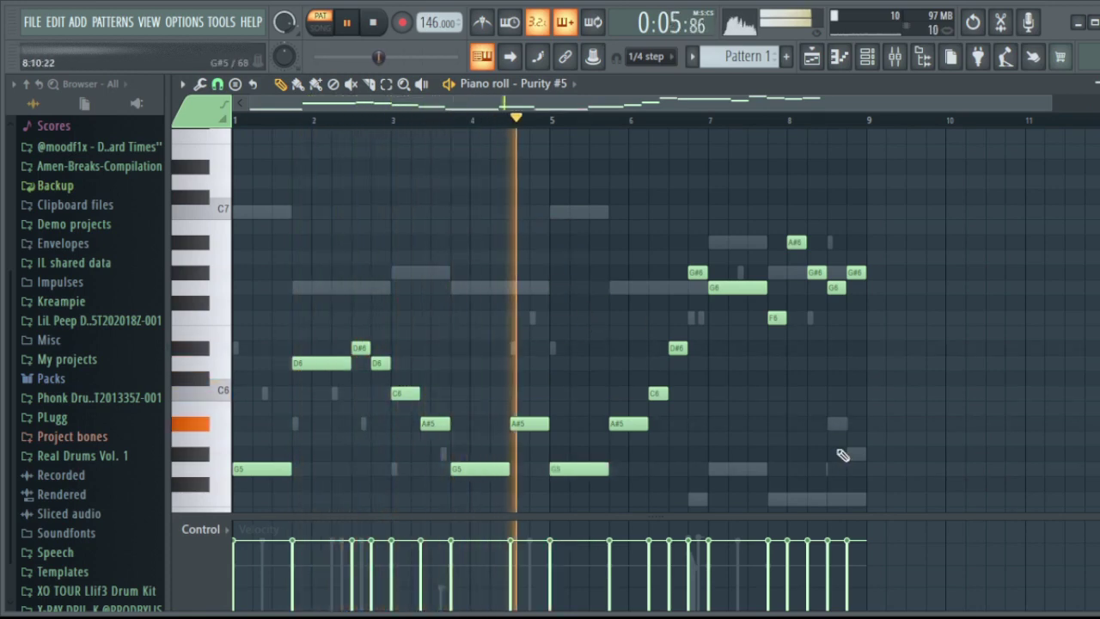
pyautogui.hotkey('ctrl', 'd')
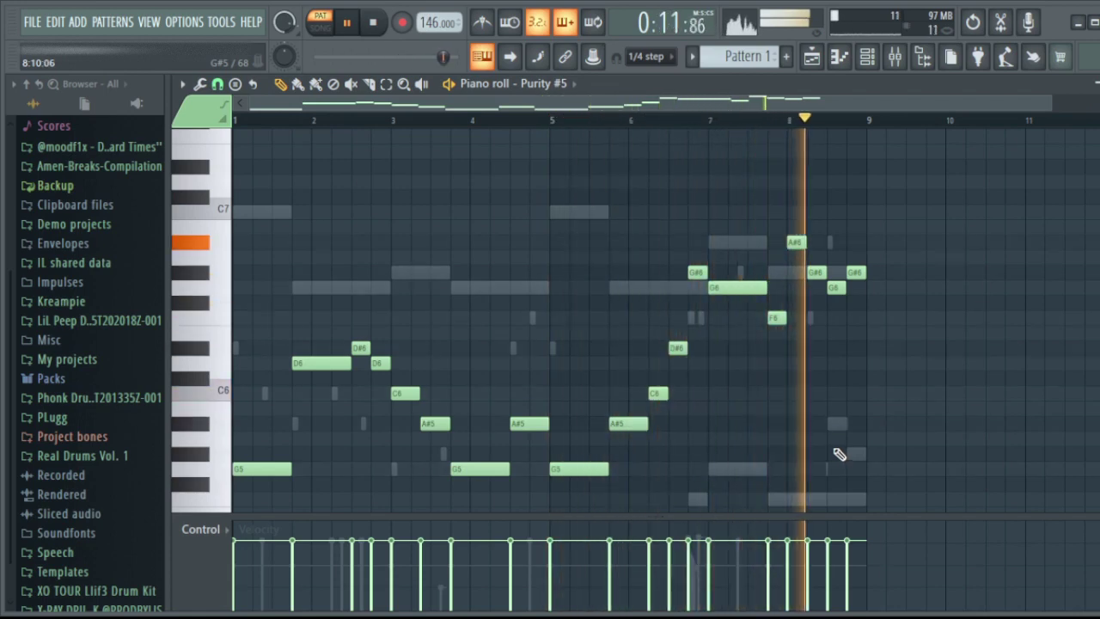
# Add a sixth Purity channel and load the 1st Impression preset from its Piano category.
pyautogui.press('space')
pyautogui.click(867, 57)
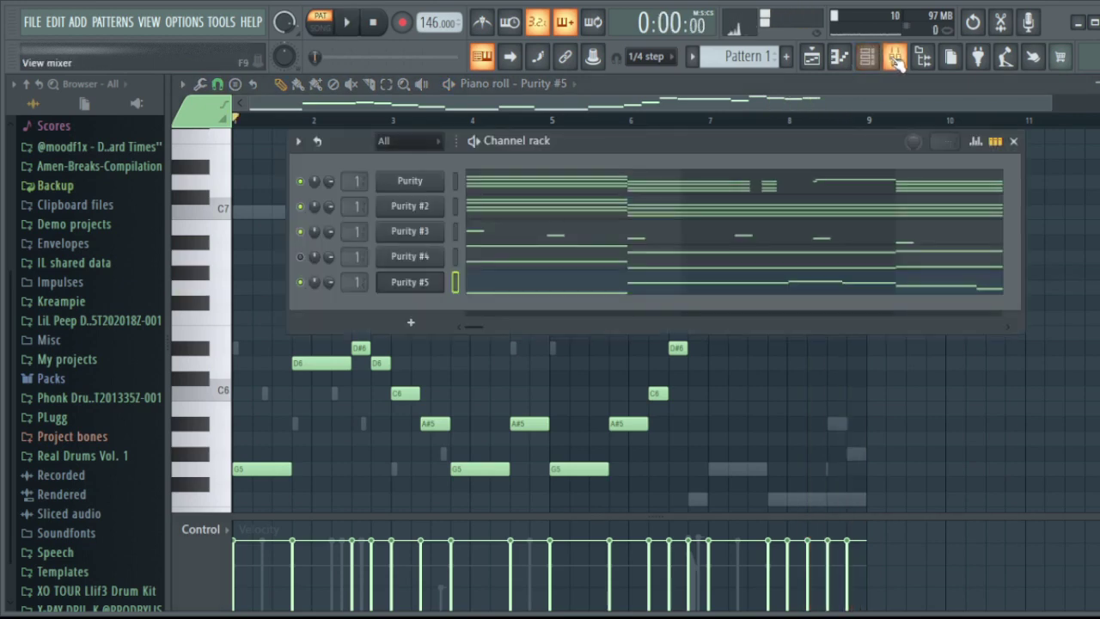
pyautogui.click(895, 57)
pyautogui.click(868, 57)
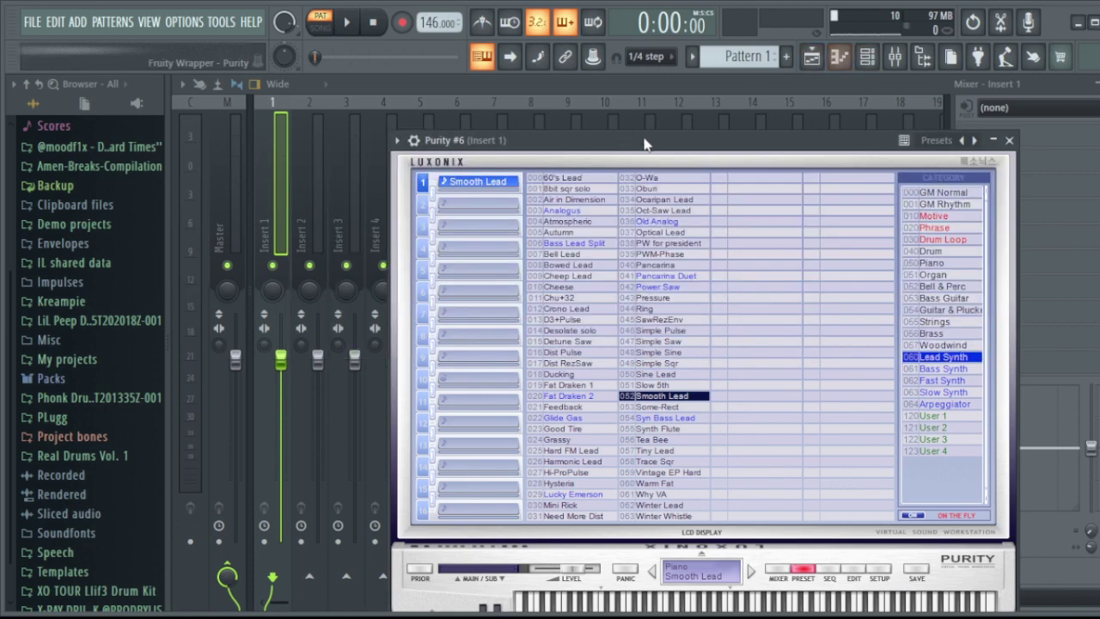
pyautogui.moveTo(647, 145); pyautogui.dragTo(599, 115)
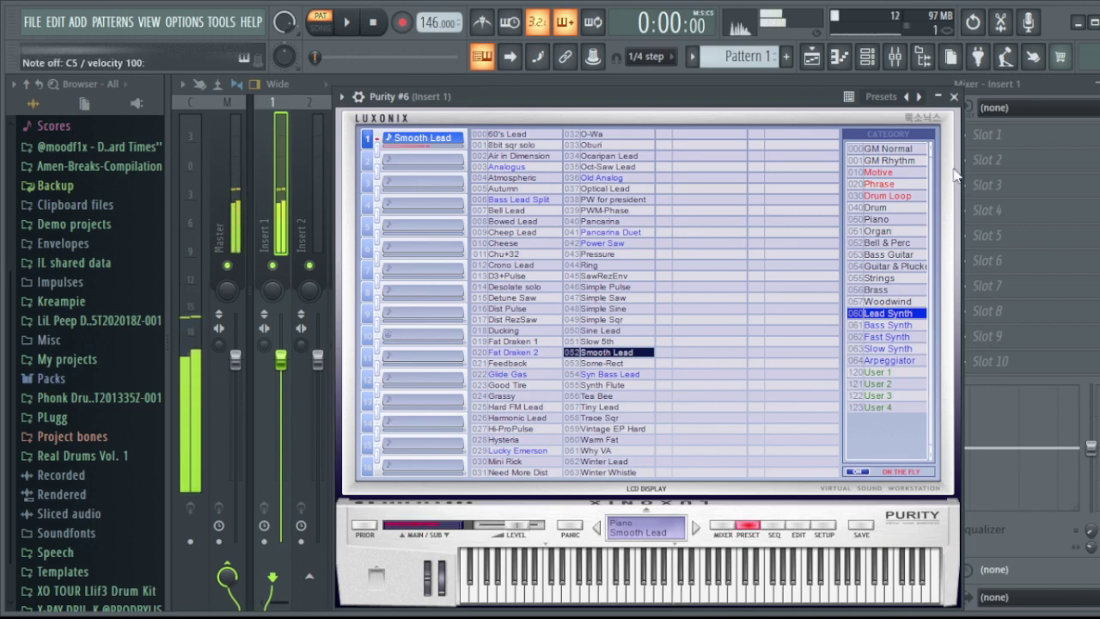
pyautogui.click(885, 220)
pyautogui.click(516, 134)
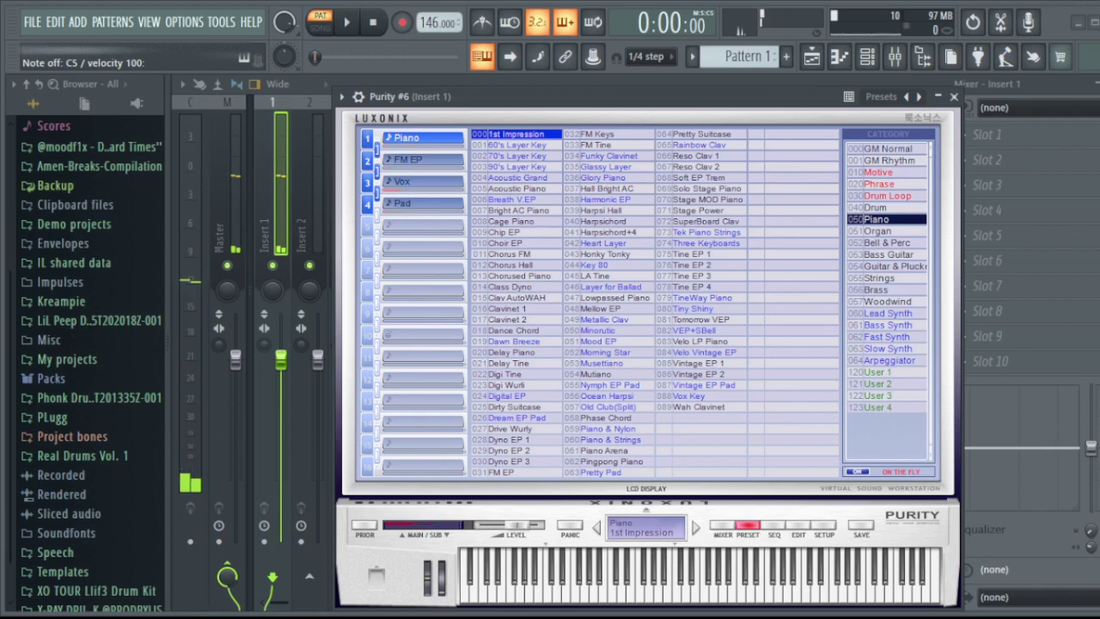
# Draw three consecutive 0:02:00 notes, G6, D#6 and C6, at the start of bar 1 for Purity #6.
pyautogui.click(482, 57)
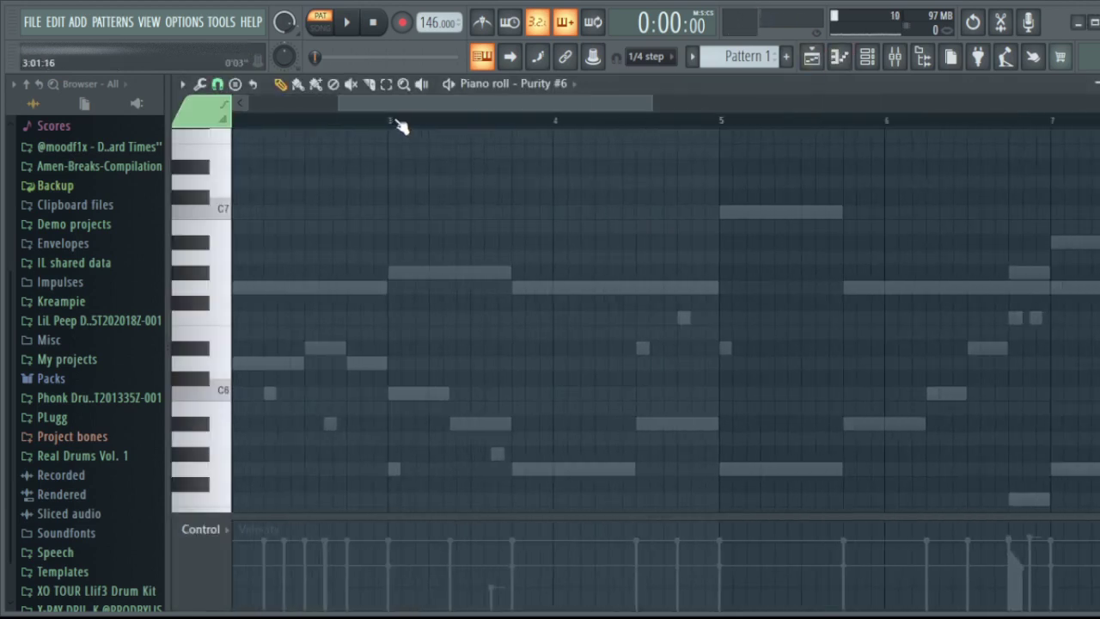
pyautogui.moveTo(194, 214); pyautogui.dragTo(131, 165)
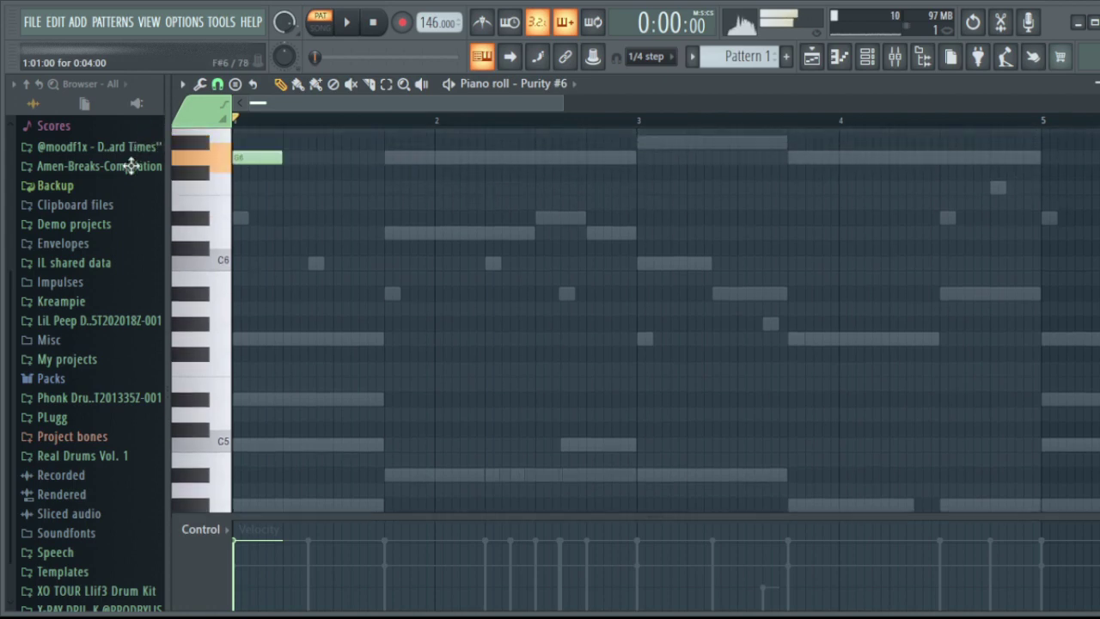
pyautogui.moveTo(275, 115); pyautogui.dragTo(307, 156)
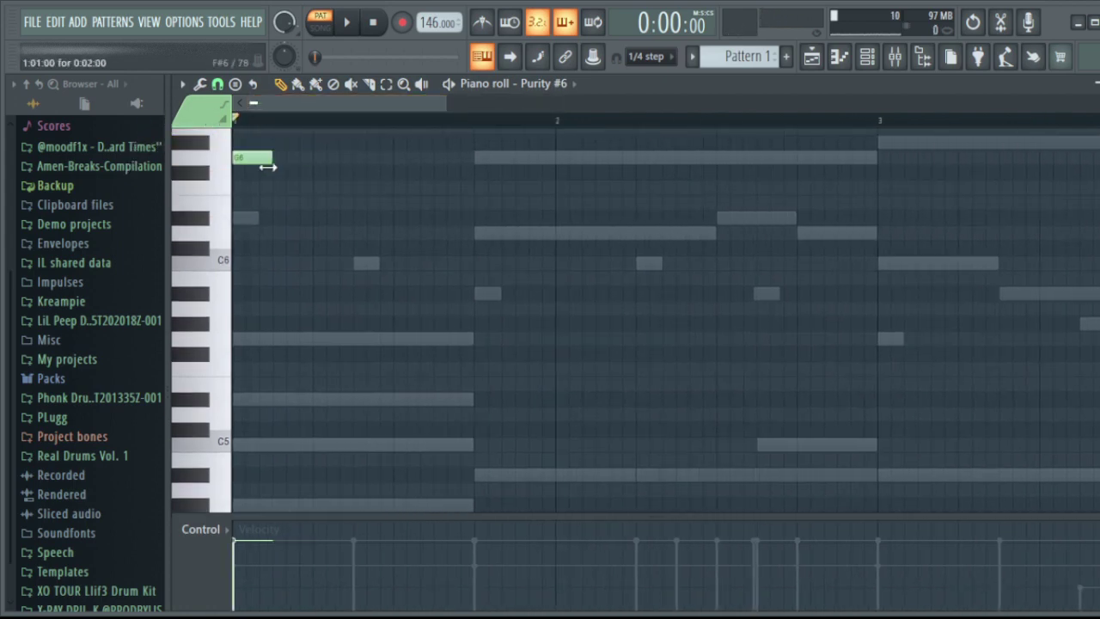
pyautogui.moveTo(273, 203); pyautogui.dragTo(272, 222)
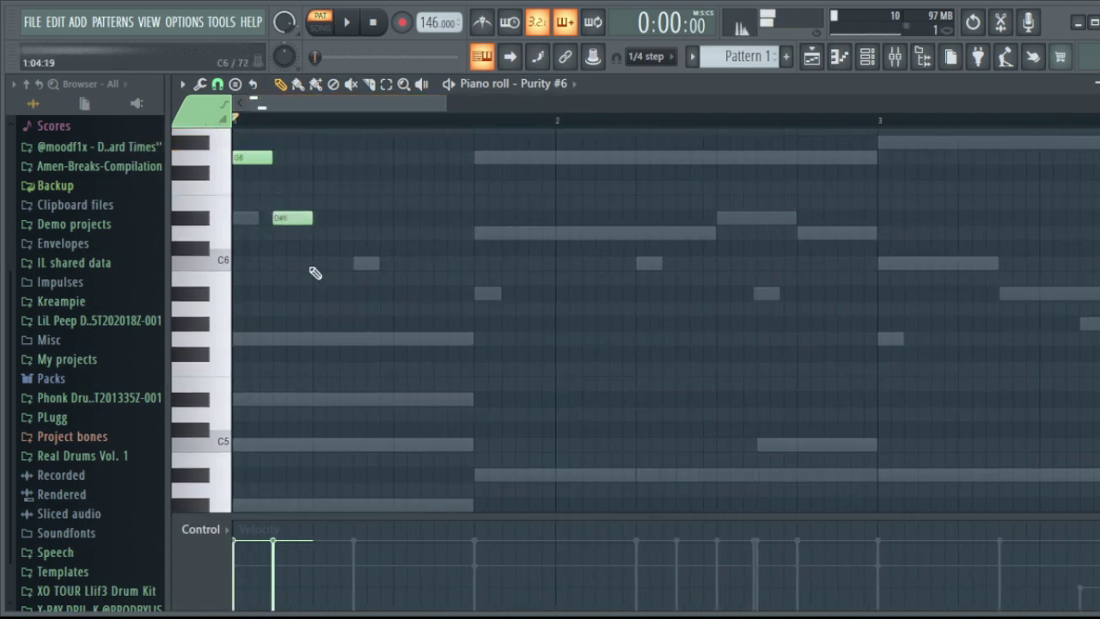
pyautogui.moveTo(314, 282); pyautogui.dragTo(314, 259)
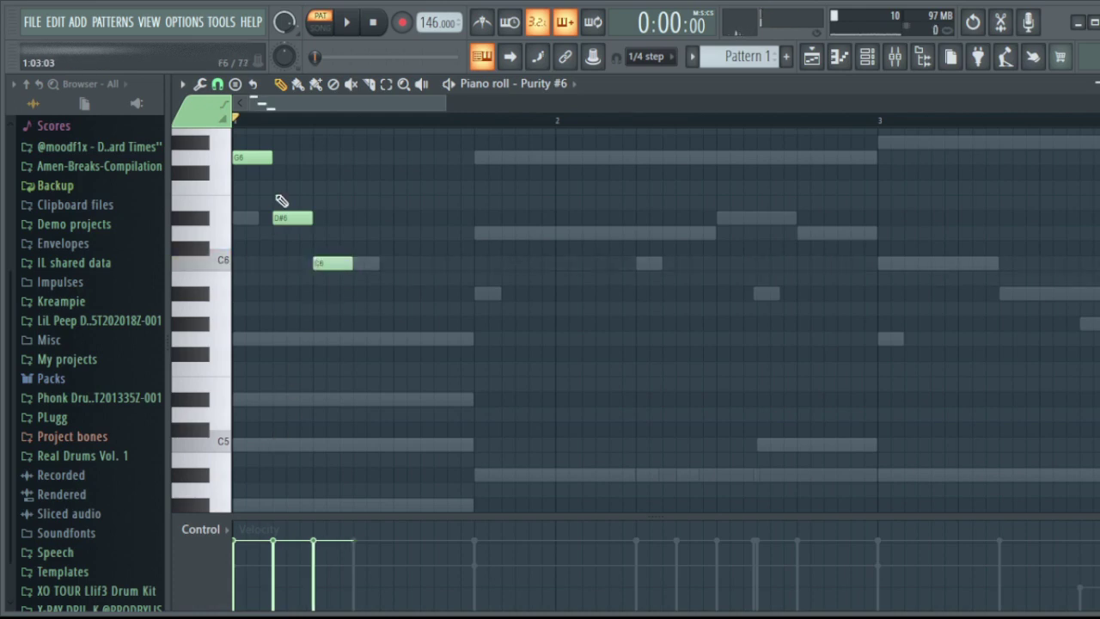
# Lower the three piano notes by one octave and audition them.
pyautogui.hotkey('ctrl', 'Down')
pyautogui.press('space')
pyautogui.press('space')
pyautogui.scroll(-3, 454, 370)
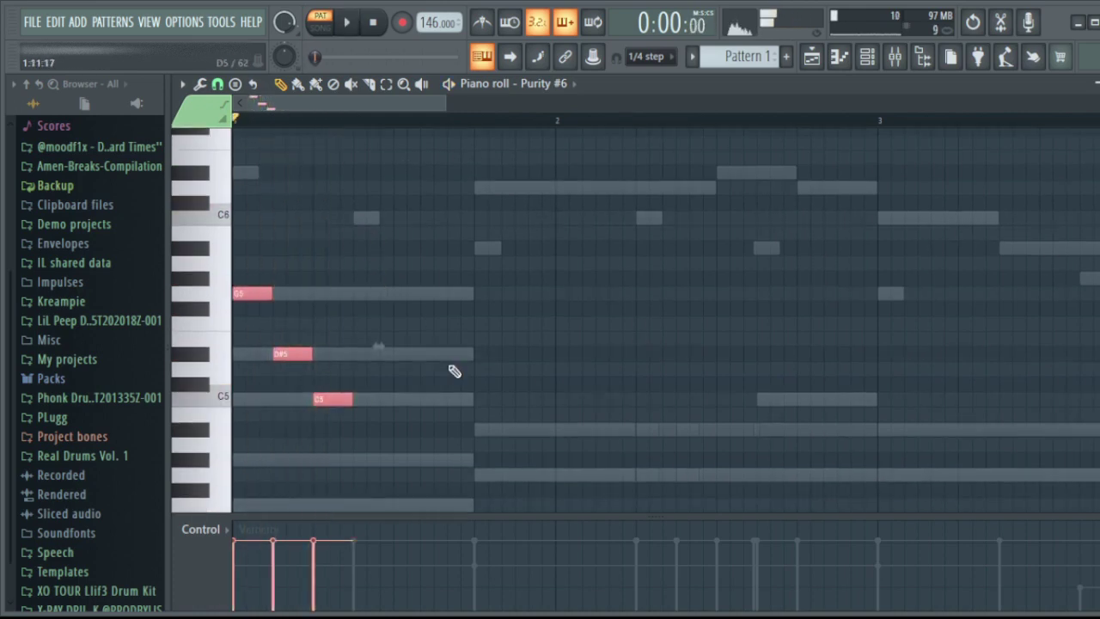
pyautogui.press('space')
pyautogui.press('space')
# Complete the bar 1 piano figure with a double-length G5 followed by short D#5, C5 and D#5 notes.
pyautogui.click(352, 204)
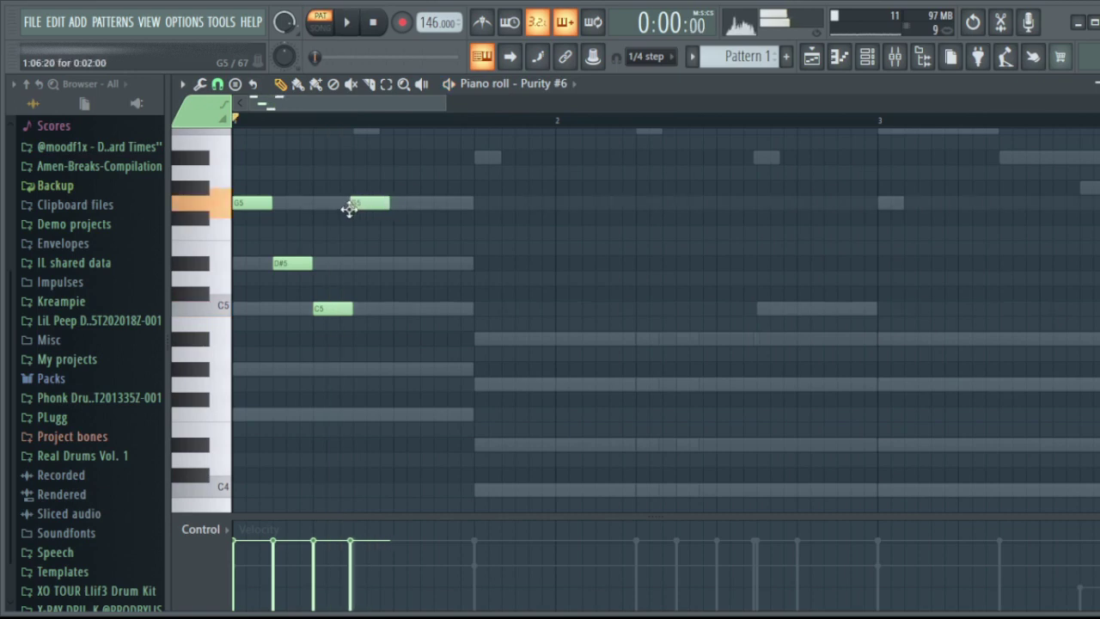
pyautogui.press('space')
pyautogui.moveTo(392, 204); pyautogui.dragTo(432, 204)
pyautogui.press('space')
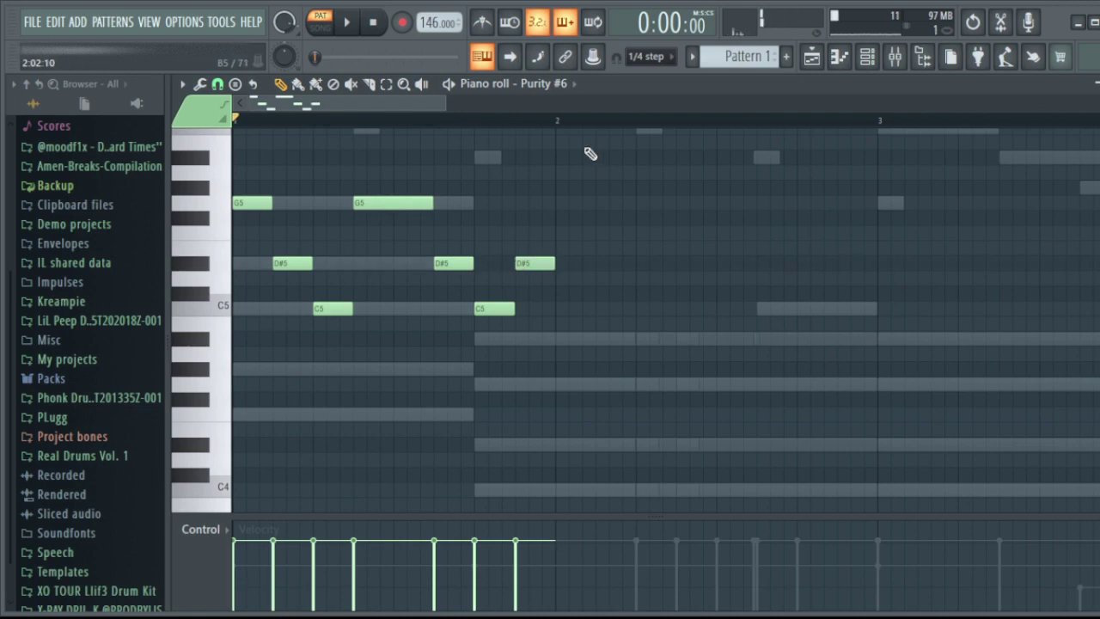
# Duplicate the bar 1 piano figure through bar 4 and play it back.
pyautogui.hotkey('ctrl', 'a')
pyautogui.press('space')
pyautogui.hotkey('ctrl', 'b')
pyautogui.hotkey('ctrl', 'b')
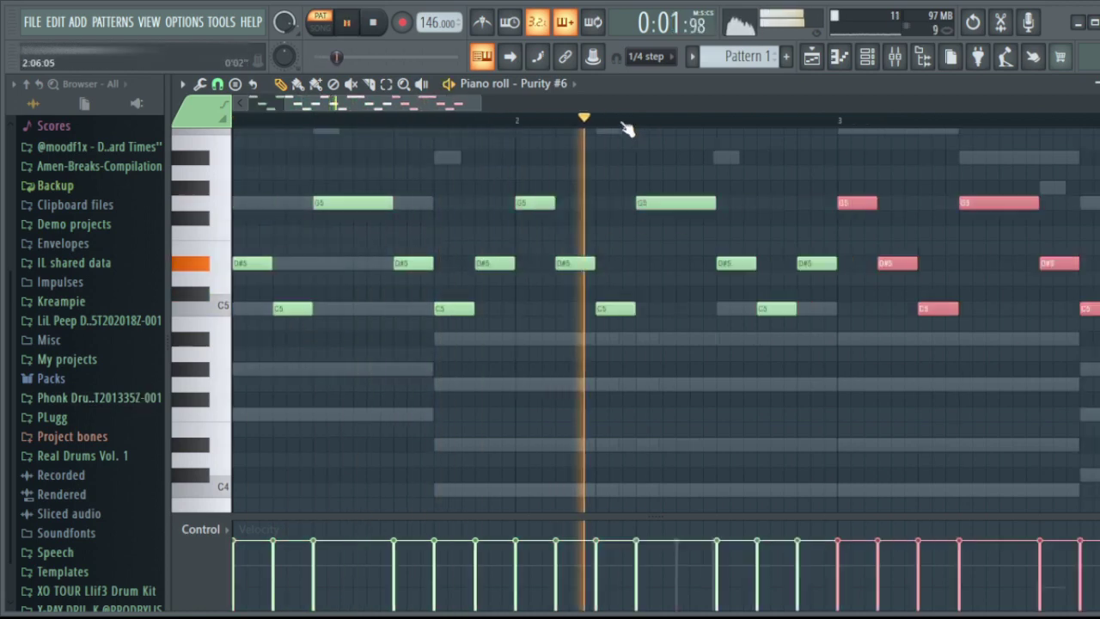
pyautogui.scroll(-2, 626, 129)
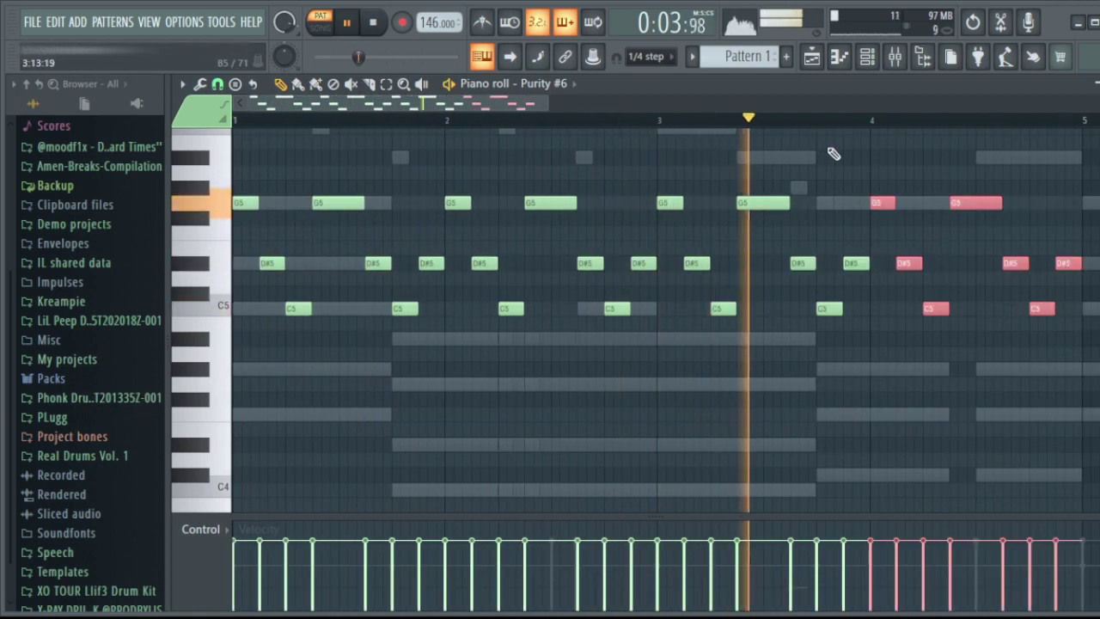
pyautogui.press('space')
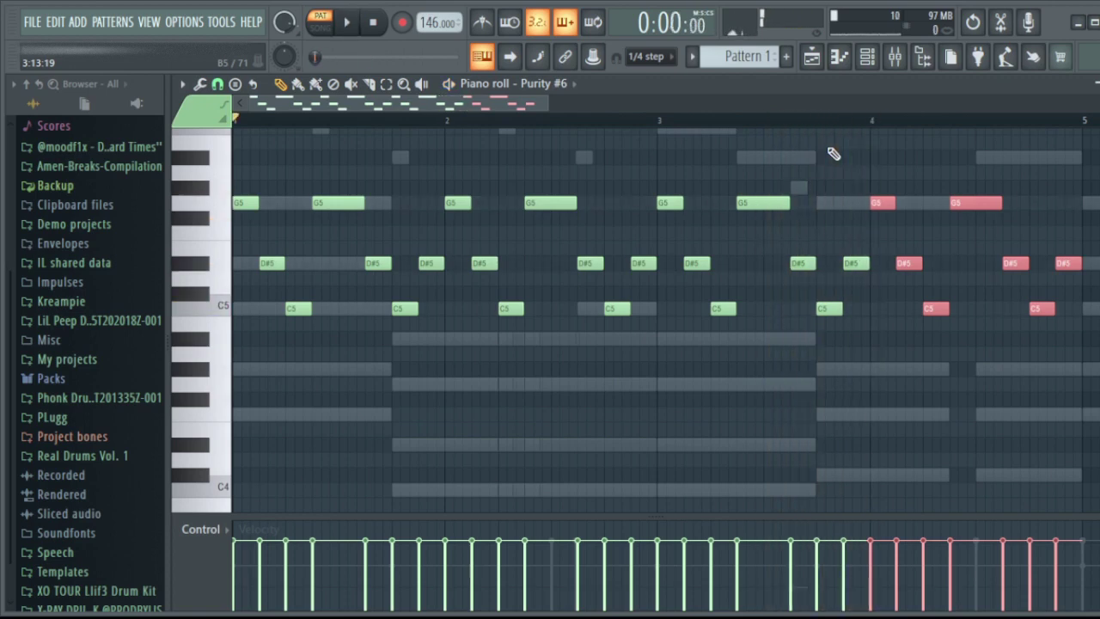
# Delete the D#5 note at the end of bar 3 and lengthen the preceding C5 to the start of bar 4.
pyautogui.click(786, 138)
pyautogui.click(785, 117)
pyautogui.press('space')
pyautogui.press('space')
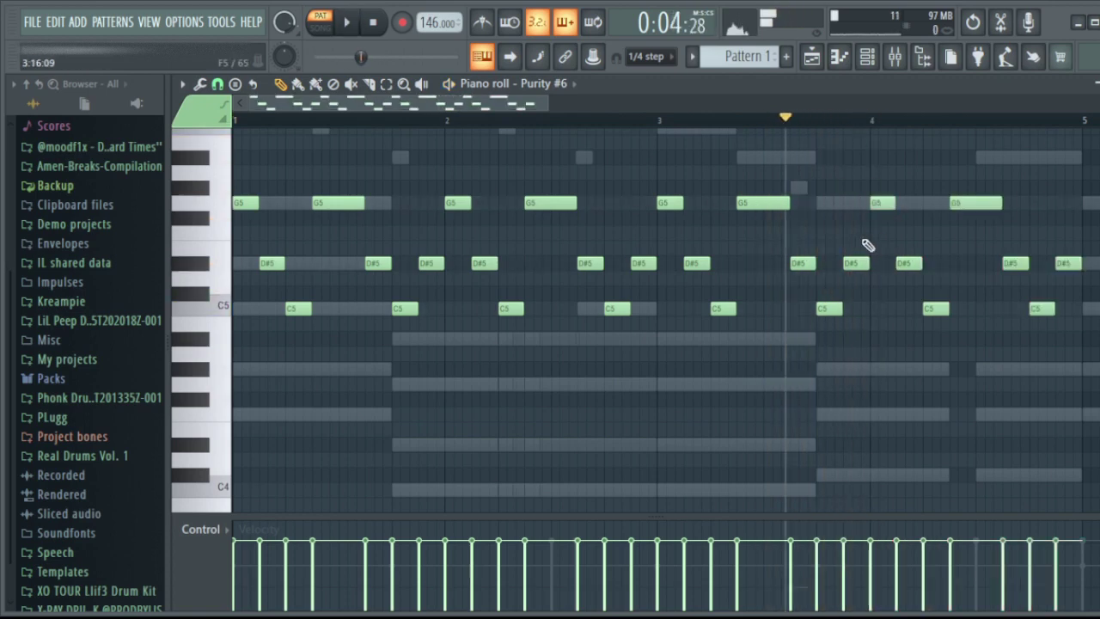
pyautogui.press('space')
pyautogui.press('space')
pyautogui.scroll(1, 640, 138)
pyautogui.press('space')
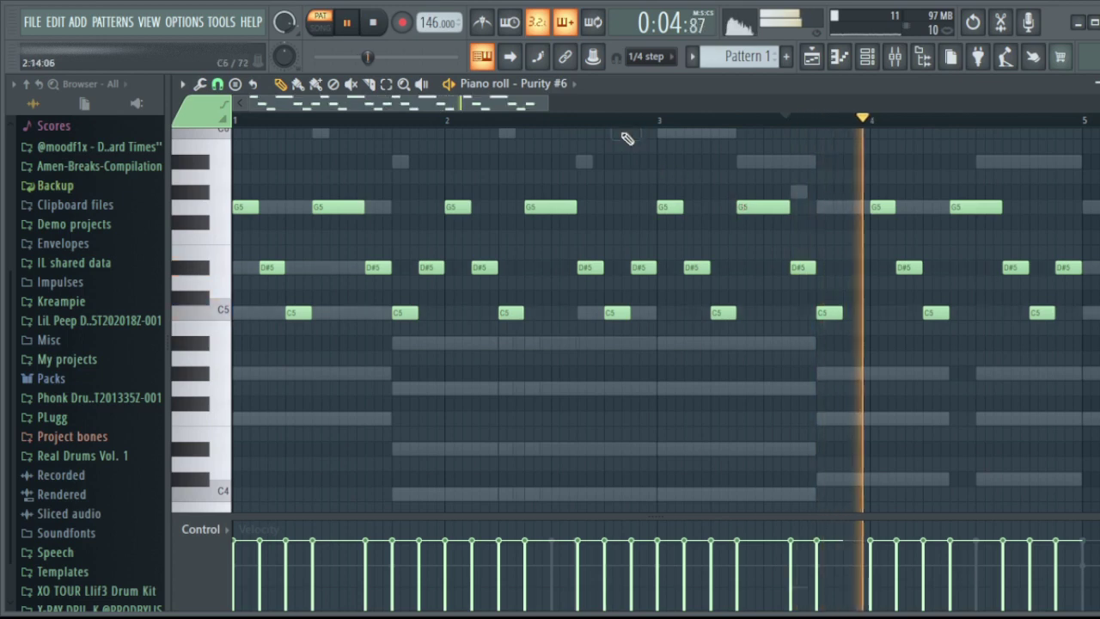
pyautogui.click(625, 119)
pyautogui.moveTo(842, 313); pyautogui.dragTo(870, 315)
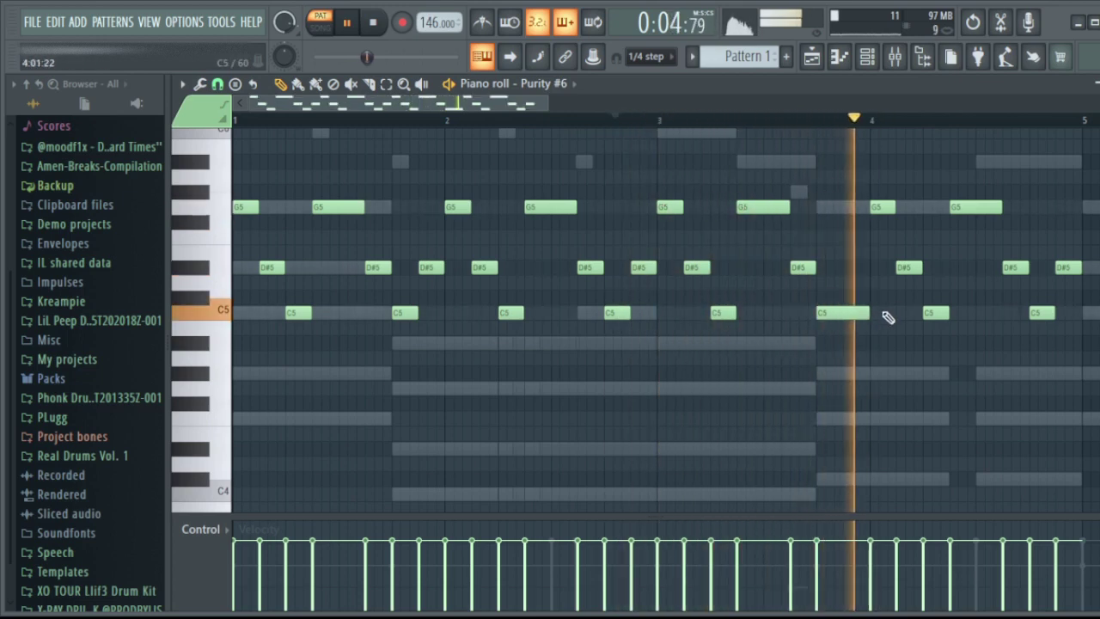
pyautogui.press('space')
# Try lowering all the bar 4 piano notes by 11 semitones and listen to the result.
pyautogui.moveTo(880, 184); pyautogui.dragTo(1087, 351)
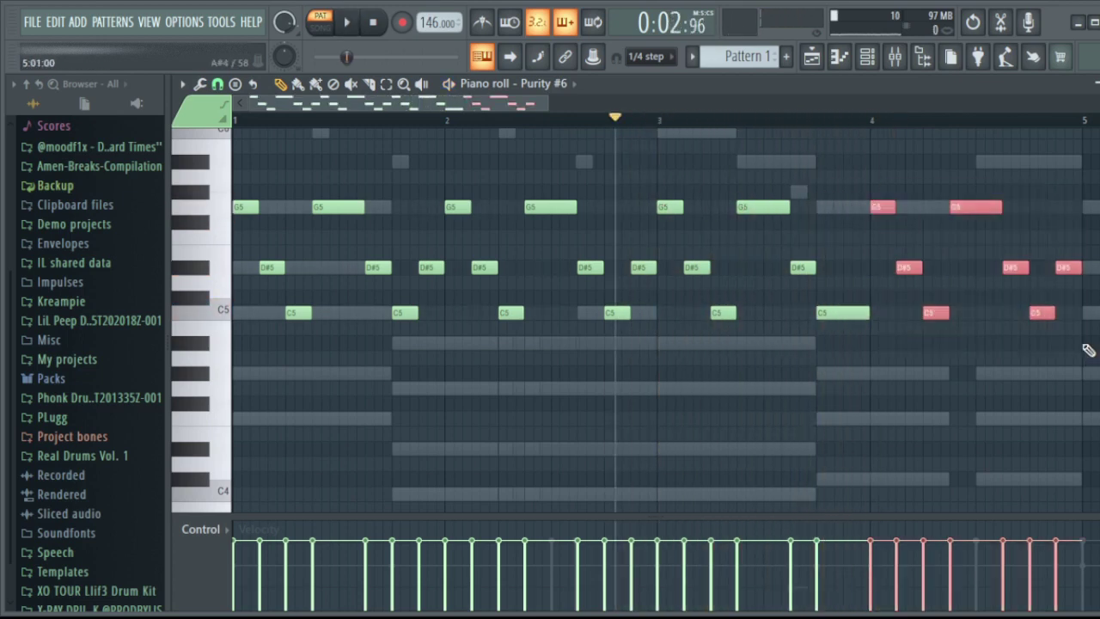
pyautogui.press('Down')
pyautogui.press('Down')
pyautogui.press('Down')
pyautogui.press('Down')
pyautogui.press('Down')
pyautogui.press('Down')
pyautogui.press('Down')
pyautogui.press('Down')
pyautogui.press('Down')
pyautogui.press('Down')
pyautogui.press('Down')
pyautogui.press('space')
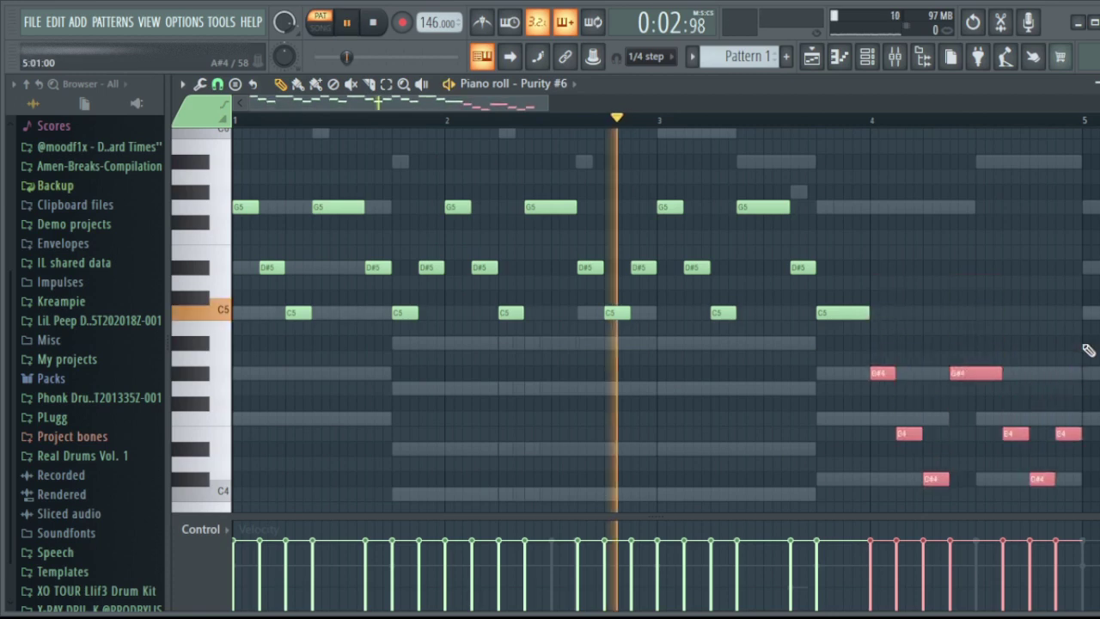
pyautogui.scroll(-5, 640, 129)
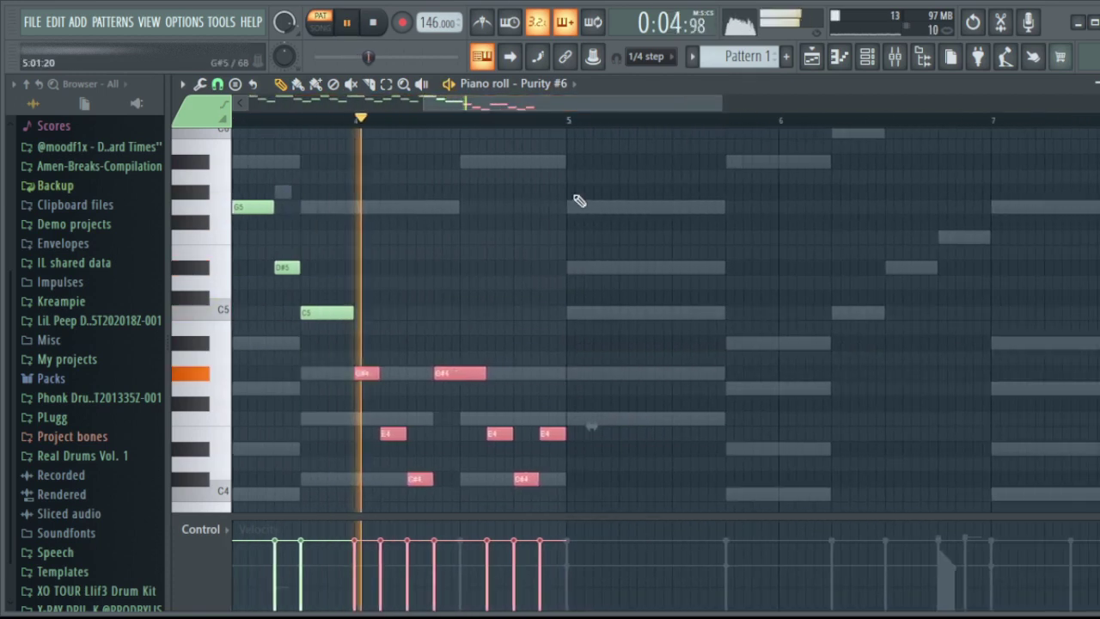
pyautogui.press('space')
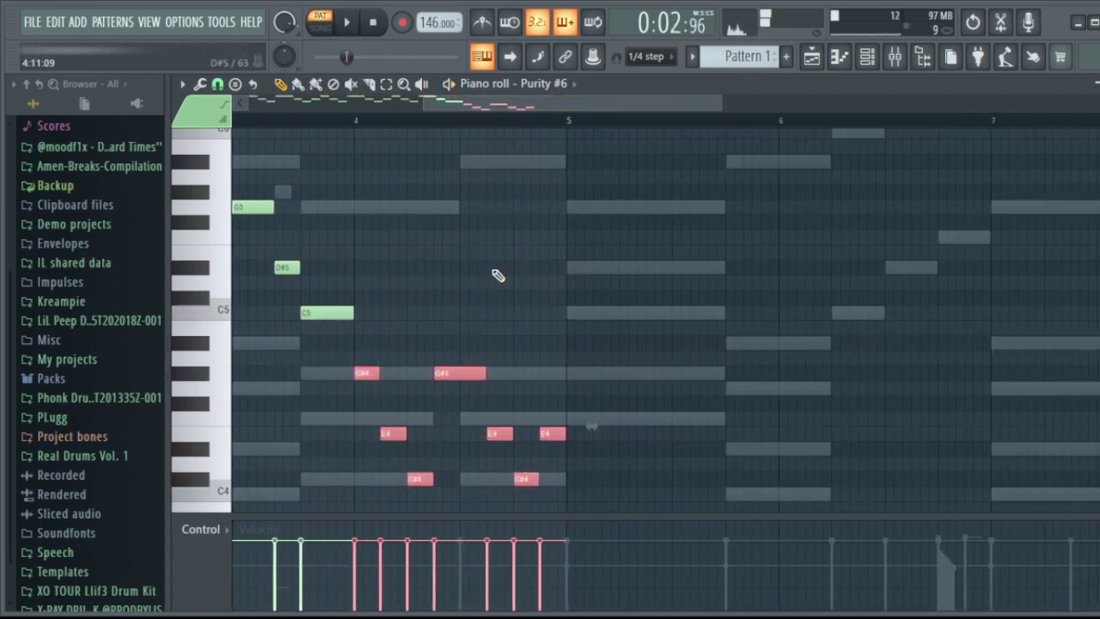
# Raise the selected bar 4 notes by 11 semitones back to their original pitch.
pyautogui.press('Up')
pyautogui.press('Up')
pyautogui.press('Up')
pyautogui.press('Up')
pyautogui.press('Up')
pyautogui.press('Up')
pyautogui.press('Up')
pyautogui.press('Up')
pyautogui.press('Up')
pyautogui.press('Up')
pyautogui.press('Up')
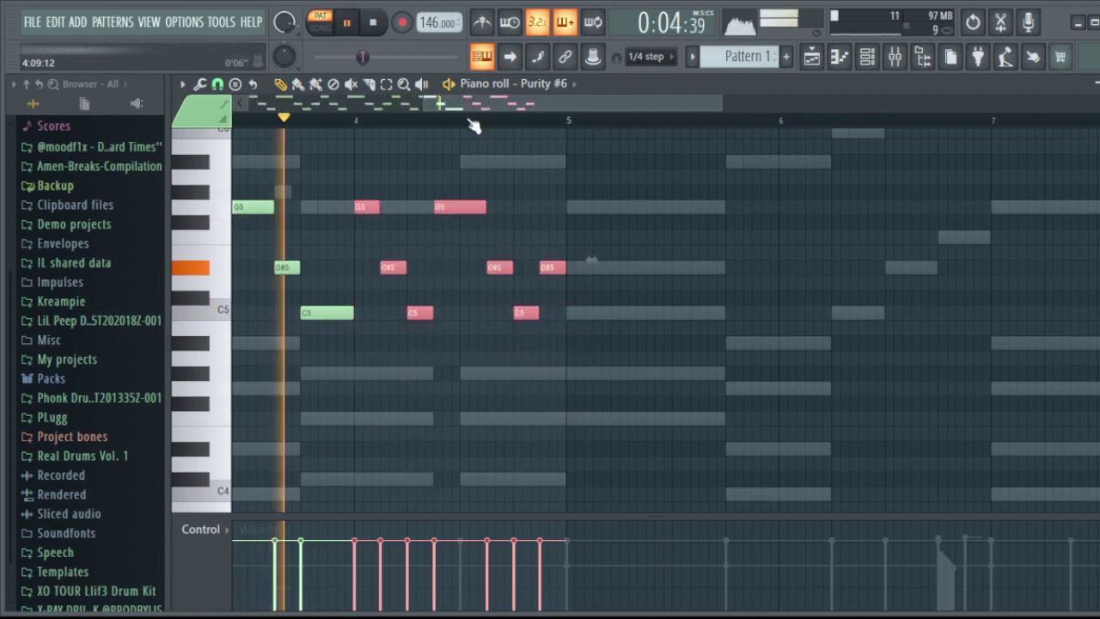
# Audition the bar 4 notes one and two semitones lower, and return them to their original pitch.
pyautogui.press('space')
pyautogui.press('Down')
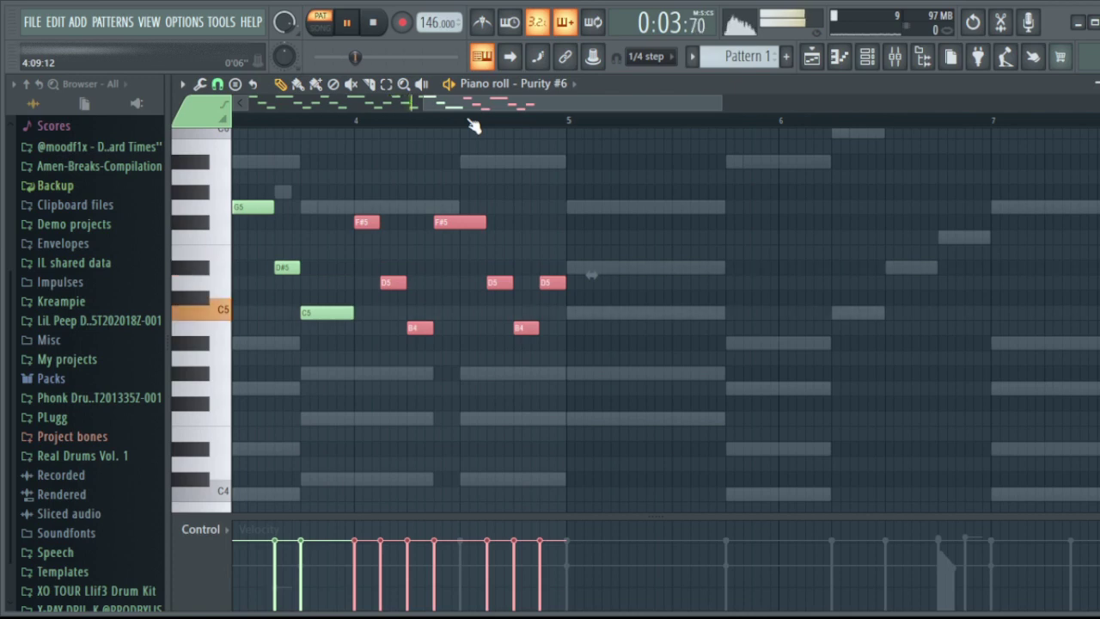
pyautogui.press('Down')
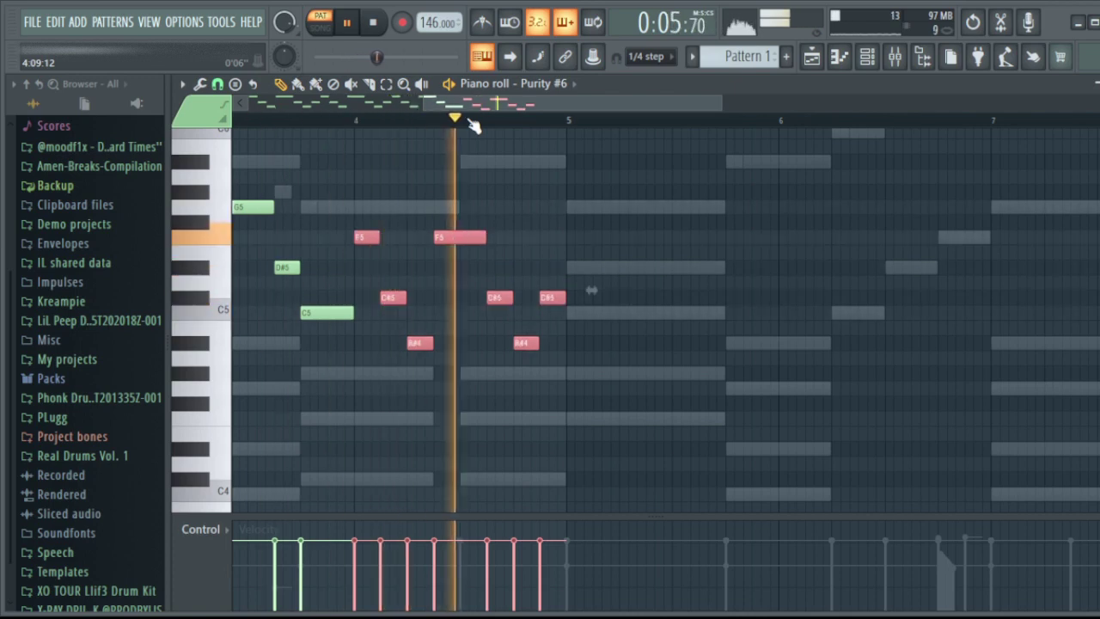
pyautogui.press('space')
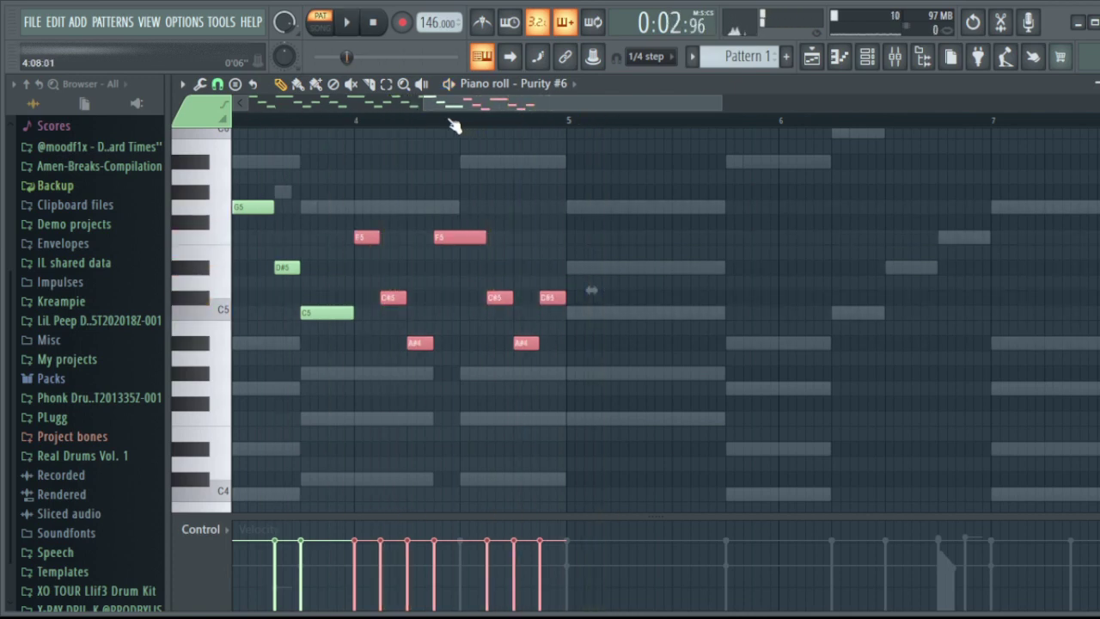
pyautogui.scroll(-4, 454, 126)
pyautogui.press('space')
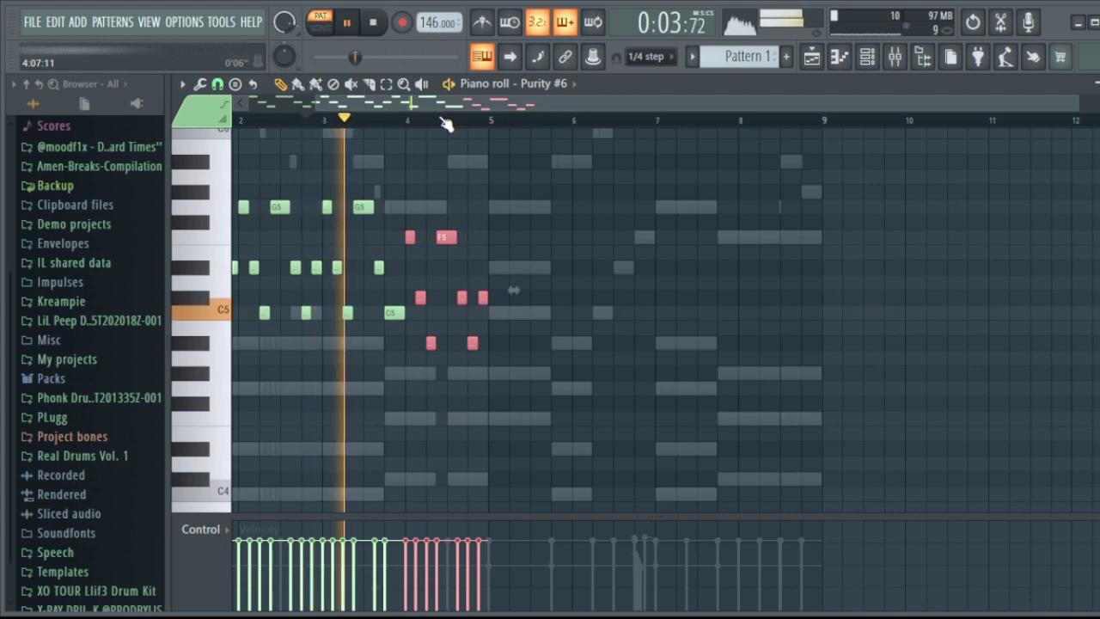
pyautogui.press('Up')
pyautogui.press('Up')
# Duplicate the complete four-bar piano line into bars 5 to 8 and clear the selection.
pyautogui.moveTo(542, 140); pyautogui.dragTo(129, 353)
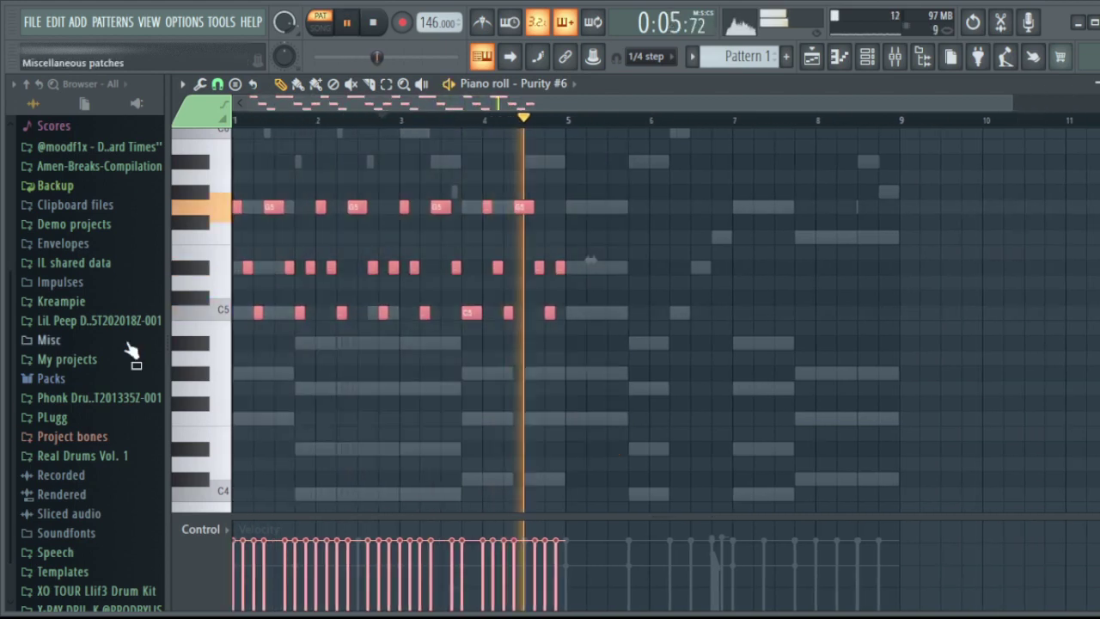
pyautogui.hotkey('ctrl', 'b')
pyautogui.scroll(-1, 695, 123)
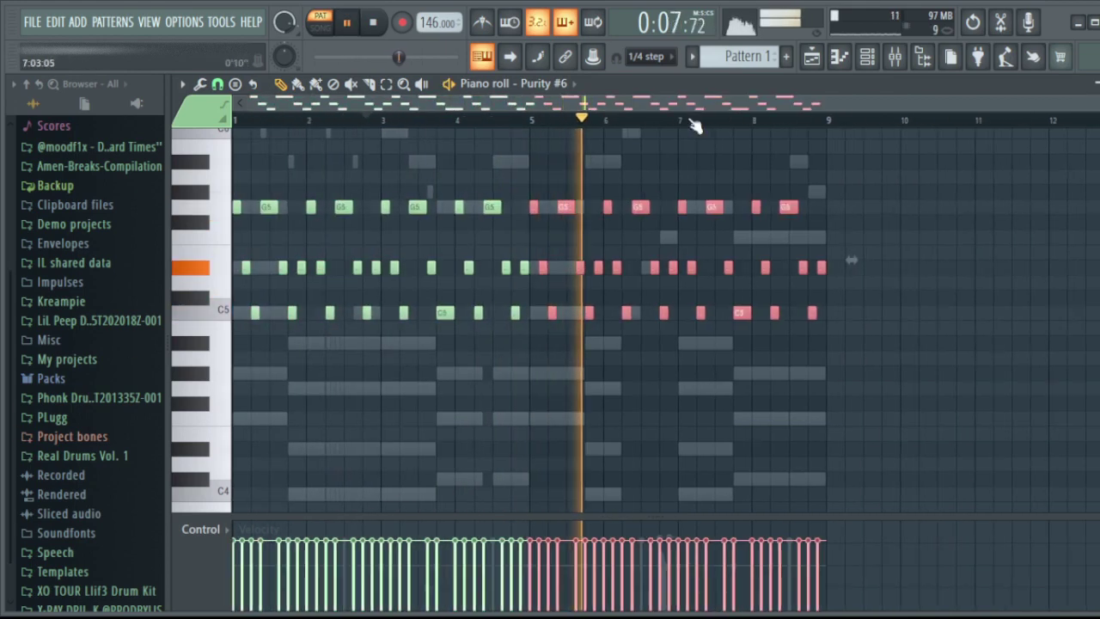
pyautogui.hotkey('ctrl', 'd')
pyautogui.scroll(2, 857, 300)
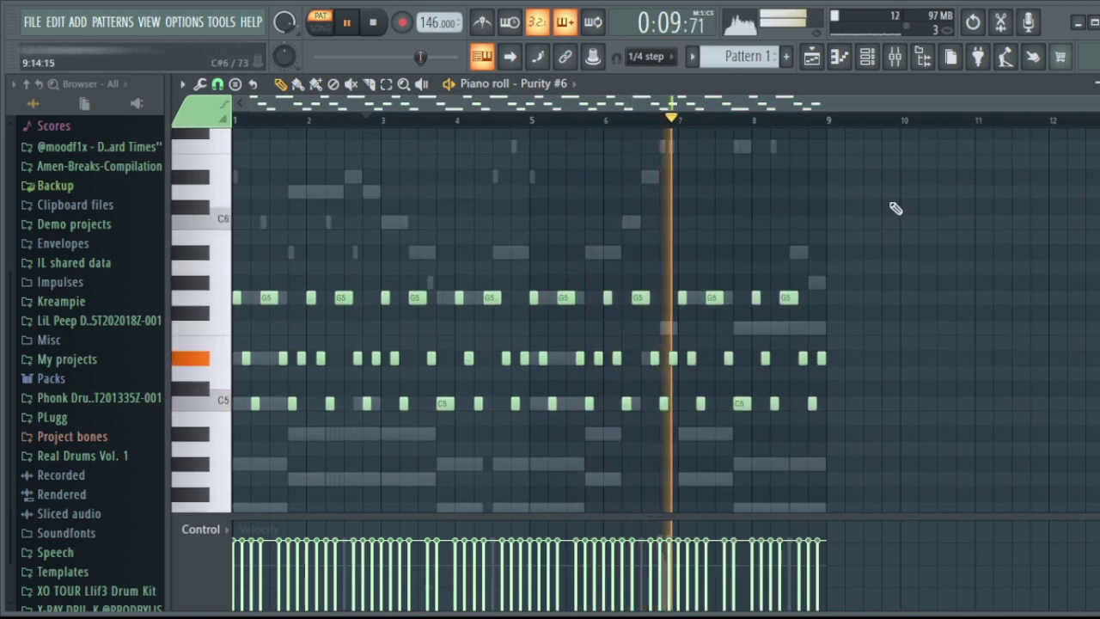
# Raise the whole eight-bar piano line by one octave.
pyautogui.hotkey('ctrl', 'a')
pyautogui.hotkey('ctrl', 'Up')
pyautogui.scroll(1, 903, 202)
pyautogui.scroll(1, 915, 192)
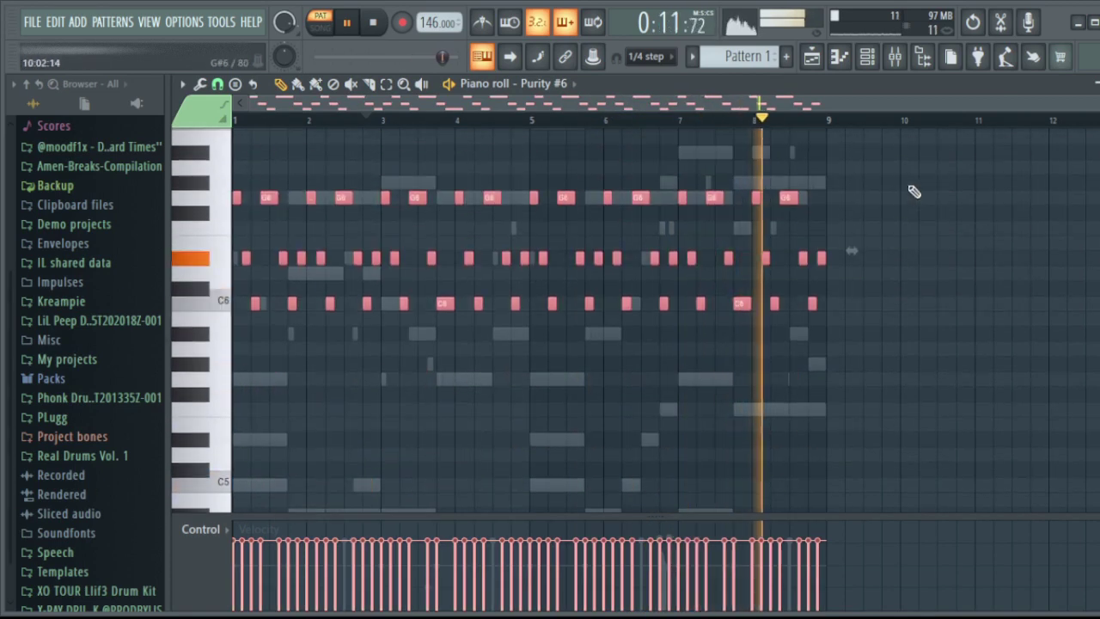
# Select all six Purity channels and route them to separate mixer tracks 1 to 6.
pyautogui.click(894, 58)
pyautogui.click(867, 57)
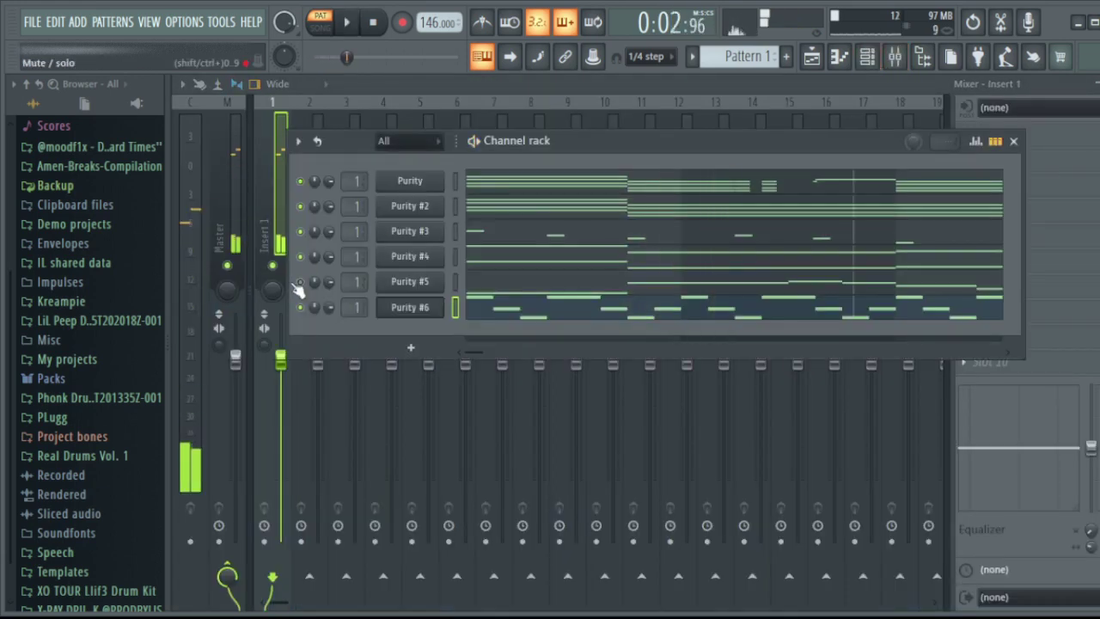
pyautogui.moveTo(456, 181); pyautogui.dragTo(450, 256)
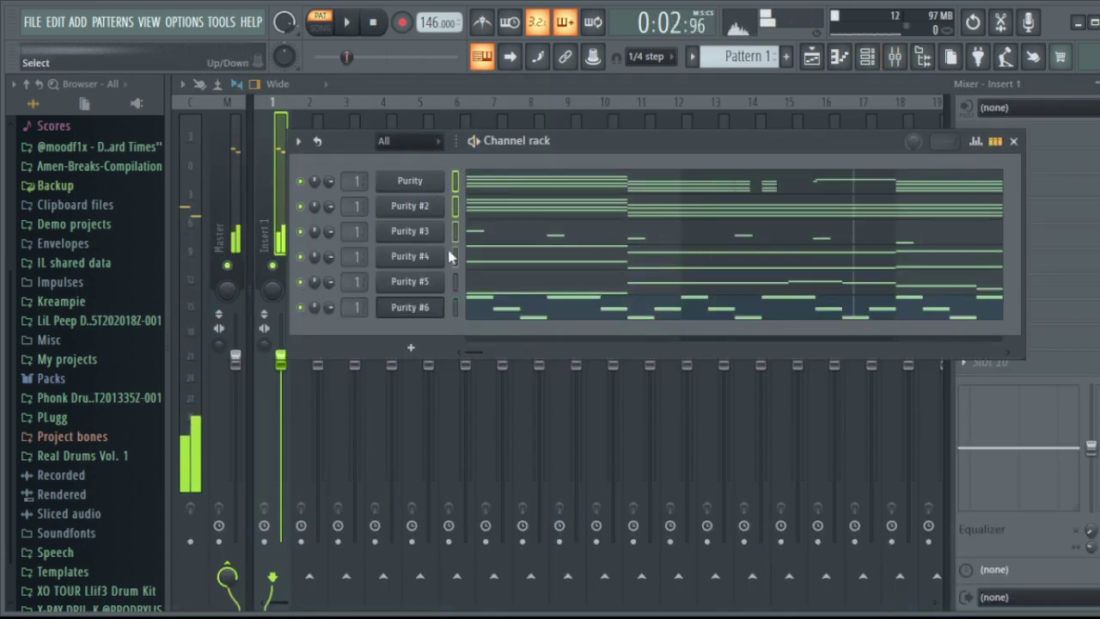
pyautogui.click(318, 114)
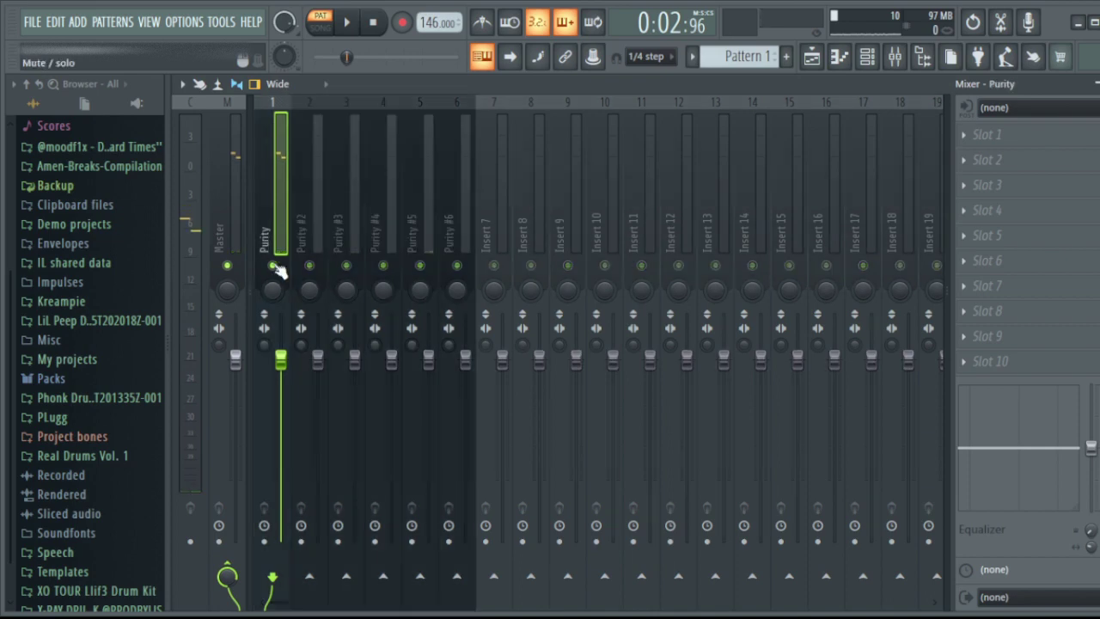
# Add Fruity Reeverb 2 to the soloed first Purity track at 34% mix, and cut its low EQ band by 18 dB at 66 Hz.
pyautogui.press('space')
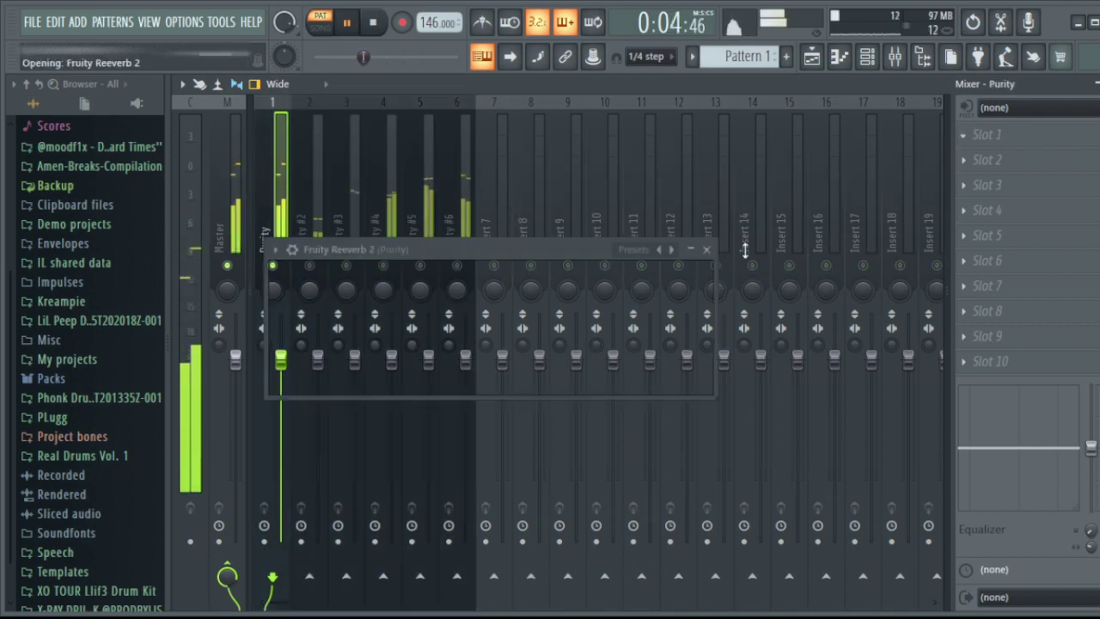
pyautogui.press('Escape')
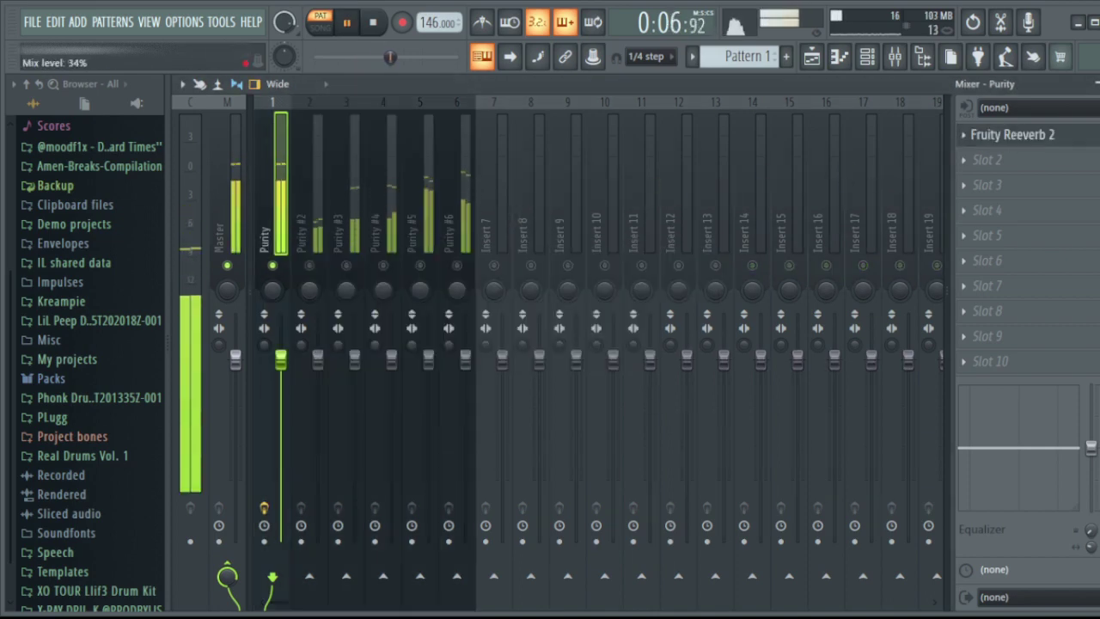
pyautogui.click(1072, 140)
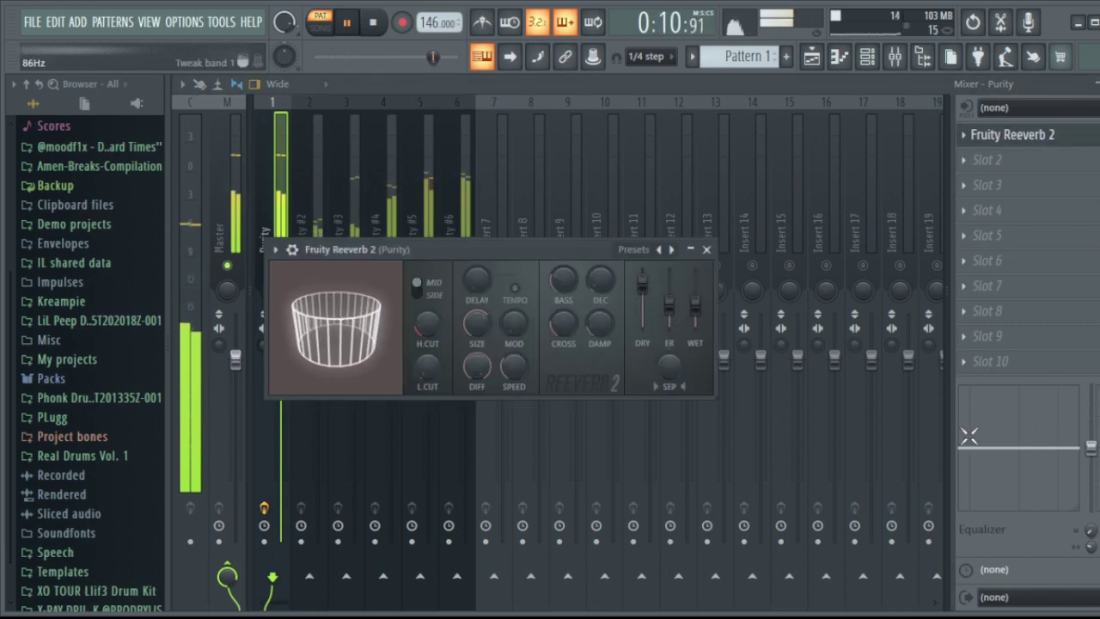
pyautogui.click(1002, 145)
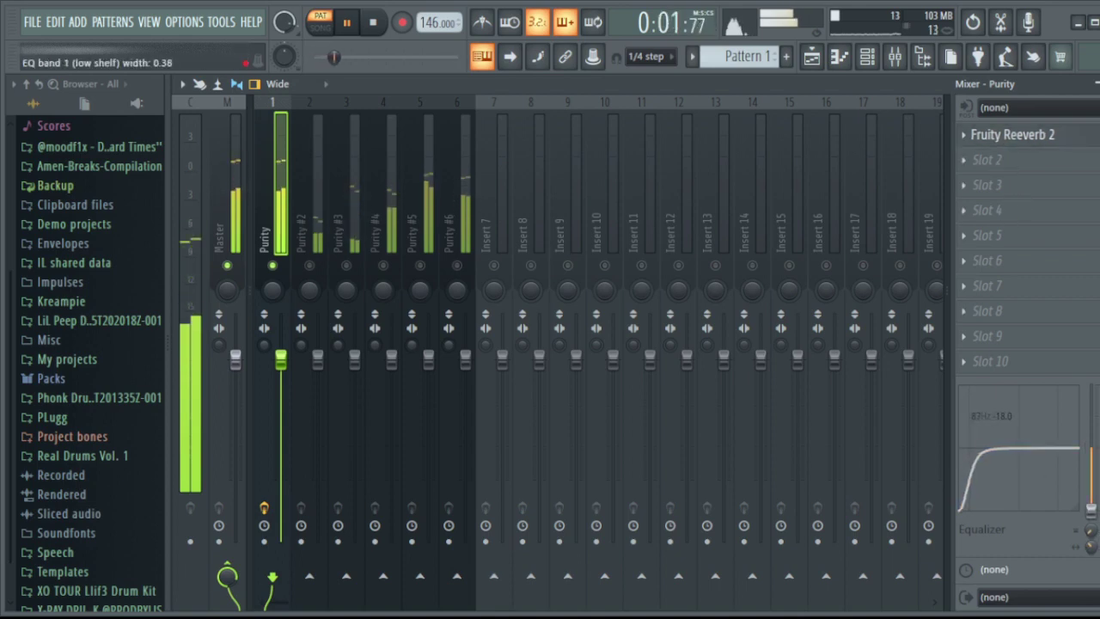
pyautogui.moveTo(1090, 531); pyautogui.dragTo(1090, 515)
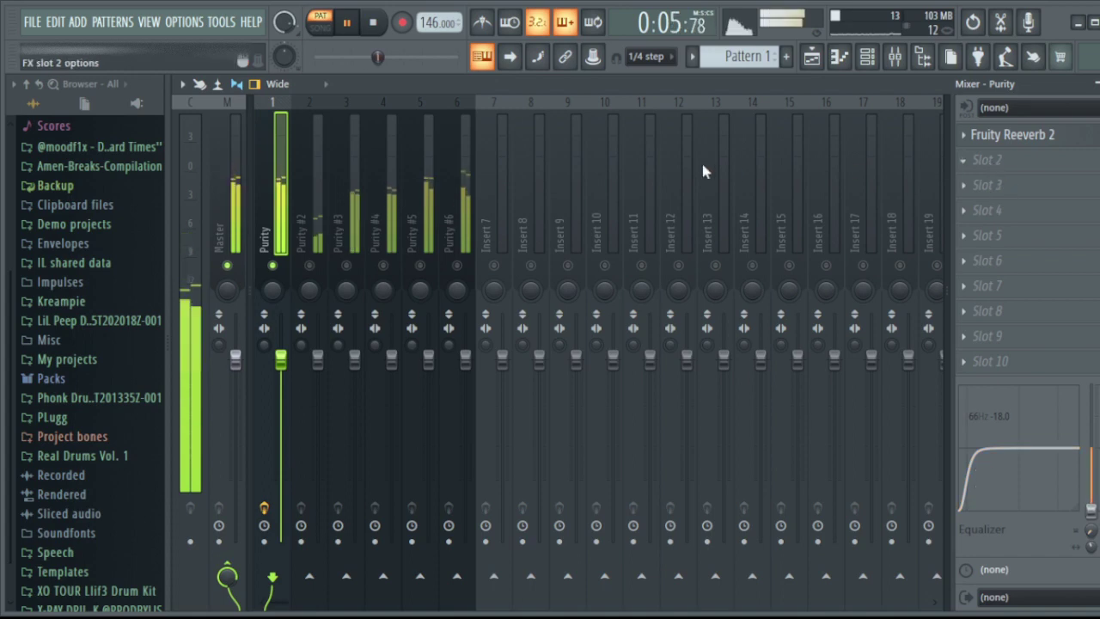
# Add Fruity Chorus and Fruity delay 2 to the first Purity track, with the delay mixed in at 8%.
pyautogui.click(988, 160)
pyautogui.click(1002, 160)
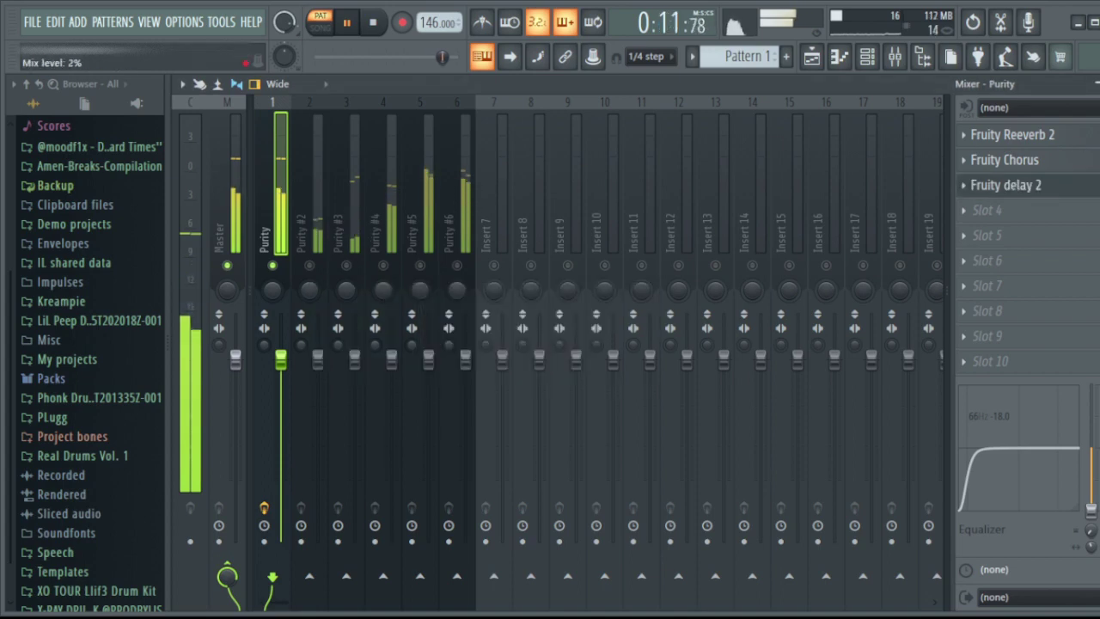
pyautogui.click(1026, 187)
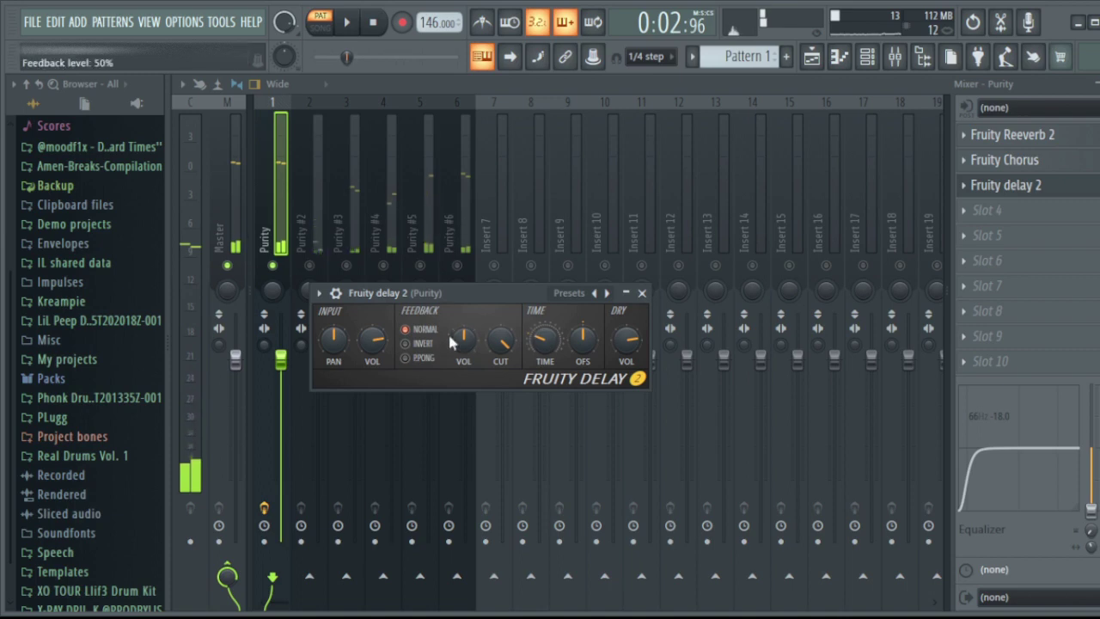
pyautogui.click(1025, 185)
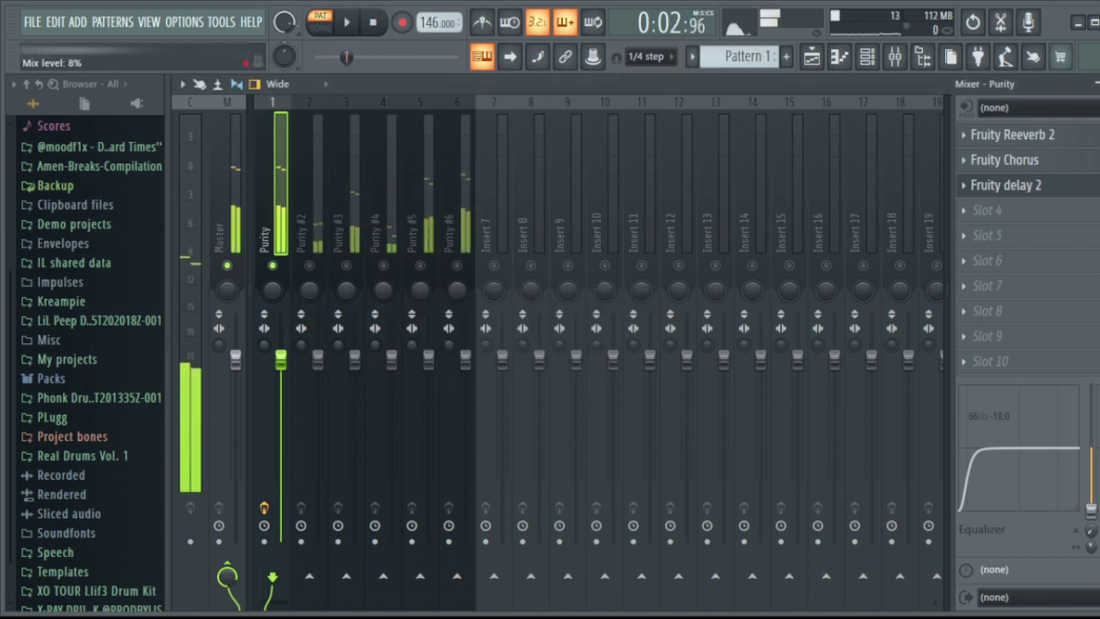
# Add Gross Beat in slot 4 and bend the last half beat of its time envelope slightly downward, checking it in playback.
pyautogui.press('space')
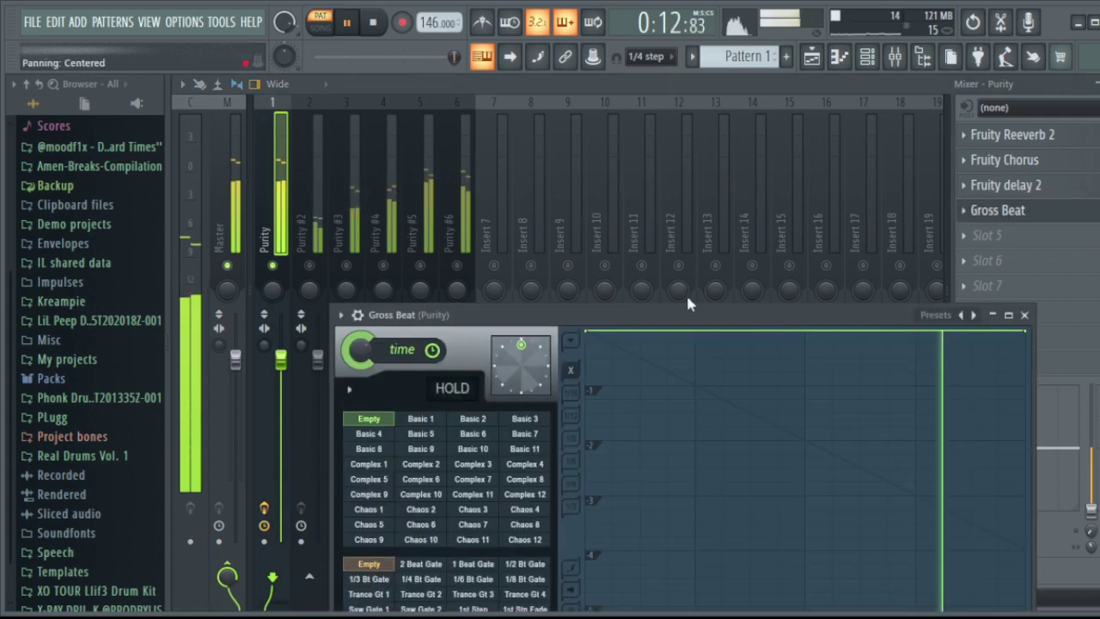
pyautogui.moveTo(689, 268); pyautogui.dragTo(652, 172)
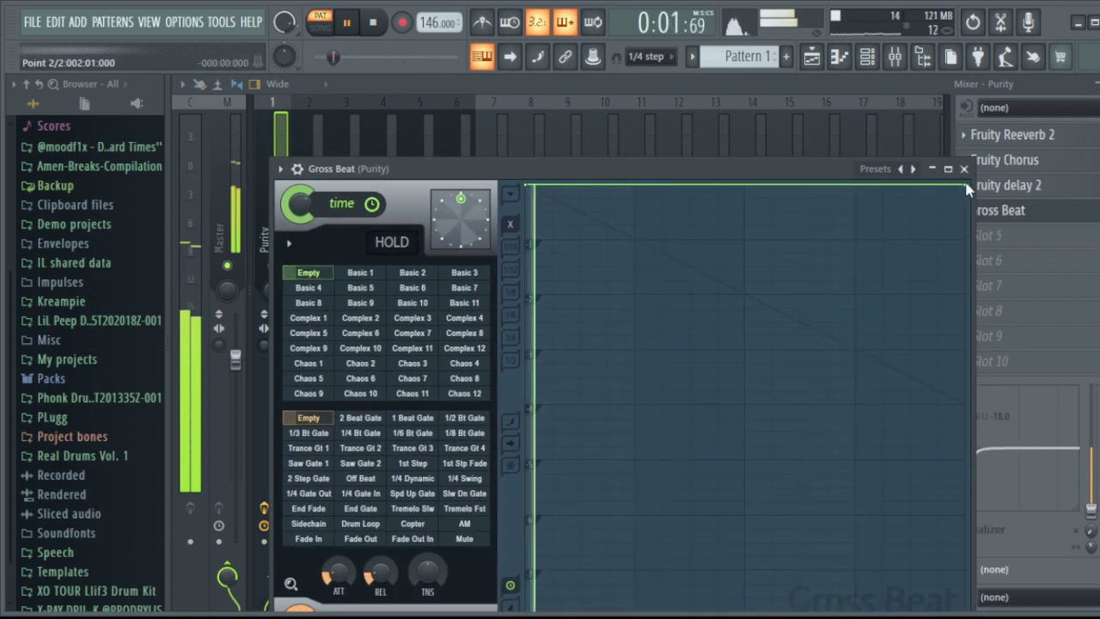
pyautogui.press('space')
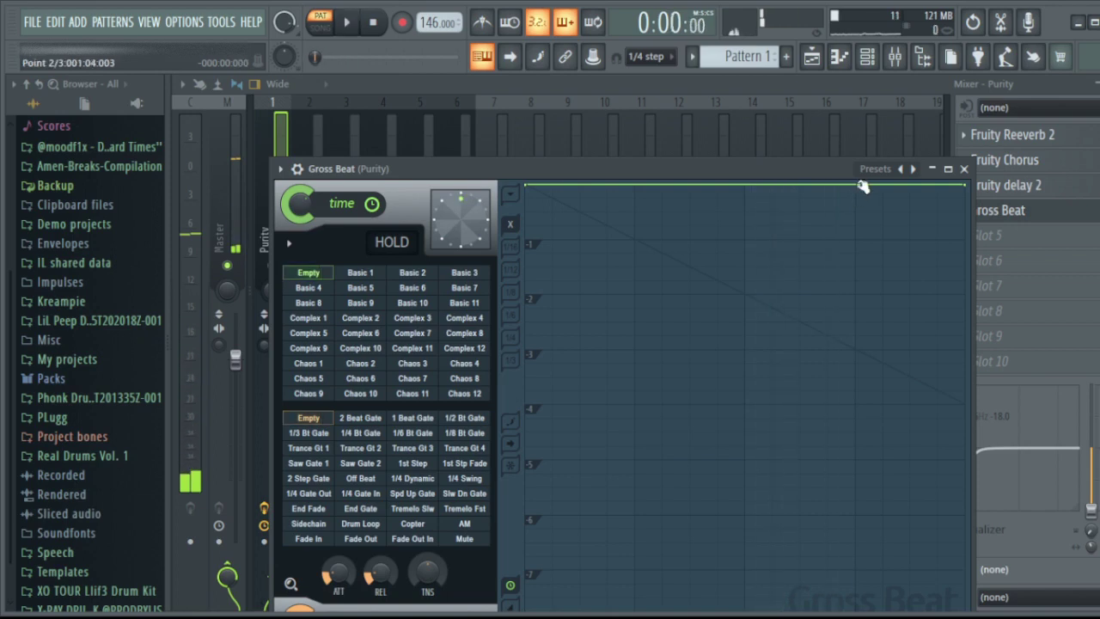
pyautogui.moveTo(863, 186); pyautogui.dragTo(900, 177)
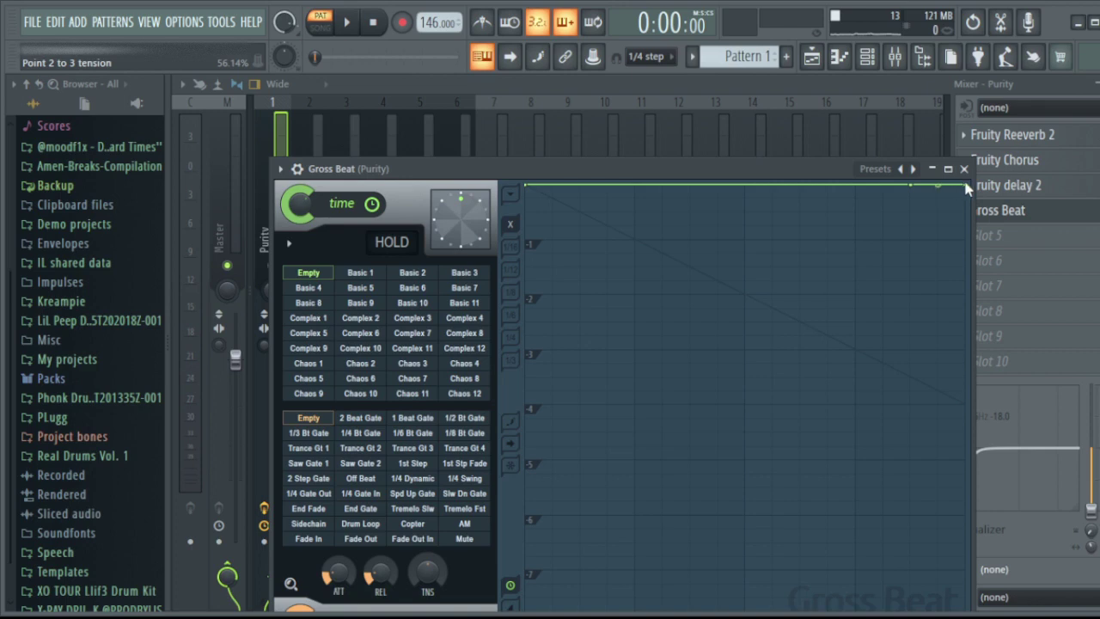
pyautogui.press('space')
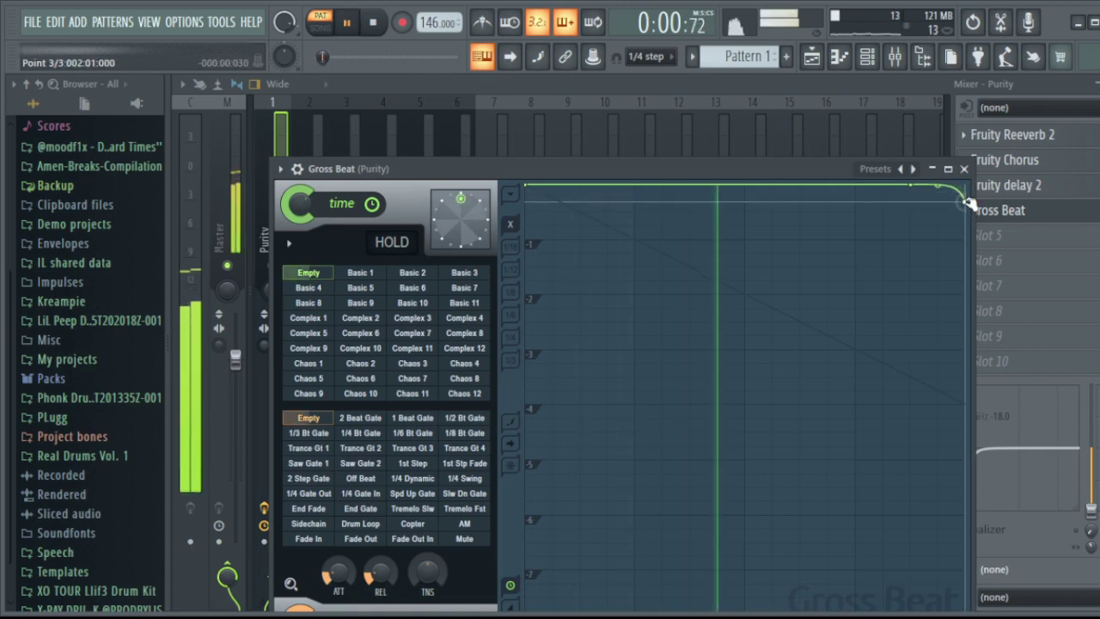
pyautogui.press('space')
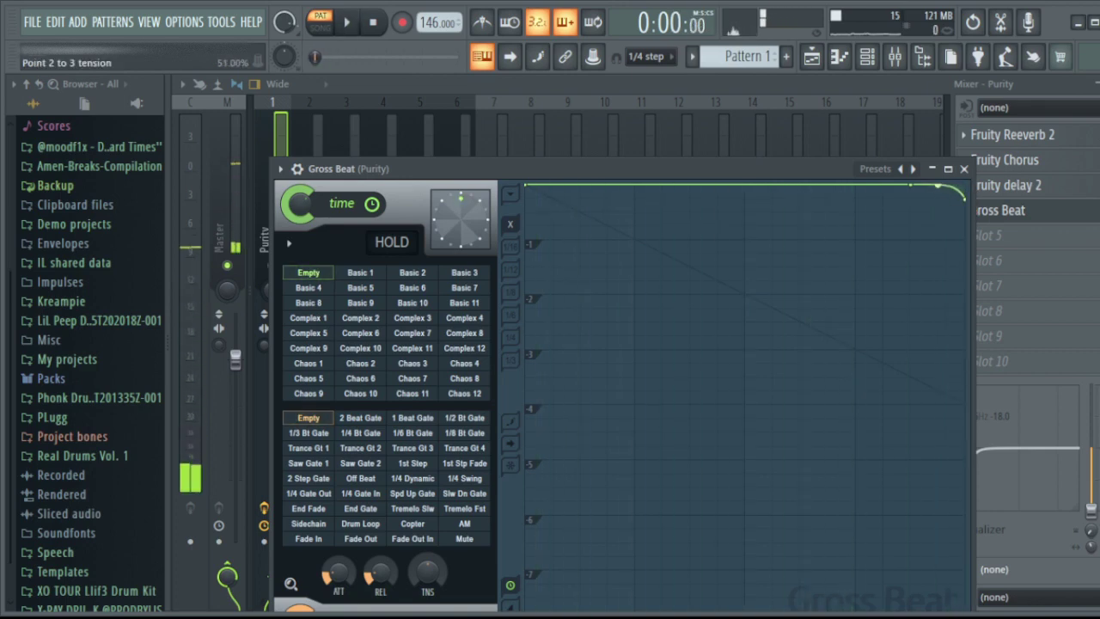
pyautogui.press('space')
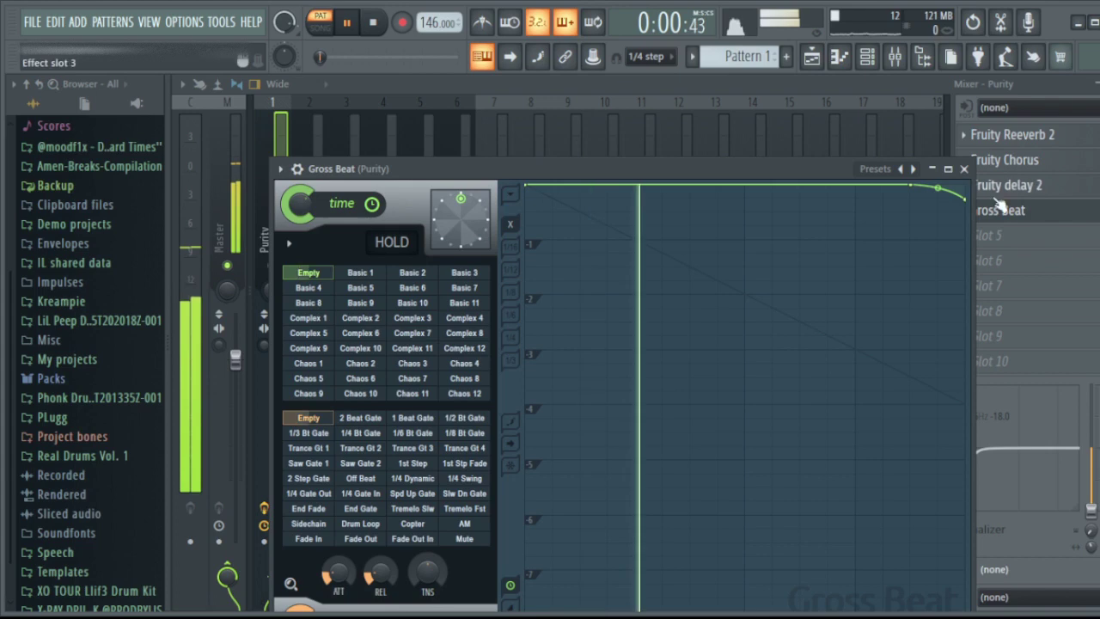
# Create an automation clip for Gross Beat's mix level on playlist track 3, and place Pattern 1 at bar 1 on track 1.
pyautogui.click(965, 170)
pyautogui.press('space')
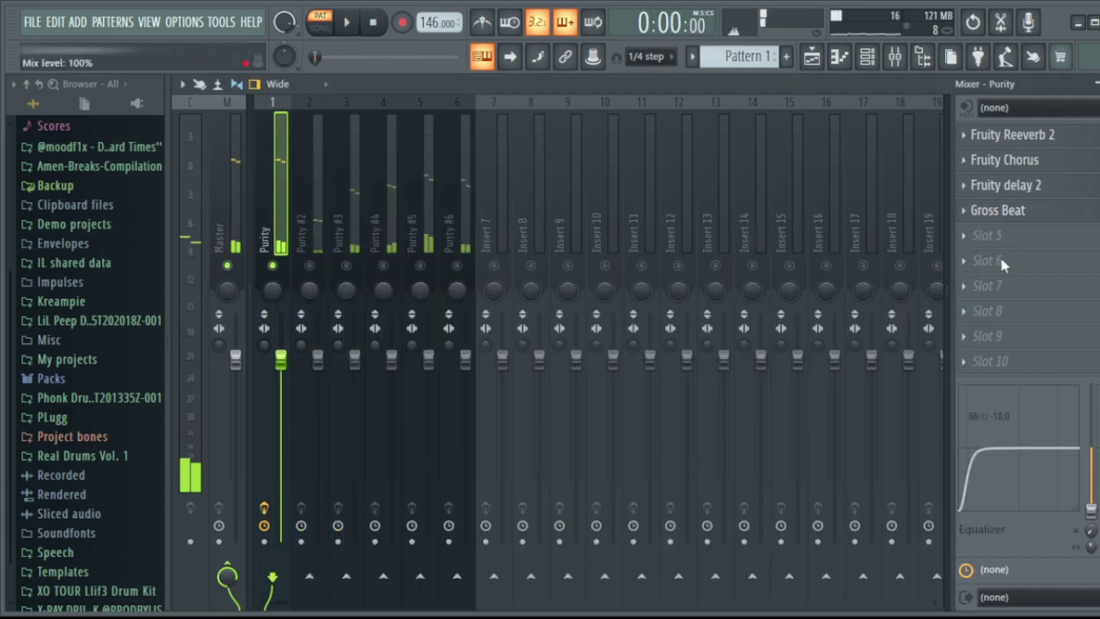
pyautogui.click(819, 60)
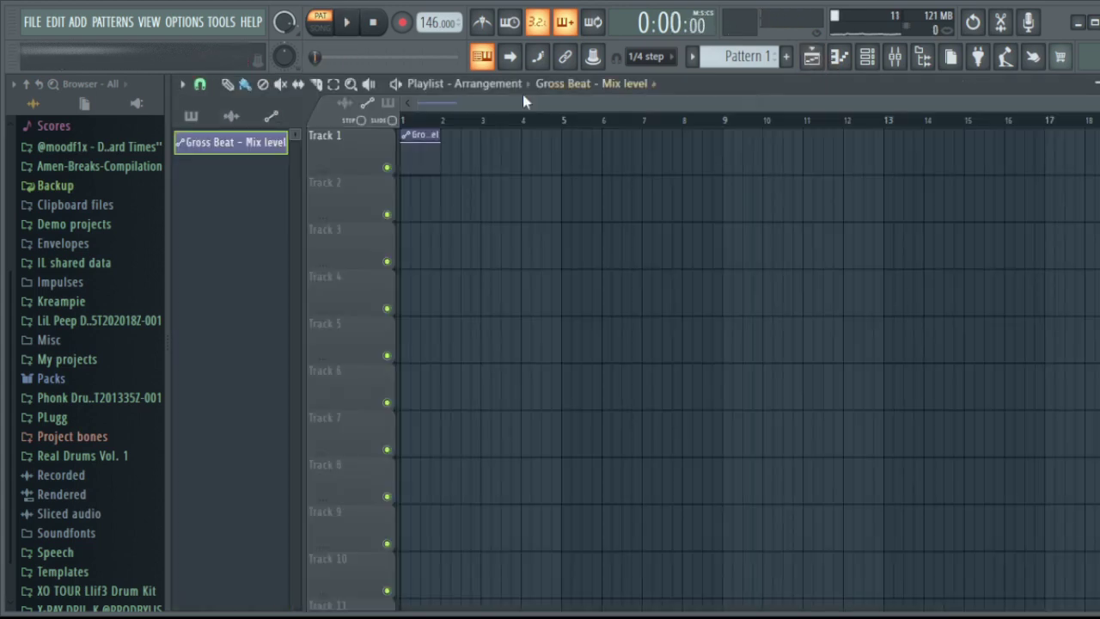
pyautogui.click(195, 116)
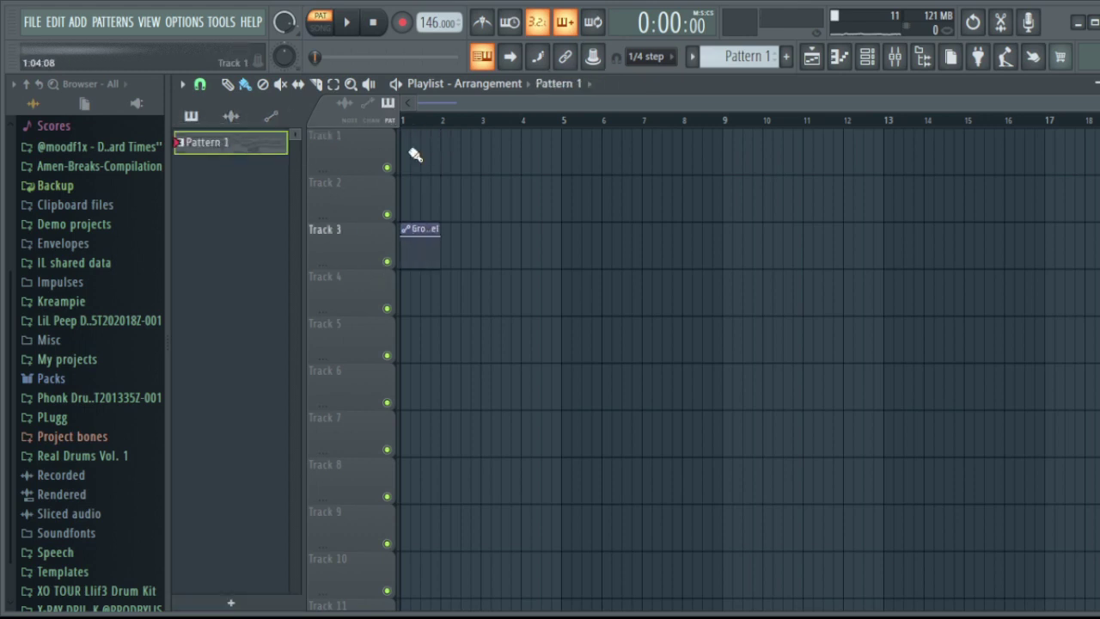
pyautogui.click(418, 152)
pyautogui.scroll(4, 431, 114)
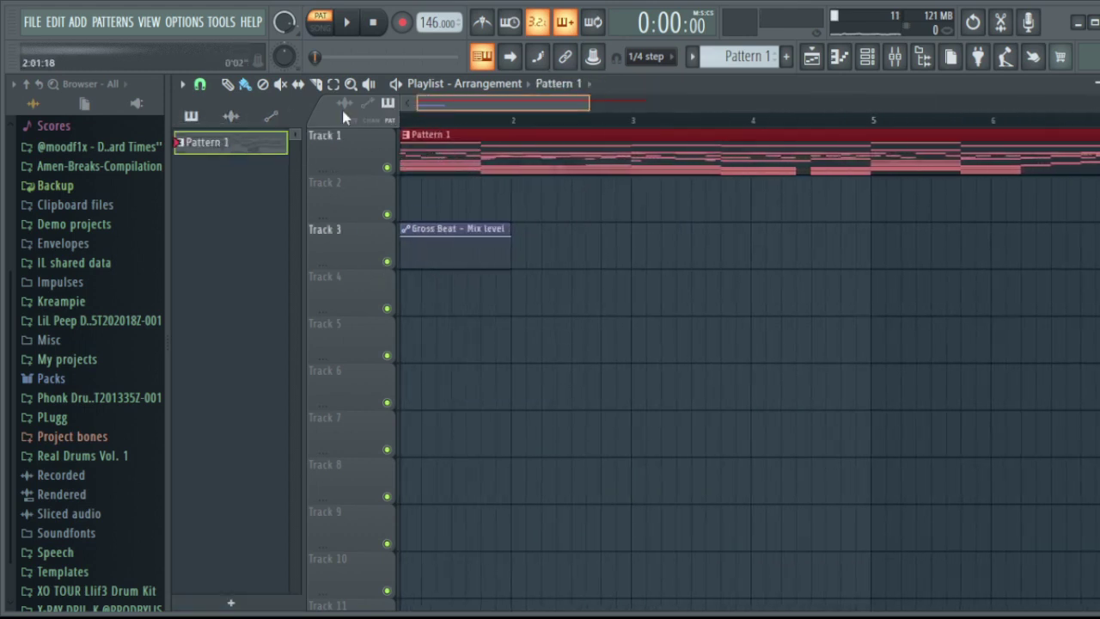
# Enable song mode, drop the start of the Gross Beat mix automation to 0%, and lengthen its clip to two bars.
pyautogui.press('space')
pyautogui.moveTo(401, 262); pyautogui.dragTo(499, 283)
pyautogui.click(319, 27)
pyautogui.press('space')
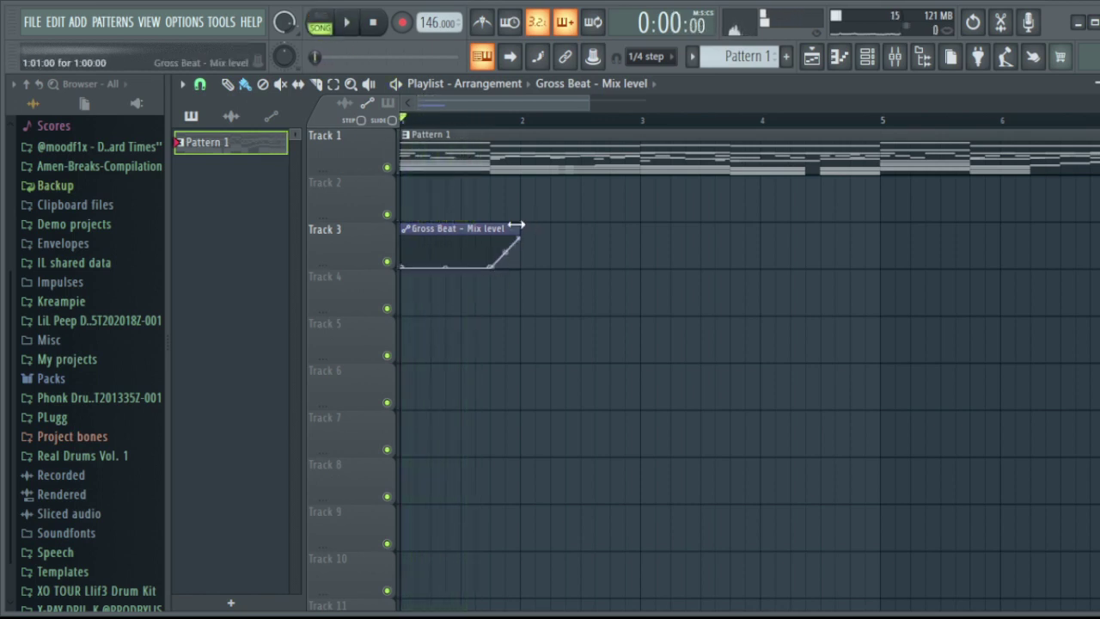
pyautogui.moveTo(516, 226); pyautogui.dragTo(634, 233)
pyautogui.press('space')
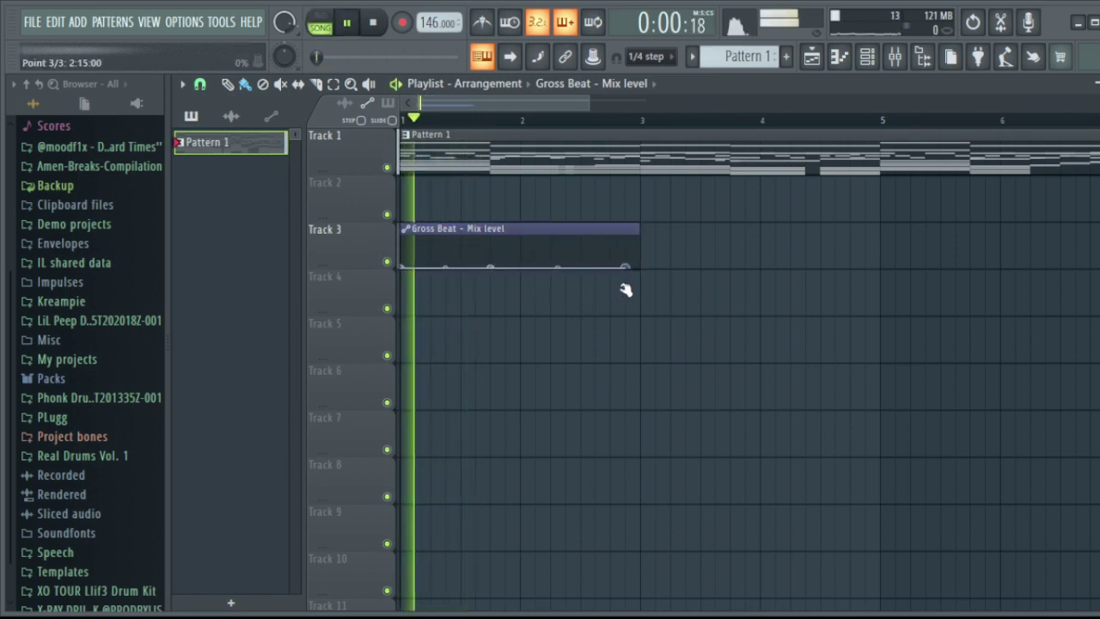
# Shape a brief high pulse near the end of bar 2 in the Gross Beat mix automation, with the level at zero around it.
pyautogui.moveTo(638, 228); pyautogui.dragTo(661, 229)
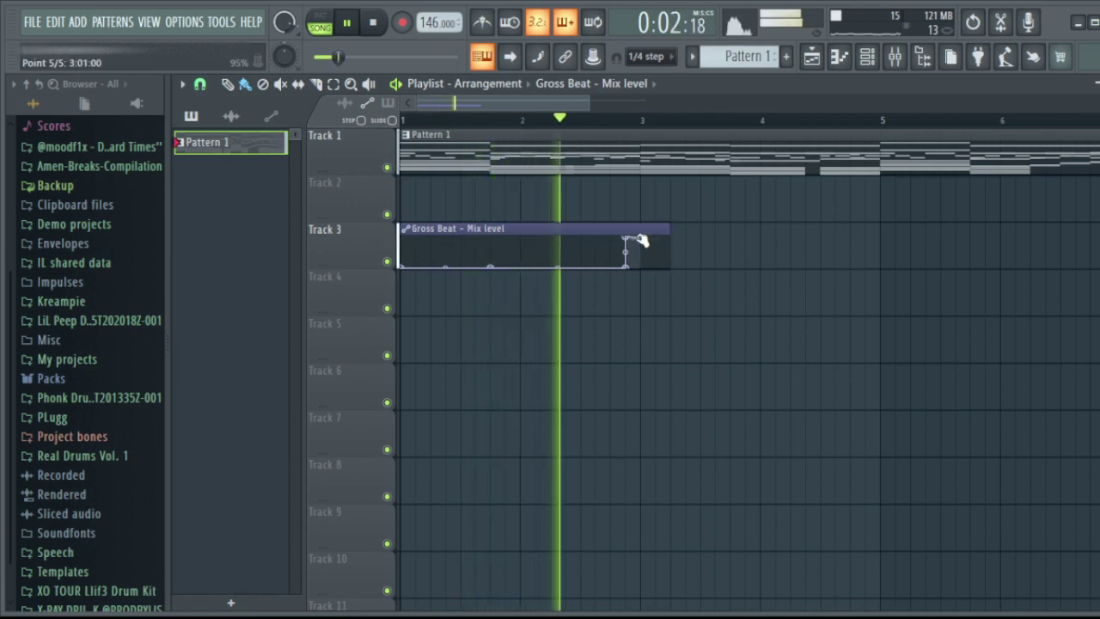
pyautogui.click(639, 263)
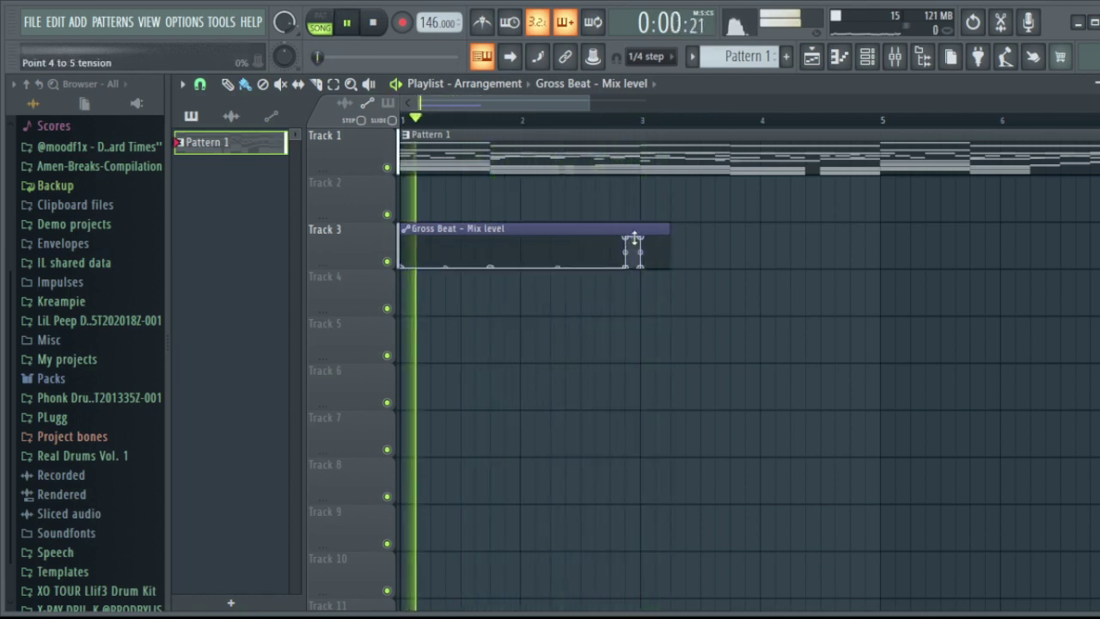
pyautogui.moveTo(631, 261)
pyautogui.mouseDown()
pyautogui.moveTo(616, 270)
pyautogui.moveTo(609, 234)
pyautogui.moveTo(643, 253)
pyautogui.moveTo(644, 269)
pyautogui.mouseUp()
pyautogui.press('space')
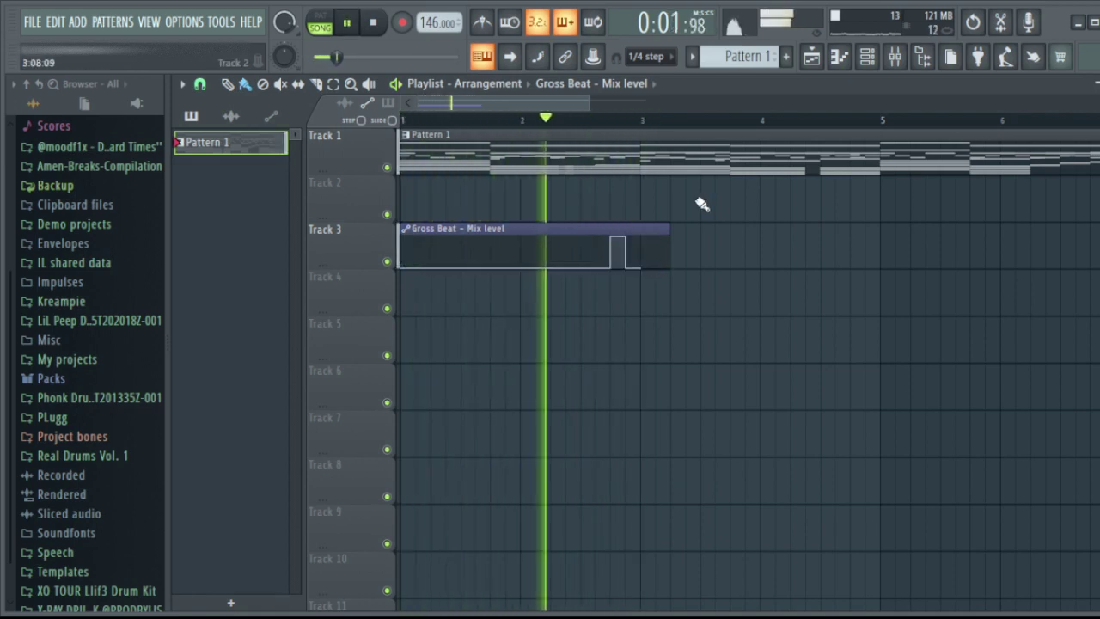
pyautogui.press('space')
# Reshape Gross Beat's time envelope so it bends downward from beat 4 to the bar's end and snaps back to zero there.
pyautogui.click(895, 56)
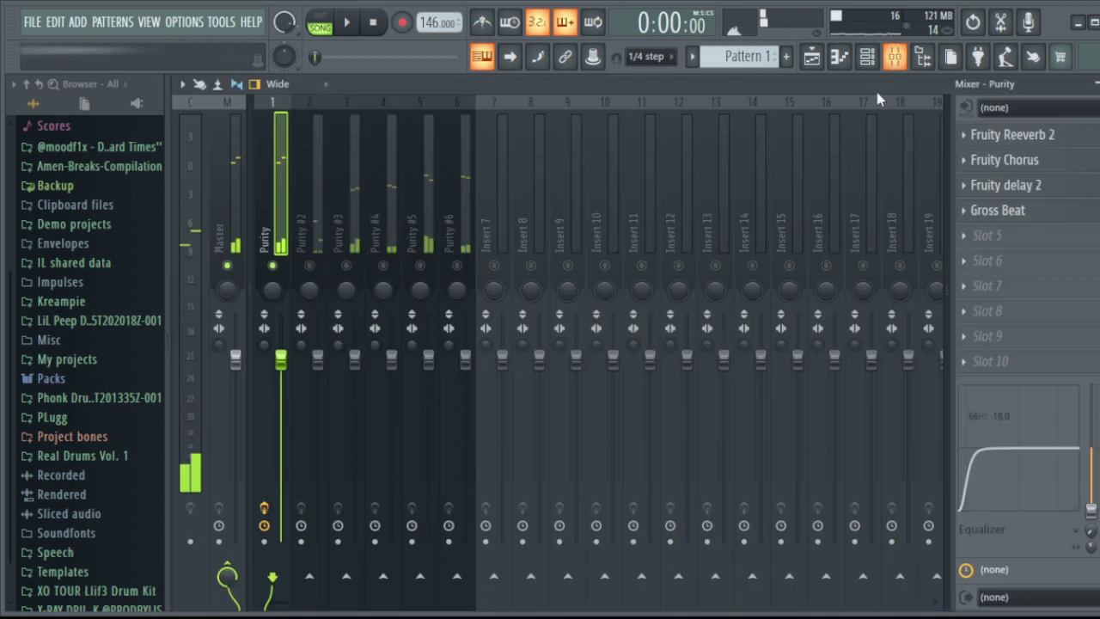
pyautogui.click(1003, 217)
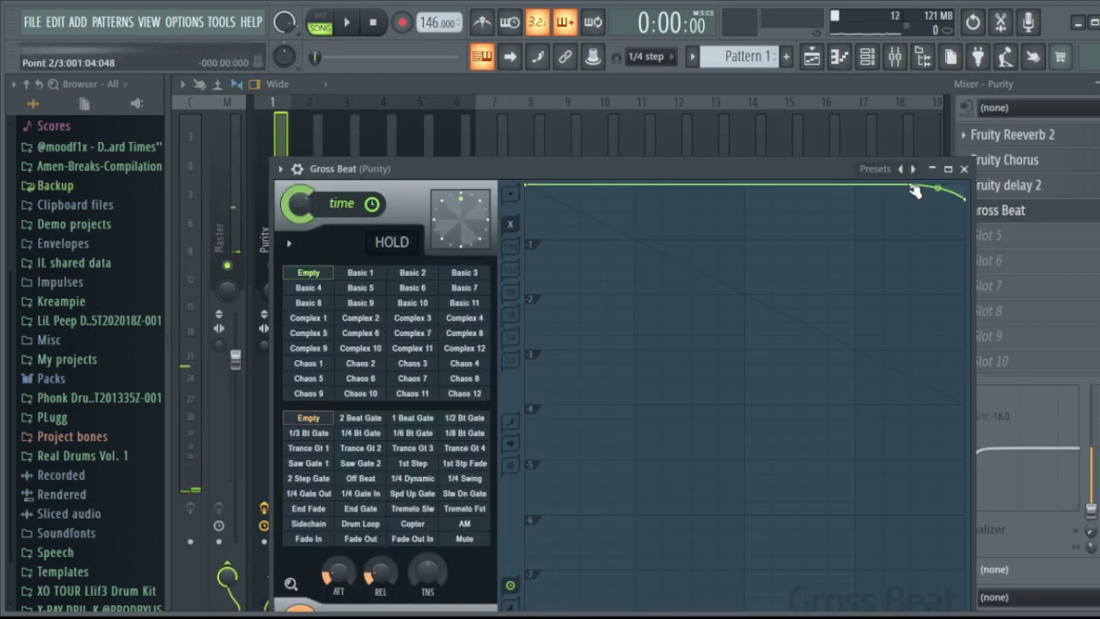
pyautogui.moveTo(914, 187); pyautogui.dragTo(860, 183)
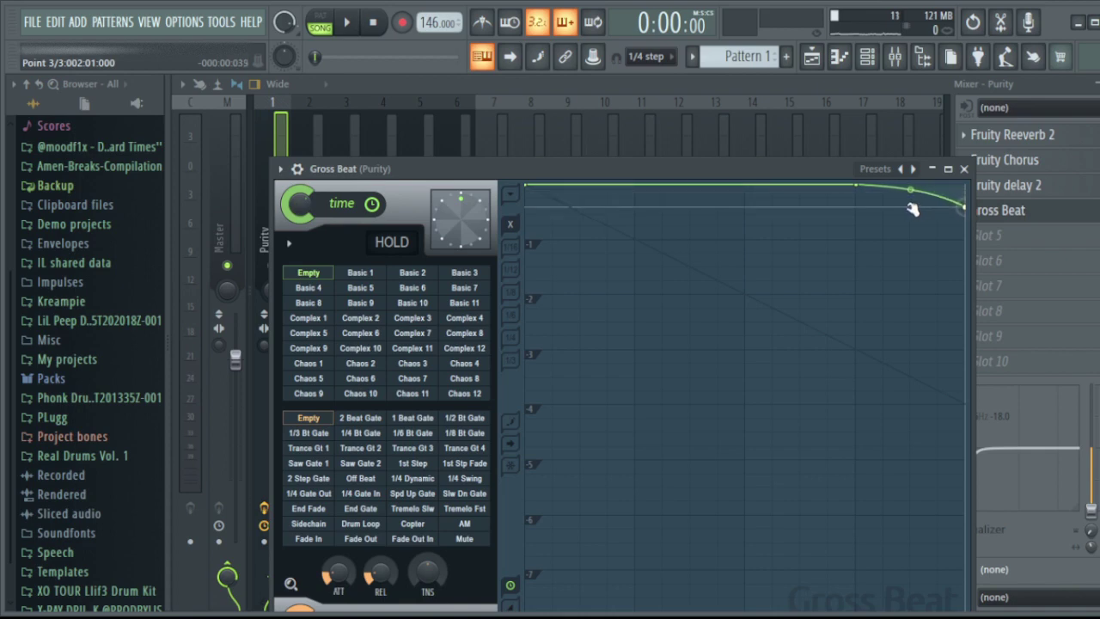
pyautogui.moveTo(913, 208); pyautogui.dragTo(912, 225)
pyautogui.moveTo(959, 198); pyautogui.dragTo(914, 205)
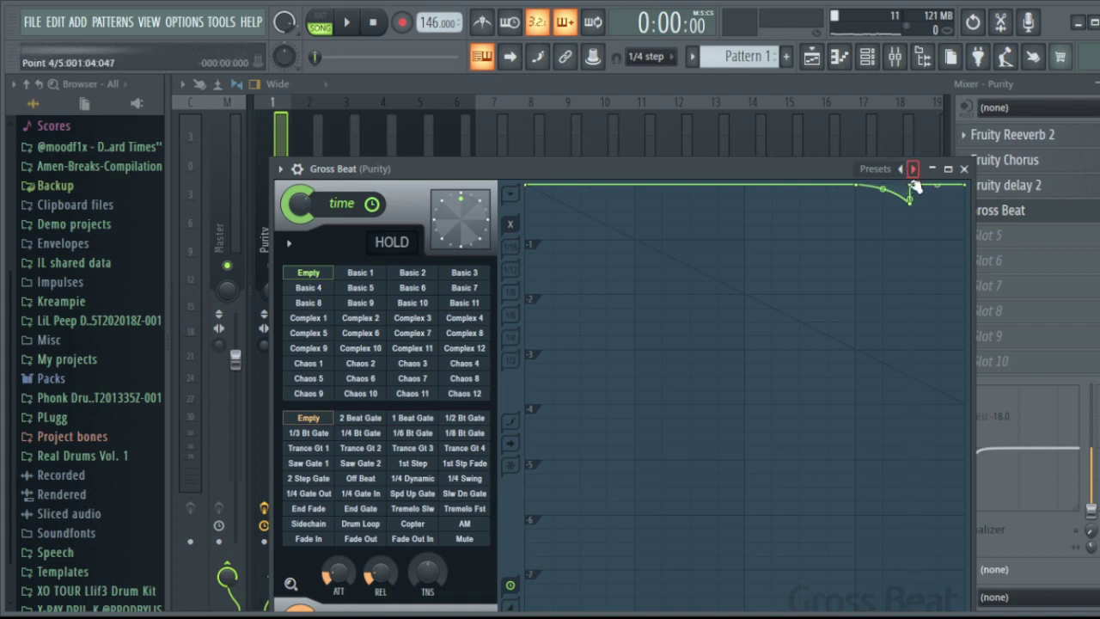
pyautogui.press('space')
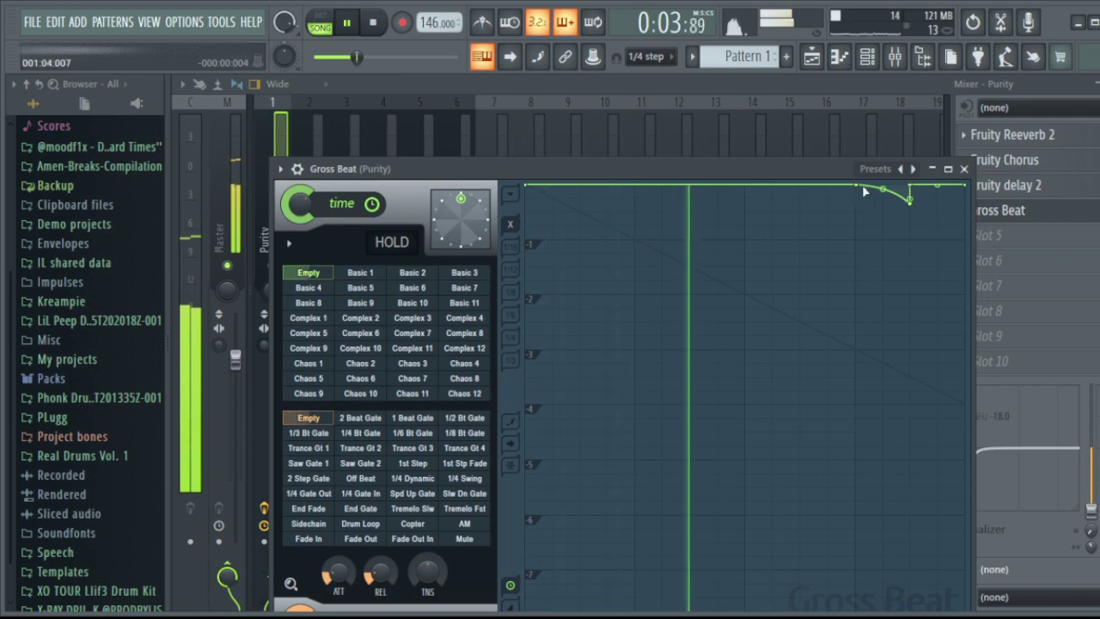
pyautogui.press('space')
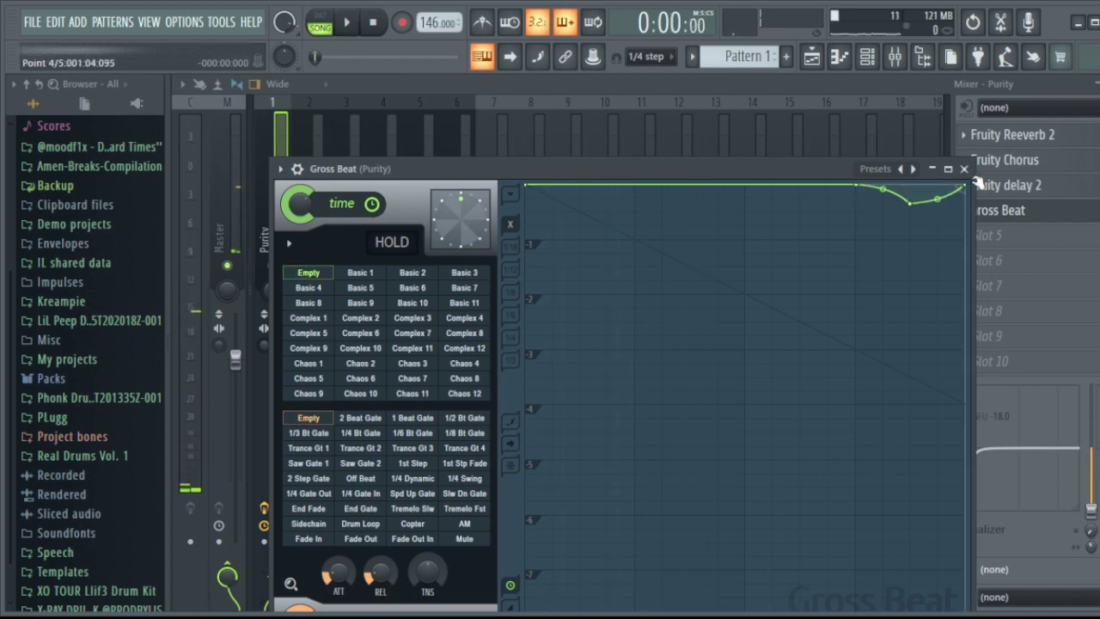
pyautogui.moveTo(920, 204); pyautogui.dragTo(968, 203)
pyautogui.press('space')
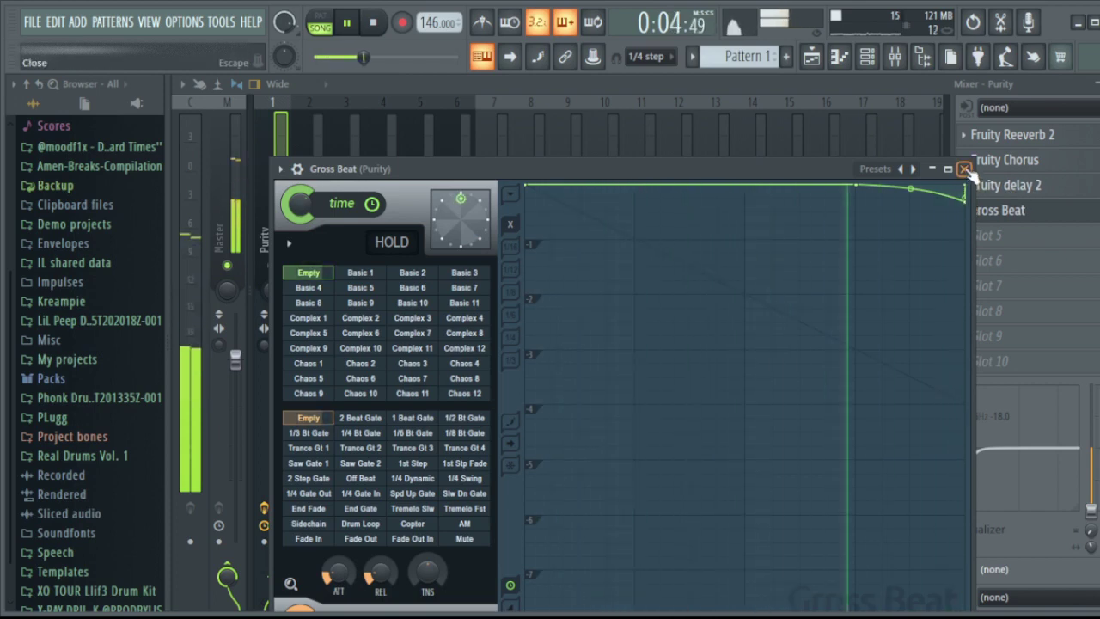
# Trim the Gross Beat automation clip to two bars, duplicate it three times through bar 8, and return to the mixer.
pyautogui.click(812, 57)
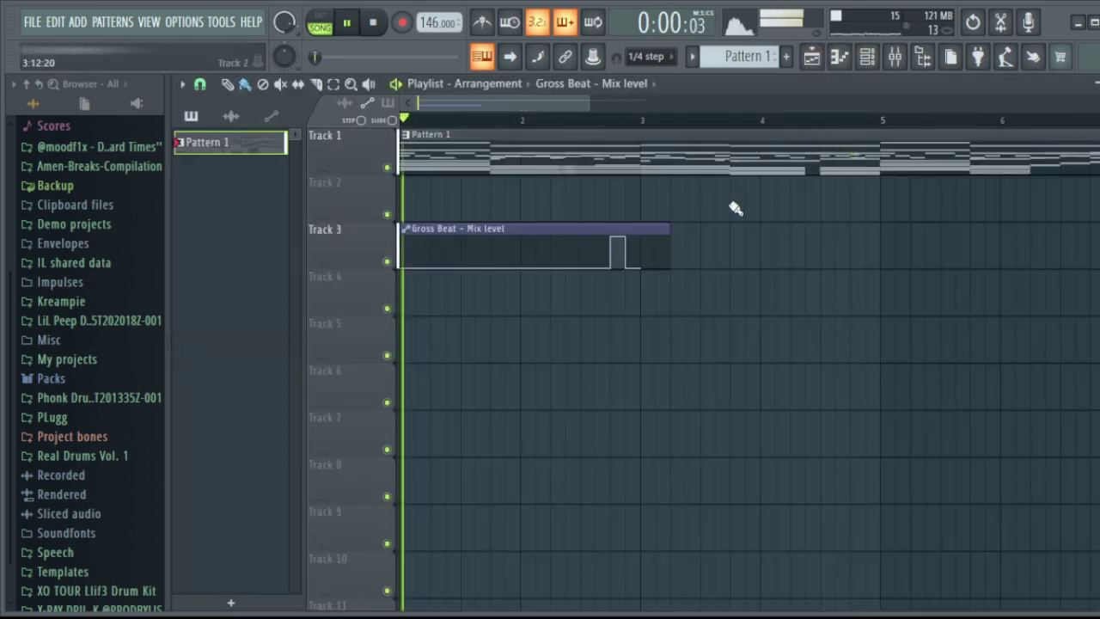
pyautogui.moveTo(664, 232); pyautogui.dragTo(639, 234)
pyautogui.moveTo(686, 178); pyautogui.dragTo(467, 288)
pyautogui.hotkey('ctrl', 'b')
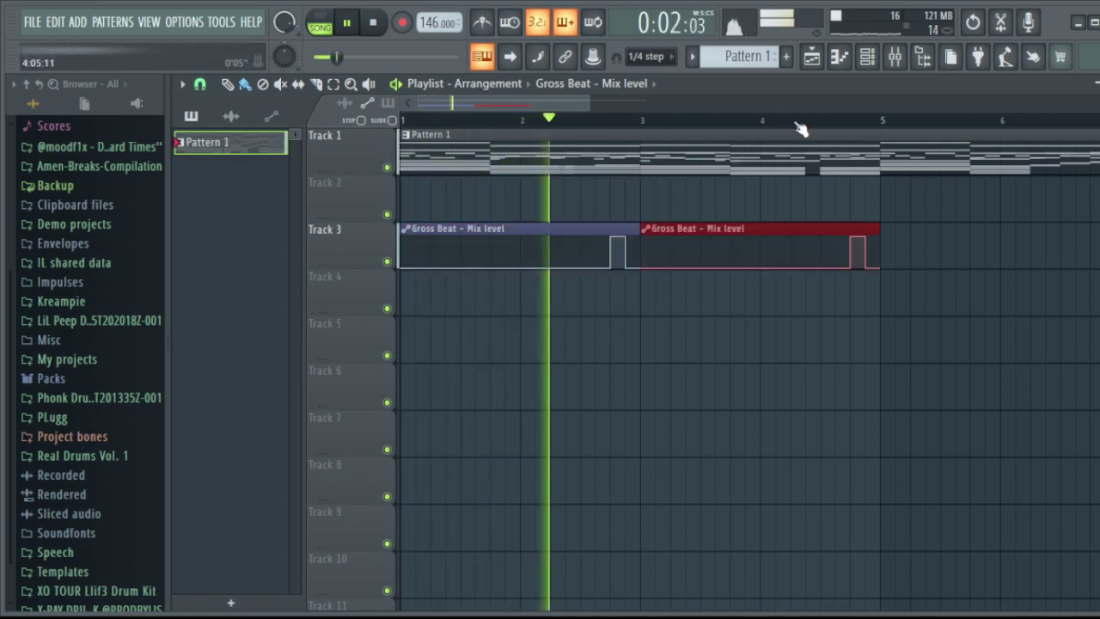
pyautogui.hotkey('ctrl', 'b')
pyautogui.scroll(-4, 712, 128)
pyautogui.hotkey('ctrl', 'b')
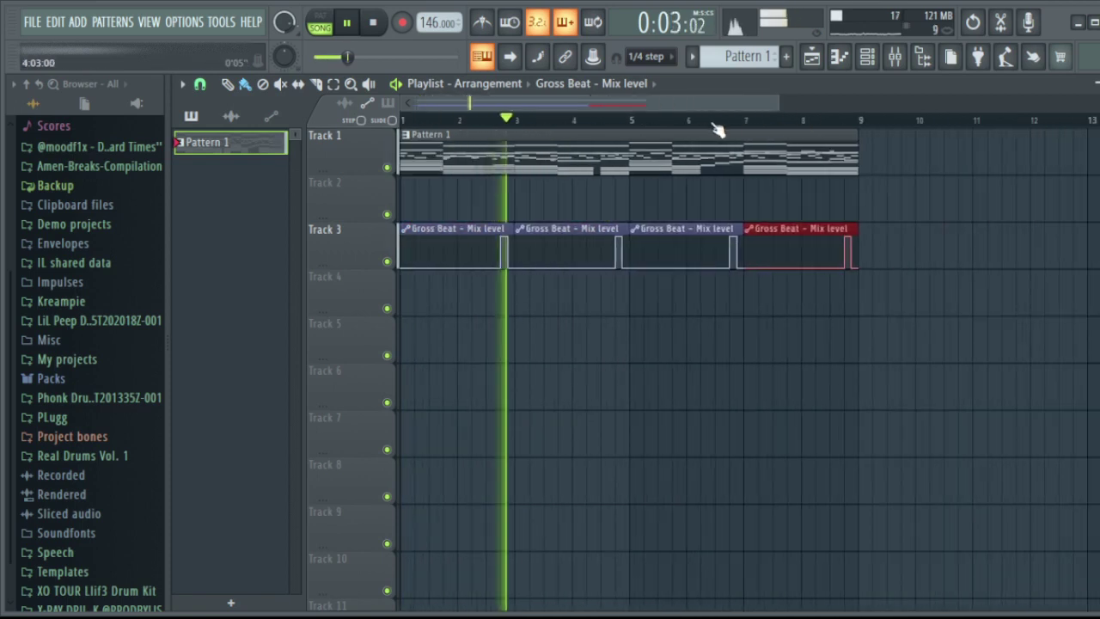
pyautogui.click(896, 58)
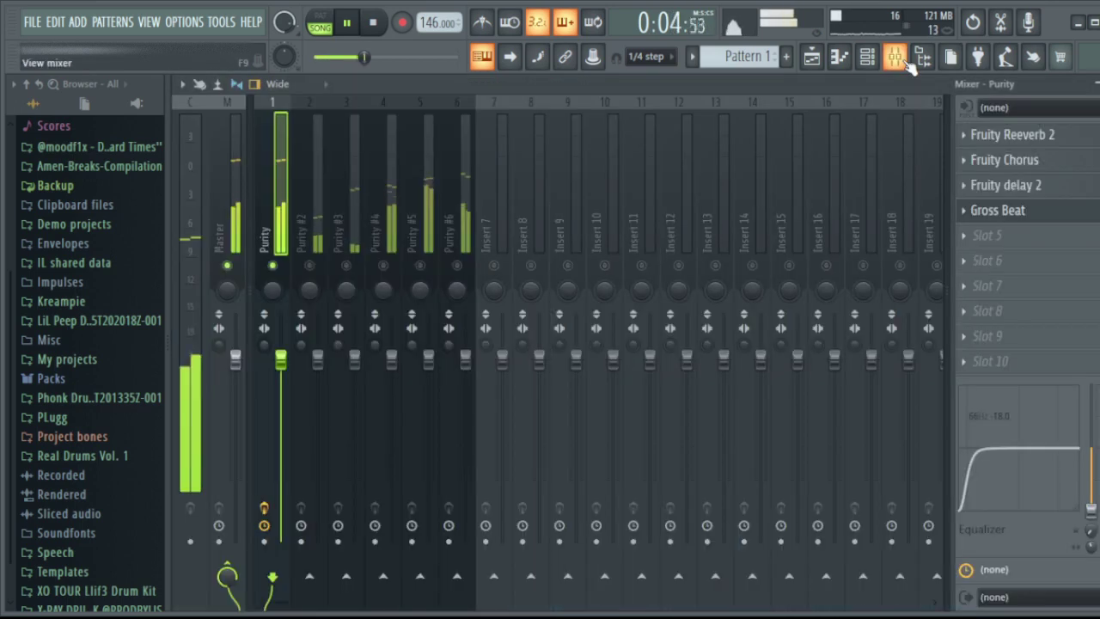
# Lower the end point of Gross Beat's time envelope on the Purity track to between -1 and -2.
pyautogui.click(1005, 212)
pyautogui.moveTo(968, 188); pyautogui.dragTo(969, 268)
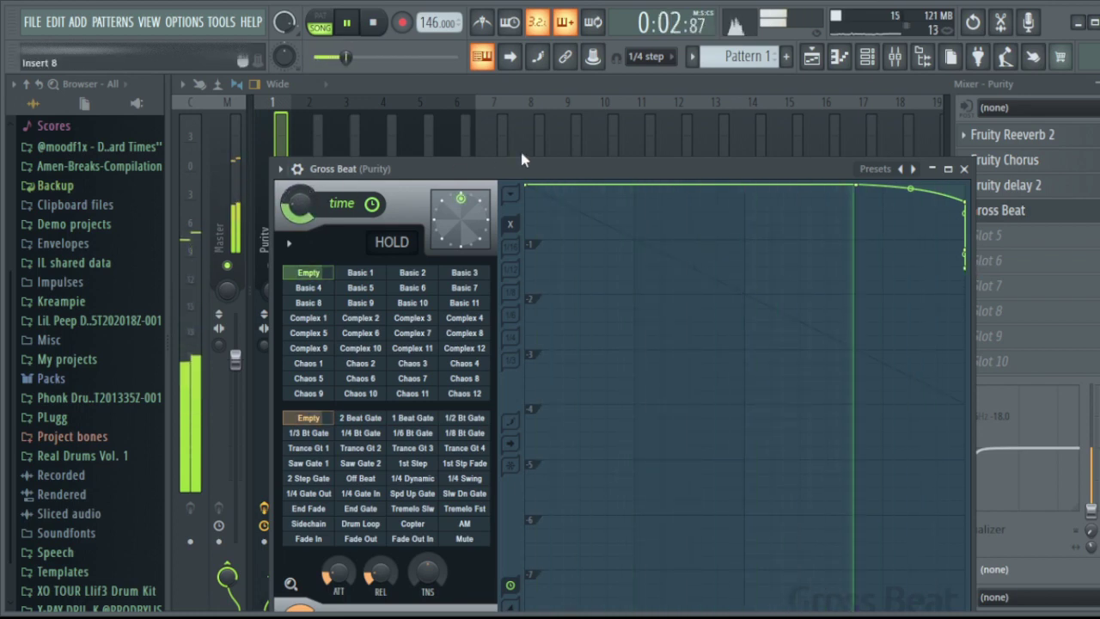
pyautogui.click(964, 169)
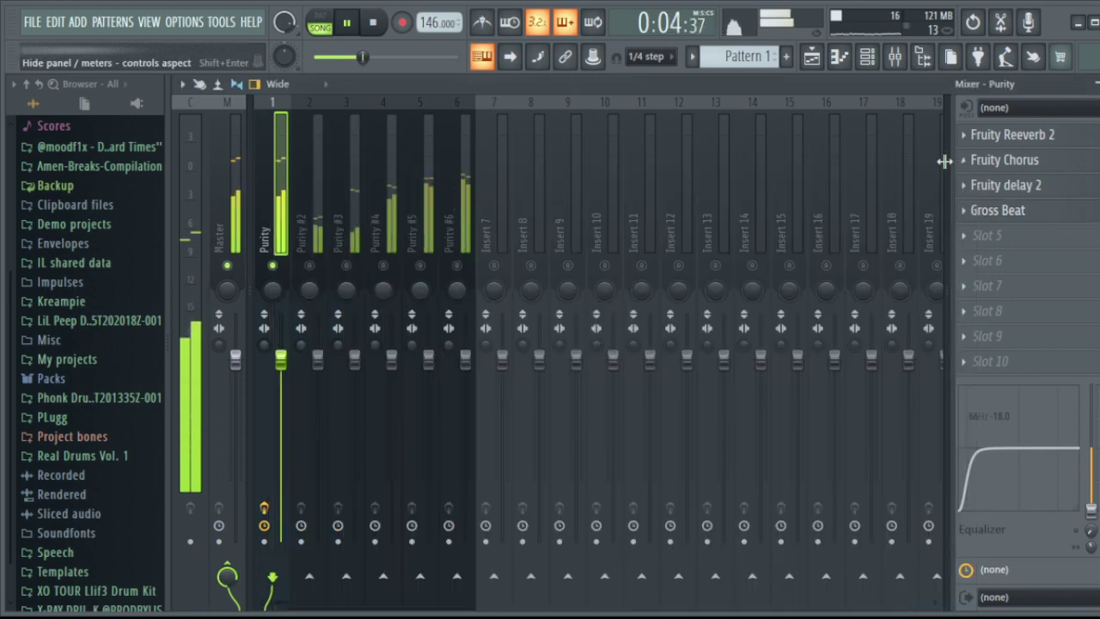
pyautogui.click(997, 212)
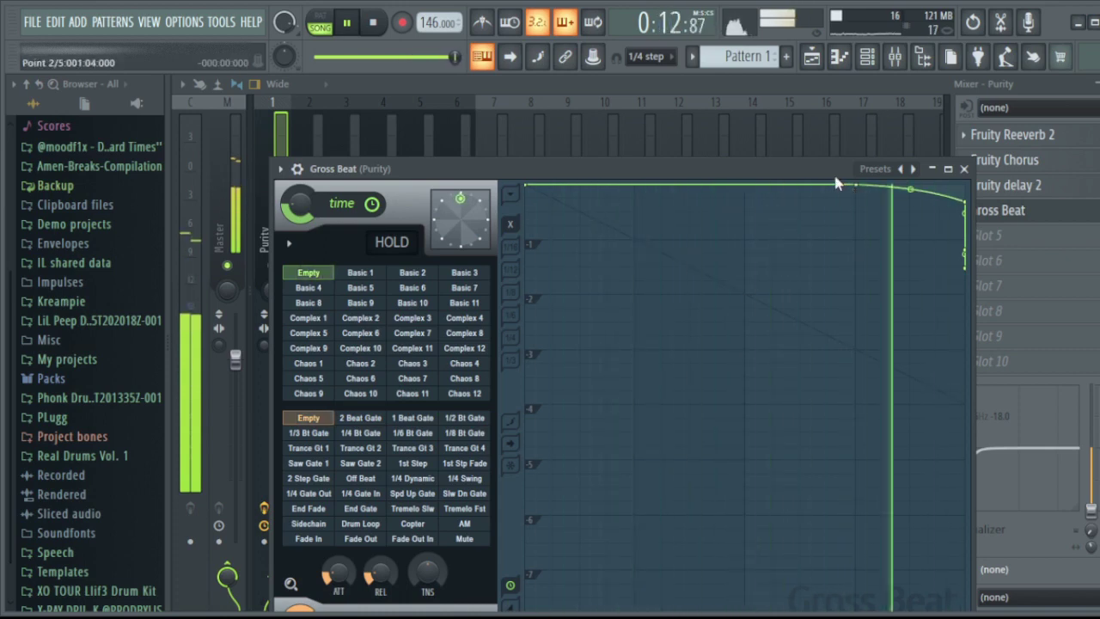
pyautogui.click(964, 169)
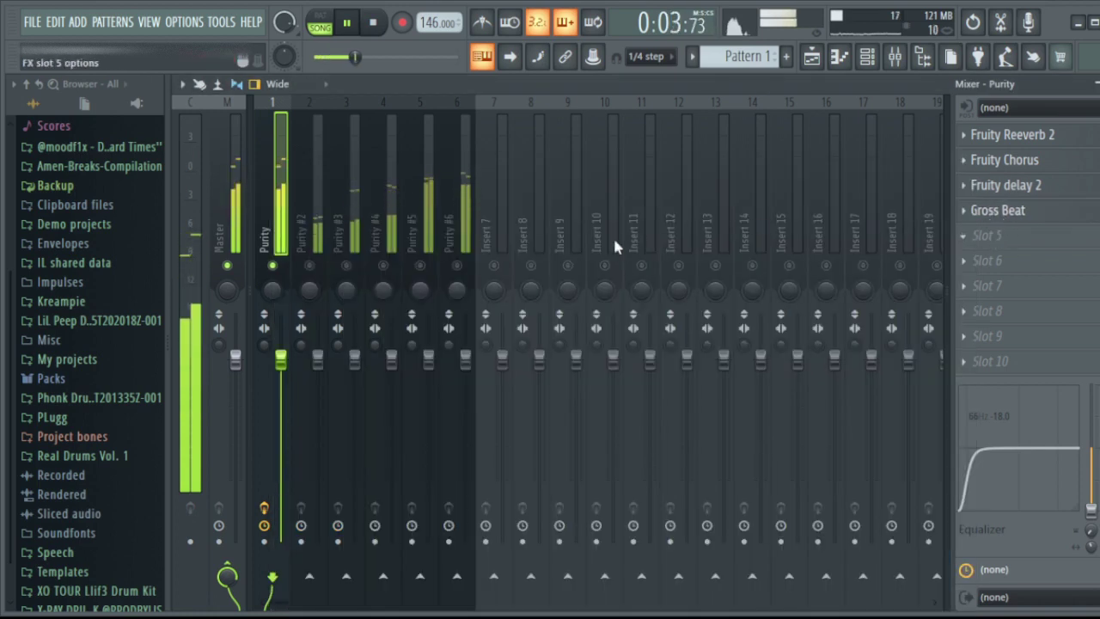
# Add Fruity Reeverb 2, Soundgoodizer in mode C at a low amount, and Fruity Stereo Shaper to Purity #2, and cut its lows by 18 dB at 167 Hz.
pyautogui.click(314, 246)
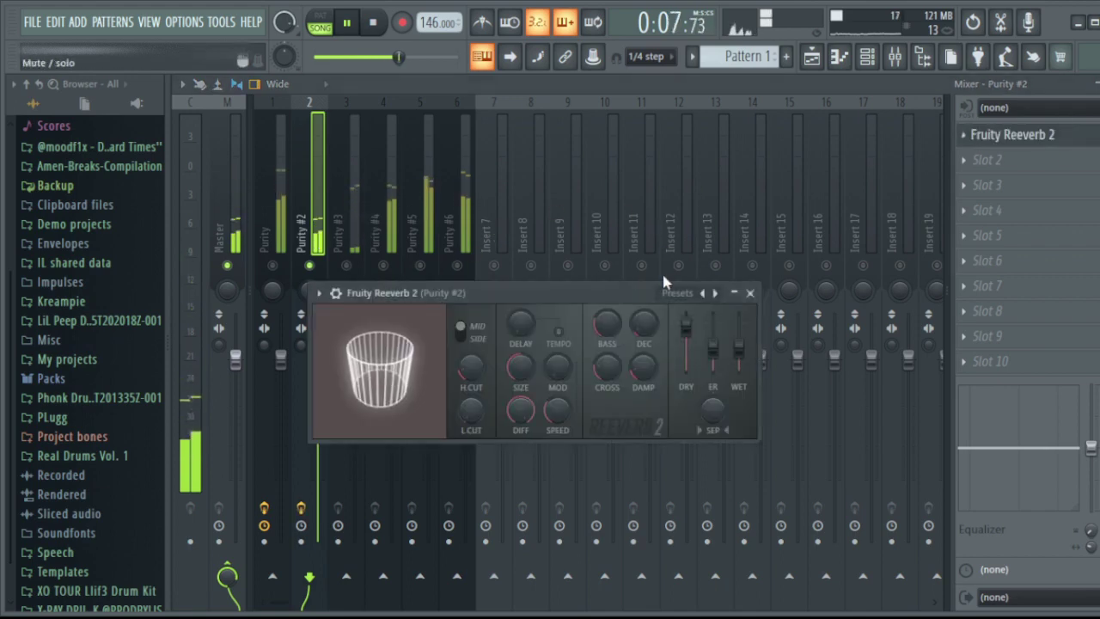
pyautogui.moveTo(957, 443); pyautogui.dragTo(962, 477)
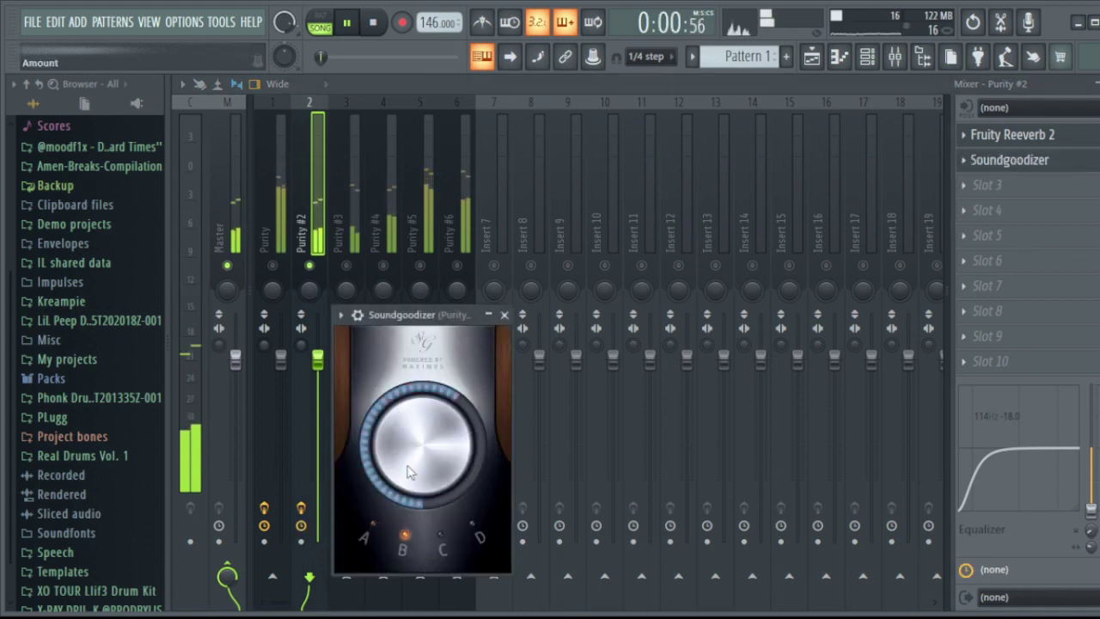
pyautogui.click(460, 549)
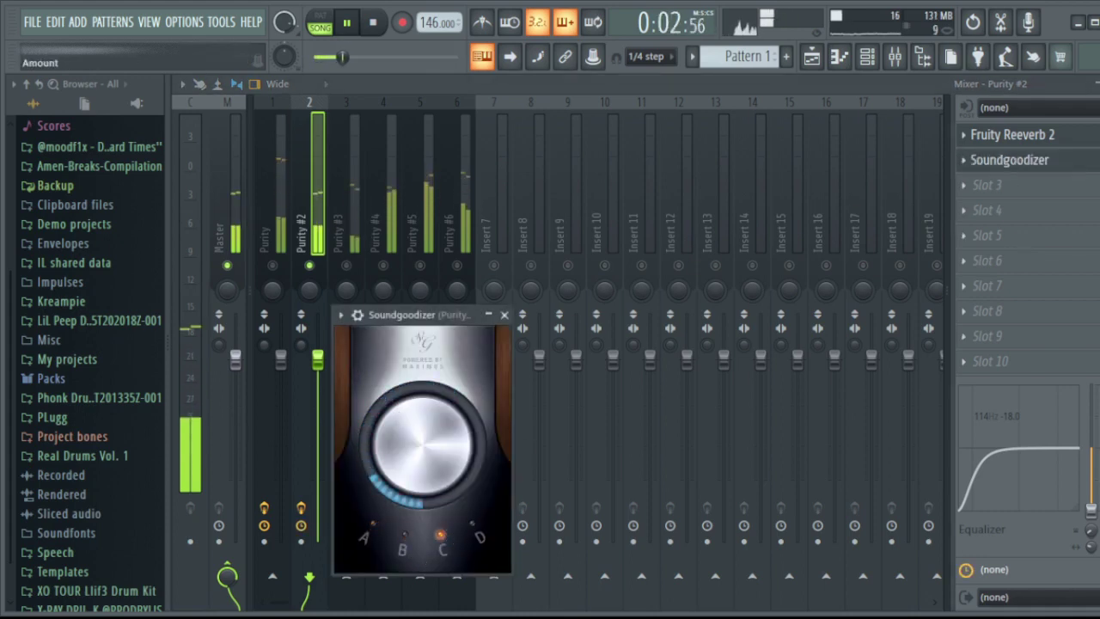
pyautogui.click(504, 315)
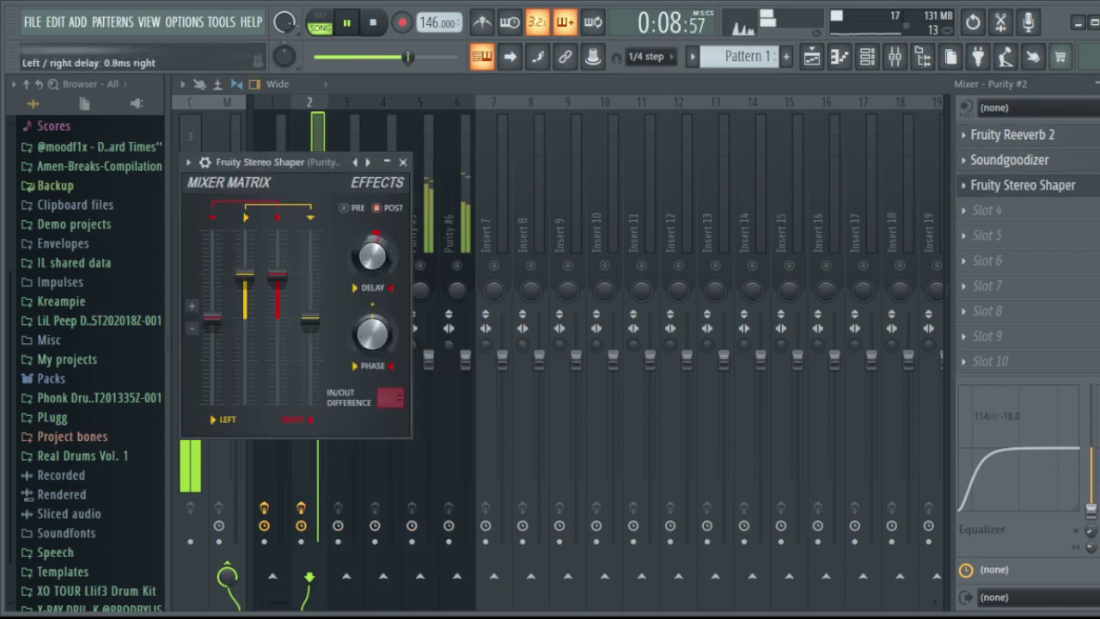
pyautogui.click(403, 162)
pyautogui.moveTo(981, 468); pyautogui.dragTo(991, 467)
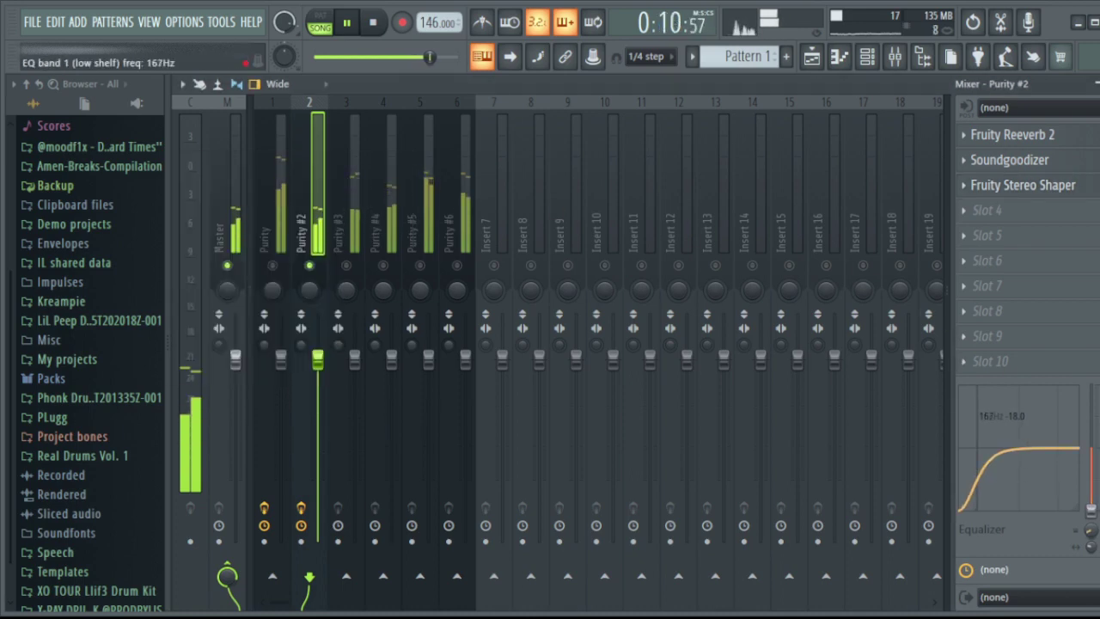
# Add Fruity Reeverb 2 to Purity #3 and cut the track equalizer's lows by 18 dB at 110 Hz.
pyautogui.click(352, 300)
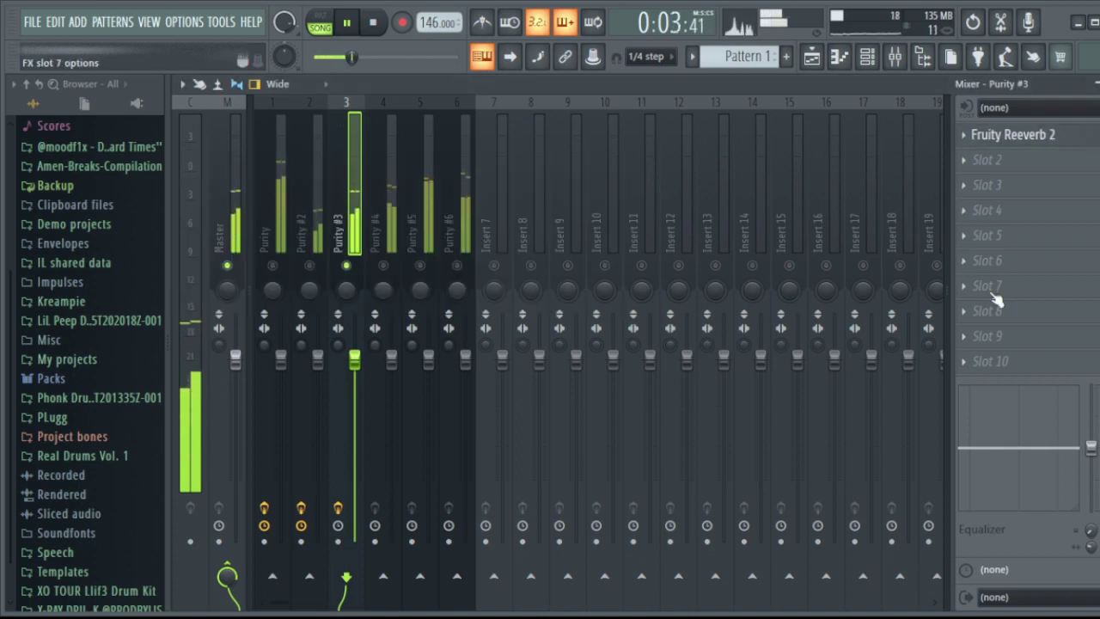
pyautogui.moveTo(980, 448); pyautogui.dragTo(959, 495)
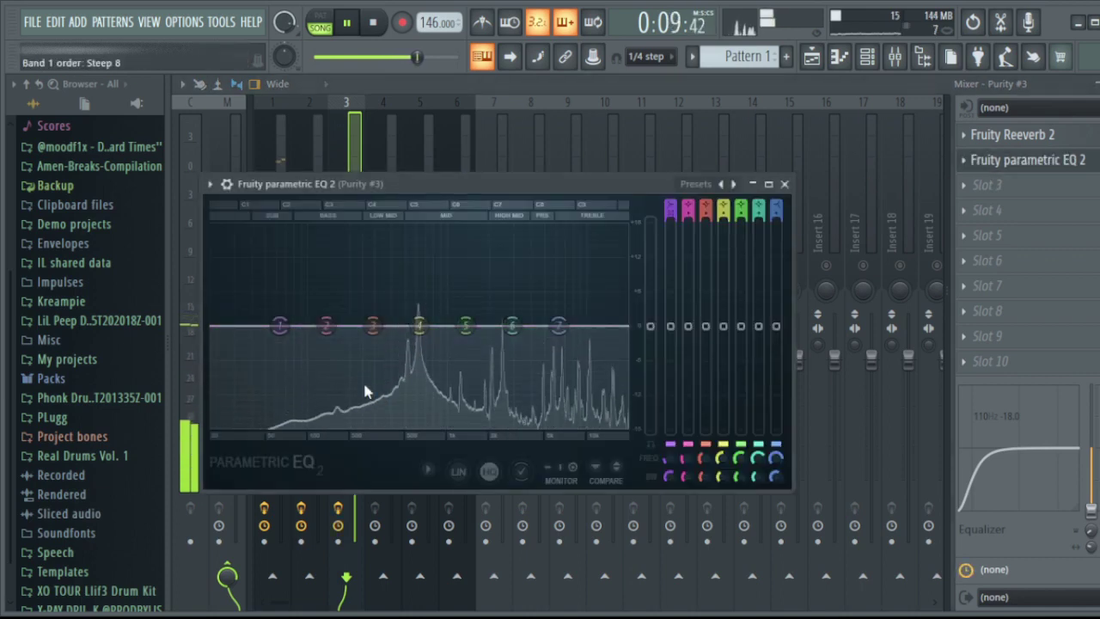
# Shape Purity #3 with Fruity parametric EQ 2: a Steep 8 low cut on band 1, bands 3, 6 and 7 lowered, band 5 slightly raised.
pyautogui.moveTo(280, 325); pyautogui.dragTo(328, 425)
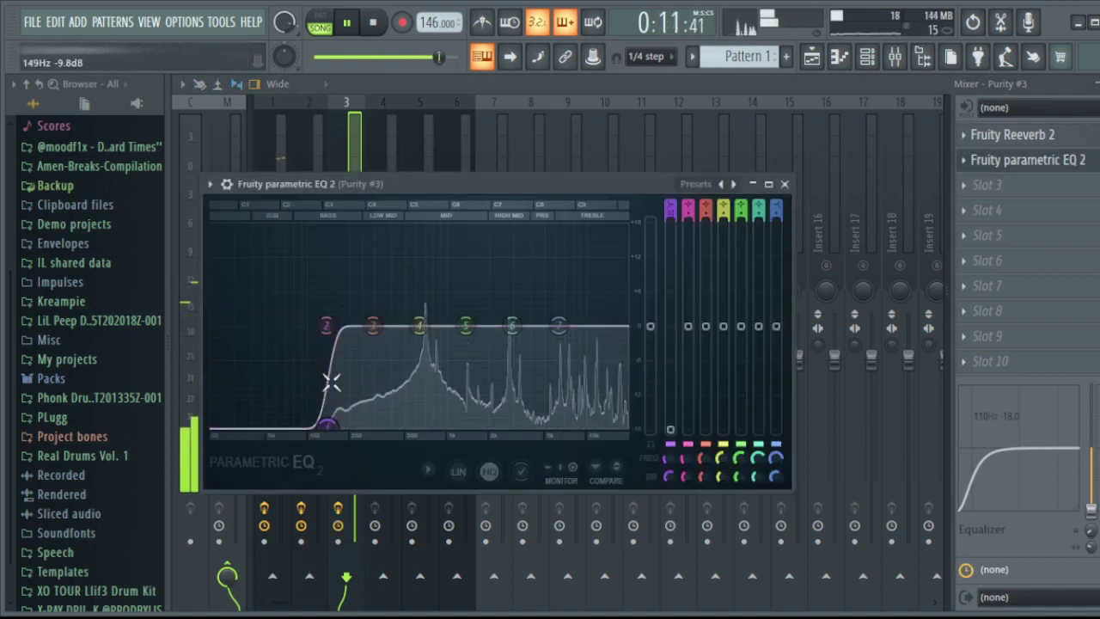
pyautogui.moveTo(373, 325); pyautogui.dragTo(358, 356)
pyautogui.moveTo(465, 325)
pyautogui.mouseDown()
pyautogui.moveTo(481, 299)
pyautogui.moveTo(479, 317)
pyautogui.mouseUp()
pyautogui.moveTo(559, 325); pyautogui.dragTo(560, 373)
pyautogui.moveTo(512, 325); pyautogui.dragTo(532, 340)
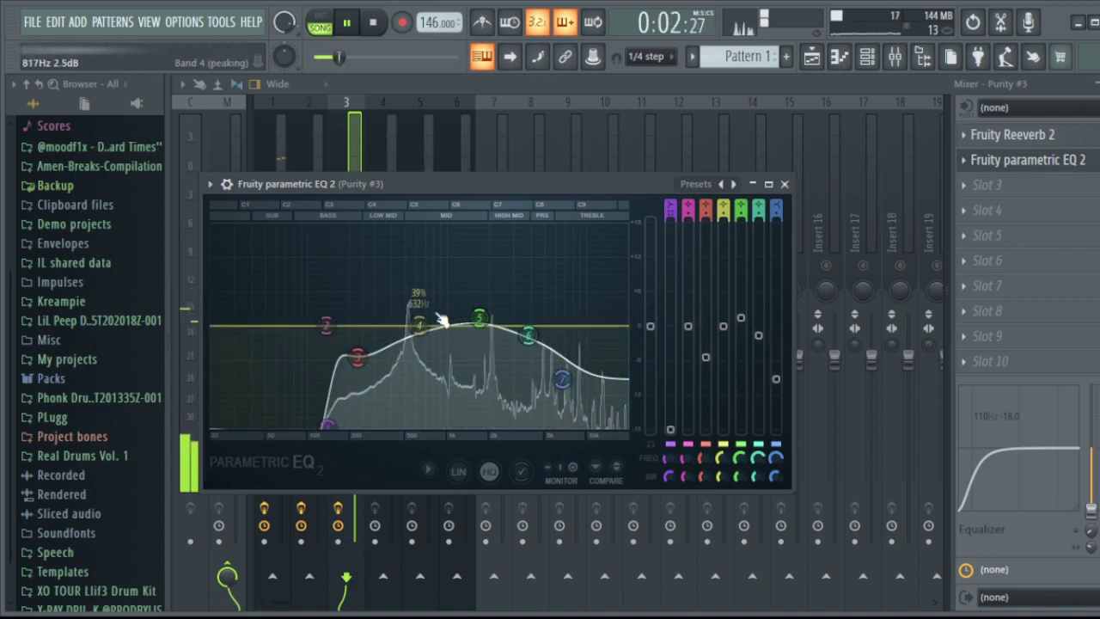
# Turn band 7 of Purity #3's parametric EQ into a gentle high boost and raise band 5 to about 3.2 dB near 1895 Hz.
pyautogui.moveTo(562, 379); pyautogui.dragTo(567, 311)
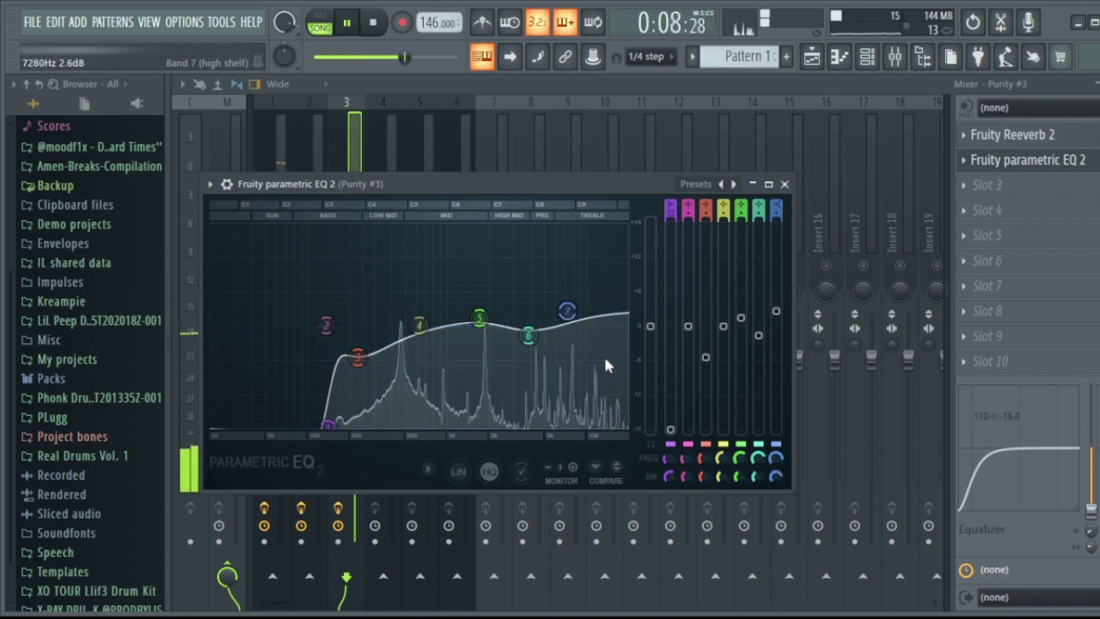
pyautogui.scroll(-2, 584, 327)
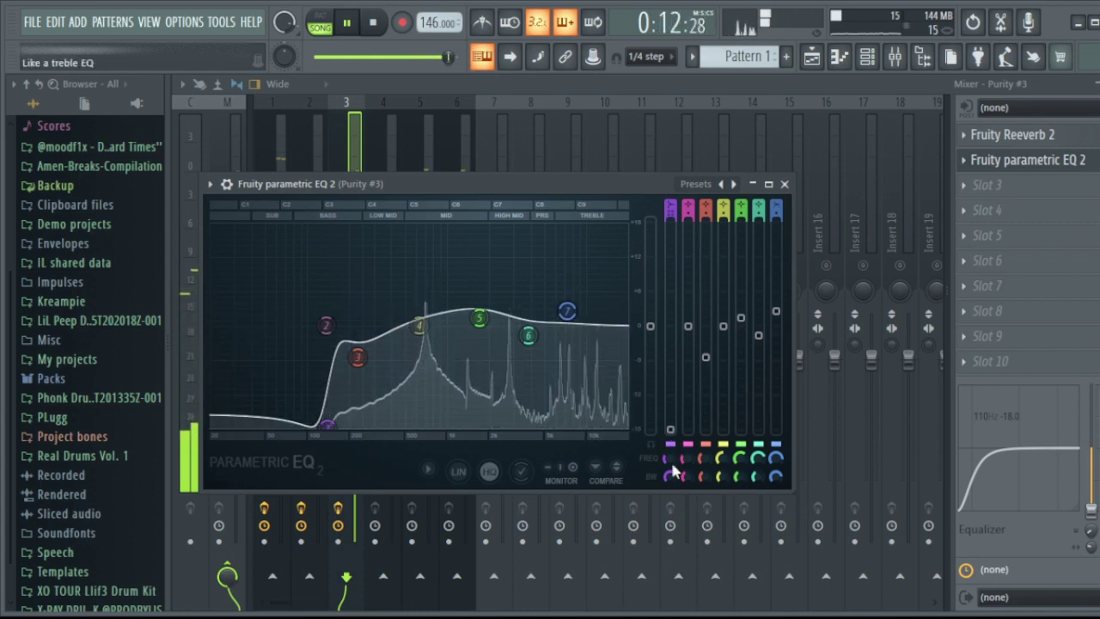
pyautogui.scroll(2, 593, 341)
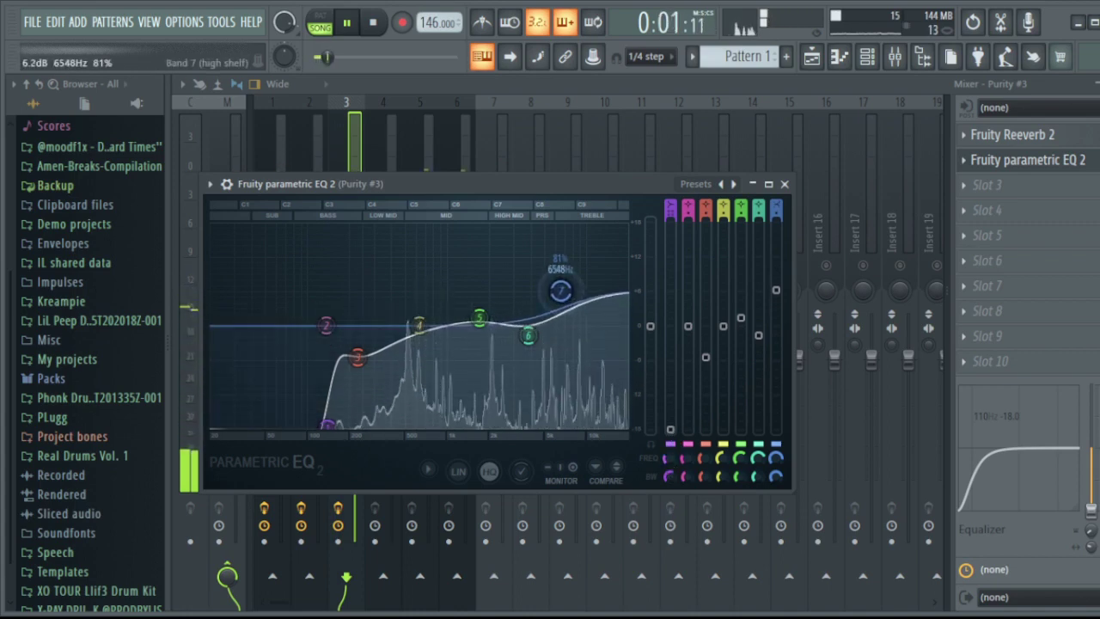
pyautogui.moveTo(479, 318); pyautogui.dragTo(490, 309)
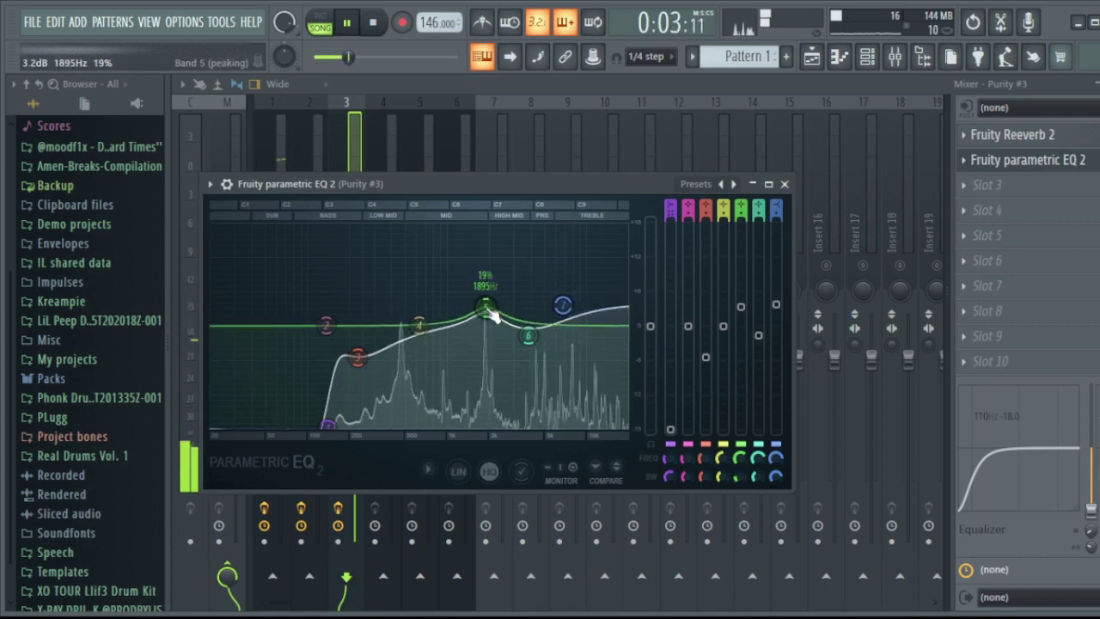
pyautogui.scroll(2, 528, 340)
# Cut band 4 by about 6 dB near 900 Hz, readjust bands 2, 3 and 5, and slightly lower Purity #3's fader.
pyautogui.moveTo(420, 329); pyautogui.dragTo(441, 361)
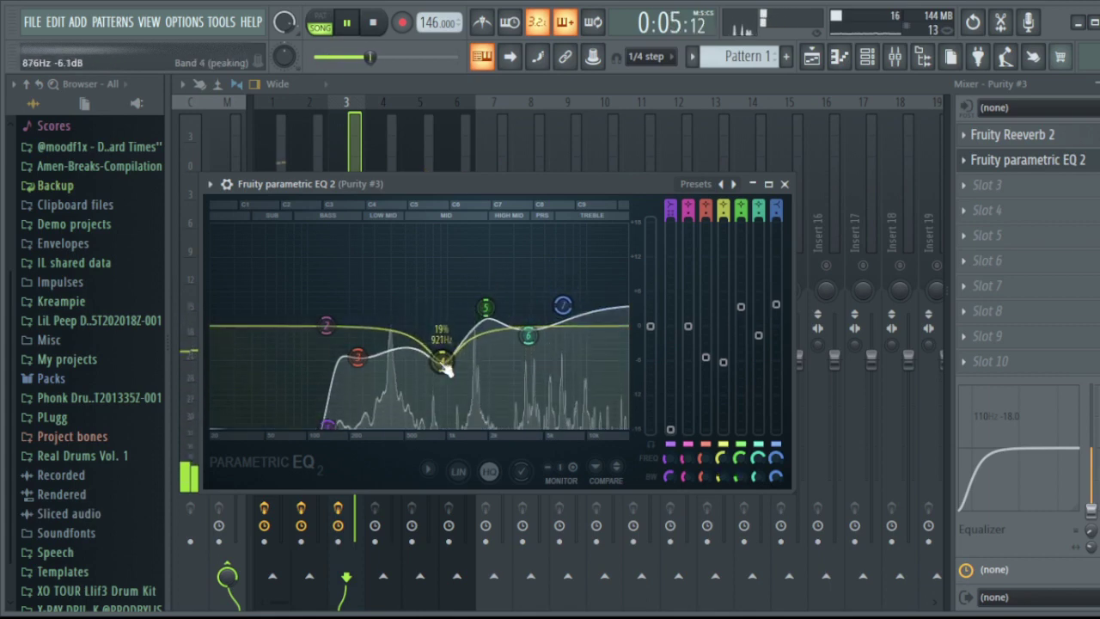
pyautogui.moveTo(358, 357); pyautogui.dragTo(396, 325)
pyautogui.moveTo(328, 324); pyautogui.dragTo(335, 361)
pyautogui.moveTo(486, 307); pyautogui.dragTo(501, 298)
pyautogui.click(784, 184)
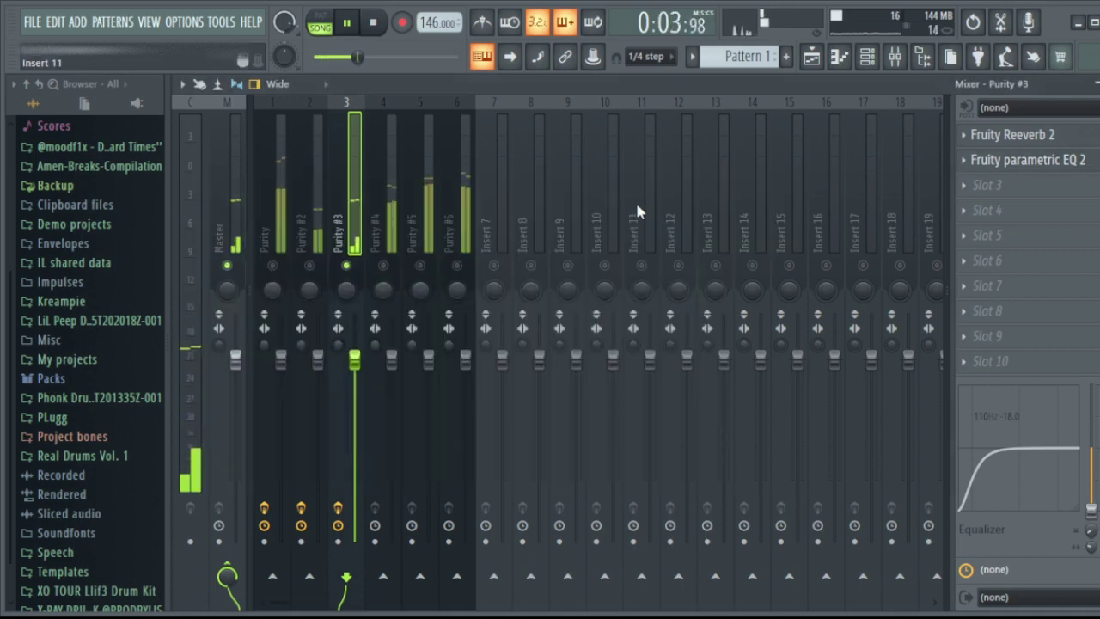
pyautogui.moveTo(354, 363); pyautogui.dragTo(355, 389)
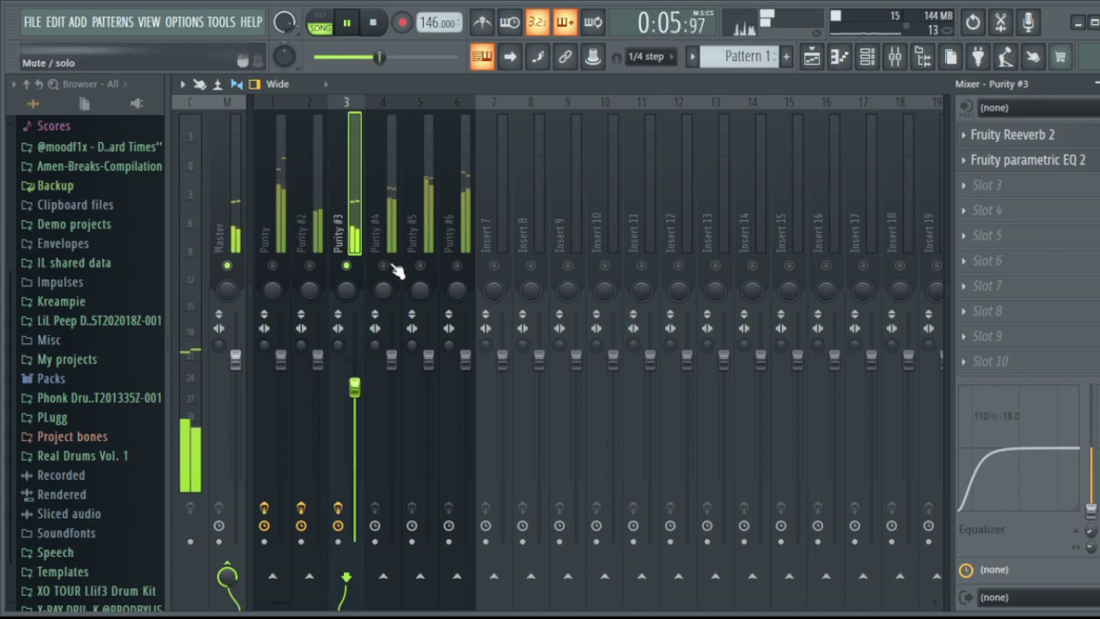
# Add Fruity Reeverb 2 to Purity #4 and bring the track's fader down well below the other tracks.
pyautogui.click(391, 234)
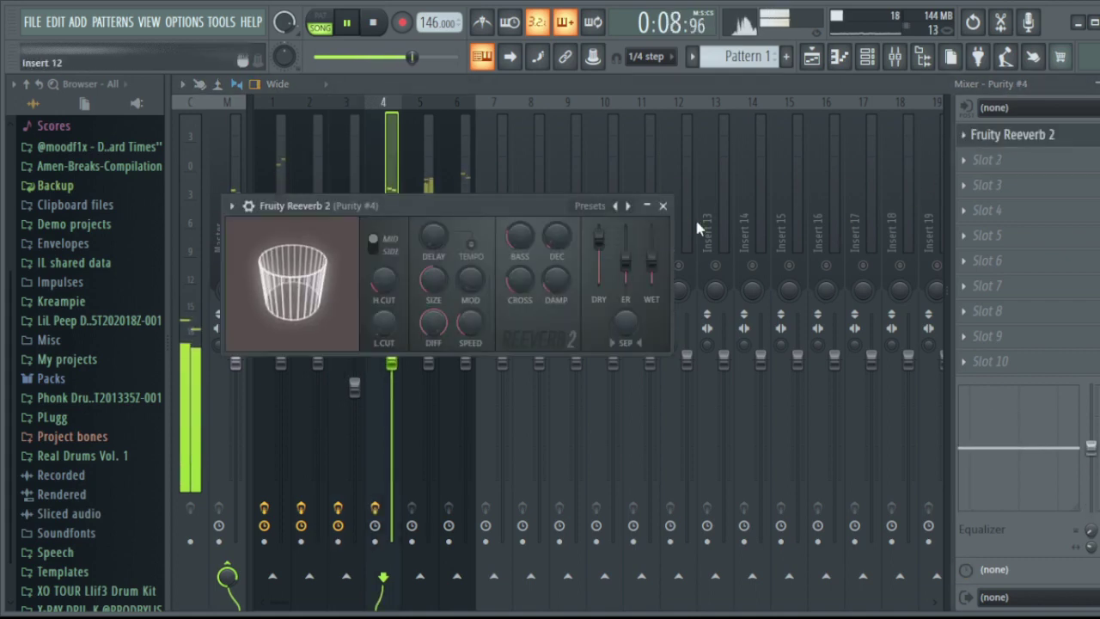
pyautogui.click(658, 207)
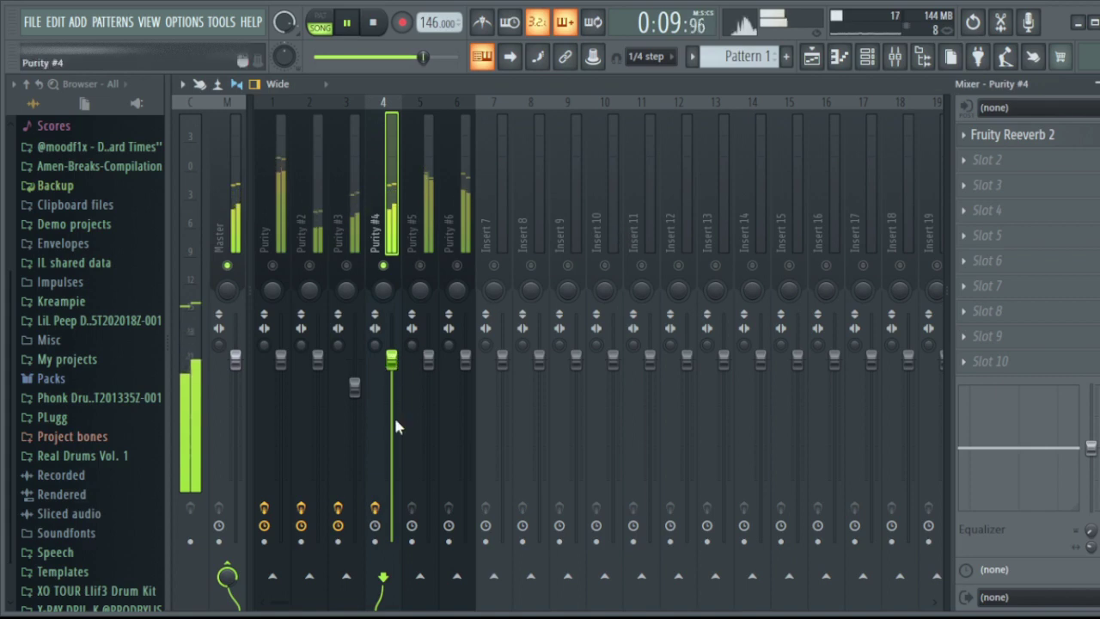
pyautogui.moveTo(396, 423); pyautogui.dragTo(391, 427)
# Cut Purity #4's lows by 18 dB at 652 Hz and reduce the dry level of its Fruity Reeverb 2.
pyautogui.moveTo(989, 448); pyautogui.dragTo(993, 507)
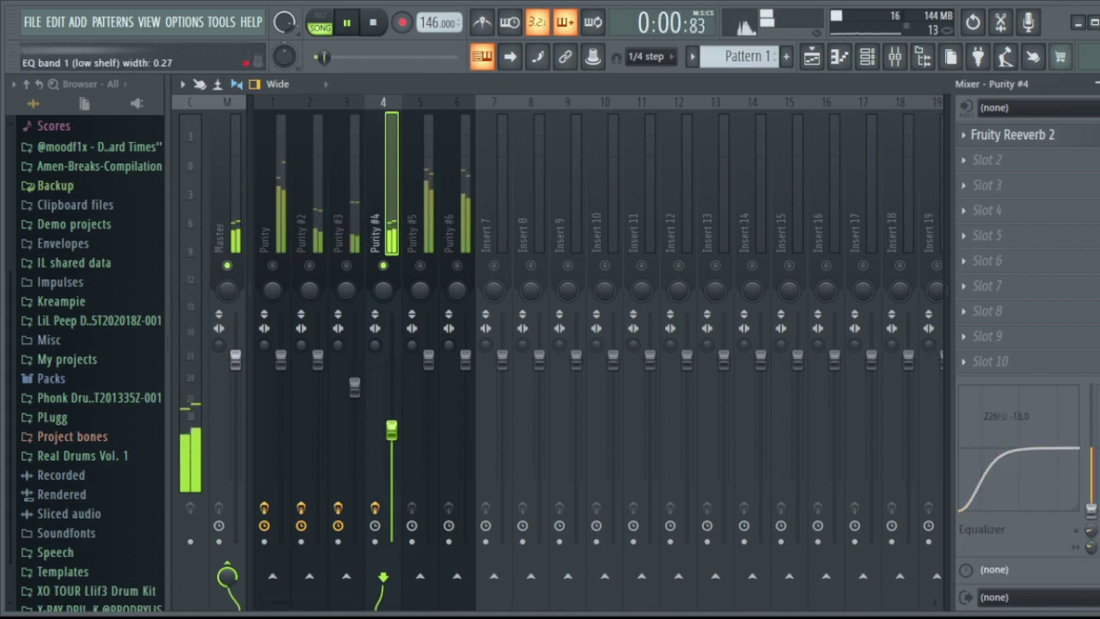
pyautogui.moveTo(989, 479); pyautogui.dragTo(997, 478)
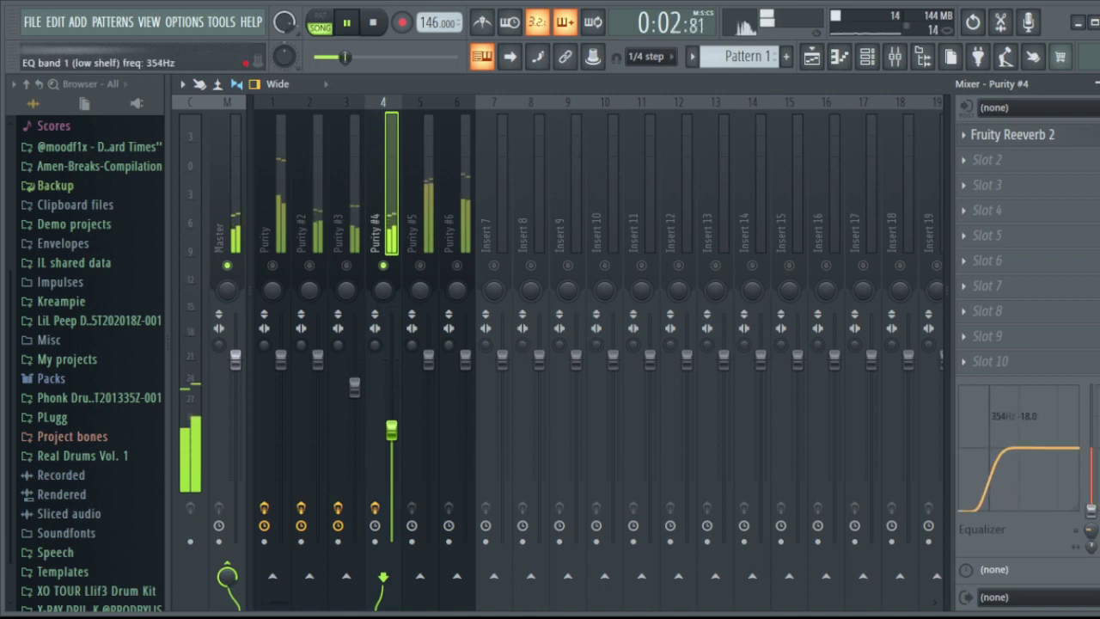
pyautogui.click(1014, 135)
pyautogui.moveTo(599, 245); pyautogui.dragTo(598, 266)
pyautogui.click(663, 206)
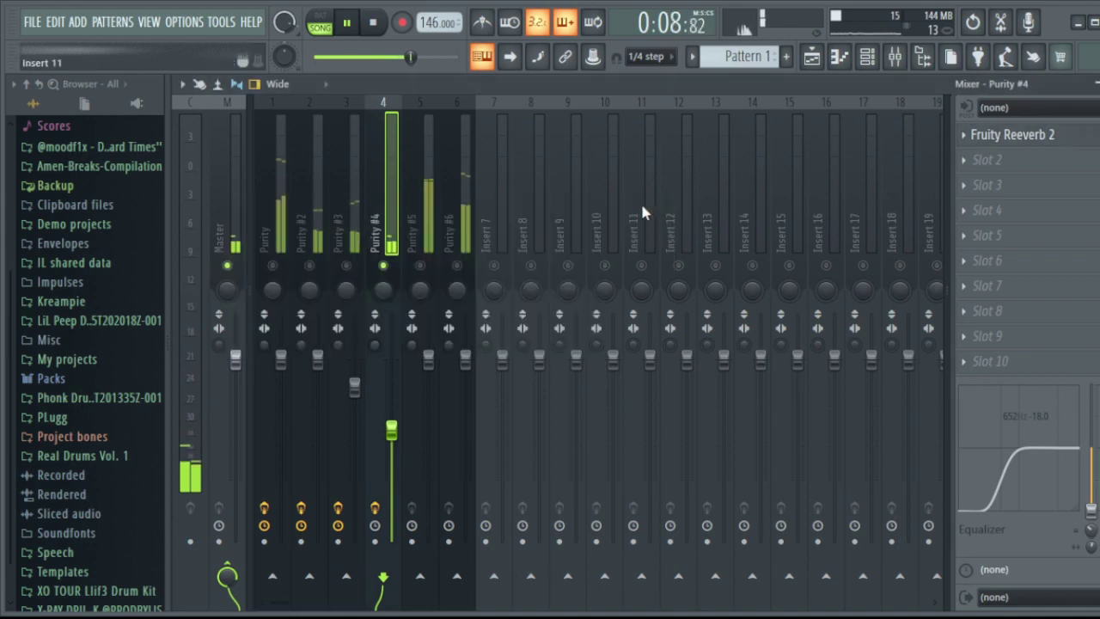
# Lower Purity #5's fader to between those of Purity #3 and #4, and add Fruity Chorus to the track.
pyautogui.click(430, 227)
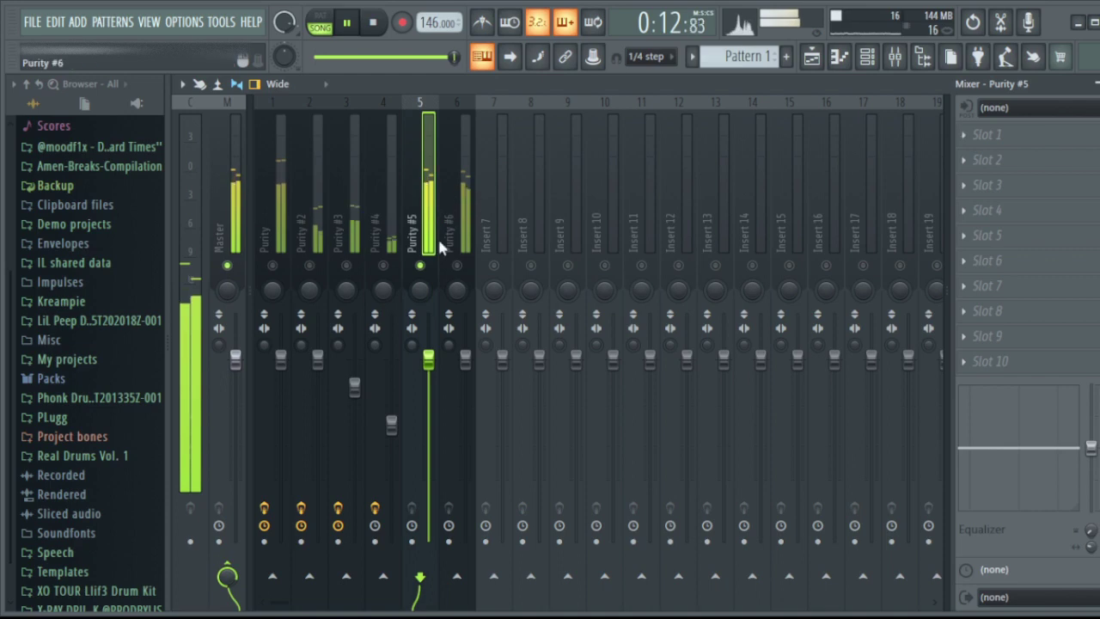
pyautogui.moveTo(428, 359); pyautogui.dragTo(428, 389)
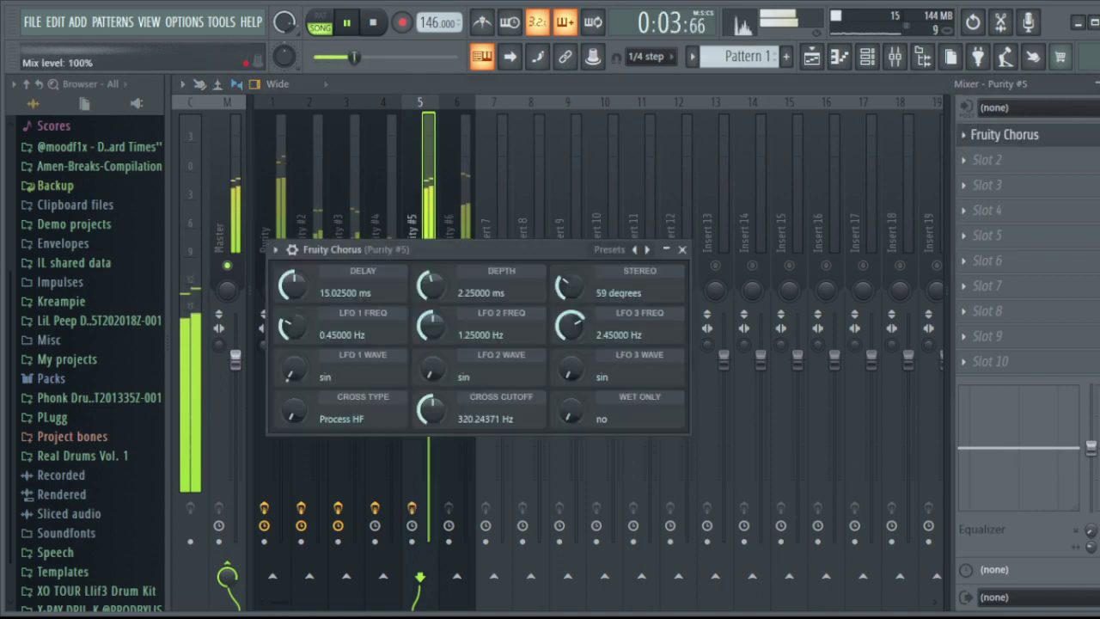
pyautogui.press('Escape')
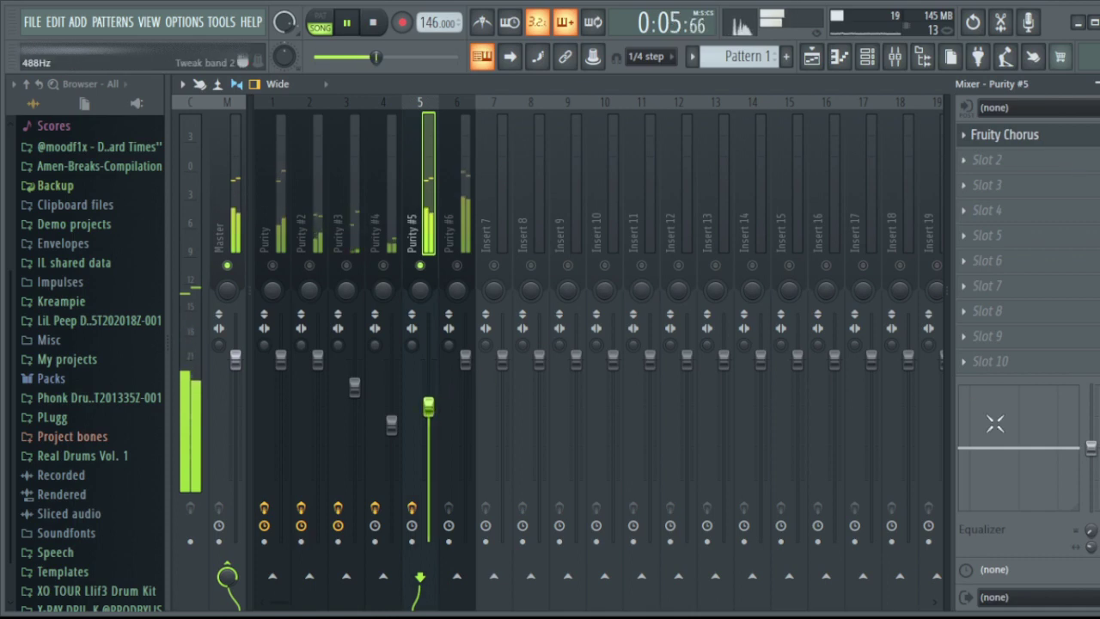
# Cut Purity #5's lows by 18 dB at 94 Hz and add Fruity Reeverb 2 with a reduced dry level.
pyautogui.moveTo(995, 423); pyautogui.dragTo(963, 508)
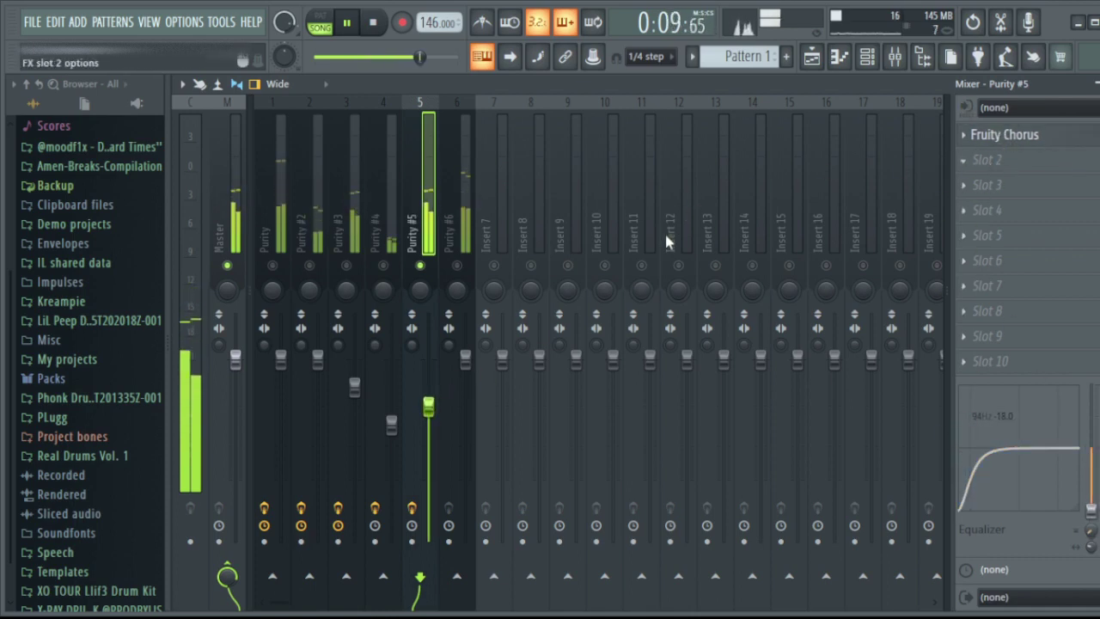
pyautogui.press('Escape')
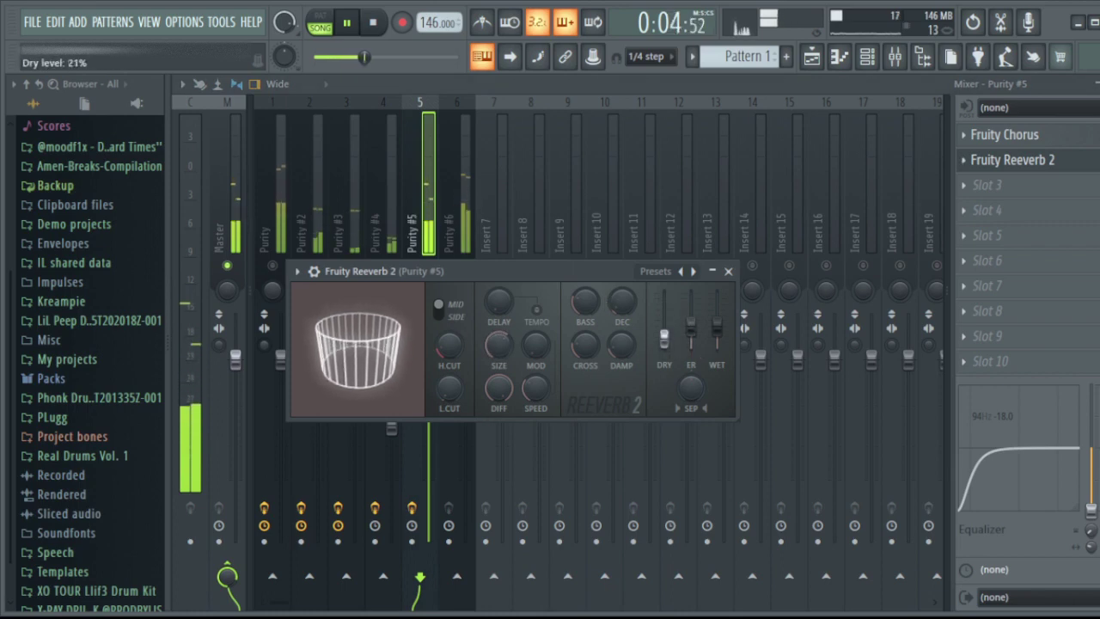
pyautogui.moveTo(664, 348); pyautogui.dragTo(663, 320)
pyautogui.press('Escape')
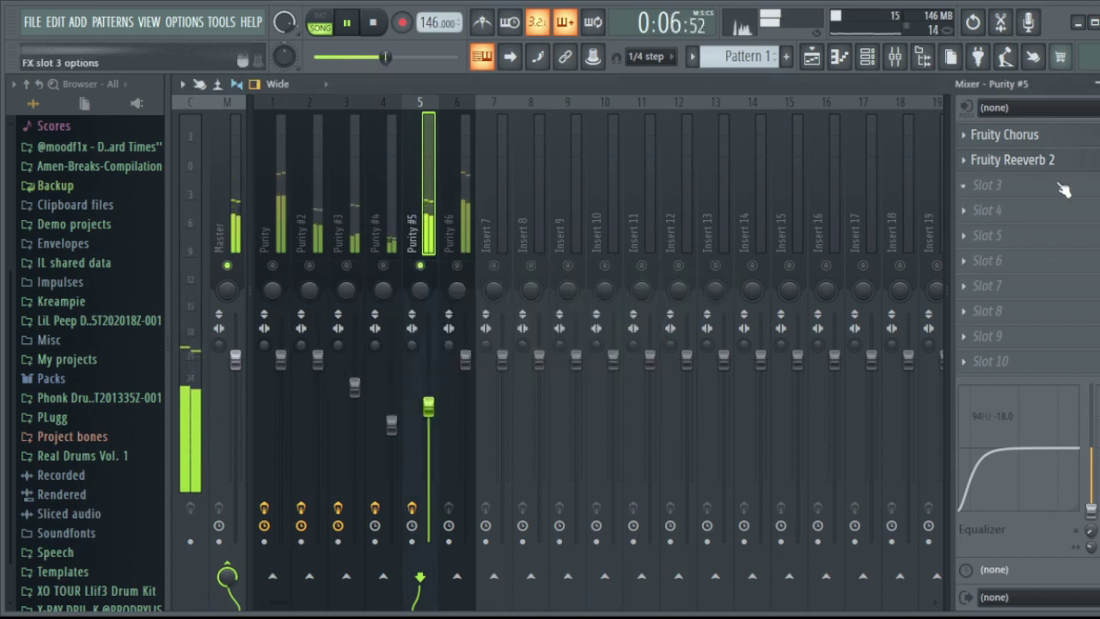
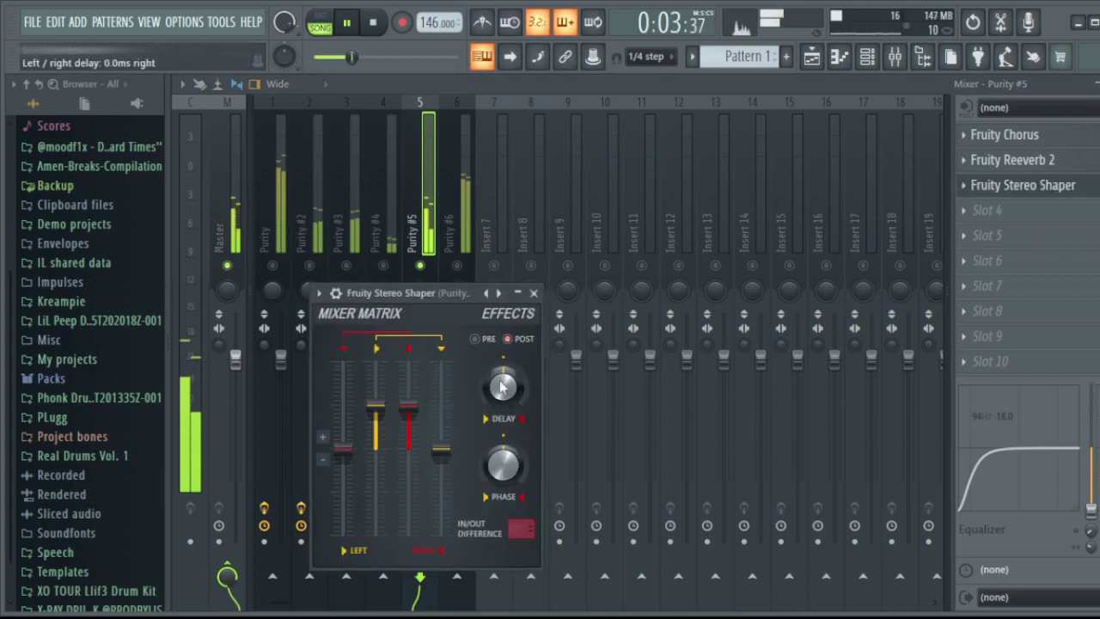
# Close the Purity #5 Stereo Shaper and lower the volume of the Purity #6 mixer track.
pyautogui.click(533, 294)
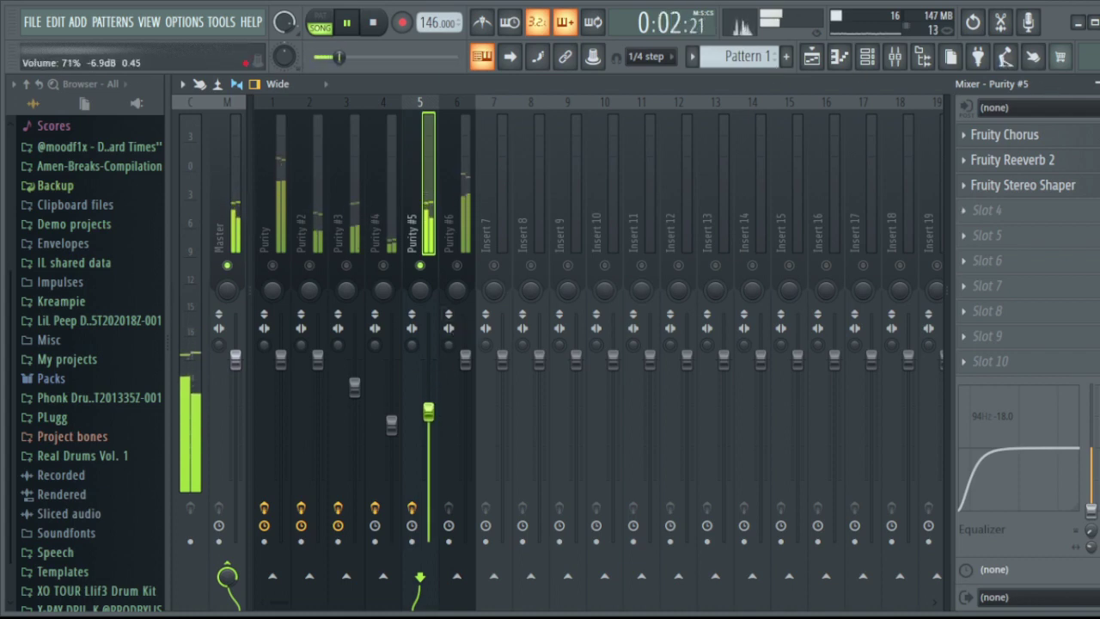
pyautogui.click(471, 240)
pyautogui.moveTo(466, 359); pyautogui.dragTo(465, 388)
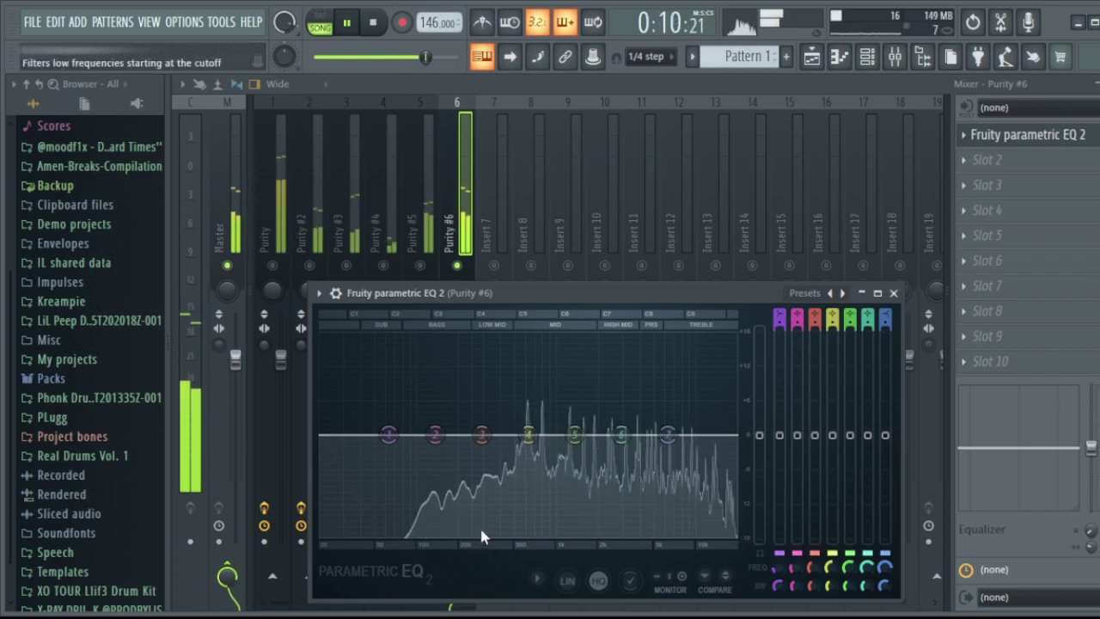
# Shape Purity #6 in Fruity parametric EQ 2 by shifting band 1 up in frequency, cutting band 2, and moving band 5 into the treble.
pyautogui.scroll(3, 477, 516)
pyautogui.moveTo(389, 434); pyautogui.dragTo(457, 435)
pyautogui.moveTo(436, 435); pyautogui.dragTo(435, 484)
pyautogui.moveTo(574, 434); pyautogui.dragTo(693, 416)
pyautogui.click(1024, 142)
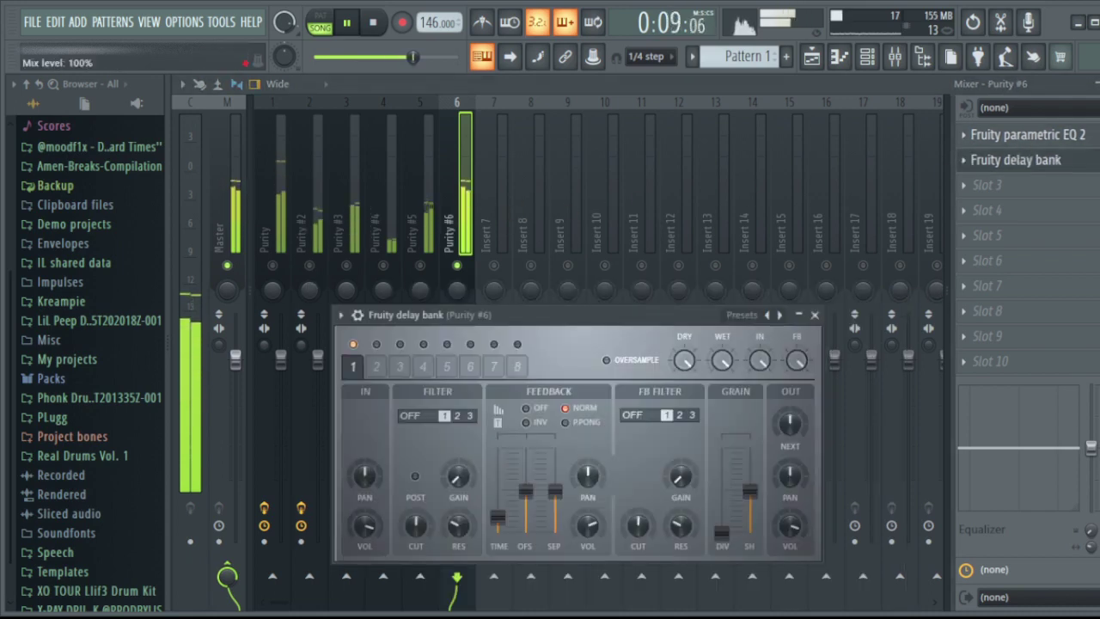
# Replace the delay bank on Purity #6 with Fruity delay 2 in ping-pong feedback mode, and add Fruity Reeverb 2 in slot 3.
pyautogui.press('space')
pyautogui.click(988, 161)
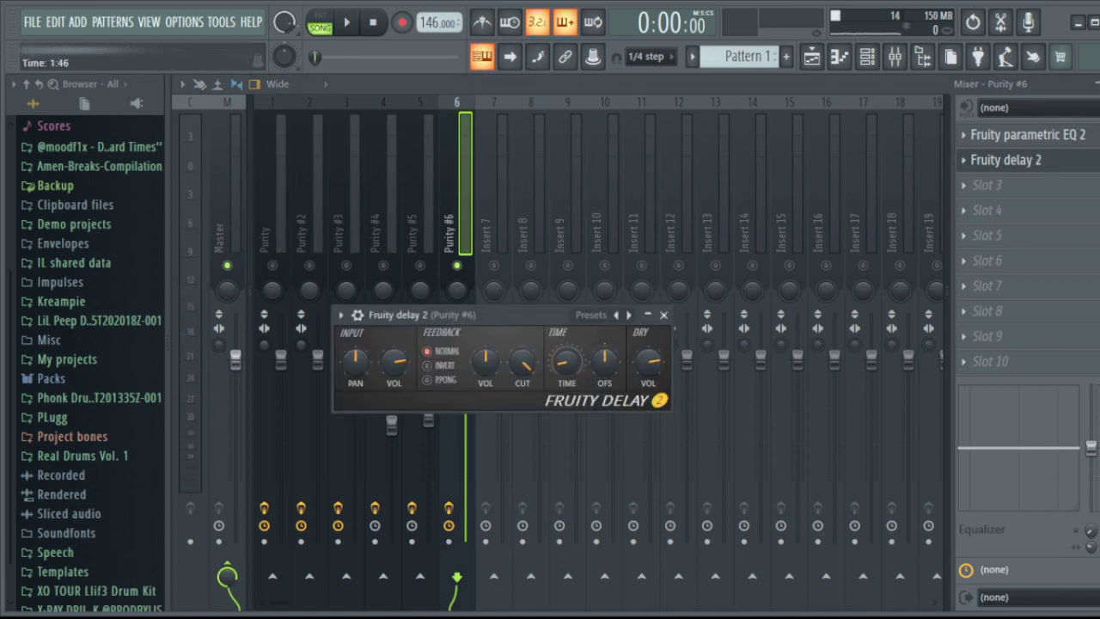
pyautogui.press('space')
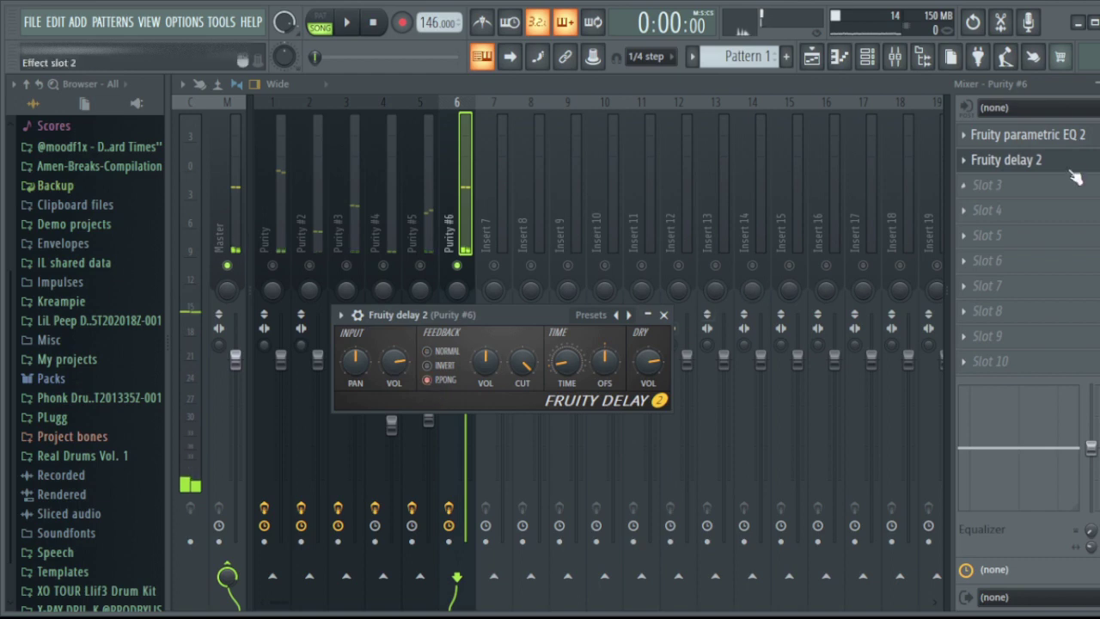
pyautogui.click(1074, 162)
pyautogui.press('space')
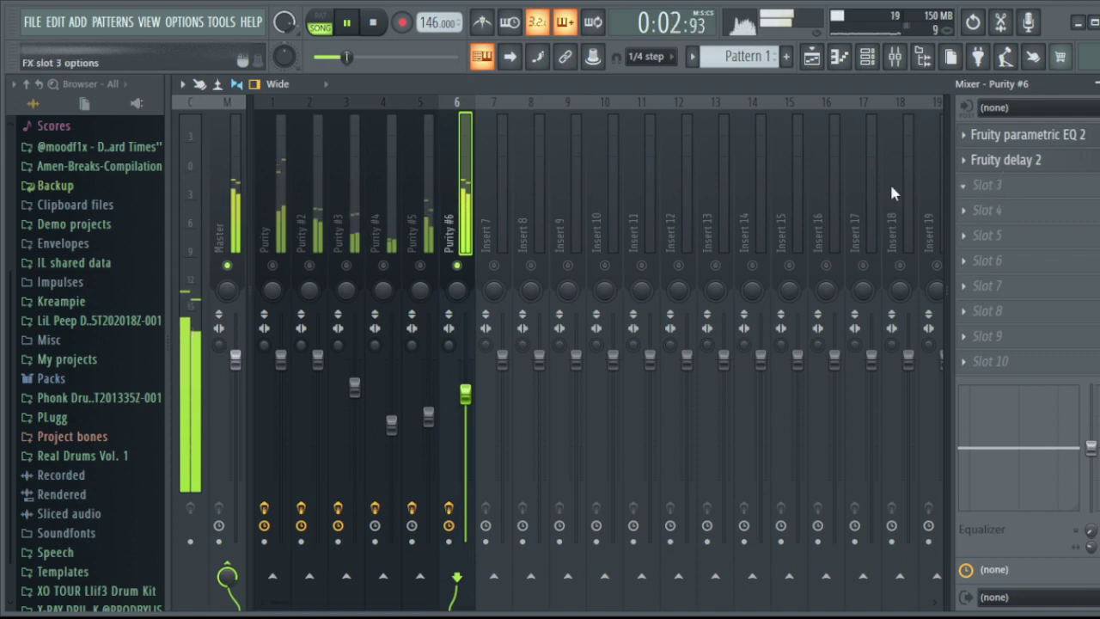
pyautogui.press('Escape')
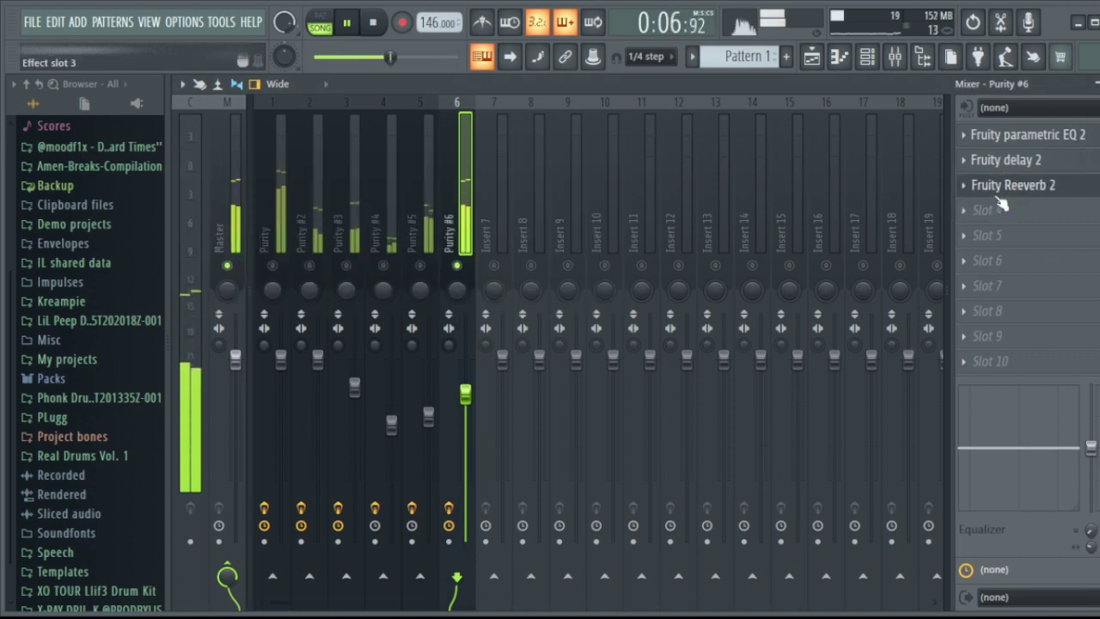
# Lower the Purity #6 track volume slightly and cut its lows at about 386 Hz with the mixer equalizer.
pyautogui.moveTo(466, 394)
pyautogui.mouseDown()
pyautogui.moveTo(465, 424)
pyautogui.moveTo(465, 408)
pyautogui.mouseUp()
pyautogui.moveTo(961, 471); pyautogui.dragTo(1010, 471)
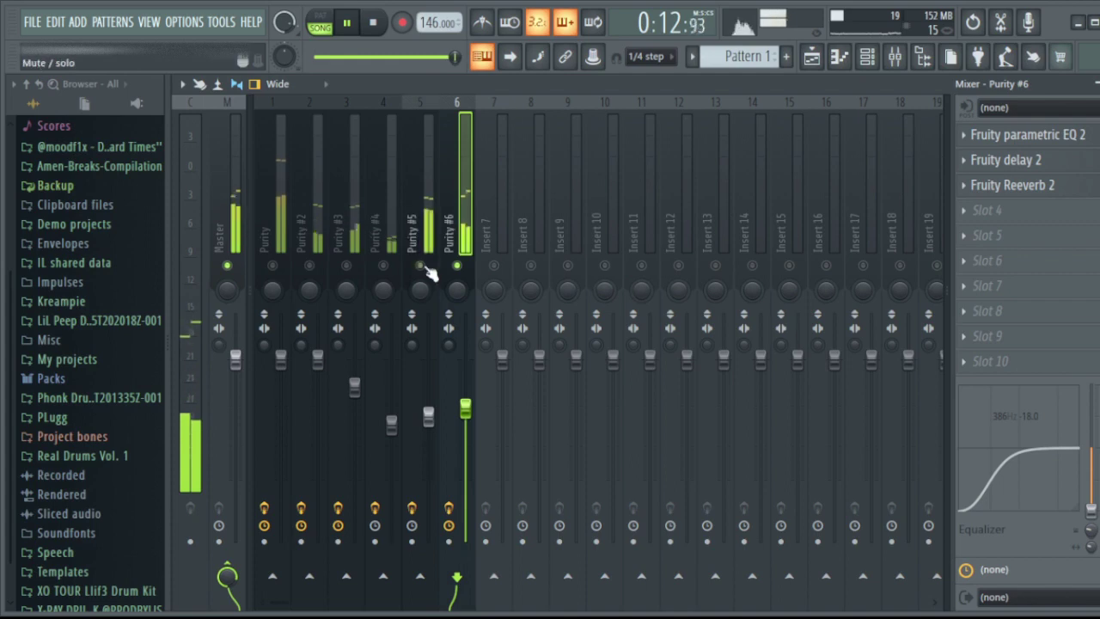
# Unsolo the mixer tracks and move all four Gross Beat - Mix level clips in the playlist up to Track 2.
pyautogui.rightClick(272, 273)
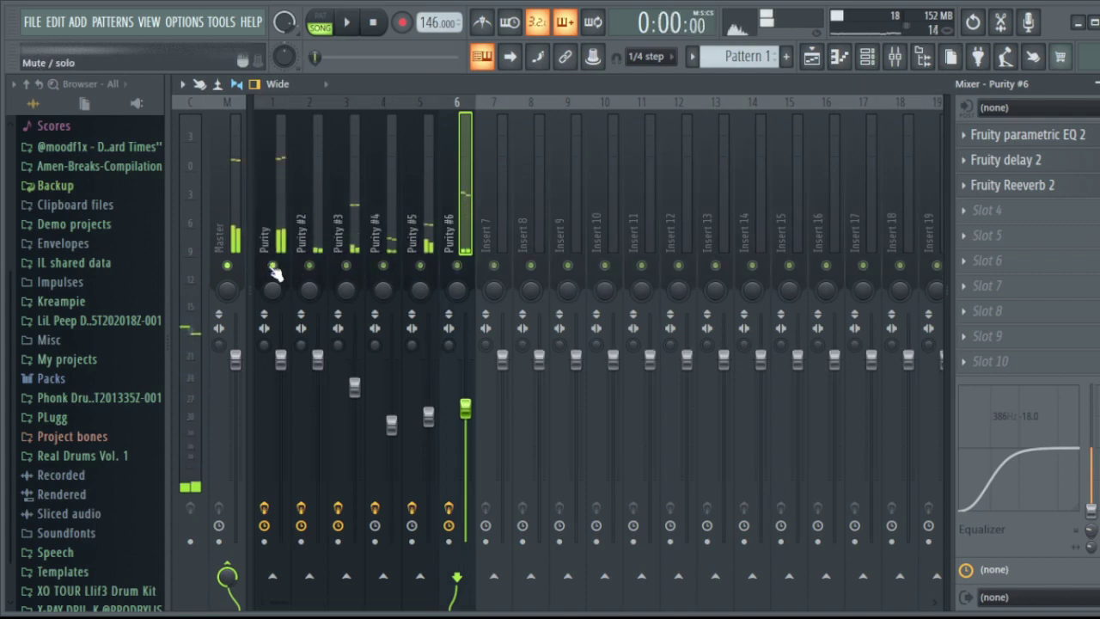
pyautogui.click(826, 62)
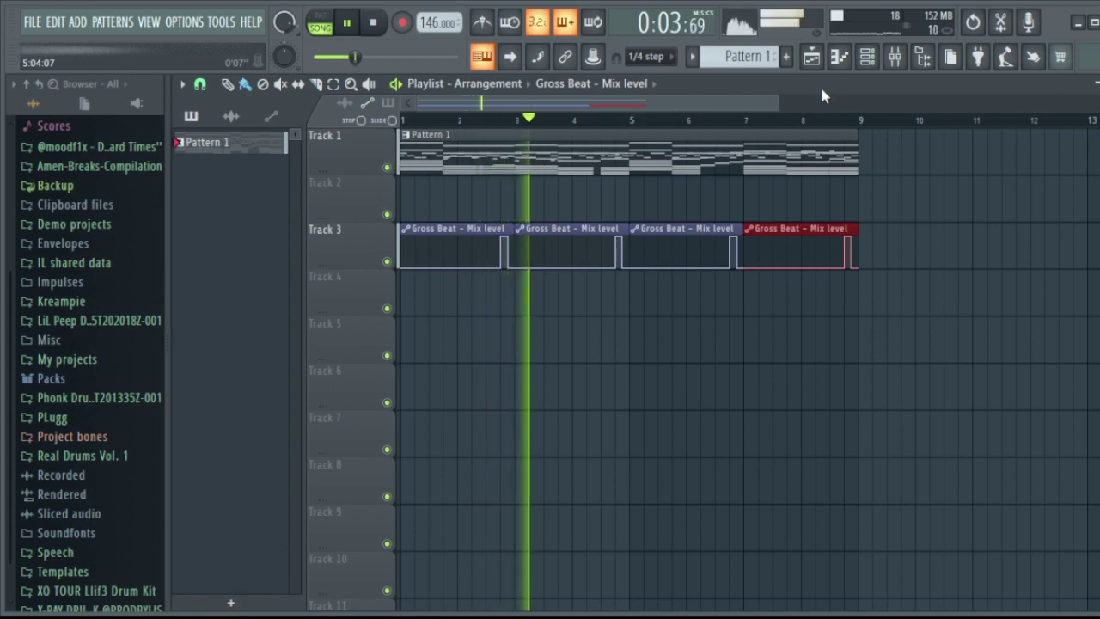
pyautogui.moveTo(946, 222); pyautogui.dragTo(211, 241)
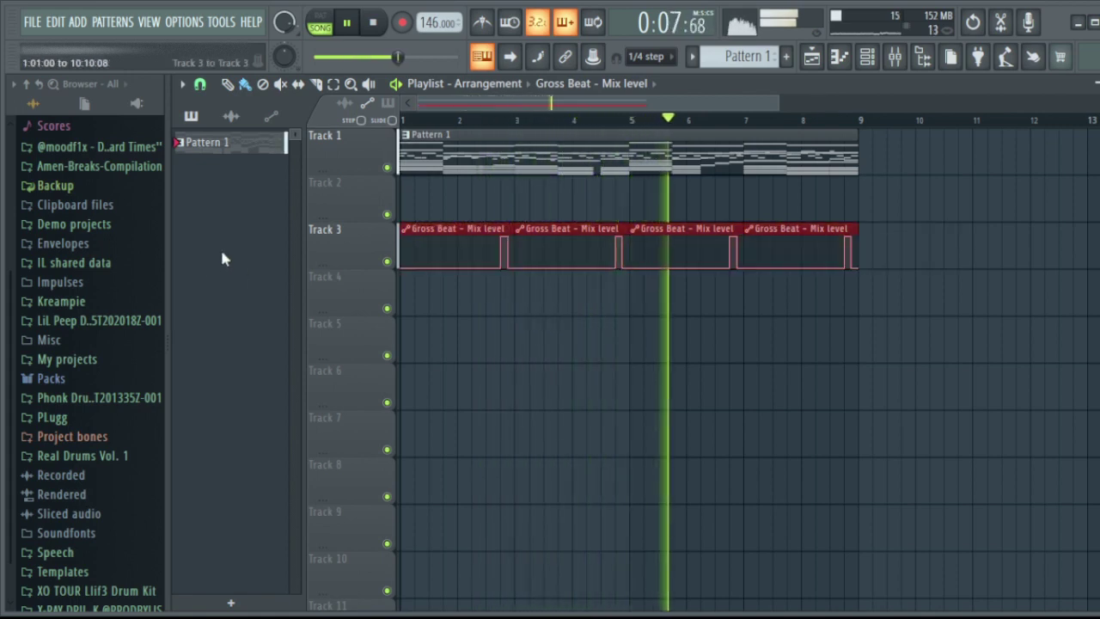
pyautogui.hotkey('shift', 'Up')
pyautogui.click(570, 398)
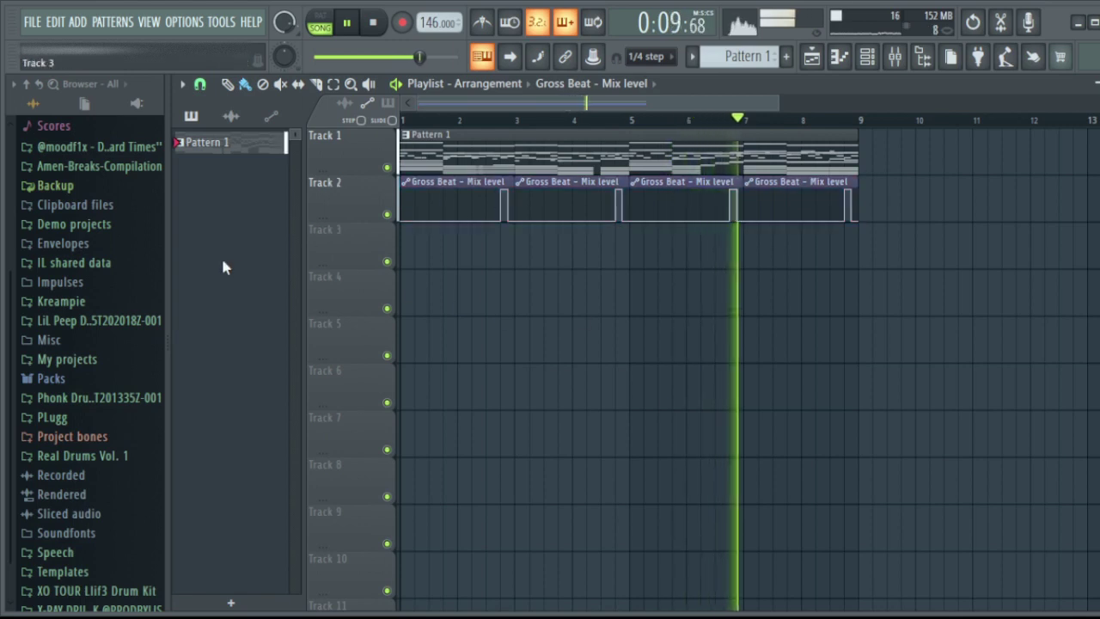
# Load the 808 sample whose name ends in "Shawty)" from the PLugg drum kit's 808 folder as a new channel in the channel rack.
pyautogui.click(51, 416)
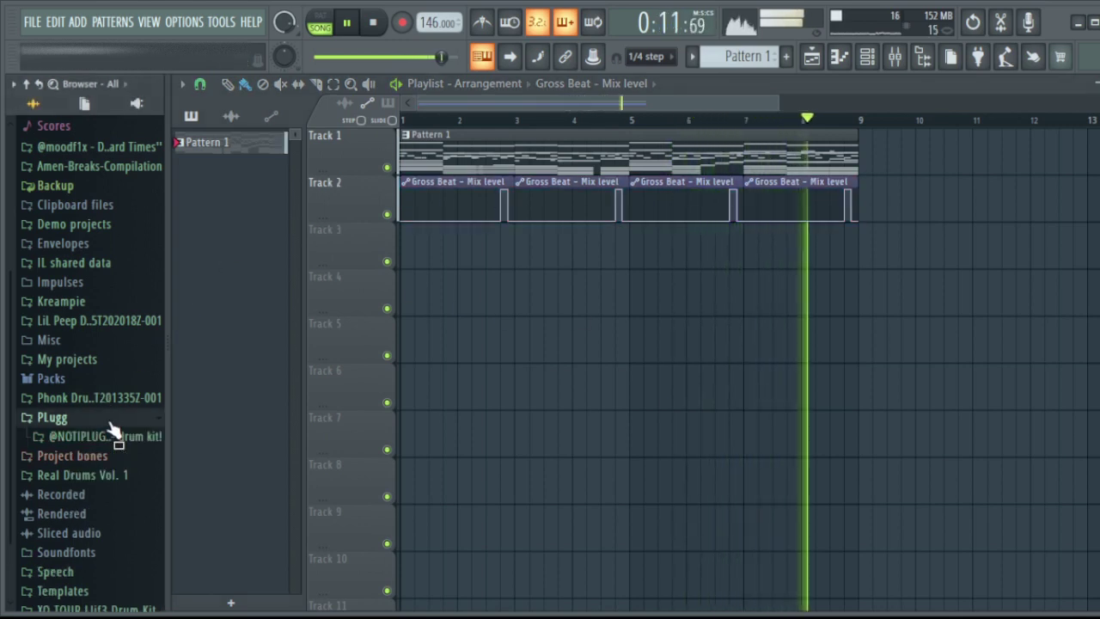
pyautogui.click(103, 435)
pyautogui.click(90, 324)
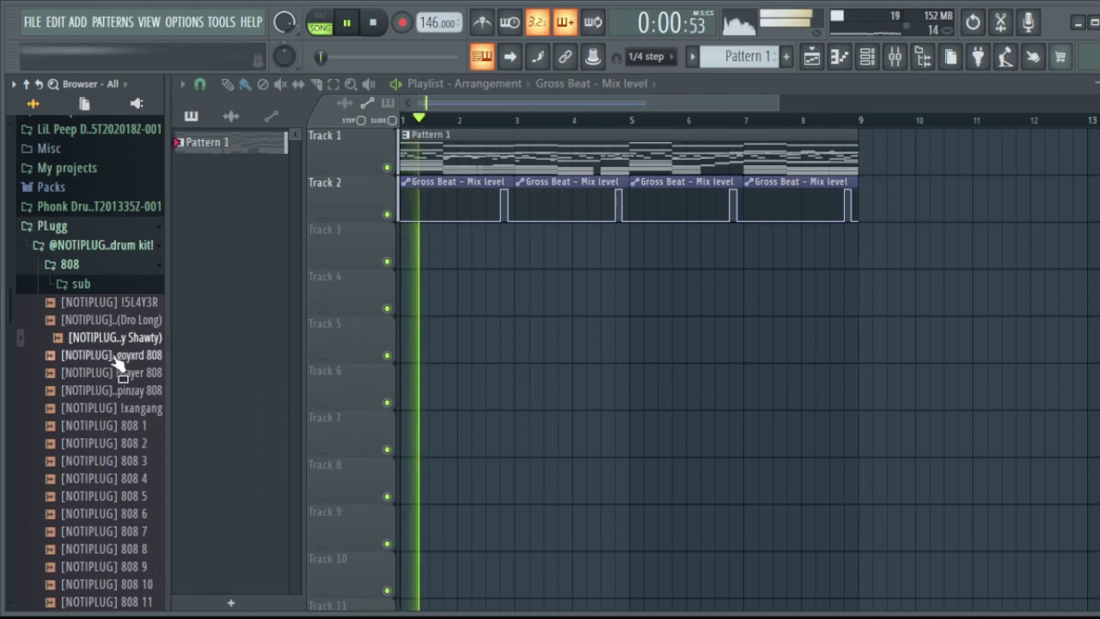
pyautogui.press('space')
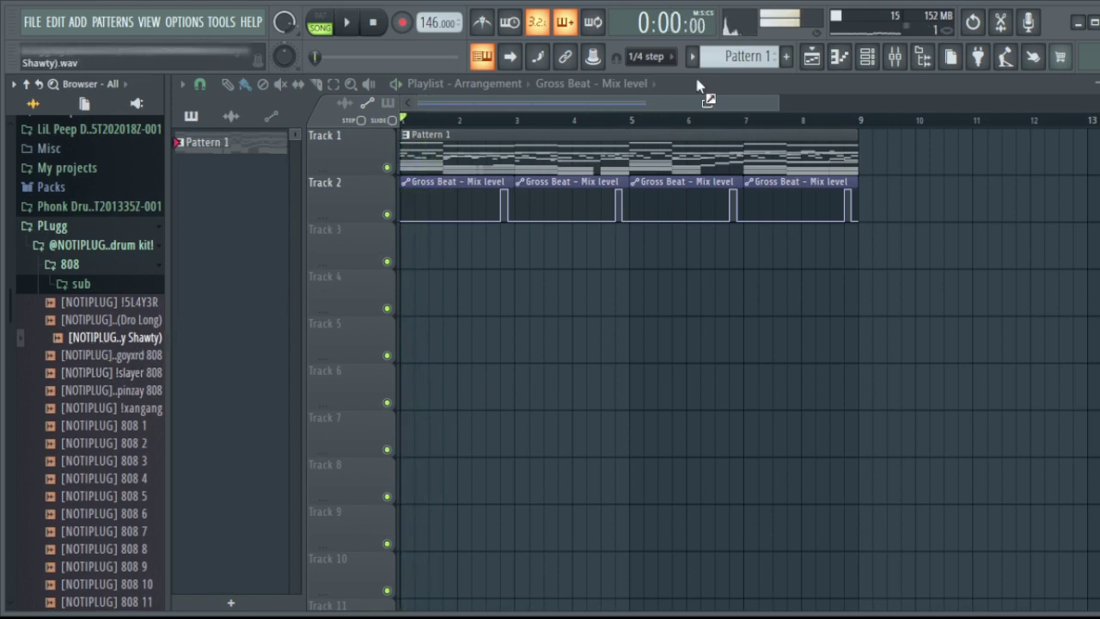
pyautogui.click(868, 57)
pyautogui.moveTo(421, 359); pyautogui.dragTo(423, 361)
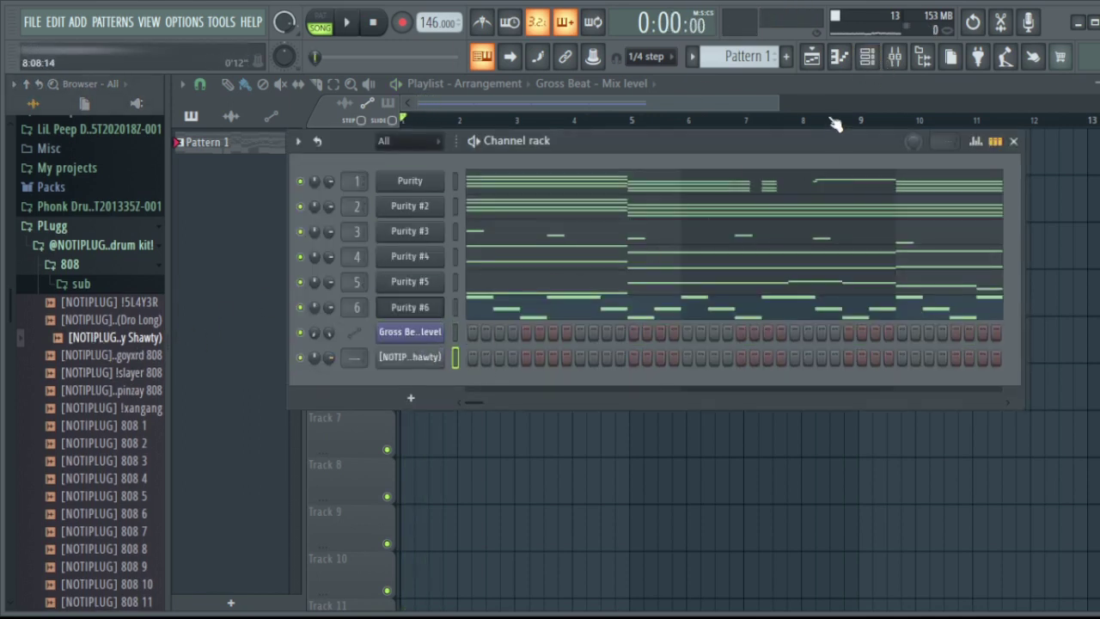
# Browse the drum kit's chants & voxs folder and add the Chant 1 sample to the channel rack.
pyautogui.click(112, 286)
pyautogui.click(99, 285)
pyautogui.click(103, 302)
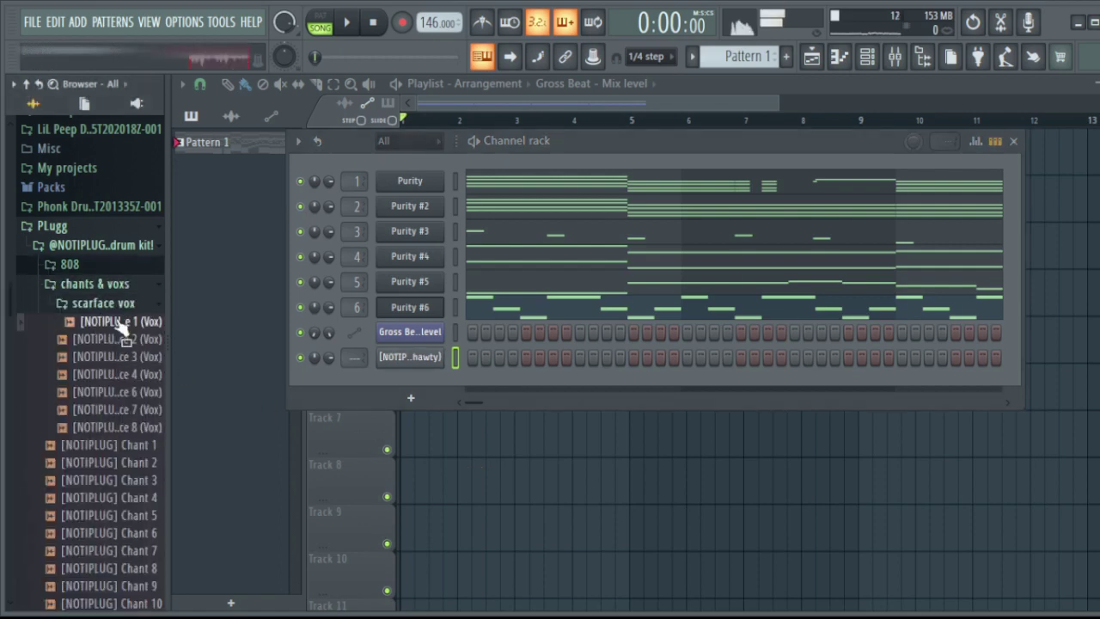
pyautogui.click(103, 303)
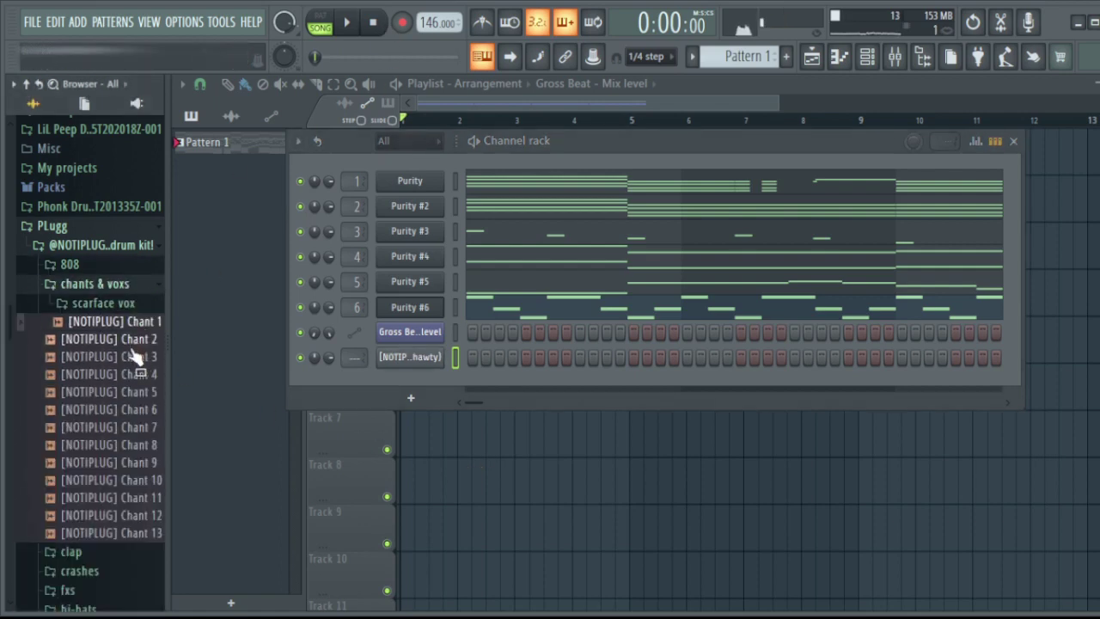
pyautogui.click(144, 326)
pyautogui.moveTo(151, 337); pyautogui.dragTo(442, 391)
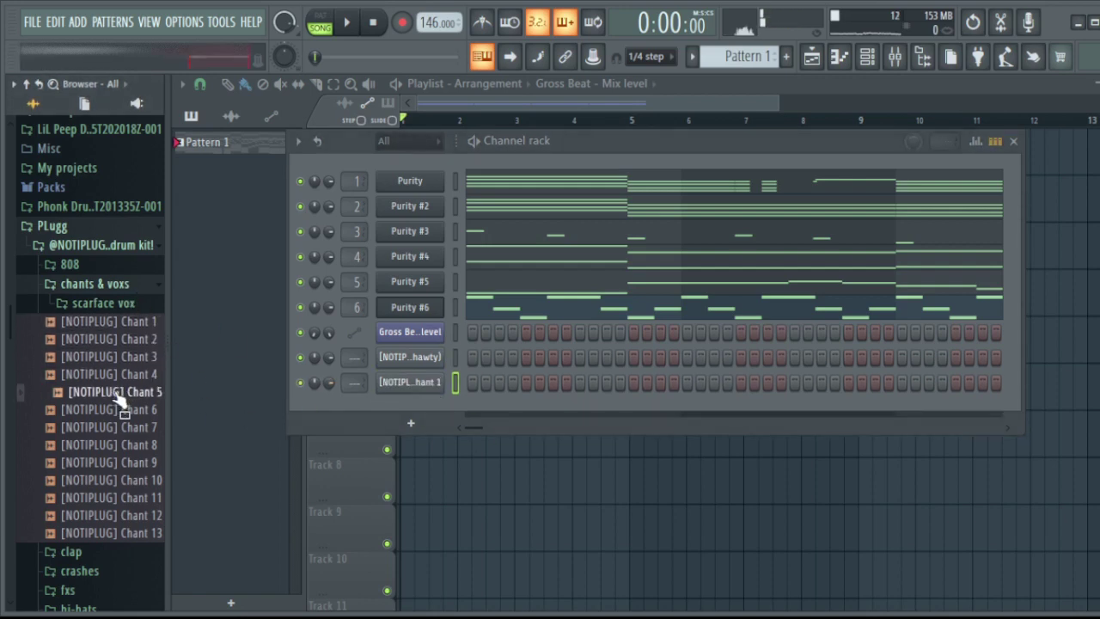
# Audition the other chant samples in the chants & voxs folder, then collapse the folder.
pyautogui.click(133, 463)
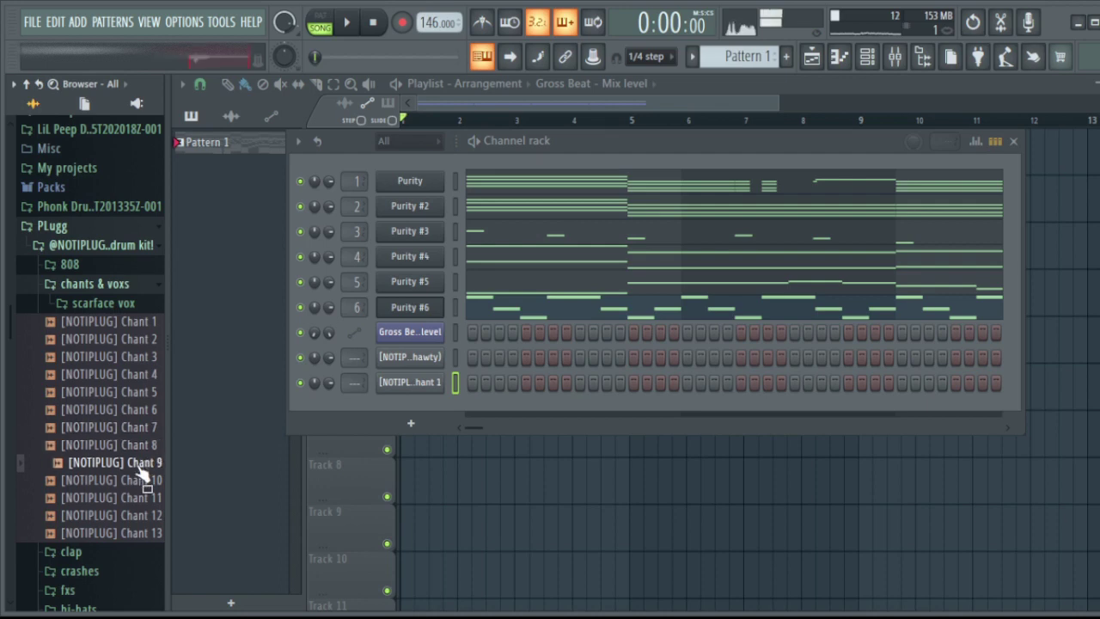
pyautogui.click(133, 434)
pyautogui.click(129, 498)
pyautogui.click(131, 533)
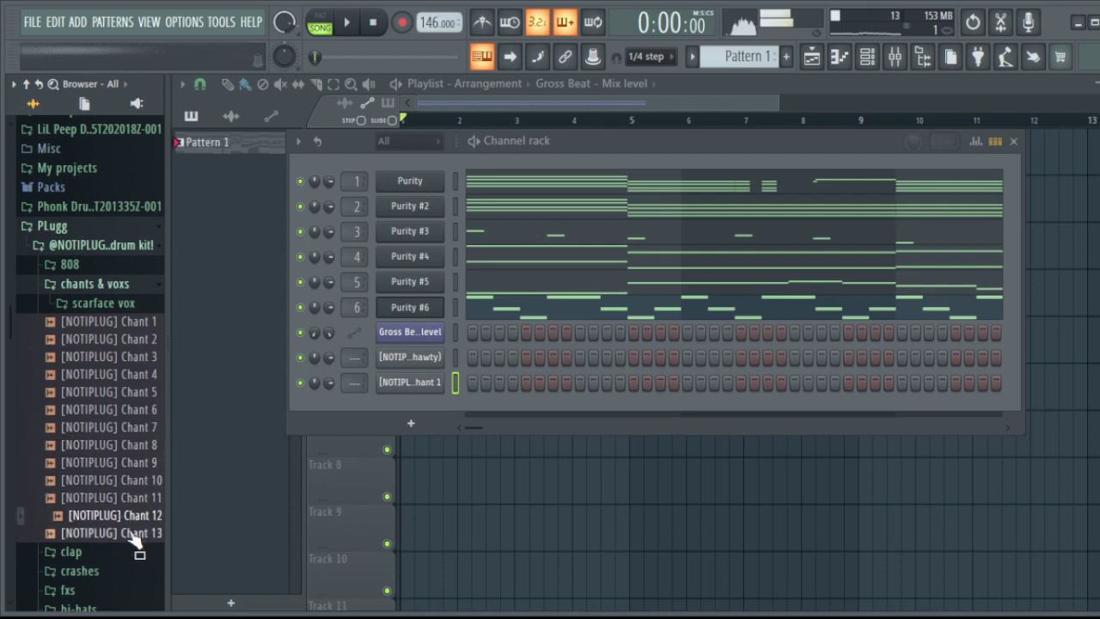
pyautogui.click(112, 323)
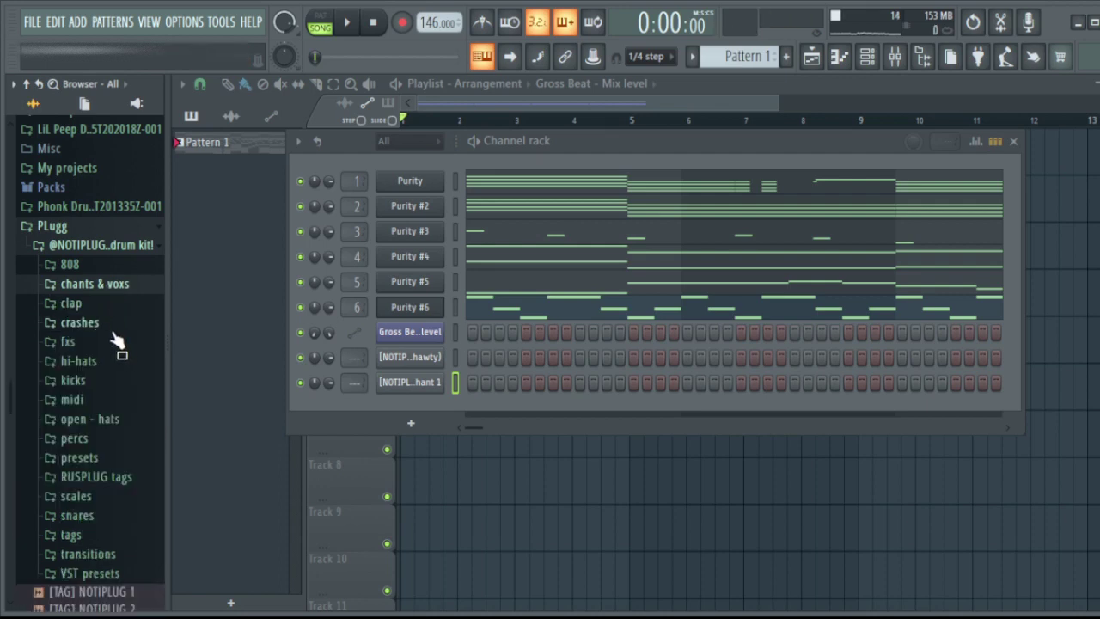
# Add Clap 1, Clap 2 and Clap 3 from the drum kit's clap folder to the channel rack.
pyautogui.click(72, 302)
pyautogui.moveTo(97, 352); pyautogui.dragTo(430, 421)
pyautogui.moveTo(103, 358); pyautogui.dragTo(418, 443)
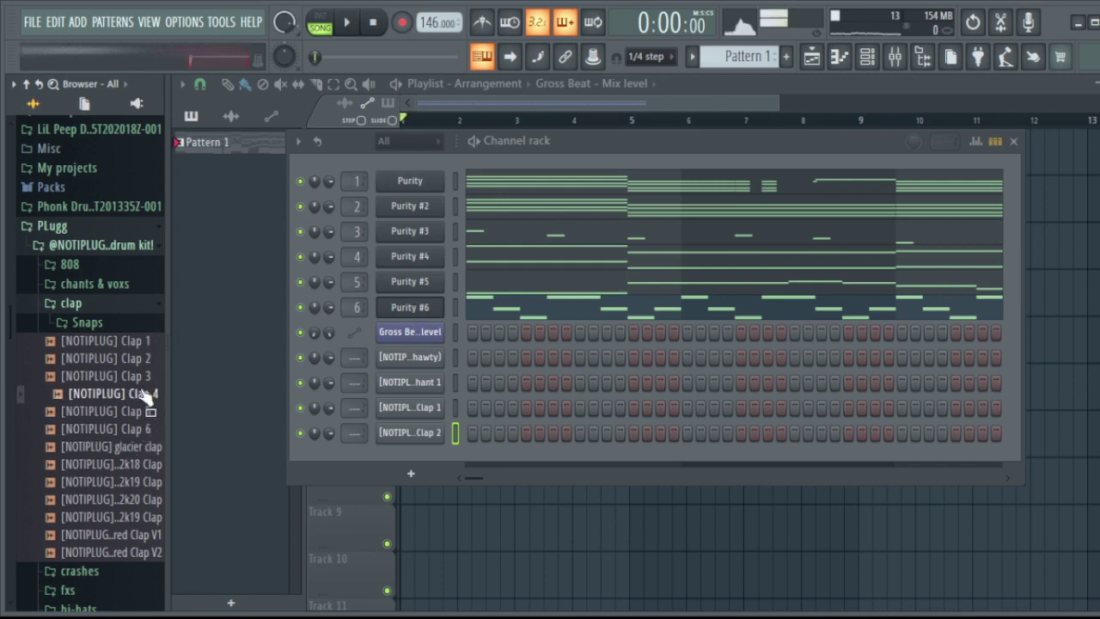
pyautogui.moveTo(146, 384); pyautogui.dragTo(424, 450)
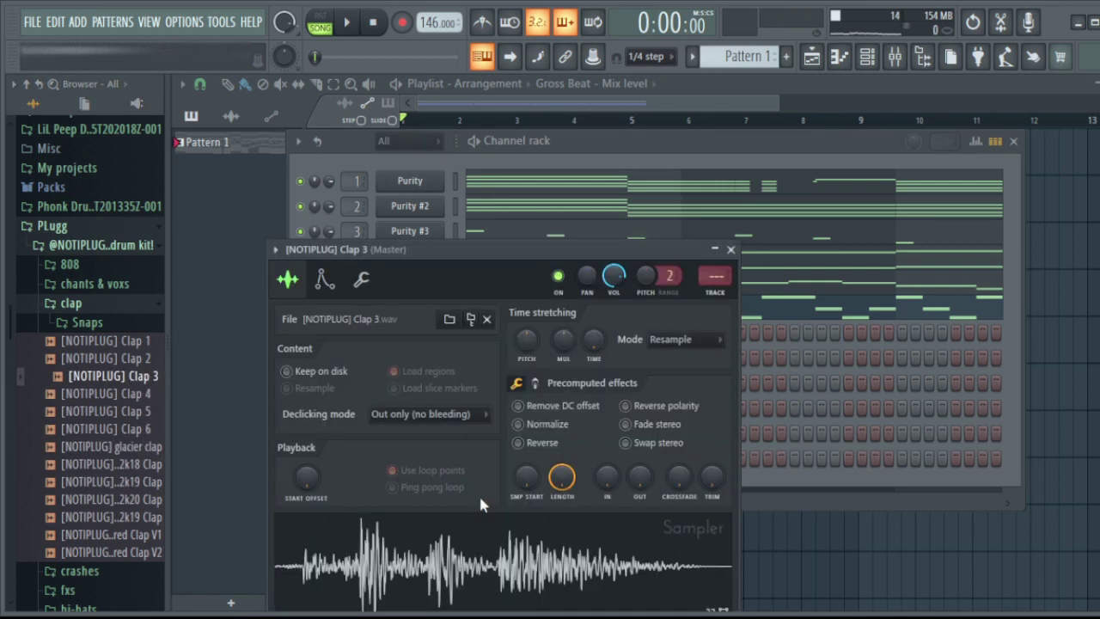
# Reverse the Clap 3 sample, give it a short fade-out, and trim its length slightly.
pyautogui.click(519, 443)
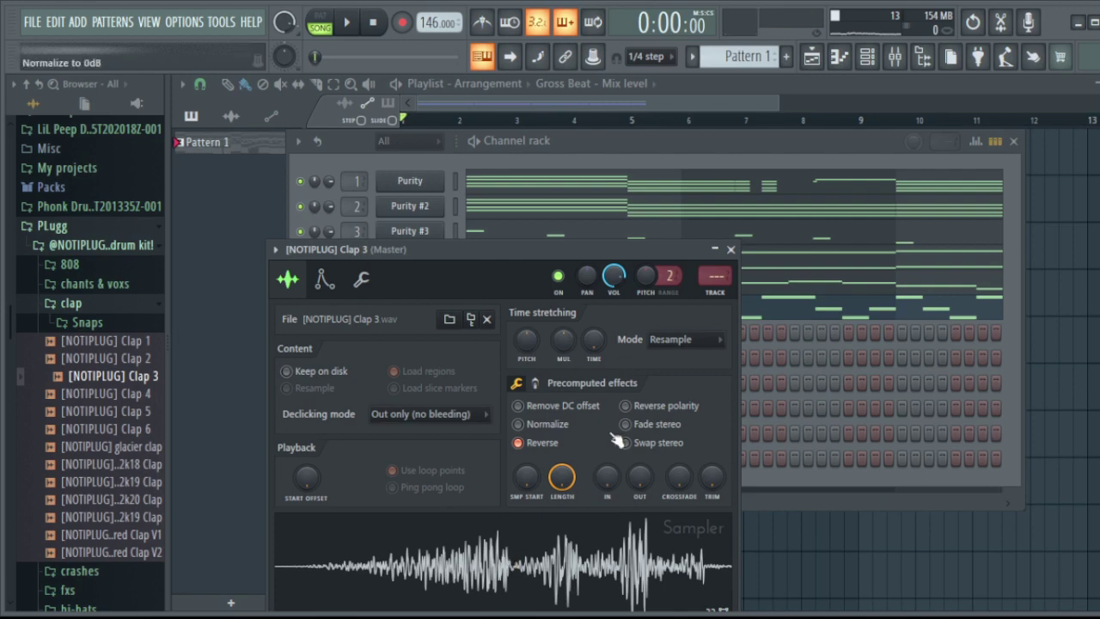
pyautogui.moveTo(640, 477); pyautogui.dragTo(640, 464)
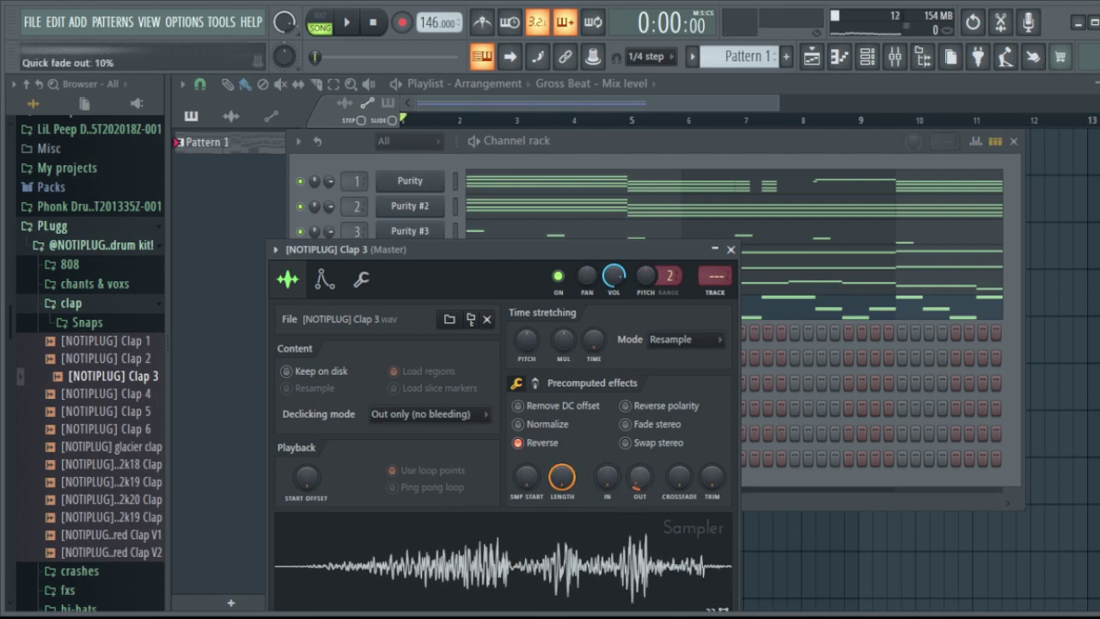
pyautogui.moveTo(561, 478); pyautogui.dragTo(565, 491)
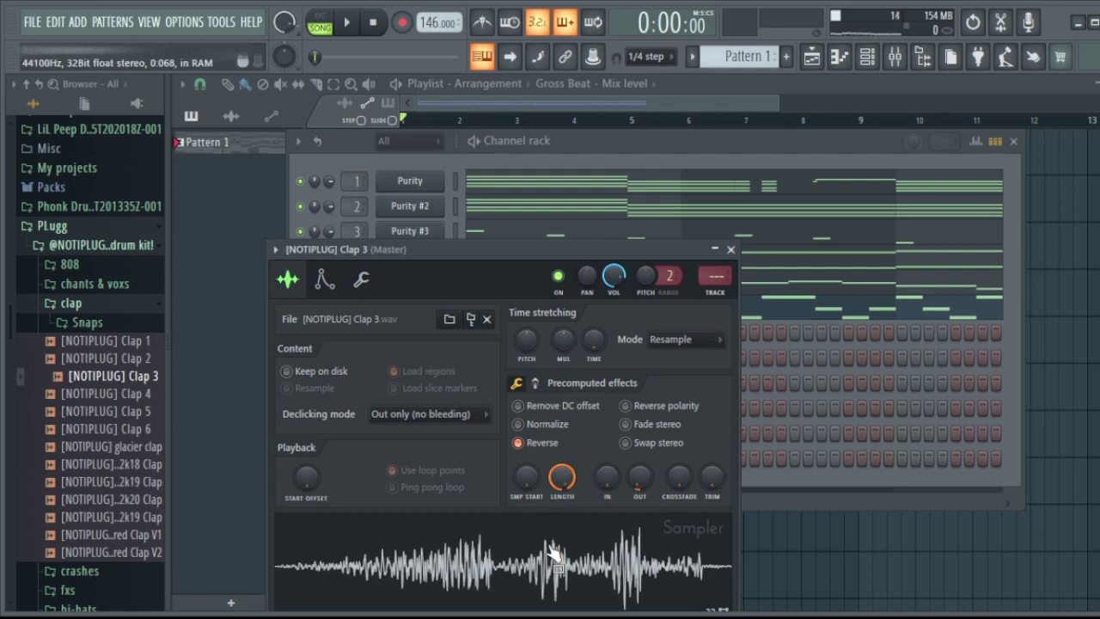
pyautogui.click(731, 249)
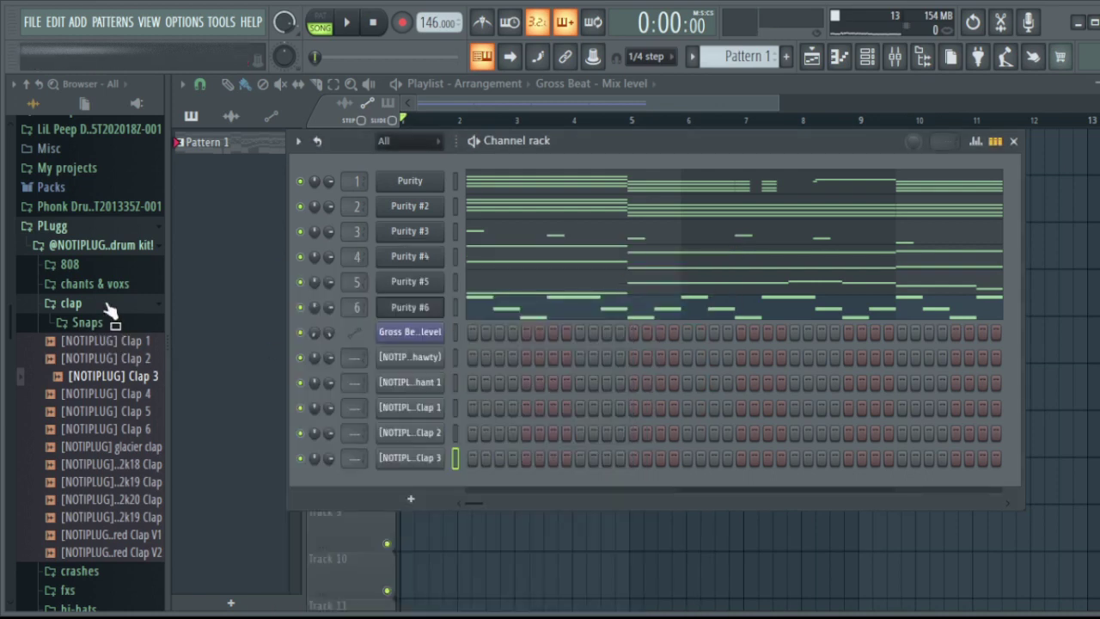
# Audition the cymbal and crash samples in the drum kit's crashes folder.
pyautogui.click(111, 305)
pyautogui.click(120, 322)
pyautogui.click(103, 358)
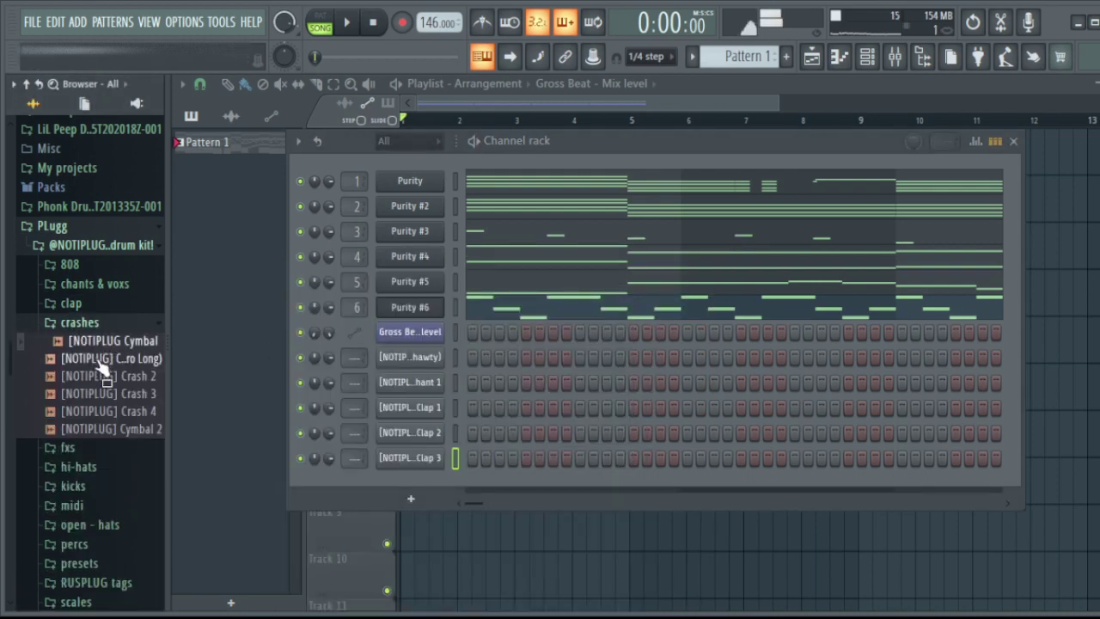
pyautogui.click(98, 378)
pyautogui.click(99, 394)
pyautogui.moveTo(98, 427); pyautogui.dragTo(112, 404)
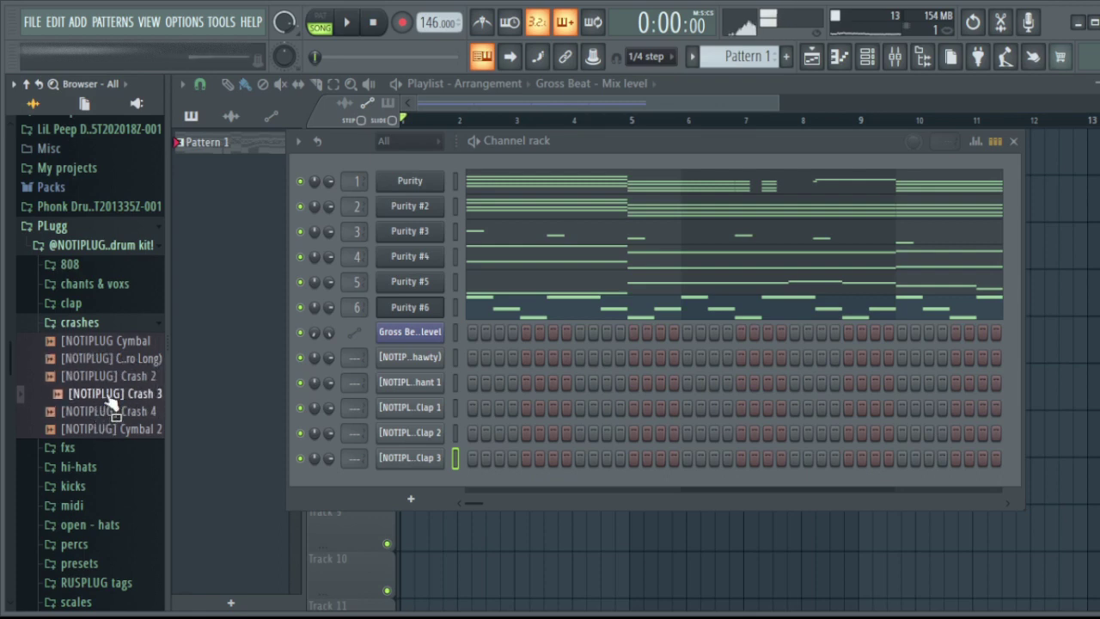
# Audition the hi-hat samples in the drum kit and add Hat 10 to the channel rack.
pyautogui.moveTo(112, 333); pyautogui.dragTo(97, 286)
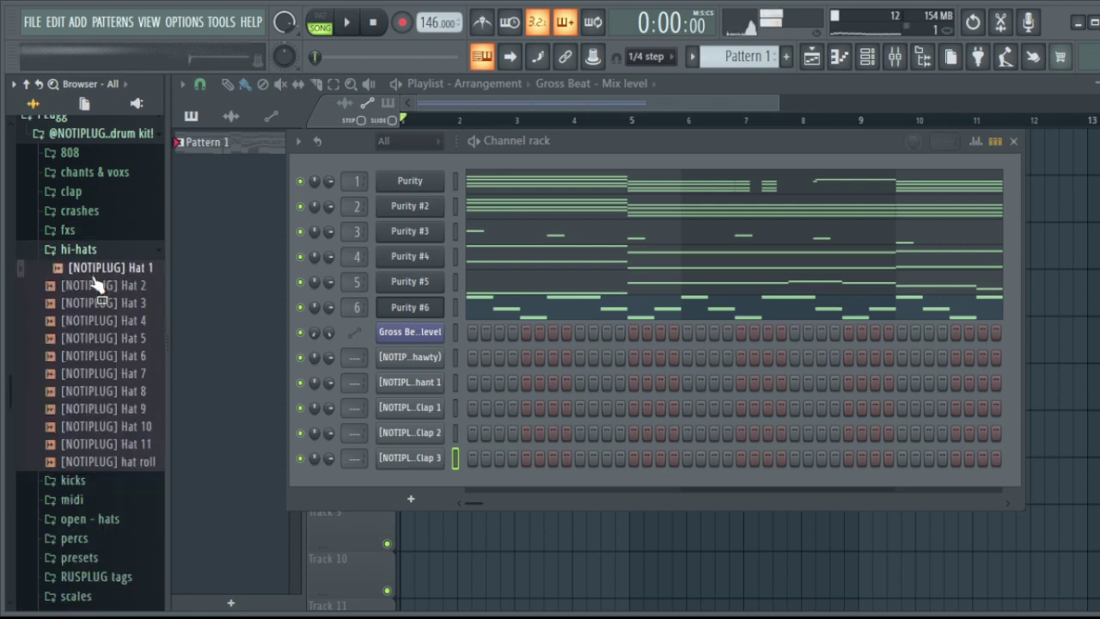
pyautogui.press('Down')
pyautogui.press('Down')
pyautogui.press('Down')
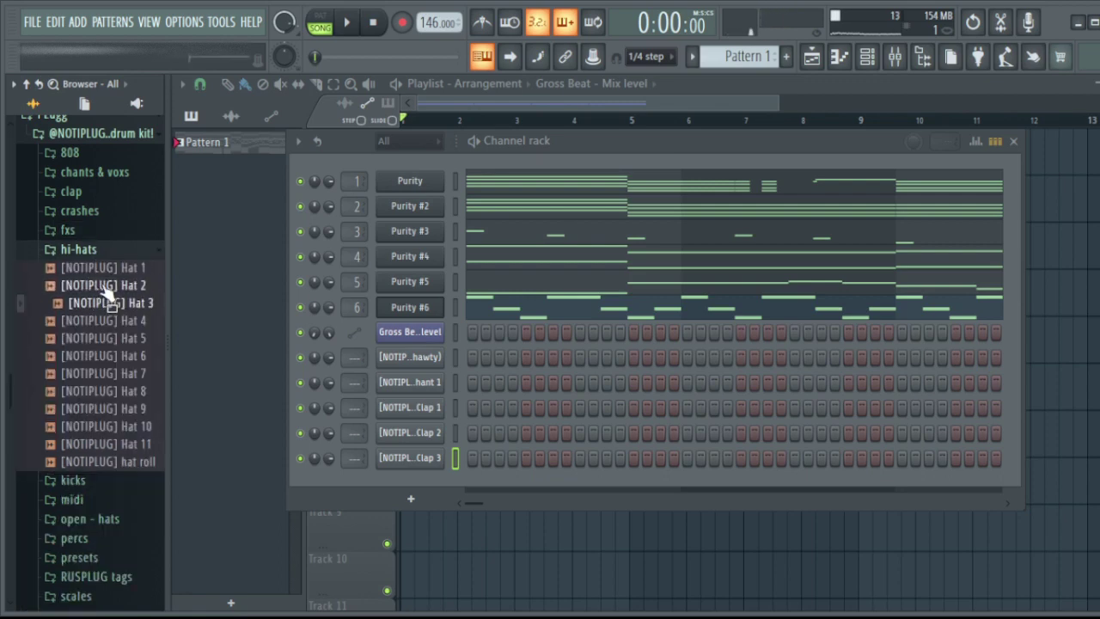
pyautogui.press('Up')
pyautogui.click(137, 481)
pyautogui.click(120, 389)
pyautogui.click(111, 370)
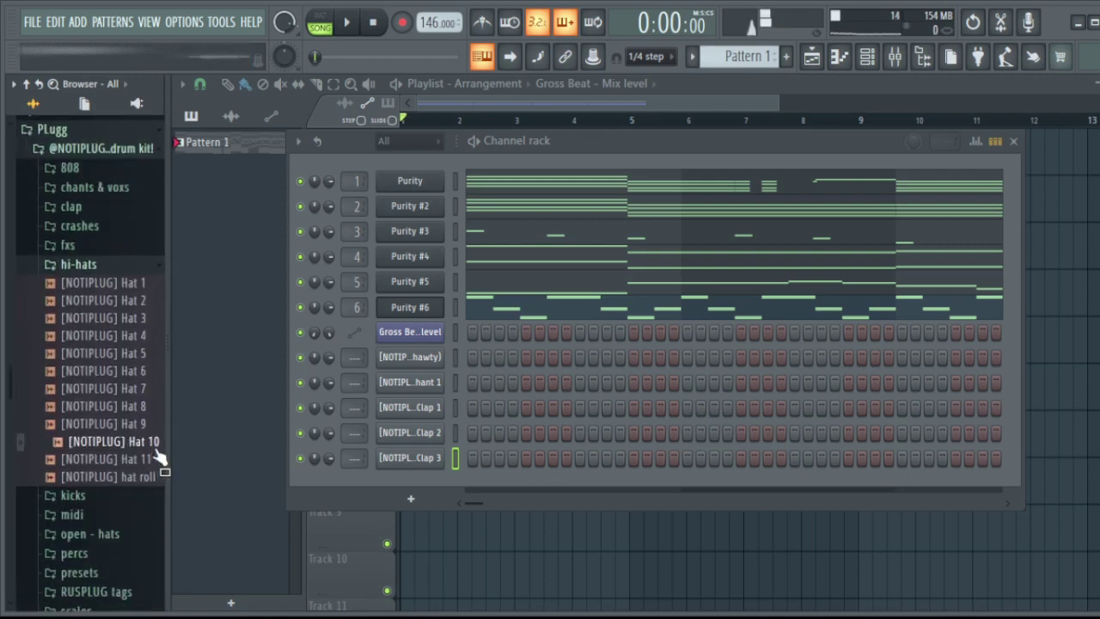
pyautogui.click(152, 450)
pyautogui.moveTo(151, 442); pyautogui.dragTo(415, 482)
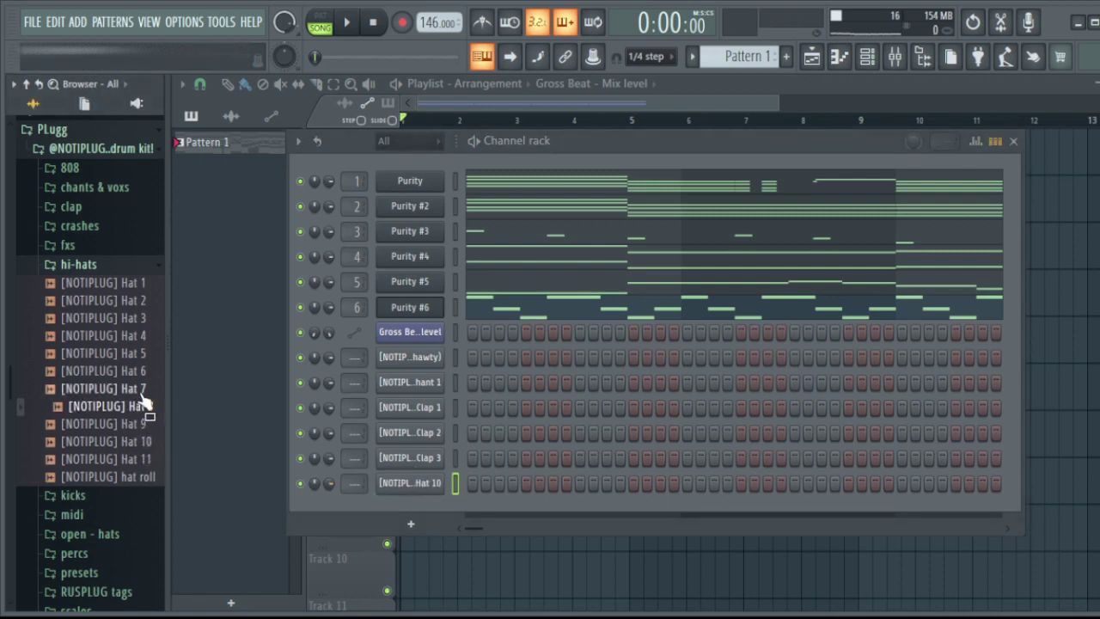
# Audition more hi-hat samples in the drum kit and add Hat 1 to the channel rack.
pyautogui.click(147, 360)
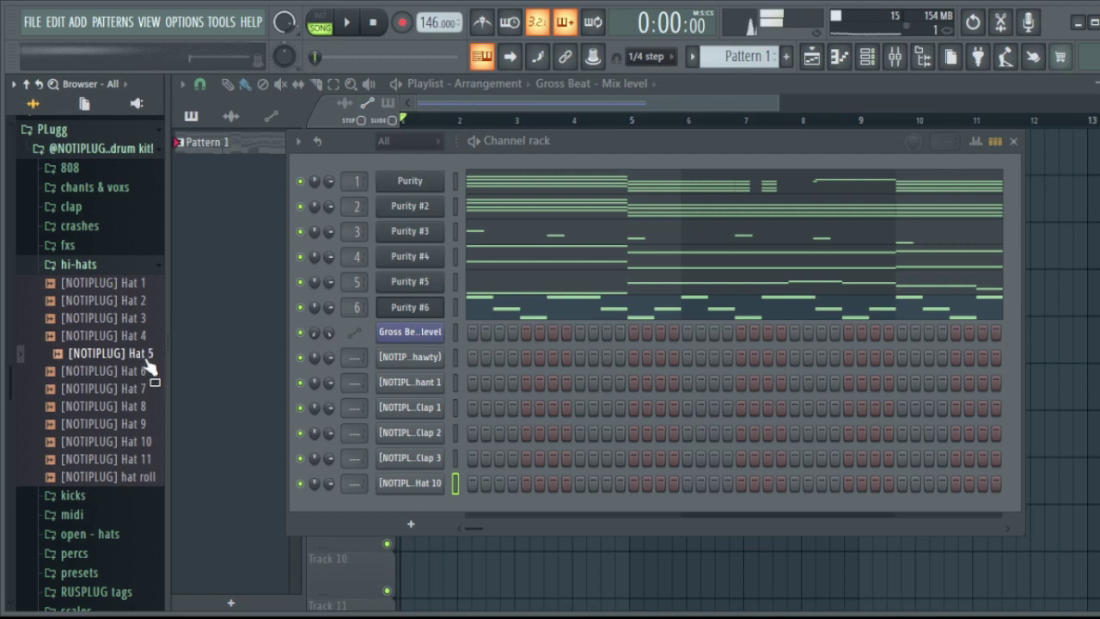
pyautogui.click(140, 351)
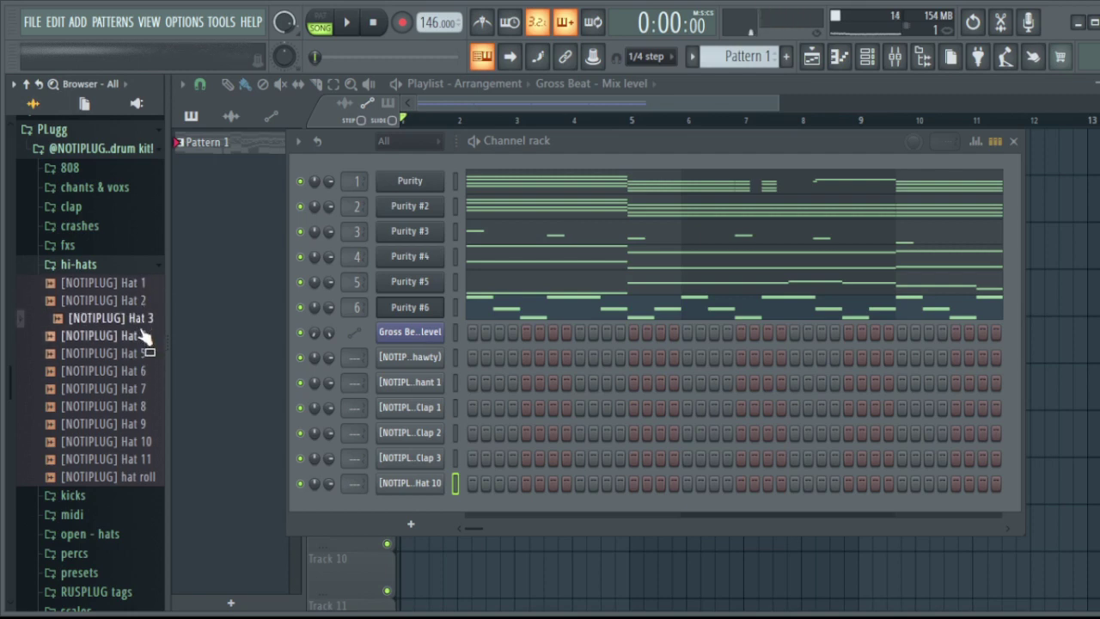
pyautogui.click(141, 359)
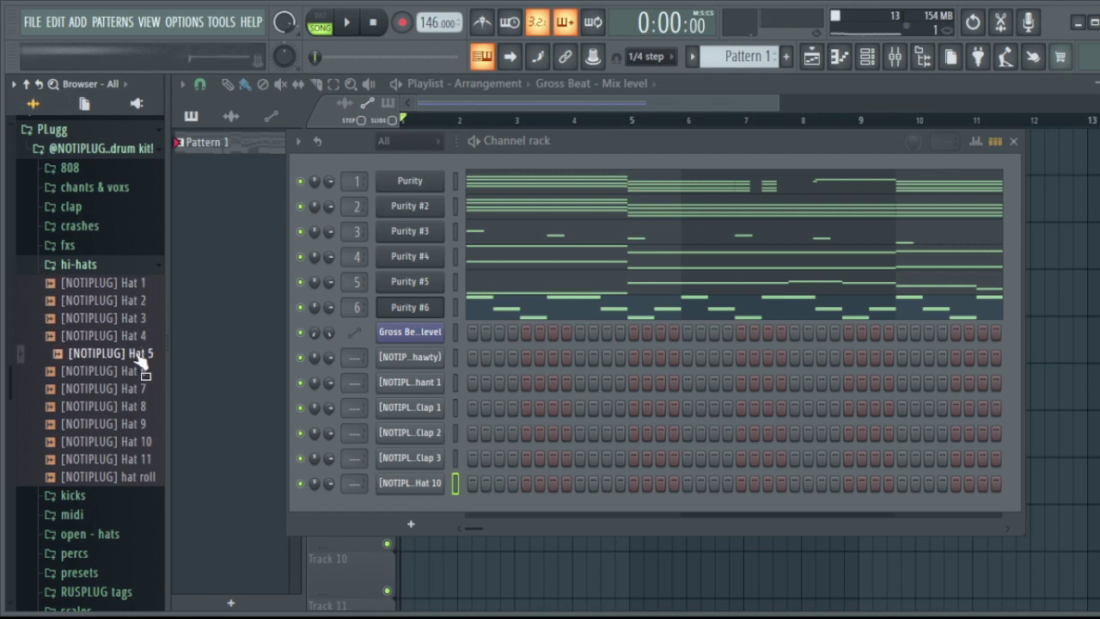
pyautogui.moveTo(145, 292); pyautogui.dragTo(433, 507)
# Audition the drum kit's open hats and add open-hat 4 to the channel rack twice, as two separate channels.
pyautogui.click(120, 274)
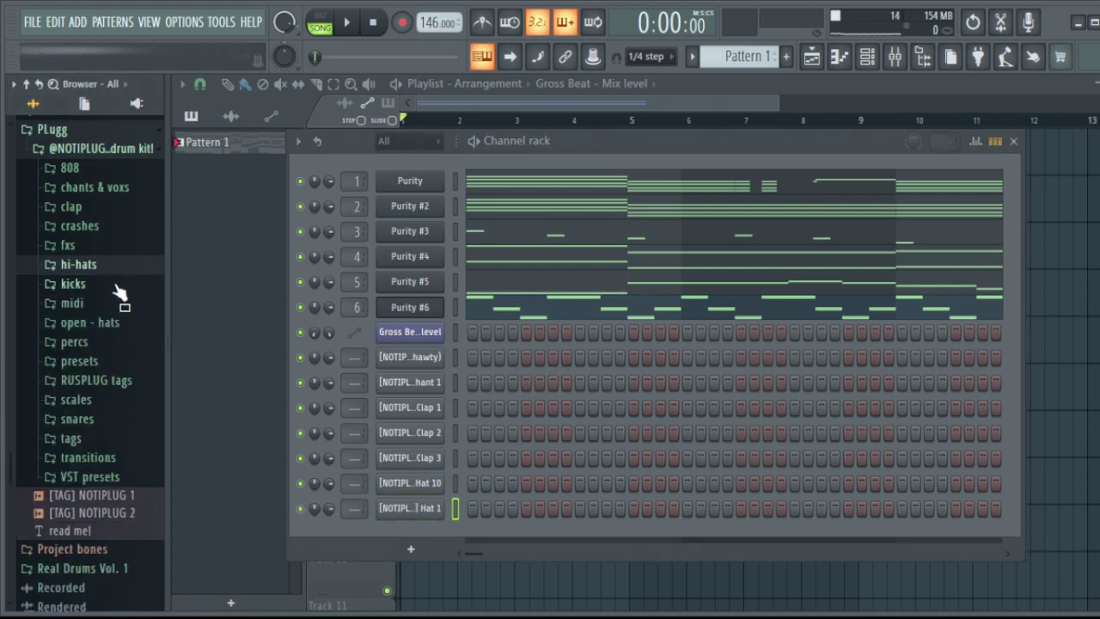
pyautogui.click(90, 322)
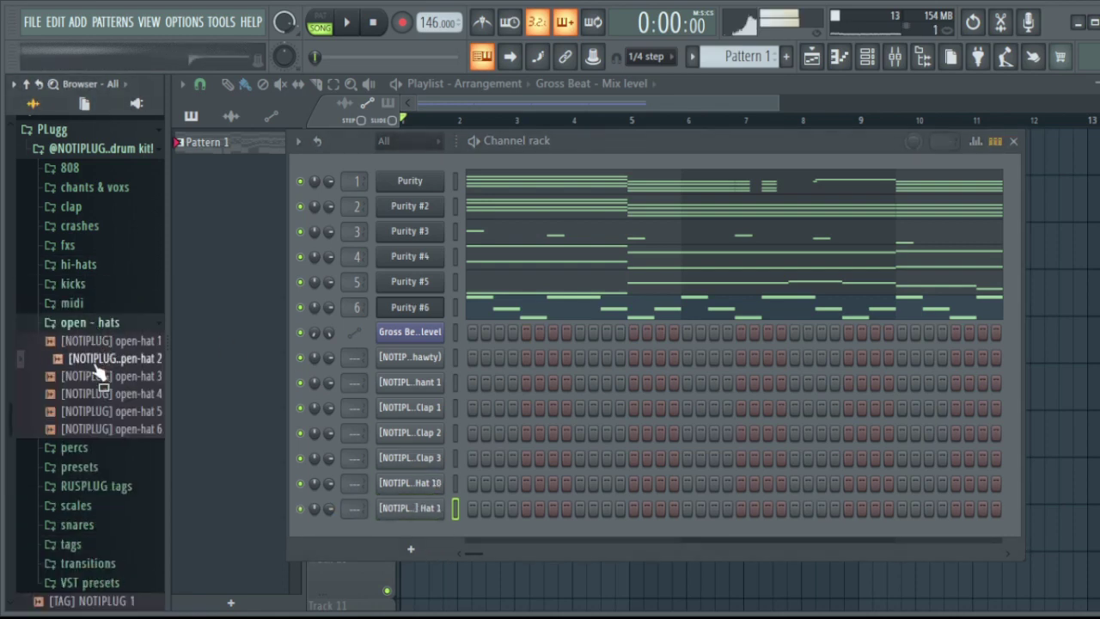
pyautogui.moveTo(110, 398); pyautogui.dragTo(155, 417)
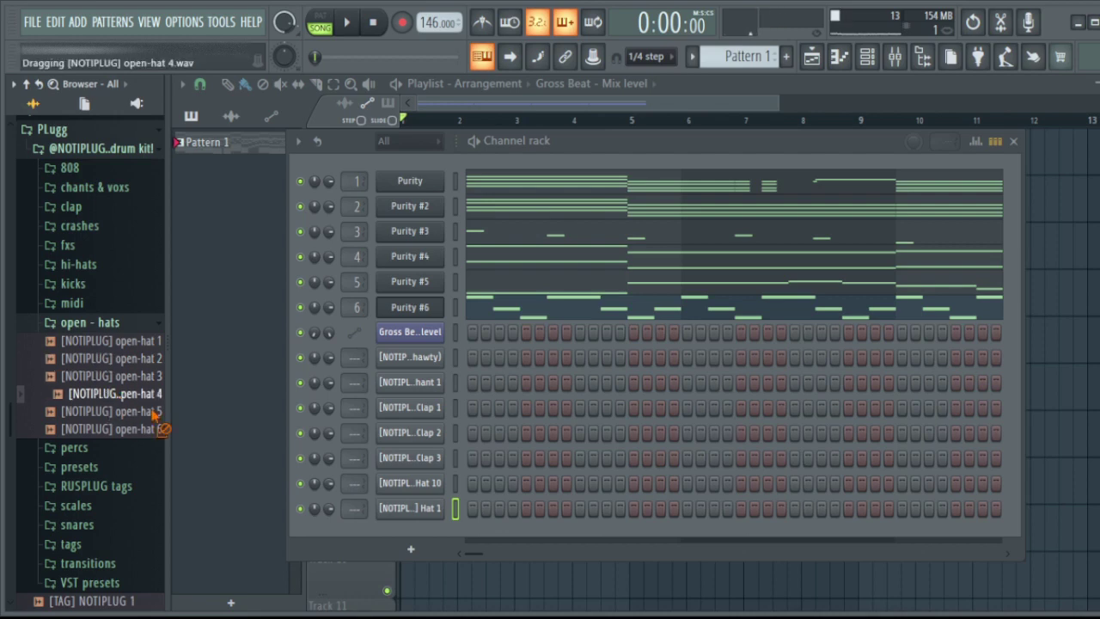
pyautogui.moveTo(410, 537); pyautogui.dragTo(411, 540)
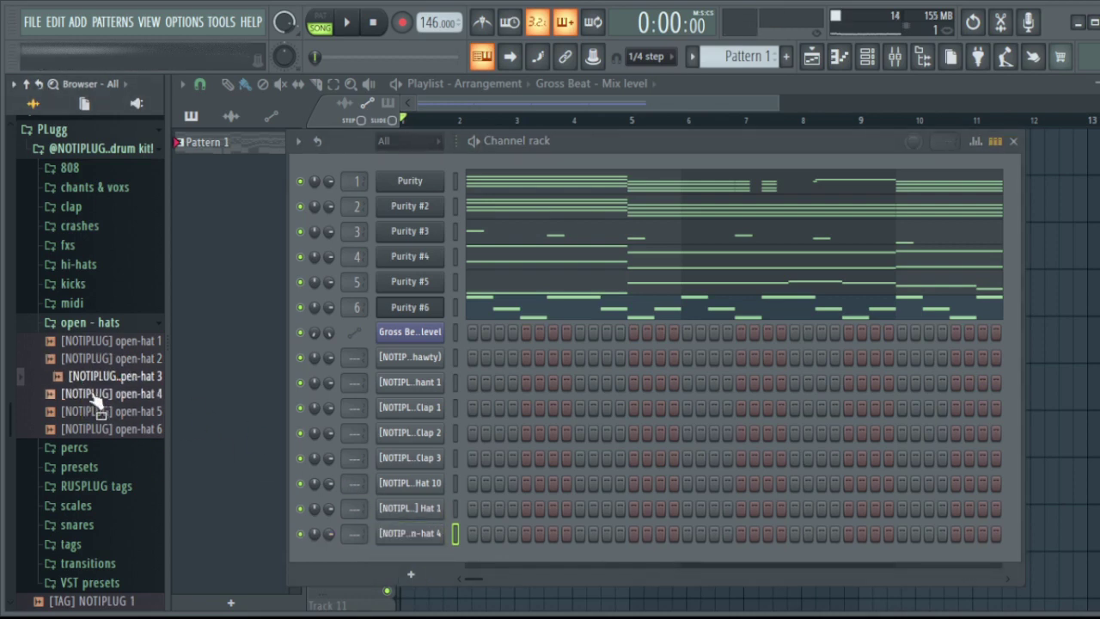
pyautogui.click(107, 429)
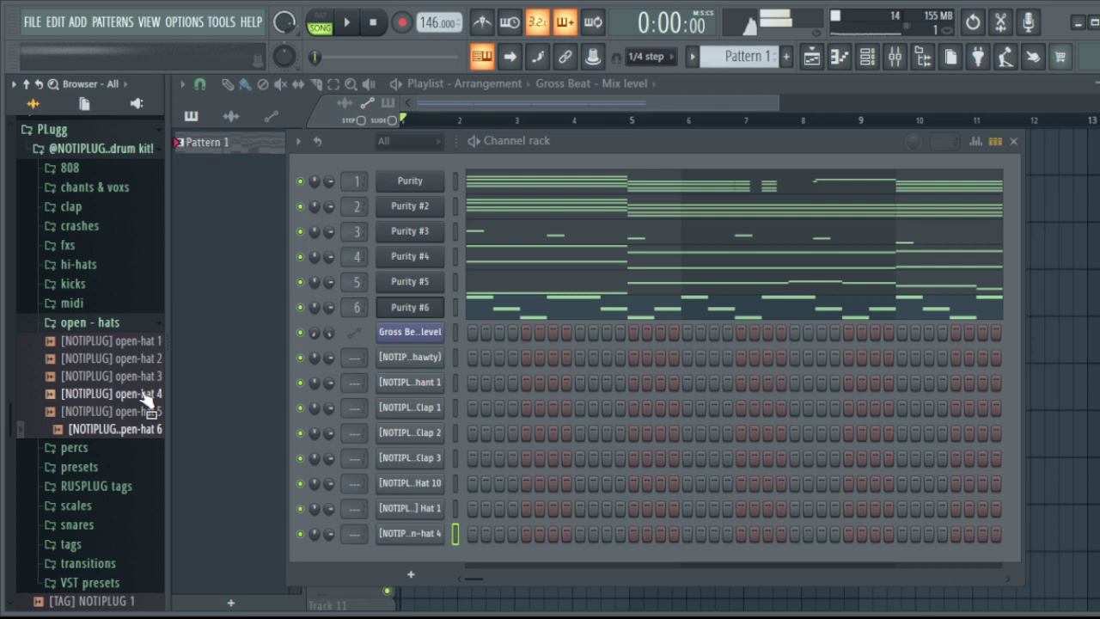
pyautogui.click(458, 567)
# Reverse the second open-hat 4 sample and shorten its sample length to about 9%.
pyautogui.click(426, 535)
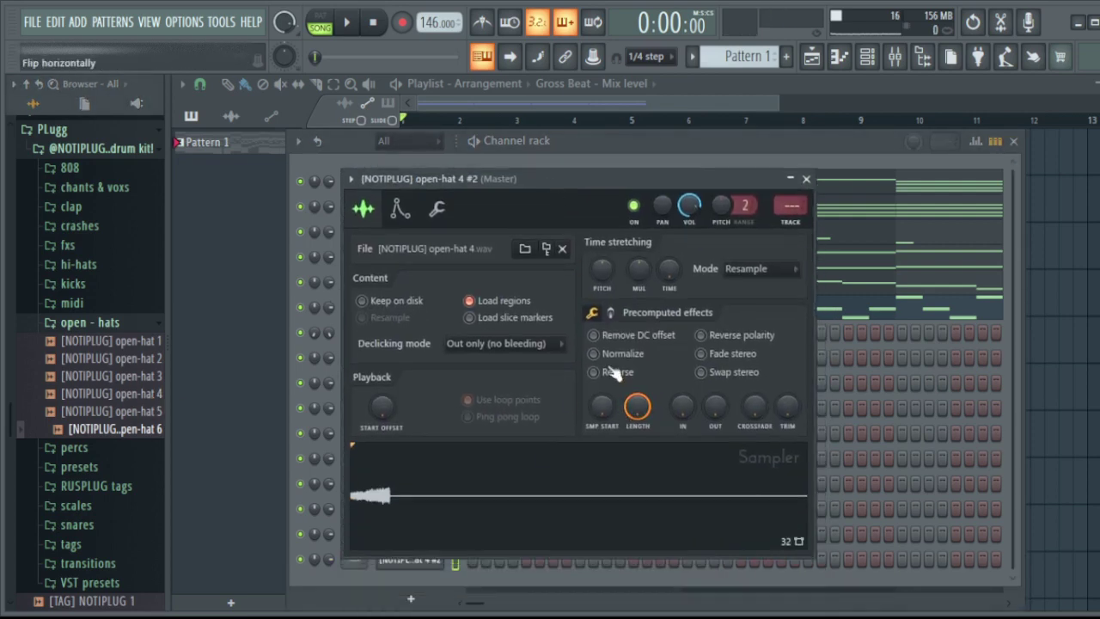
pyautogui.click(594, 372)
pyautogui.press('space')
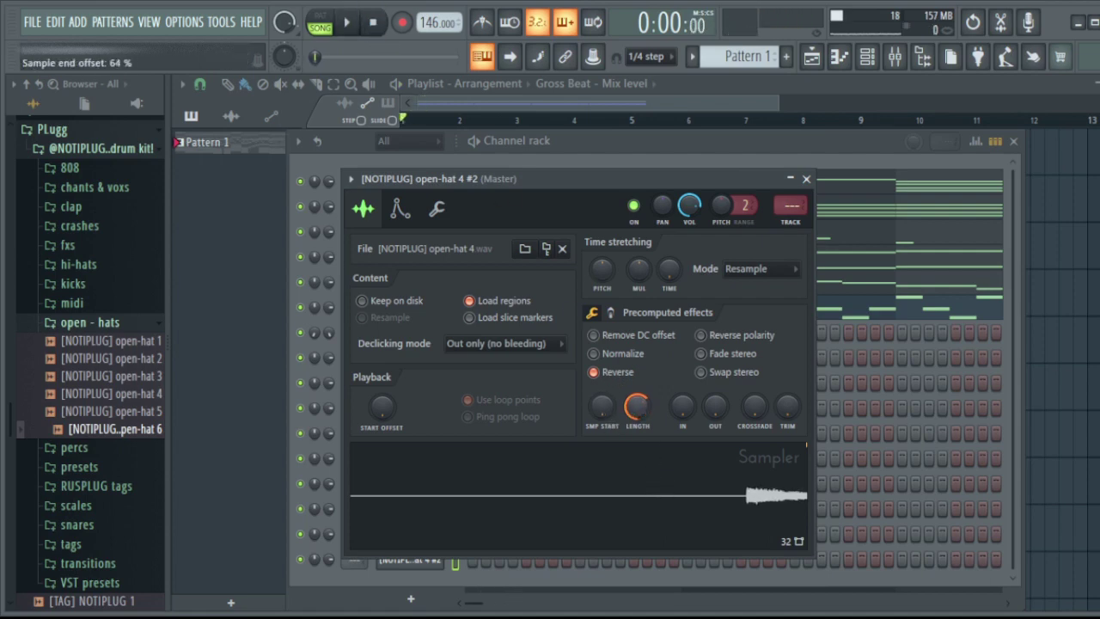
pyautogui.moveTo(637, 407); pyautogui.dragTo(637, 447)
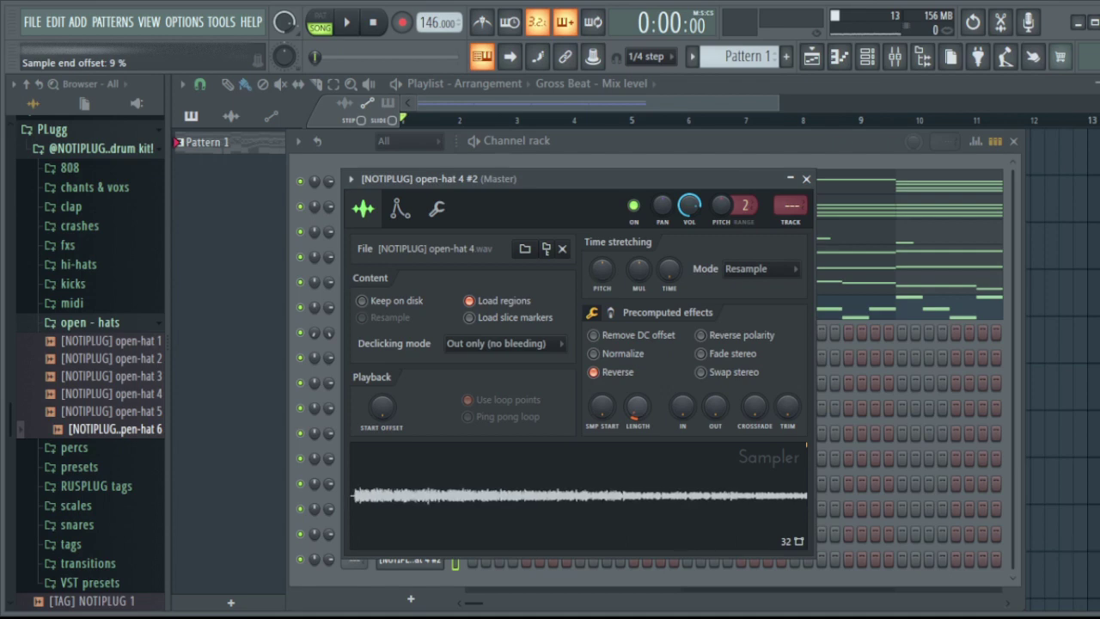
pyautogui.click(808, 180)
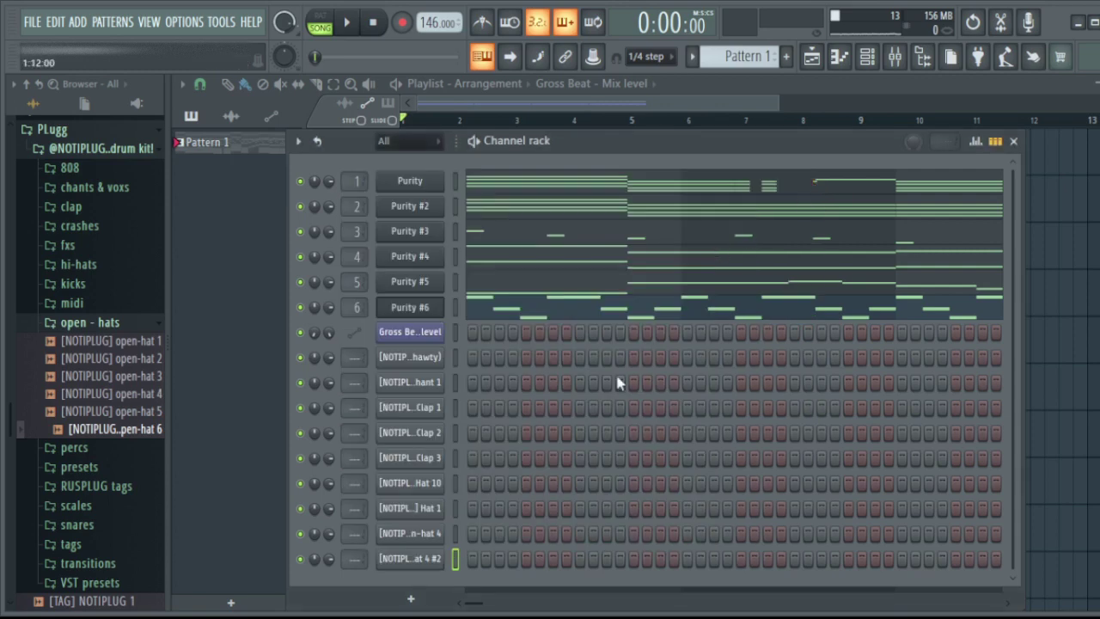
pyautogui.click(434, 554)
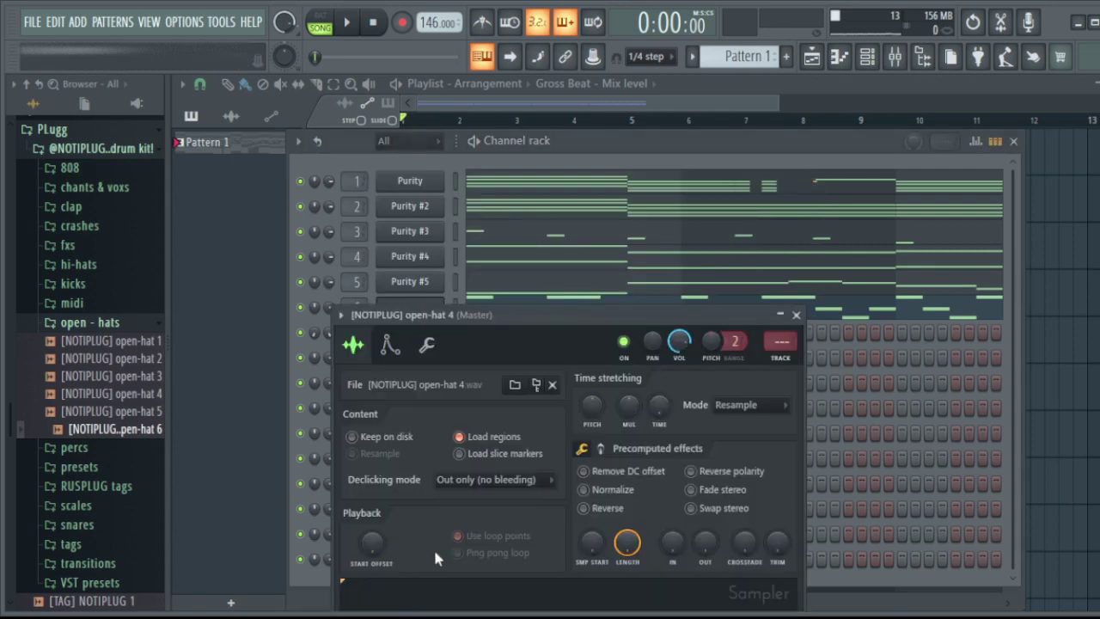
pyautogui.moveTo(528, 310); pyautogui.dragTo(528, 176)
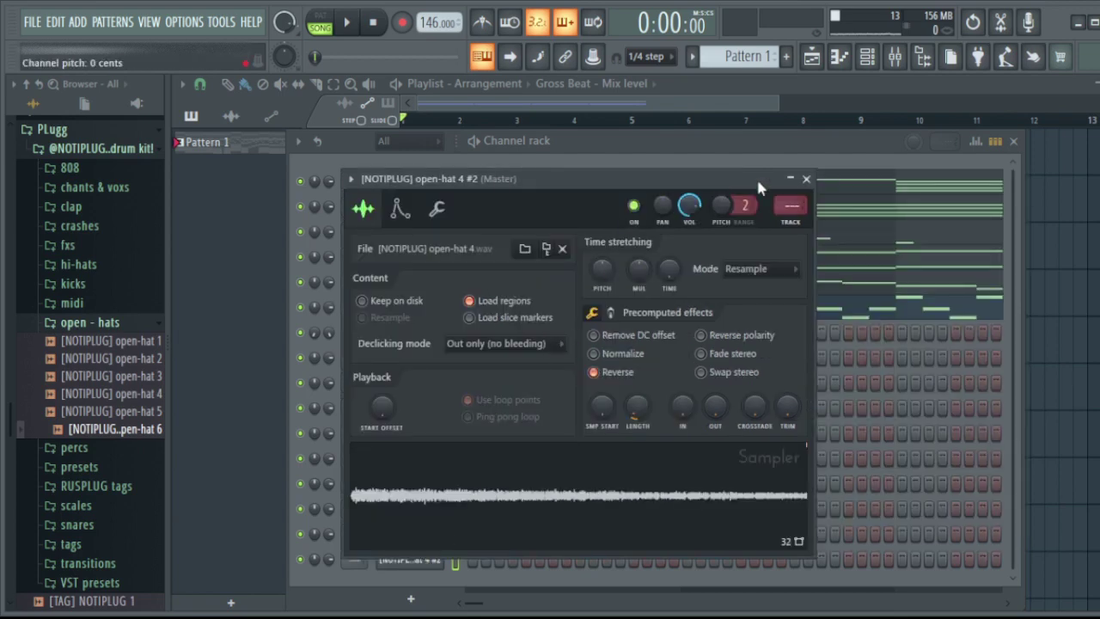
pyautogui.click(806, 180)
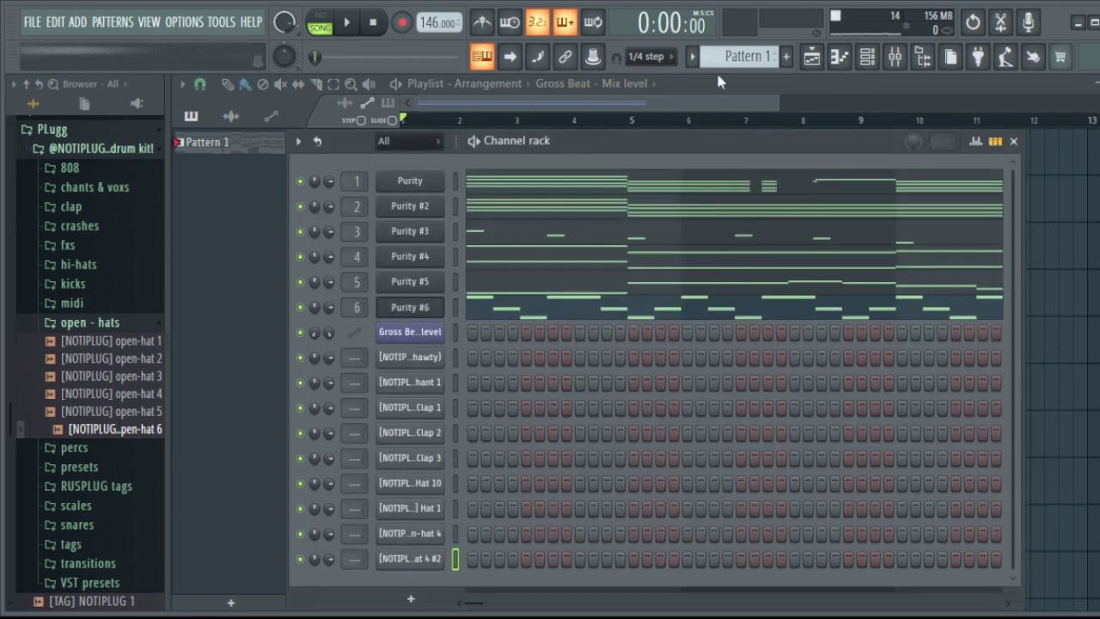
# Test open-hat 4 on step 1 followed by its reversed copy on step 3 in a new pattern.
pyautogui.press('F4')
pyautogui.click(486, 559)
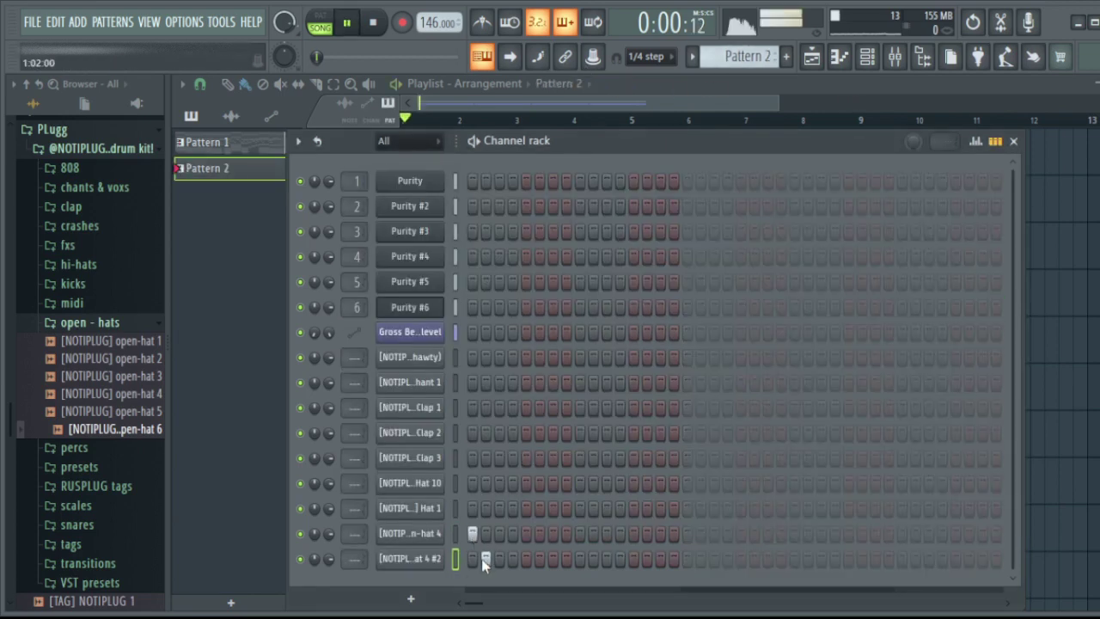
pyautogui.press('space')
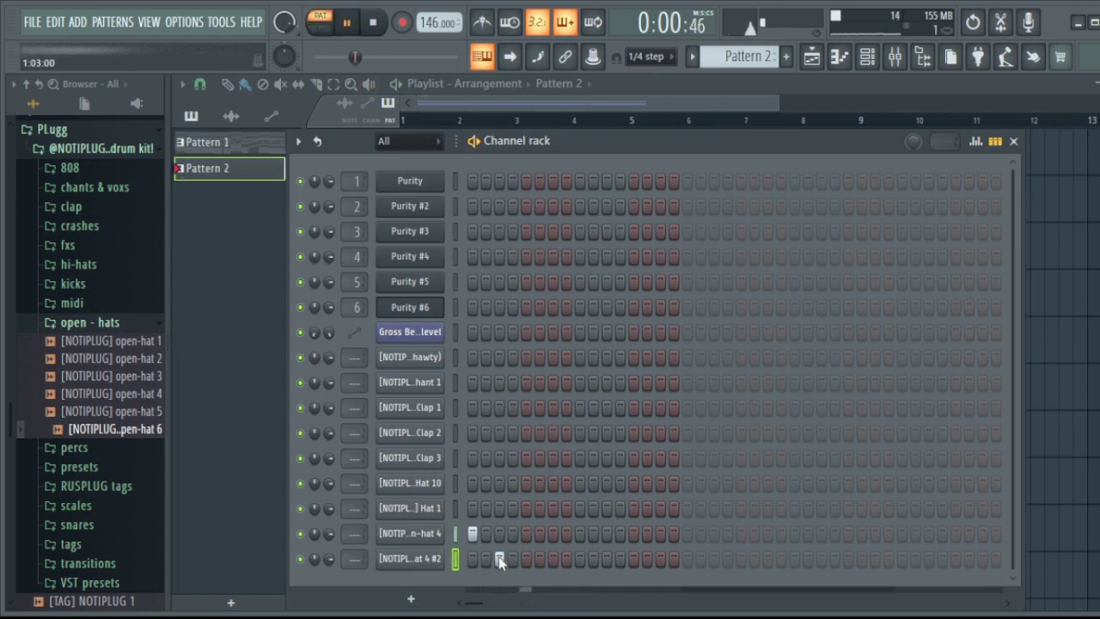
# Add Perc 1, Perc 3, Perc 5 and Perc 8 from the drum kit's percs folder to the channel rack.
pyautogui.click(114, 324)
pyautogui.click(107, 361)
pyautogui.click(94, 342)
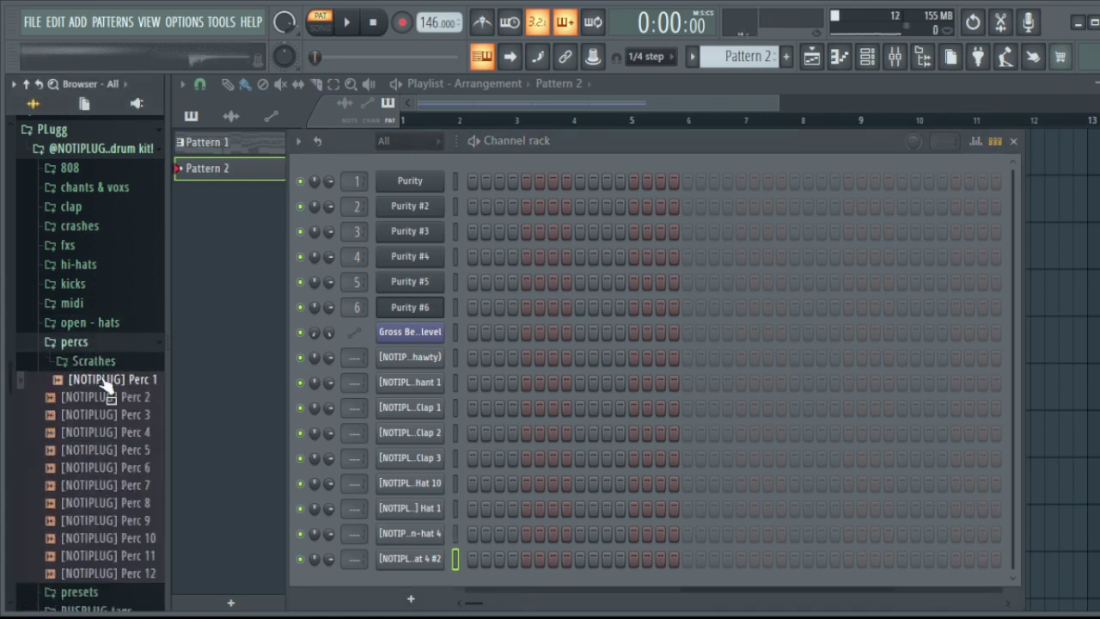
pyautogui.moveTo(108, 385); pyautogui.dragTo(412, 588)
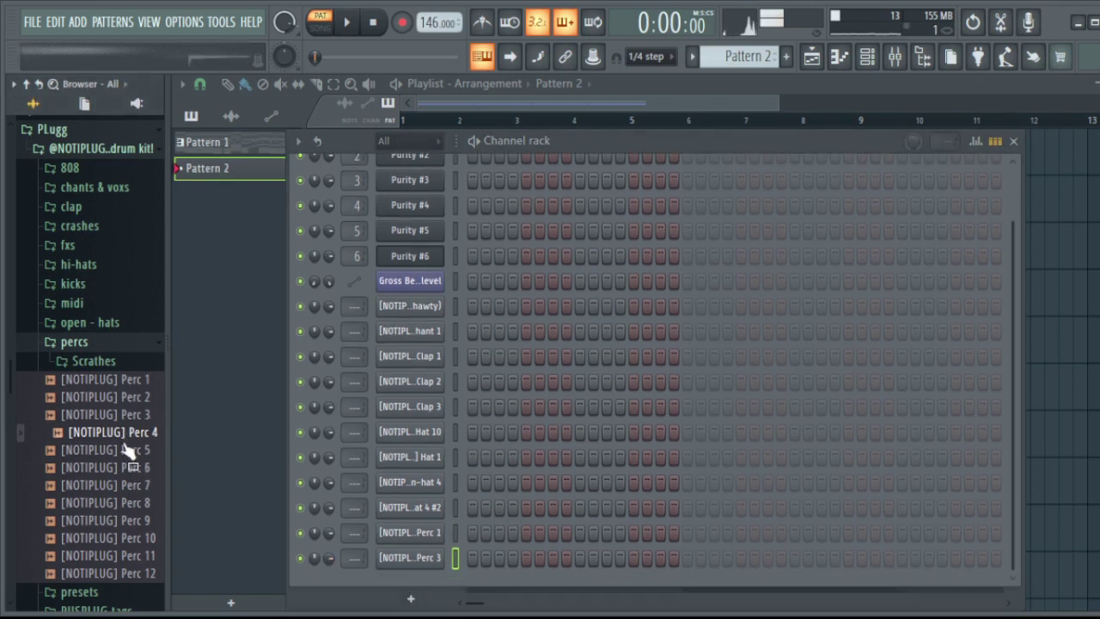
pyautogui.moveTo(140, 456); pyautogui.dragTo(435, 585)
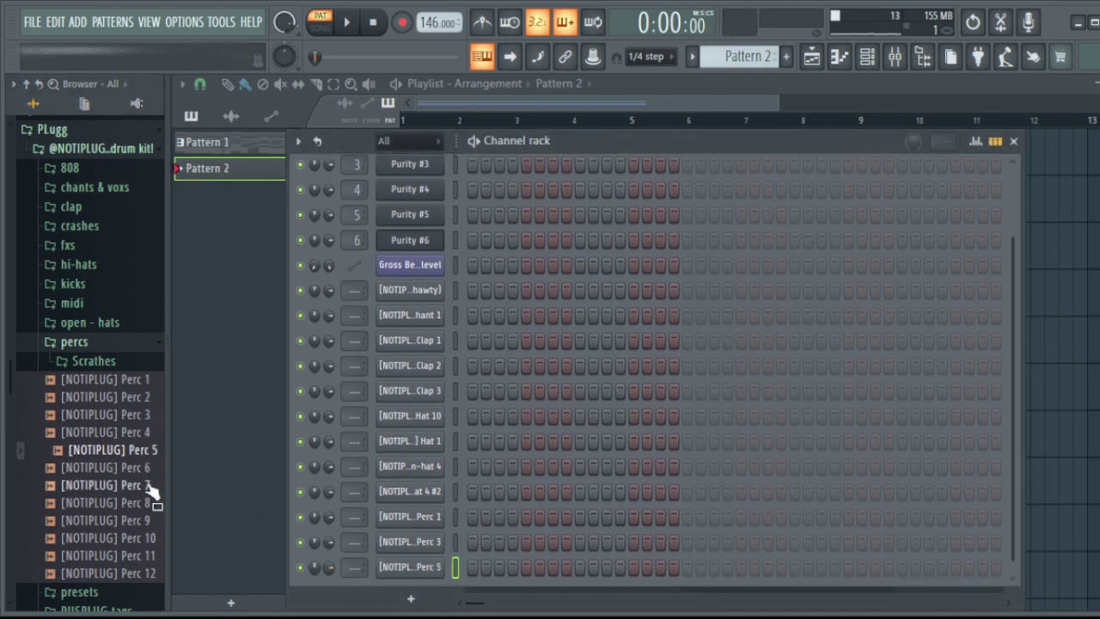
pyautogui.click(144, 506)
pyautogui.moveTo(145, 507); pyautogui.dragTo(502, 610)
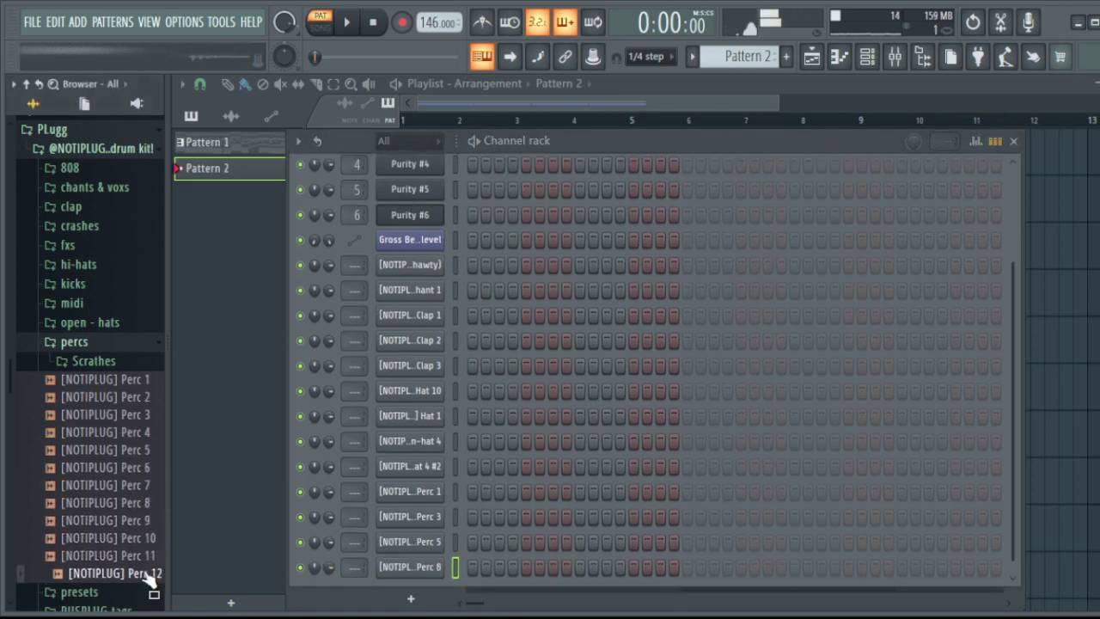
# Add Snare 4 from the drum kit's snares folder to the channel rack and audition the remaining snares.
pyautogui.click(110, 361)
pyautogui.click(123, 364)
pyautogui.click(123, 363)
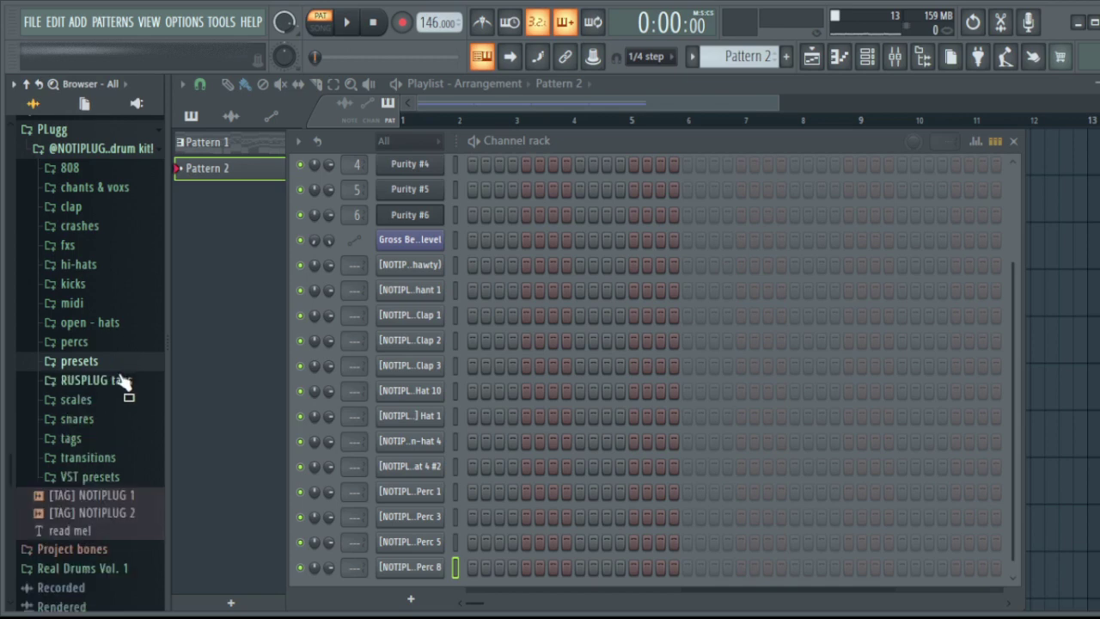
pyautogui.scroll(-3, 118, 393)
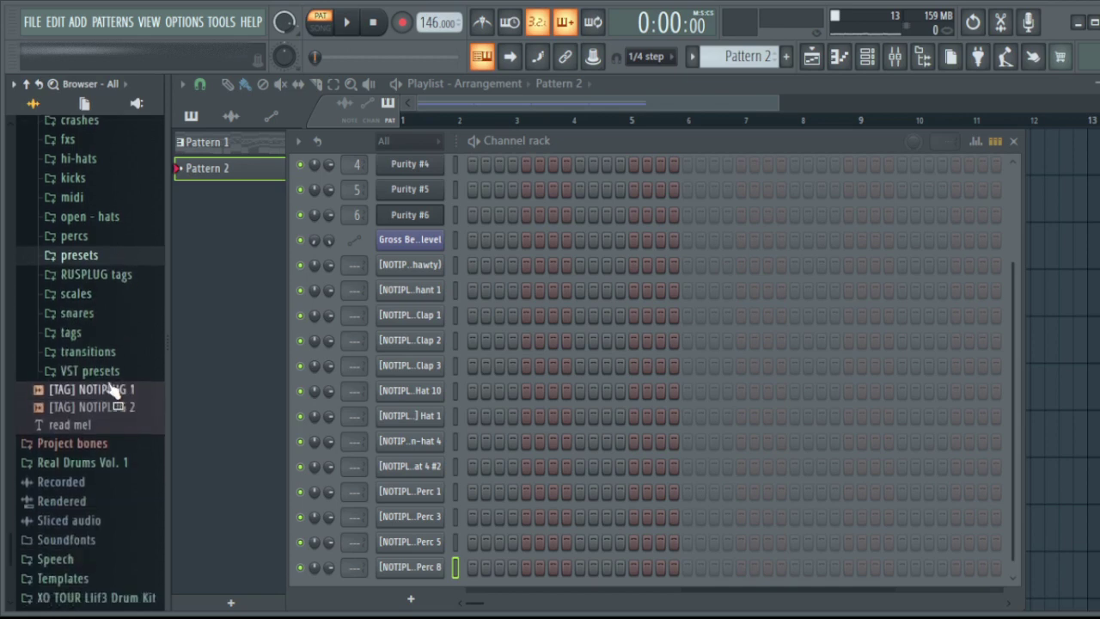
pyautogui.click(110, 318)
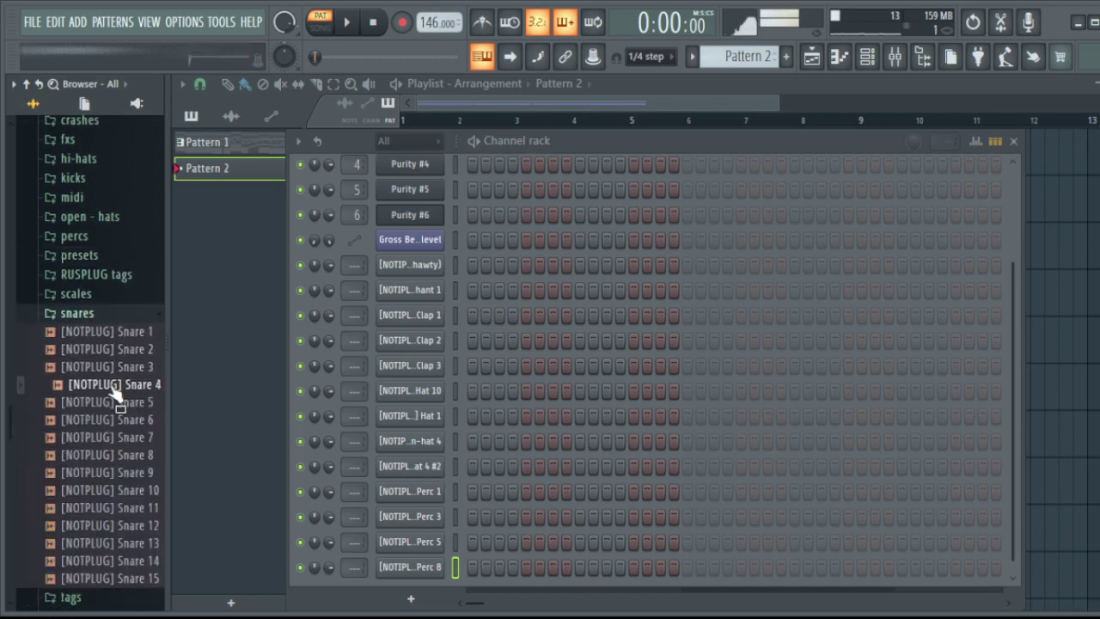
pyautogui.moveTo(116, 394); pyautogui.dragTo(421, 592)
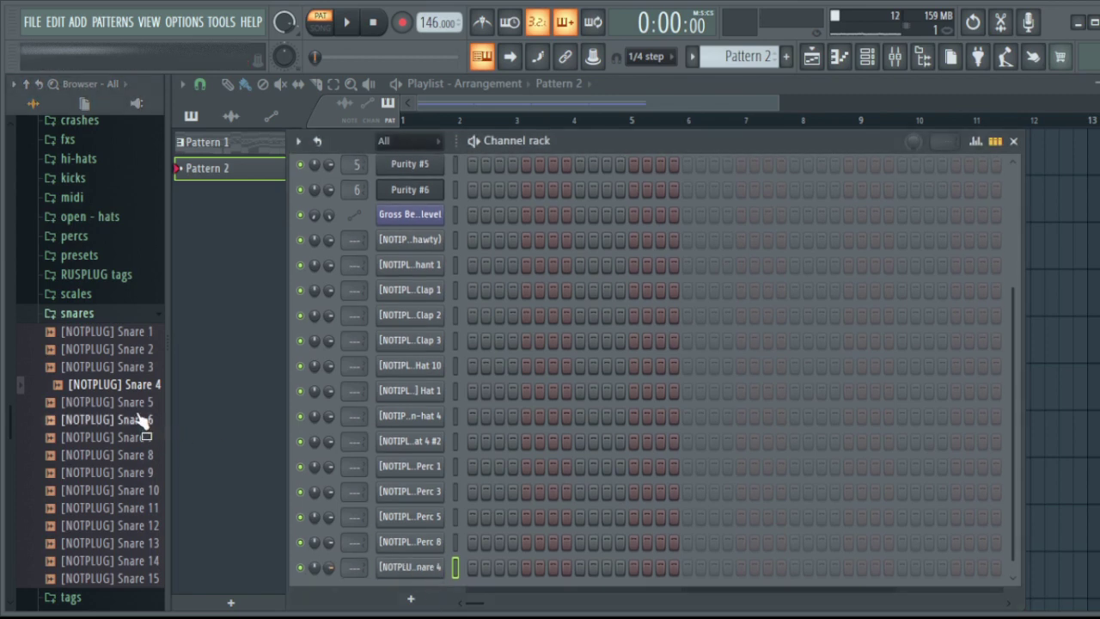
pyautogui.moveTo(140, 419); pyautogui.dragTo(138, 435)
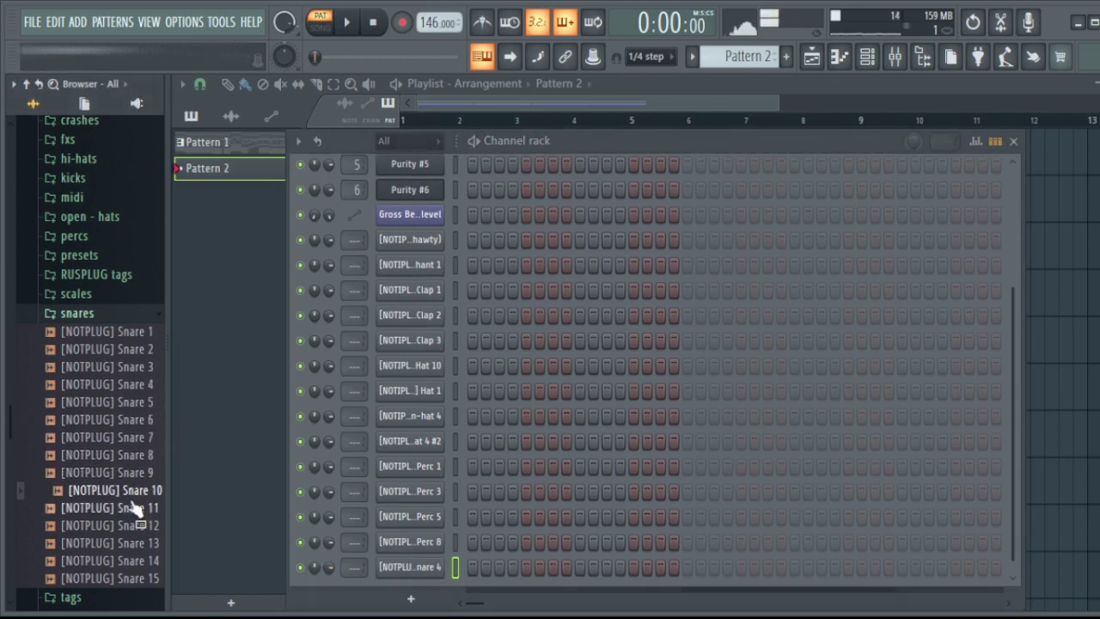
# Enable the 808 channel's volume envelope with full hold and a release time of about 23%.
pyautogui.scroll(3, 540, 386)
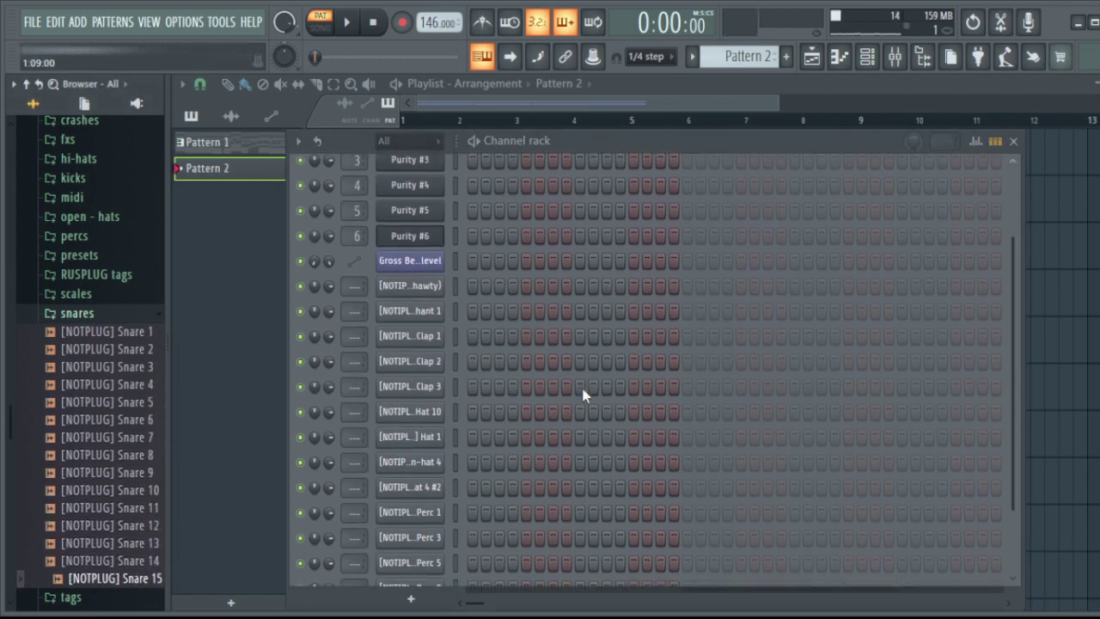
pyautogui.click(435, 320)
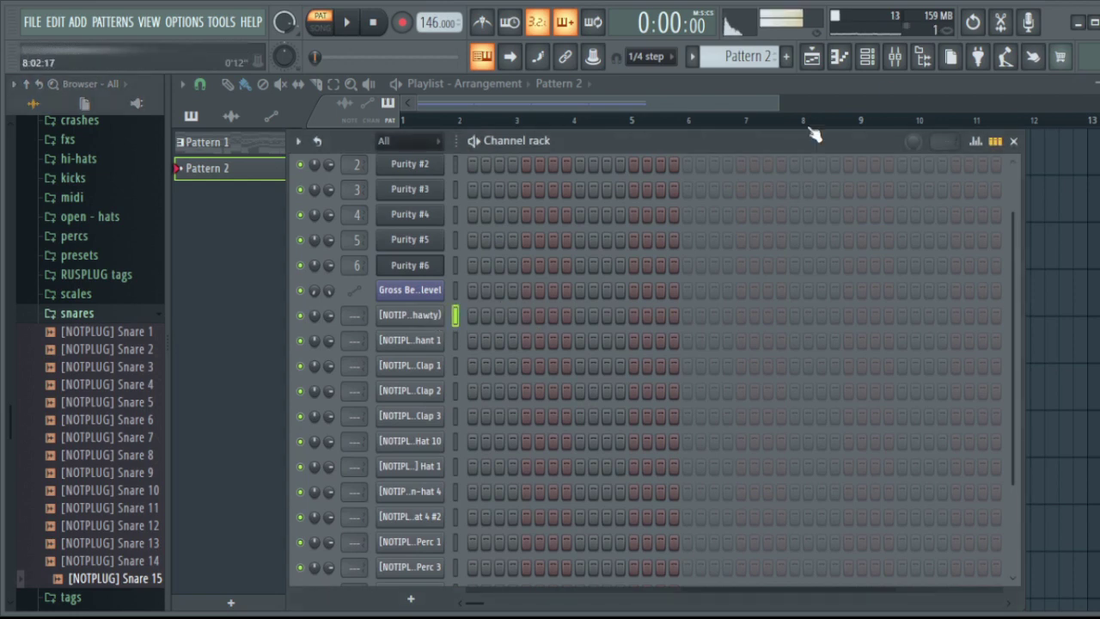
pyautogui.click(839, 57)
pyautogui.click(866, 57)
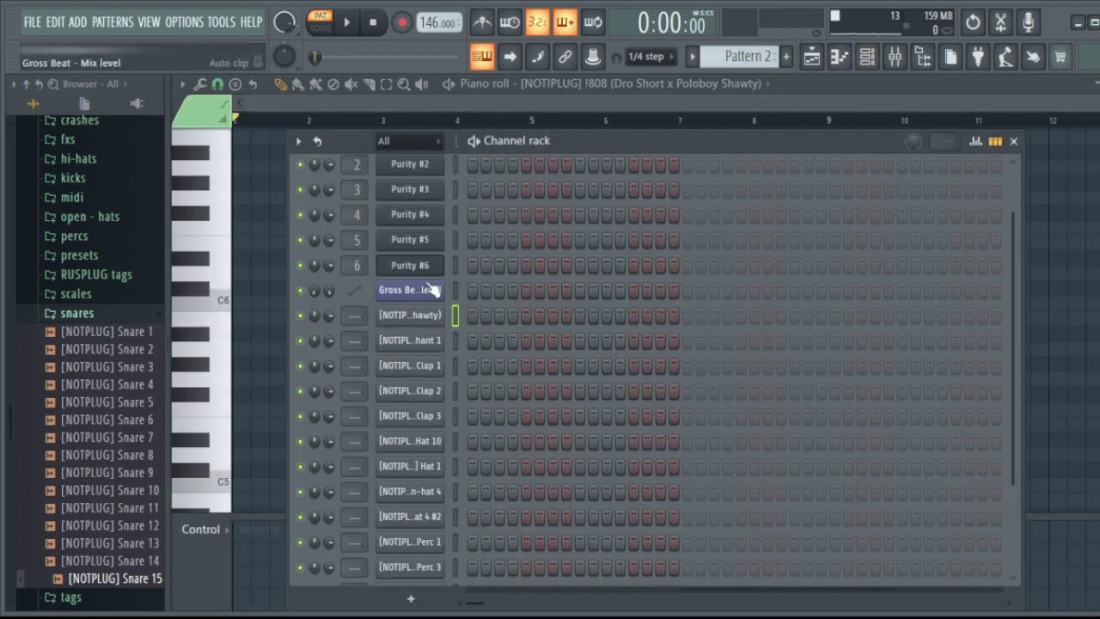
pyautogui.click(432, 318)
pyautogui.click(237, 191)
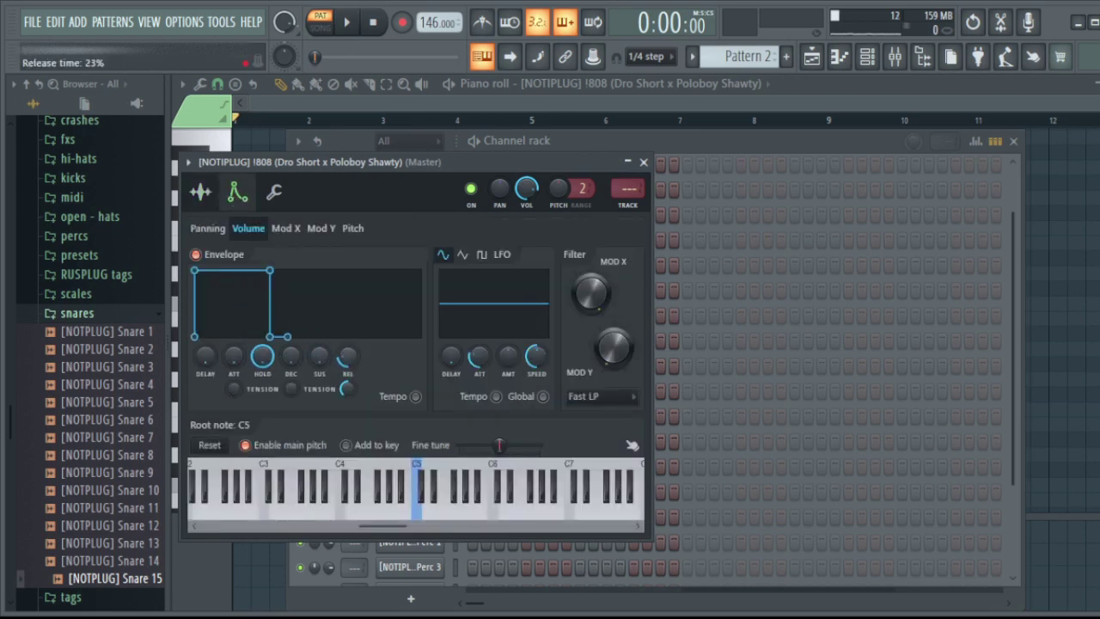
# Leave only the first Purity and 808 channels audible and play Pattern 1 with the 808's piano roll open.
pyautogui.click(840, 57)
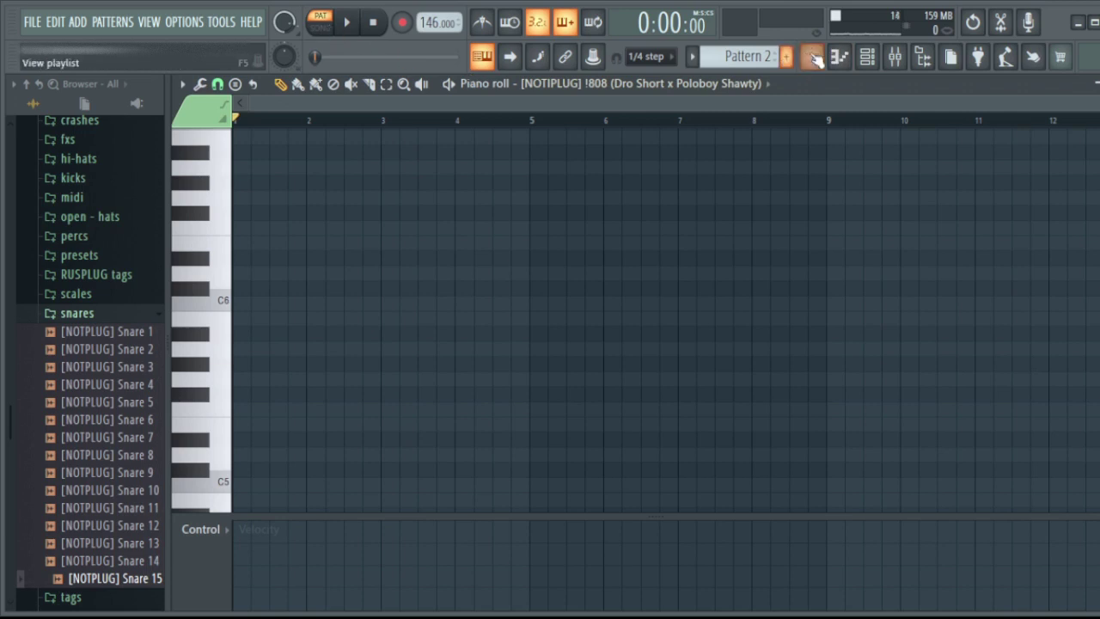
pyautogui.click(840, 56)
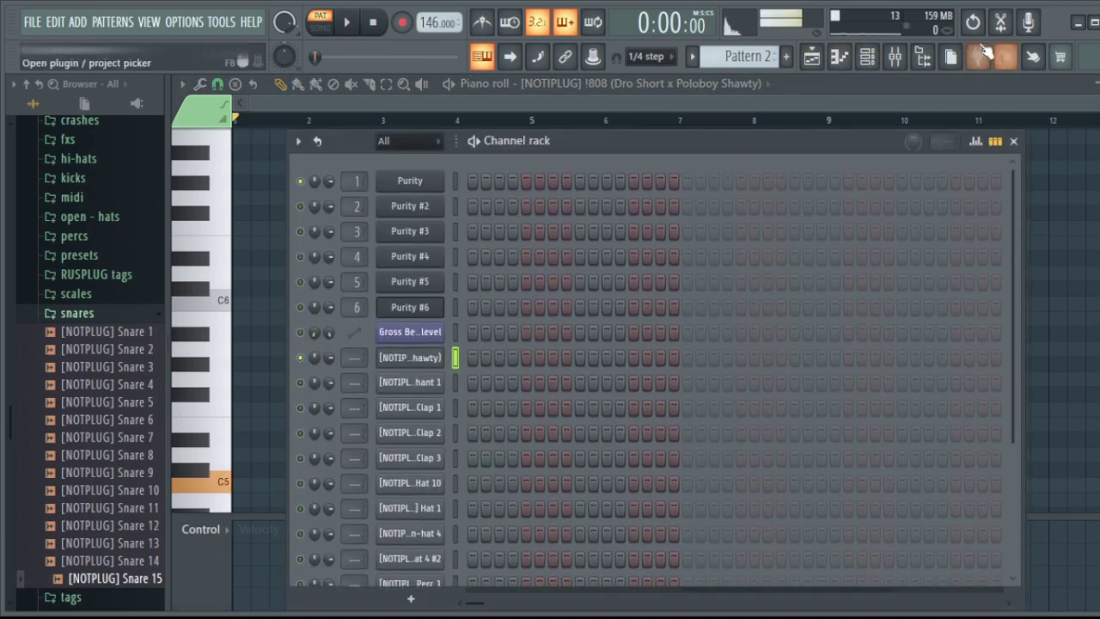
pyautogui.press('F6')
pyautogui.press('KP_Subtract')
pyautogui.press('space')
pyautogui.scroll(-5, 341, 182)
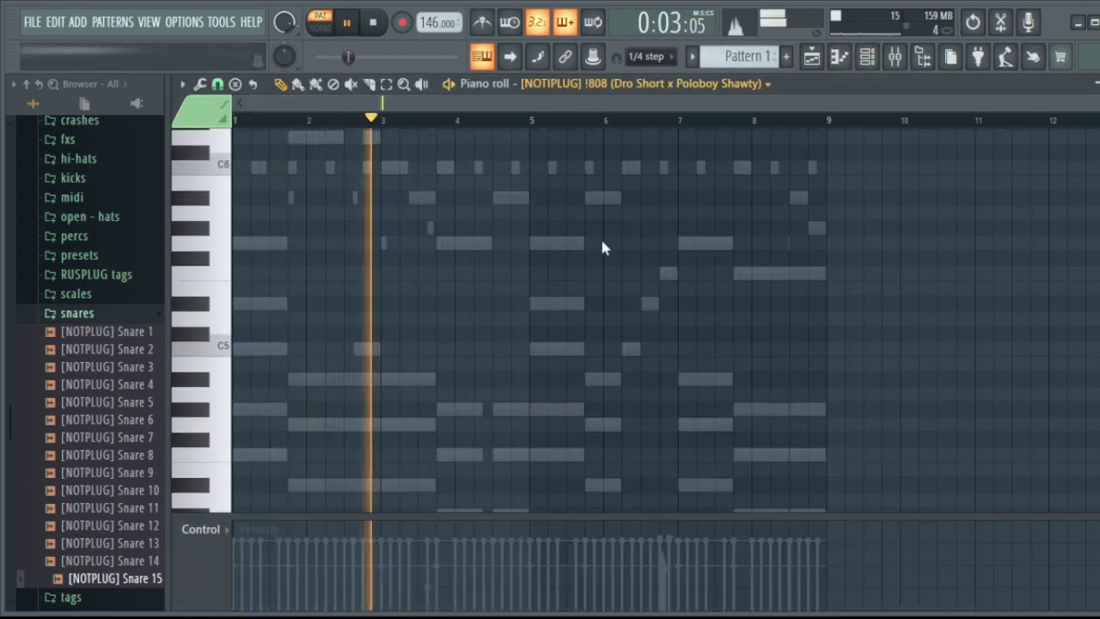
# Place a four-step D#5 note at the start of bar 1 in the 808's piano roll.
pyautogui.scroll(4, 365, 134)
pyautogui.press('space')
pyautogui.click(243, 242)
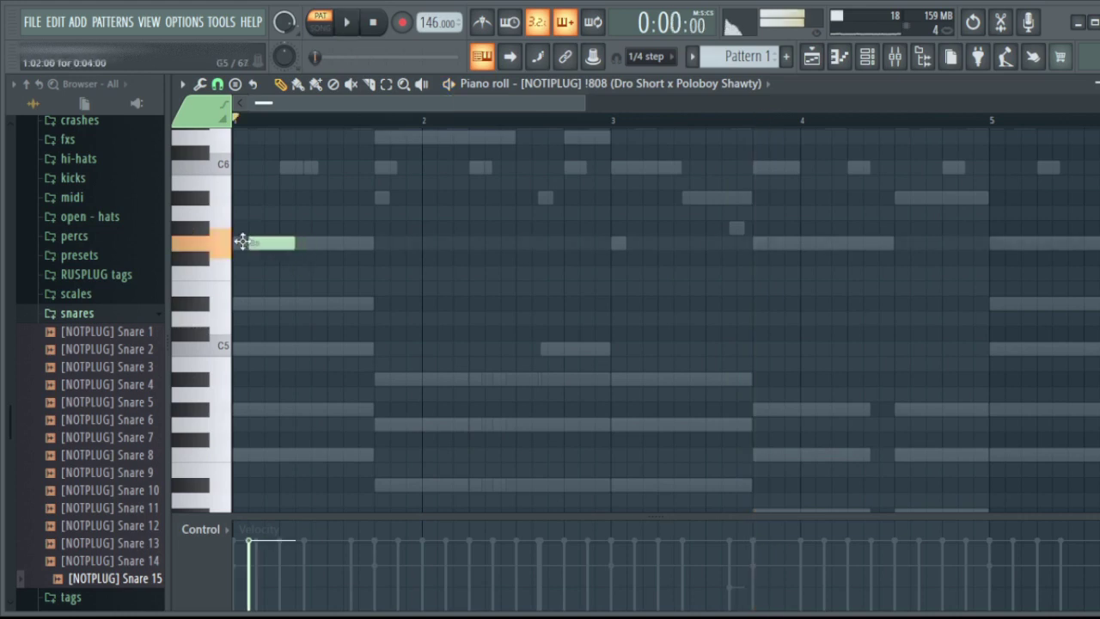
pyautogui.moveTo(73, 245); pyautogui.dragTo(54, 312)
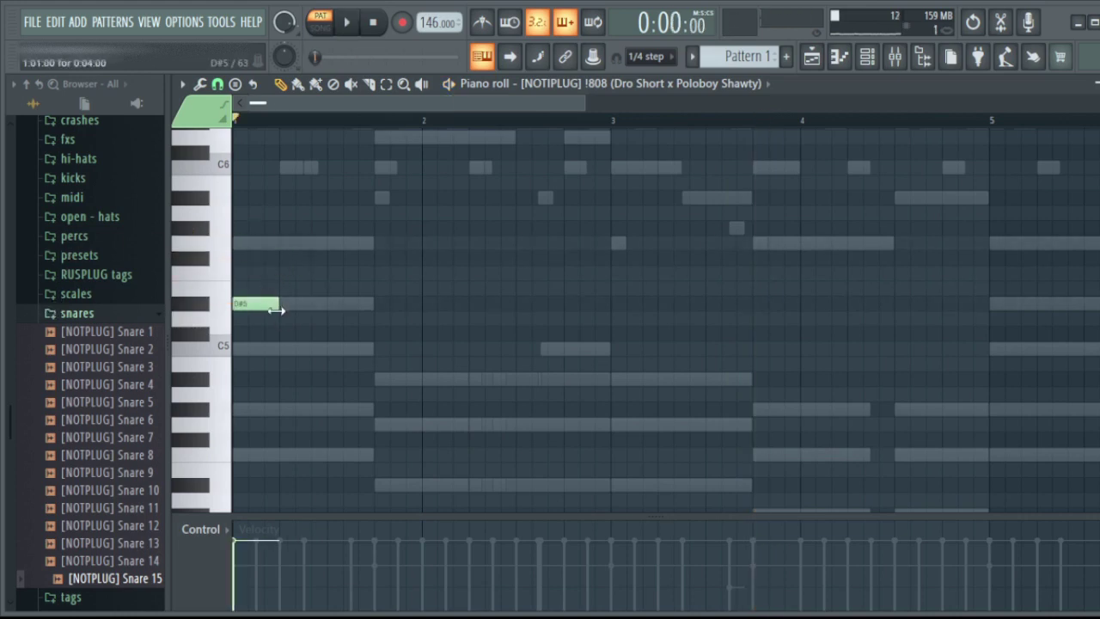
# Replace the D#5 note at the start of bar 1 with a 12-step F#5 note and play the pattern.
pyautogui.click(265, 352)
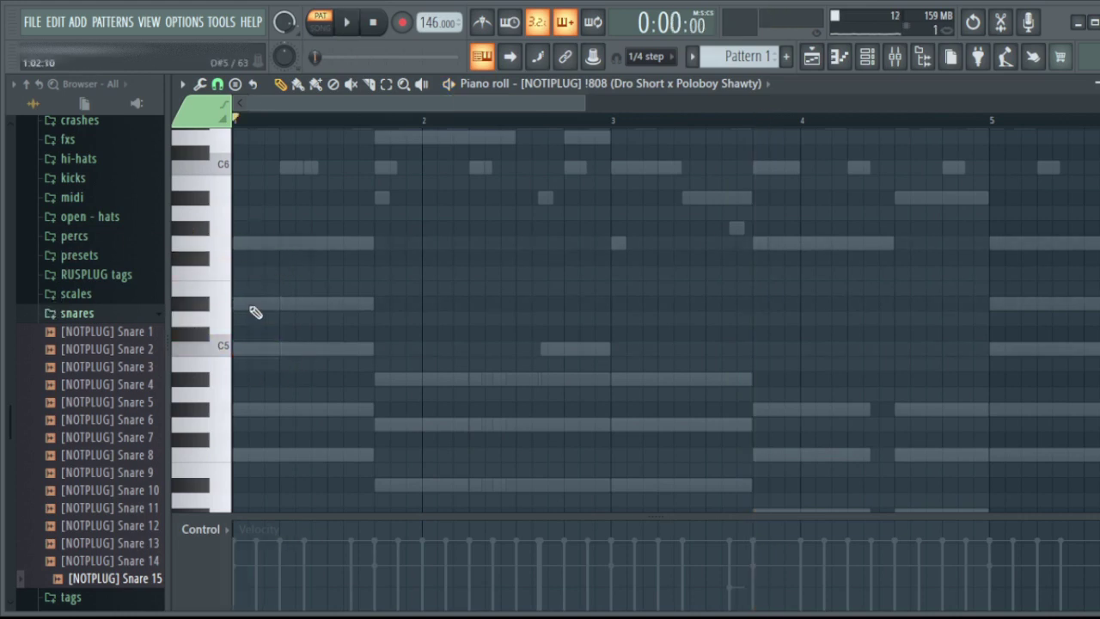
pyautogui.moveTo(256, 312); pyautogui.dragTo(170, 255)
pyautogui.press('space')
pyautogui.press('space')
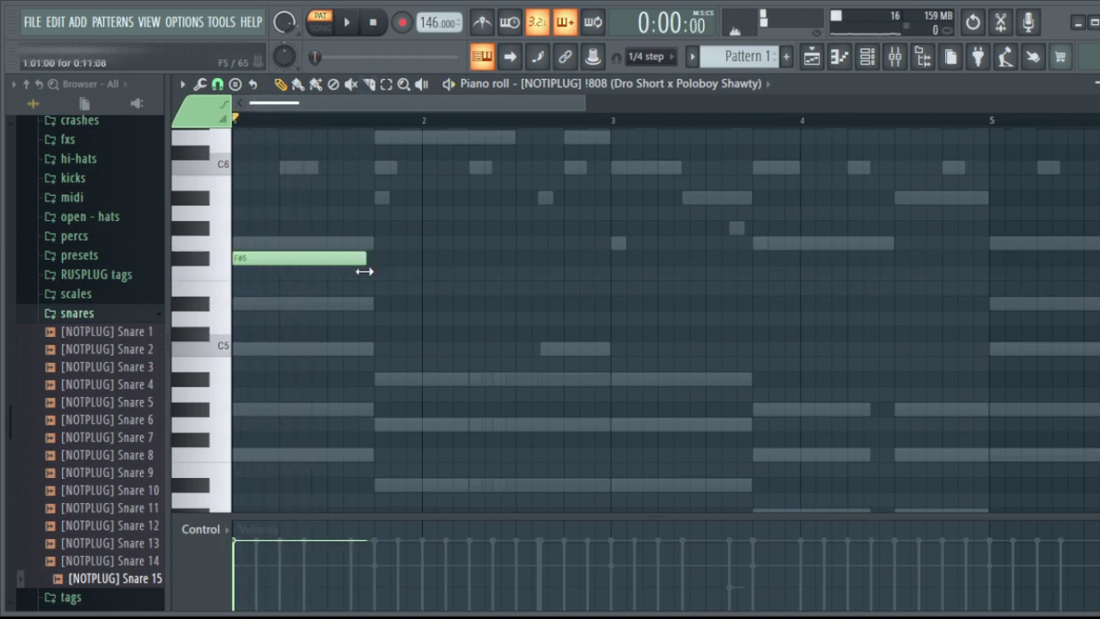
pyautogui.moveTo(364, 272); pyautogui.dragTo(374, 267)
pyautogui.press('space')
# Add a 12-step B4 note directly after the F#5 note and check it in playback.
pyautogui.click(404, 379)
pyautogui.press('space')
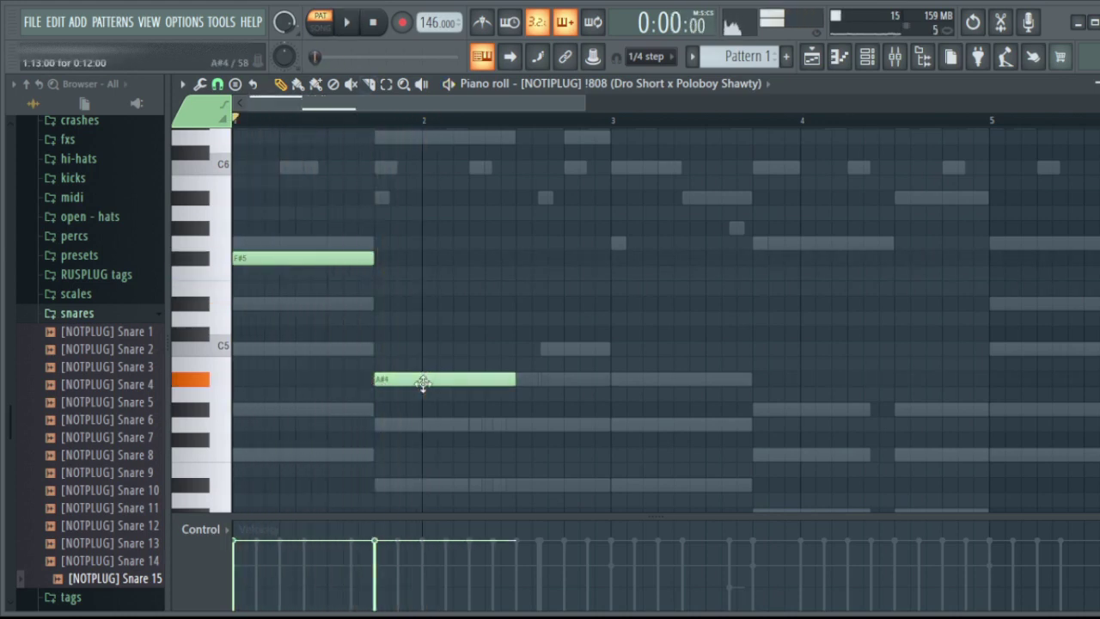
pyautogui.moveTo(423, 385); pyautogui.dragTo(423, 362)
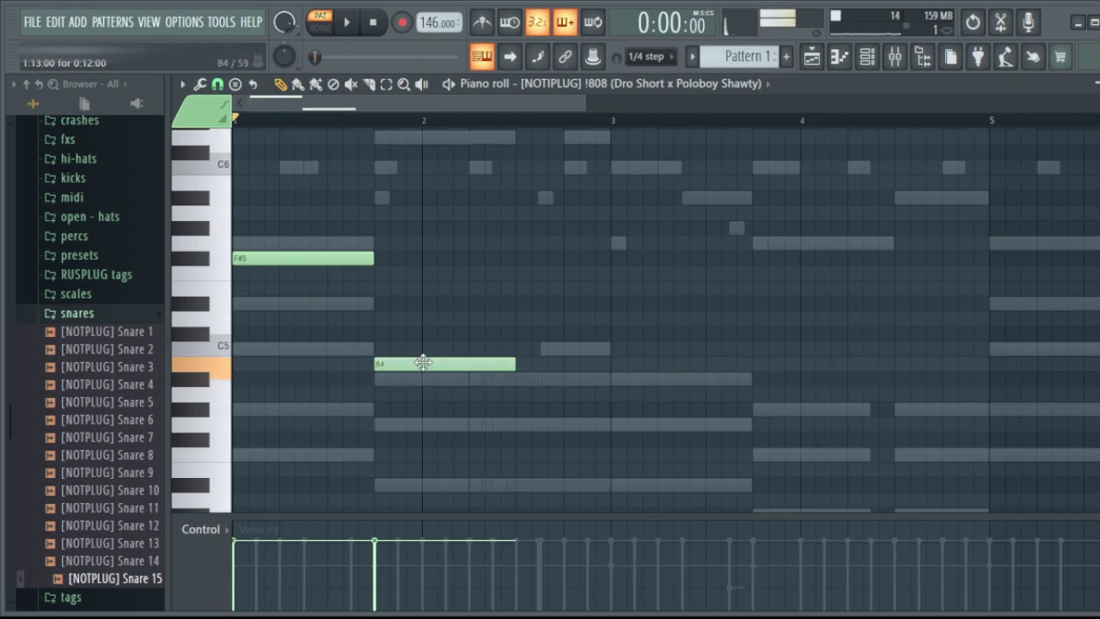
pyautogui.press('space')
pyautogui.press('space')
# Transpose both 808 notes up two octaves to F#7 and B6, raise their velocities to full and play them.
pyautogui.moveTo(491, 430); pyautogui.dragTo(370, 258)
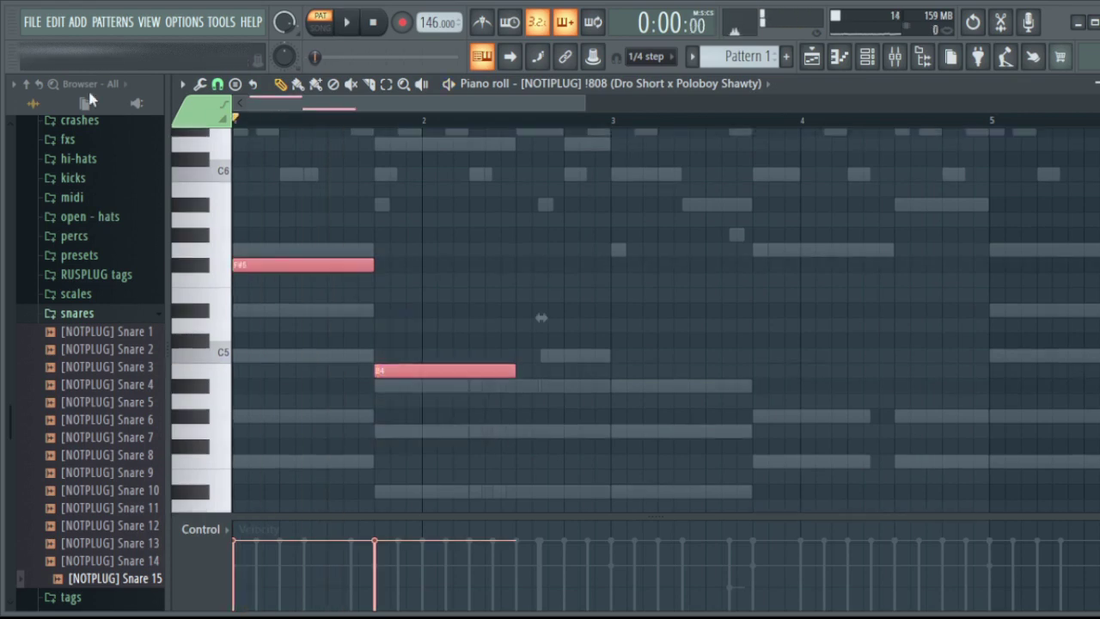
pyautogui.press('space')
pyautogui.scroll(-4, 387, 258)
pyautogui.scroll(5, 604, 236)
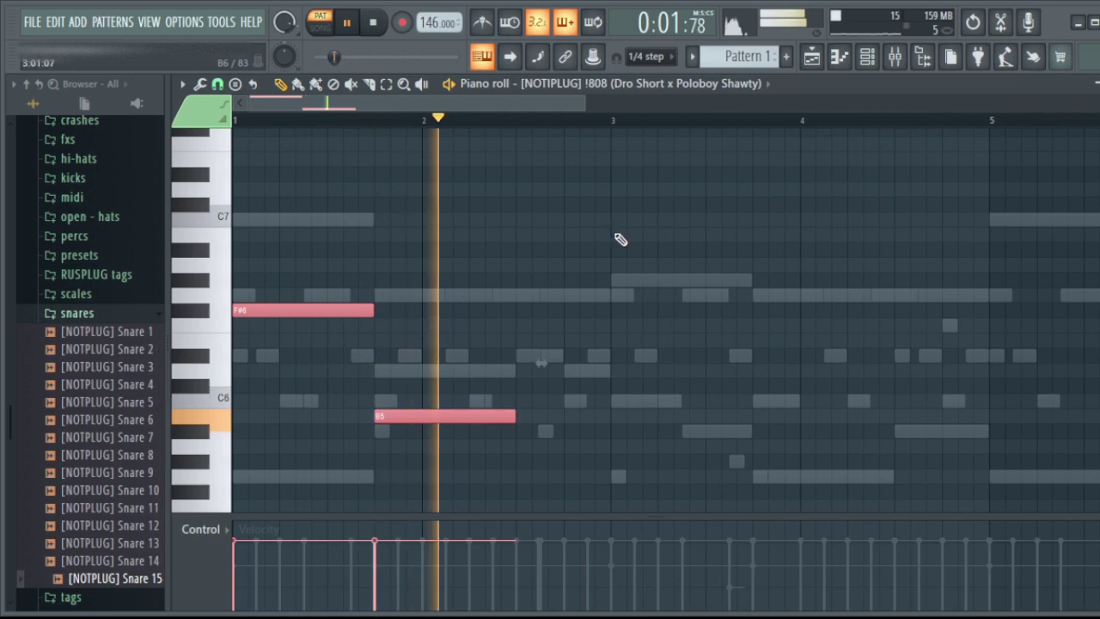
pyautogui.press('space')
pyautogui.hotkey('ctrl', 'Up')
pyautogui.scroll(3, 619, 249)
pyautogui.press('space')
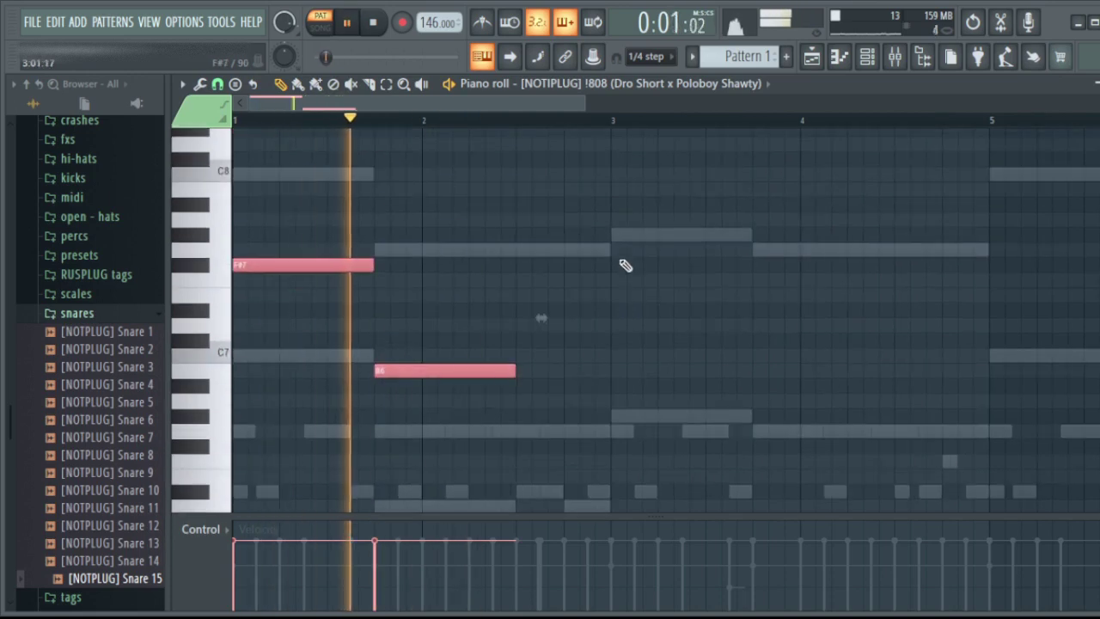
pyautogui.press('space')
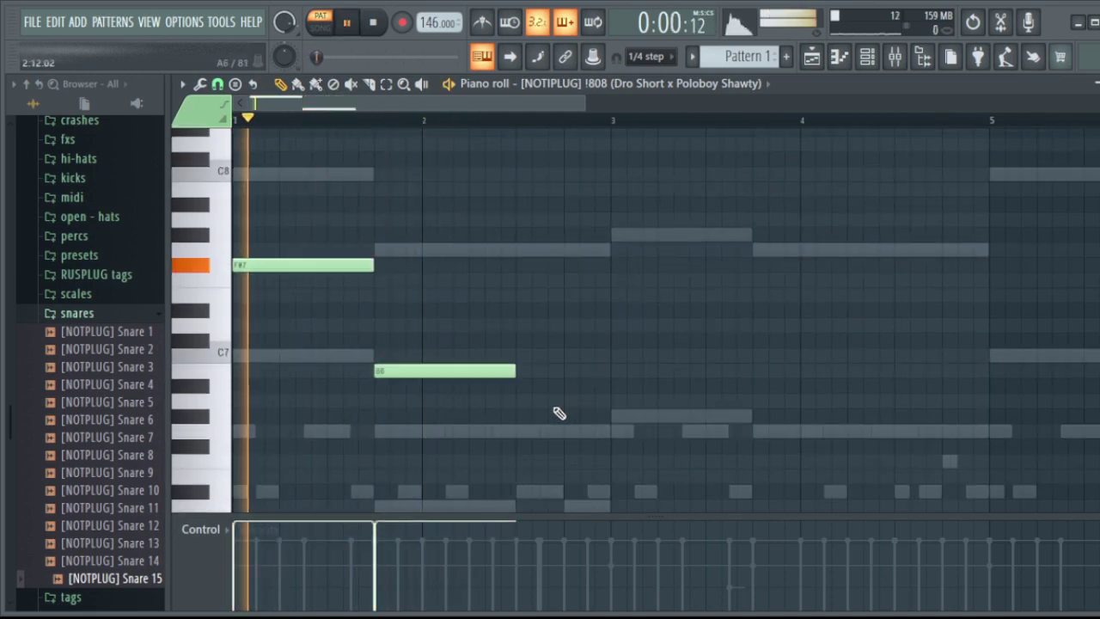
# Try the second 808 note at other positions and pitches, including A#6, while playing the pattern.
pyautogui.press('space')
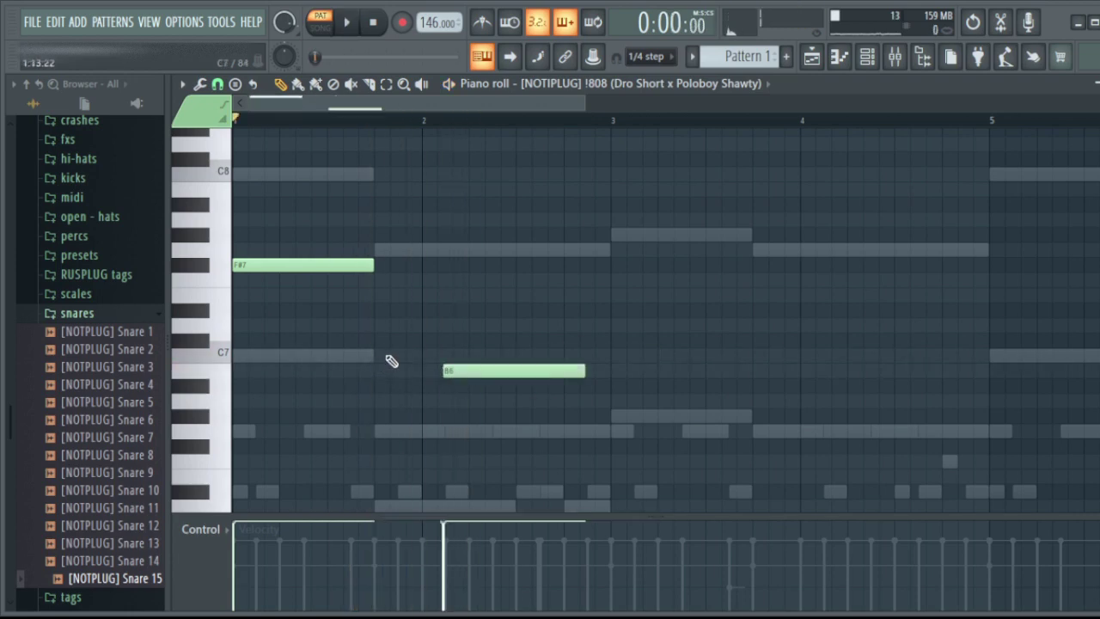
pyautogui.scroll(-8, 472, 378)
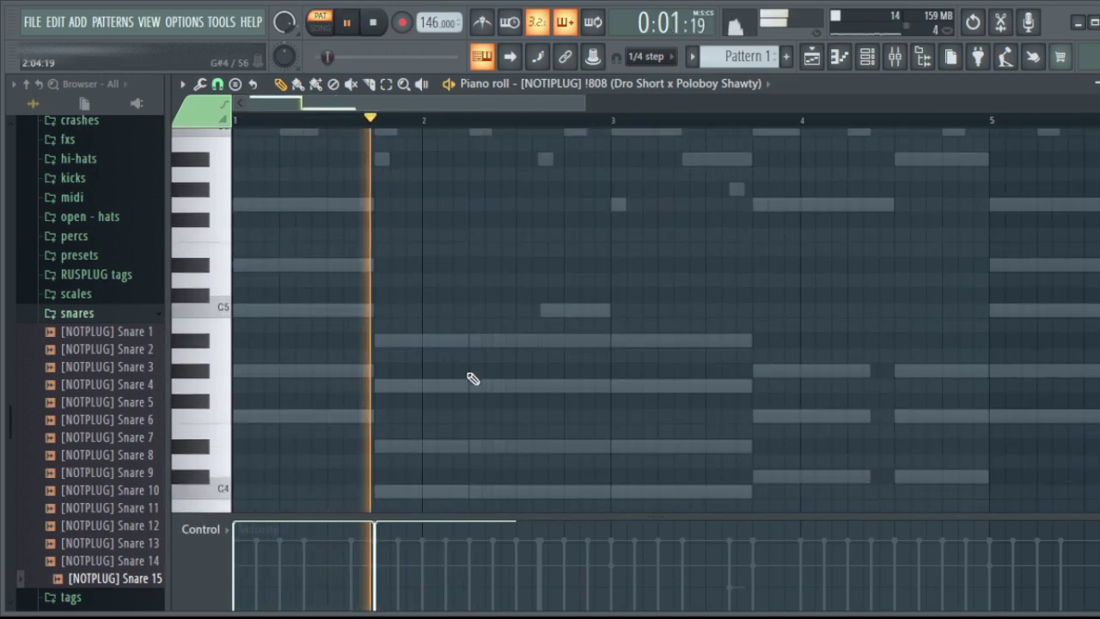
pyautogui.press('space')
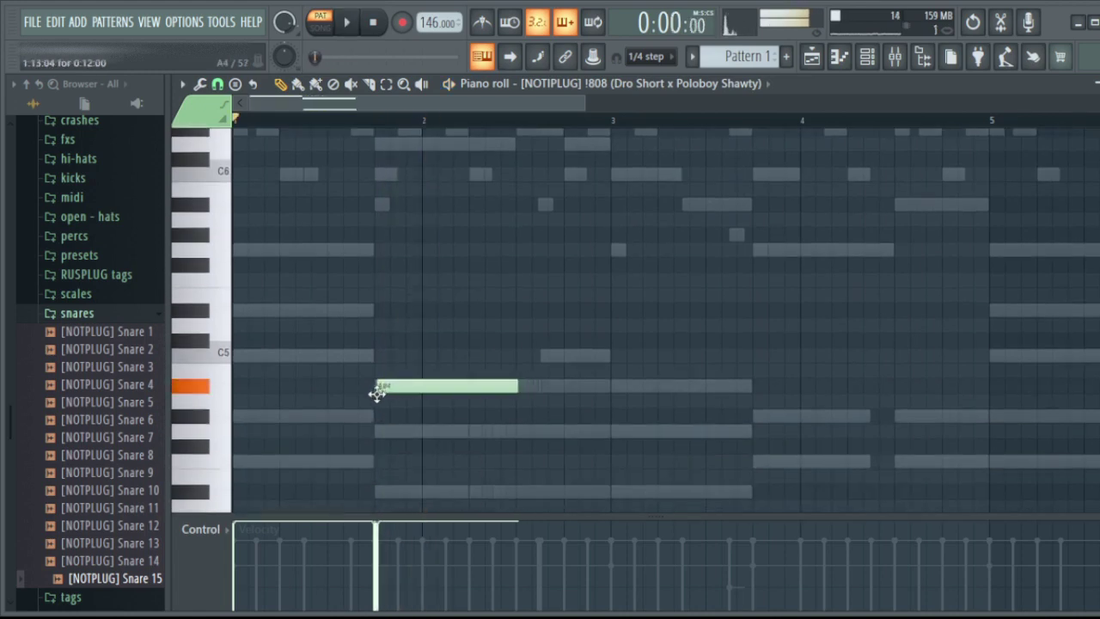
pyautogui.scroll(3, 402, 389)
pyautogui.press('space')
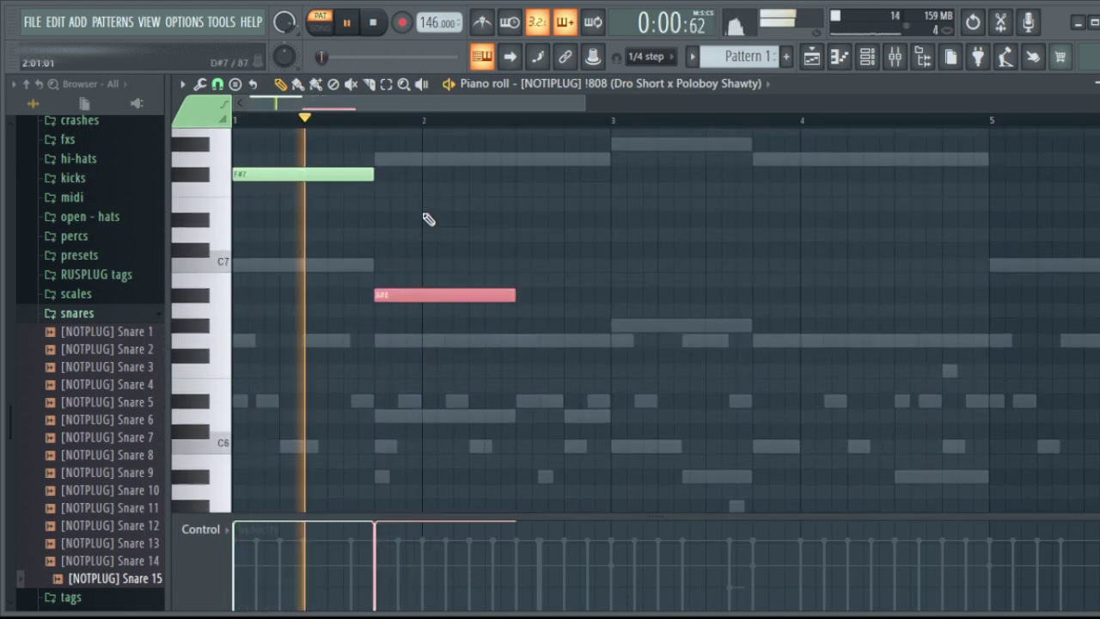
pyautogui.press('space')
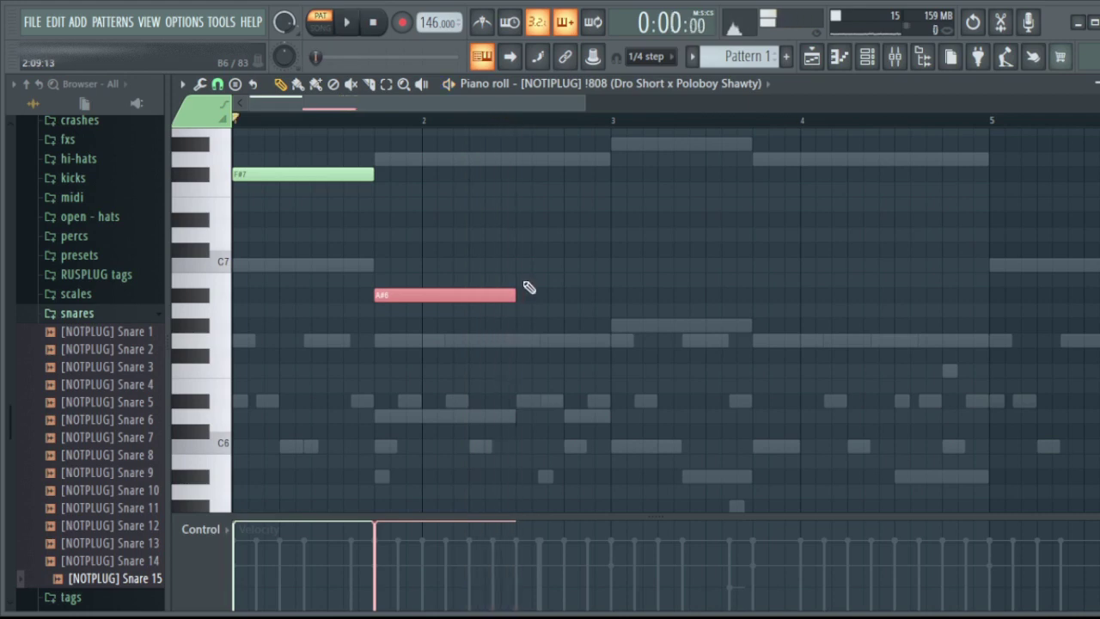
# Set the second 808 note to B6 and add a four-step A6 note directly after it in bar 2.
pyautogui.click(518, 310)
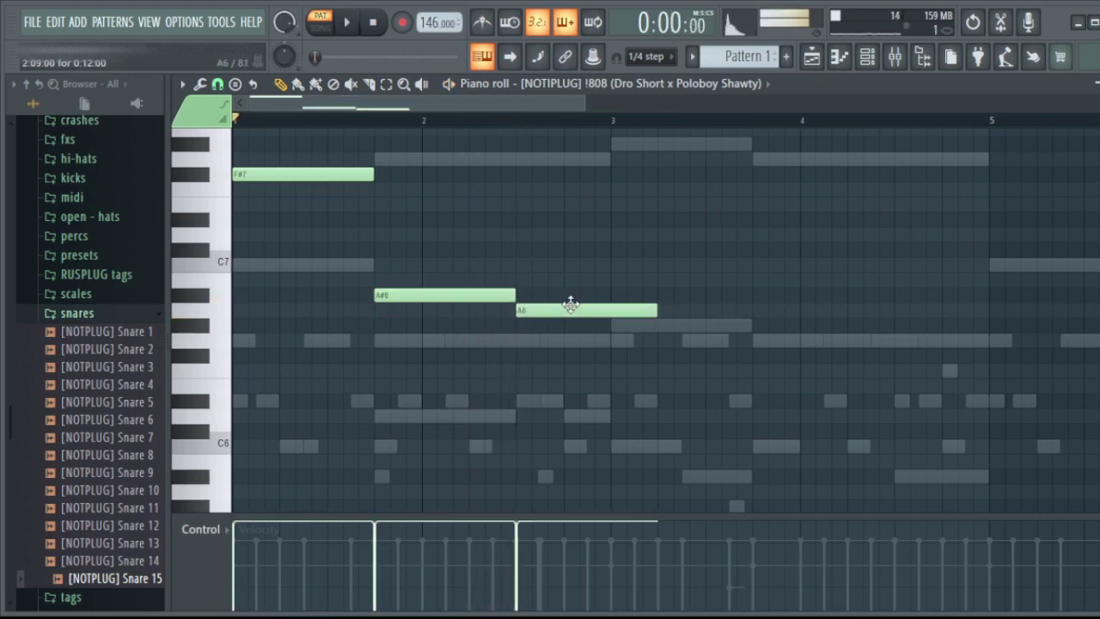
pyautogui.press('space')
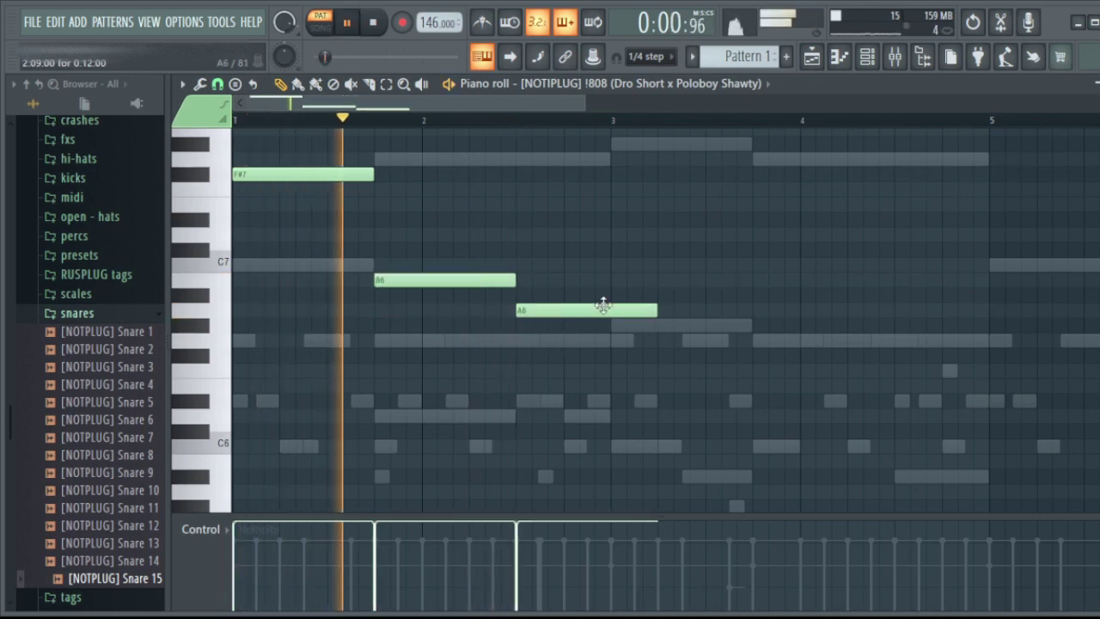
pyautogui.moveTo(655, 310); pyautogui.dragTo(564, 322)
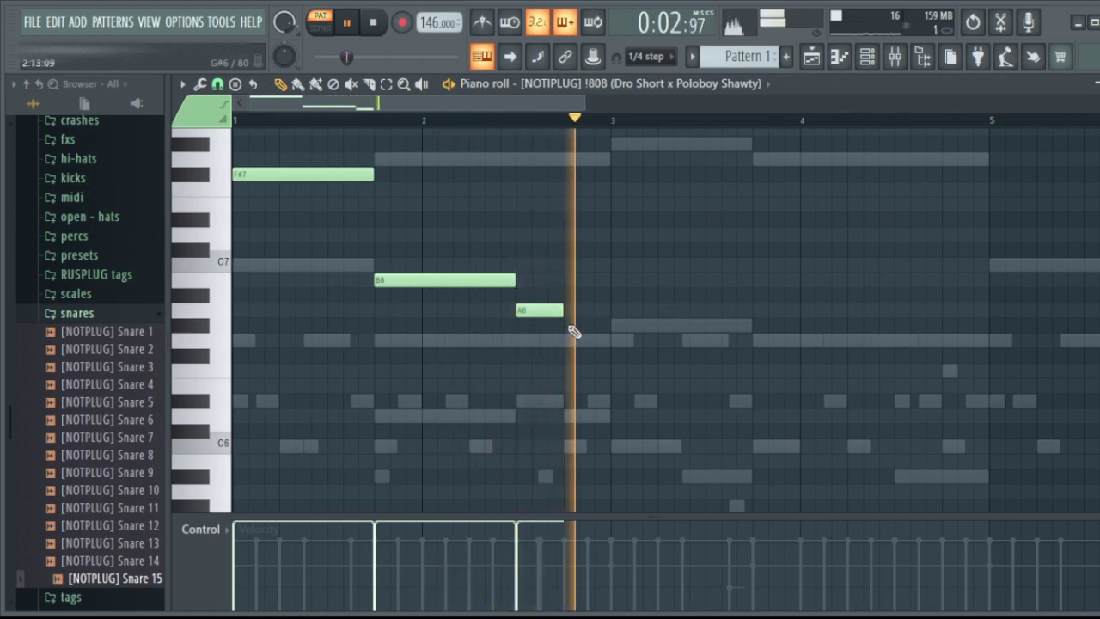
# Add two consecutive six-step G6 notes from the start of bar 3, followed by a six-step F#6 note.
pyautogui.press('space')
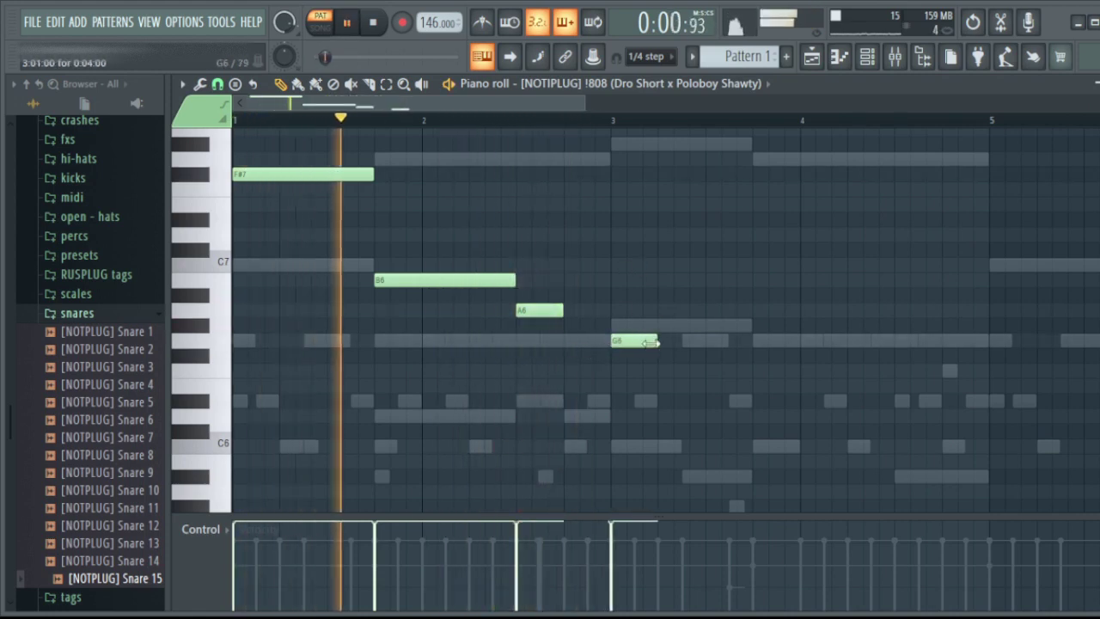
pyautogui.moveTo(657, 340); pyautogui.dragTo(682, 356)
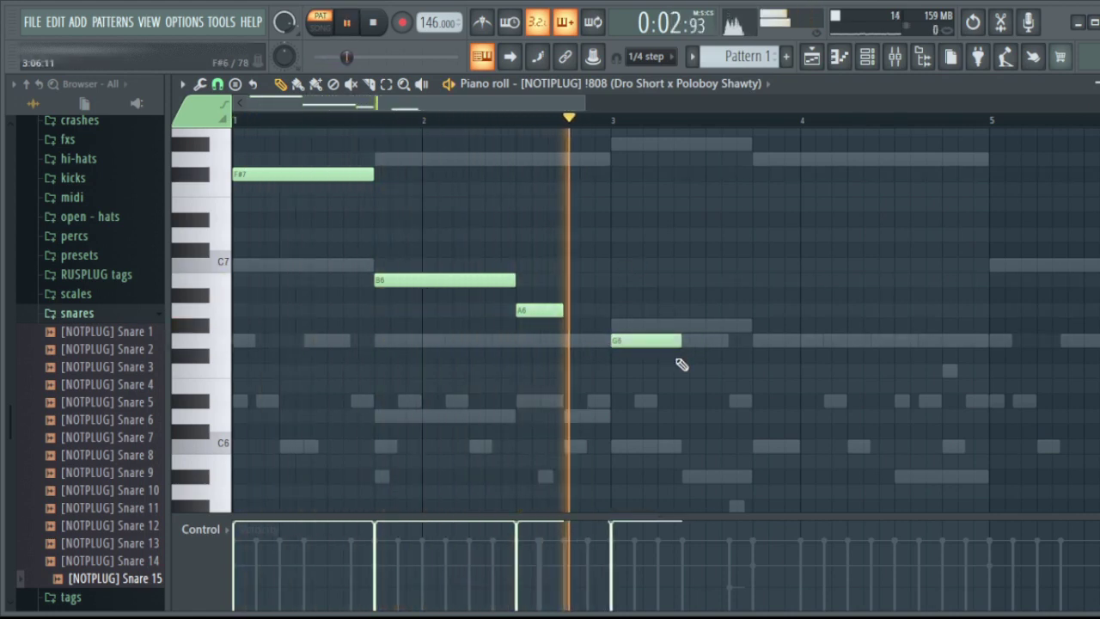
pyautogui.click(685, 341)
pyautogui.press('space')
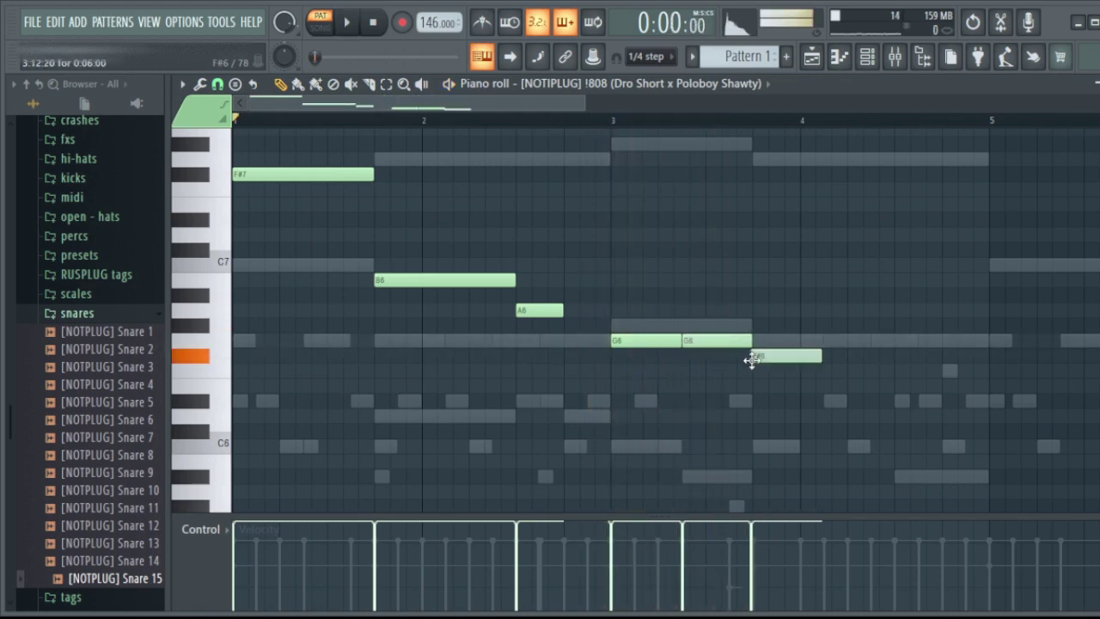
# Add a six-step E6 note at step 9 of bar 4 and a six-step F#7 note at the start of bar 5.
pyautogui.hscroll(3, 607, 140)
pyautogui.click(607, 370)
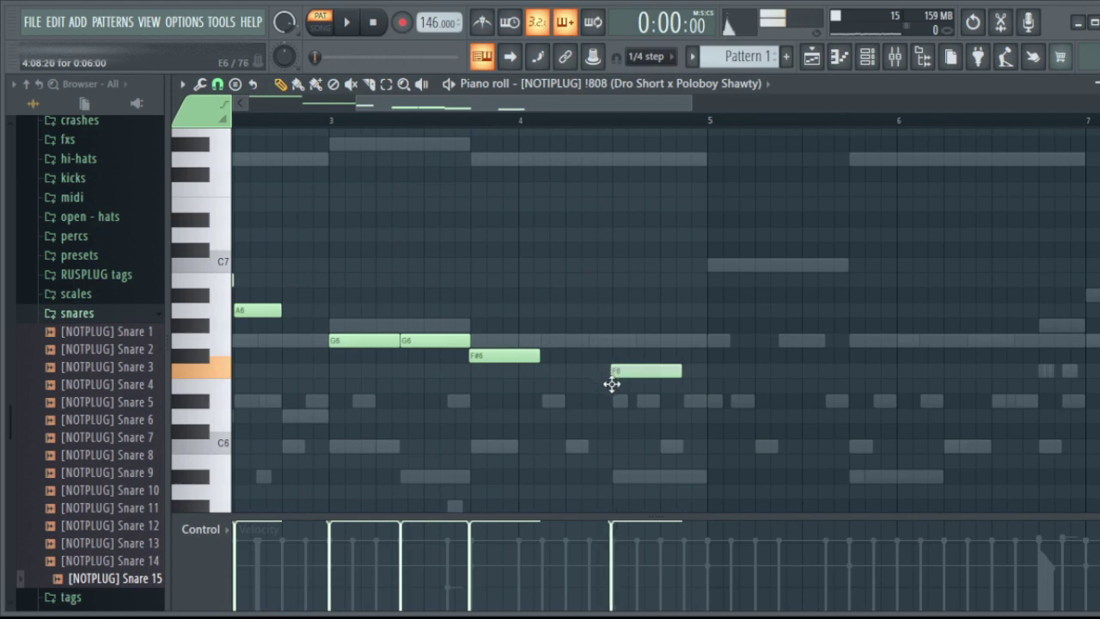
pyautogui.scroll(3, 613, 396)
pyautogui.click(714, 265)
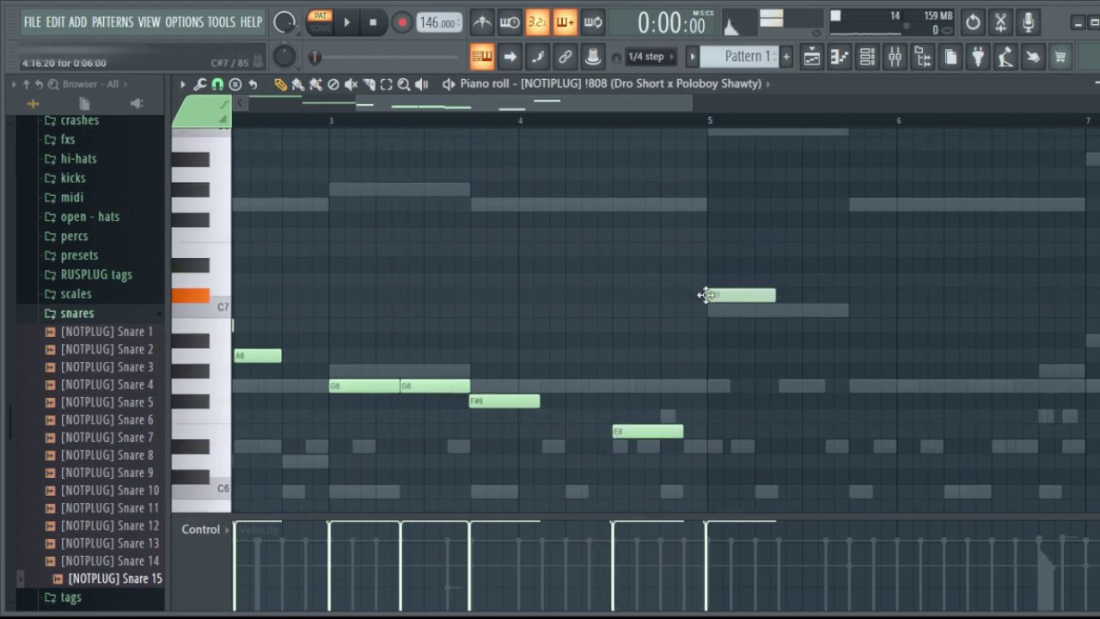
pyautogui.click(718, 135)
pyautogui.press('space')
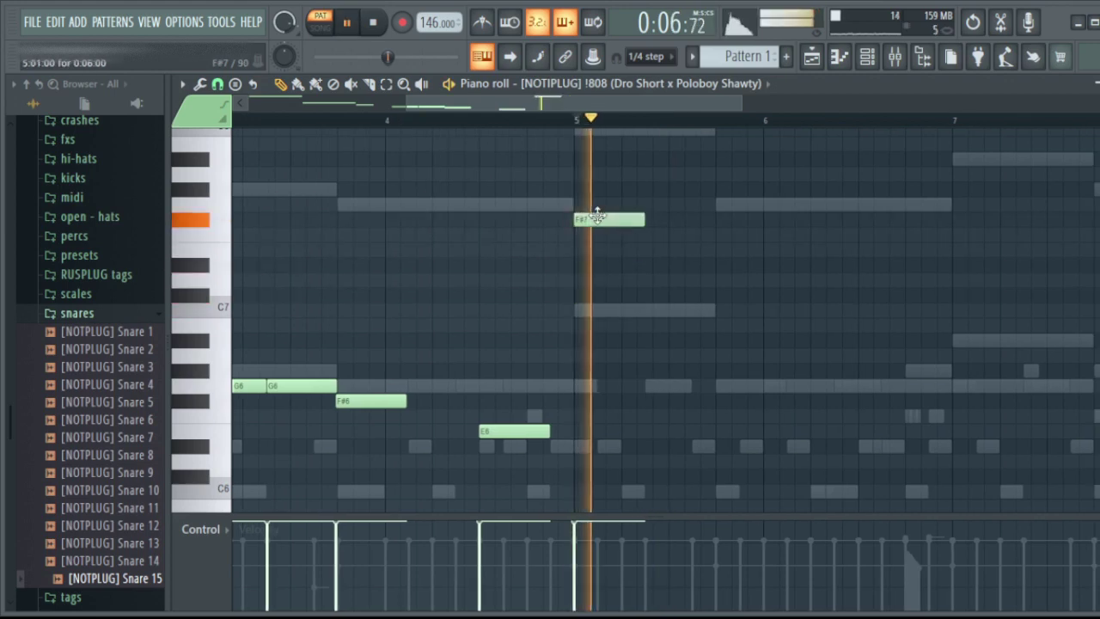
# Add six-step G7 and C#7 notes in succession directly after the F#7 note in bar 5.
pyautogui.press('space')
pyautogui.press('space')
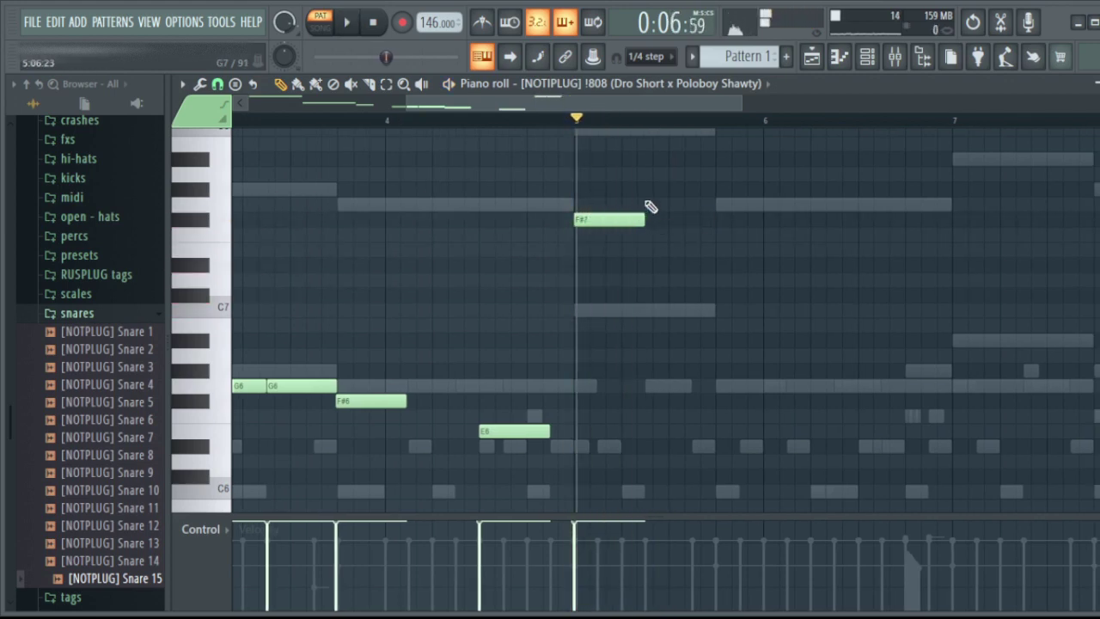
pyautogui.scroll(2, 715, 191)
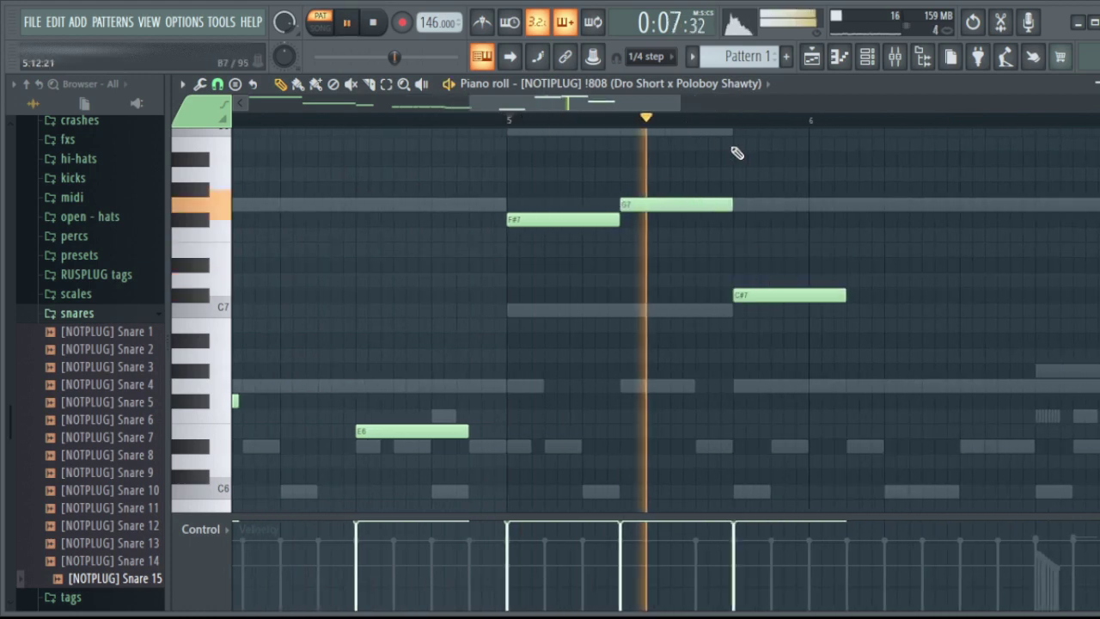
pyautogui.scroll(-3, 774, 284)
pyautogui.scroll(3, 853, 326)
pyautogui.press('space')
# Add a six-step B6 note at step 9 of bar 6 and play the pattern from there.
pyautogui.click(914, 311)
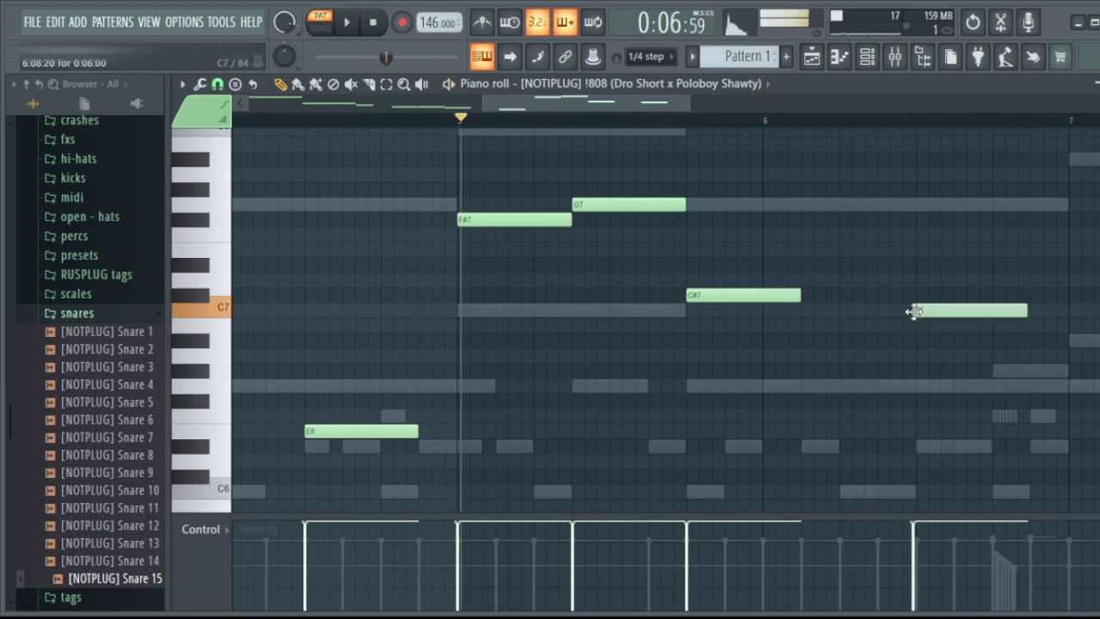
pyautogui.moveTo(649, 114); pyautogui.dragTo(772, 114)
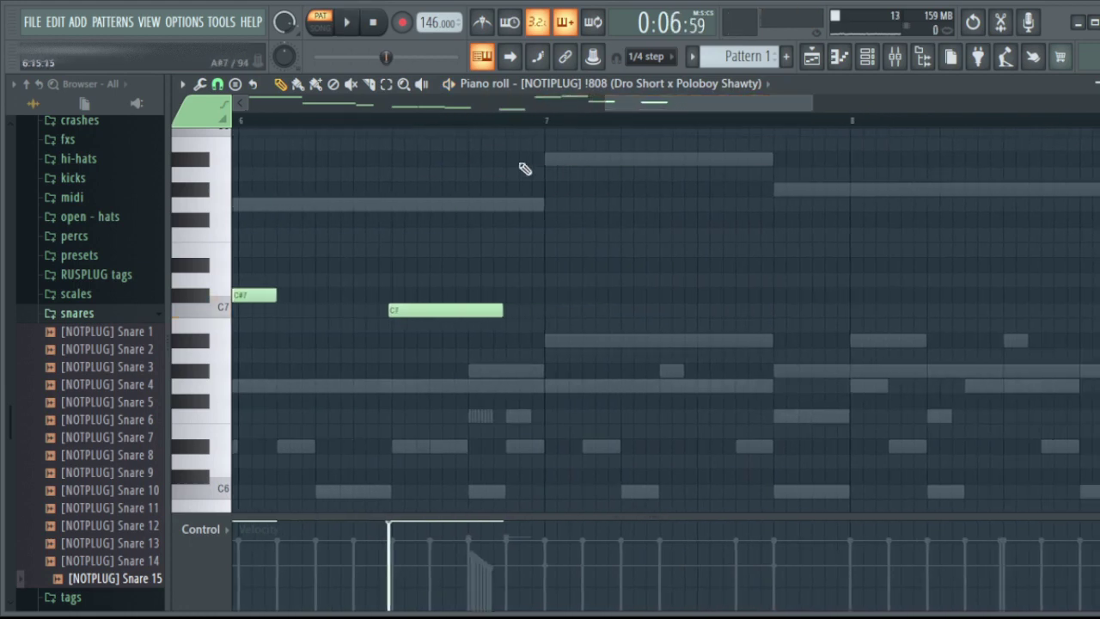
pyautogui.scroll(-2, 416, 133)
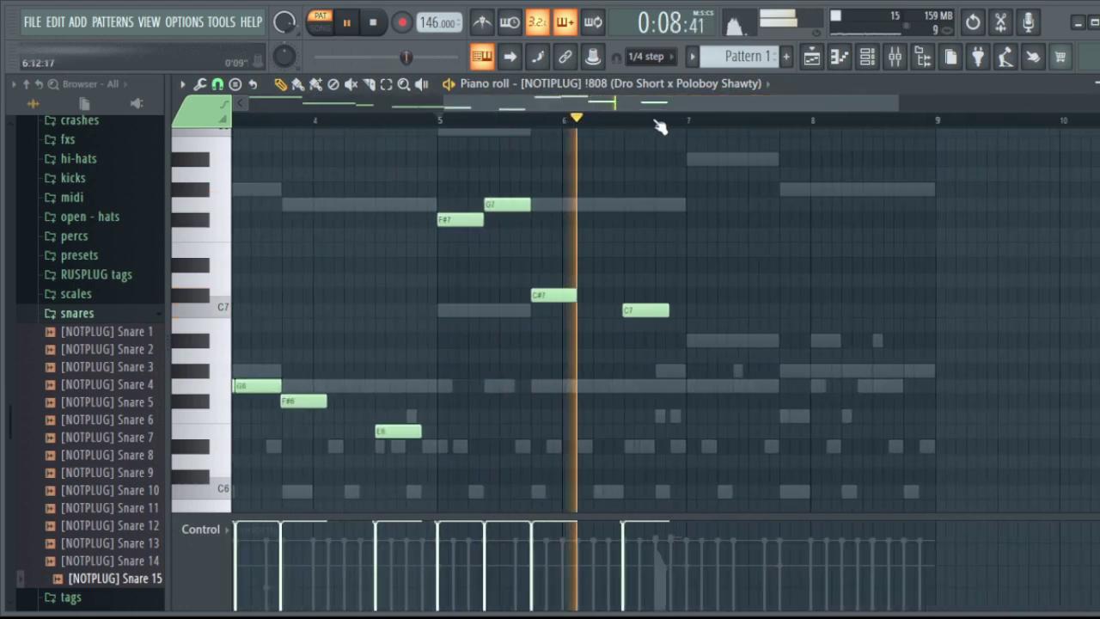
pyautogui.scroll(-2, 679, 225)
pyautogui.moveTo(640, 245); pyautogui.dragTo(643, 250)
pyautogui.click(610, 115)
pyautogui.press('space')
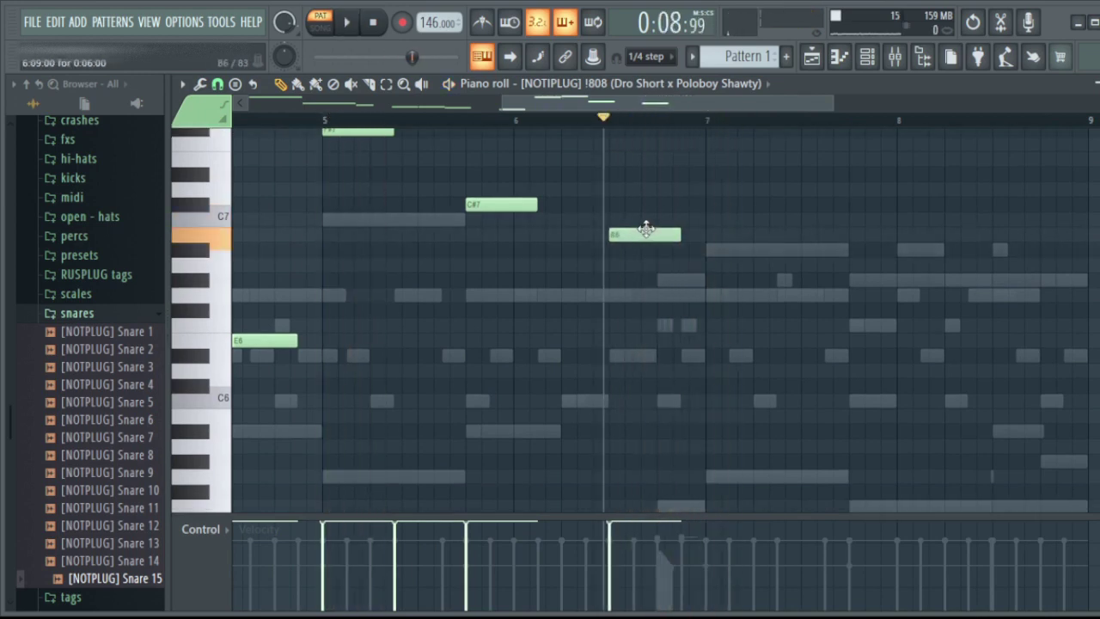
pyautogui.rightClick(705, 251)
pyautogui.press('space')
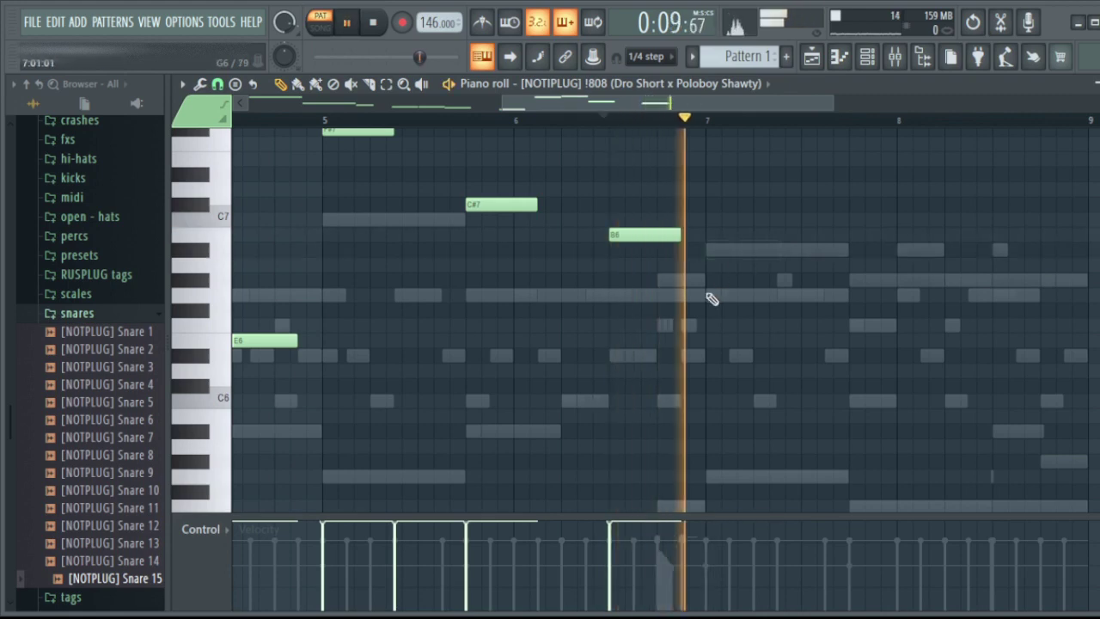
# Add consecutive six-step F#7, G7 and F#7 notes from the start of bar 7.
pyautogui.scroll(1, 713, 295)
pyautogui.press('space')
pyautogui.click(706, 234)
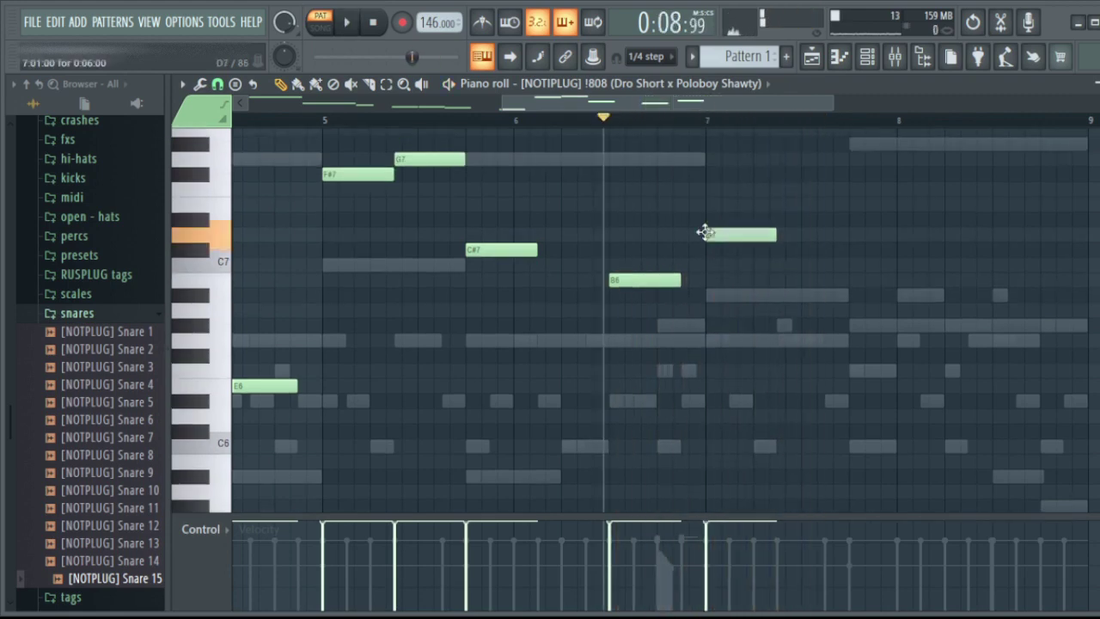
pyautogui.scroll(2, 705, 233)
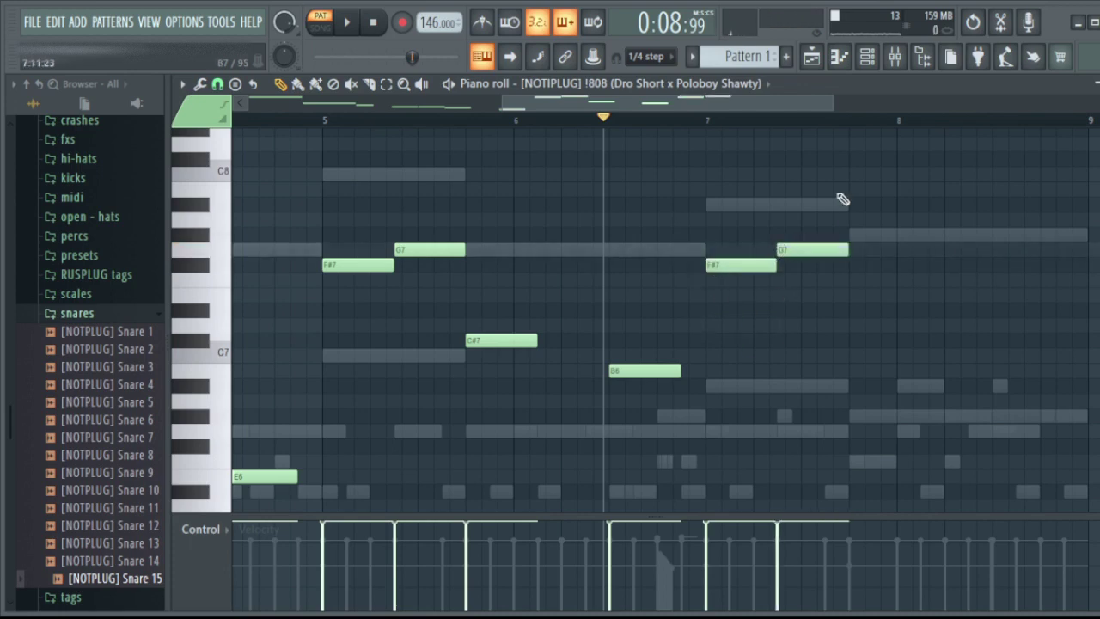
pyautogui.scroll(1, 843, 199)
pyautogui.click(842, 266)
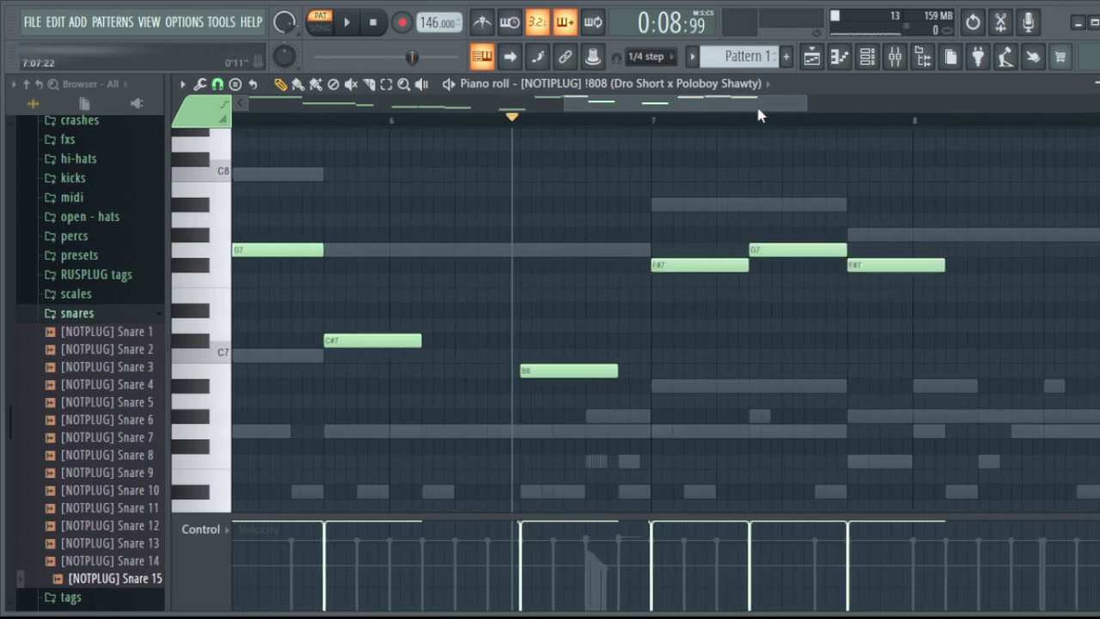
# Add a six-step A#7 note at step 5 of bar 8, followed by a B7 note chopped into short repeats up to bar 9.
pyautogui.moveTo(760, 111); pyautogui.dragTo(847, 155)
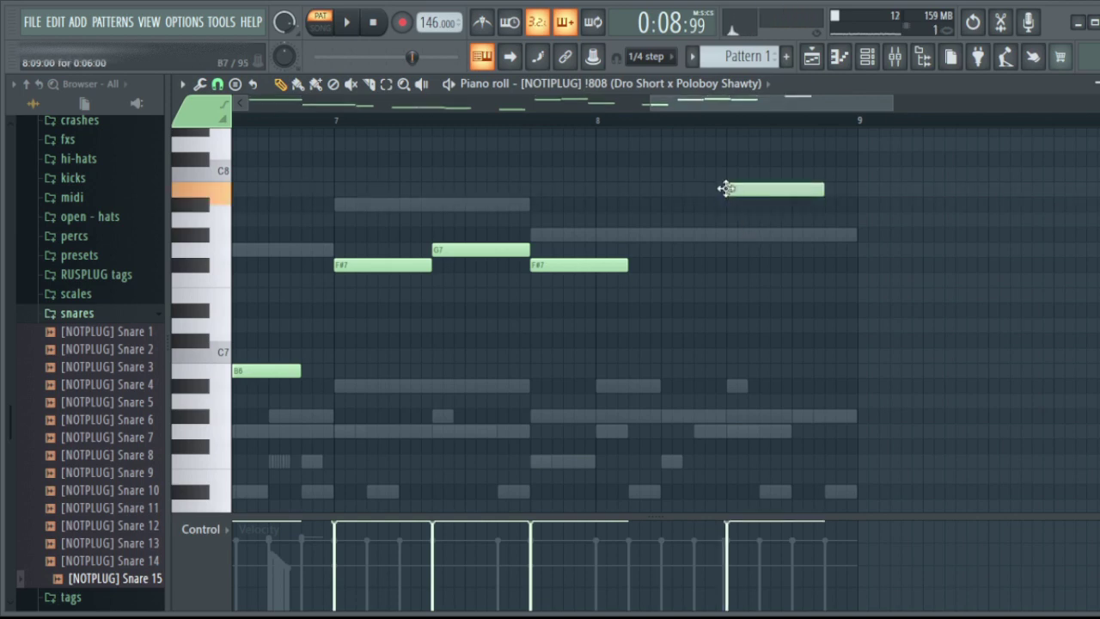
pyautogui.moveTo(726, 189); pyautogui.dragTo(728, 212)
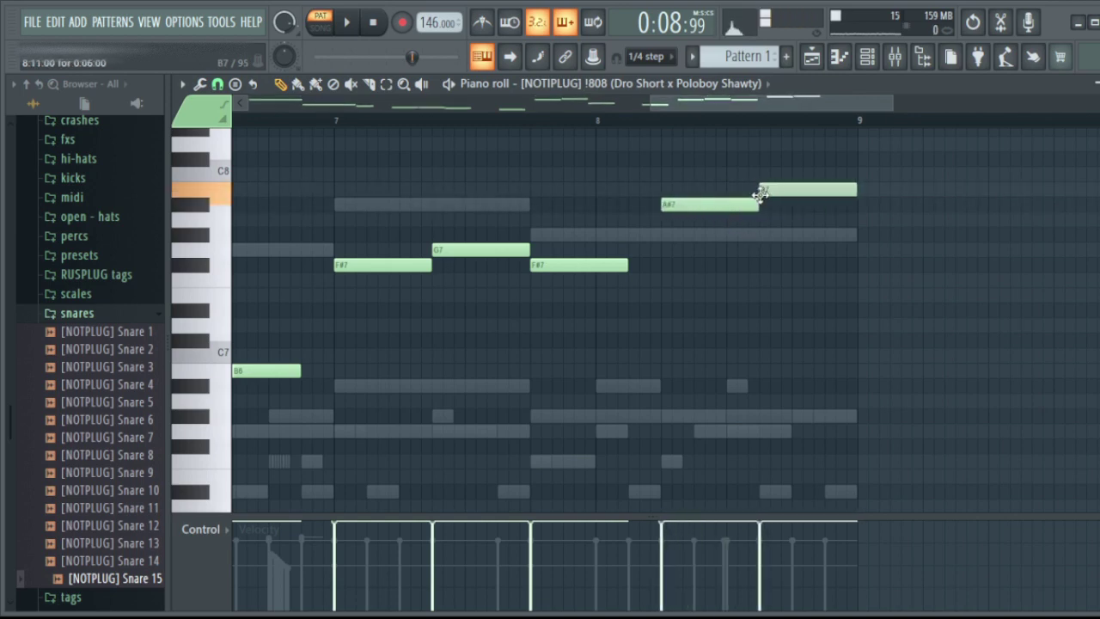
pyautogui.scroll(2, 823, 126)
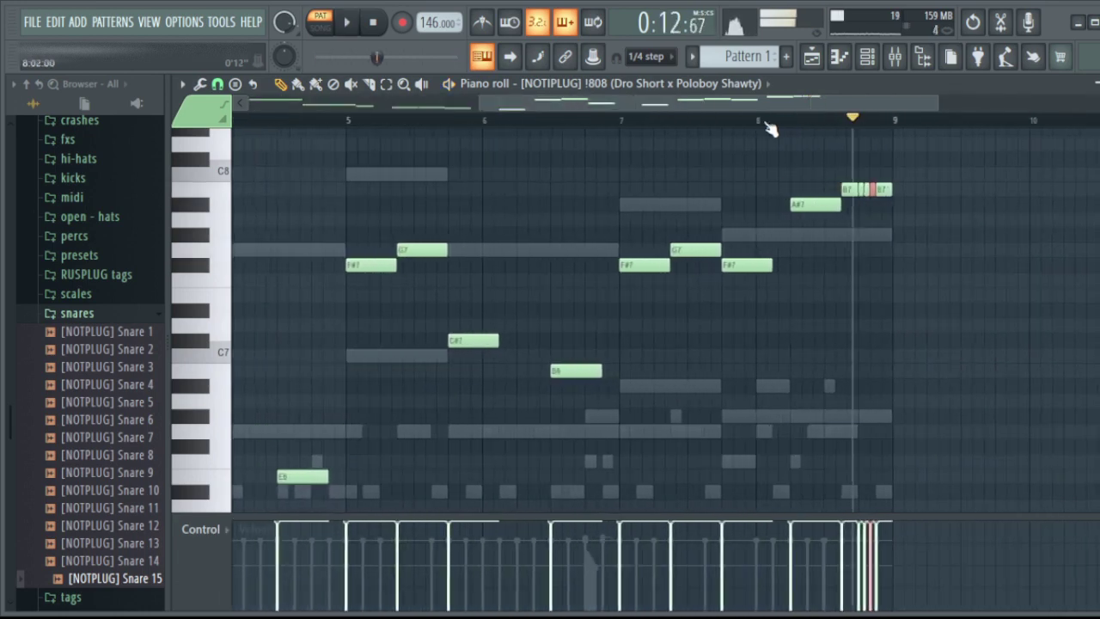
# Delete the last short B7 repeat in bar 8 and redraw the final two-step B7 note at step 15.
pyautogui.scroll(2, 890, 131)
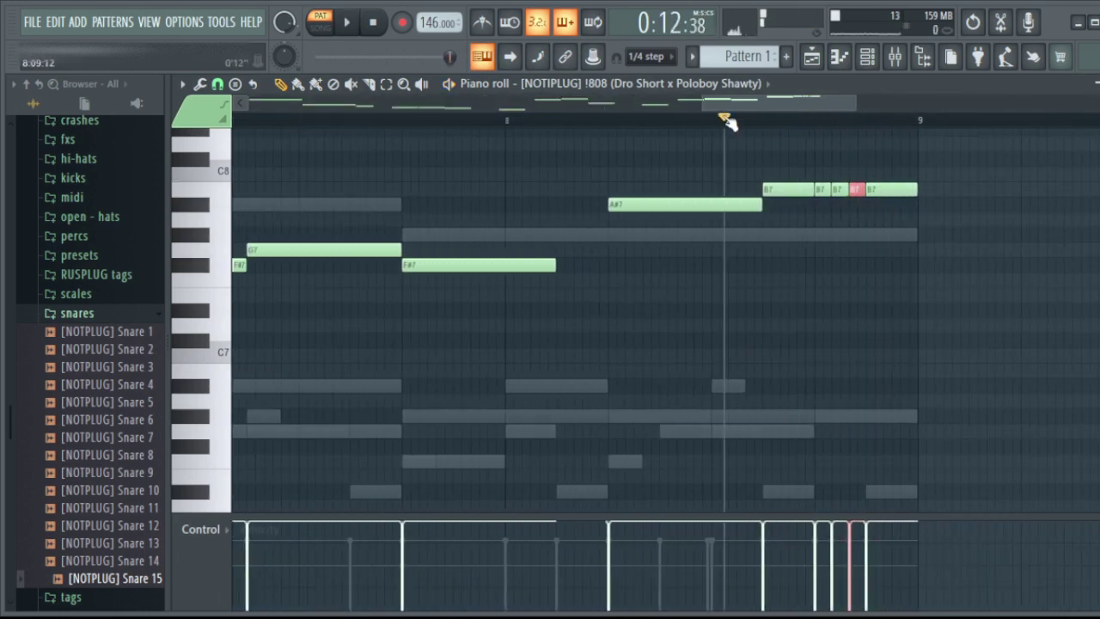
pyautogui.press('space')
pyautogui.press('space')
pyautogui.press('space')
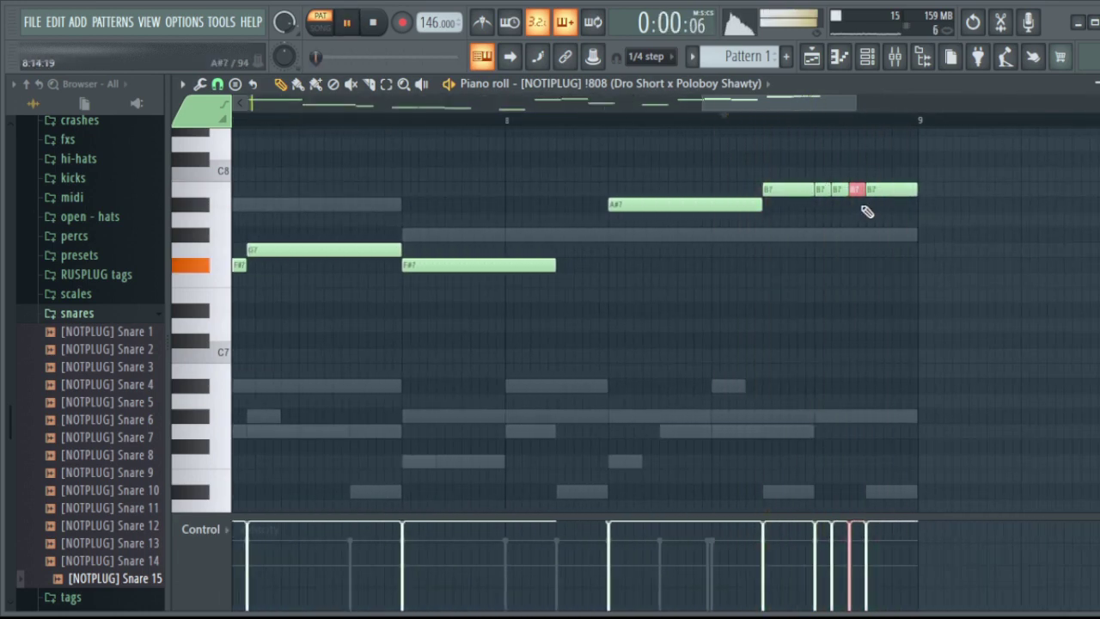
pyautogui.rightClick(885, 190)
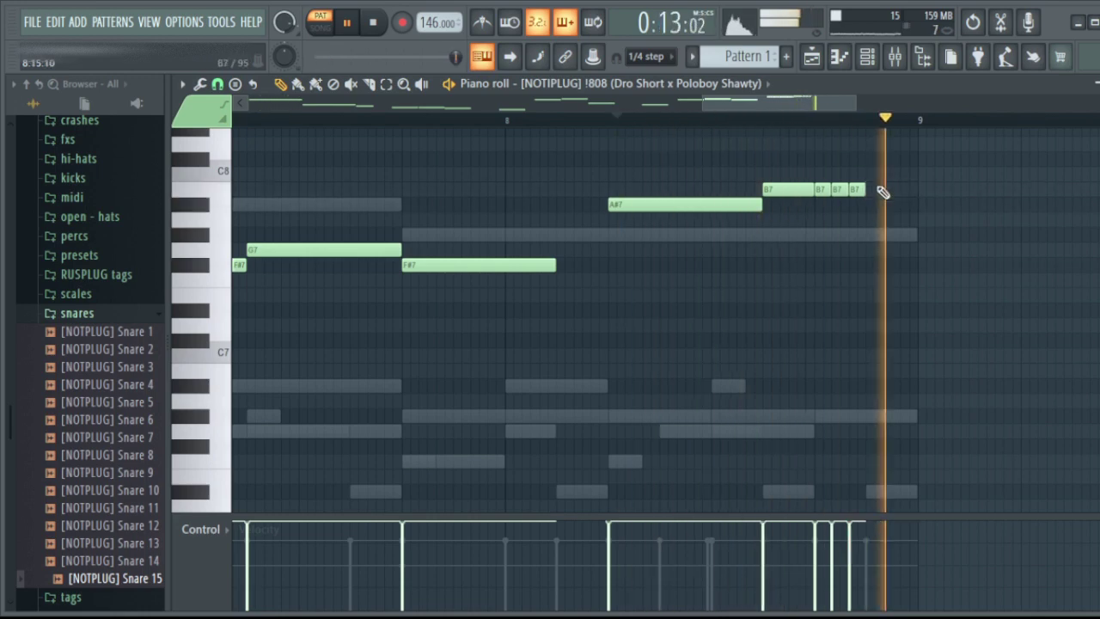
pyautogui.rightClick(856, 189)
pyautogui.click(876, 189)
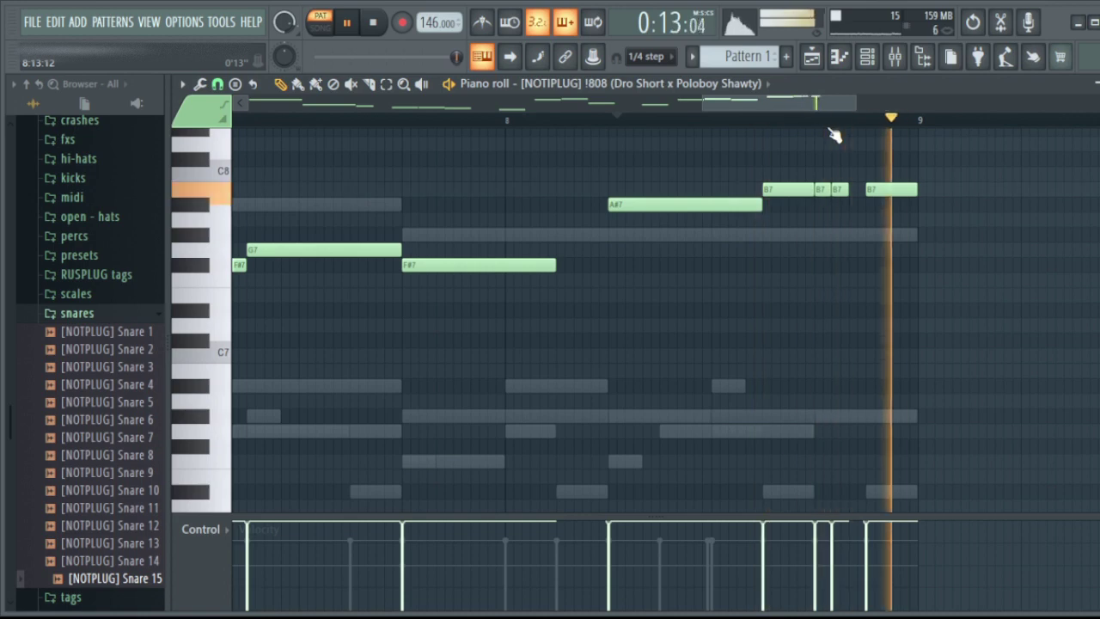
# Transpose all the 808 notes down two octaves.
pyautogui.scroll(-3, 836, 136)
pyautogui.scroll(-3, 836, 136)
pyautogui.hotkey('ctrl', 'a')
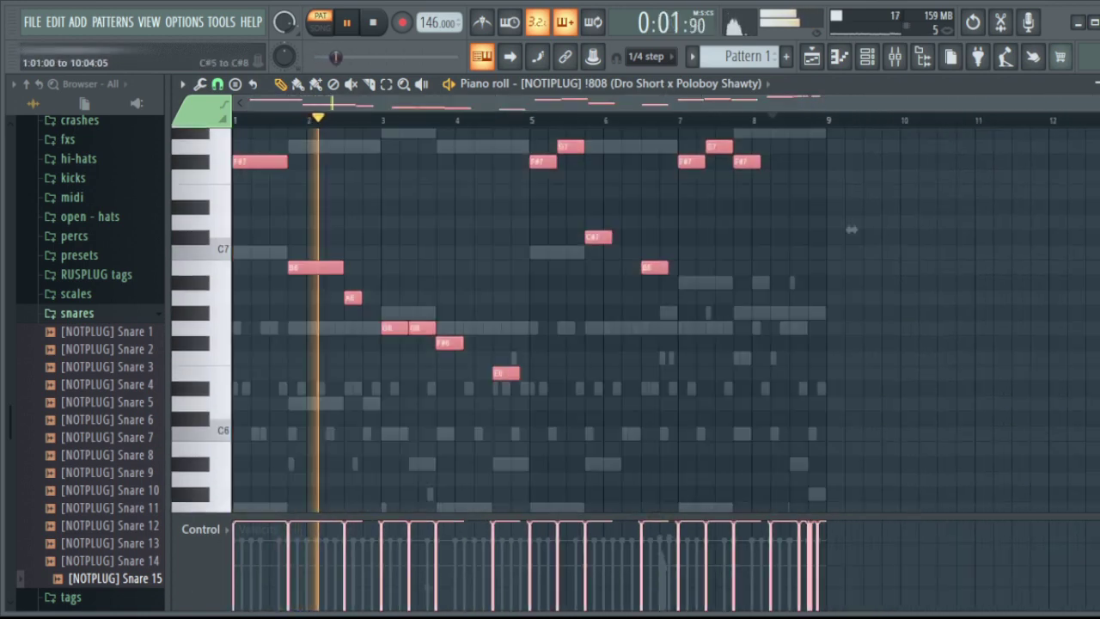
pyautogui.scroll(-1, 781, 357)
pyautogui.hotkey('ctrl', 'Down')
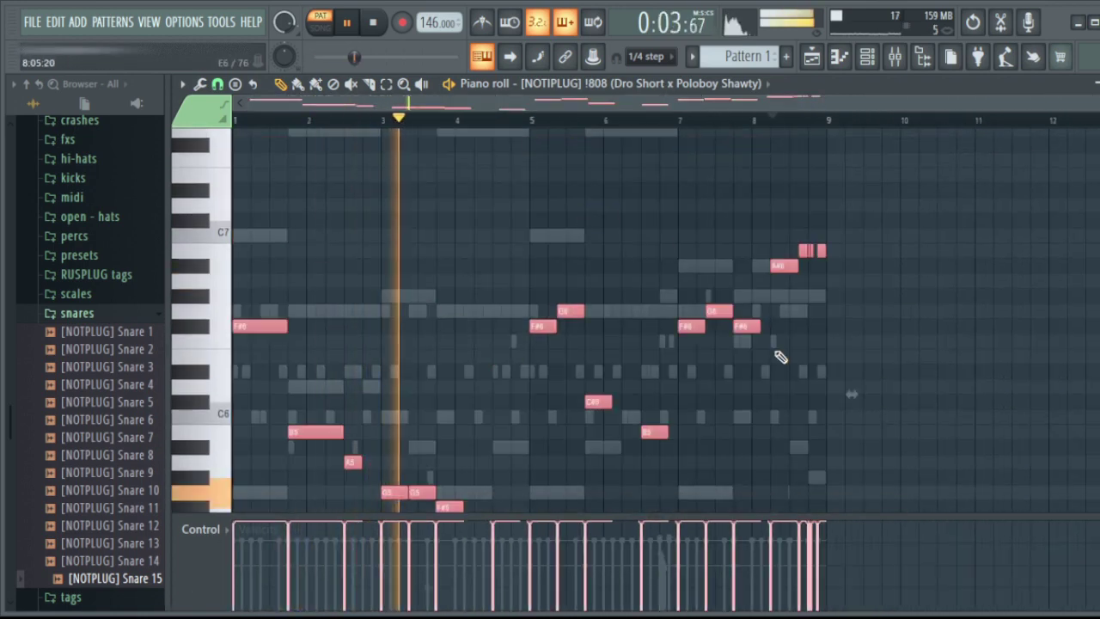
pyautogui.hotkey('ctrl', 'Down')
pyautogui.scroll(-5, 781, 356)
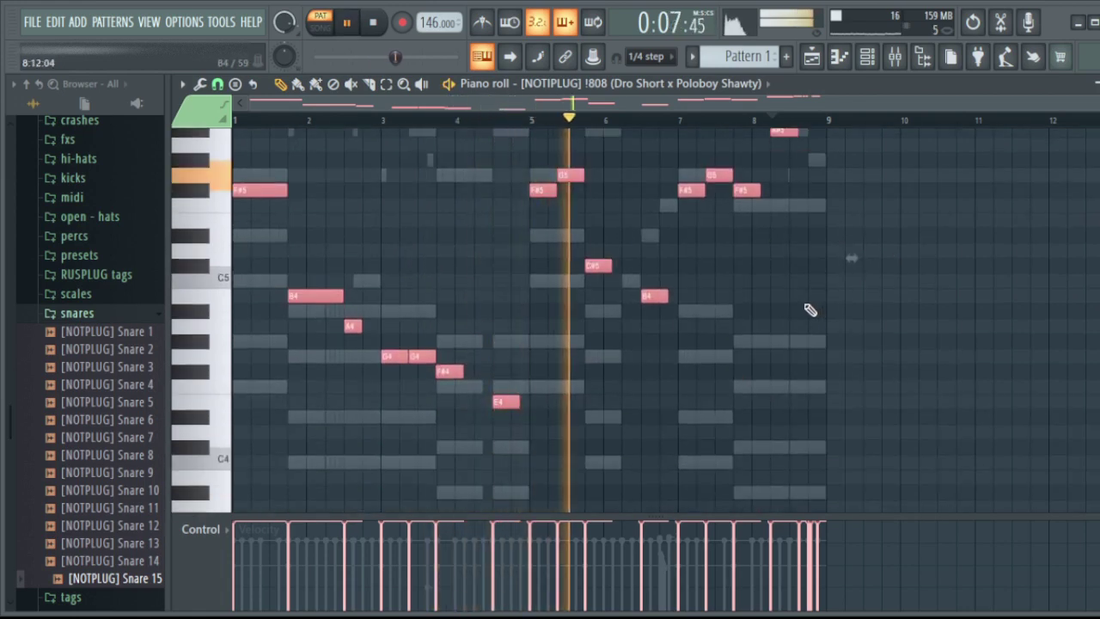
# Raise the four 808 notes in bars 3 and 4 by one octave.
pyautogui.moveTo(600, 442); pyautogui.dragTo(401, 355)
pyautogui.hotkey('ctrl', 'Up')
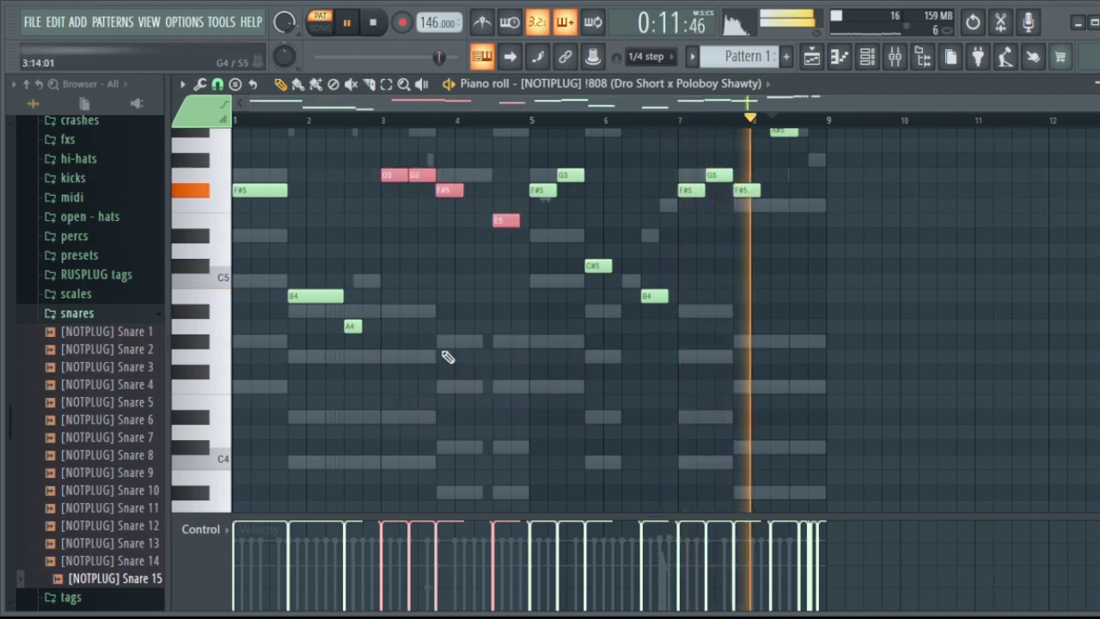
pyautogui.scroll(2, 448, 354)
pyautogui.scroll(2, 448, 348)
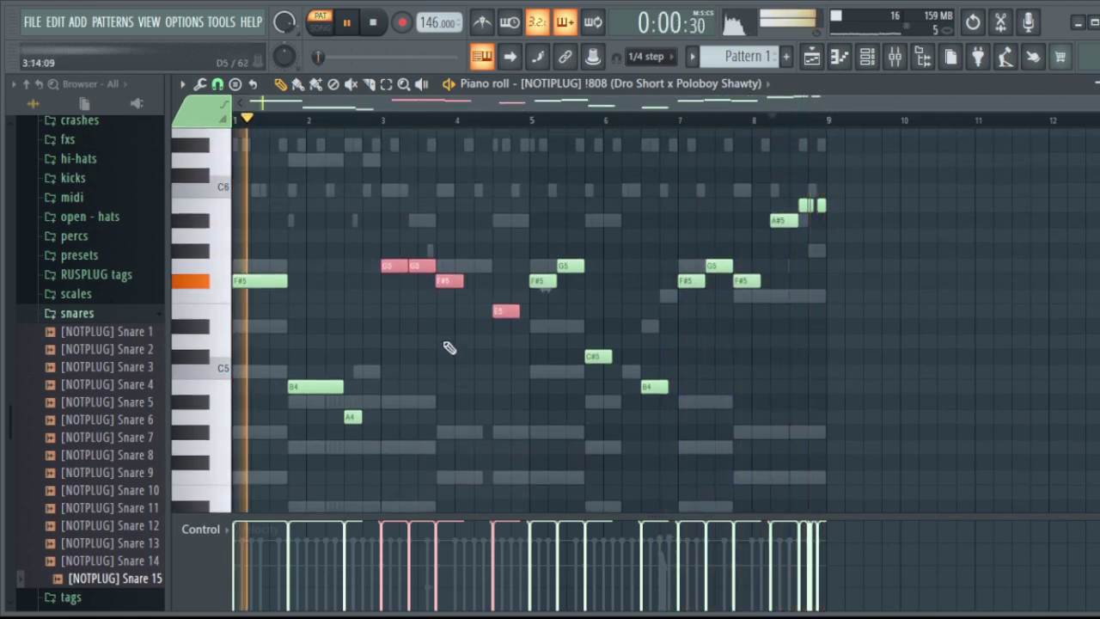
# Replace the current 808 channel's sample with [NOTIPLUG] 808 10 from the drum kit's 808 folder and play the pattern.
pyautogui.scroll(5, 95, 309)
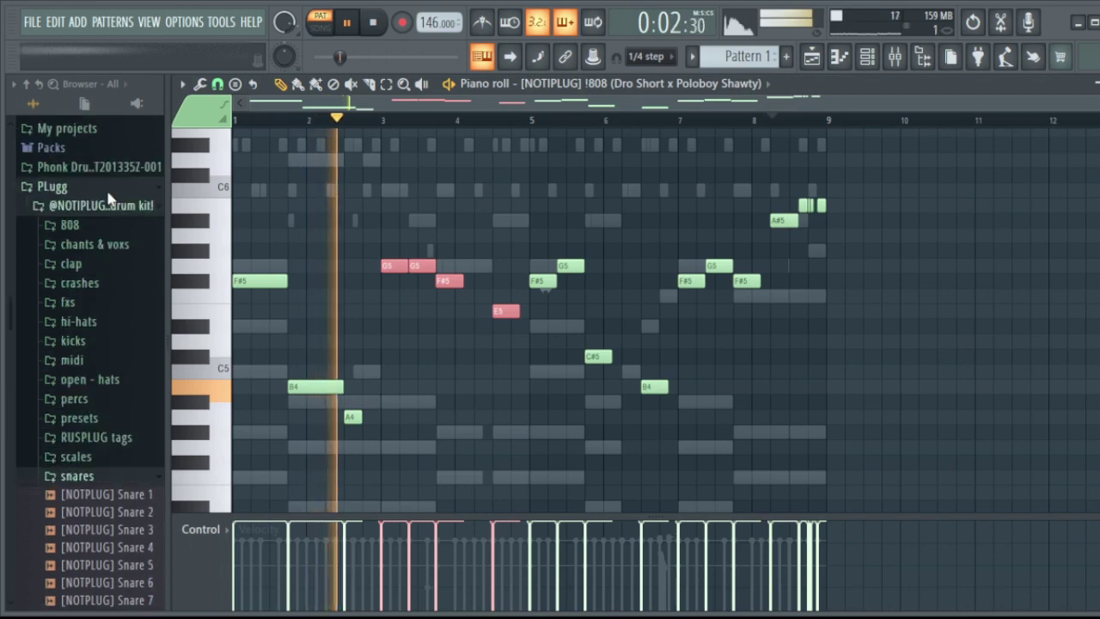
pyautogui.click(78, 209)
pyautogui.scroll(-2, 120, 322)
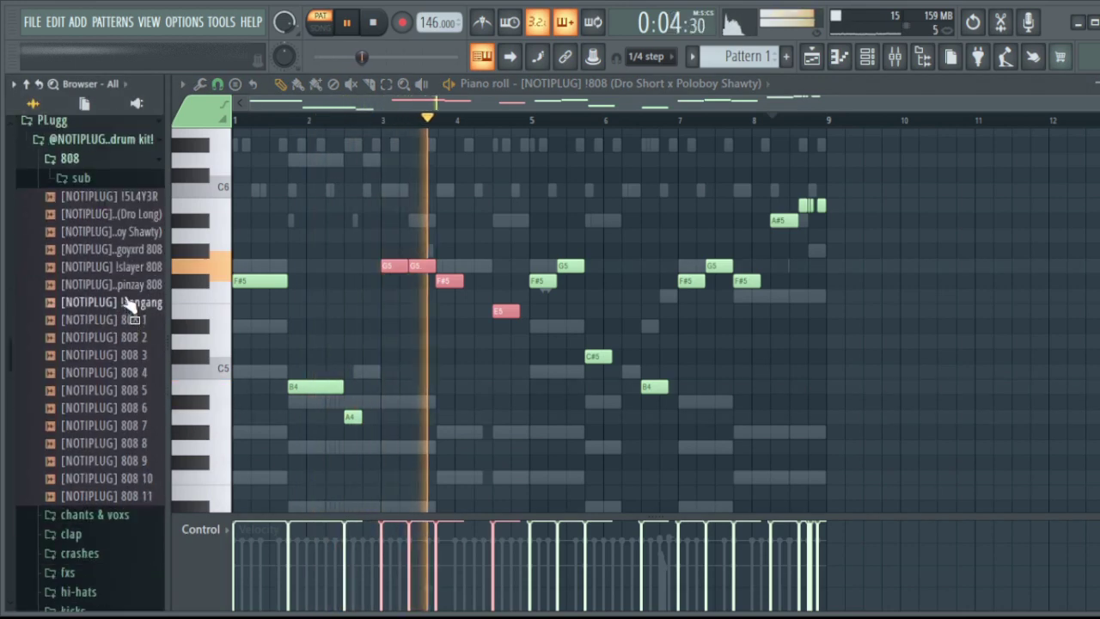
pyautogui.click(113, 267)
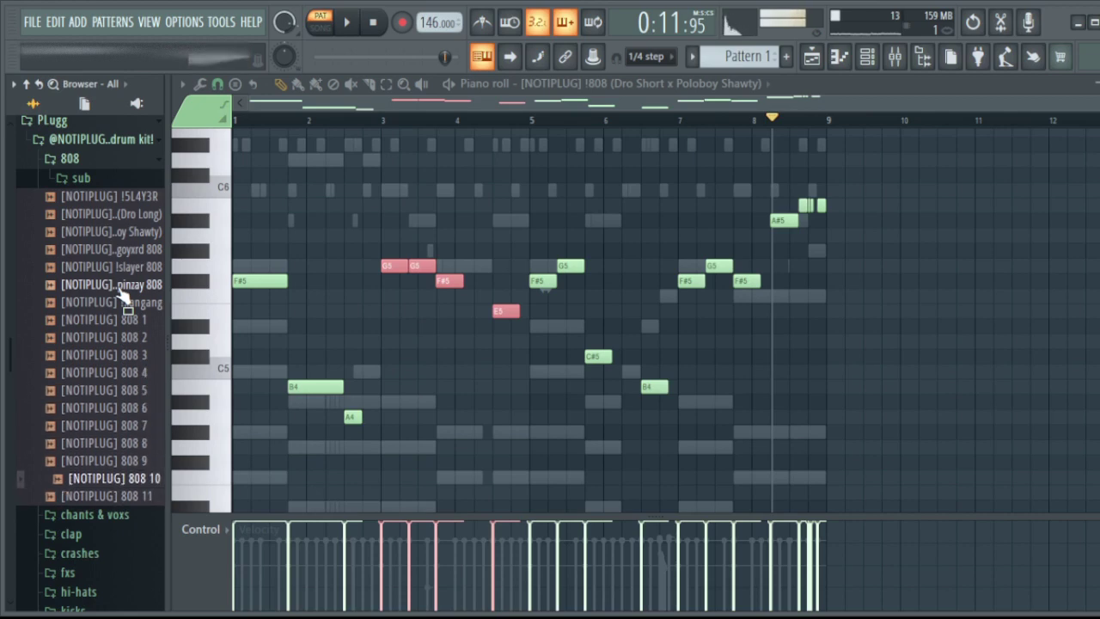
pyautogui.moveTo(753, 143); pyautogui.dragTo(870, 62)
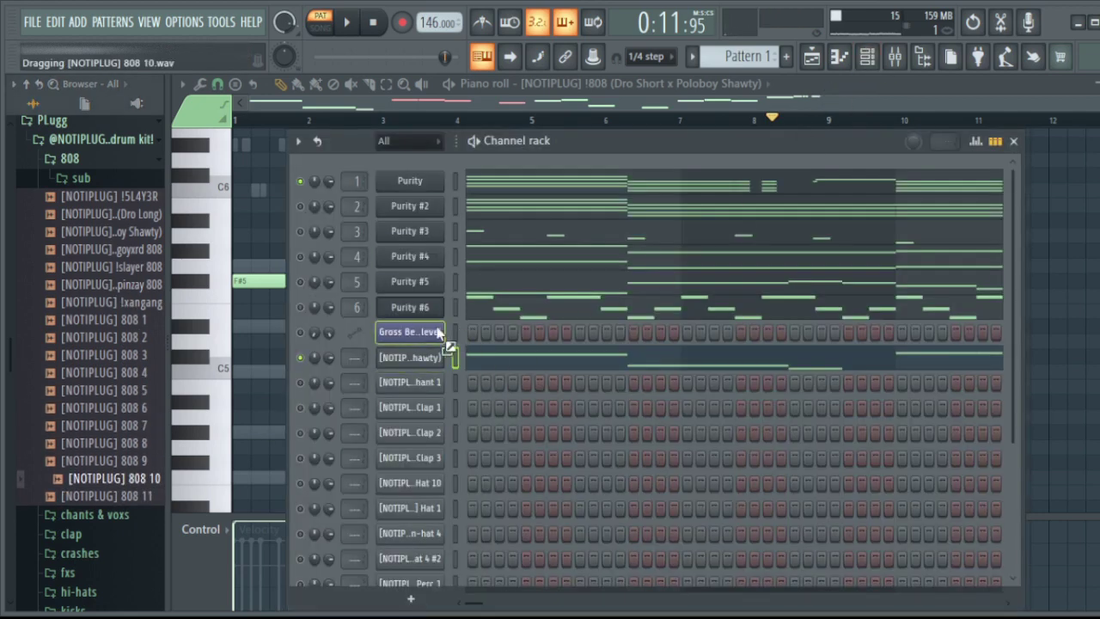
pyautogui.moveTo(878, 99); pyautogui.dragTo(786, 253)
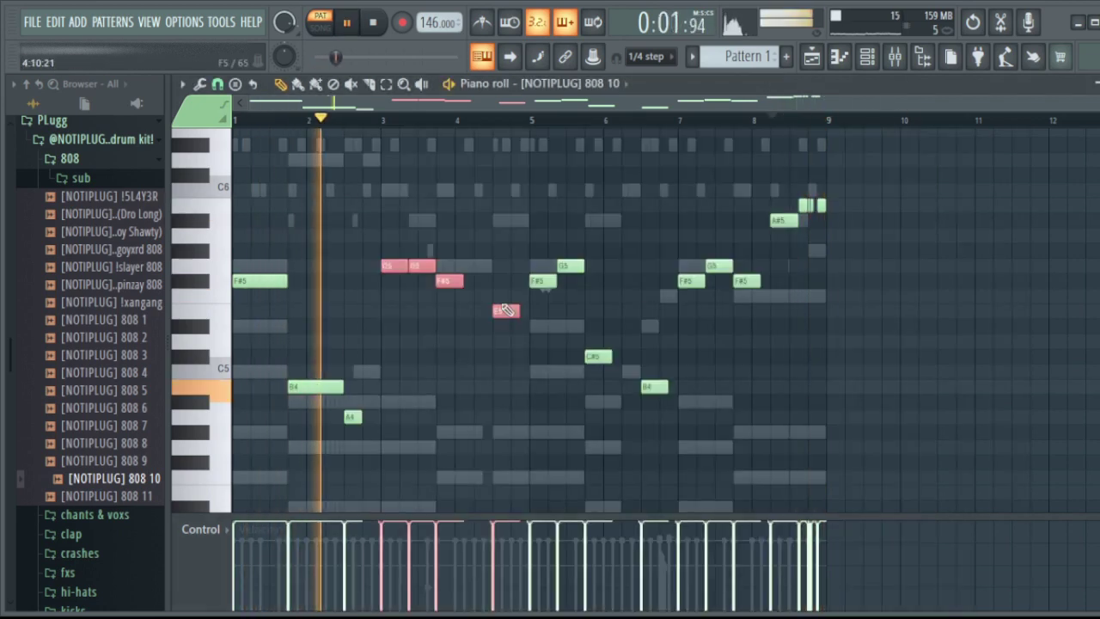
# Raise the B4 note in bar 6 by one octave.
pyautogui.click(496, 344)
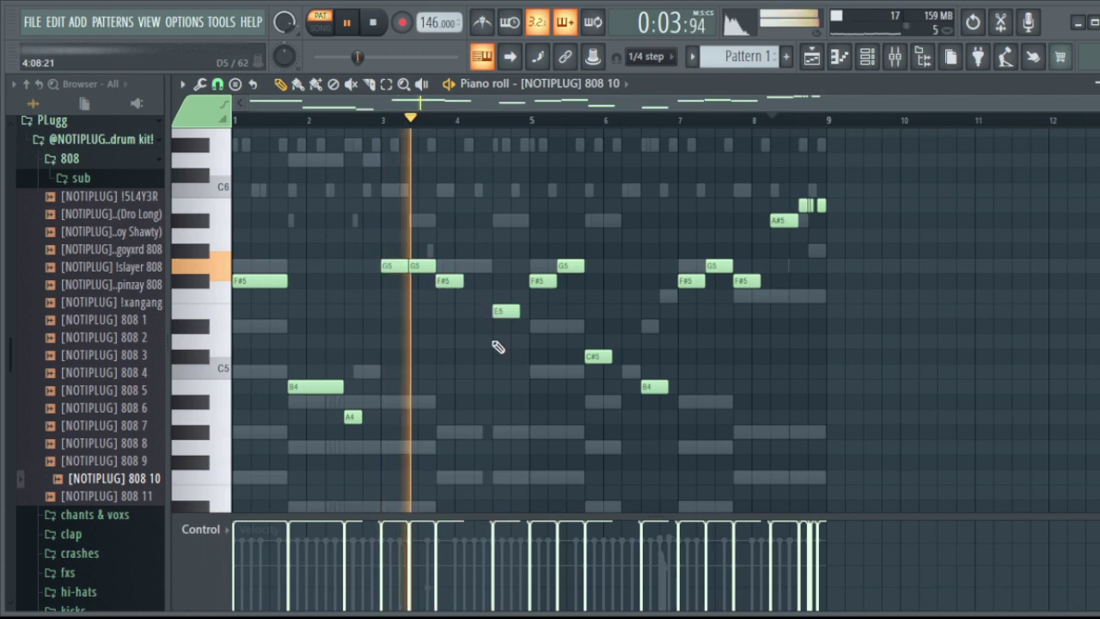
pyautogui.scroll(2, 645, 128)
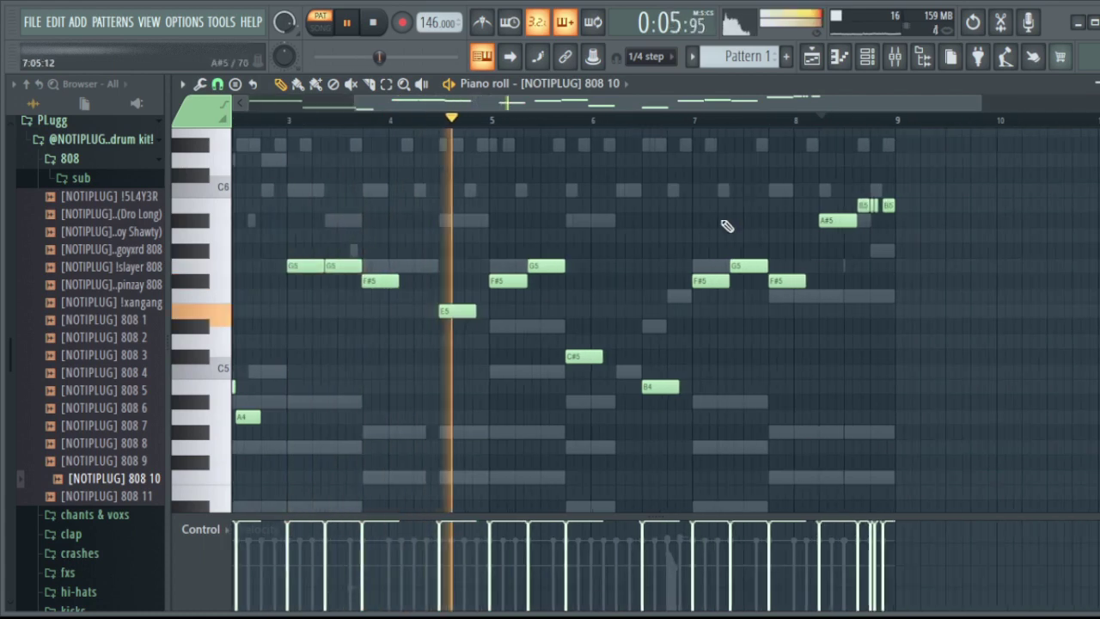
pyautogui.click(660, 387)
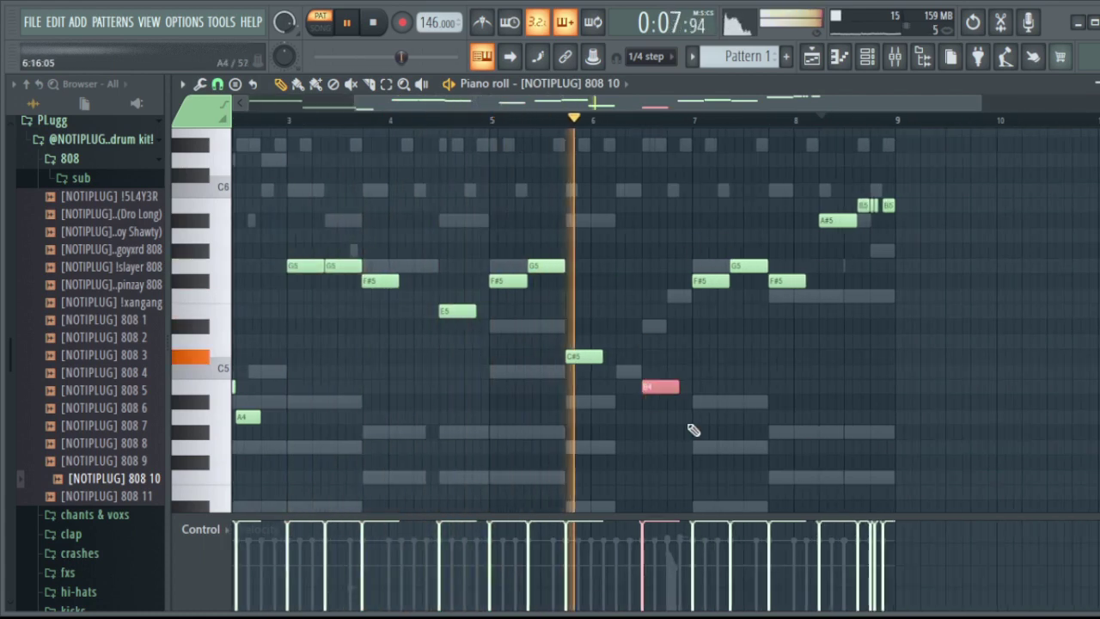
pyautogui.hotkey('ctrl', 'Up')
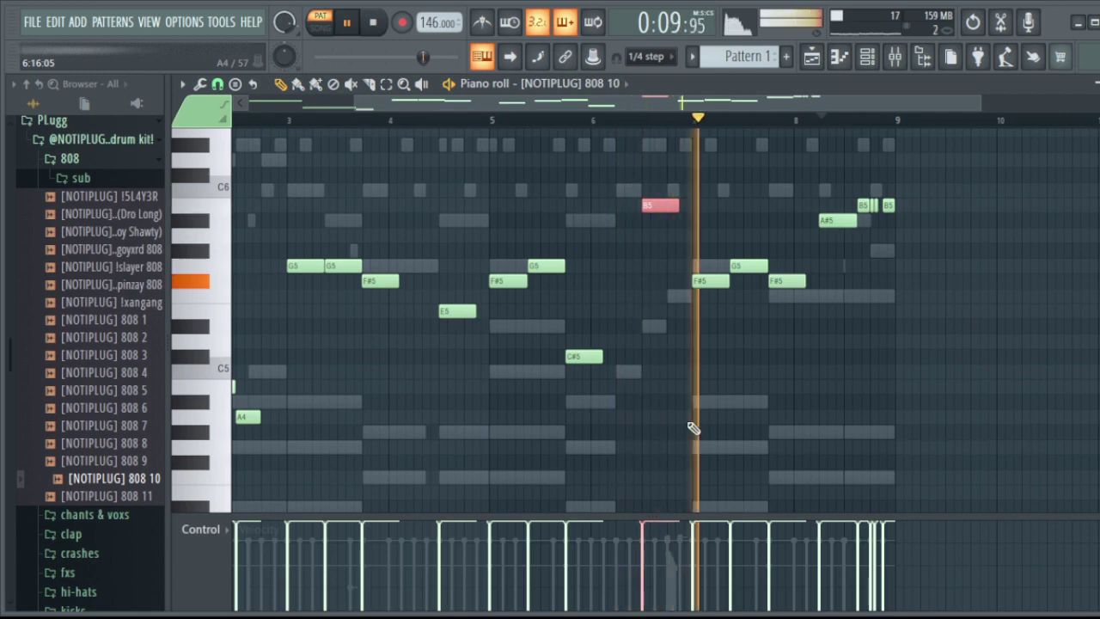
# Add a four-step, minimum-velocity A6 note at step 9 of bar 2 and make the A4 note below it a slide note.
pyautogui.scroll(-3, 763, 125)
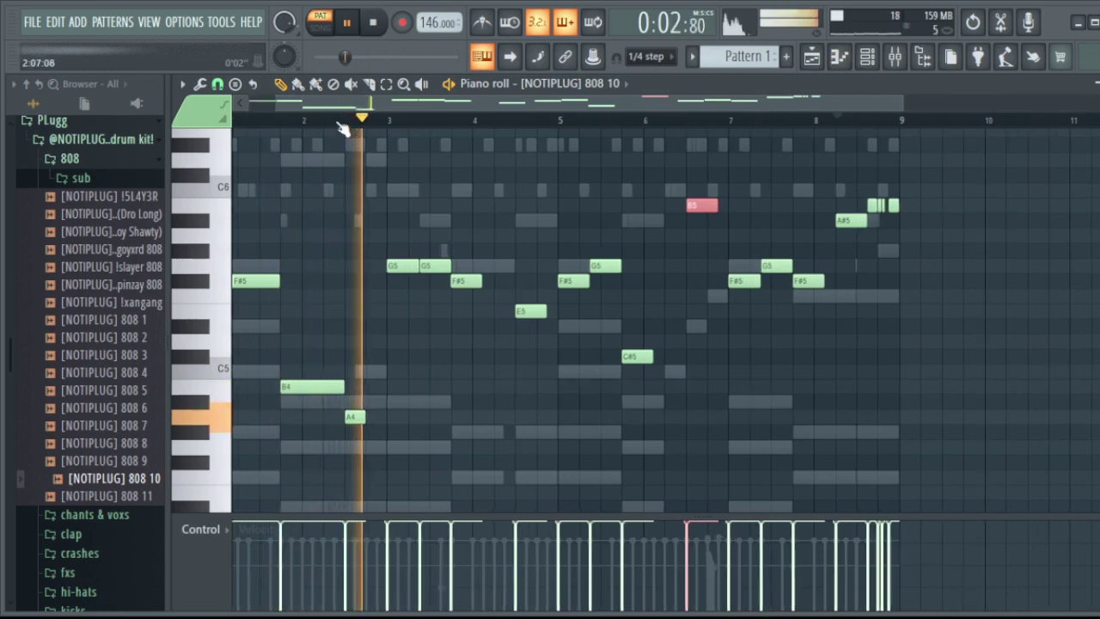
pyautogui.scroll(4, 344, 123)
pyautogui.press('space')
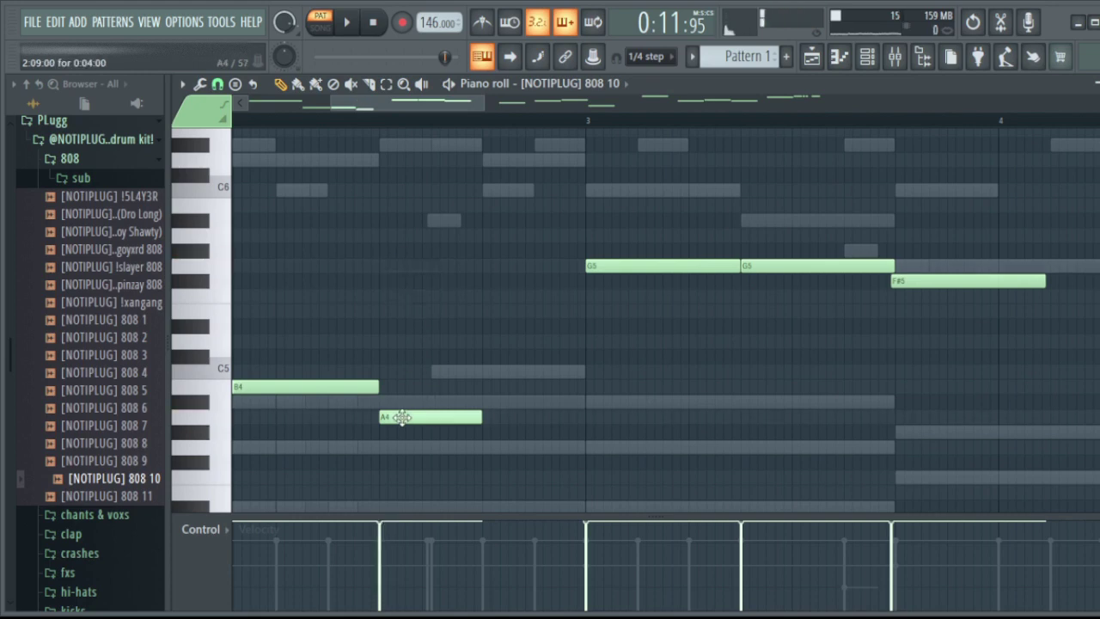
pyautogui.hotkey('ctrl', 'z')
pyautogui.hotkey('ctrl', 'z')
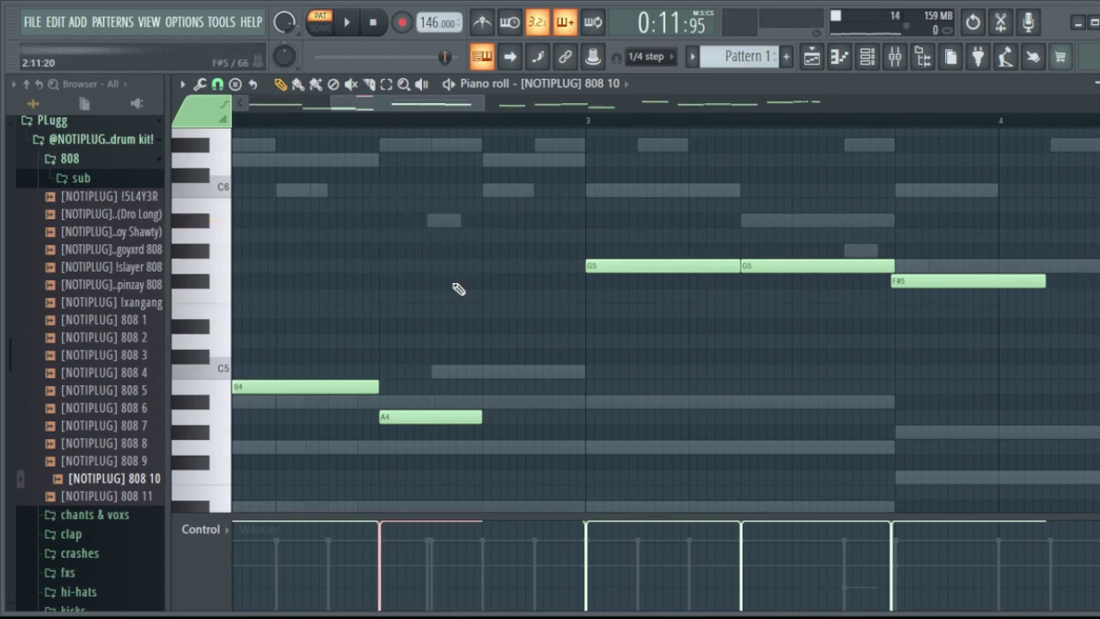
pyautogui.press('space')
pyautogui.scroll(3, 474, 312)
pyautogui.moveTo(430, 439); pyautogui.dragTo(436, 189)
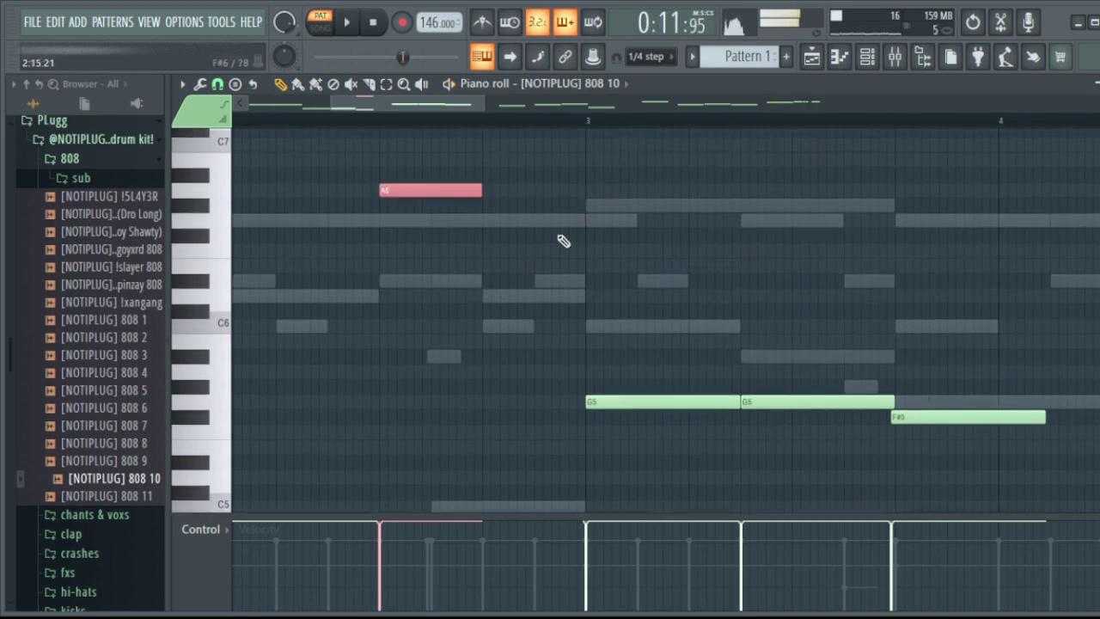
pyautogui.hotkey('ctrl', 'z')
pyautogui.scroll(-6, 565, 243)
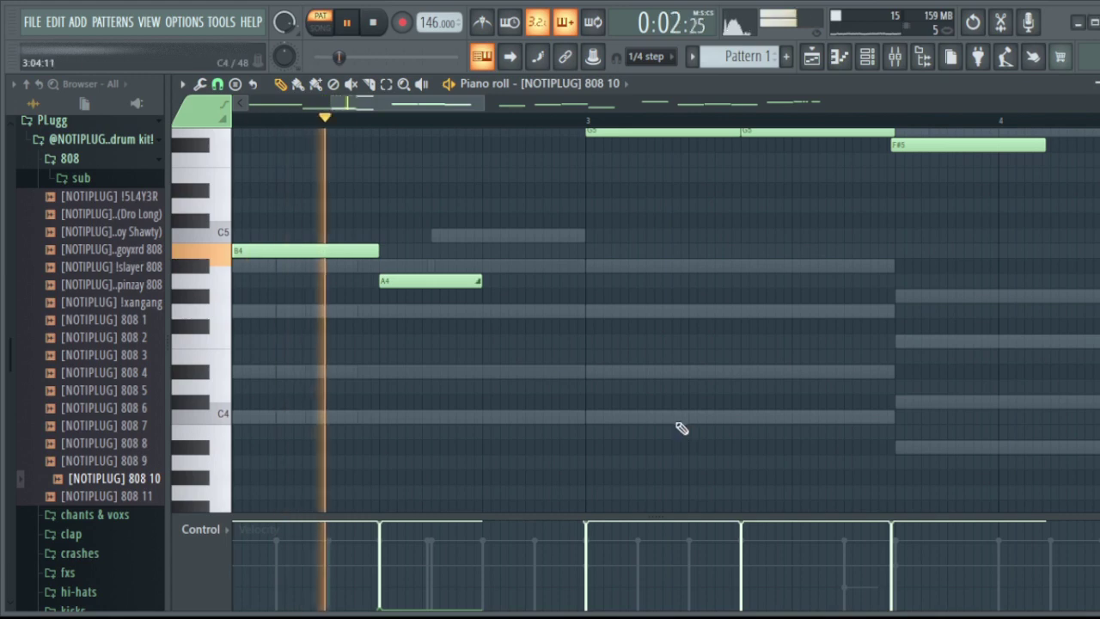
# Extend the A4 slide note and the A6 note above it to the start of bar 3.
pyautogui.moveTo(484, 285); pyautogui.dragTo(599, 291)
pyautogui.press('space')
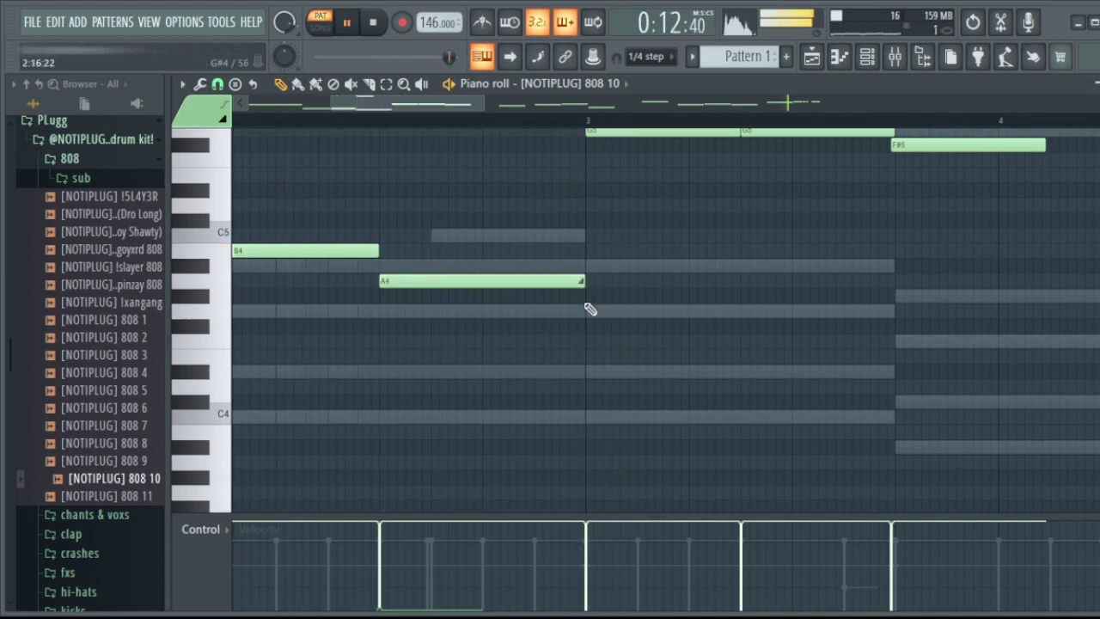
pyautogui.hotkey('ctrl', 'z')
pyautogui.scroll(7, 591, 309)
pyautogui.press('space')
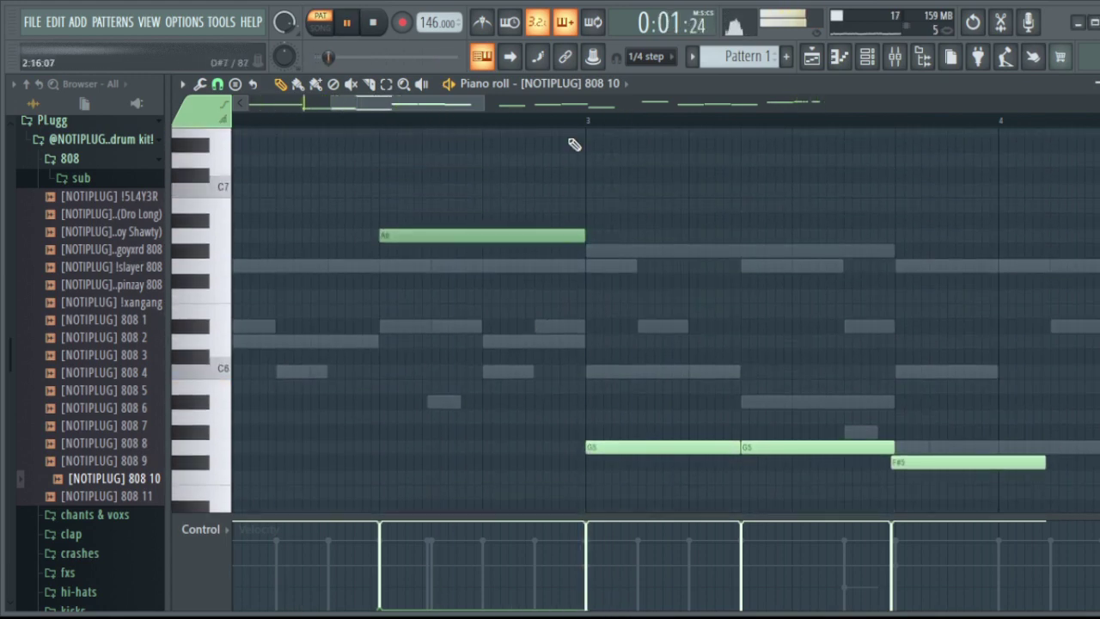
# Play the 808 line and shorten the A4 slide note in bar 2 to four steps.
pyautogui.scroll(-5, 575, 137)
pyautogui.scroll(-2, 555, 284)
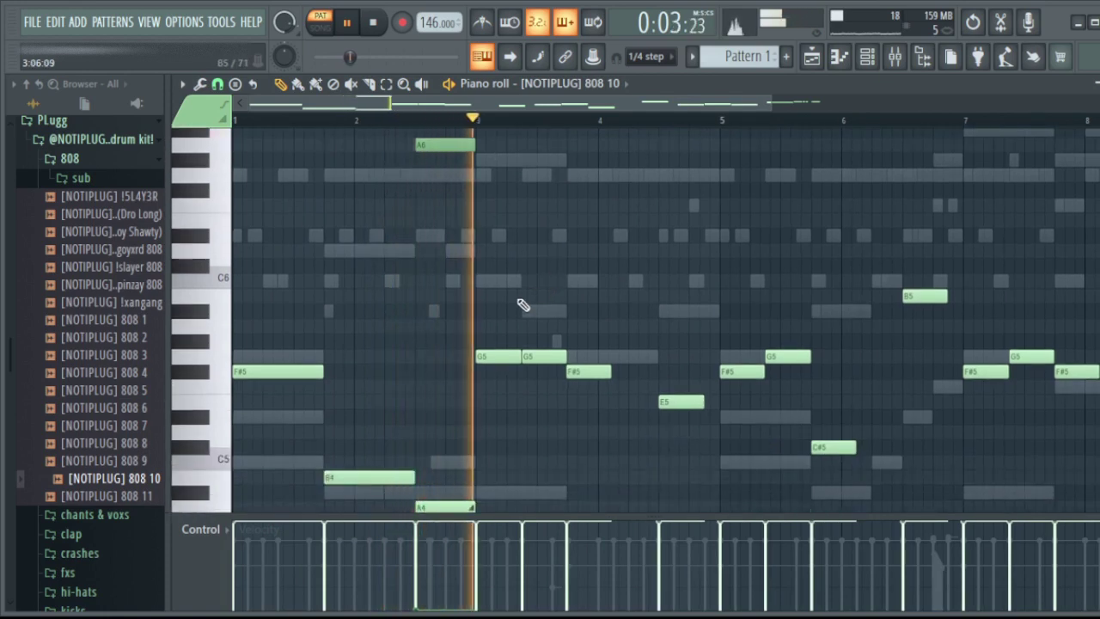
pyautogui.scroll(-4, 490, 359)
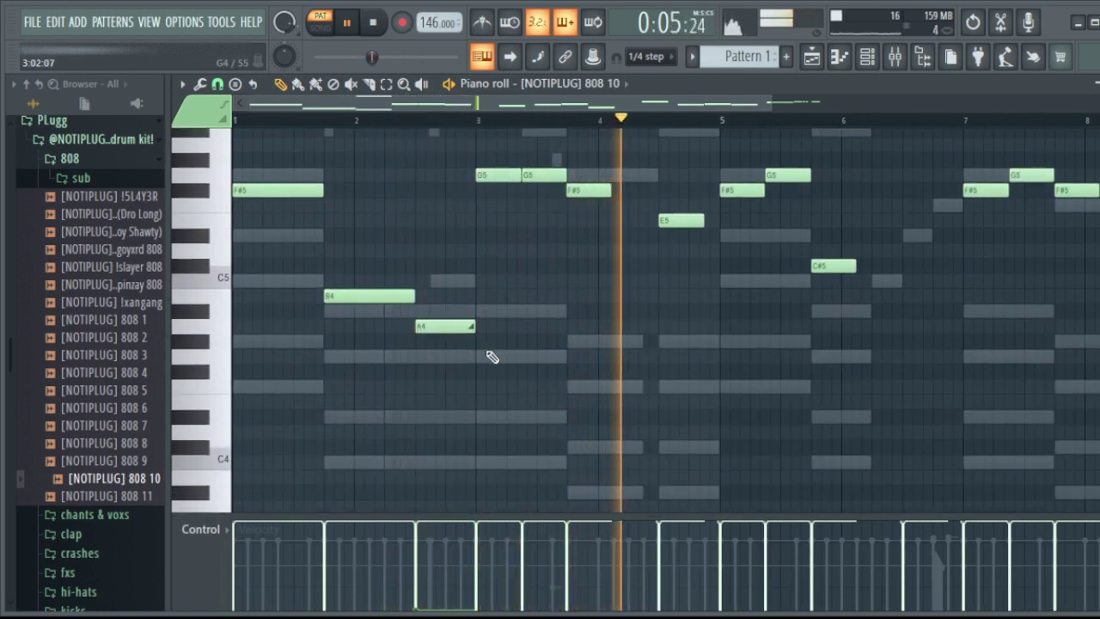
pyautogui.scroll(2, 491, 357)
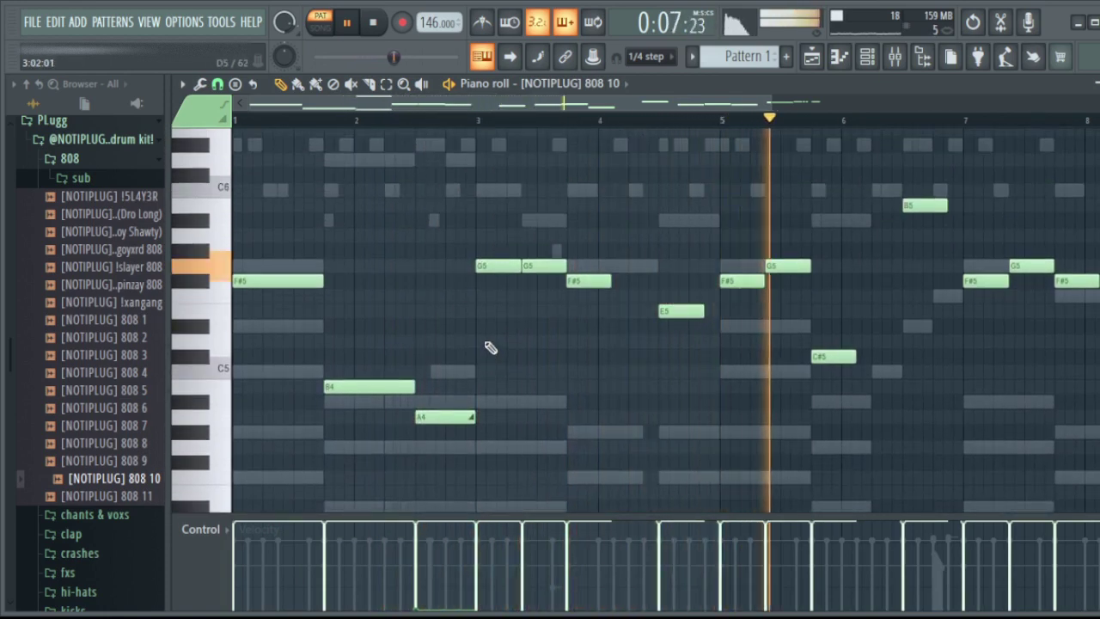
pyautogui.click(344, 118)
pyautogui.scroll(2, 347, 125)
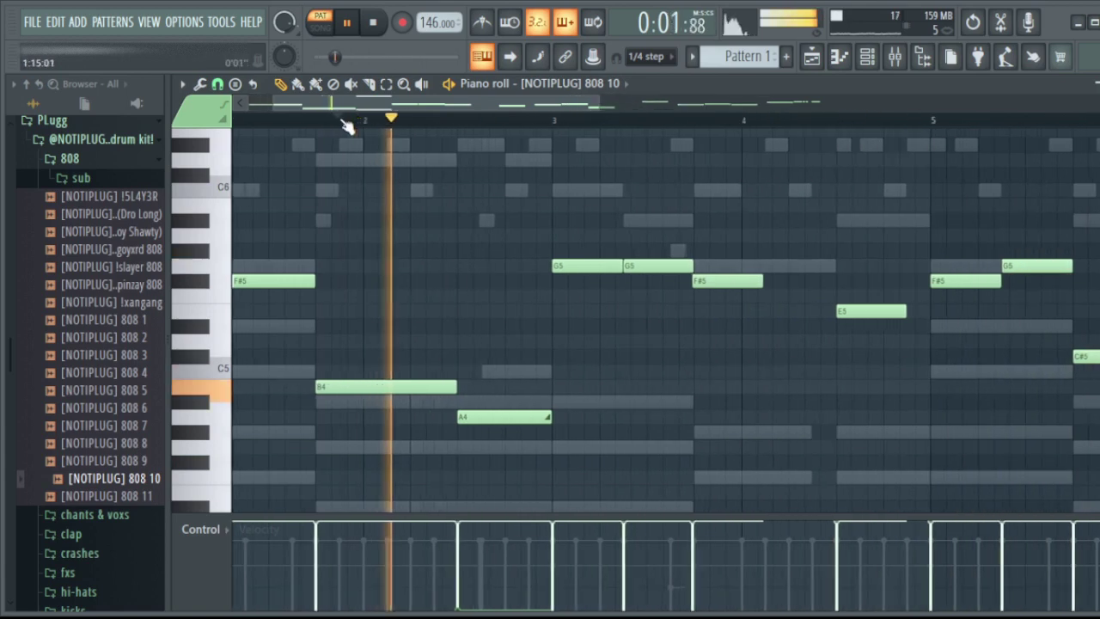
pyautogui.press('space')
pyautogui.scroll(-1, 551, 373)
pyautogui.press('space')
pyautogui.moveTo(526, 375)
pyautogui.mouseDown()
pyautogui.moveTo(481, 373)
pyautogui.moveTo(513, 375)
pyautogui.mouseUp()
pyautogui.press('space')
pyautogui.scroll(3, 554, 374)
pyautogui.scroll(-3, 555, 373)
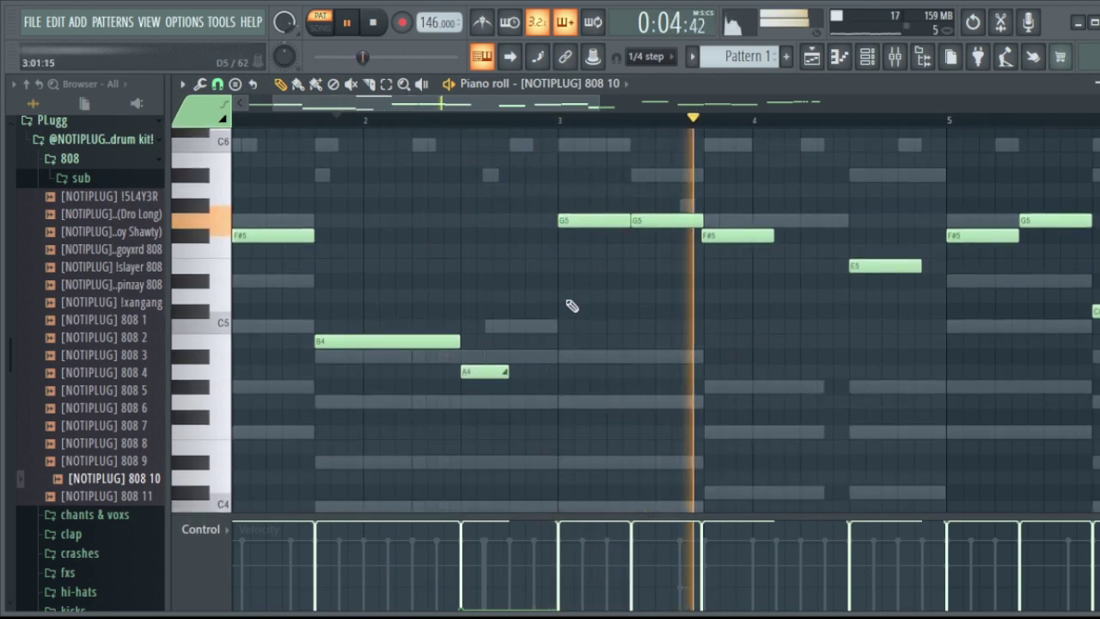
# Pan the four B5 notes at the end of bar 8 alternately to opposite sides and play the pattern.
pyautogui.scroll(5, 570, 304)
pyautogui.keyDown('ctrl'); pyautogui.scroll(-4, 610, 130); pyautogui.keyUp('ctrl')
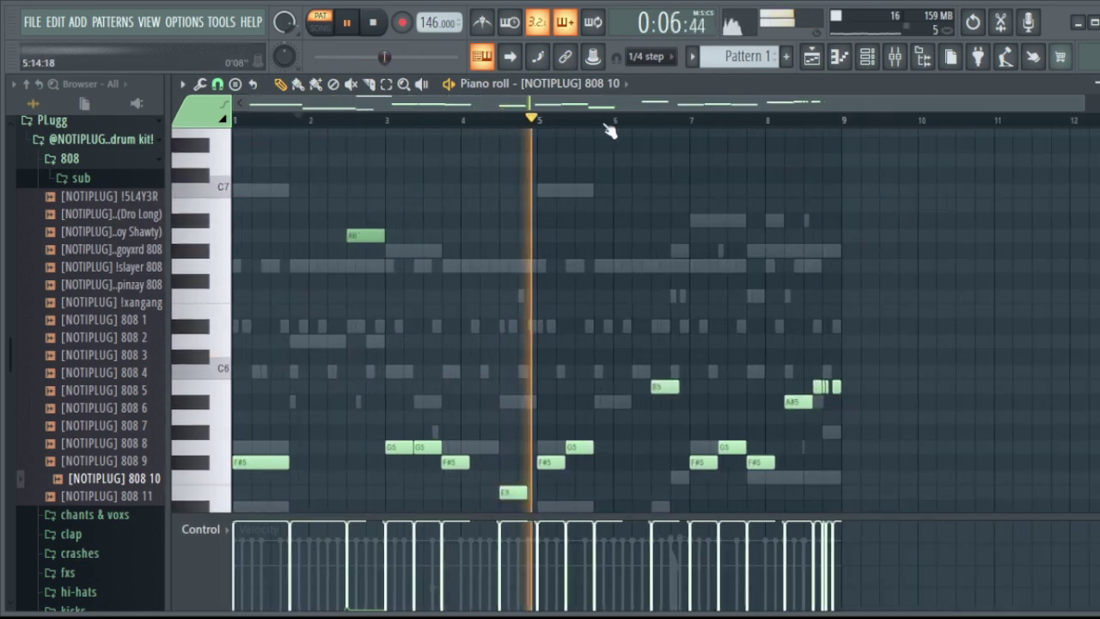
pyautogui.scroll(-3, 602, 324)
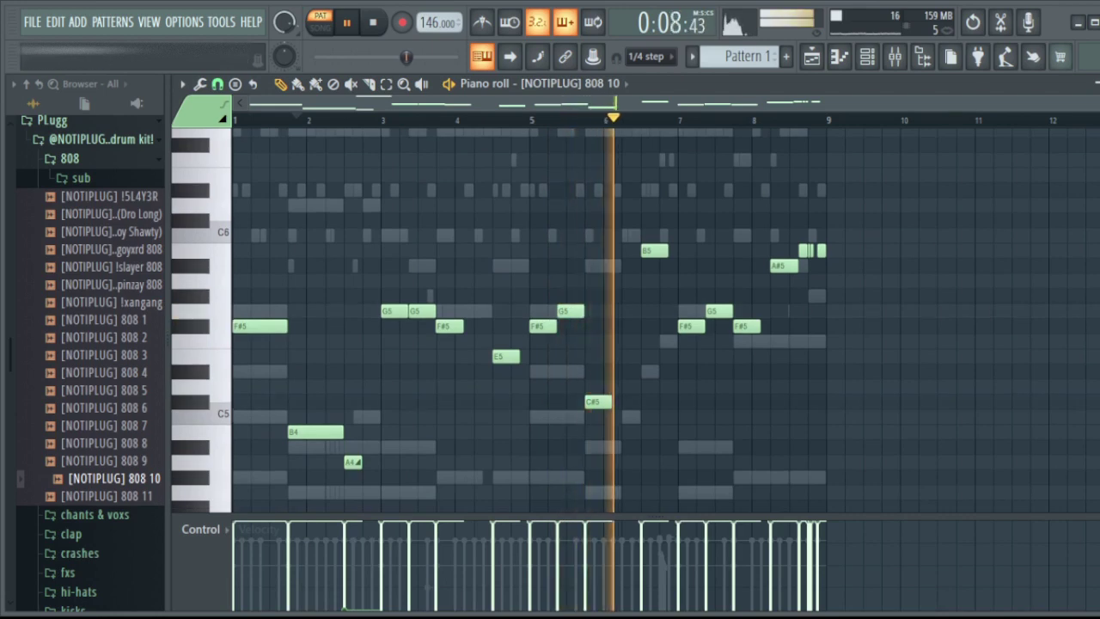
pyautogui.keyDown('alt'); pyautogui.scroll(-2, 960, 207); pyautogui.keyUp('alt')
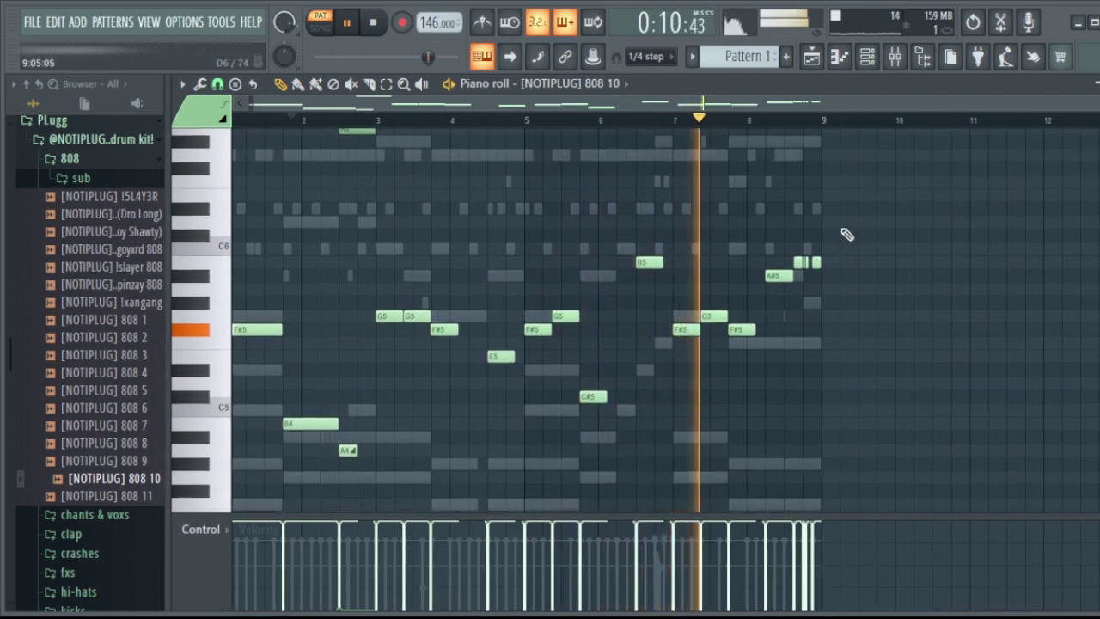
pyautogui.scroll(1, 241, 537)
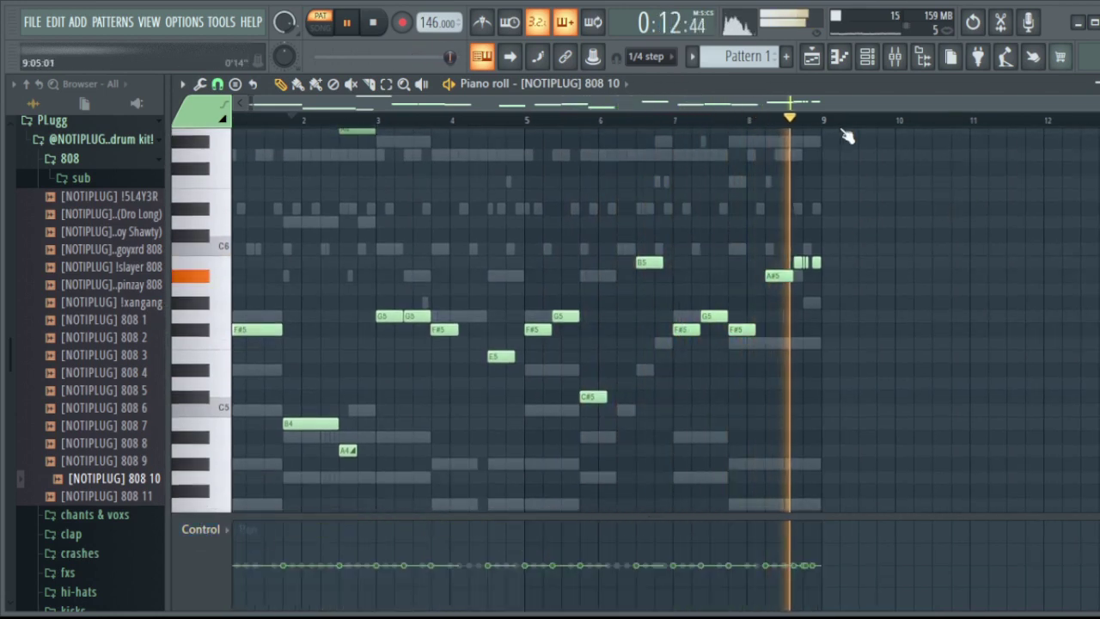
pyautogui.press('space')
pyautogui.keyDown('ctrl'); pyautogui.scroll(4, 847, 130); pyautogui.keyUp('ctrl')
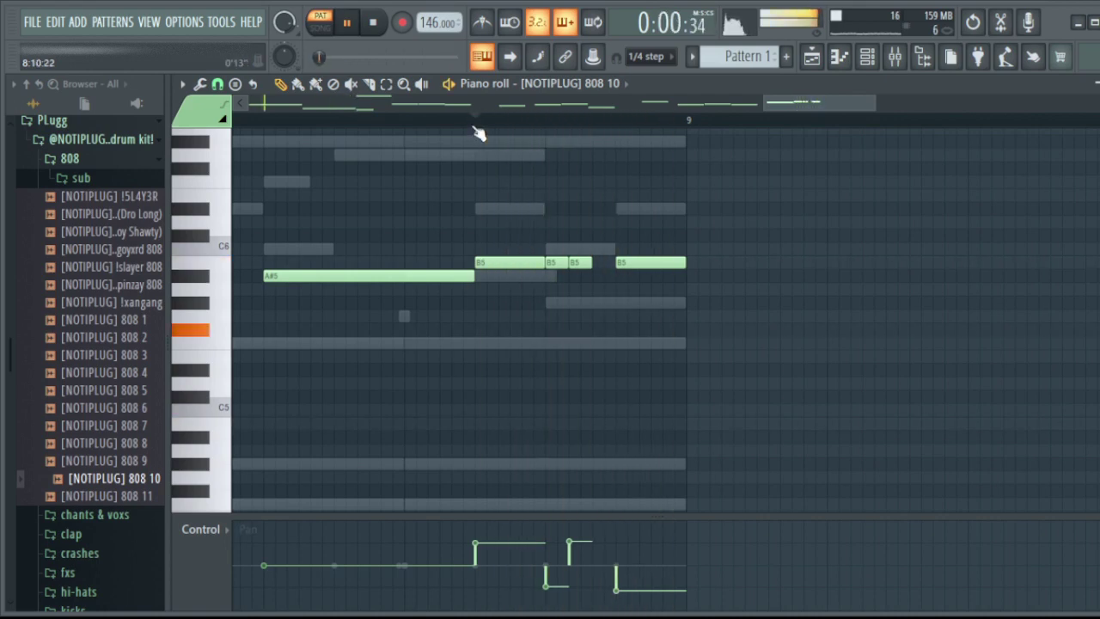
# Copy all the 808 notes from Pattern 1, paste them into the empty Pattern 2 and play it.
pyautogui.scroll(-4, 479, 133)
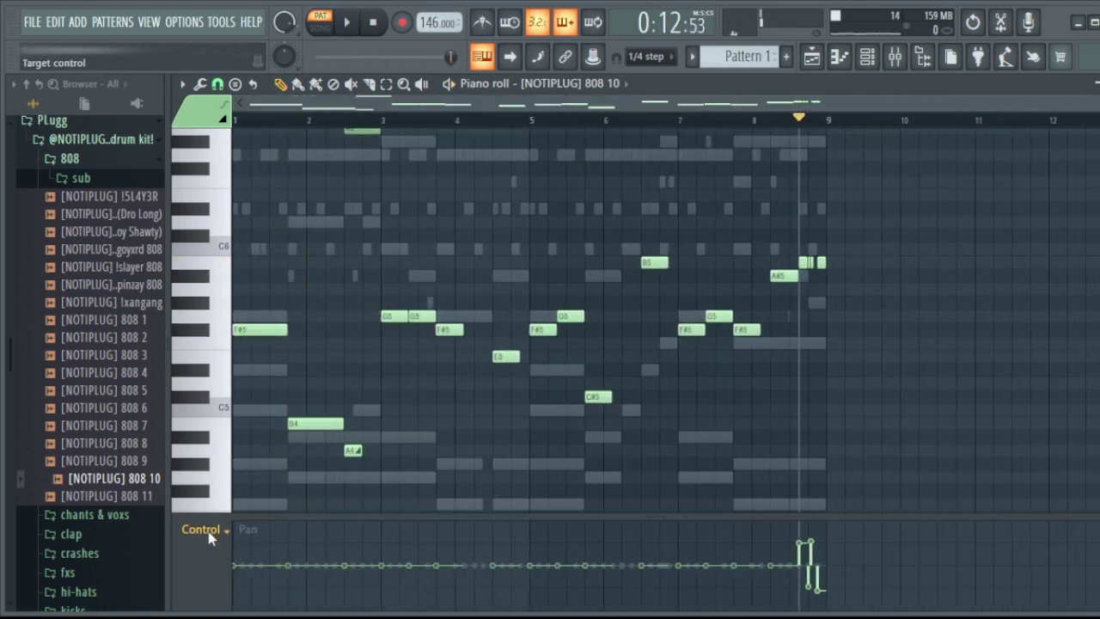
pyautogui.click(786, 55)
pyautogui.press('space')
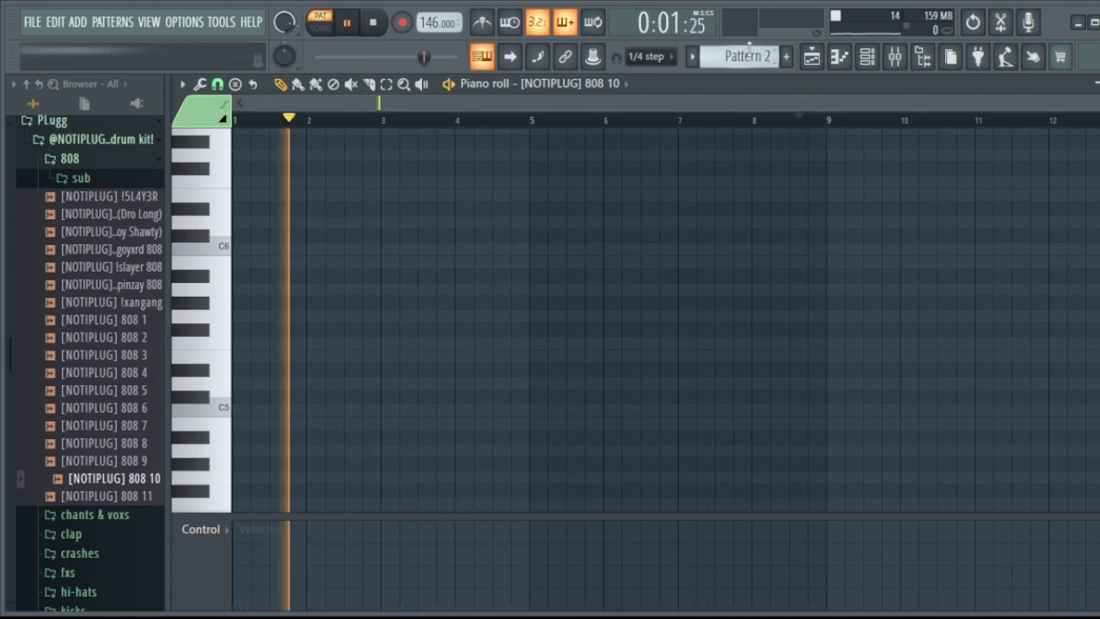
pyautogui.press('space')
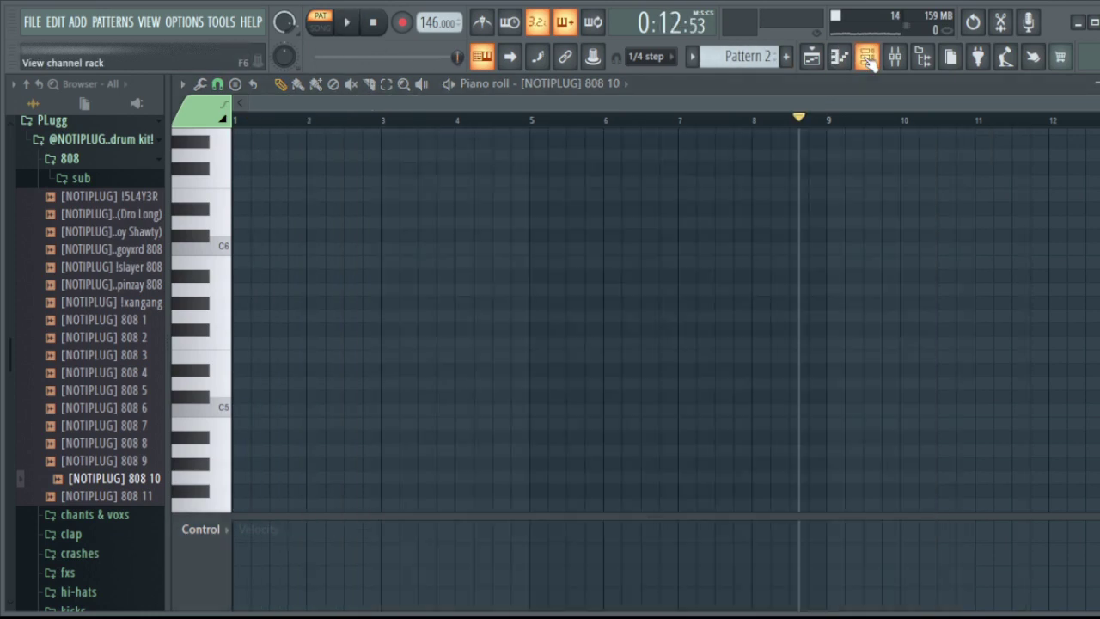
pyautogui.scroll(1, 722, 56)
pyautogui.hotkey('ctrl', 'a')
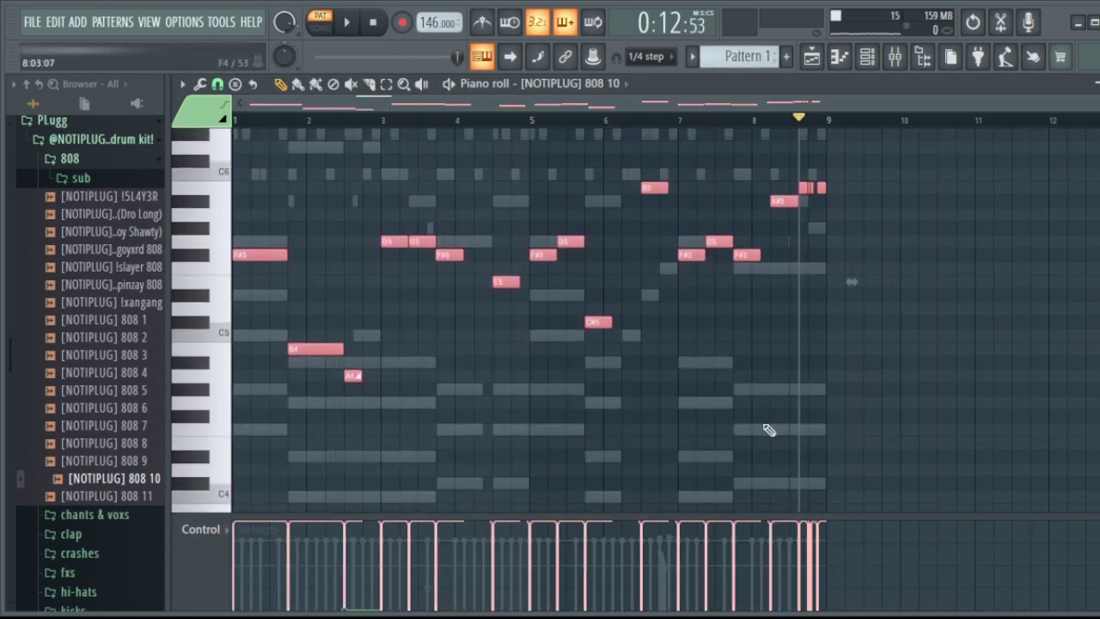
pyautogui.scroll(2, 442, 238)
pyautogui.scroll(-4, 516, 215)
pyautogui.scroll(-2, 755, 56)
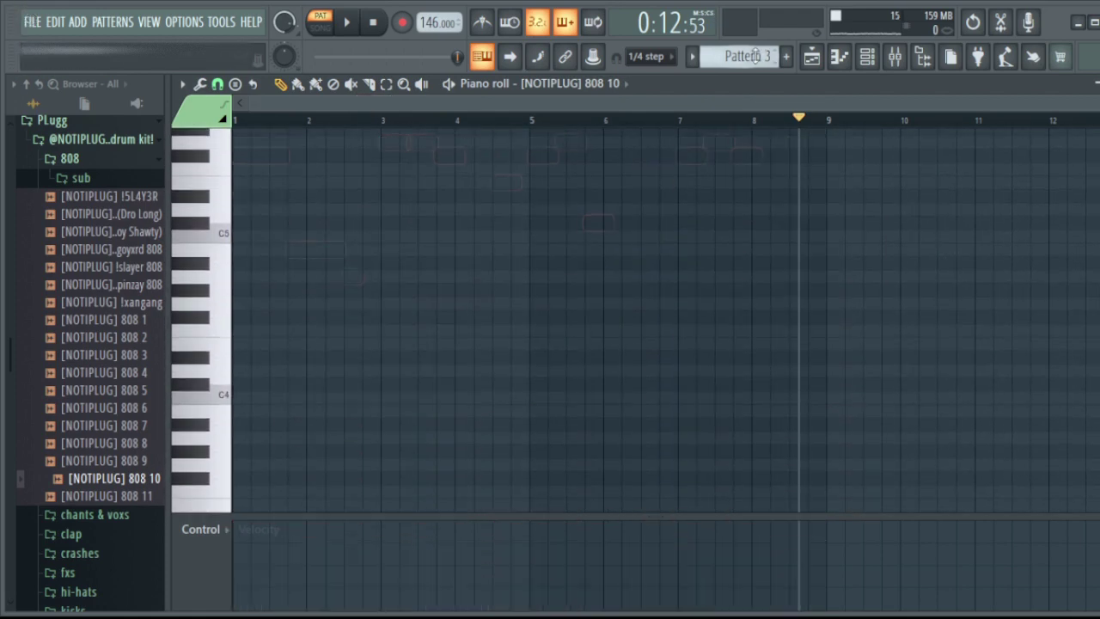
pyautogui.hotkey('ctrl', 'v')
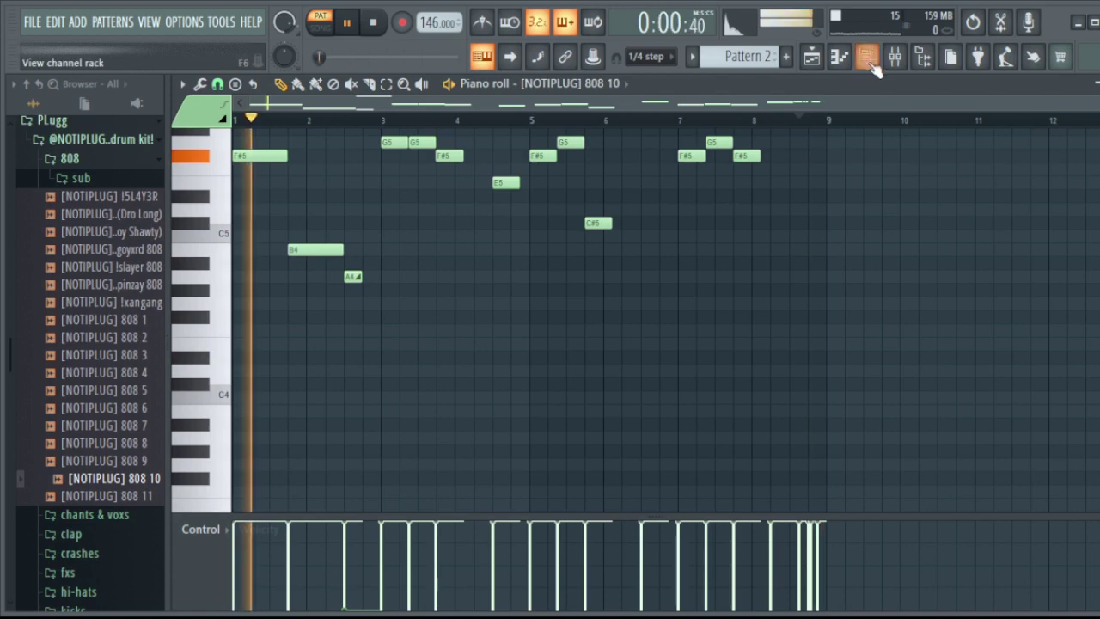
# Play Pattern 2 alone and check the 808 10 channel's sampler settings.
pyautogui.click(923, 56)
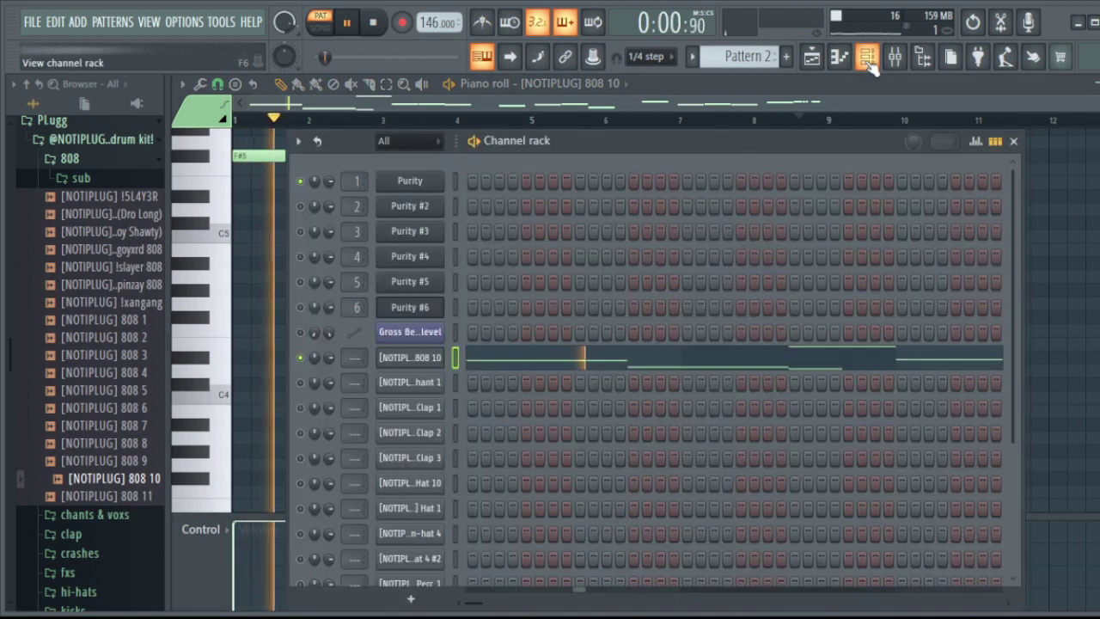
pyautogui.click(434, 365)
pyautogui.click(201, 186)
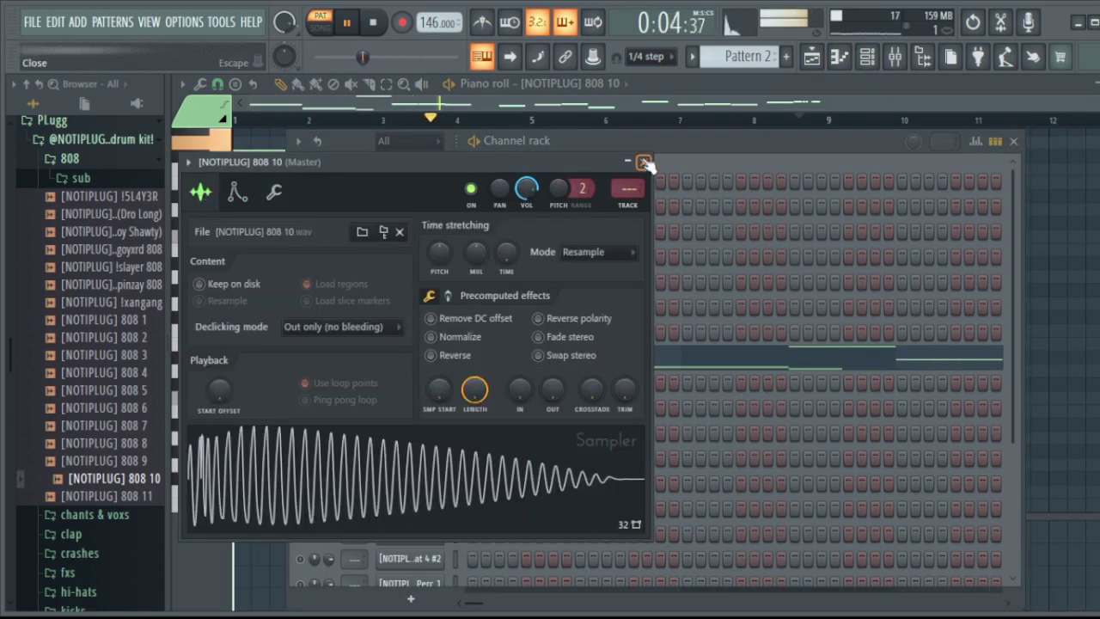
pyautogui.click(644, 162)
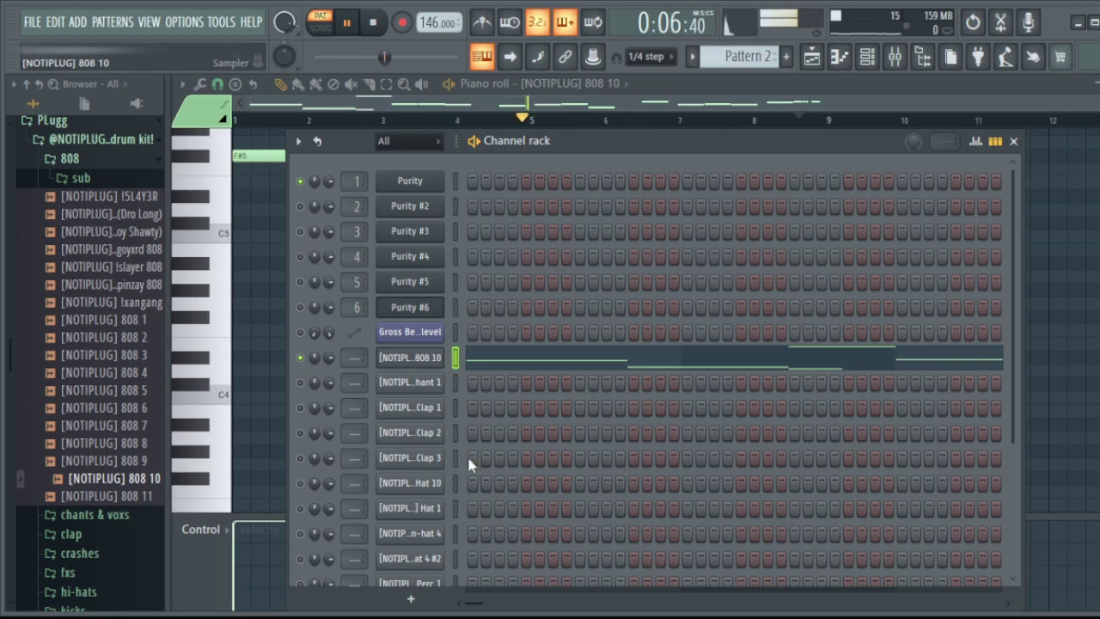
pyautogui.click(838, 60)
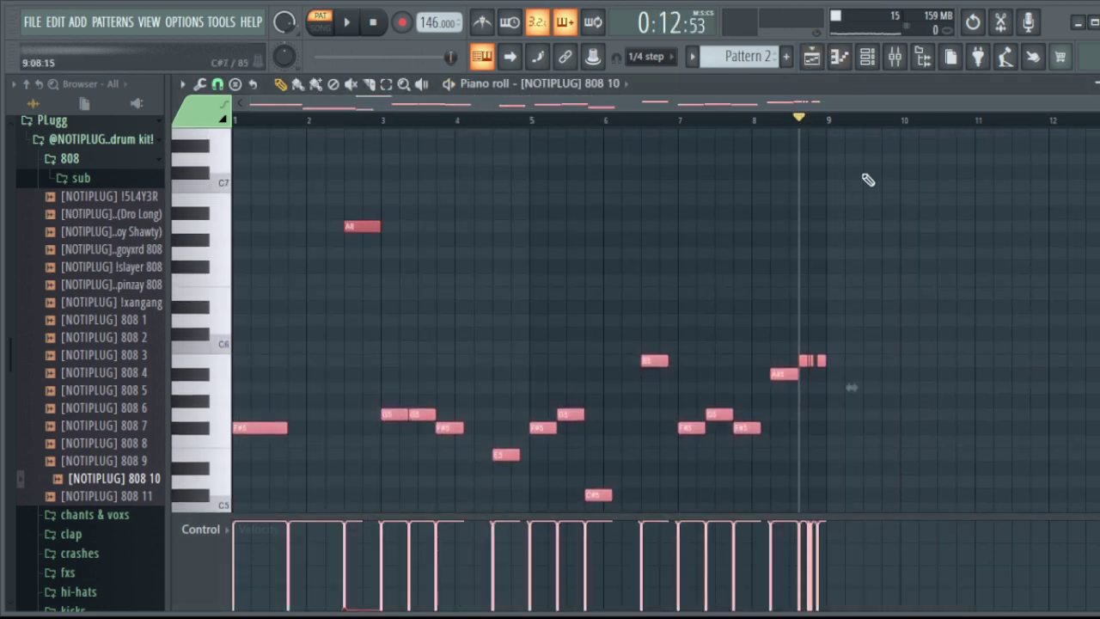
# Delete all the 808 notes from Pattern 2 and return to Pattern 1.
pyautogui.hotkey('ctrl', 'a')
pyautogui.press('Delete')
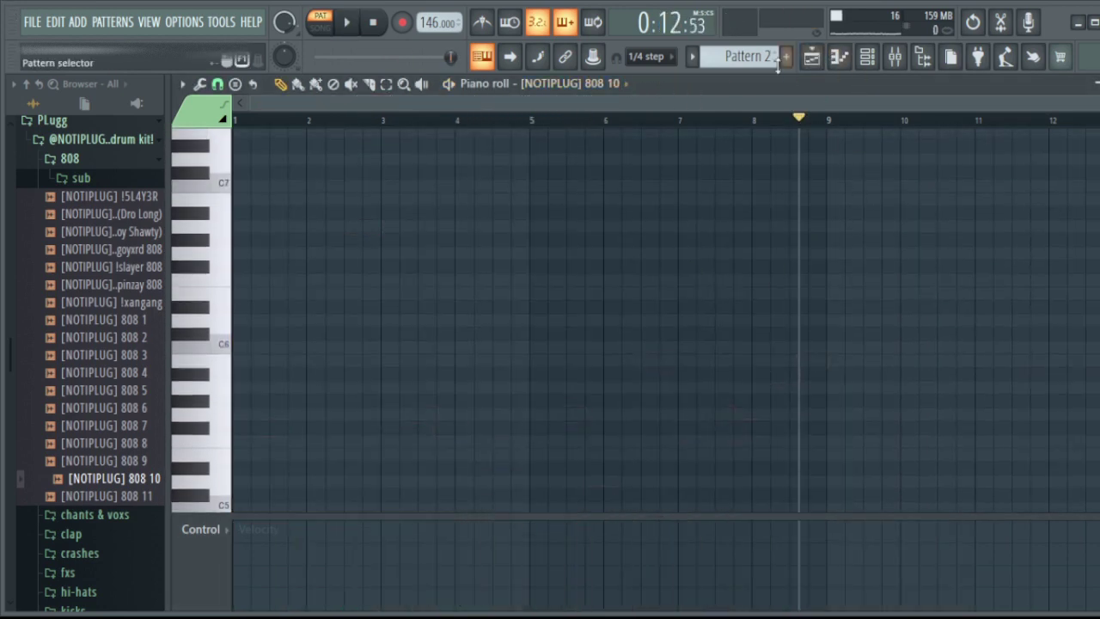
pyautogui.scroll(1, 778, 62)
# Raise all the 808 notes in Pattern 1 by two octaves while the pattern plays.
pyautogui.press('space')
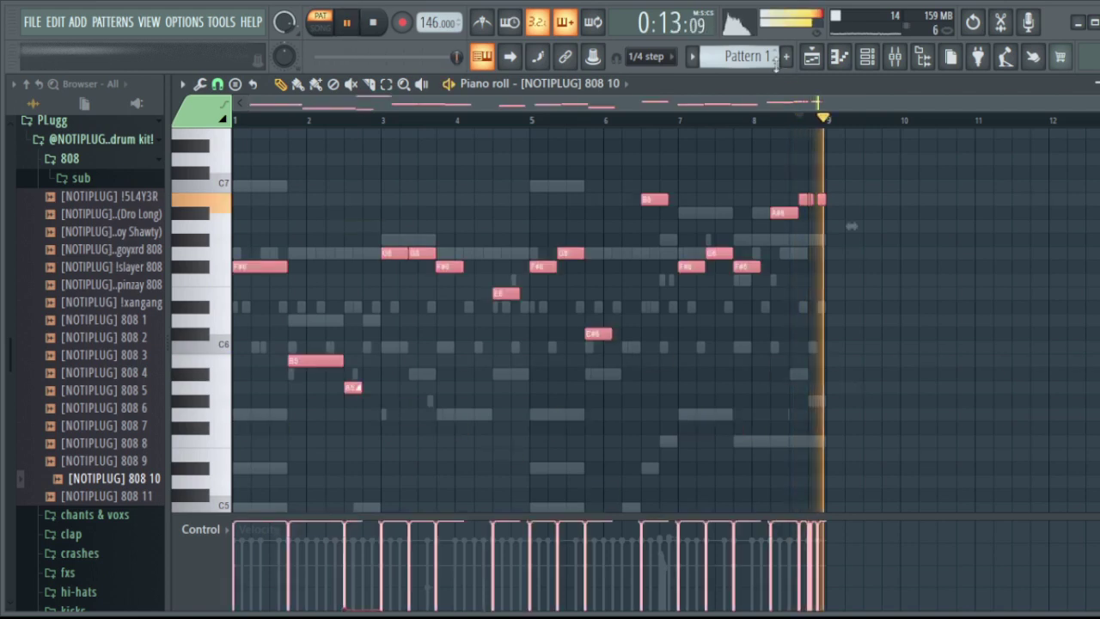
pyautogui.hotkey('ctrl', 'Up')
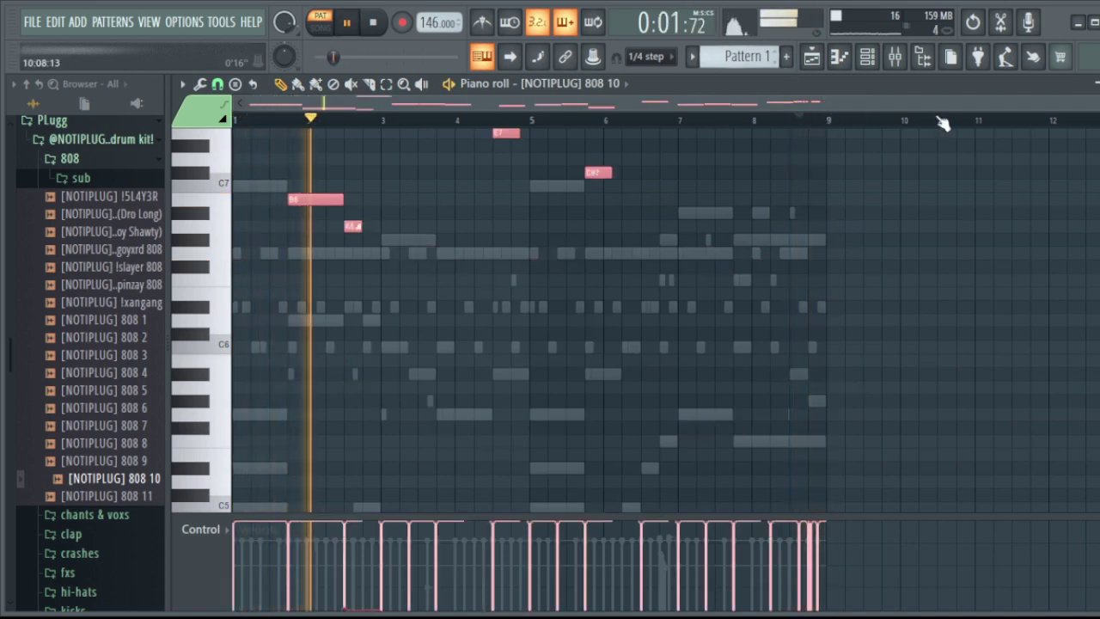
pyautogui.scroll(4, 550, 177)
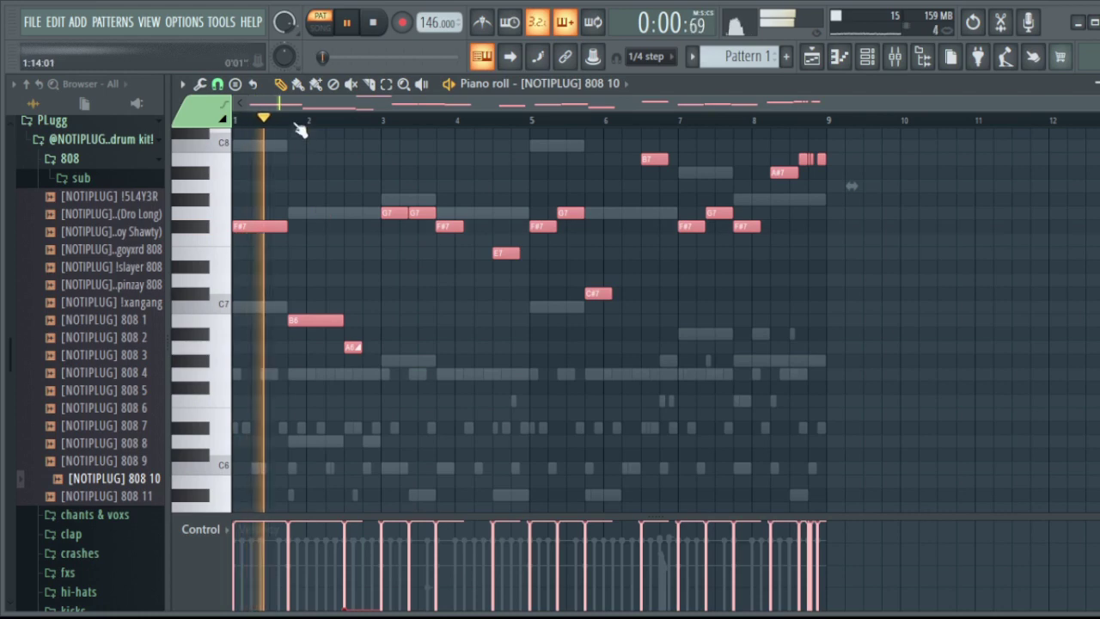
pyautogui.scroll(2, 293, 120)
pyautogui.press('space')
# Raise the long B6 note starting late in bar 1 to C7 and lower the E7 note in bar 4 to D#7.
pyautogui.moveTo(310, 301); pyautogui.dragTo(302, 309)
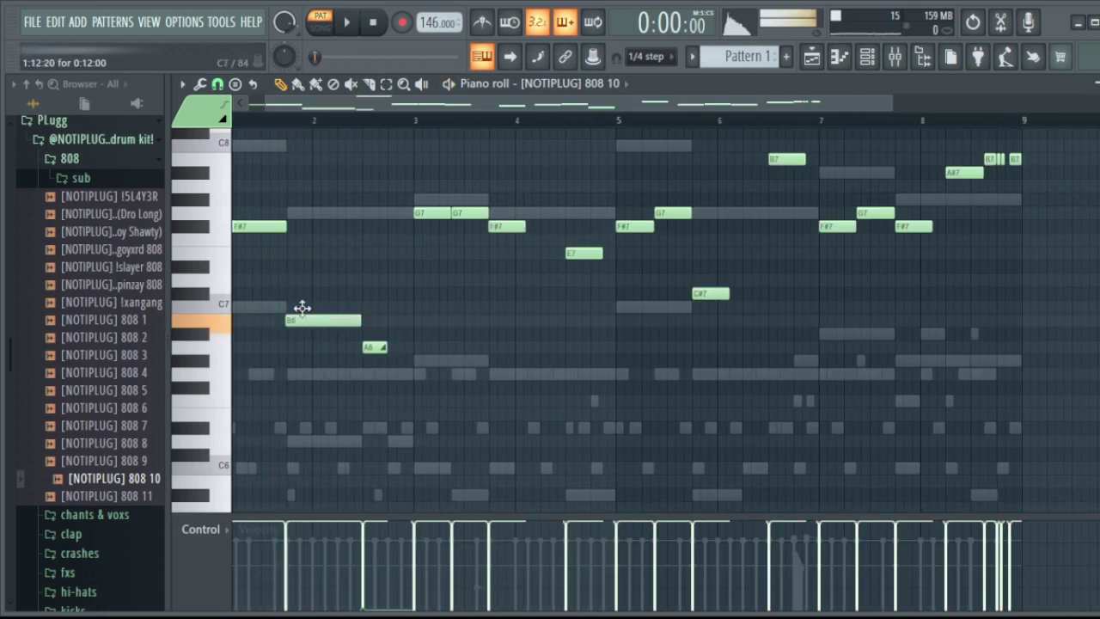
pyautogui.scroll(2, 364, 118)
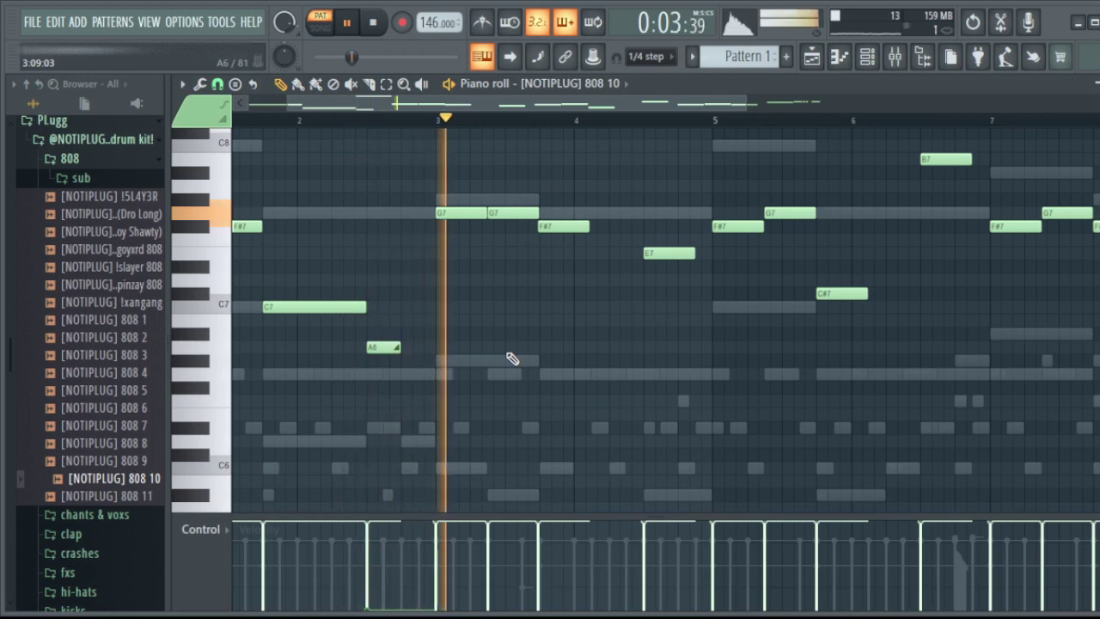
pyautogui.scroll(1, 511, 359)
pyautogui.hscroll(2, 566, 258)
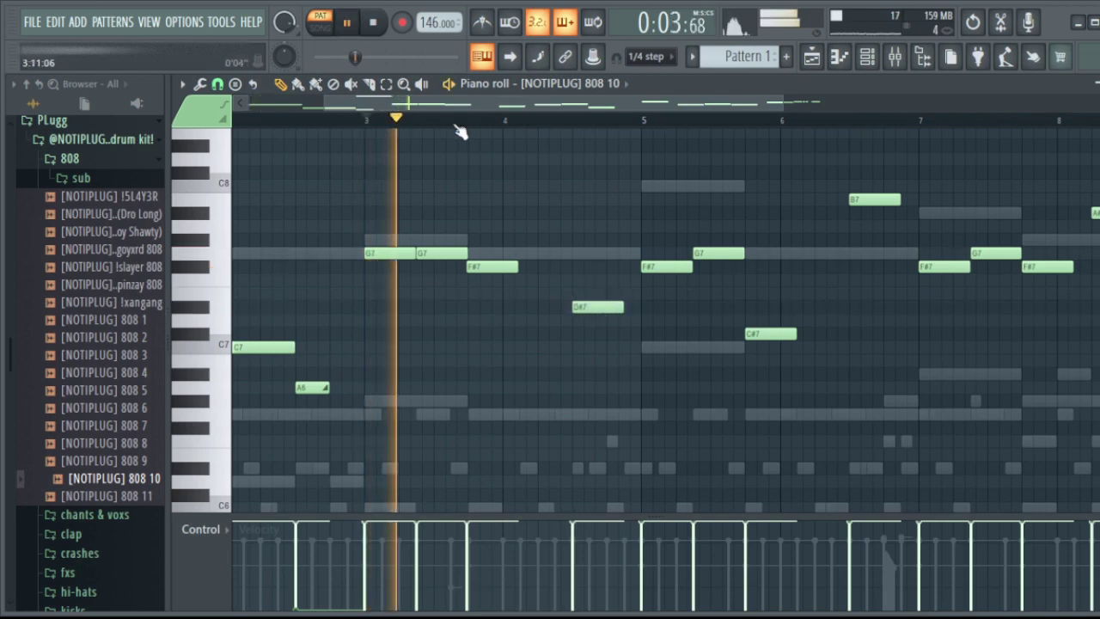
pyautogui.scroll(3, 457, 130)
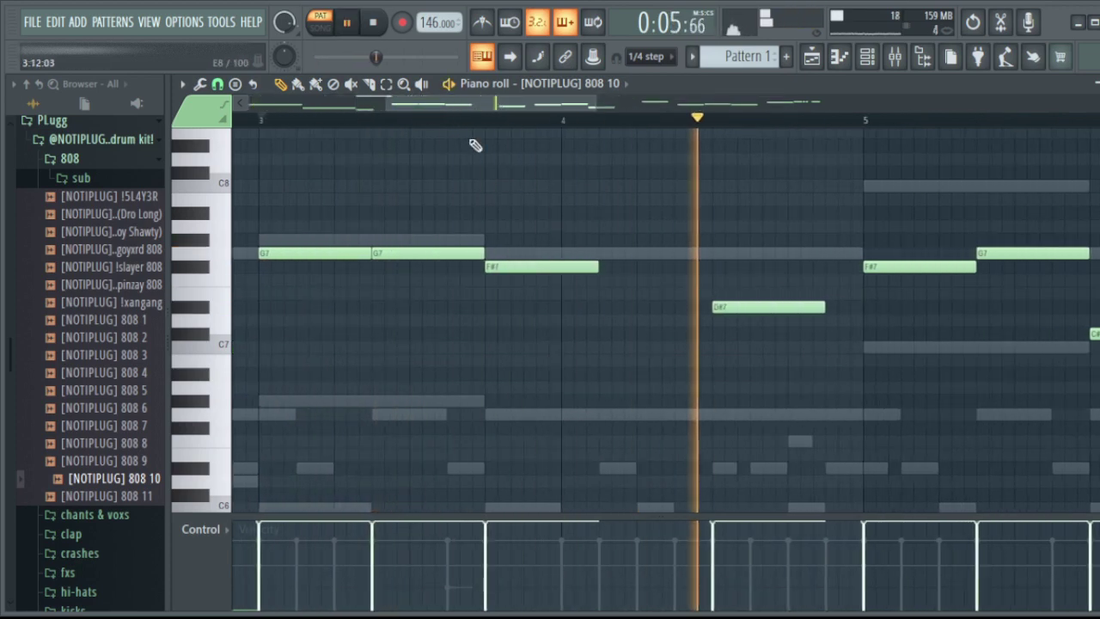
# Play the 808 line from bar 3 onward and sound D# on the keyboard to check the notes' pitches by ear.
pyautogui.click(284, 122)
pyautogui.moveTo(405, 109); pyautogui.dragTo(536, 142)
pyautogui.press('space')
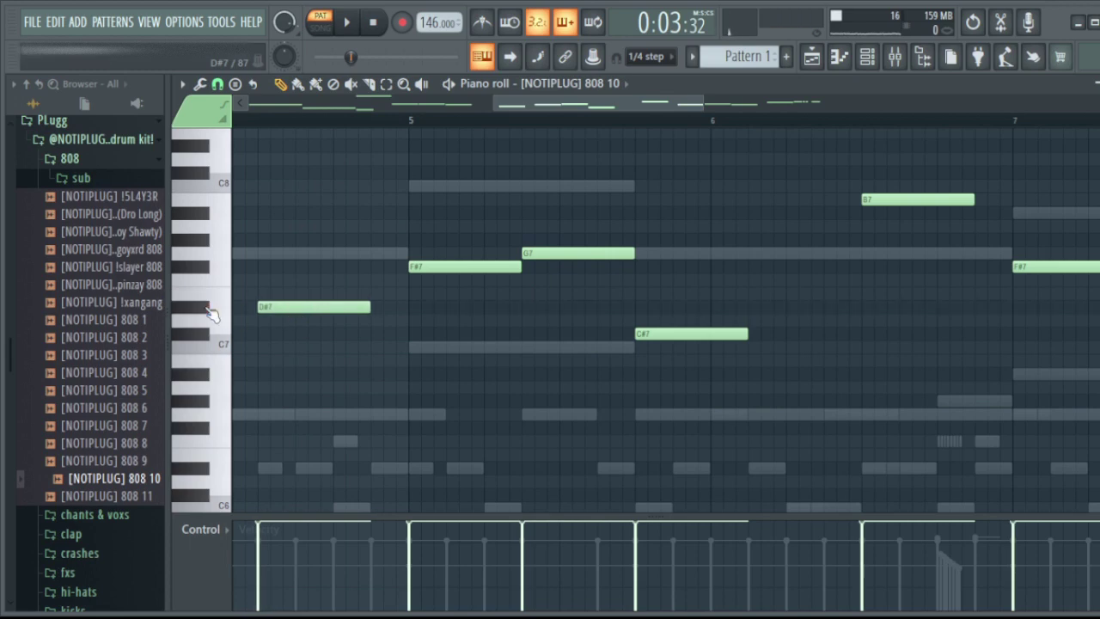
pyautogui.scroll(3, 212, 314)
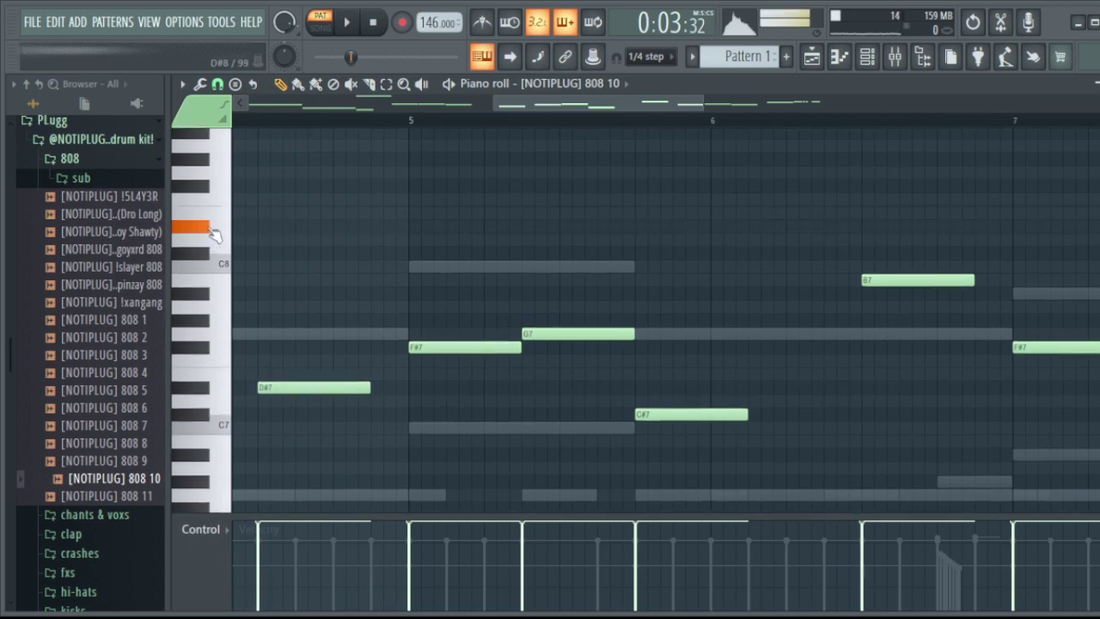
pyautogui.scroll(-3, 352, 129)
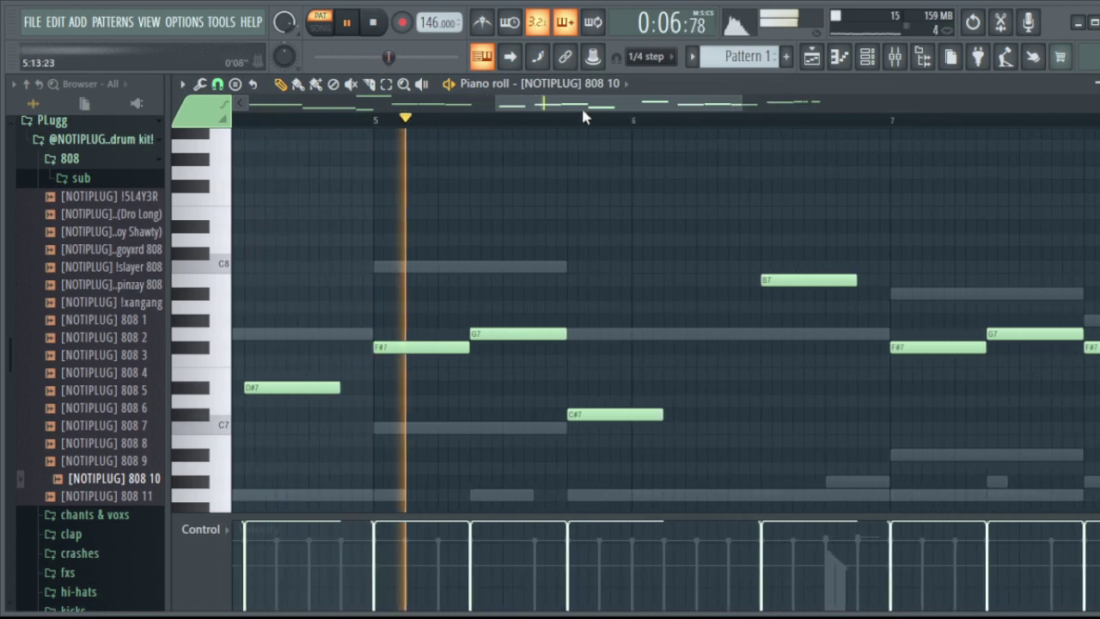
pyautogui.scroll(2, 597, 106)
pyautogui.scroll(-2, 494, 342)
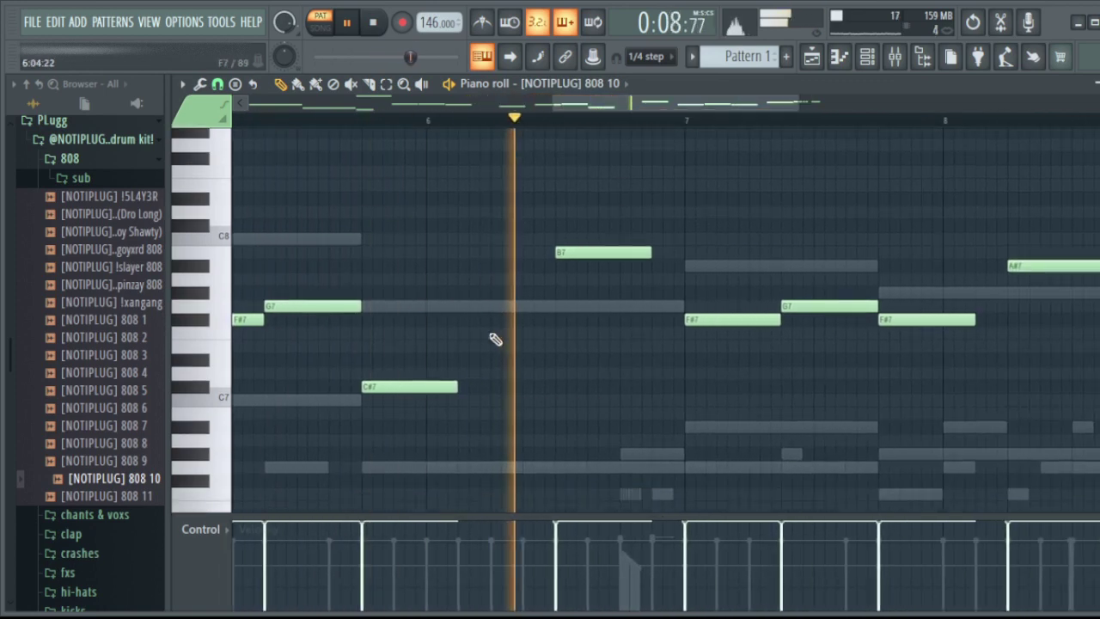
pyautogui.moveTo(670, 105); pyautogui.dragTo(735, 118)
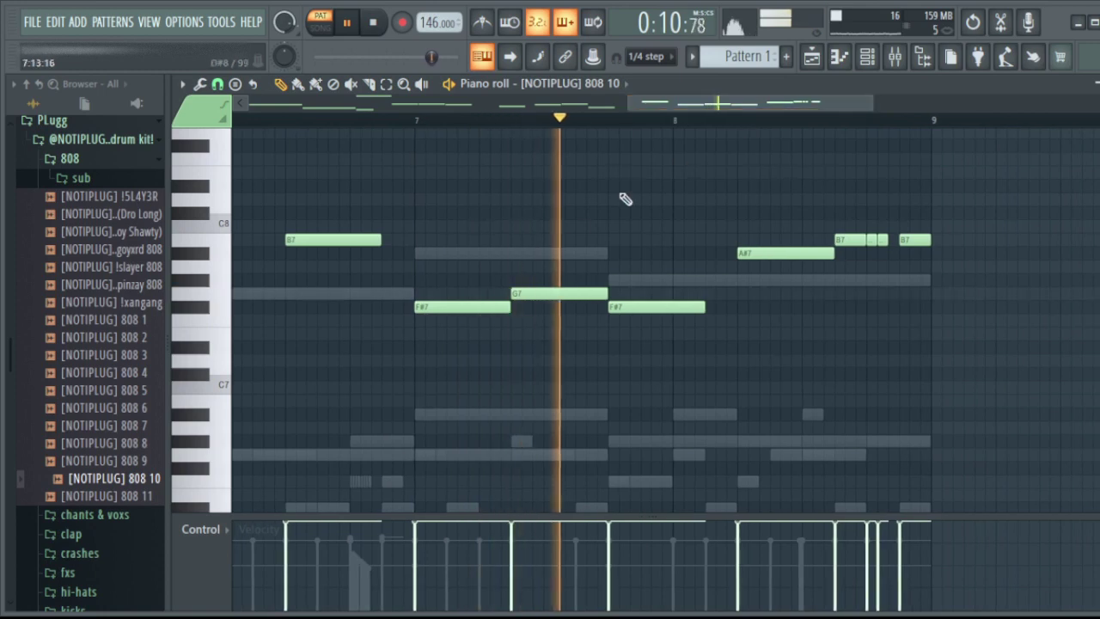
# Raise the F#7, G7 and F#7 notes starting in bar 7 by one semitone.
pyautogui.press('space')
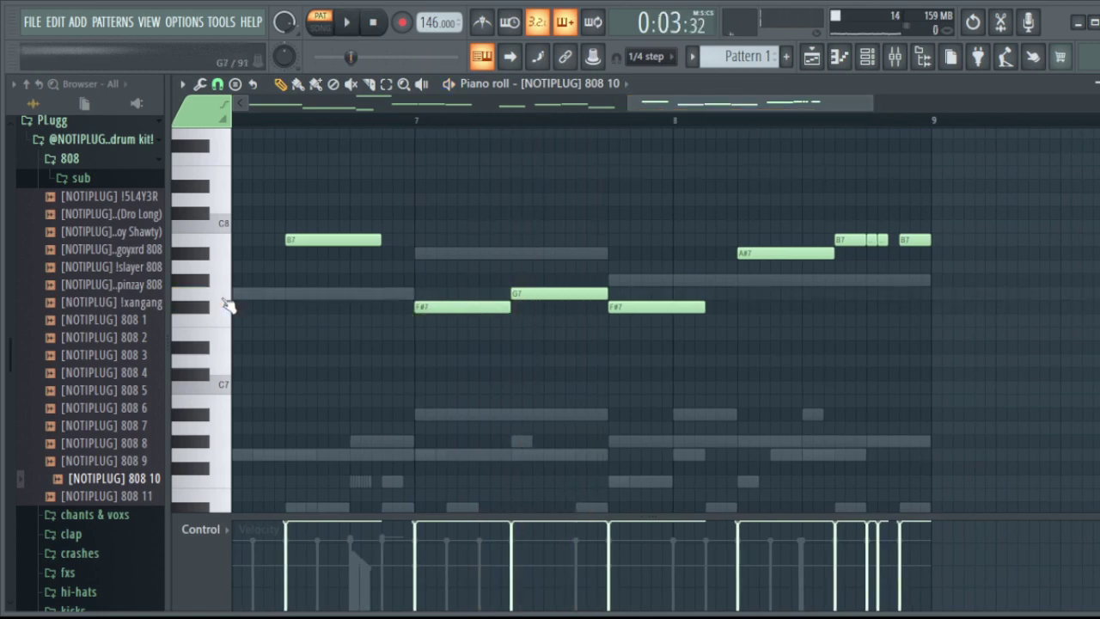
pyautogui.moveTo(457, 275); pyautogui.dragTo(537, 313)
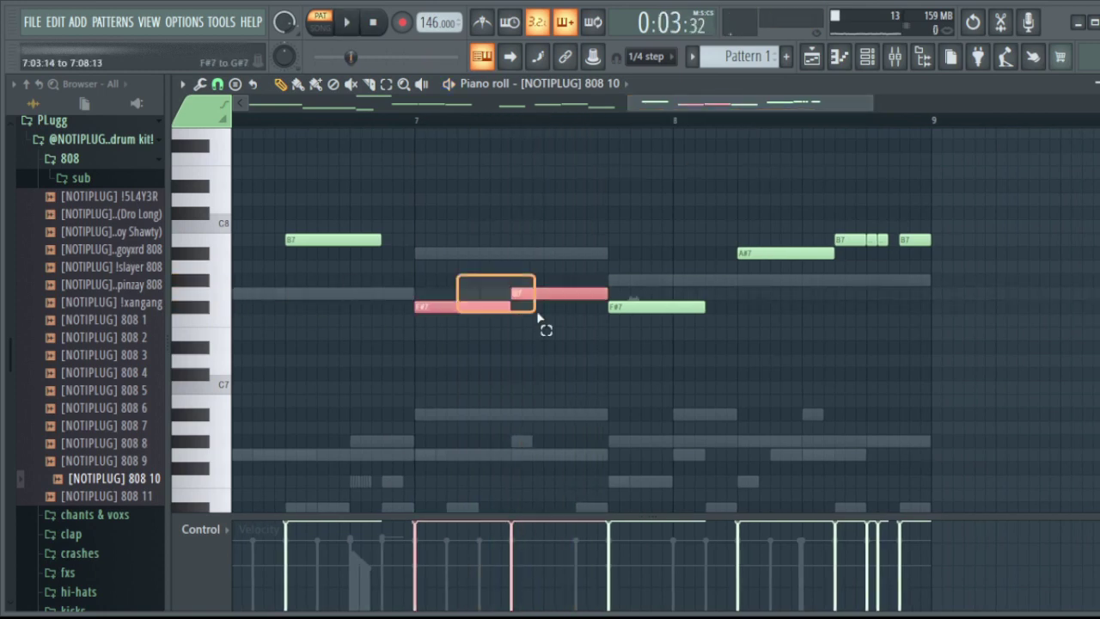
pyautogui.hotkey('shift', 'Up')
# Raise the four B7 notes at the end of bar 8 to C8 and play the pattern.
pyautogui.moveTo(720, 120); pyautogui.dragTo(790, 105)
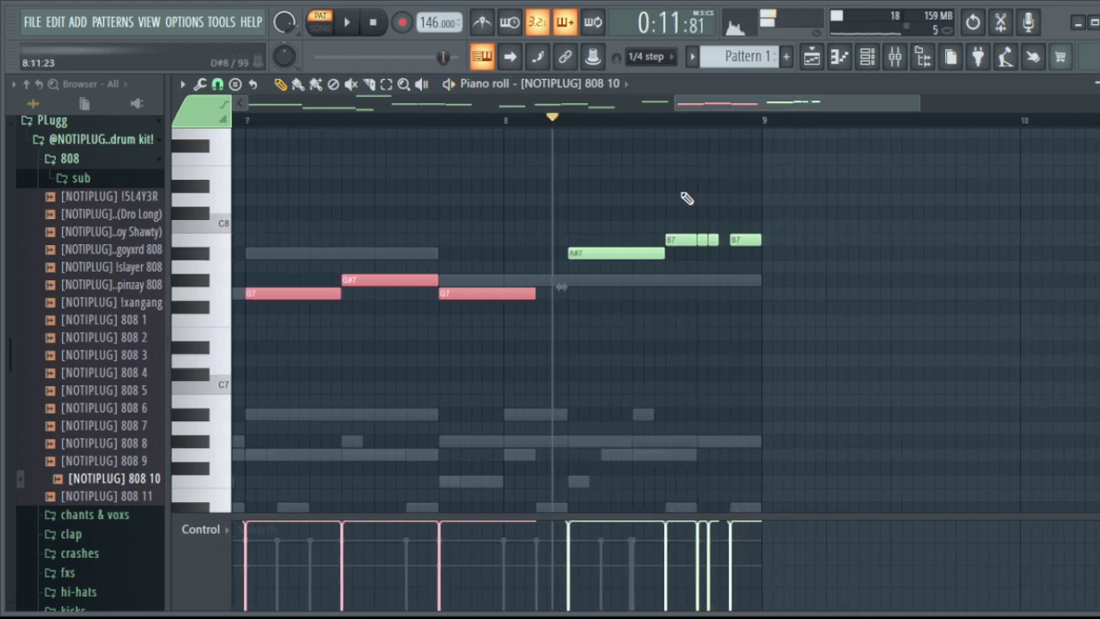
pyautogui.moveTo(687, 198); pyautogui.dragTo(766, 273)
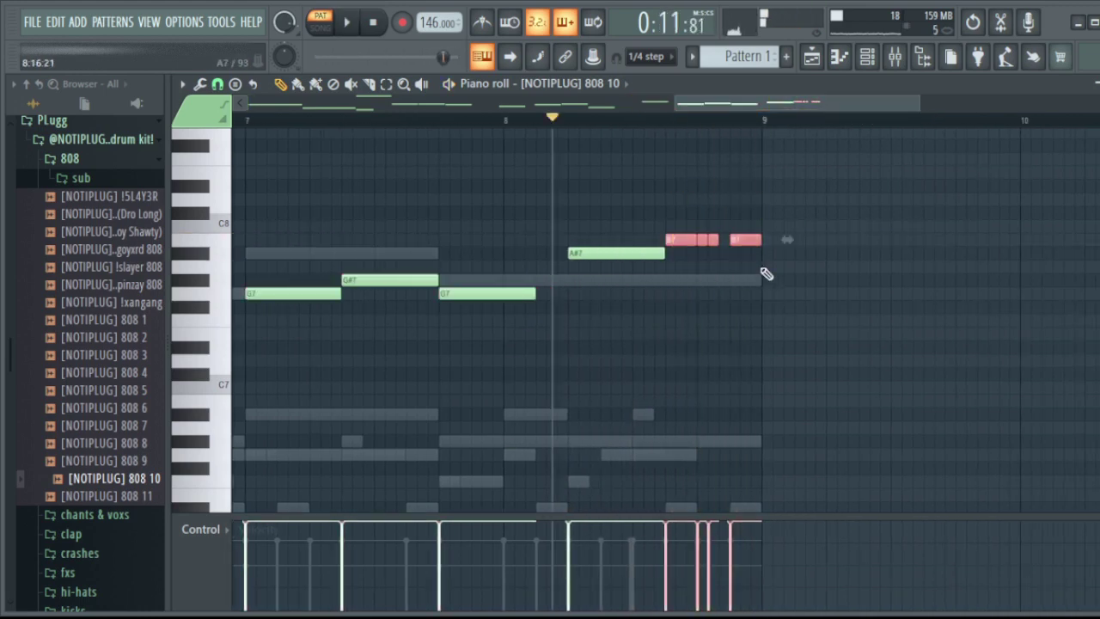
pyautogui.press('space')
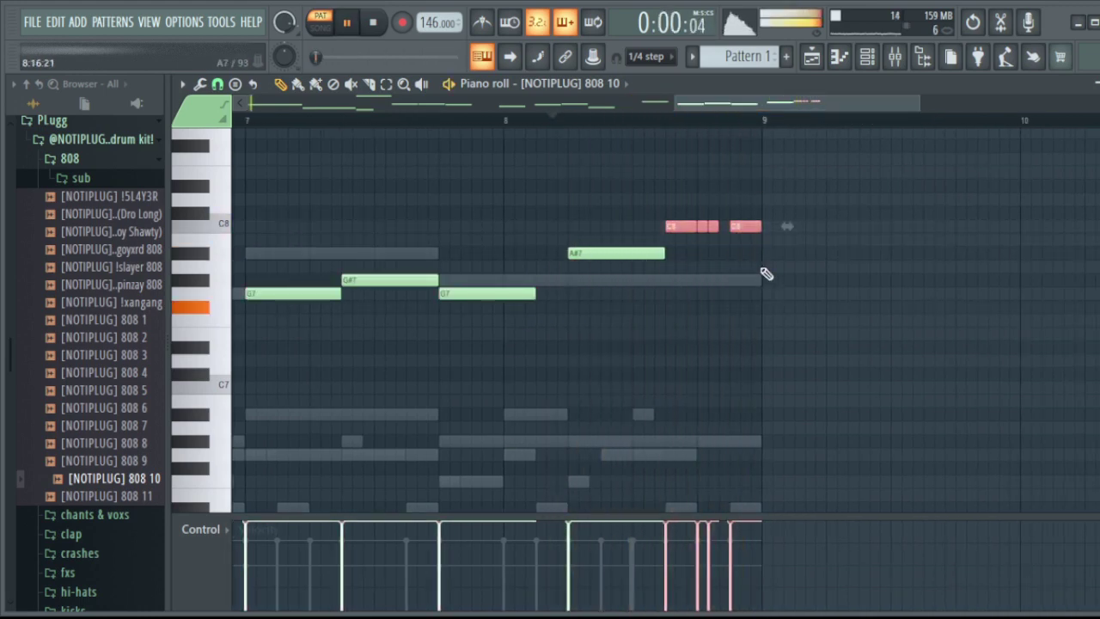
# Lower the whole 808 line except the high A8 note by two octaves and play the pattern.
pyautogui.scroll(-3, 717, 128)
pyautogui.hotkey('ctrl', 'a')
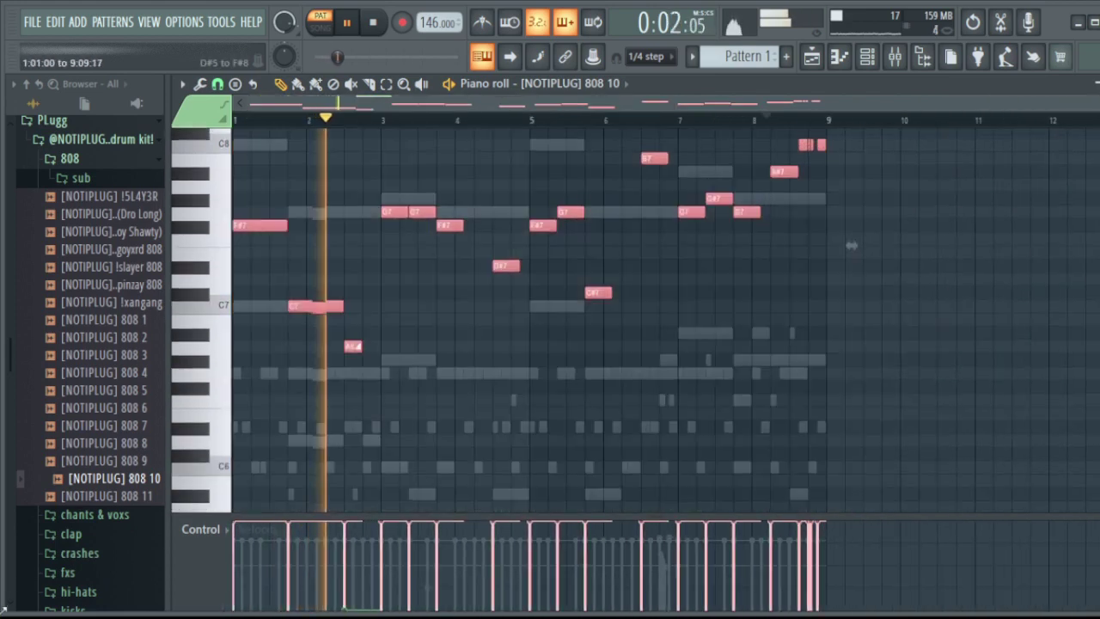
pyautogui.press('space')
pyautogui.hotkey('ctrl', 'Down')
pyautogui.press('space')
pyautogui.scroll(-4, 688, 413)
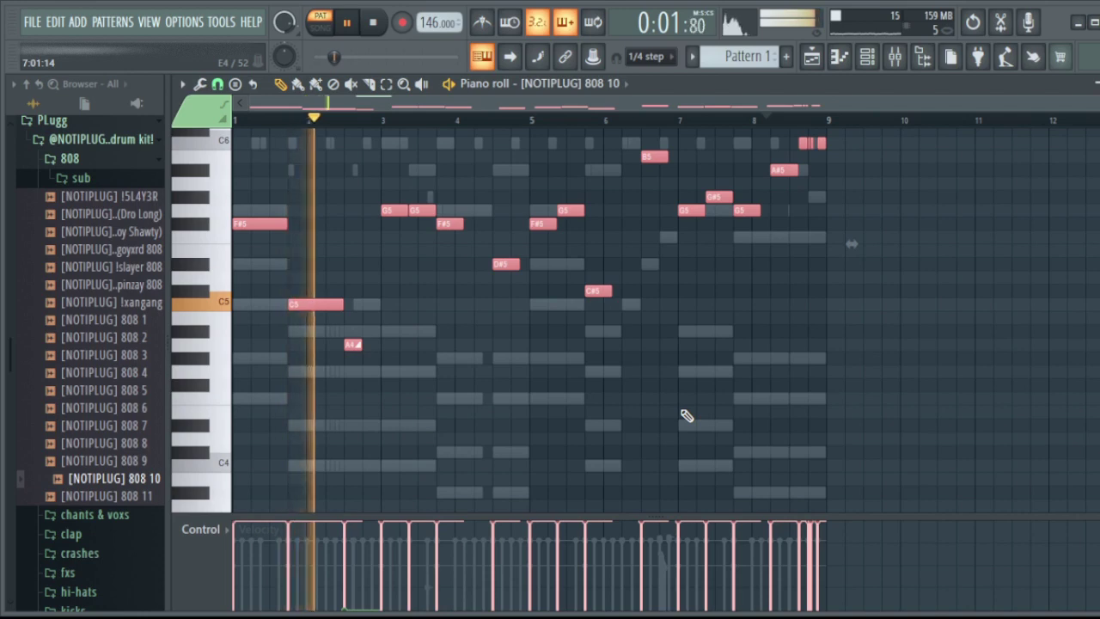
# Lower the A8 note in the second half of bar 2 to A6 and play the 808 line.
pyautogui.scroll(3, 687, 416)
pyautogui.scroll(9, 387, 378)
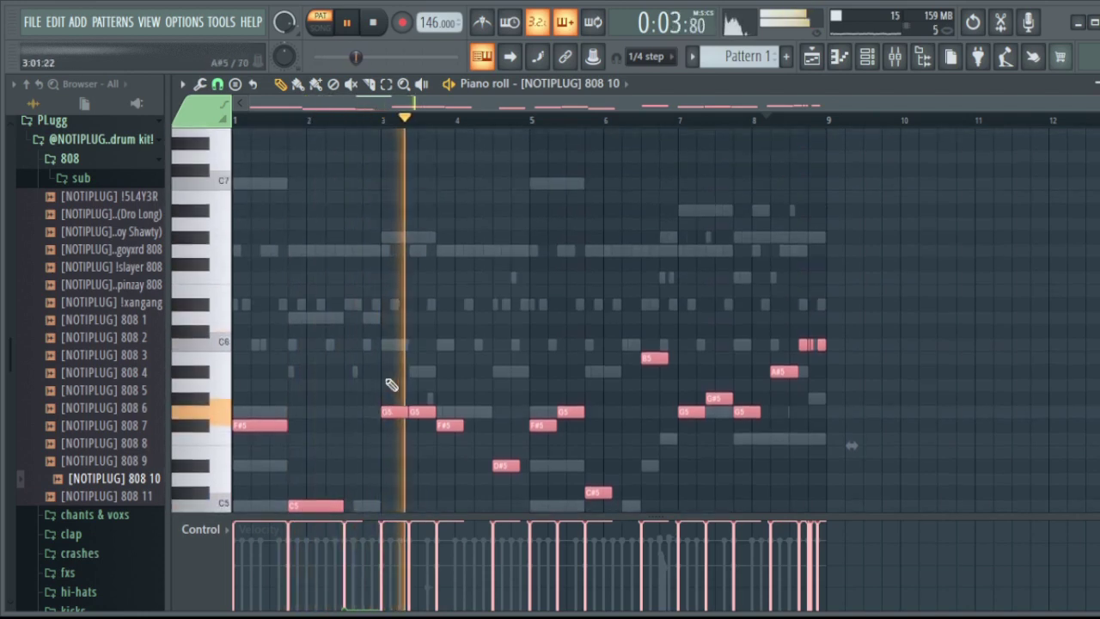
pyautogui.scroll(6, 382, 353)
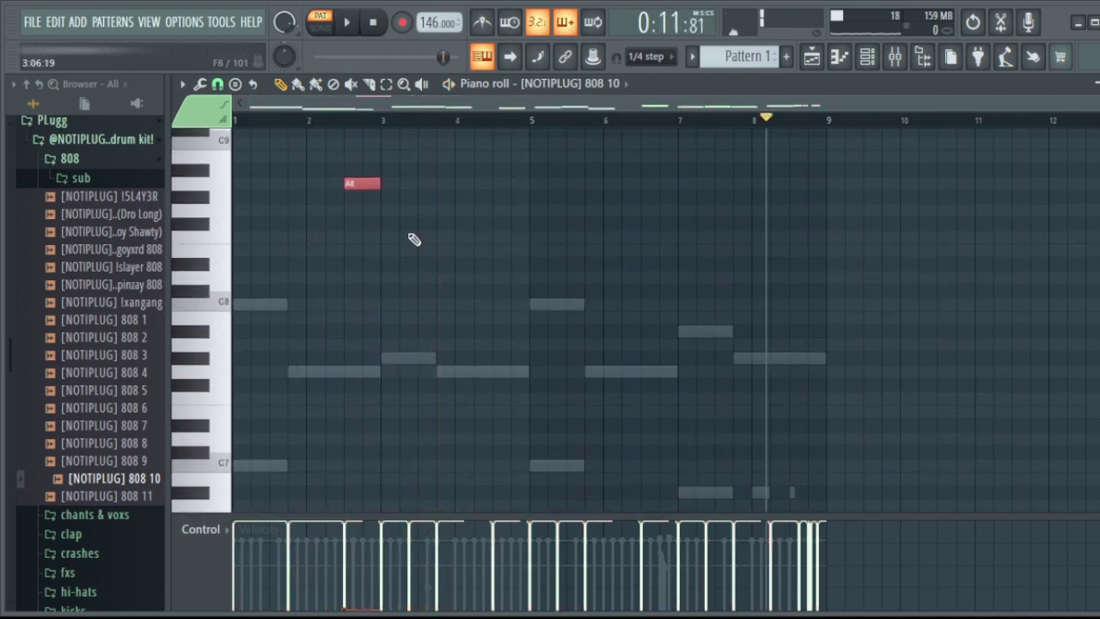
pyautogui.press('space')
pyautogui.scroll(-13, 430, 245)
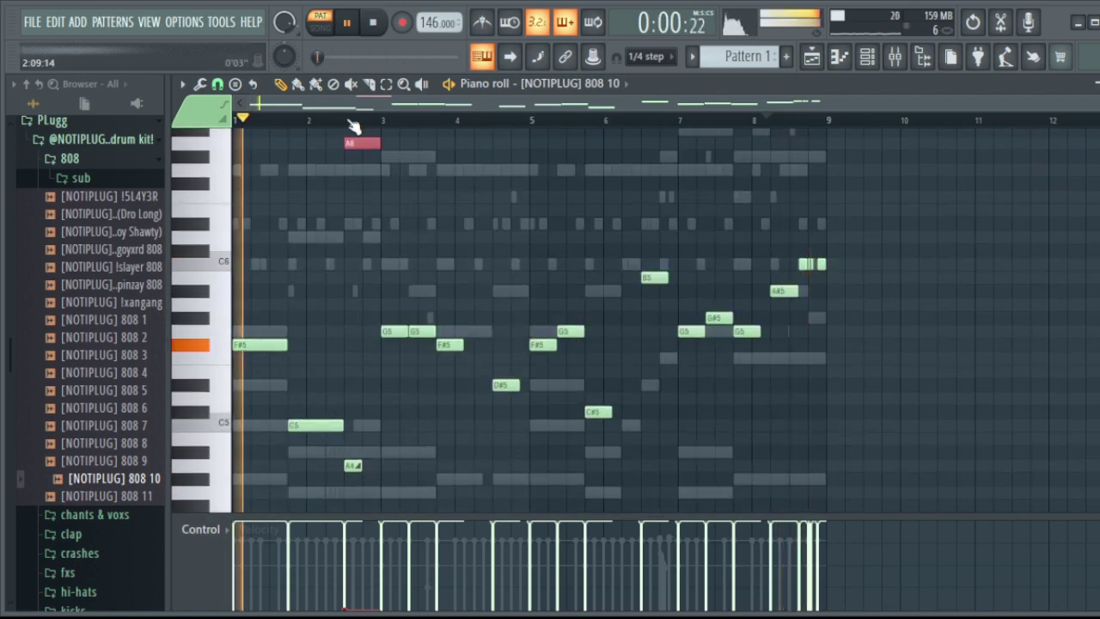
pyautogui.scroll(3, 352, 125)
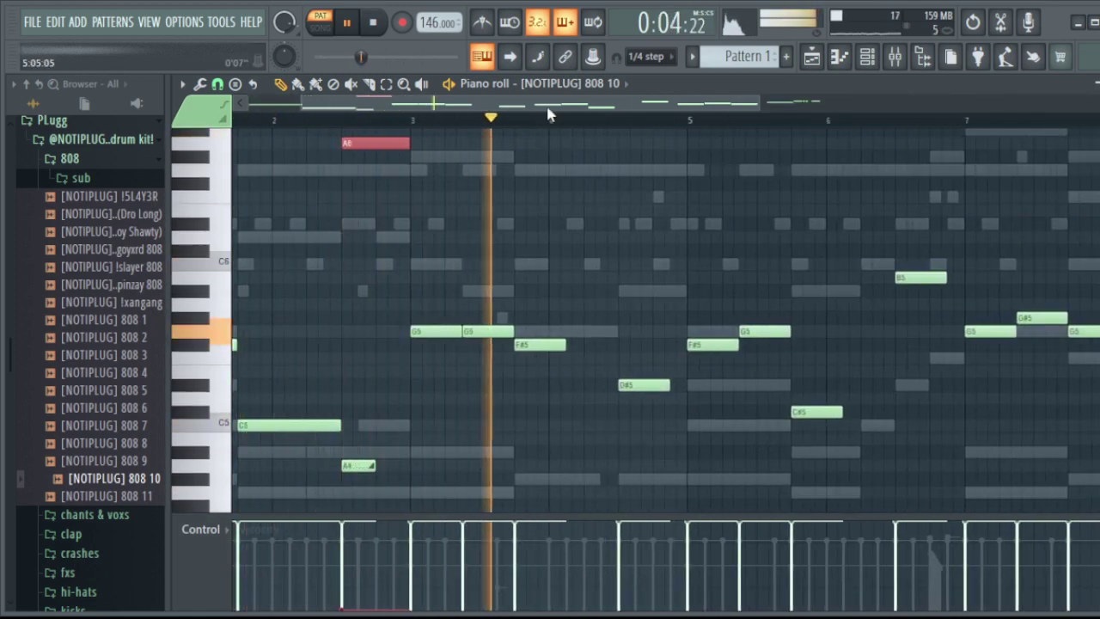
pyautogui.scroll(2, 602, 131)
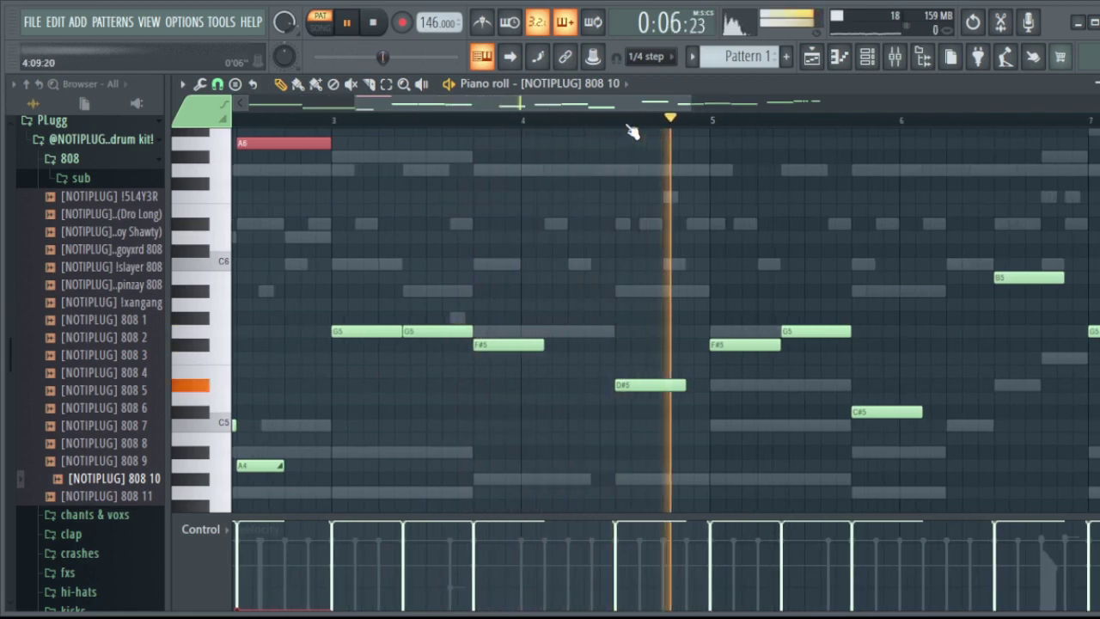
# Play the 808 line through to the end of bar 8 and switch to the empty Pattern 3.
pyautogui.moveTo(623, 104); pyautogui.dragTo(737, 145)
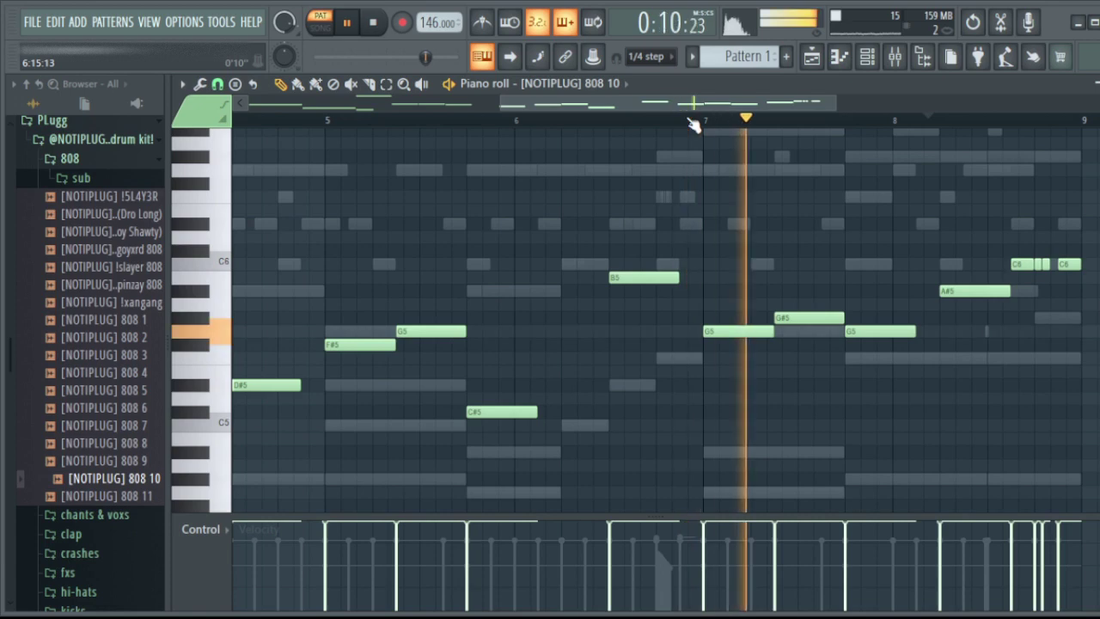
pyautogui.scroll(-3, 692, 125)
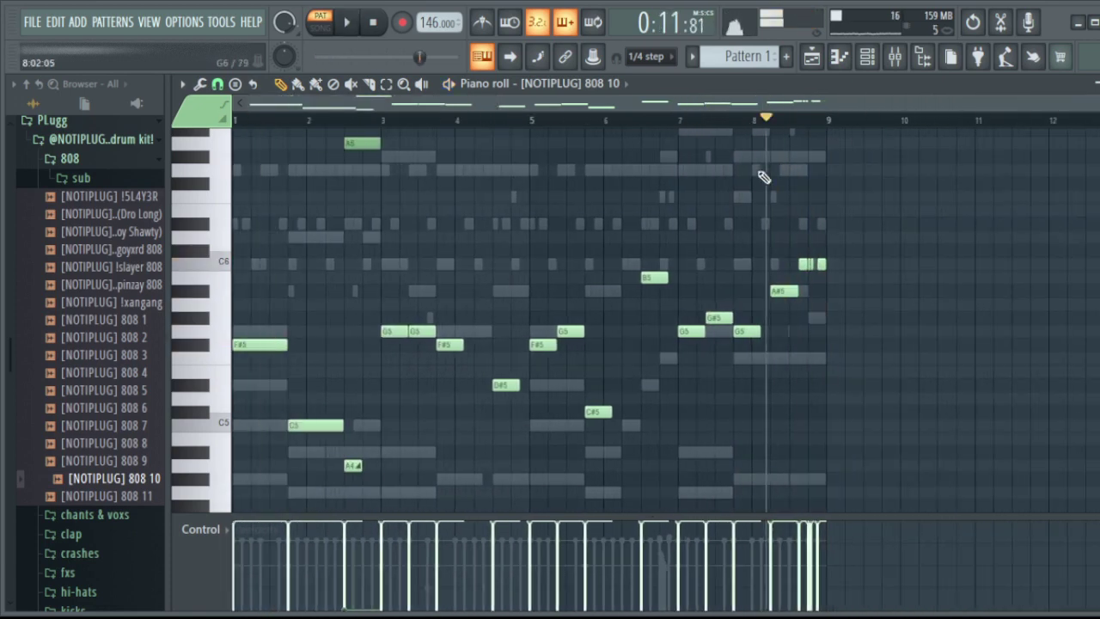
pyautogui.moveTo(865, 467); pyautogui.dragTo(241, 129)
pyautogui.scroll(-2, 748, 56)
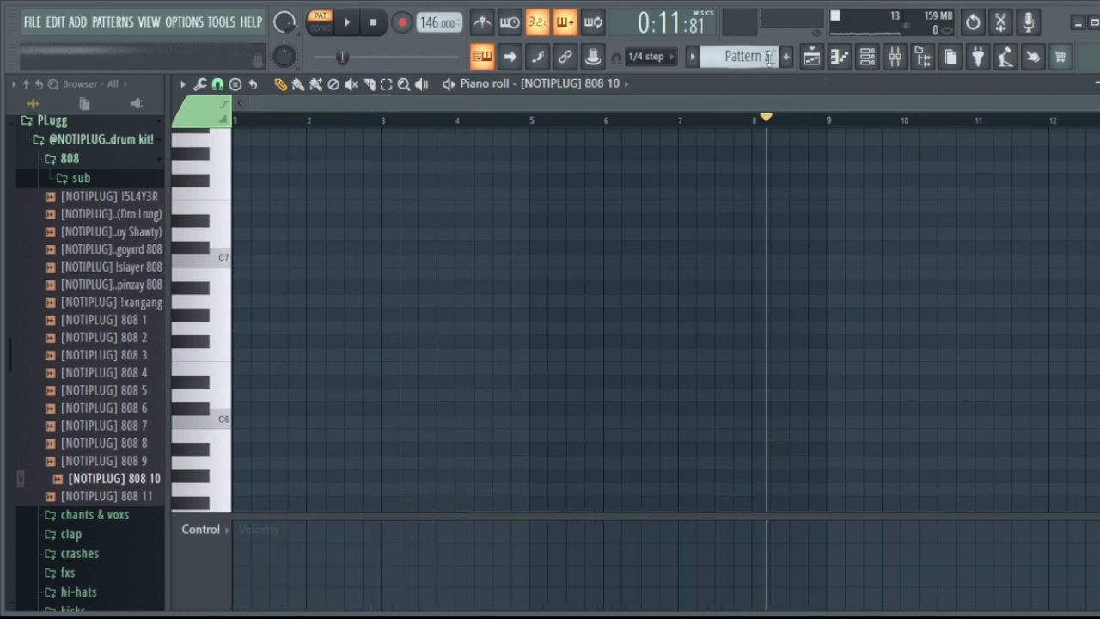
# Place Clap 1 and Clap 2 hits on step 9 of bars 1 and 2 in Pattern 3 during playback.
pyautogui.click(867, 57)
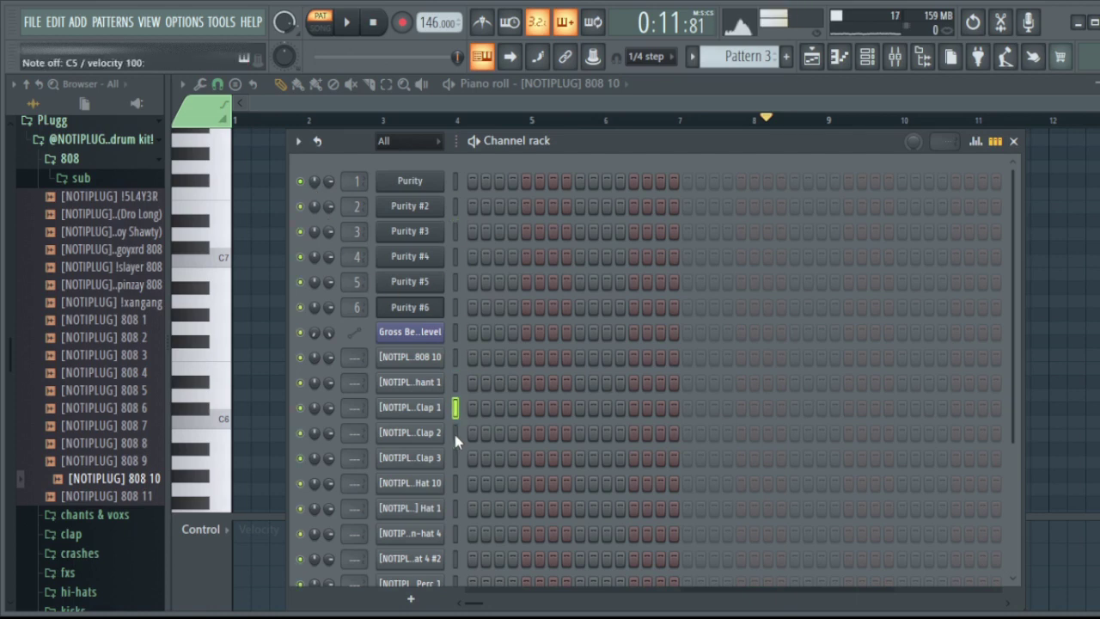
pyautogui.press('space')
pyautogui.press('F6')
pyautogui.click(867, 57)
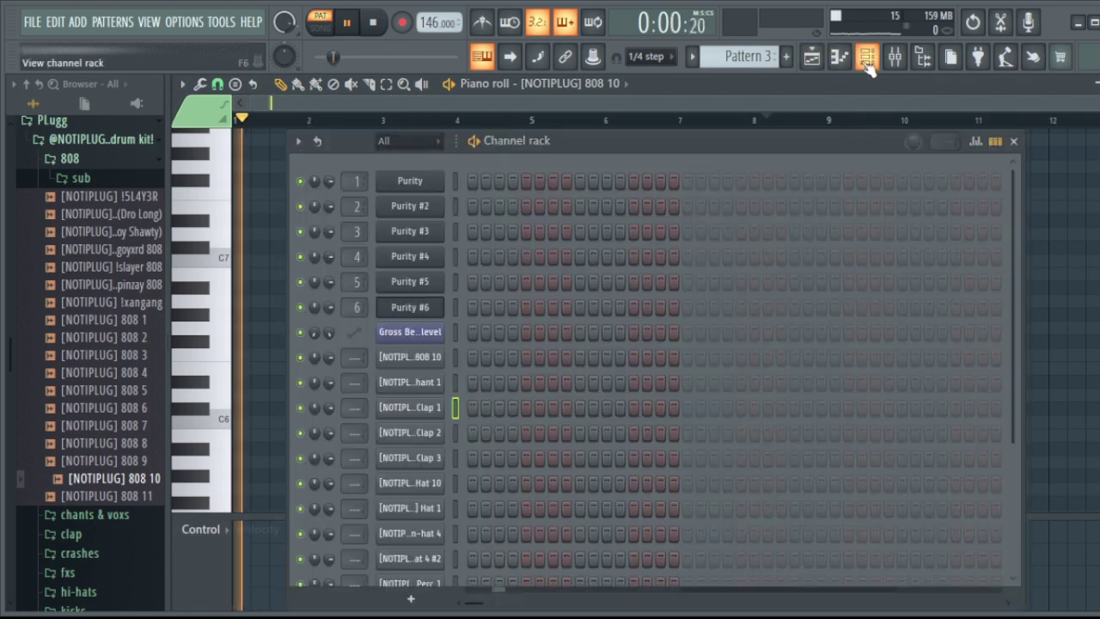
pyautogui.scroll(-5, 589, 387)
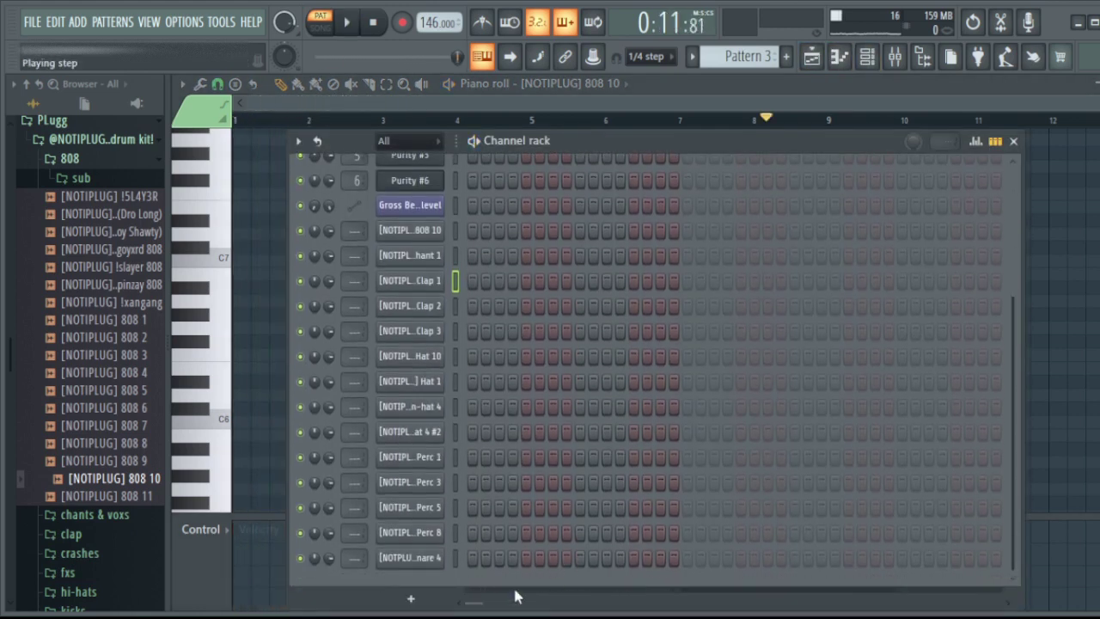
pyautogui.click(581, 306)
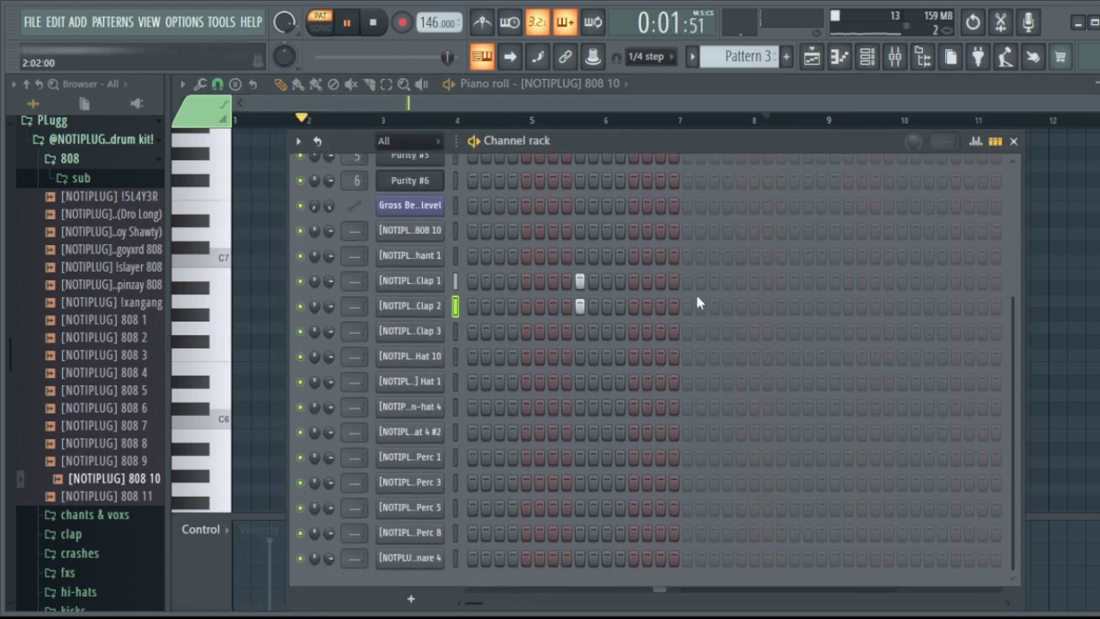
pyautogui.click(795, 281)
pyautogui.click(796, 306)
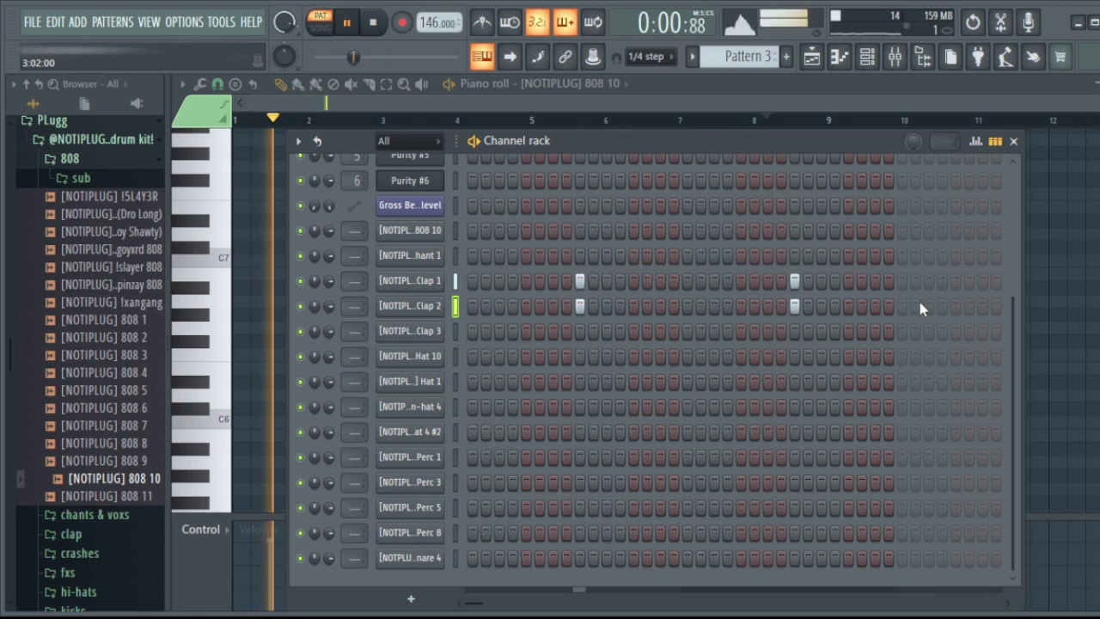
# Duplicate the two Clap 2 hits from bars 1 and 2 across bars 3 to 6 in the piano roll.
pyautogui.click(847, 61)
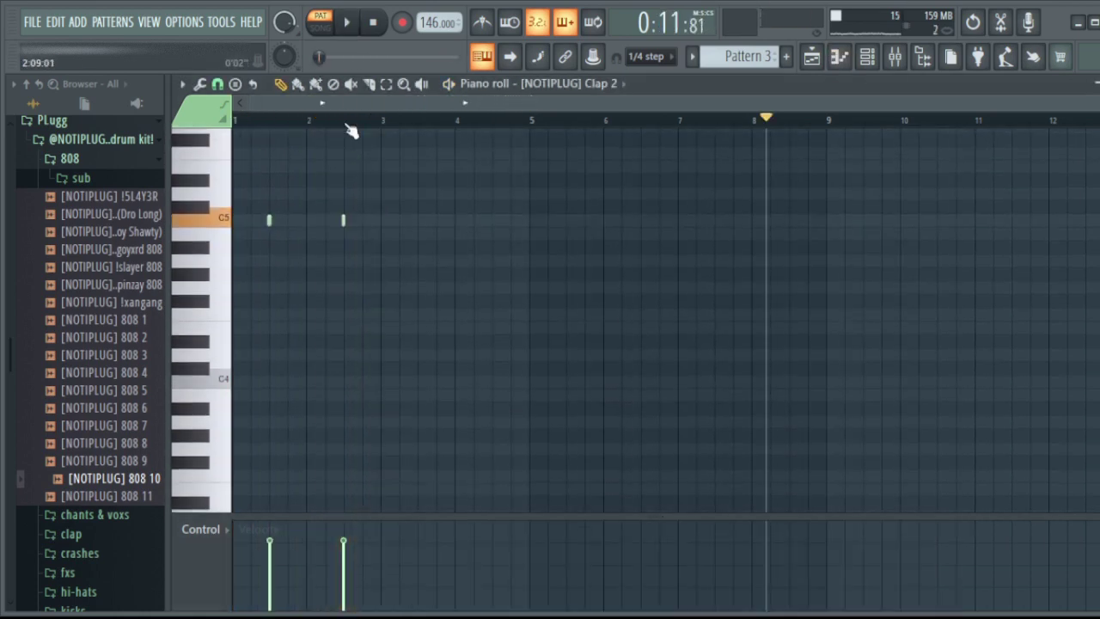
pyautogui.scroll(3, 375, 103)
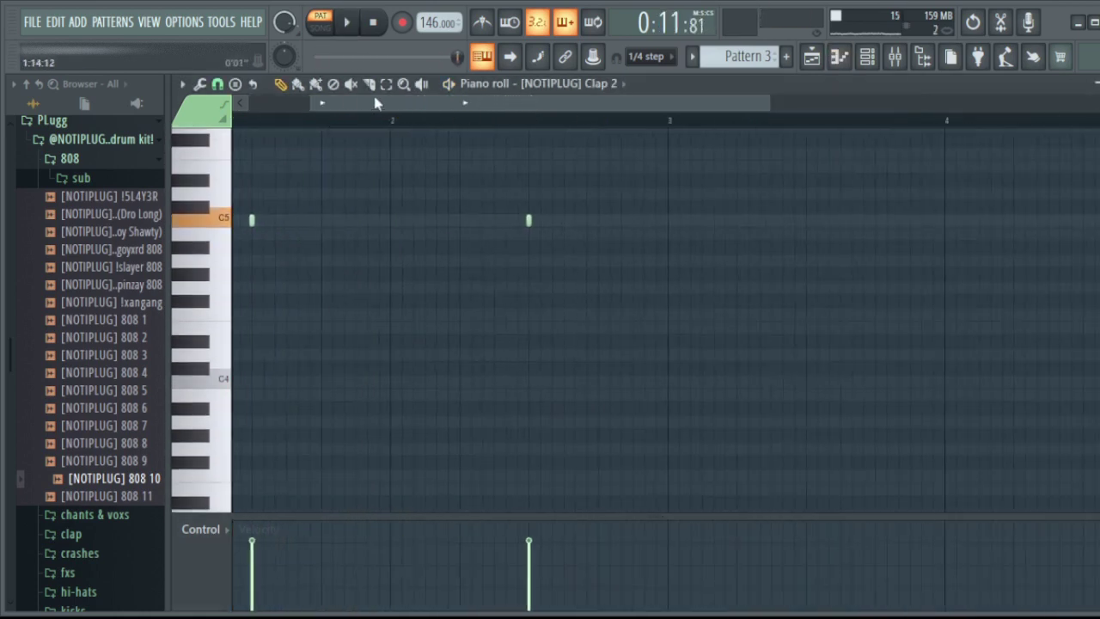
pyautogui.scroll(2, 374, 103)
pyautogui.hotkey('ctrl', 'a')
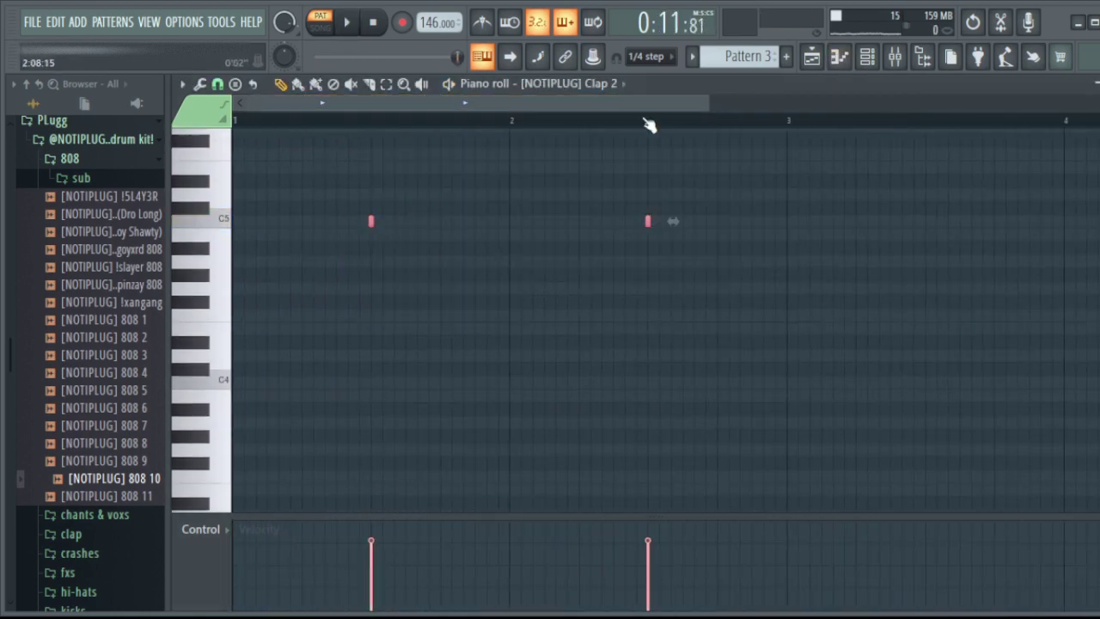
pyautogui.scroll(-2, 653, 124)
pyautogui.click(617, 123)
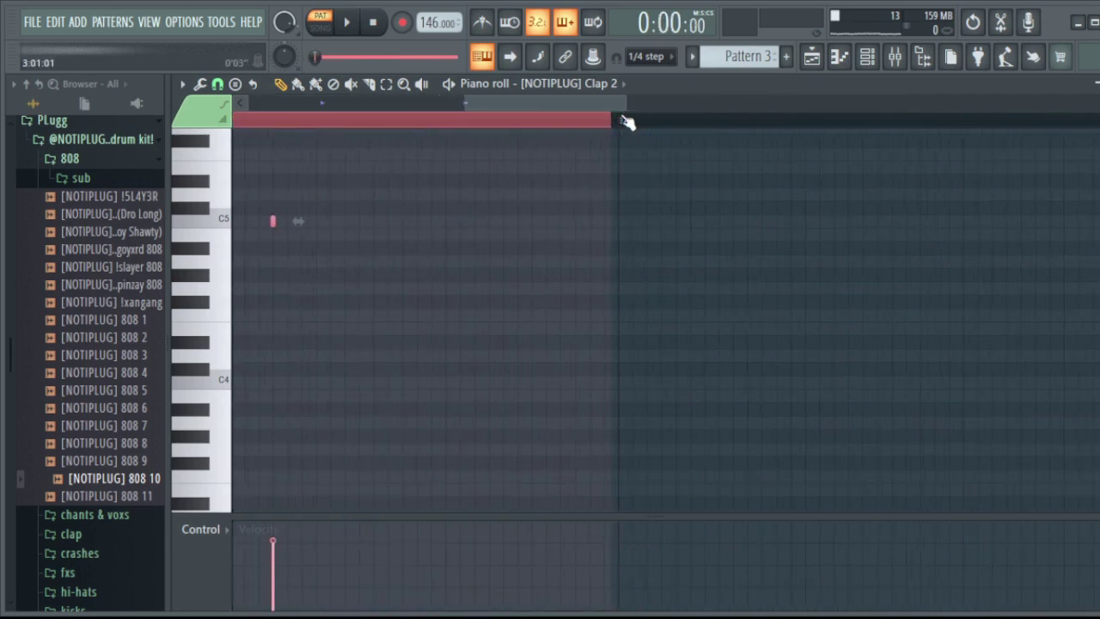
pyautogui.hotkey('ctrl', 'b')
pyautogui.hotkey('ctrl', 'b')
pyautogui.hotkey('ctrl', 'b')
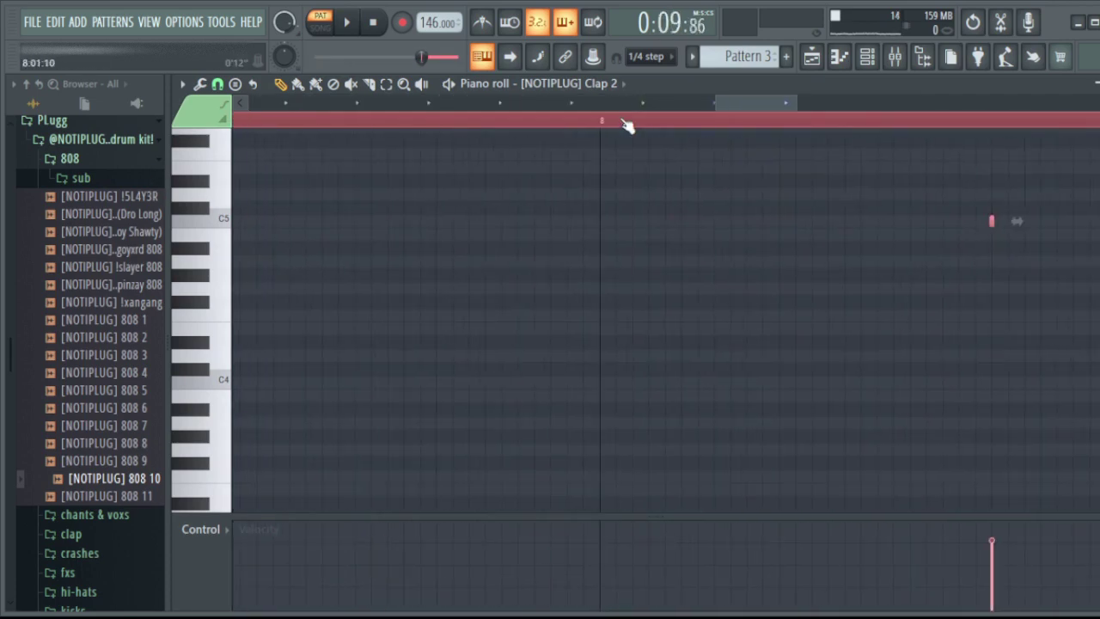
pyautogui.scroll(-5, 627, 123)
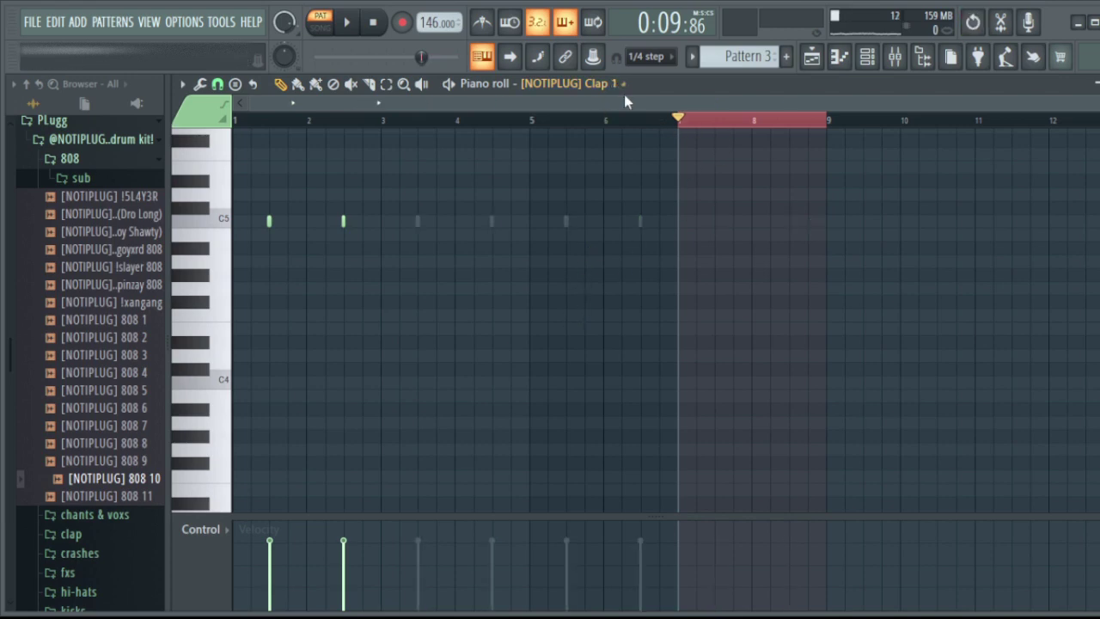
# Copy the Clap 2 hits of bars 5 and 6 into bars 7 and 8 and play the pattern.
pyautogui.moveTo(698, 213); pyautogui.dragTo(570, 259)
pyautogui.scroll(3, 570, 258)
pyautogui.moveTo(744, 441); pyautogui.dragTo(410, 283)
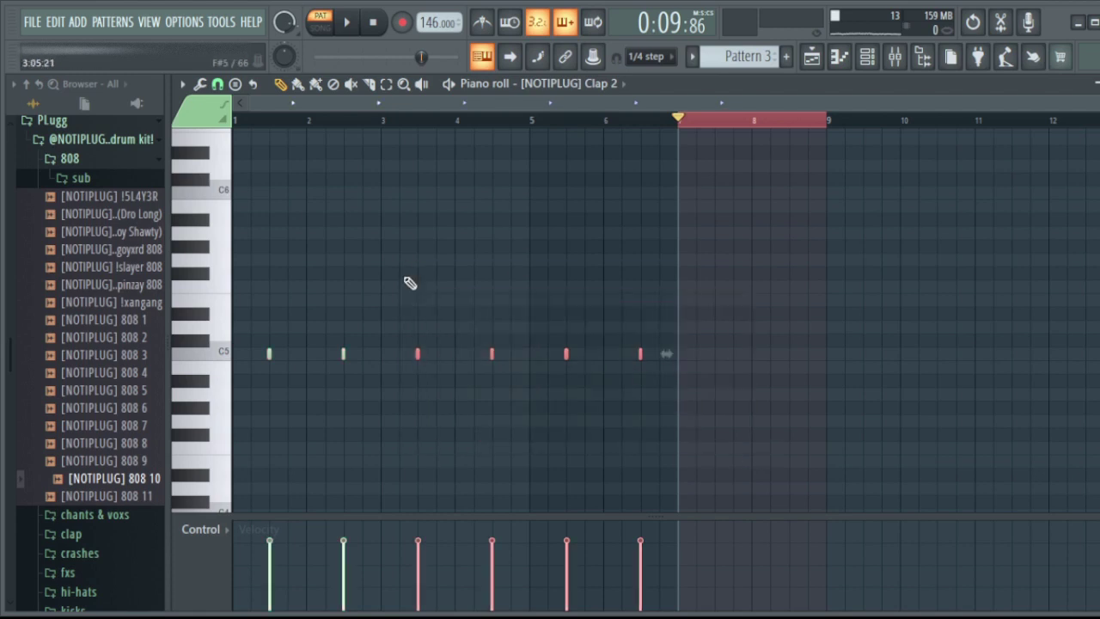
pyautogui.click(685, 121)
pyautogui.press('space')
pyautogui.scroll(2, 665, 125)
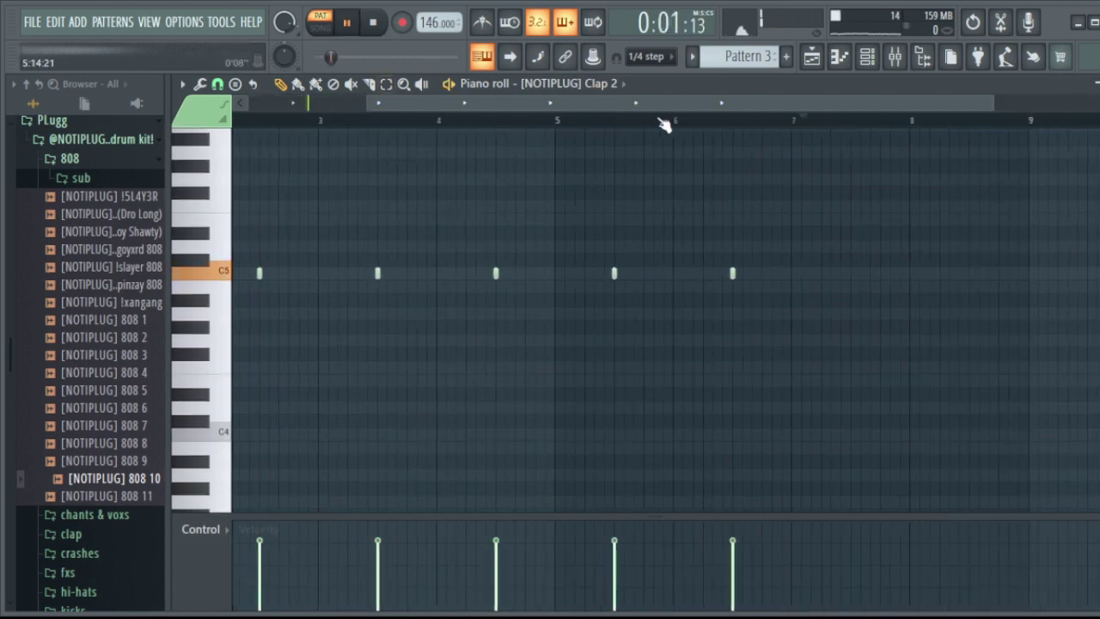
pyautogui.moveTo(749, 255); pyautogui.dragTo(610, 319)
pyautogui.moveTo(611, 275); pyautogui.dragTo(857, 272)
pyautogui.scroll(2, 872, 131)
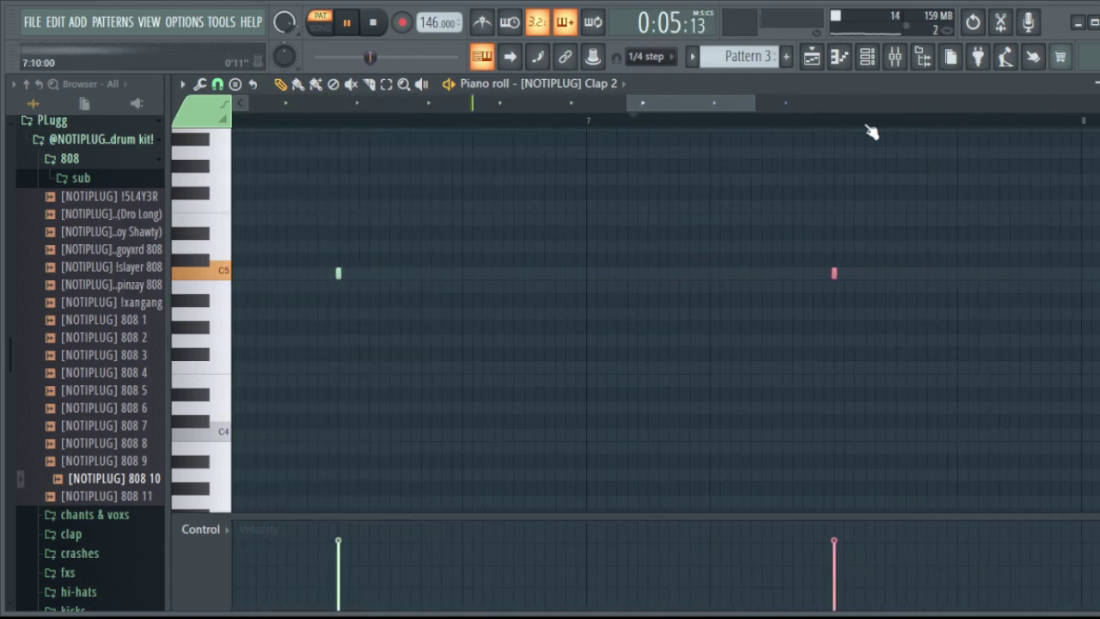
pyautogui.scroll(-3, 872, 131)
pyautogui.press('space')
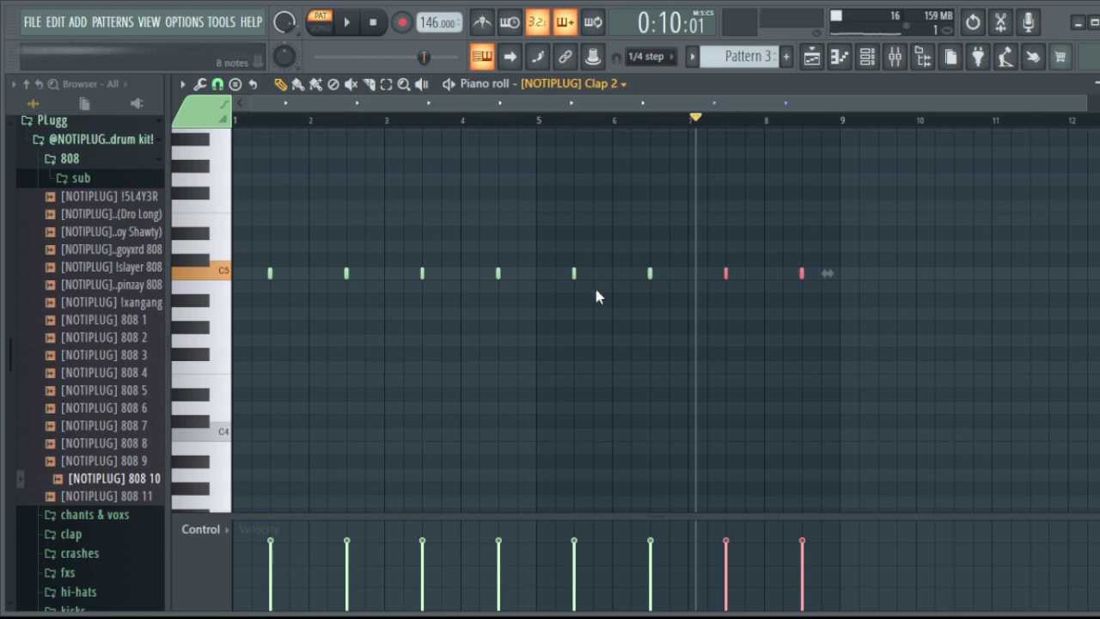
# Copy the two Clap 1 hits through bars 3 to 8, align the copies with the Clap 2 hits and play them.
pyautogui.moveTo(846, 172); pyautogui.dragTo(237, 434)
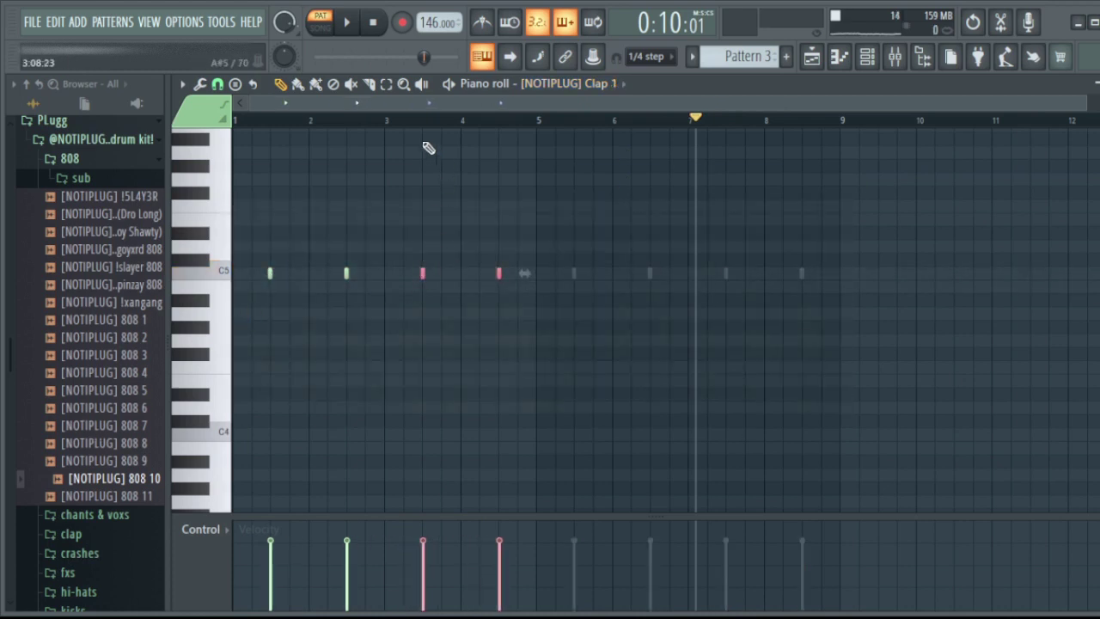
pyautogui.moveTo(583, 202); pyautogui.dragTo(155, 423)
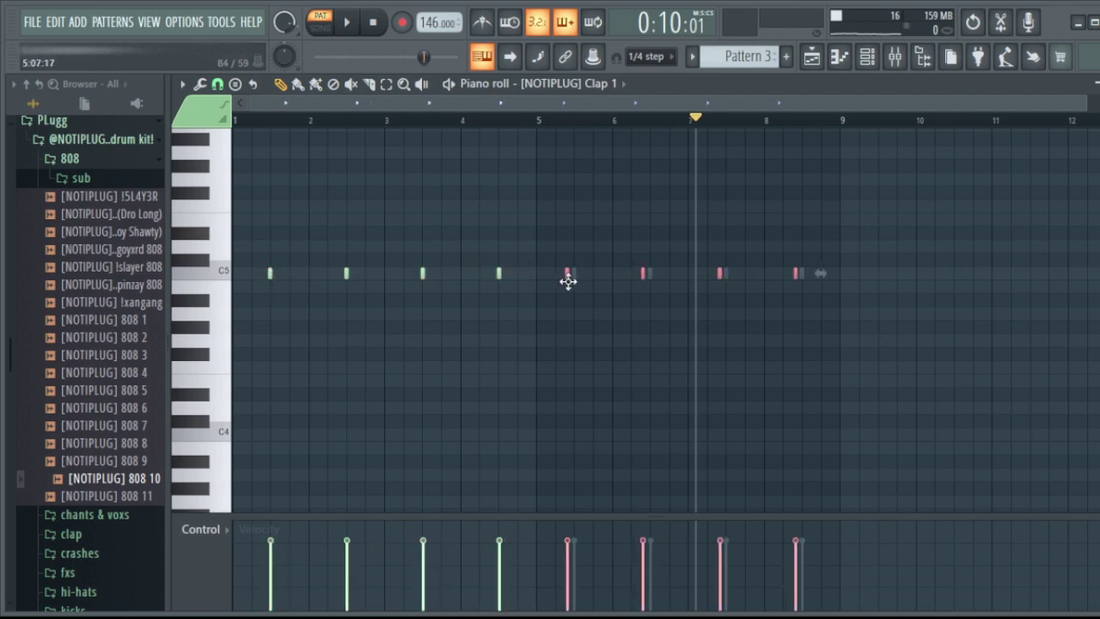
pyautogui.scroll(4, 421, 133)
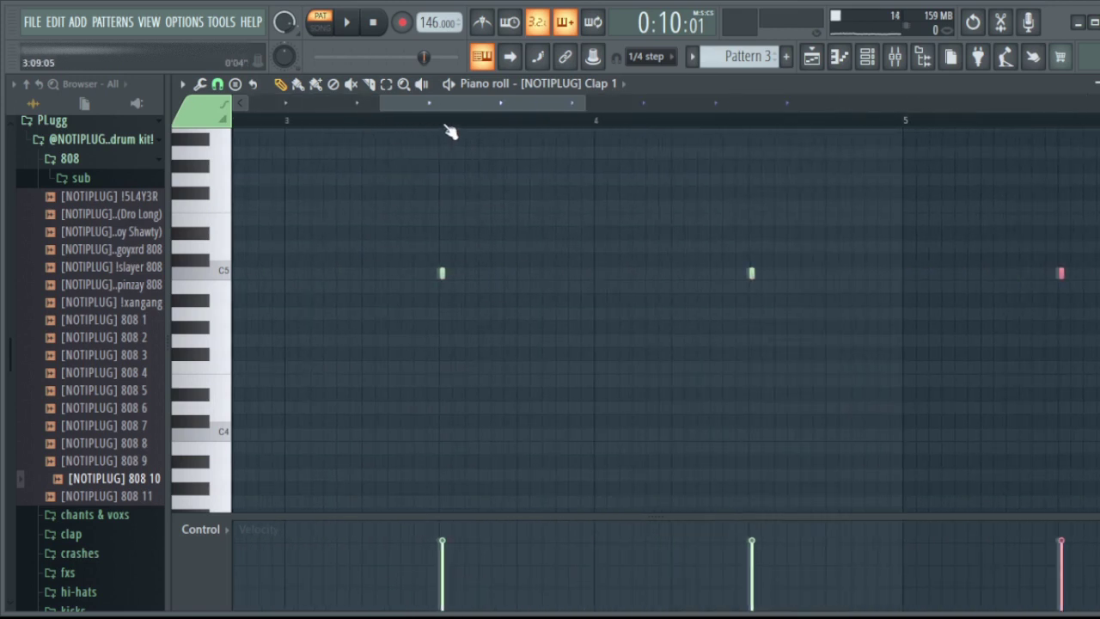
pyautogui.scroll(-3, 449, 129)
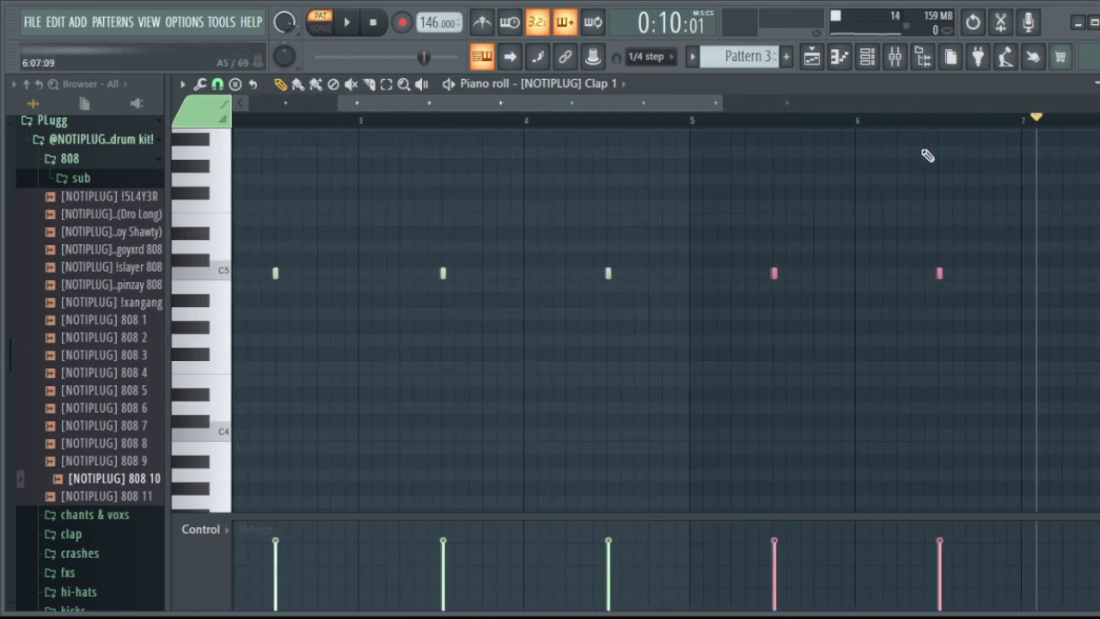
pyautogui.scroll(3, 860, 129)
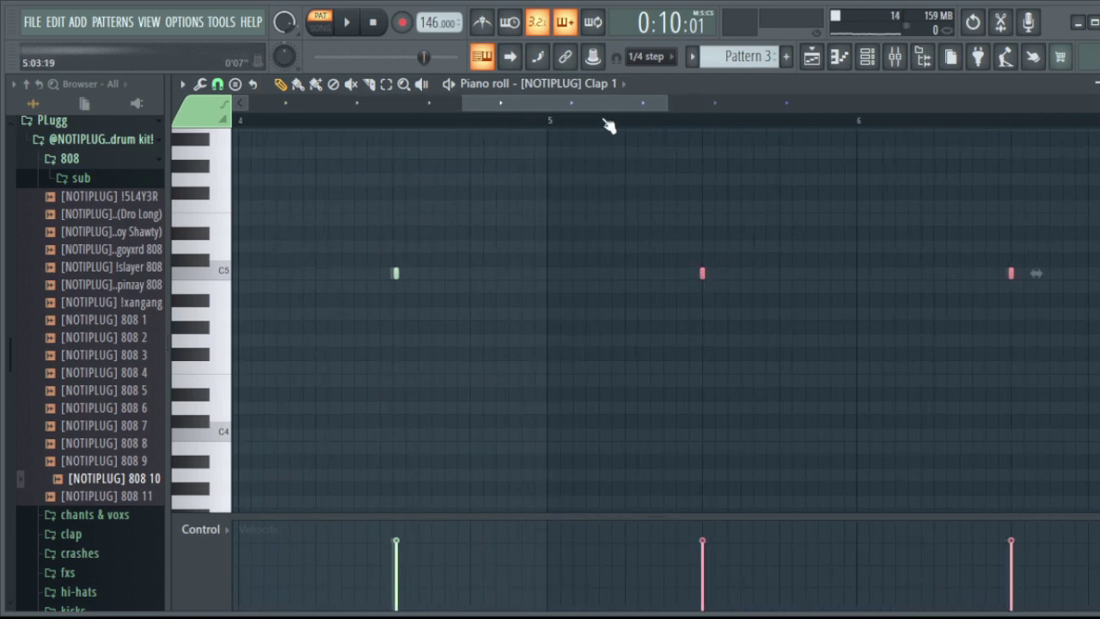
pyautogui.moveTo(608, 126); pyautogui.dragTo(775, 111)
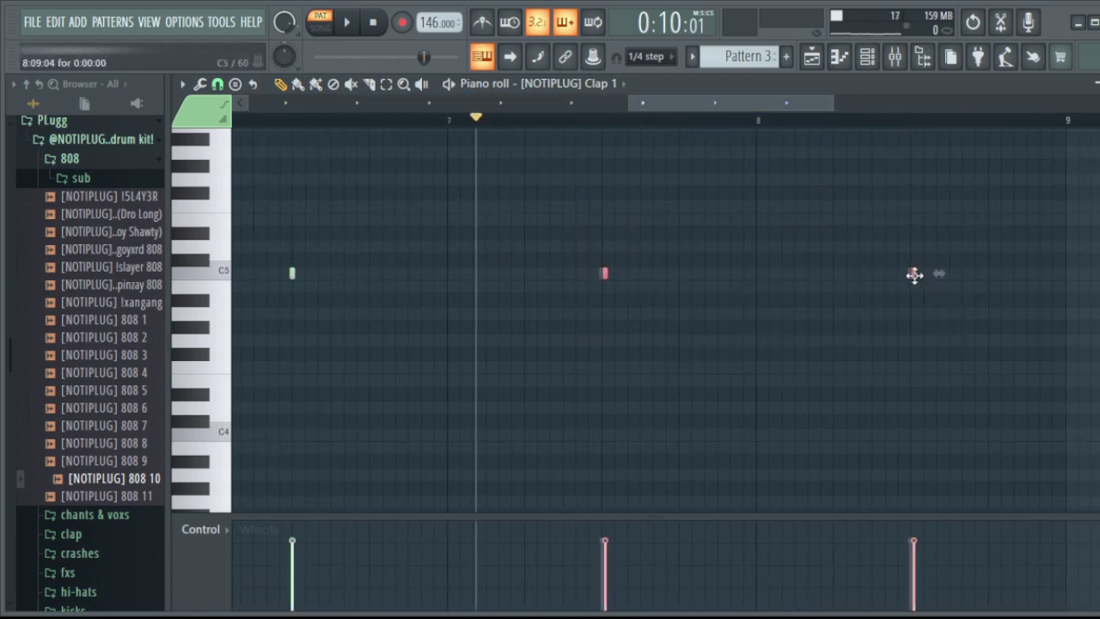
pyautogui.moveTo(682, 103); pyautogui.dragTo(482, 117)
pyautogui.moveTo(640, 346); pyautogui.dragTo(251, 211)
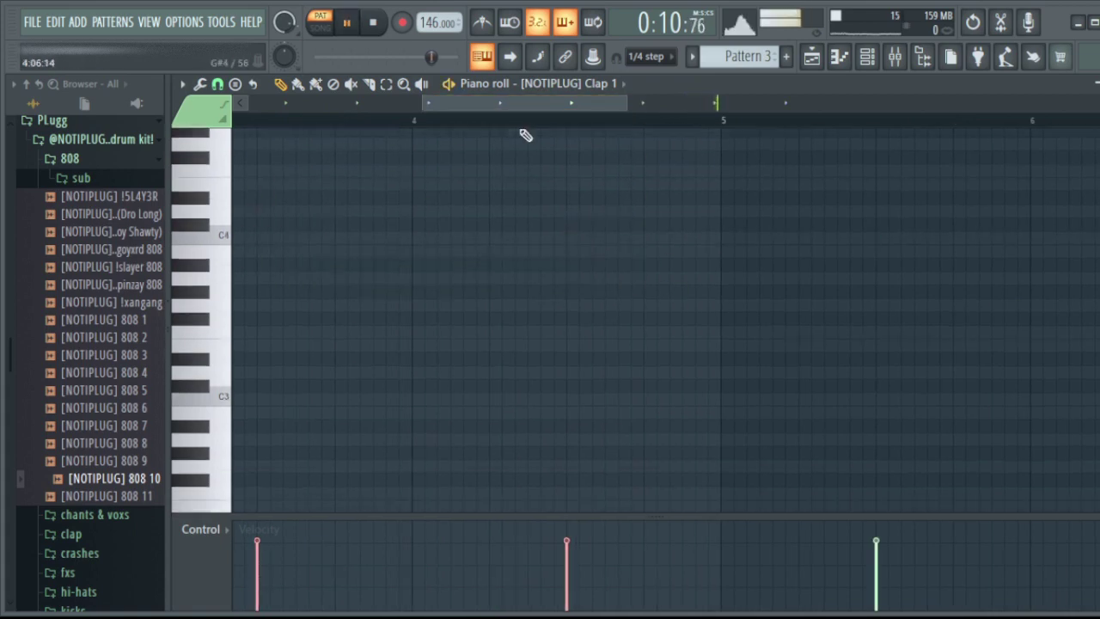
pyautogui.scroll(-4, 541, 129)
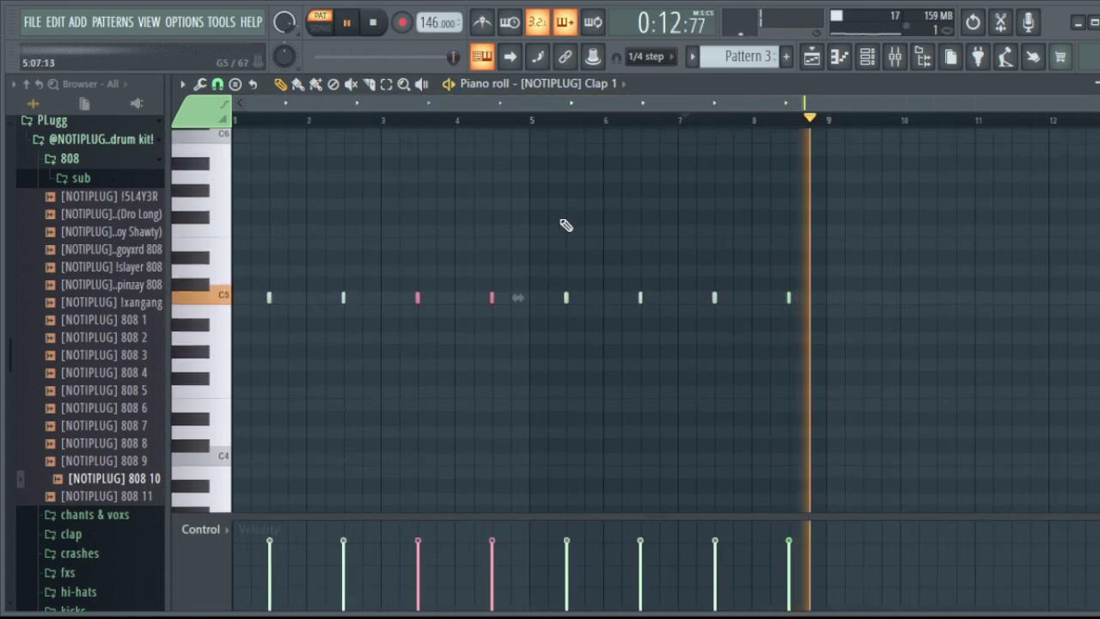
# Place Clap 3 hits at step 7 of bar 2, steps 3 and 7 of bar 4, and one near the clap in bar 6.
pyautogui.click(870, 58)
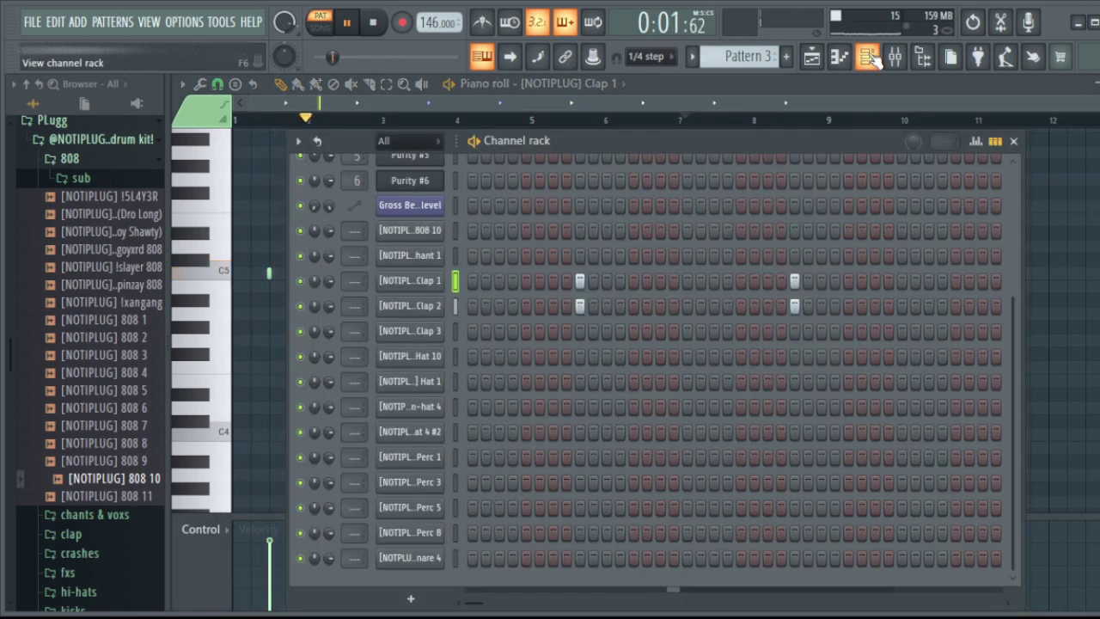
pyautogui.click(870, 57)
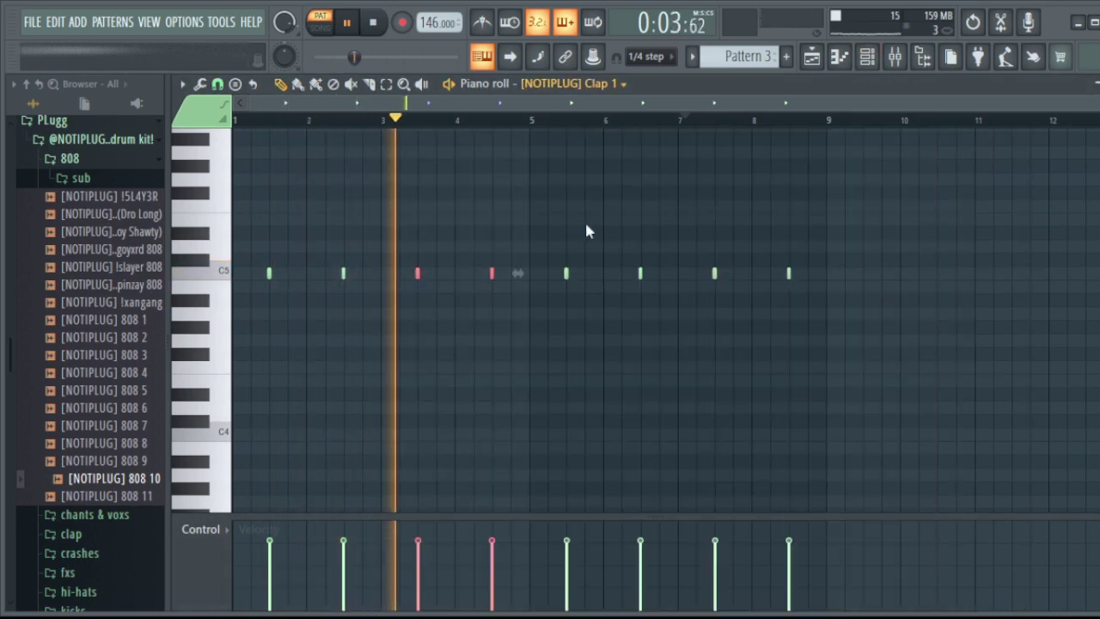
pyautogui.press('Down')
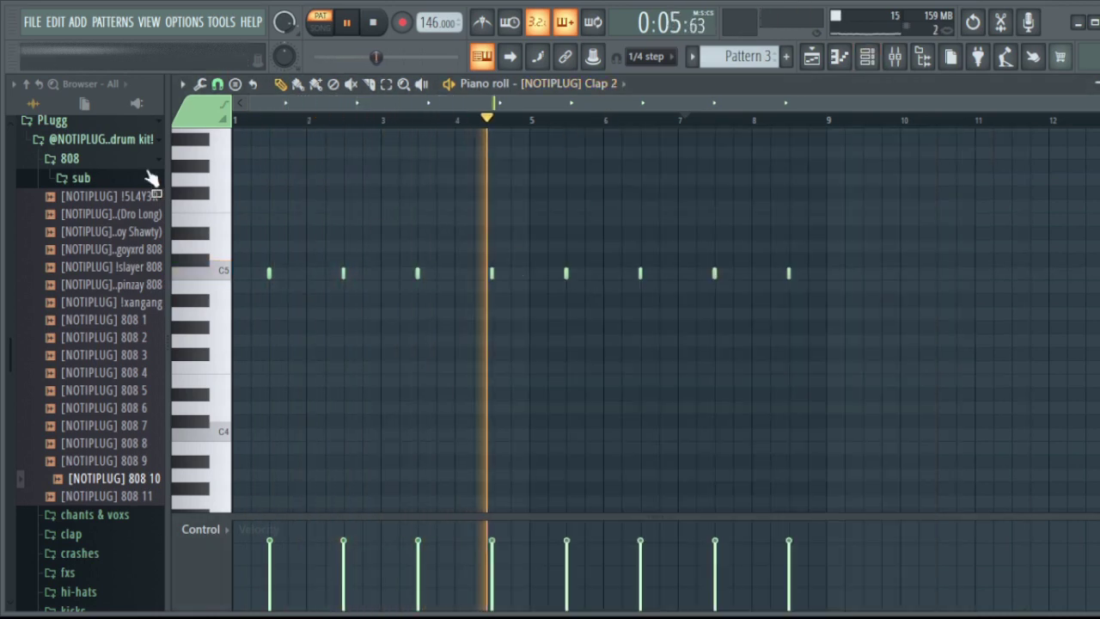
pyautogui.press('F6')
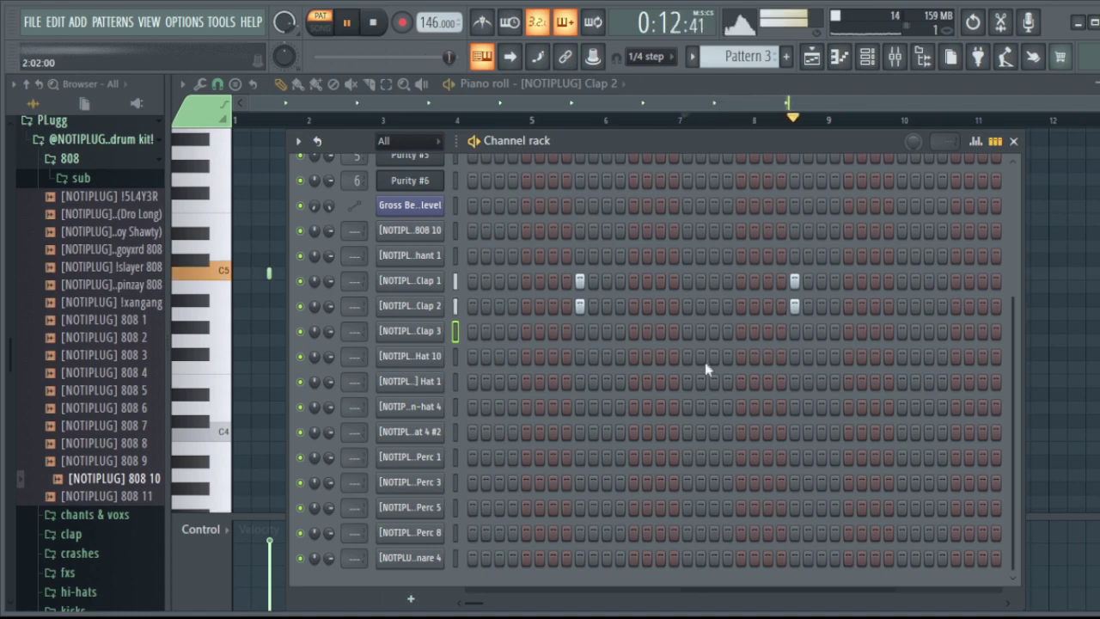
pyautogui.press('space')
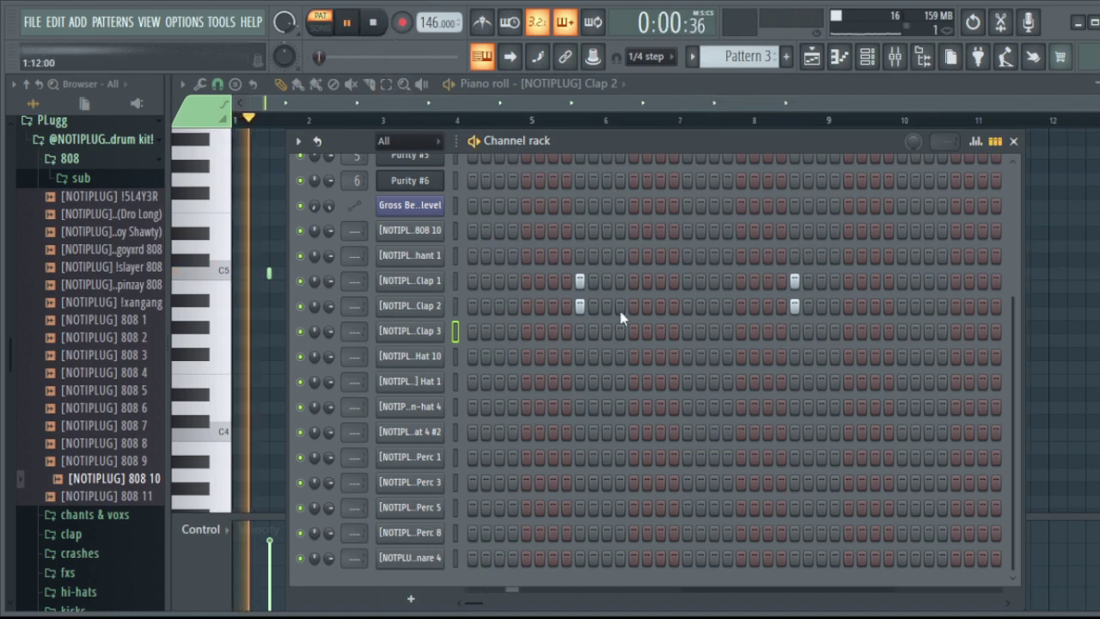
pyautogui.click(768, 331)
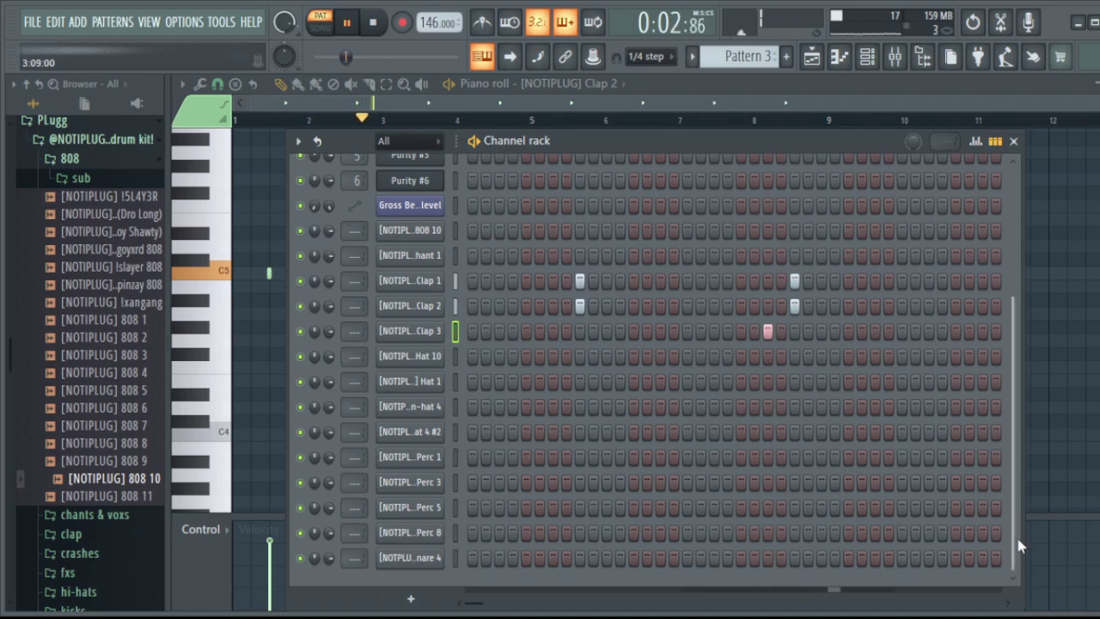
pyautogui.hscroll(2, 1008, 607)
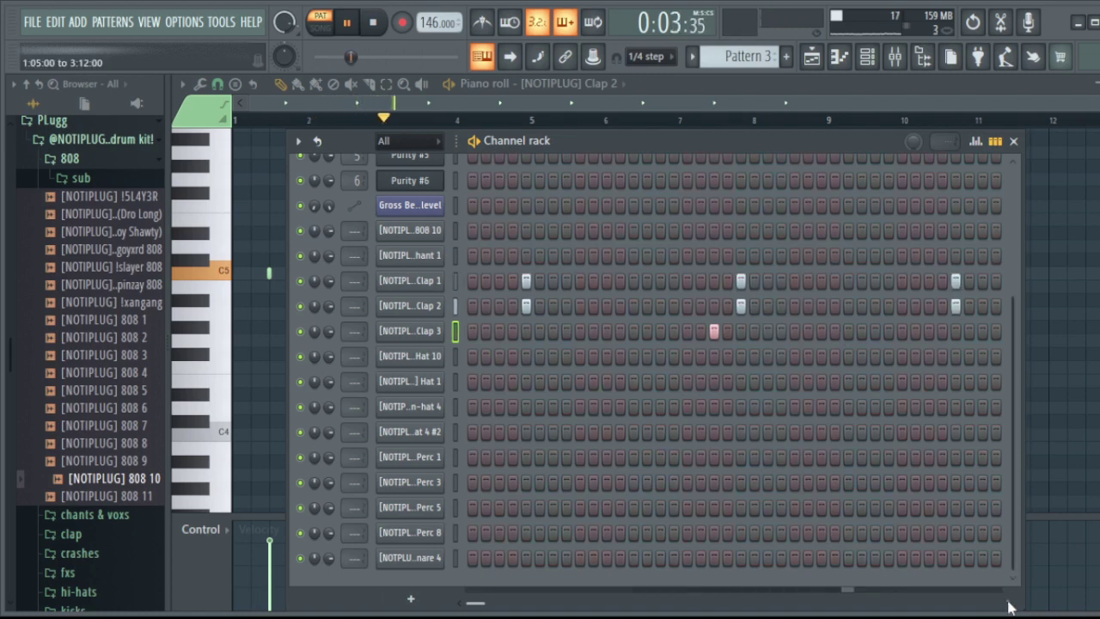
pyautogui.click(822, 331)
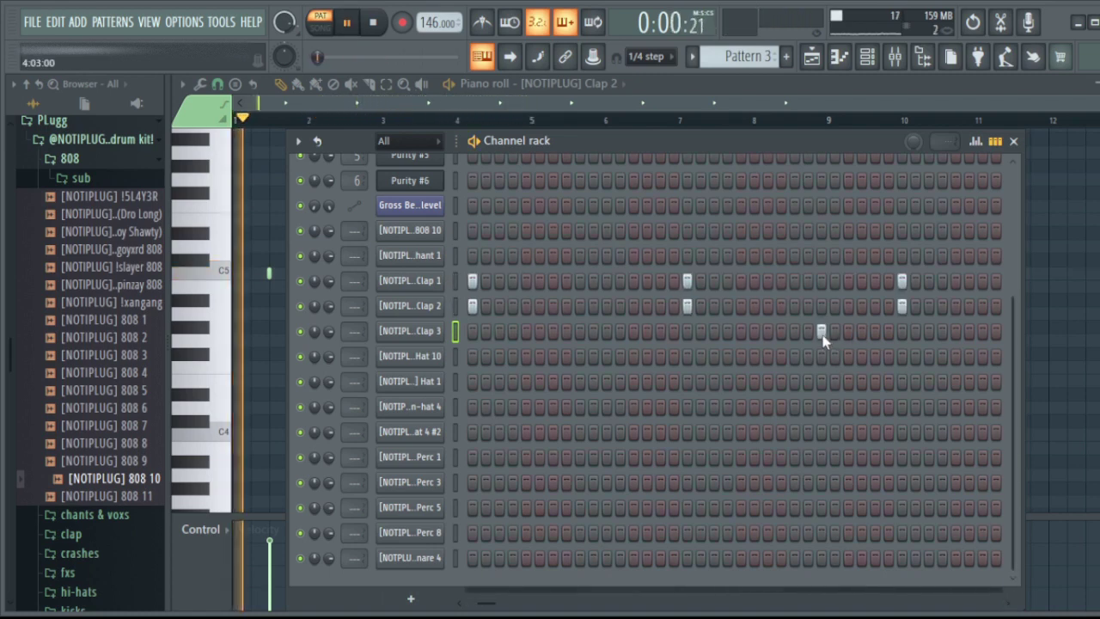
pyautogui.click(875, 331)
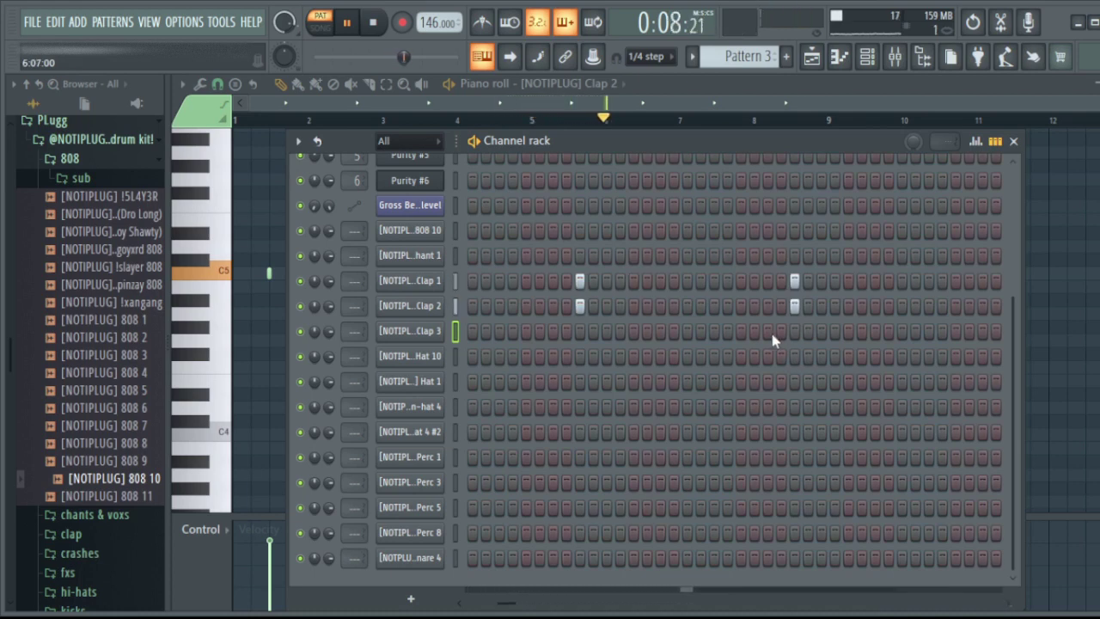
pyautogui.click(795, 331)
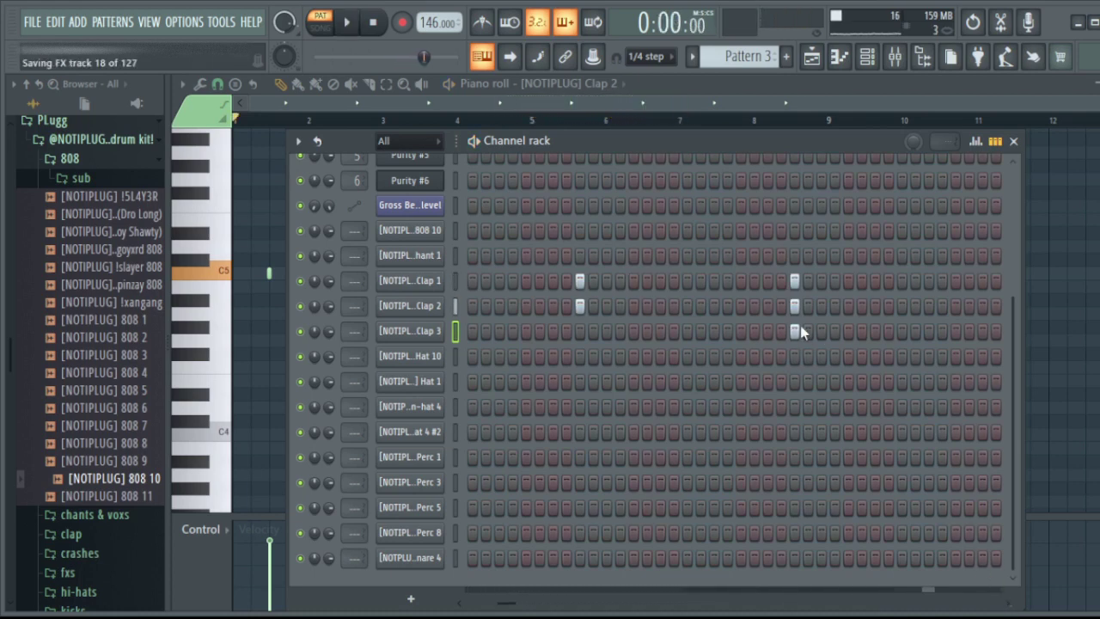
# Move the bar 6 Clap 3 hit back to about step 5 in the piano roll and add a second hit shortly after it.
pyautogui.press('space')
pyautogui.click(839, 56)
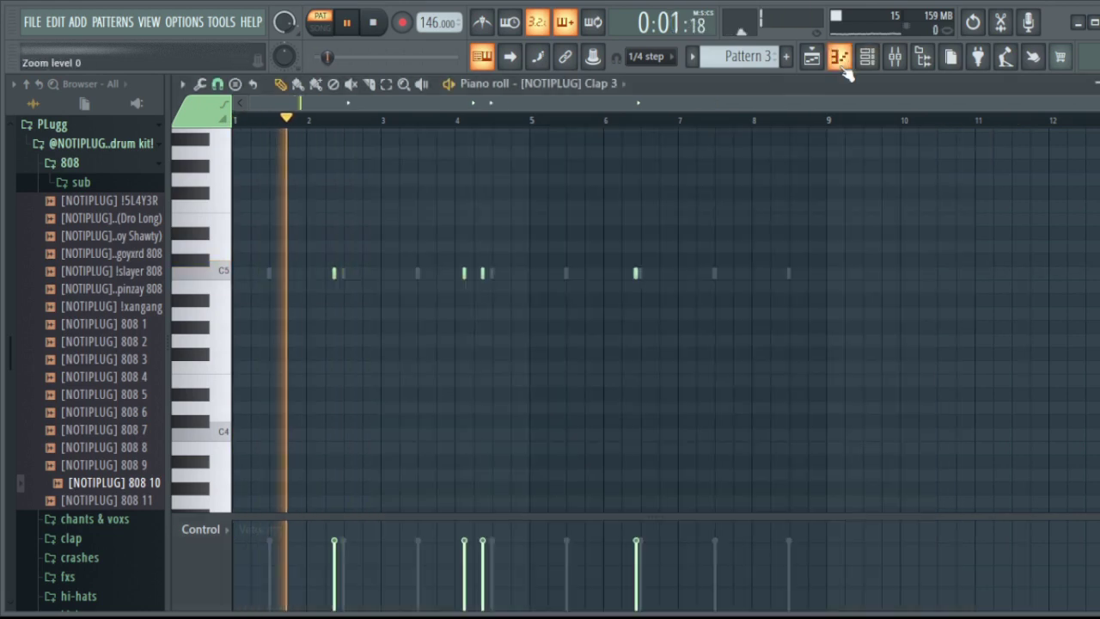
pyautogui.scroll(3, 540, 129)
pyautogui.scroll(5, 773, 136)
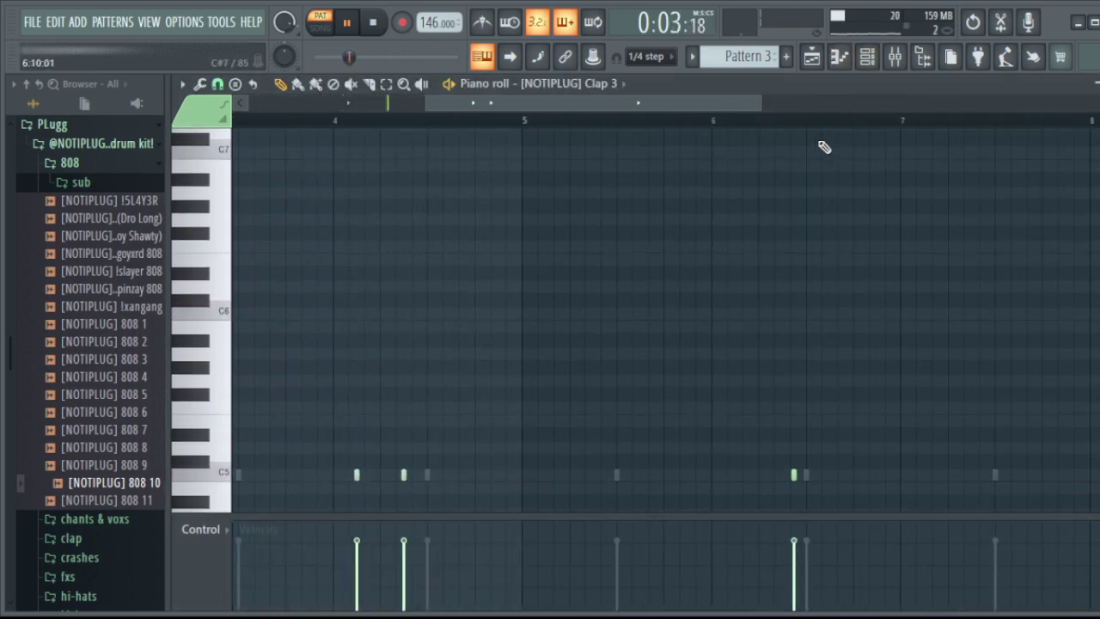
pyautogui.scroll(2, 818, 130)
pyautogui.scroll(-3, 784, 342)
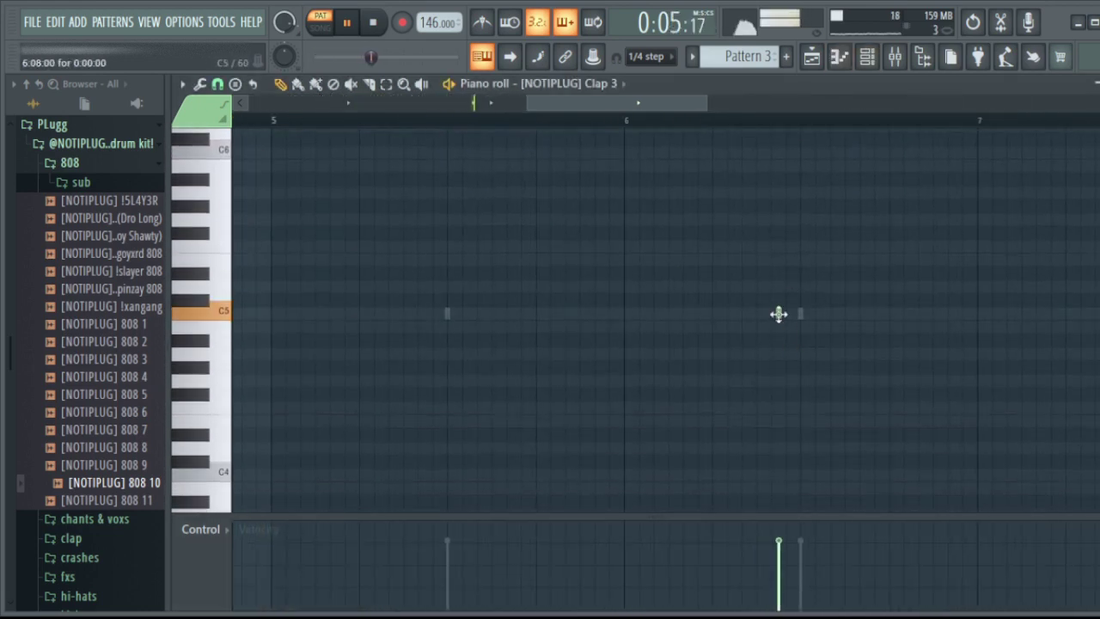
pyautogui.click(719, 312)
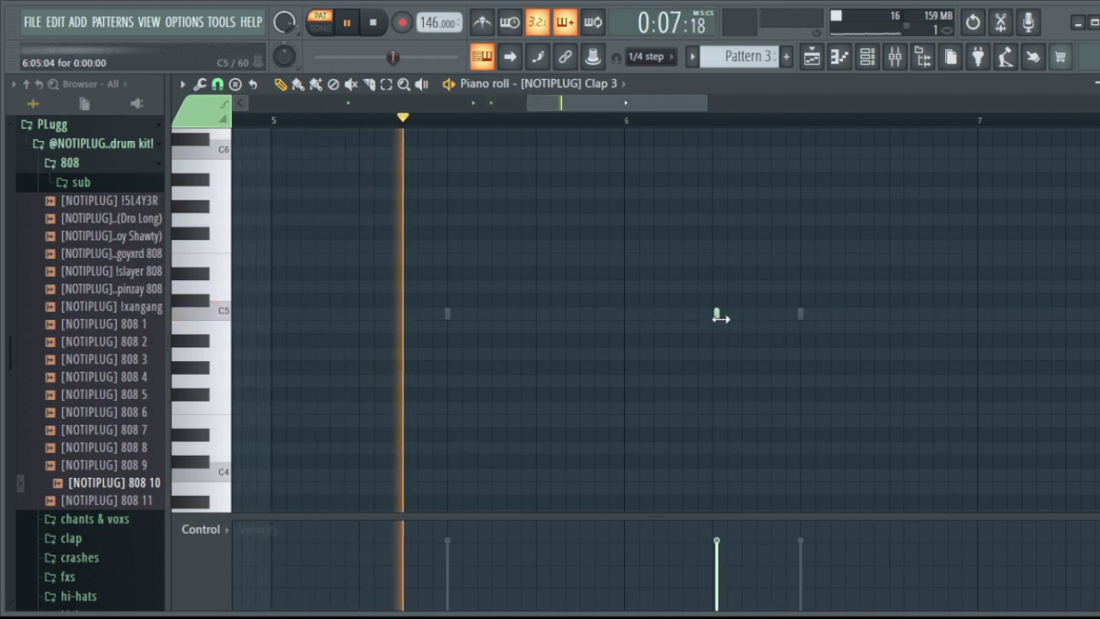
pyautogui.click(739, 313)
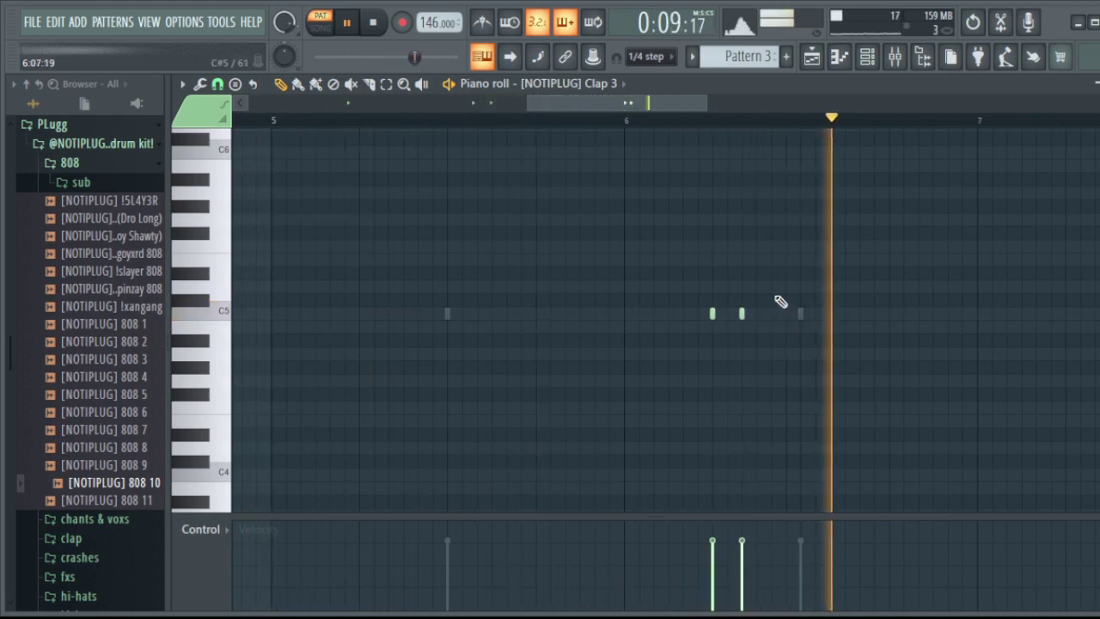
# Tighten the second Clap 3 hit of bar 6 closer to the first and audition the roll from just before it.
pyautogui.rightClick(741, 314)
pyautogui.press('space')
pyautogui.click(708, 120)
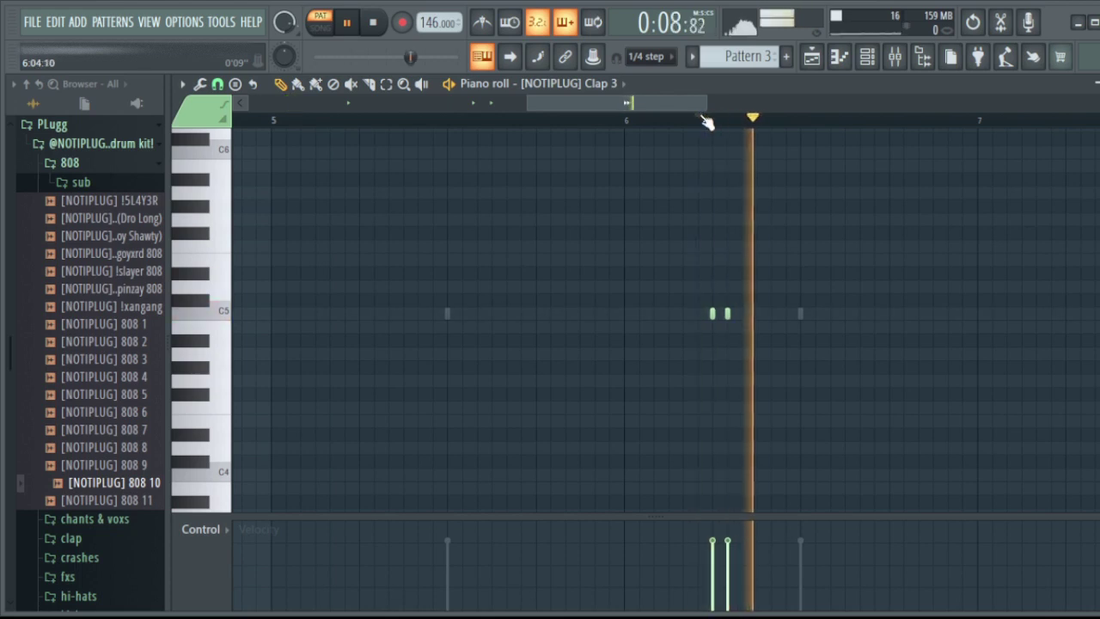
pyautogui.press('space')
pyautogui.click(699, 121)
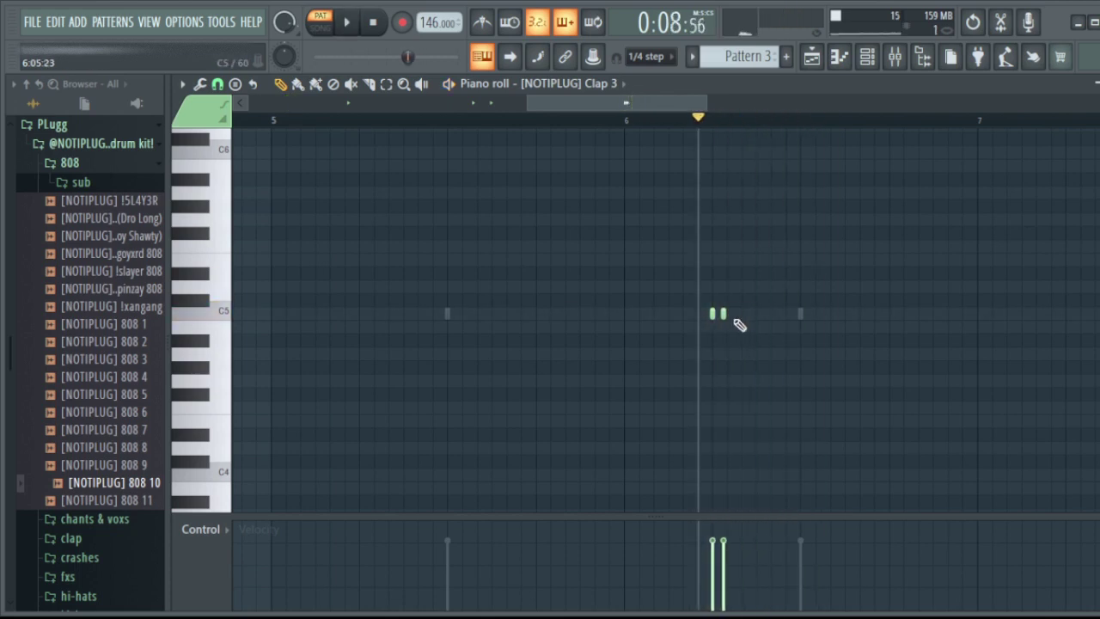
# Finish the bar 6 Clap 3 roll with an evenly spaced third hit and add a Clap 3 hit at step 7 of bar 8.
pyautogui.click(727, 314)
pyautogui.click(742, 314)
pyautogui.press('space')
pyautogui.press('space')
pyautogui.rightClick(742, 314)
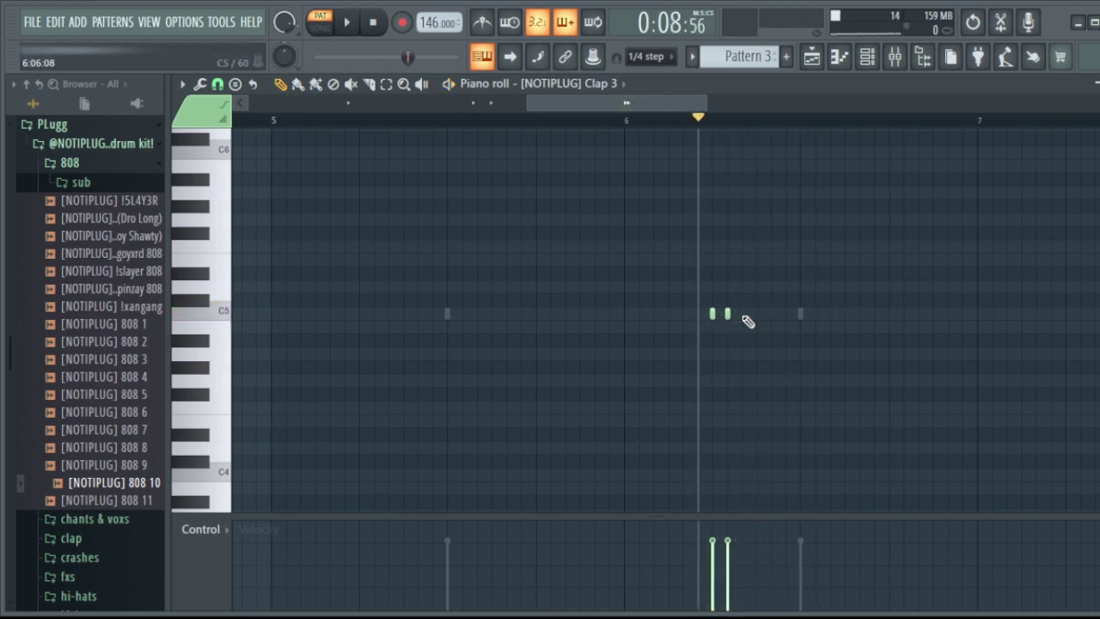
pyautogui.click(741, 313)
pyautogui.press('space')
pyautogui.scroll(-5, 453, 129)
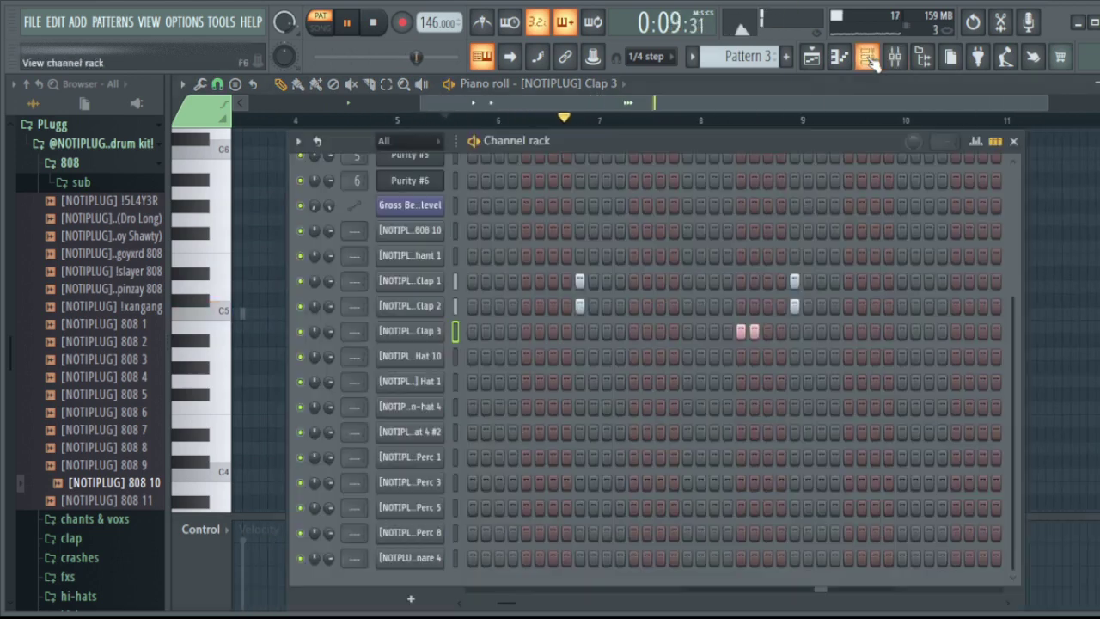
pyautogui.click(867, 56)
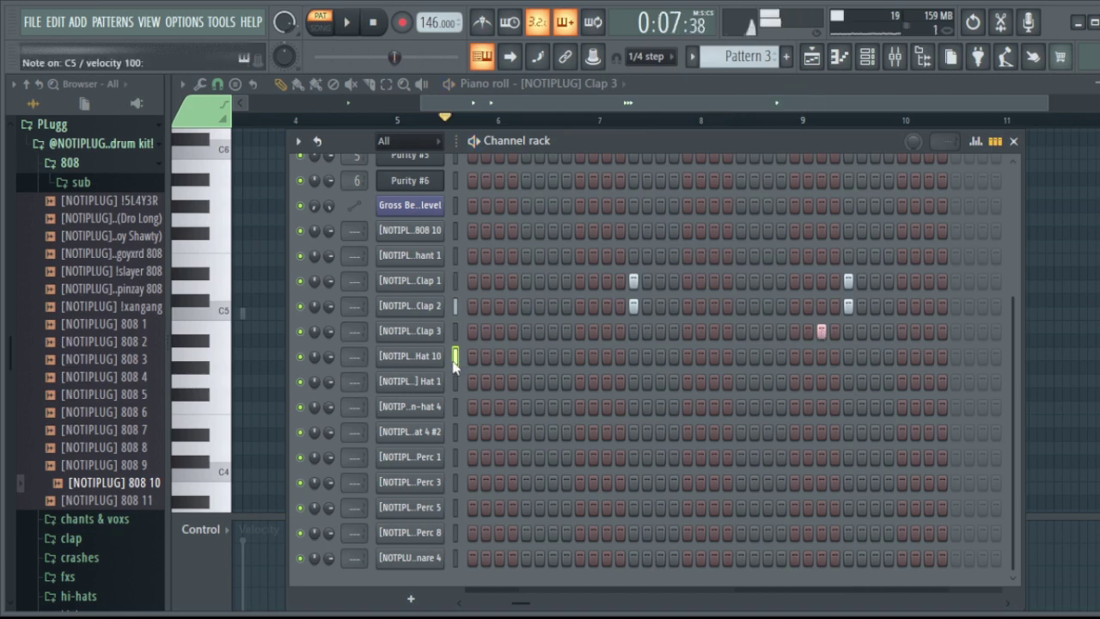
# Place five Hat 10 hits six steps apart from the start of bar 1 to step 9 of bar 2 during playback.
pyautogui.moveTo(520, 605); pyautogui.dragTo(447, 608)
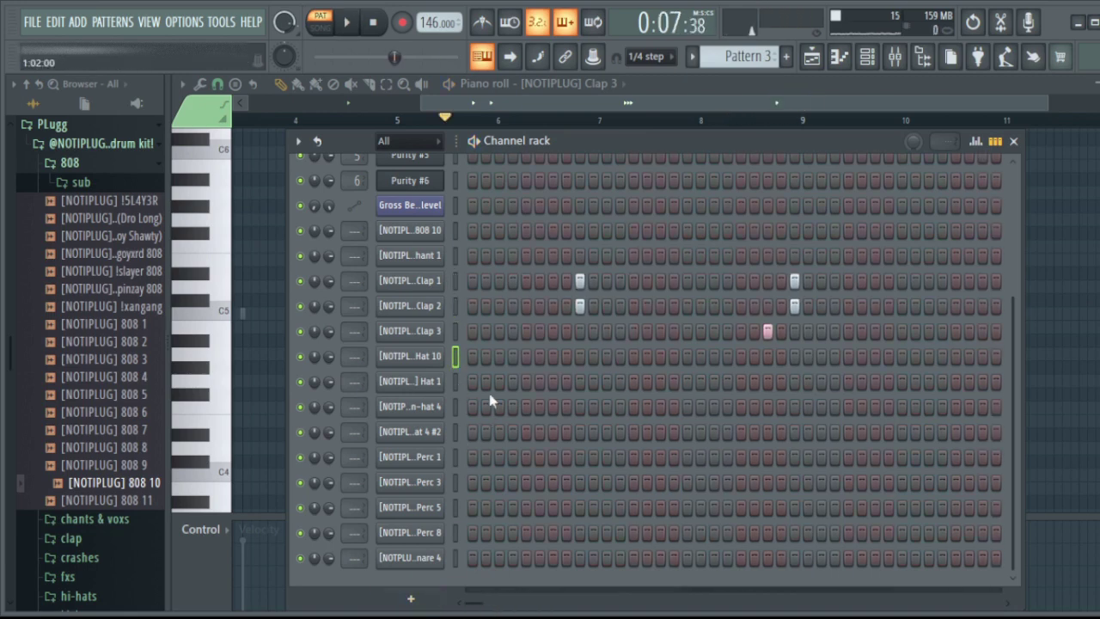
pyautogui.click(471, 356)
pyautogui.press('space')
pyautogui.click(553, 356)
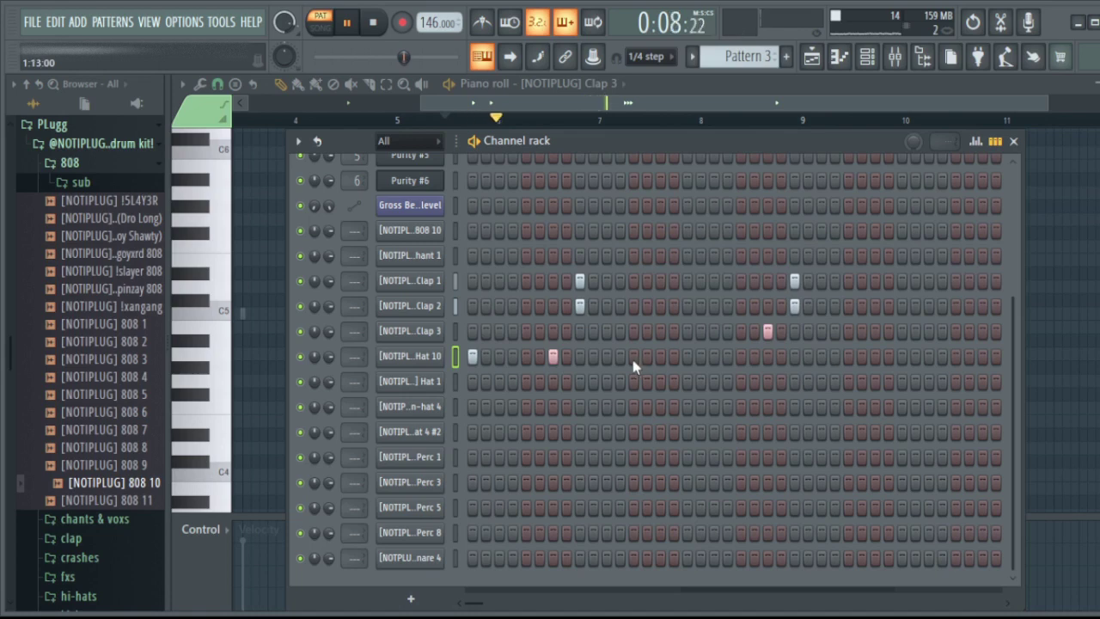
pyautogui.click(633, 356)
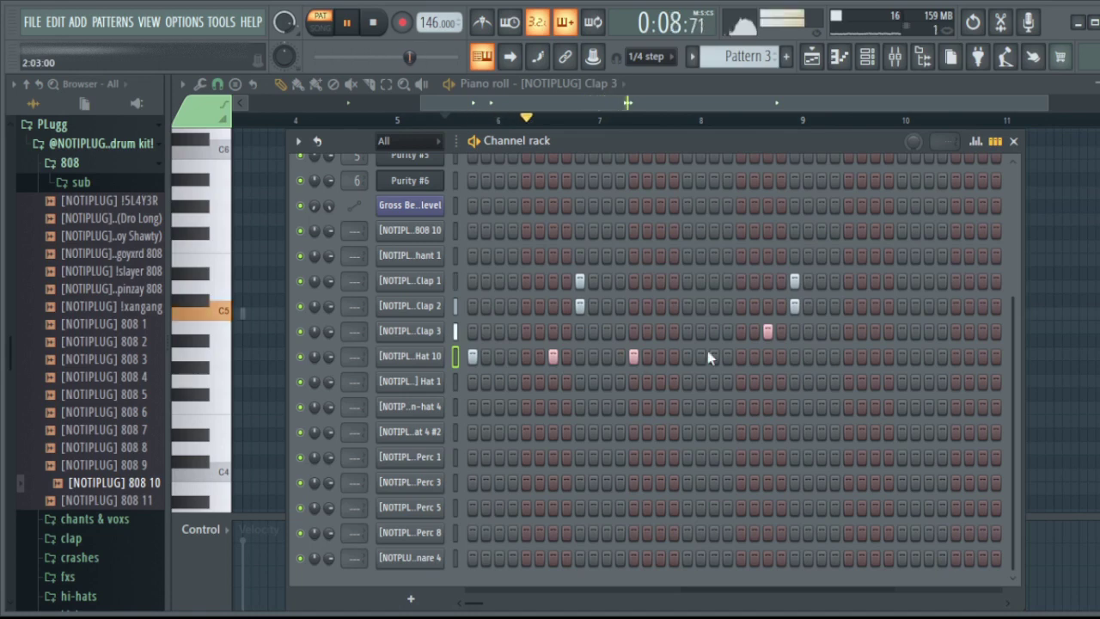
pyautogui.click(804, 83)
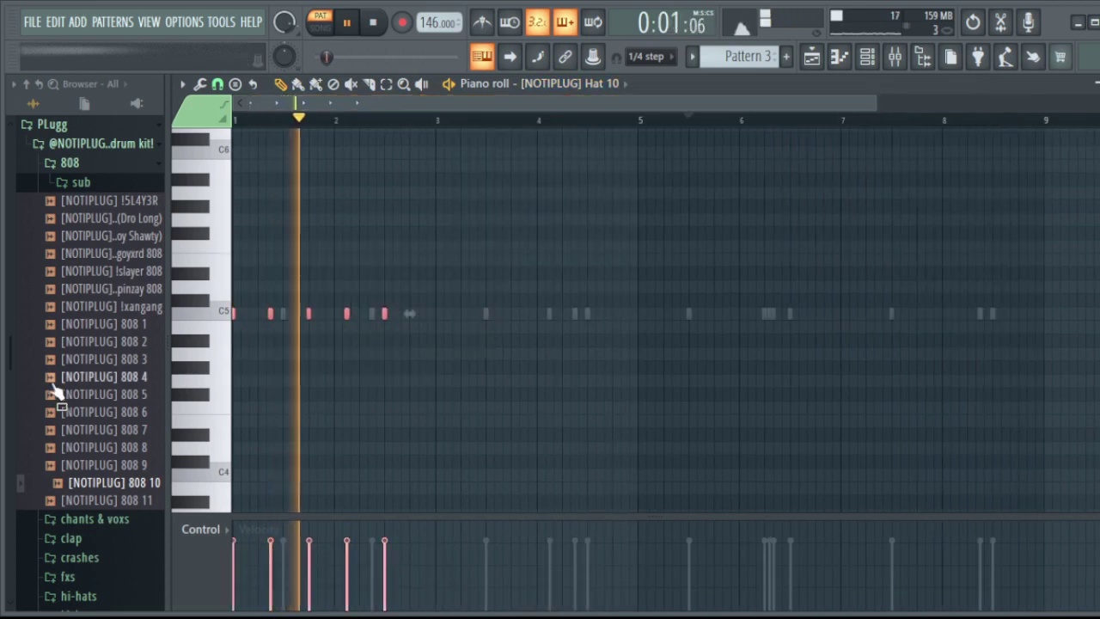
# Duplicate the five Hat 10 hits after the originals, keeping the six-step spacing, and extend the run with a hit at step 13 of bar 4.
pyautogui.hotkey('ctrl', 'b')
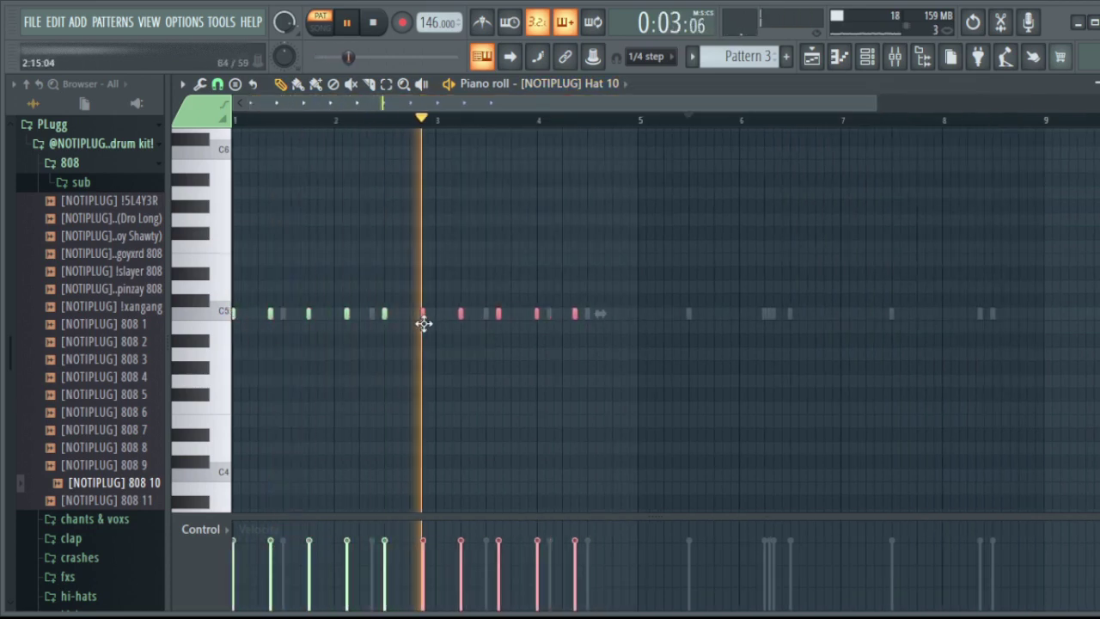
pyautogui.scroll(3, 430, 129)
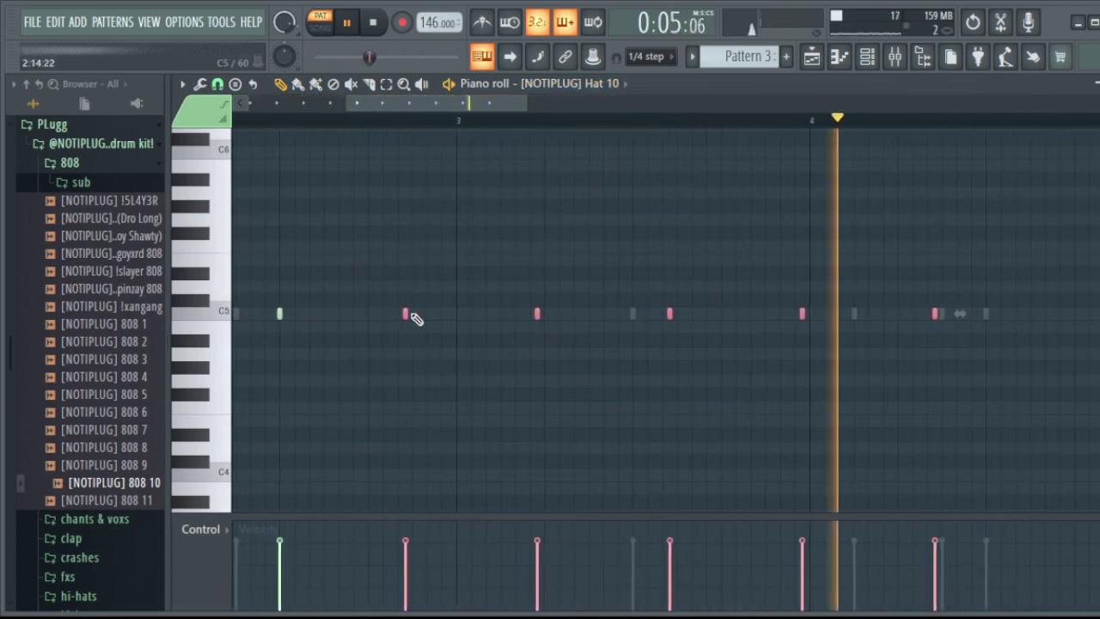
pyautogui.moveTo(413, 318); pyautogui.dragTo(417, 317)
pyautogui.press('space')
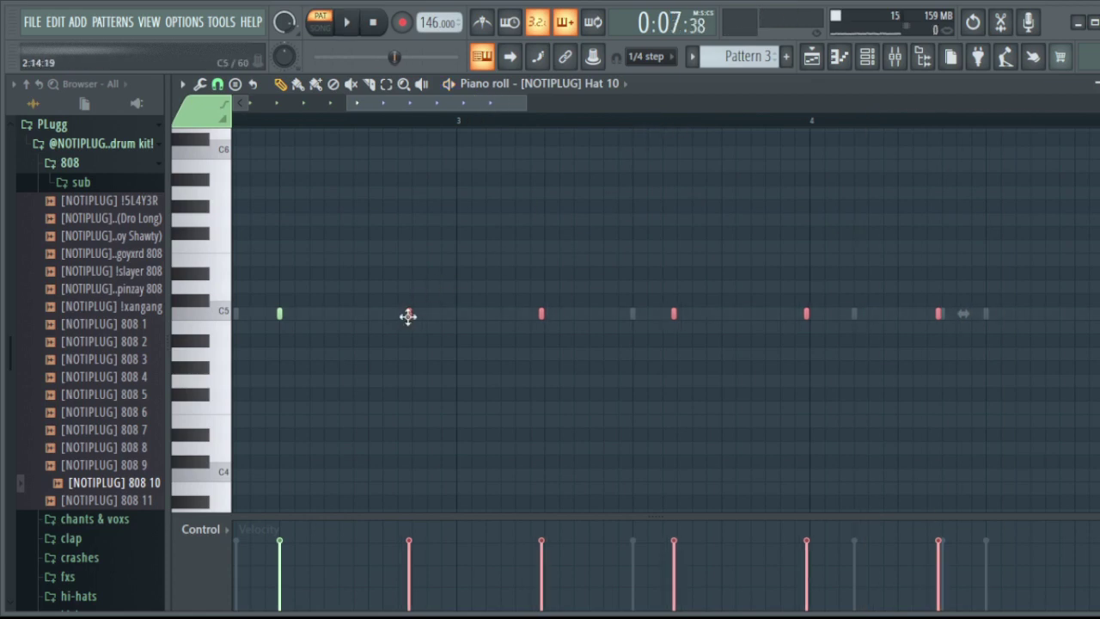
pyautogui.moveTo(409, 316); pyautogui.dragTo(412, 316)
pyautogui.press('space')
pyautogui.scroll(-3, 695, 136)
pyautogui.click(786, 388)
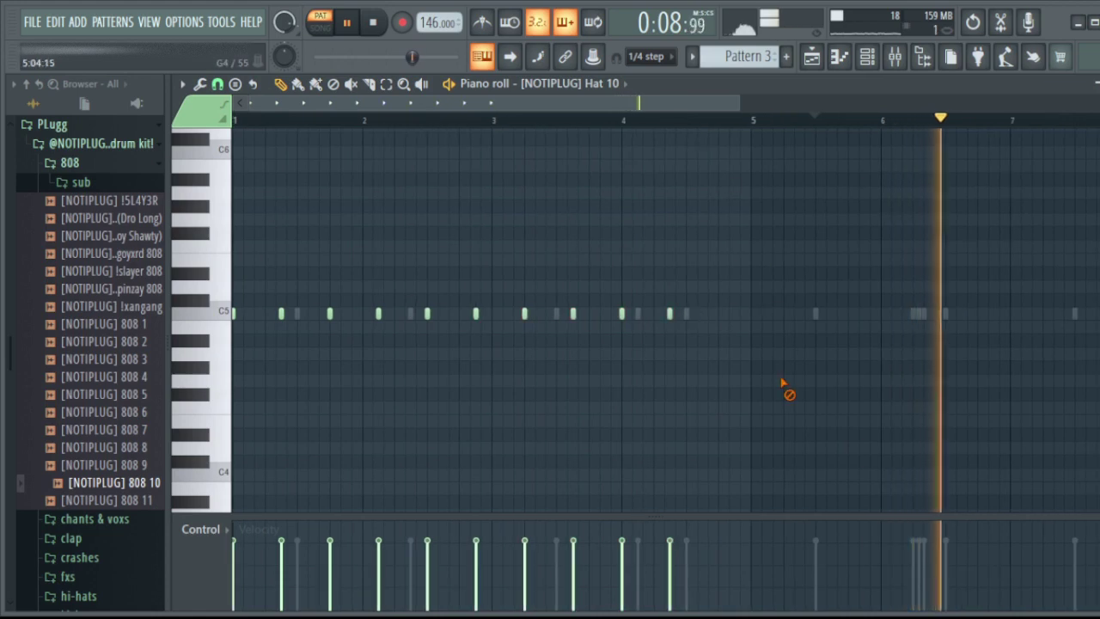
pyautogui.click(717, 314)
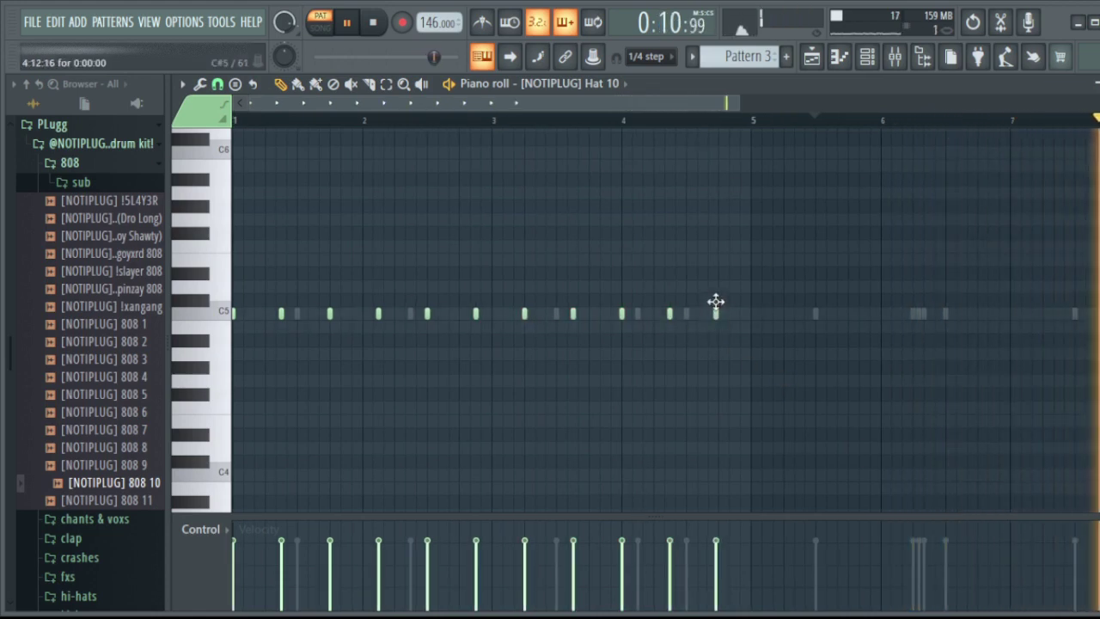
pyautogui.moveTo(753, 255); pyautogui.dragTo(230, 410)
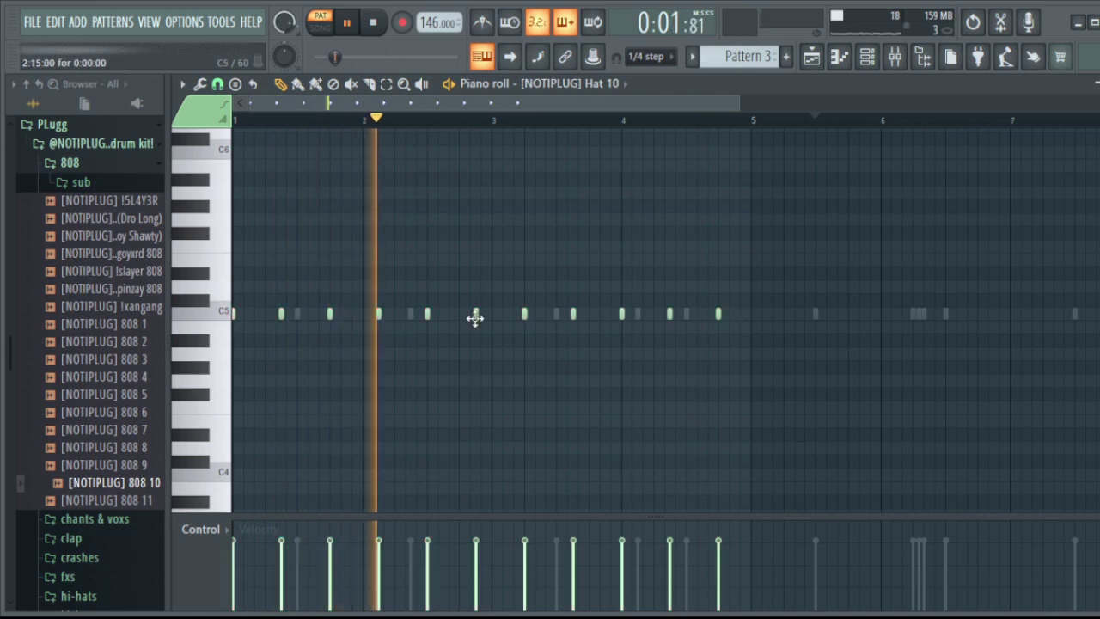
# Add extra Hat 10 hits at step 13 of bar 2 and at the start of bar 3.
pyautogui.moveTo(474, 317); pyautogui.dragTo(457, 317)
pyautogui.click(475, 314)
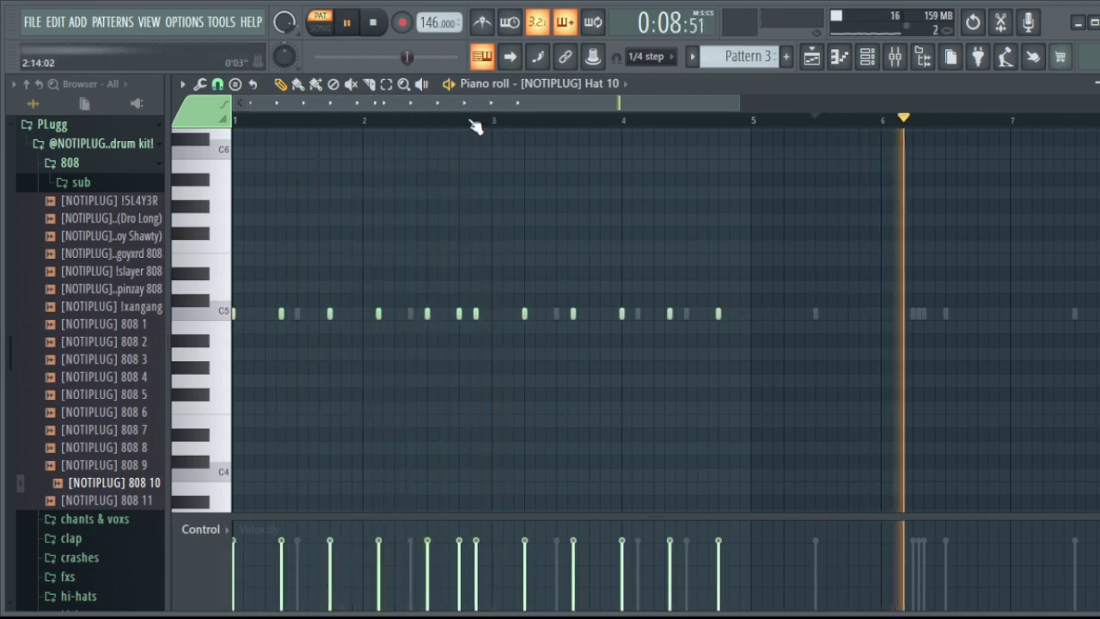
pyautogui.scroll(3, 475, 126)
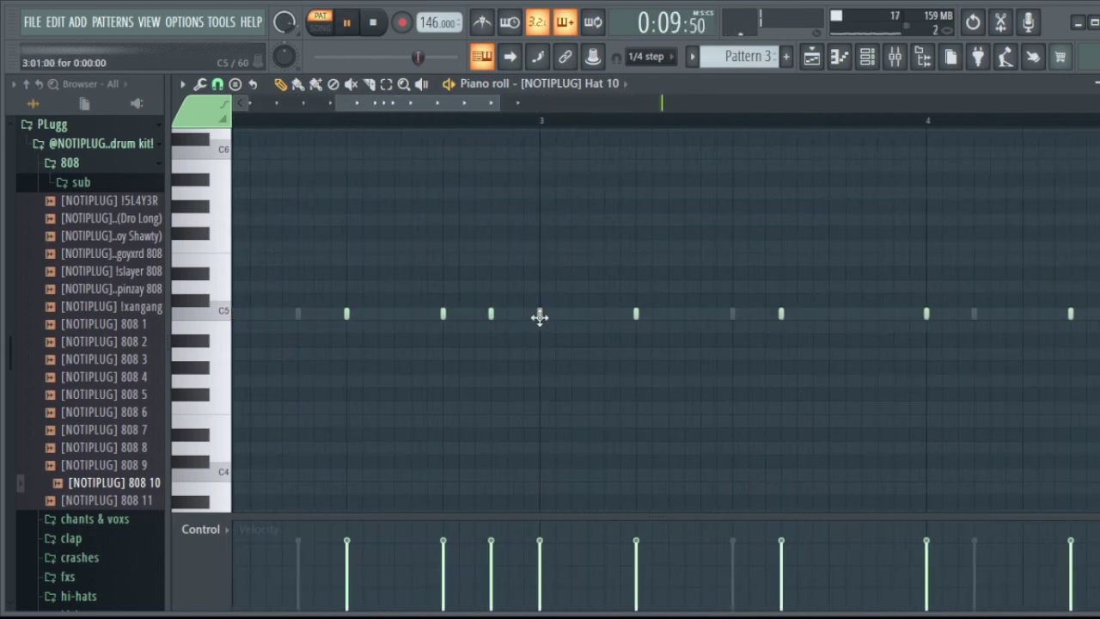
pyautogui.scroll(-3, 608, 187)
# Replace the Hat 10 hits in bars 3 and 4 with a copy of the first two bars, aligned to the start of bar 3.
pyautogui.moveTo(803, 216); pyautogui.dragTo(480, 406)
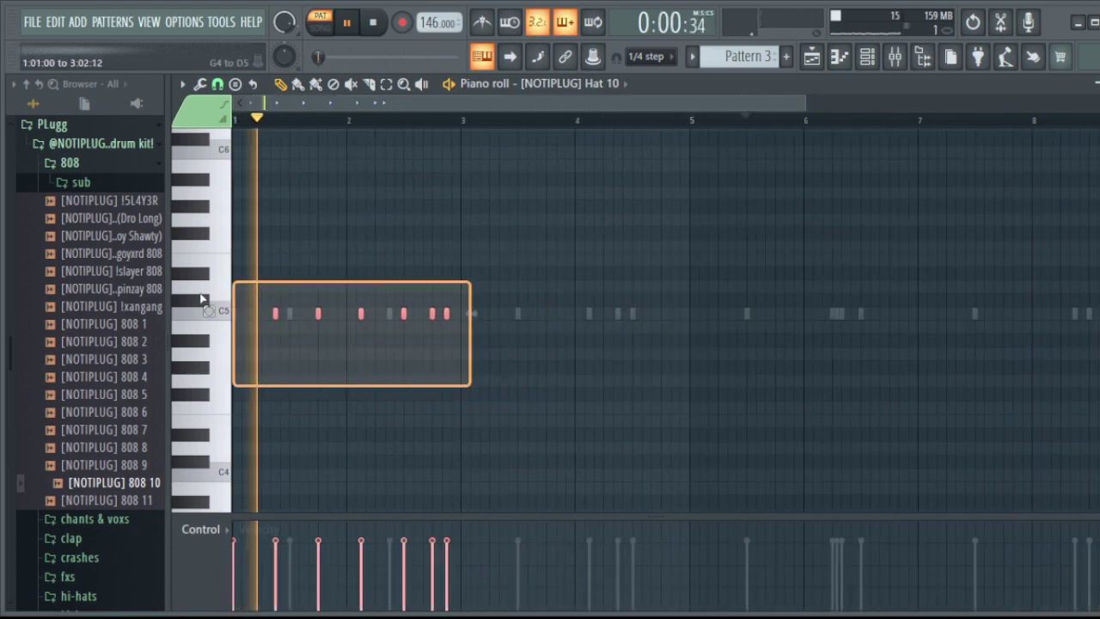
pyautogui.moveTo(490, 325); pyautogui.dragTo(461, 322)
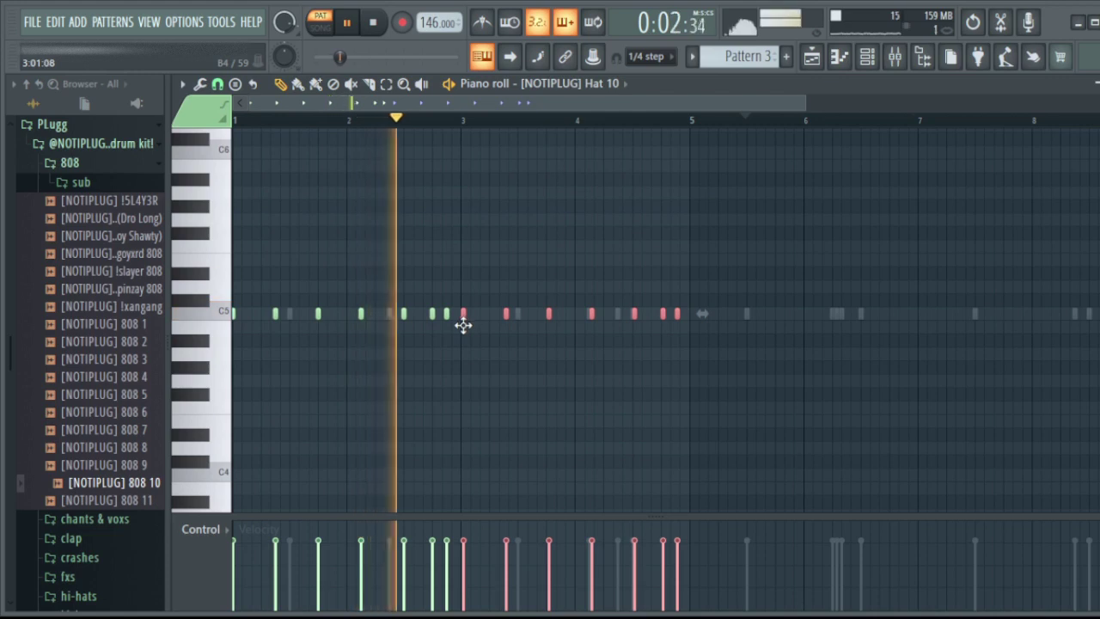
pyautogui.hotkey('ctrl', 'a')
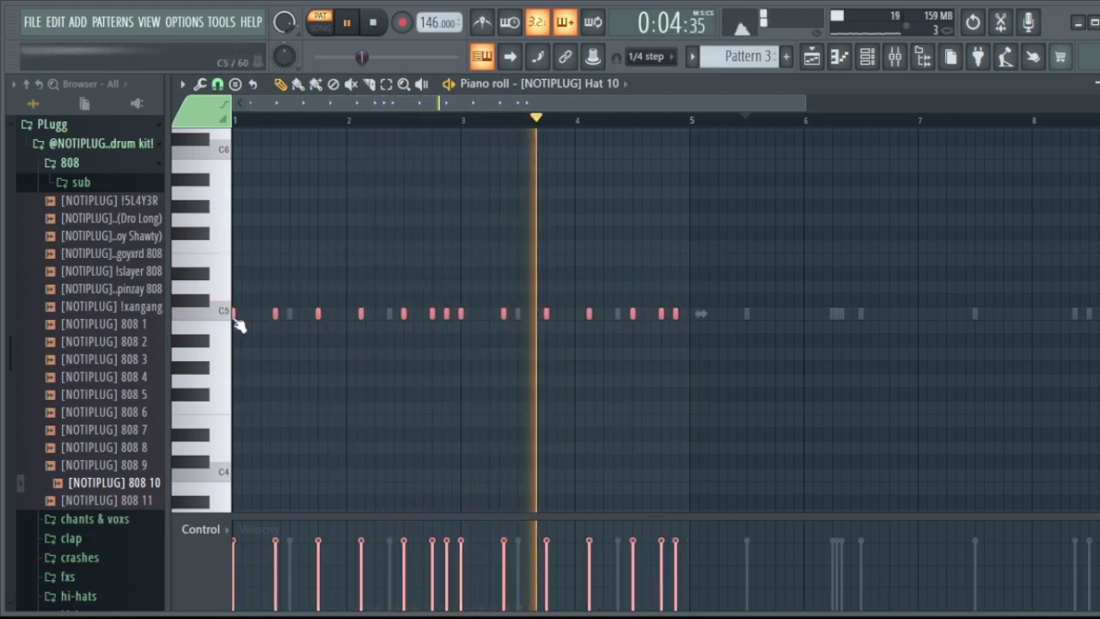
# Copy the four-bar Hat 10 pattern so that the duplicate starts at bar 5 and fills bars 5 to 8.
pyautogui.moveTo(234, 313); pyautogui.dragTo(690, 316)
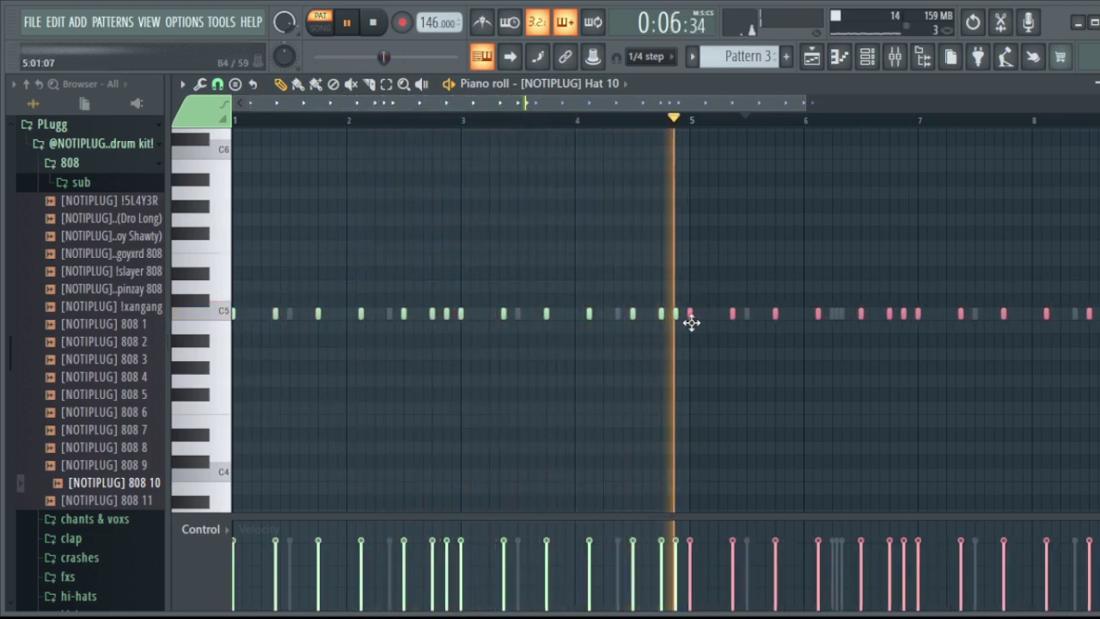
pyautogui.scroll(-1, 724, 129)
pyautogui.scroll(-1, 722, 133)
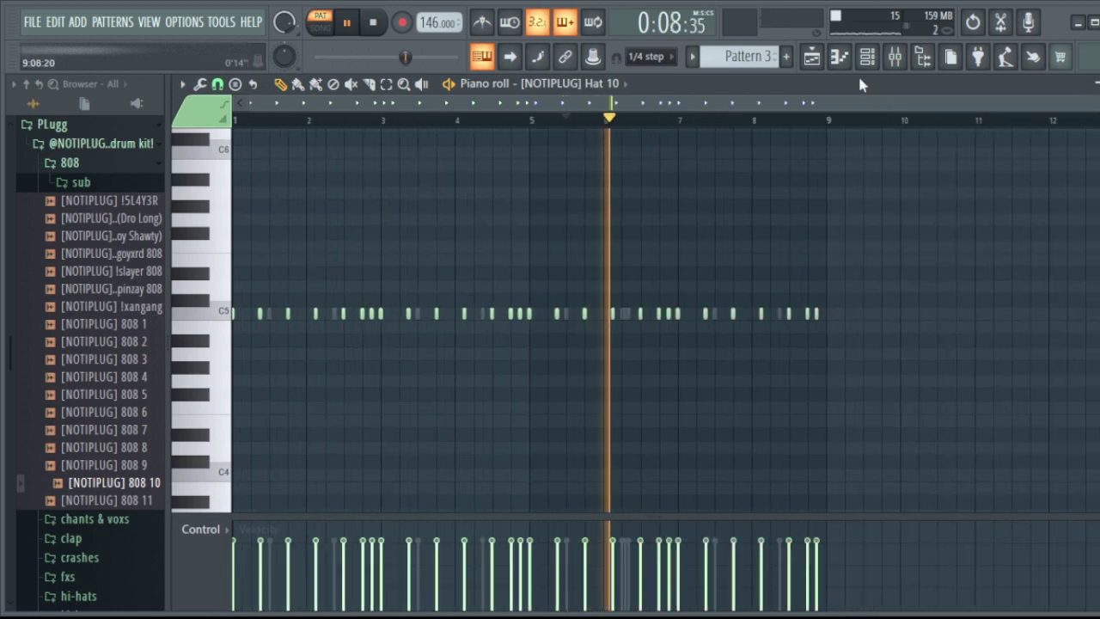
# Add a Hat 1 hit at step 5 of bar 2 in the channel rack during playback.
pyautogui.click(868, 57)
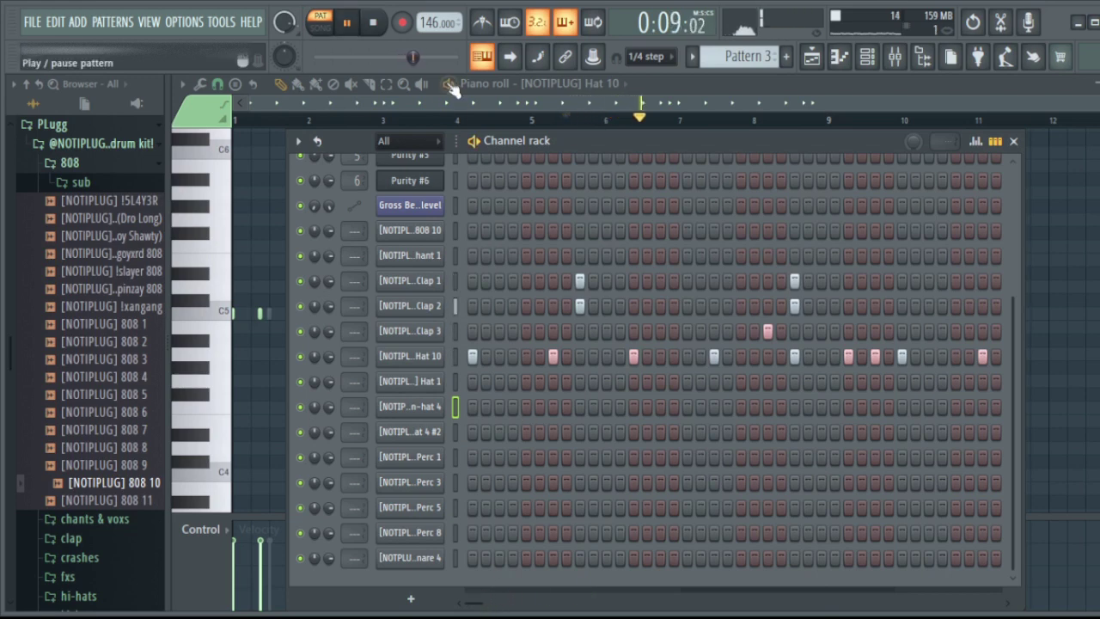
pyautogui.press('space')
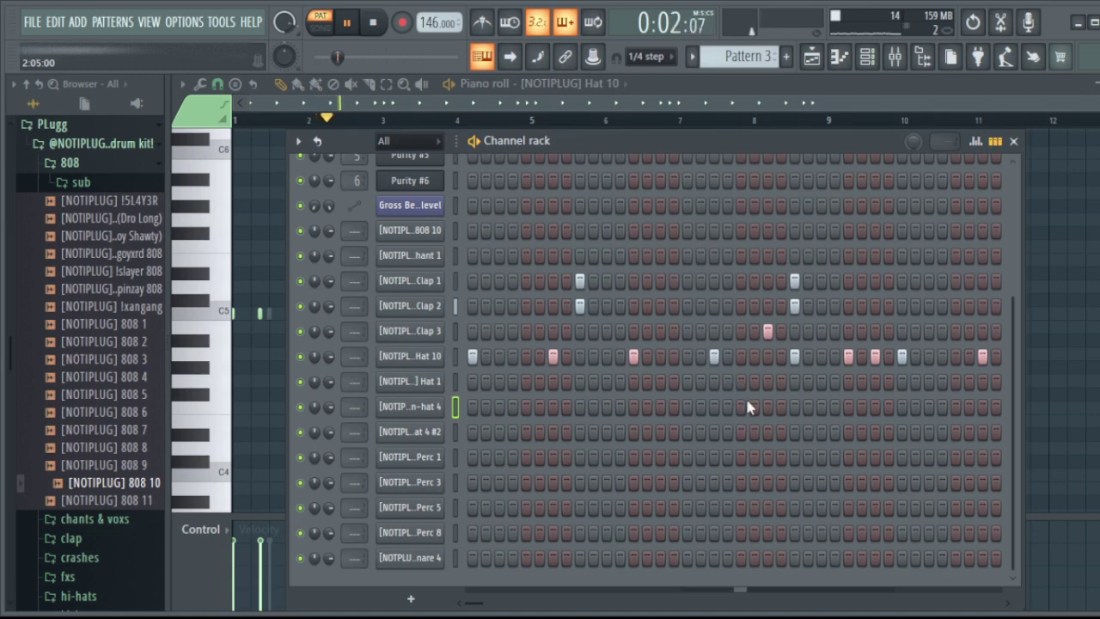
pyautogui.press('space')
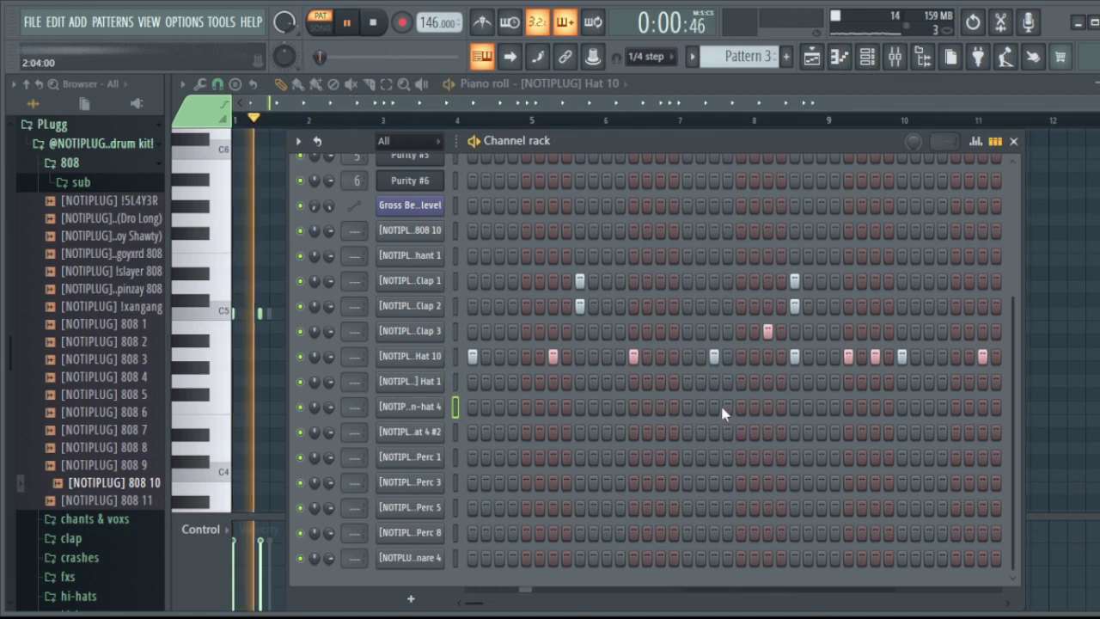
pyautogui.click(739, 382)
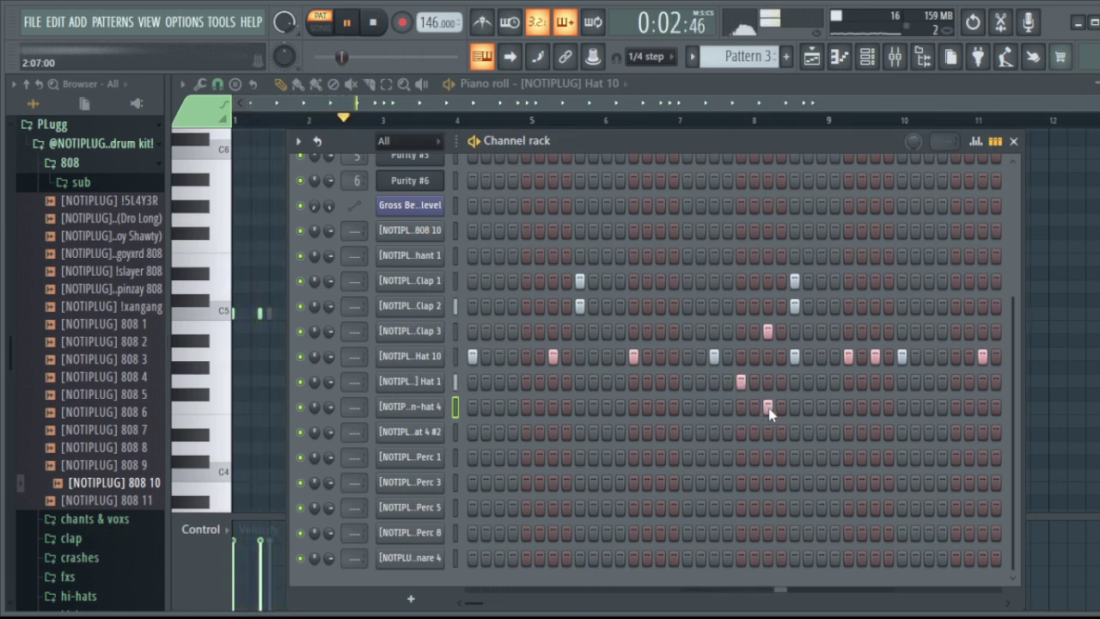
# Try an open-hat 4 hit at step 7 and an open-hat 4 #2 hit at step 9 of bar 2.
pyautogui.click(768, 408)
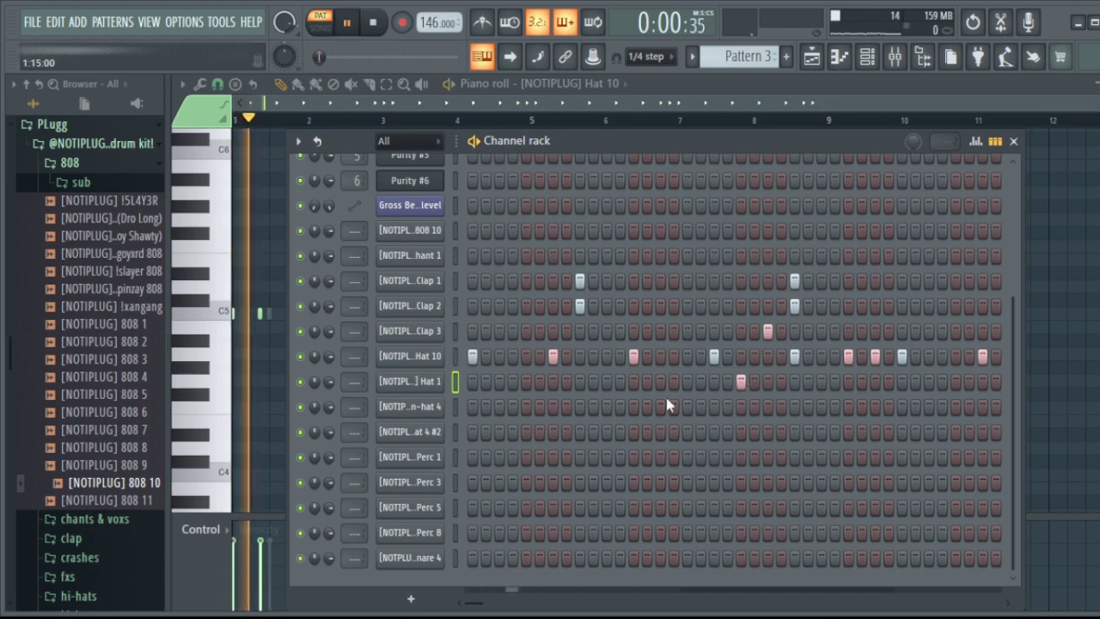
pyautogui.click(794, 432)
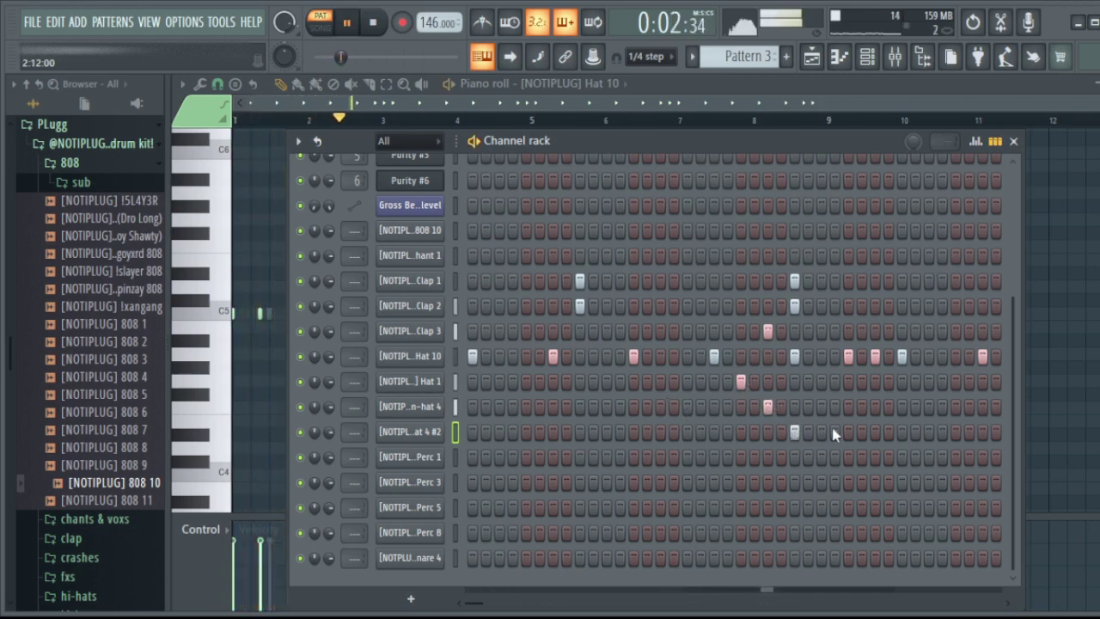
pyautogui.click(795, 432)
pyautogui.press('space')
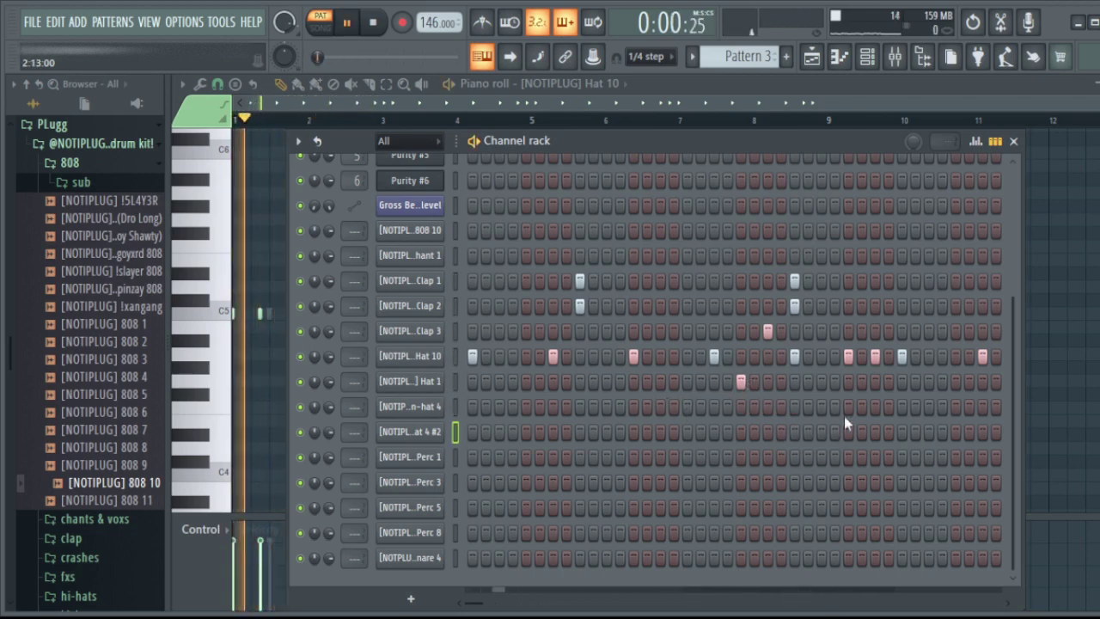
# Add open-hat 4 at step 11 and open-hat 4 #2 at step 13 in bars 2 and 6, and play the pattern.
pyautogui.click(848, 431)
pyautogui.click(822, 407)
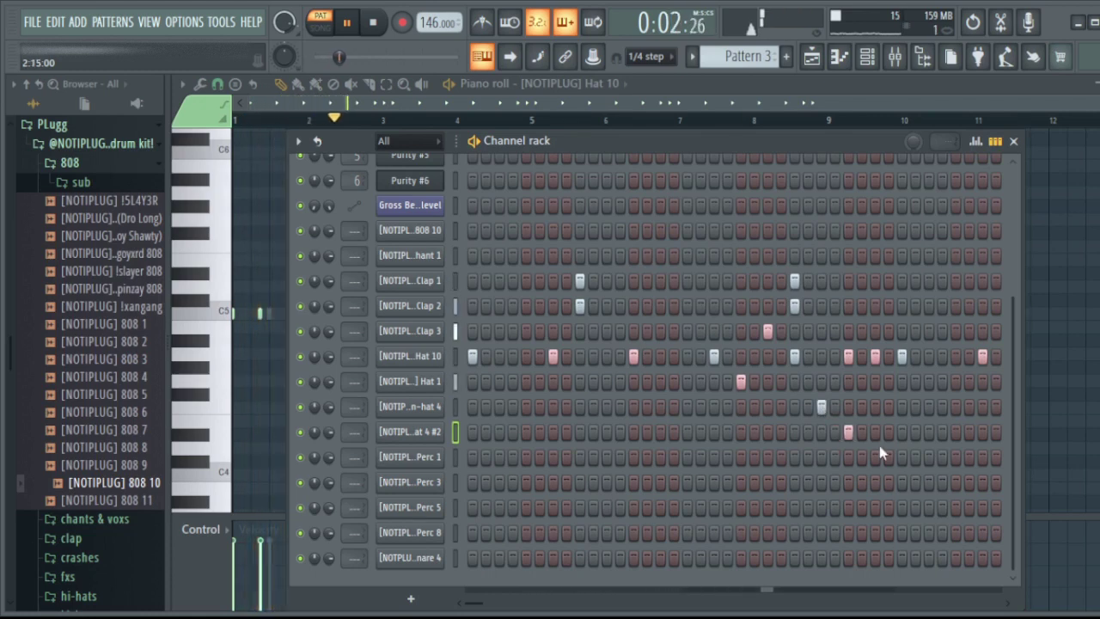
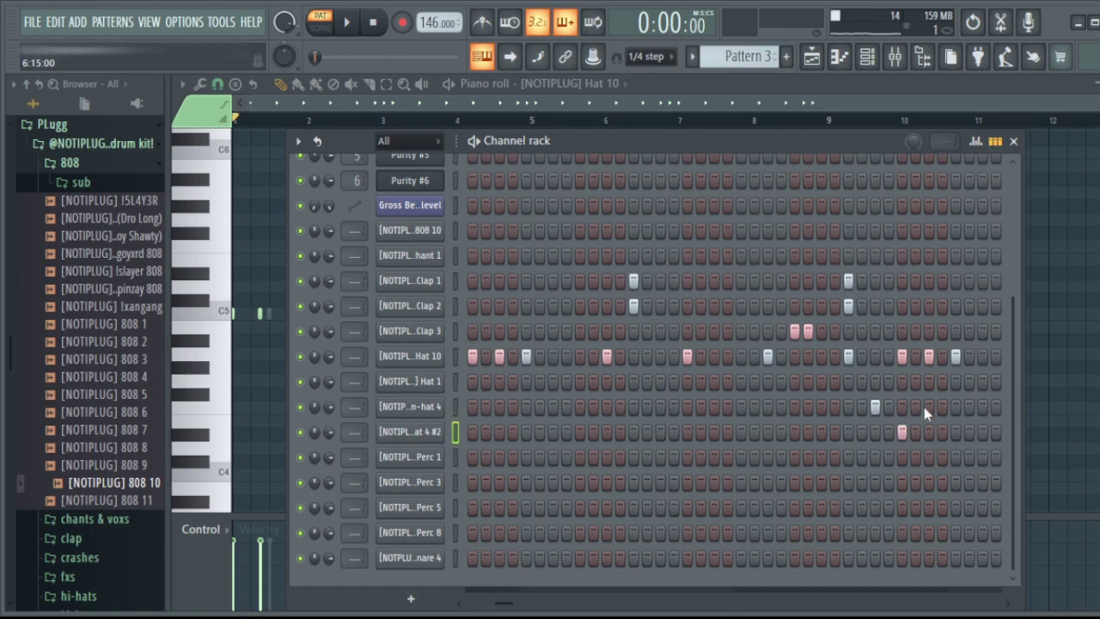
pyautogui.press('space')
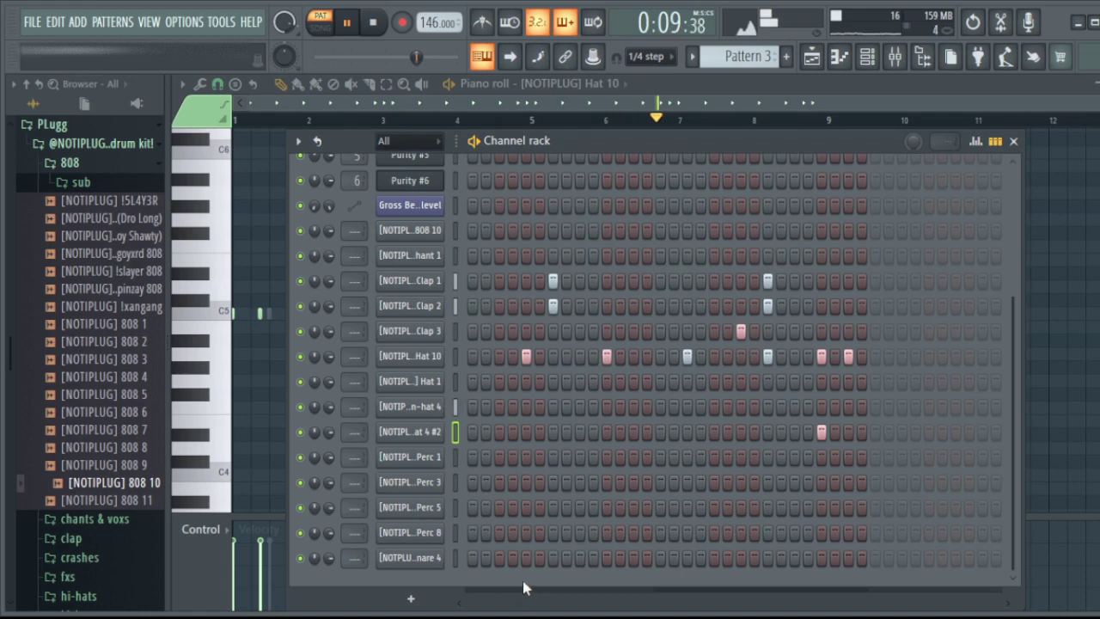
pyautogui.hotkey('alt', 'g')
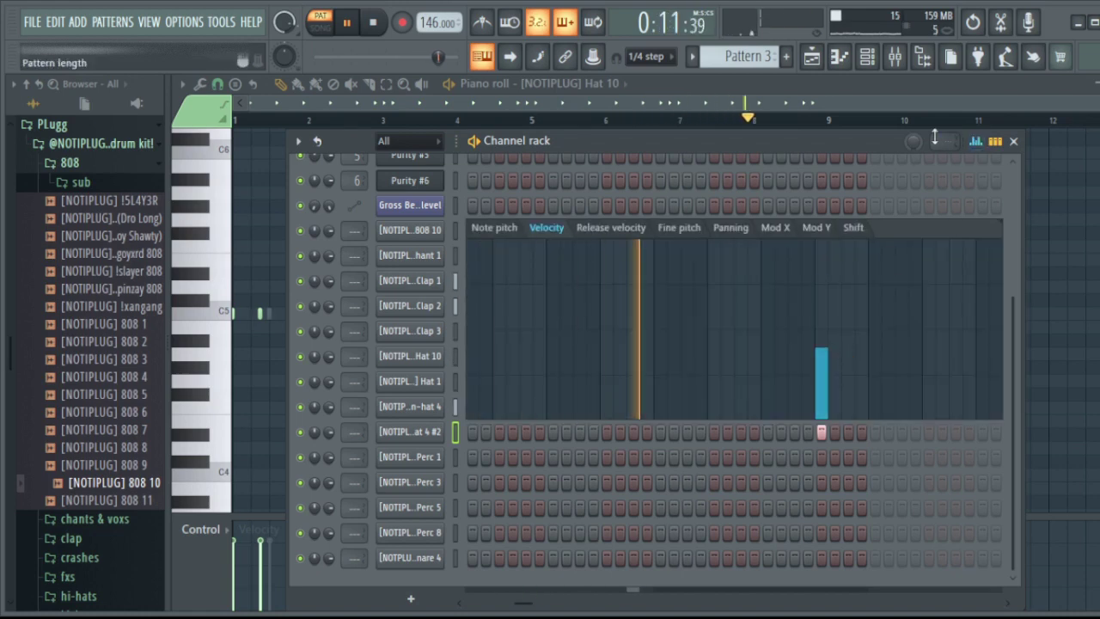
pyautogui.click(976, 140)
pyautogui.press('space')
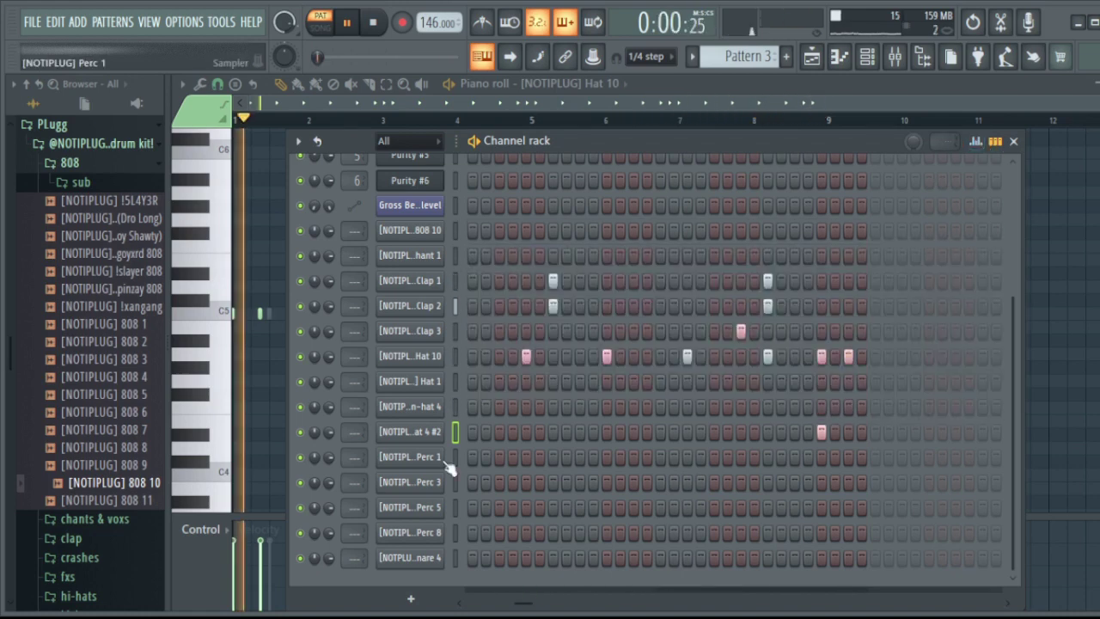
# Try Snare 4 hits at steps 13 and 15 of bar 8 and audition them.
pyautogui.click(451, 464)
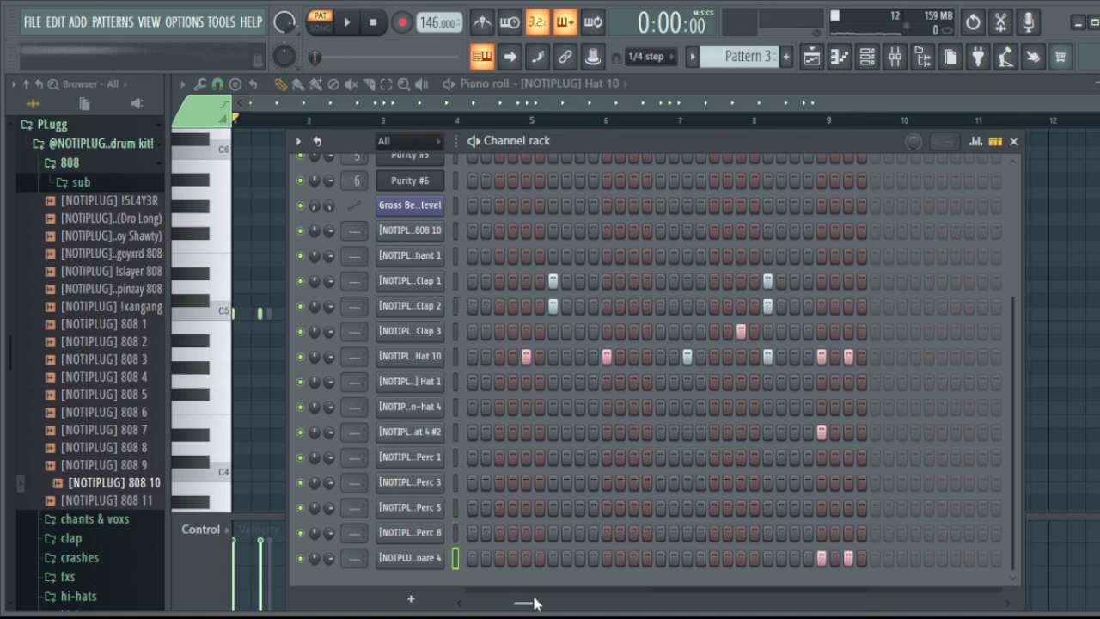
pyautogui.hscroll(2, 524, 604)
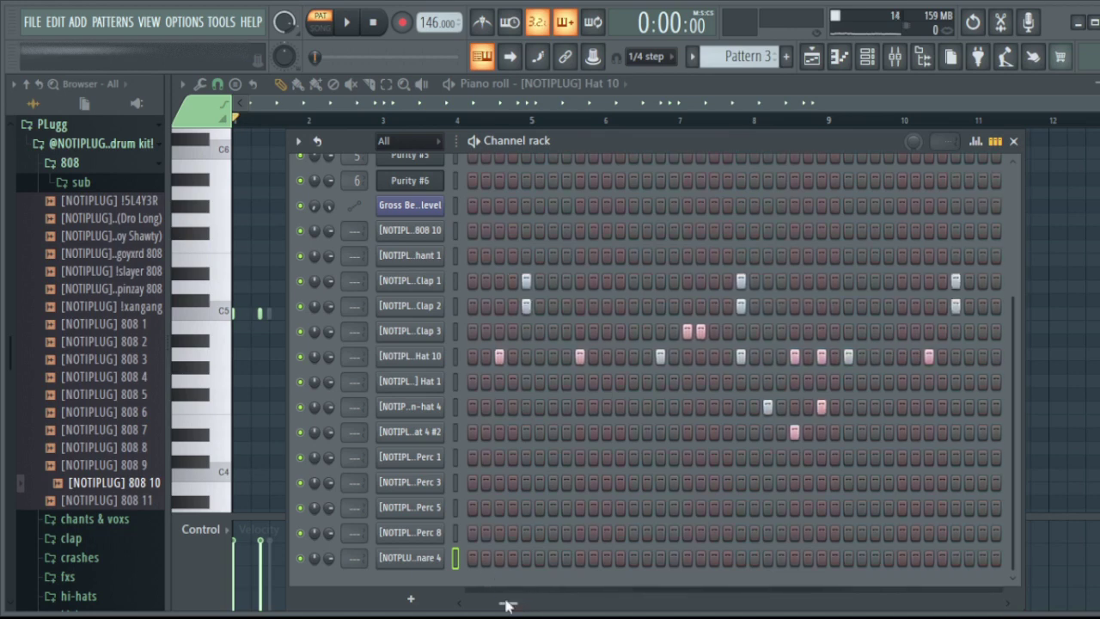
pyautogui.hscroll(5, 514, 604)
pyautogui.click(869, 57)
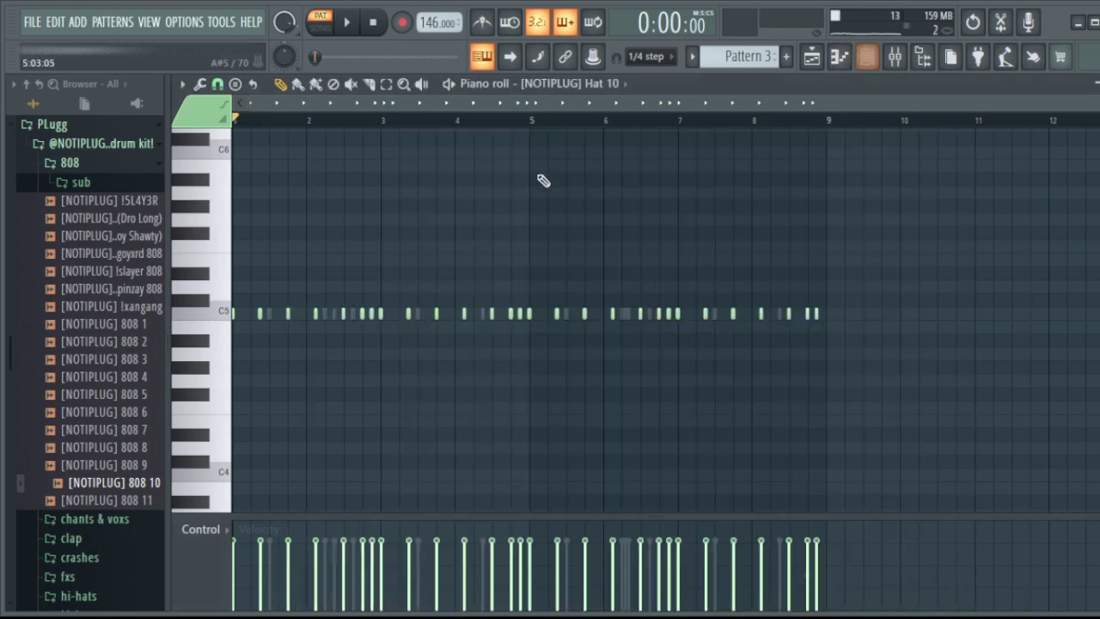
pyautogui.press('space')
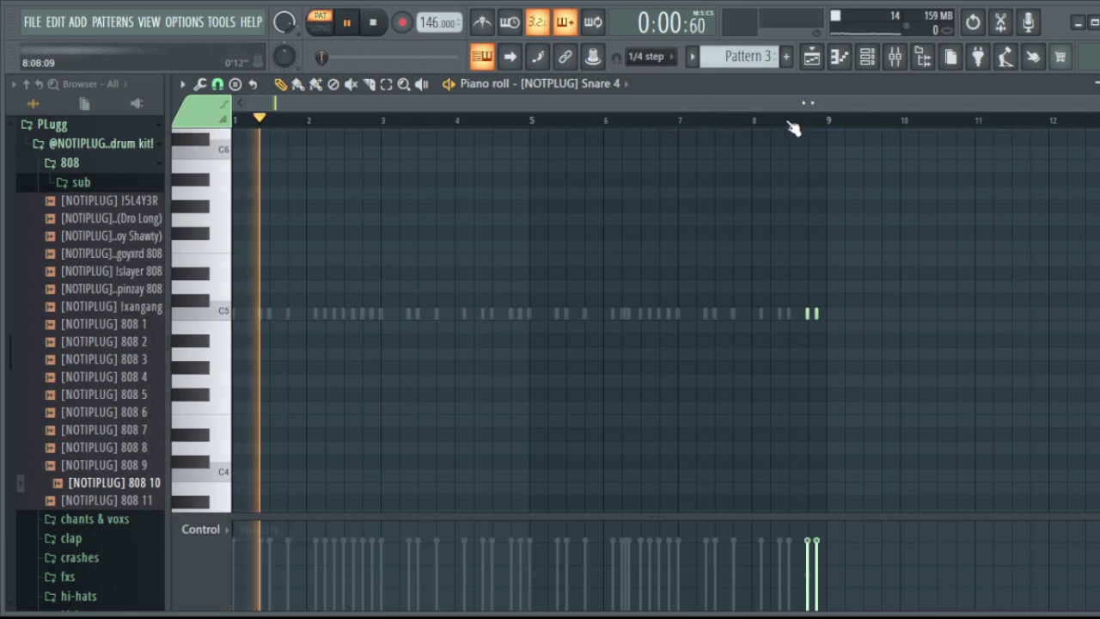
pyautogui.scroll(3, 791, 122)
pyautogui.press('space')
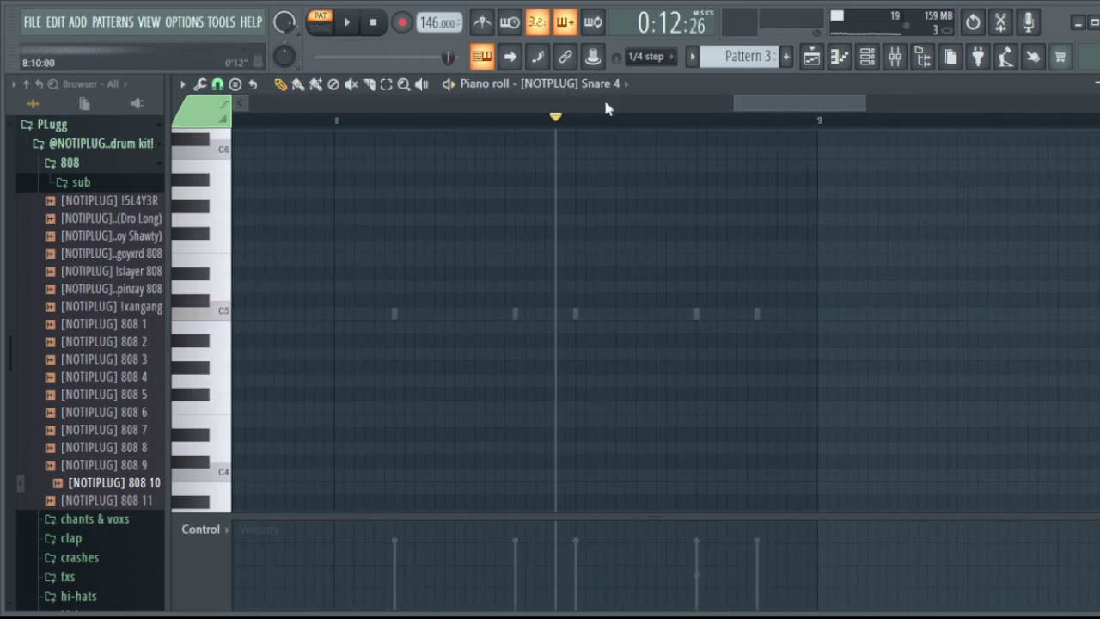
# Place Perc 8 hits at steps 13 and 15 of bar 8 on C5, lengthening the first to one step.
pyautogui.doubleClick(697, 314)
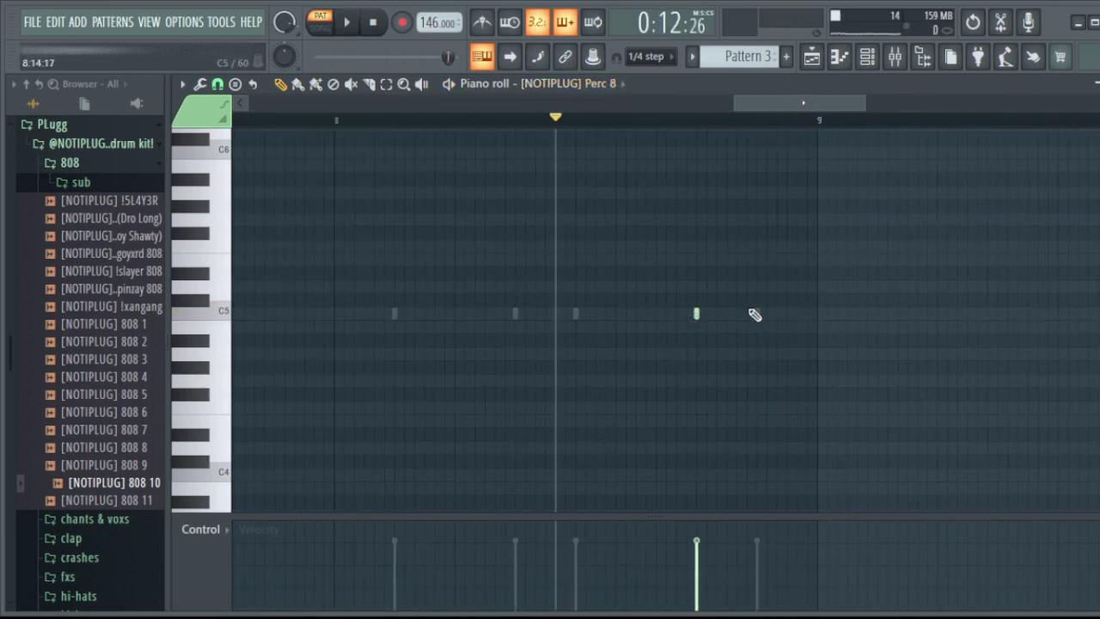
pyautogui.click(753, 314)
pyautogui.press('space')
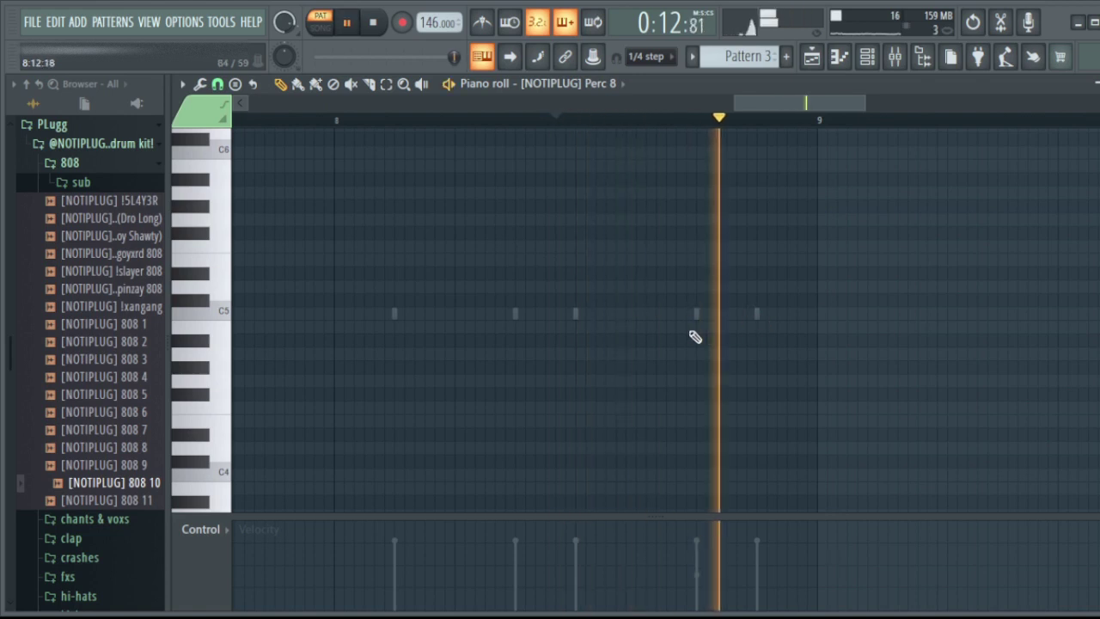
pyautogui.press('space')
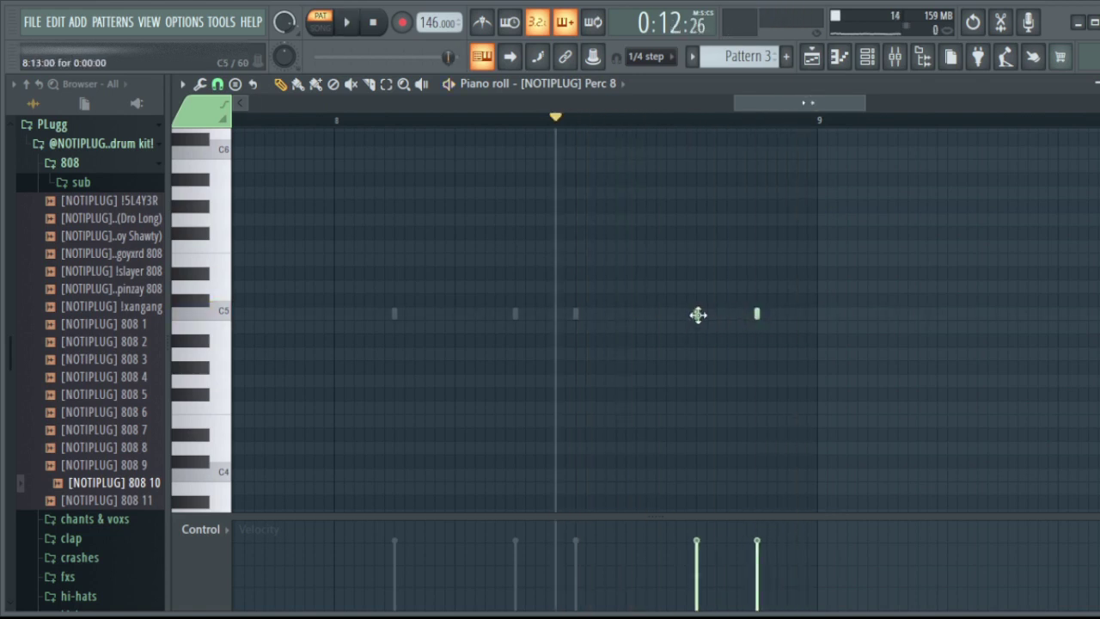
pyautogui.press('space')
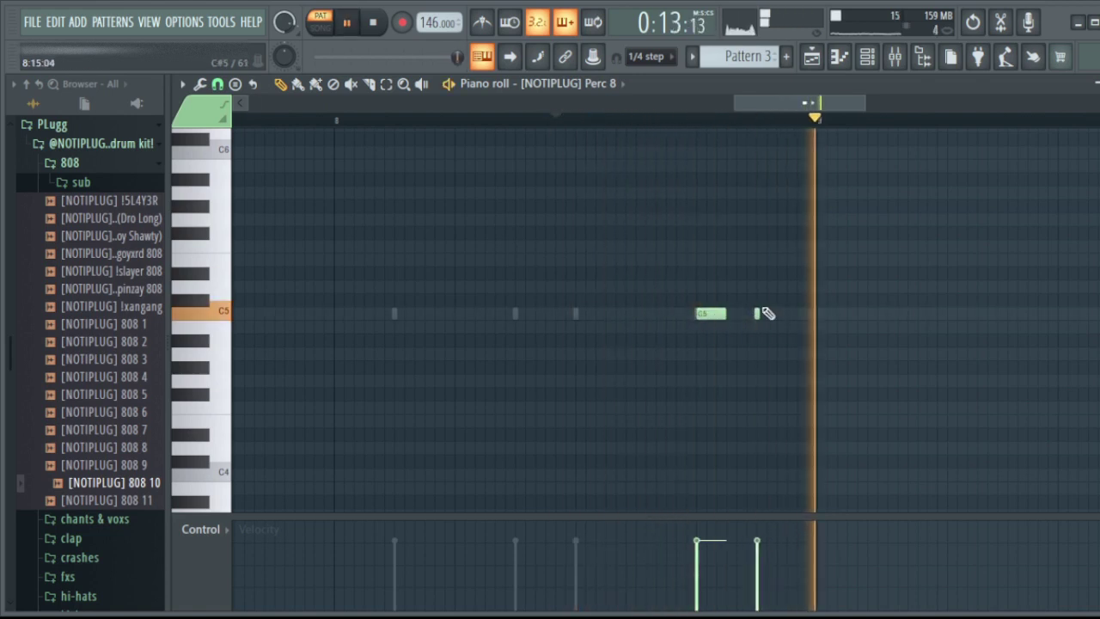
# Check the sampler settings of the Perc 8 channel during playback and close them.
pyautogui.scroll(-2, 716, 130)
pyautogui.scroll(-1, 716, 130)
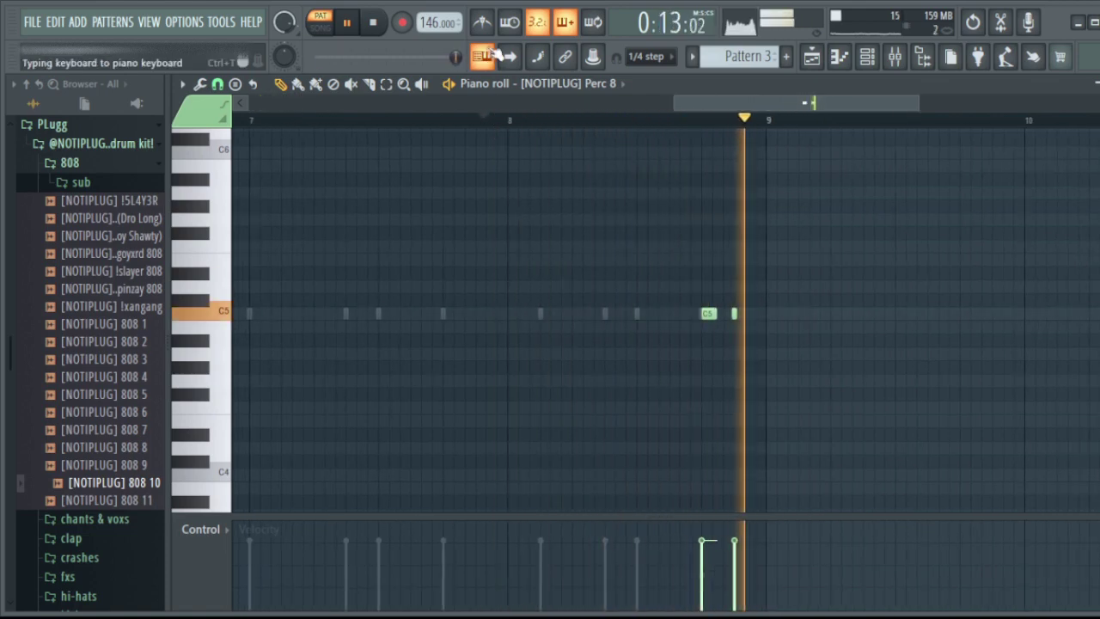
pyautogui.scroll(-3, 539, 129)
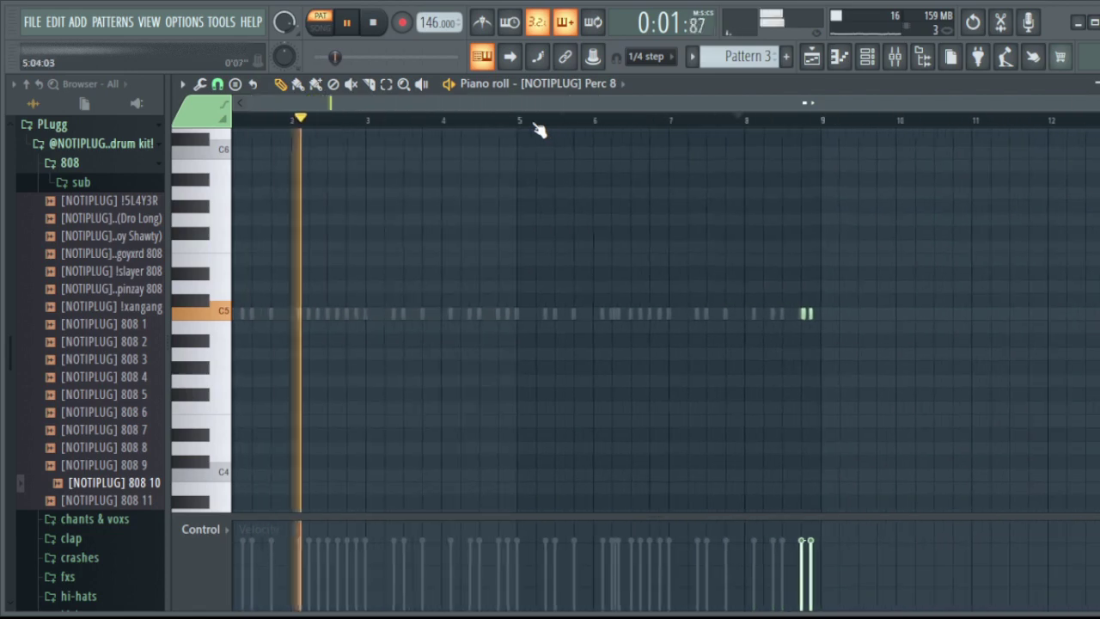
pyautogui.click(840, 58)
pyautogui.click(410, 532)
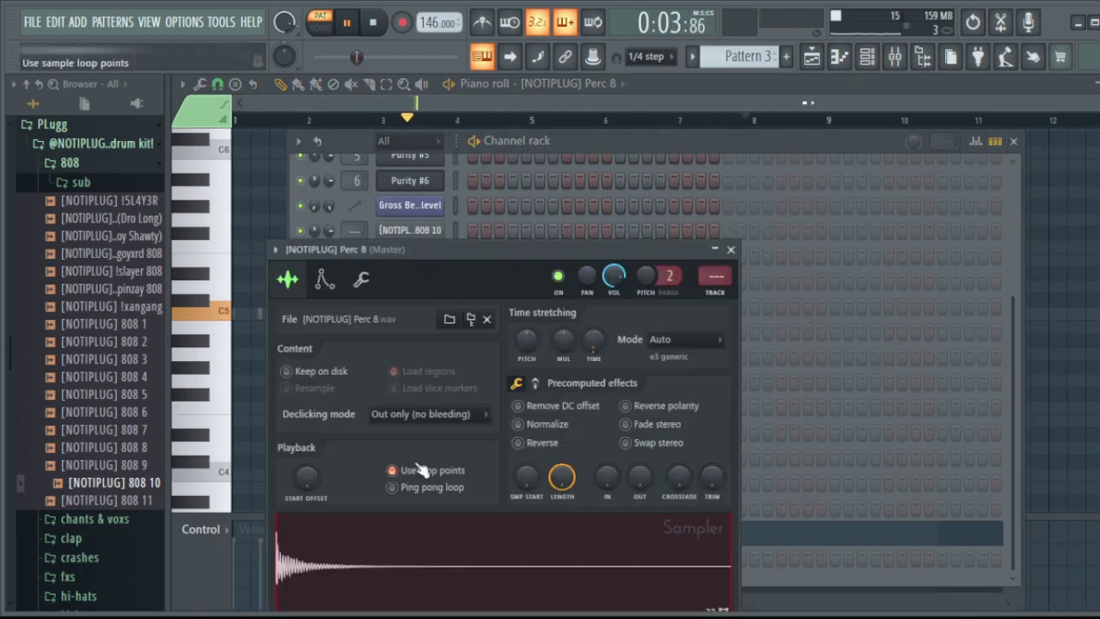
pyautogui.click(730, 250)
pyautogui.press('Escape')
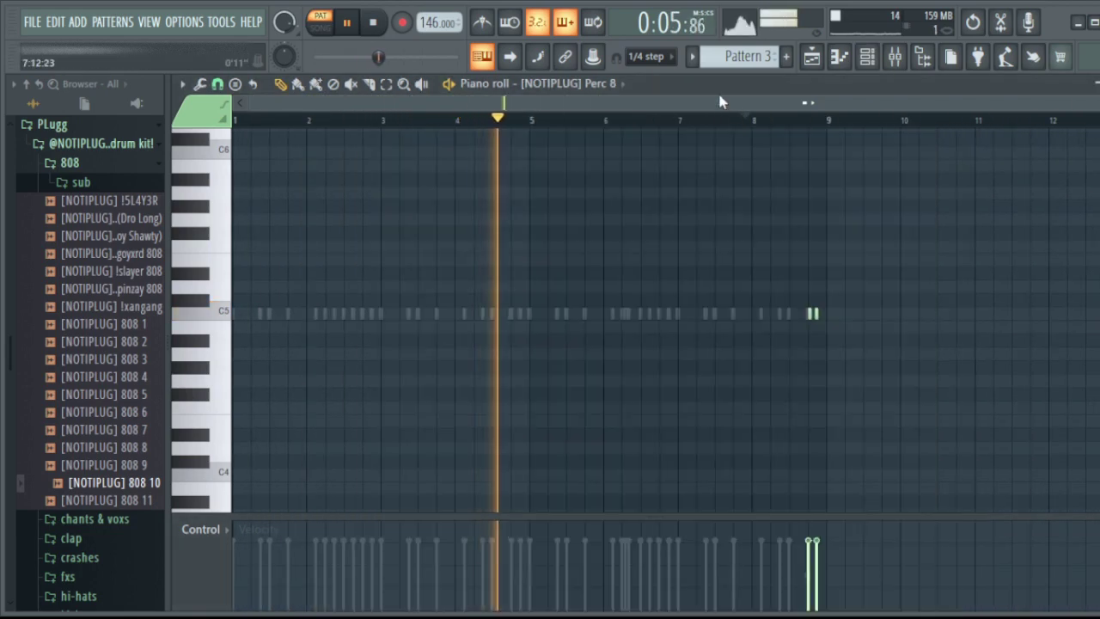
# Move both Perc 8 hits two steps earlier, to steps 11 and 13 of bar 8, and audition the ending.
pyautogui.scroll(4, 492, 135)
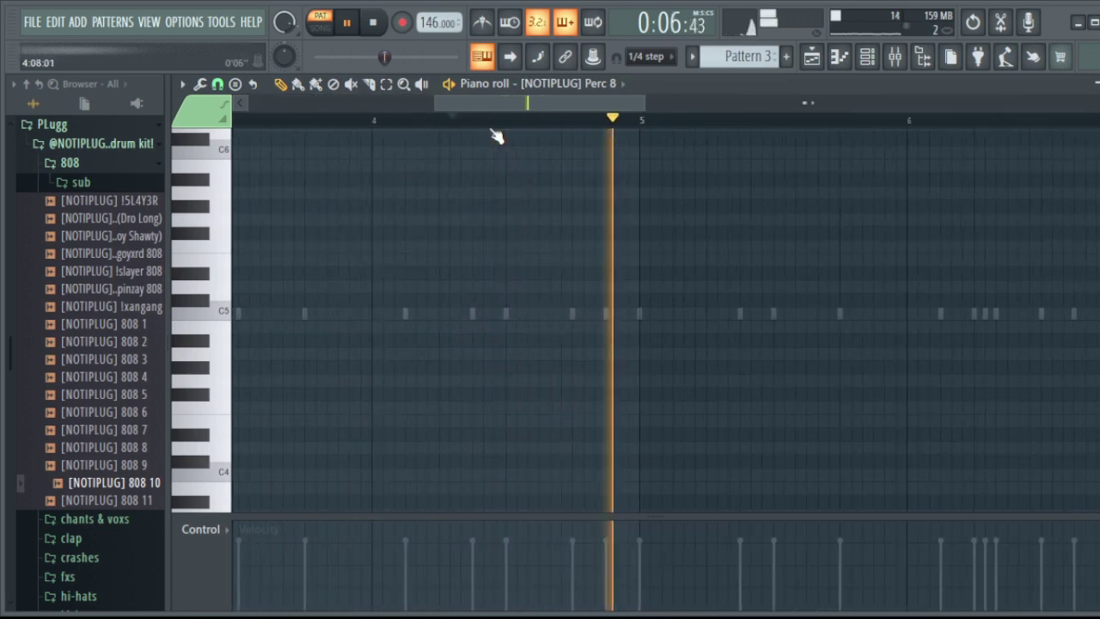
pyautogui.moveTo(580, 110); pyautogui.dragTo(798, 141)
pyautogui.click(365, 120)
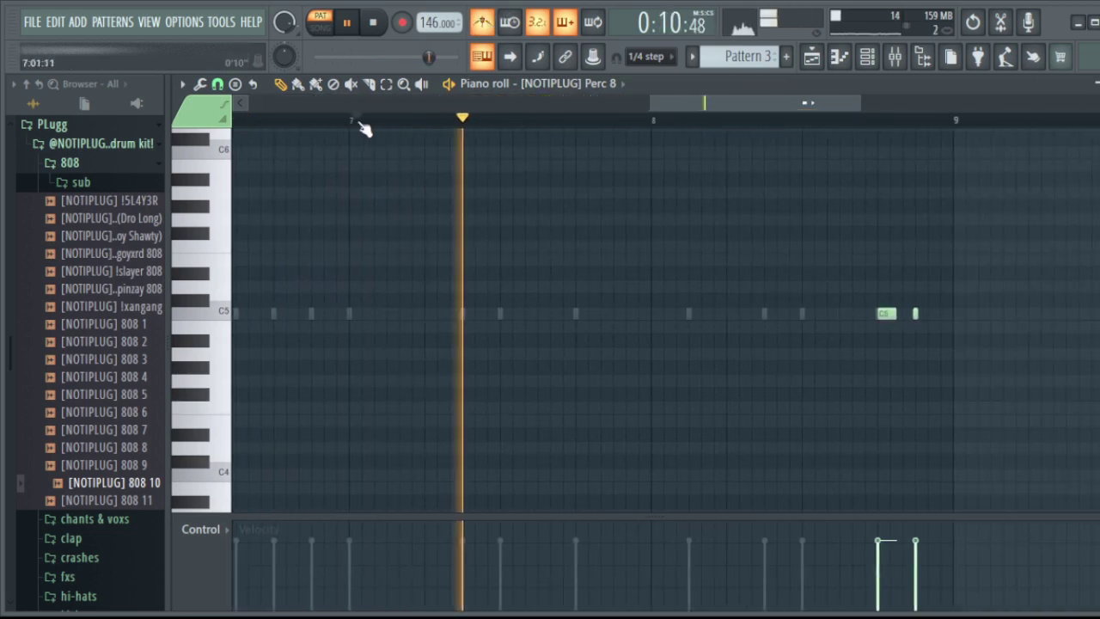
pyautogui.scroll(-2, 799, 120)
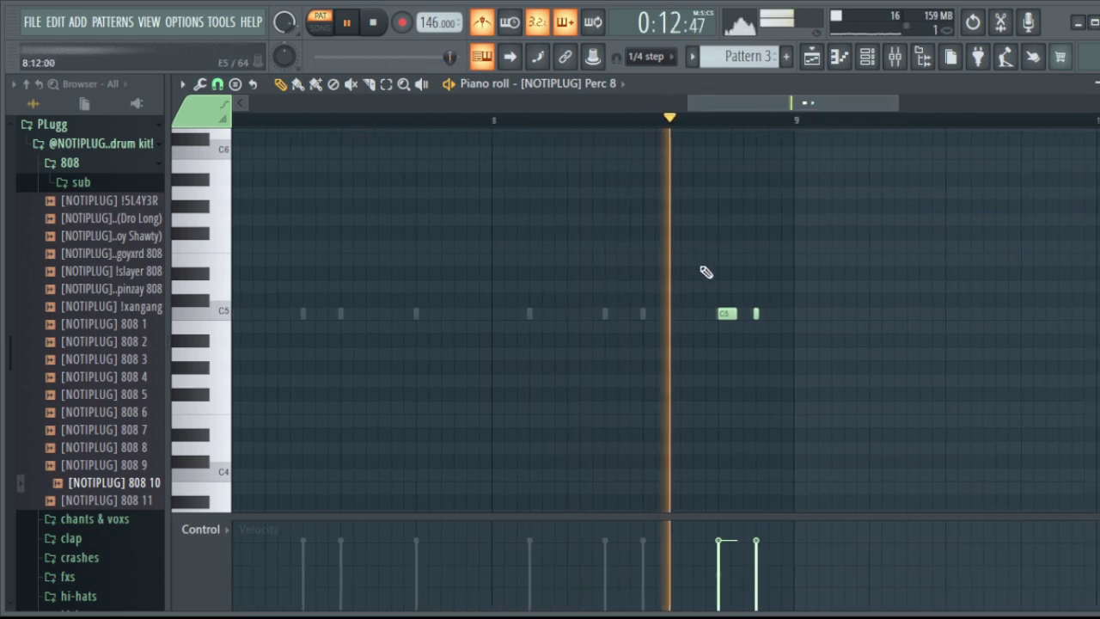
pyautogui.press('space')
pyautogui.moveTo(730, 315); pyautogui.dragTo(693, 314)
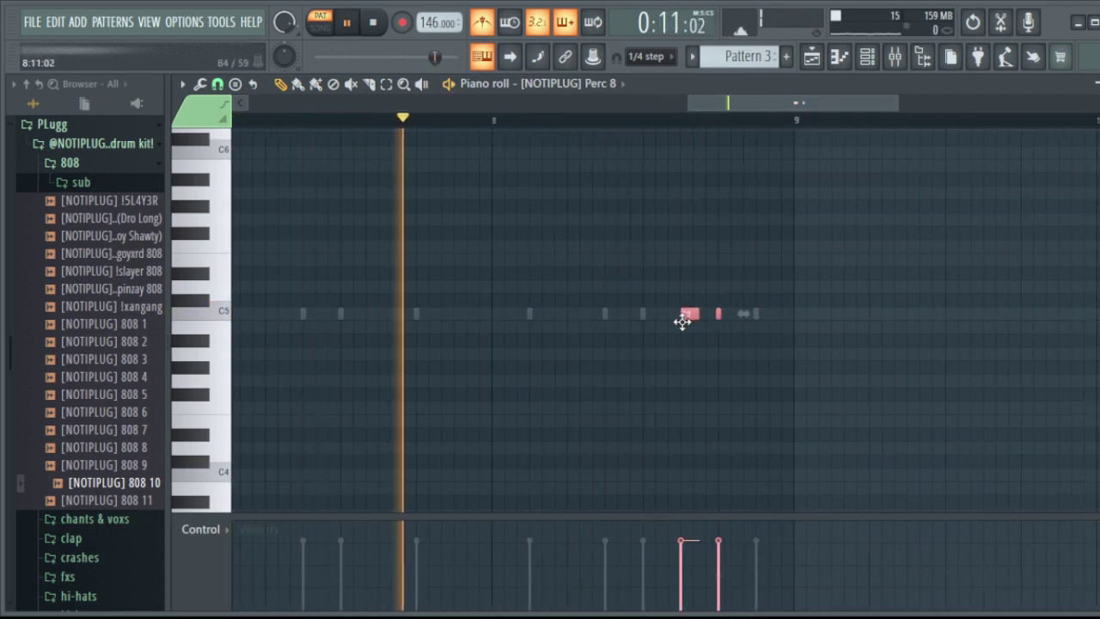
pyautogui.click(716, 322)
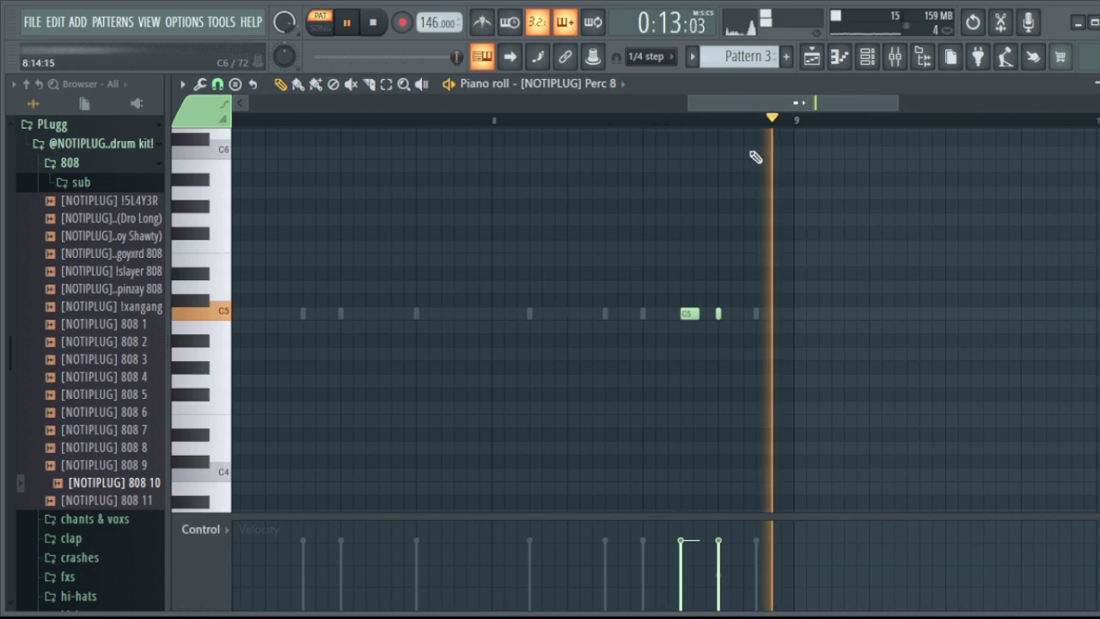
# Pan the first Perc 8 hit in bar 8 to the right and the second about 53% left, and audition bar 8.
pyautogui.scroll(-3, 678, 130)
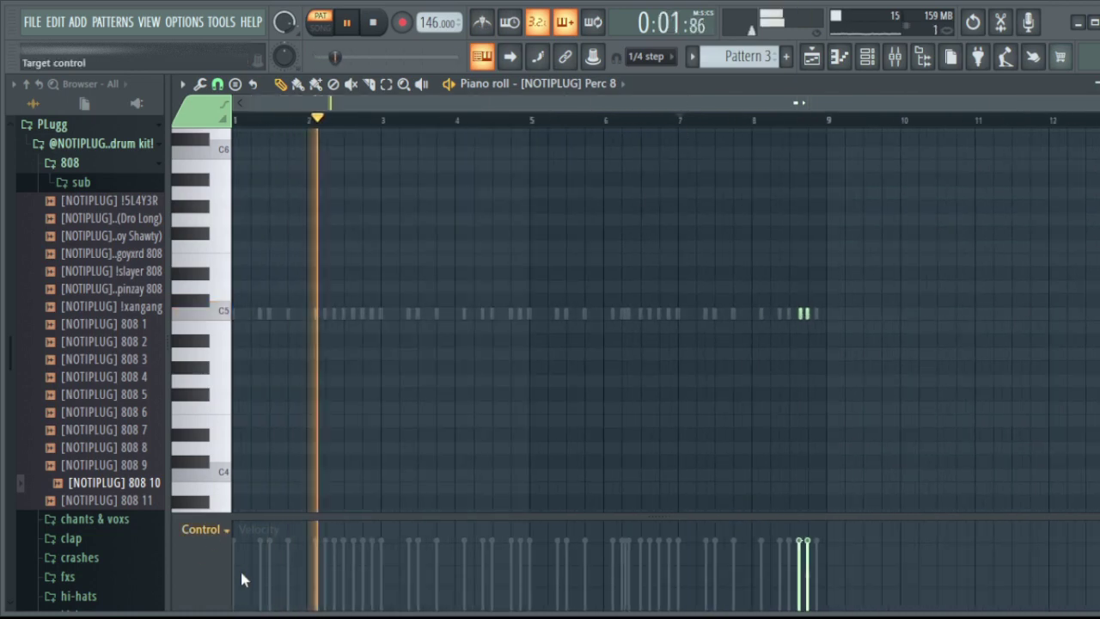
pyautogui.scroll(-1, 238, 548)
pyautogui.moveTo(799, 549); pyautogui.dragTo(810, 590)
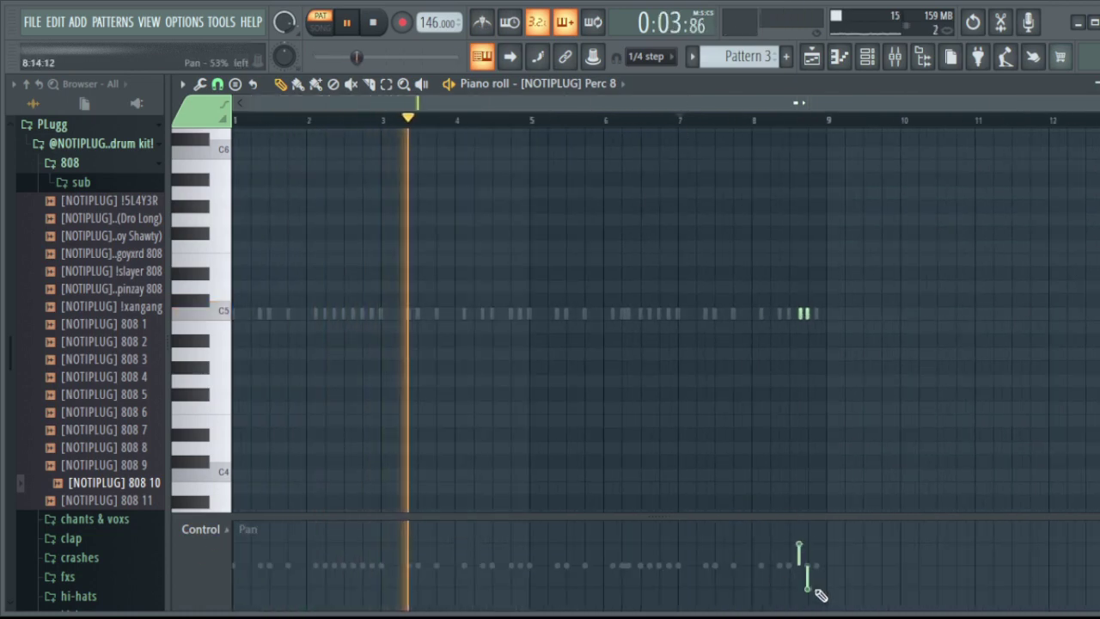
pyautogui.click(796, 123)
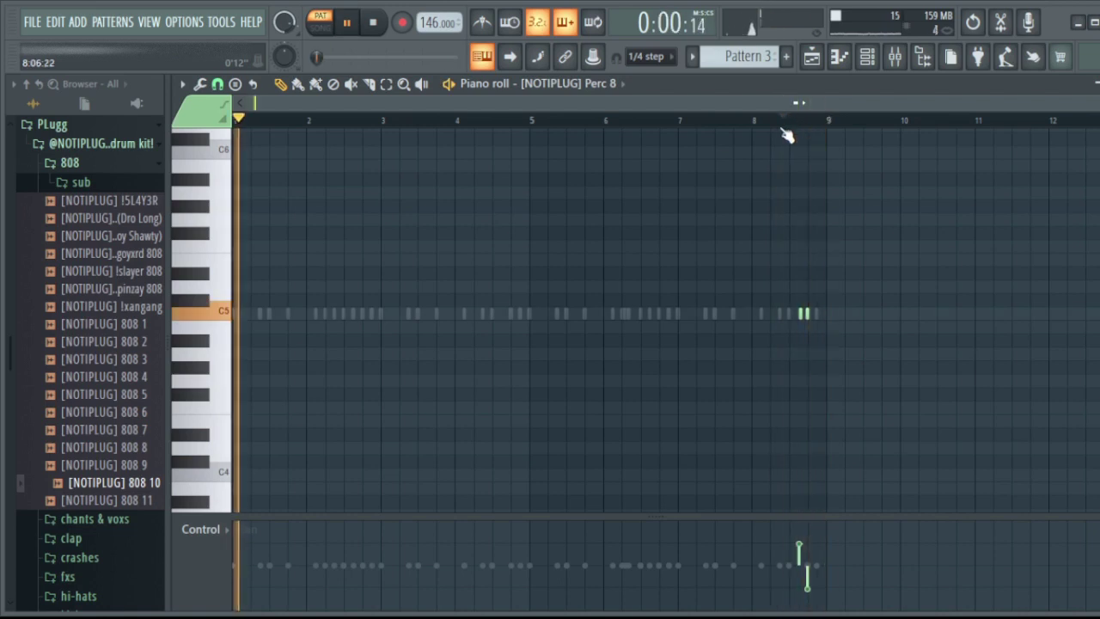
pyautogui.press('space')
pyautogui.press('F6')
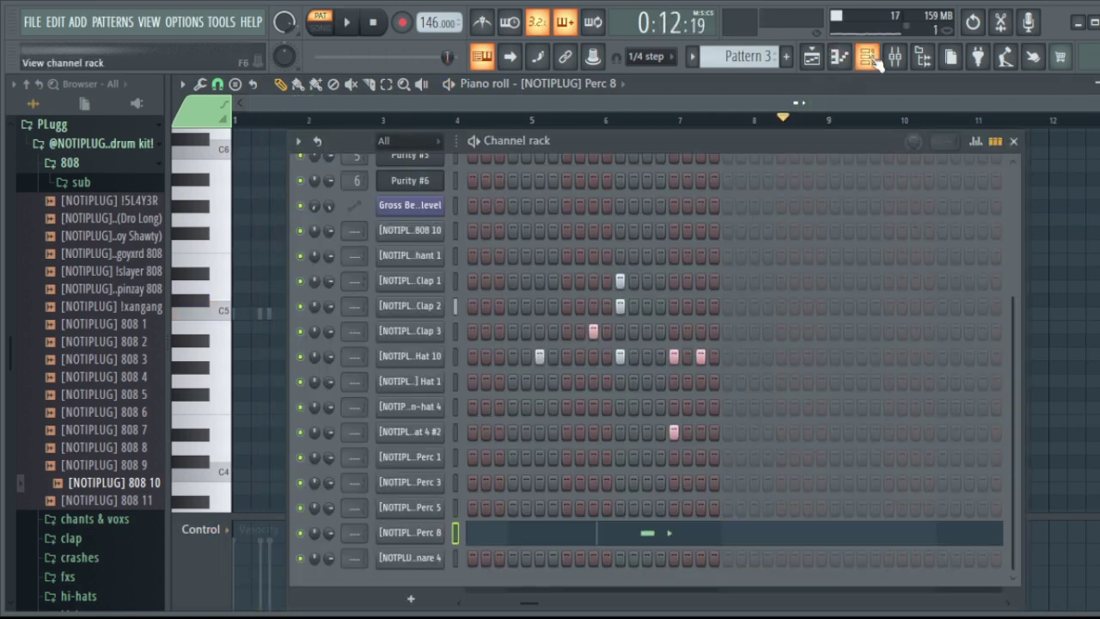
# Add three consecutive Perc 3 hits in bar 8, starting where the Perc 8 notes begin near the pattern's end.
pyautogui.moveTo(493, 595); pyautogui.dragTo(446, 605)
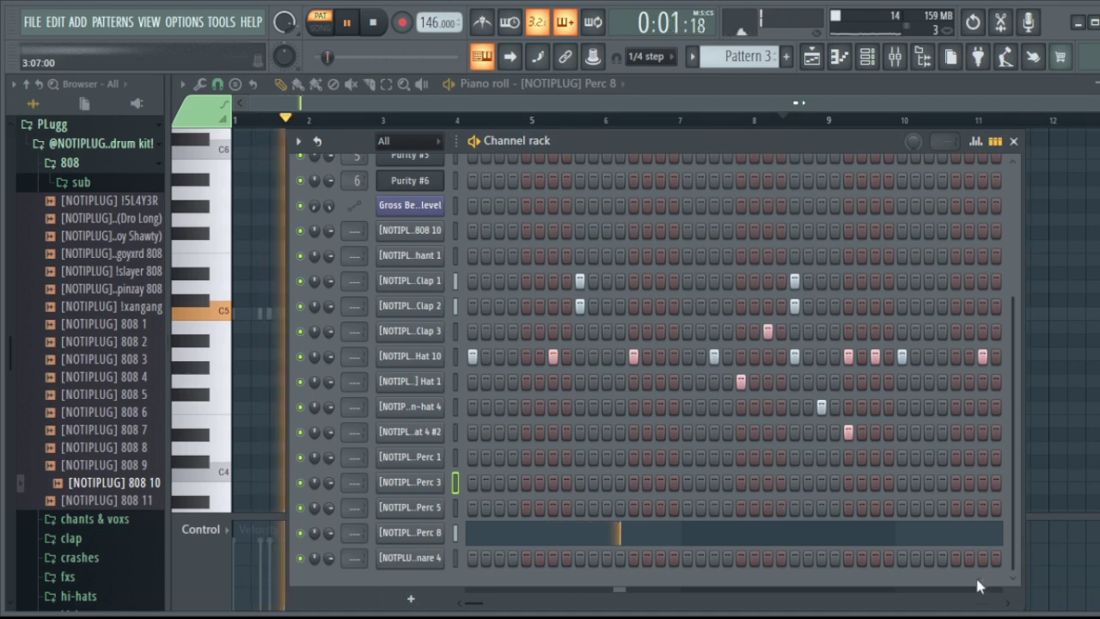
pyautogui.hscroll(4, 1010, 609)
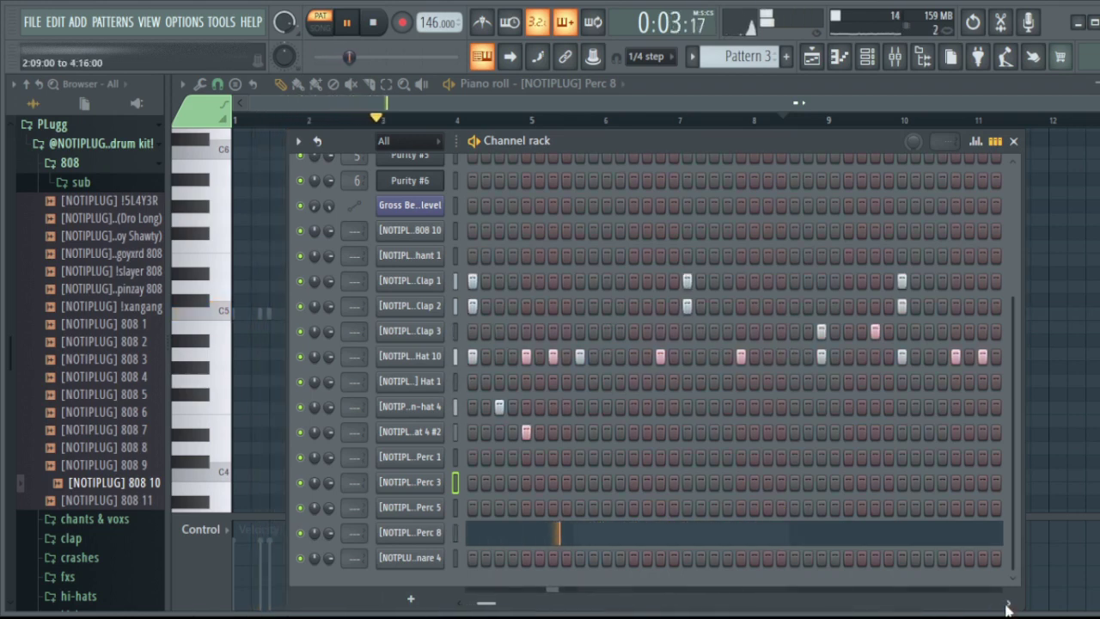
pyautogui.hscroll(1, 1010, 609)
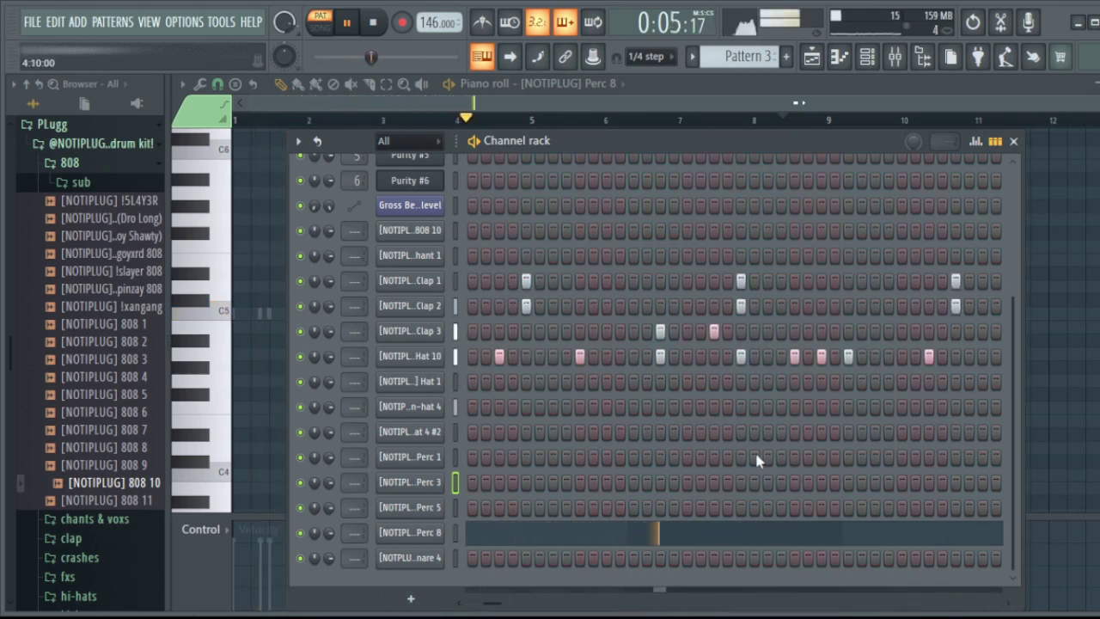
pyautogui.hscroll(4, 1008, 606)
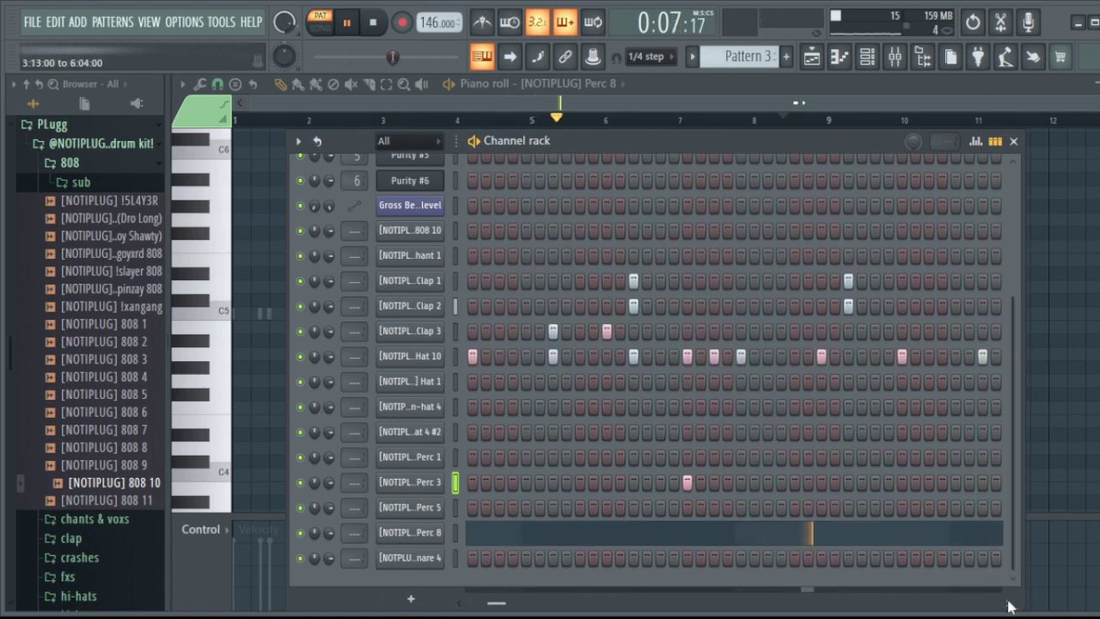
pyautogui.hscroll(4, 1010, 607)
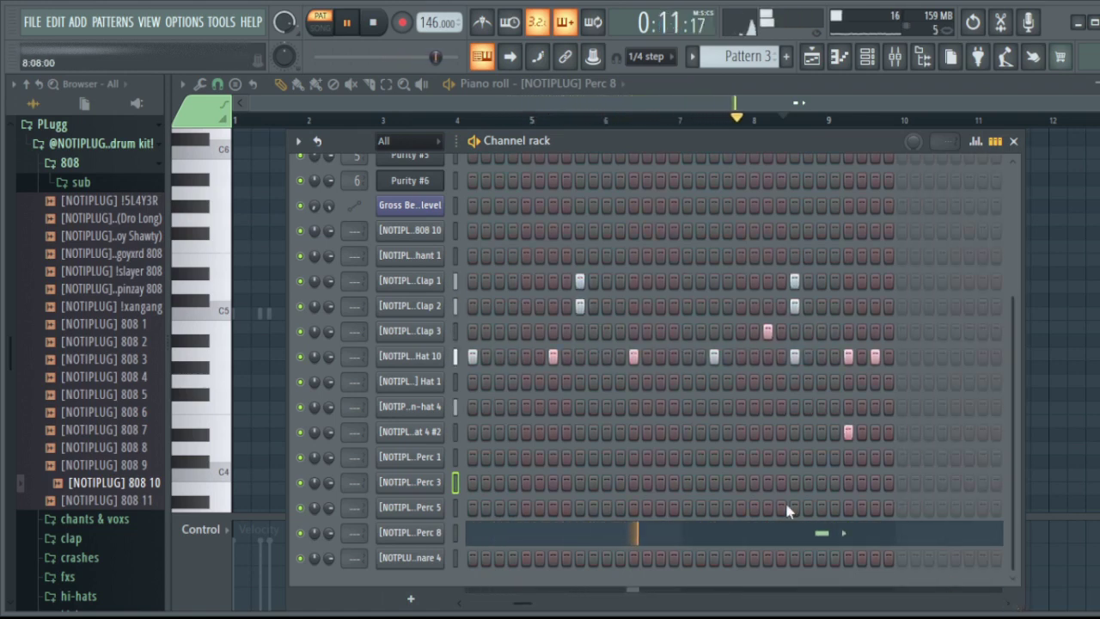
pyautogui.click(767, 482)
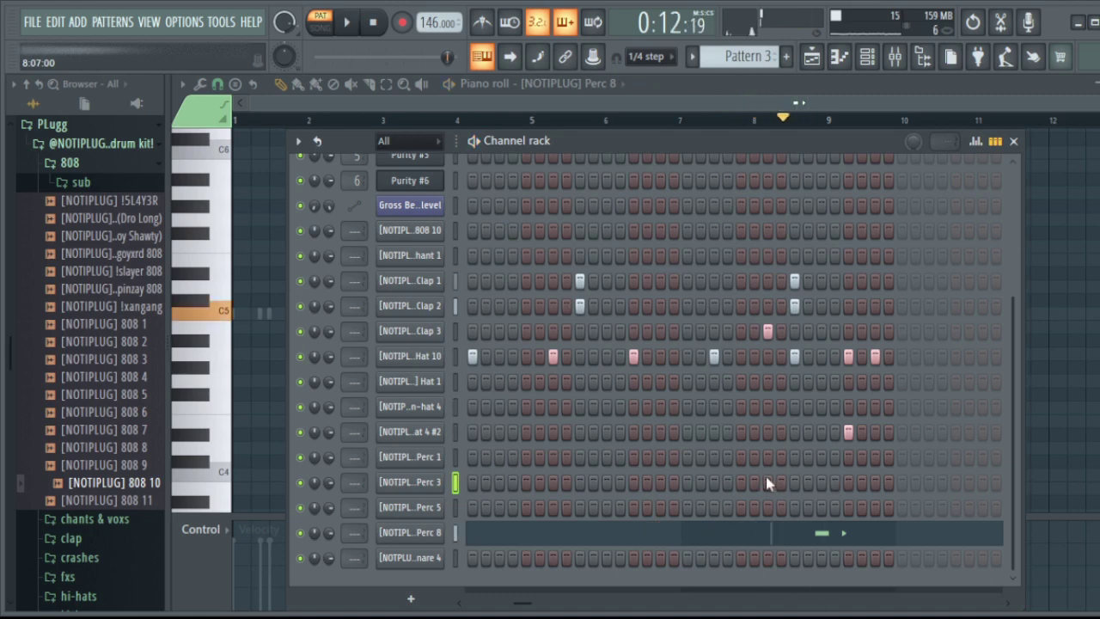
pyautogui.press('space')
pyautogui.click(821, 482)
pyautogui.click(834, 482)
pyautogui.click(848, 482)
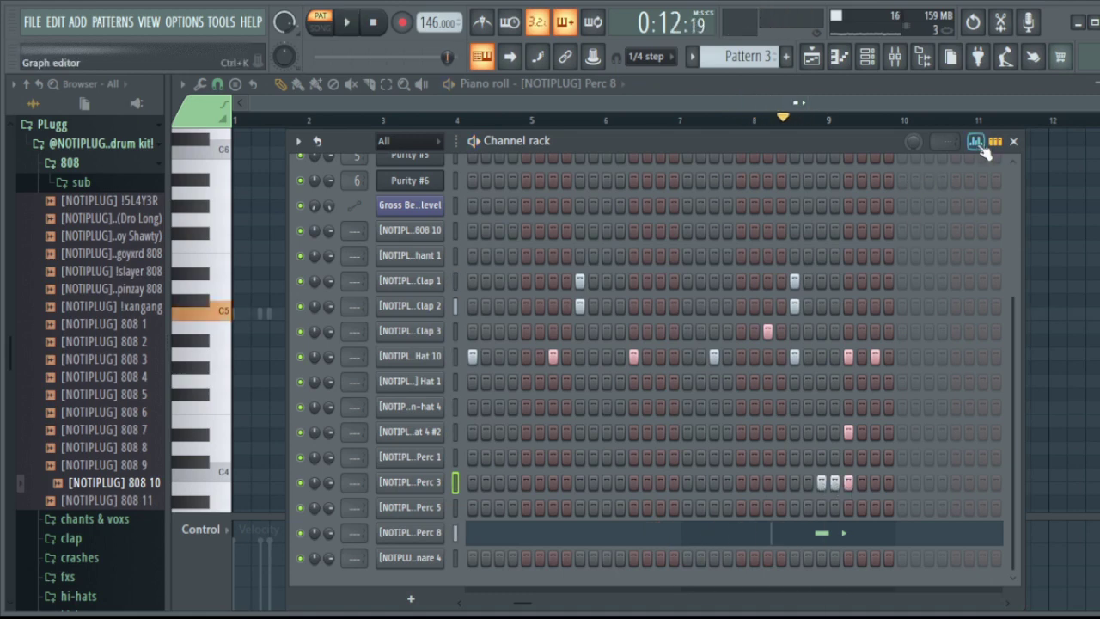
# In Perc 3's piano roll, turn the three bar 8 hits into an evenly spaced seven-note C5 roll and lengthen the notes slightly.
pyautogui.click(1013, 140)
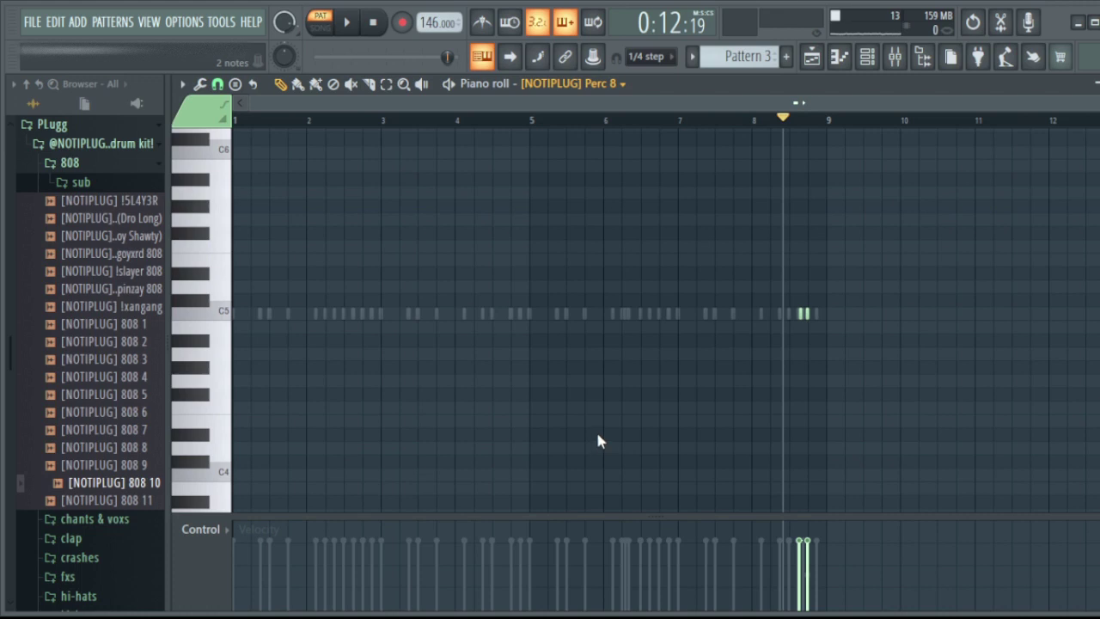
pyautogui.scroll(3, 834, 118)
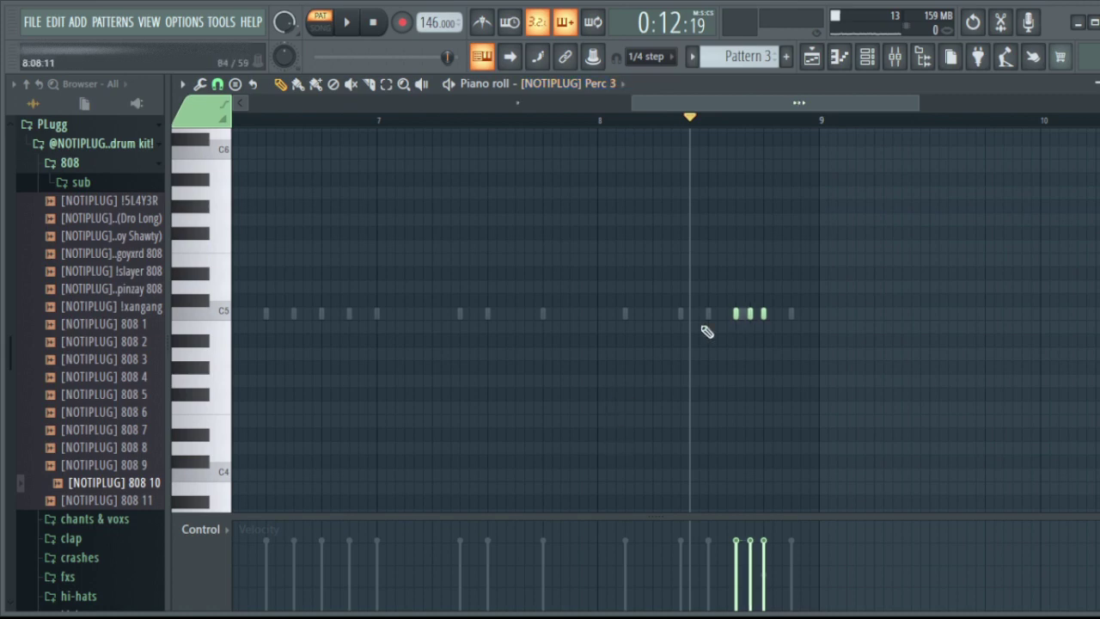
pyautogui.scroll(2, 750, 136)
pyautogui.moveTo(751, 395); pyautogui.dragTo(746, 397)
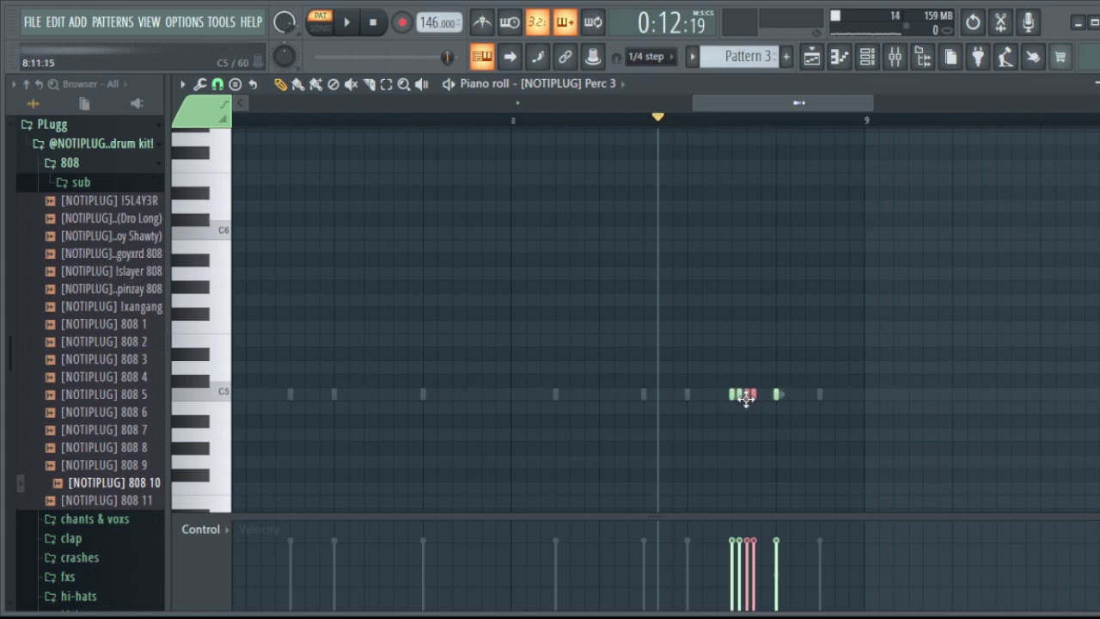
pyautogui.scroll(3, 798, 129)
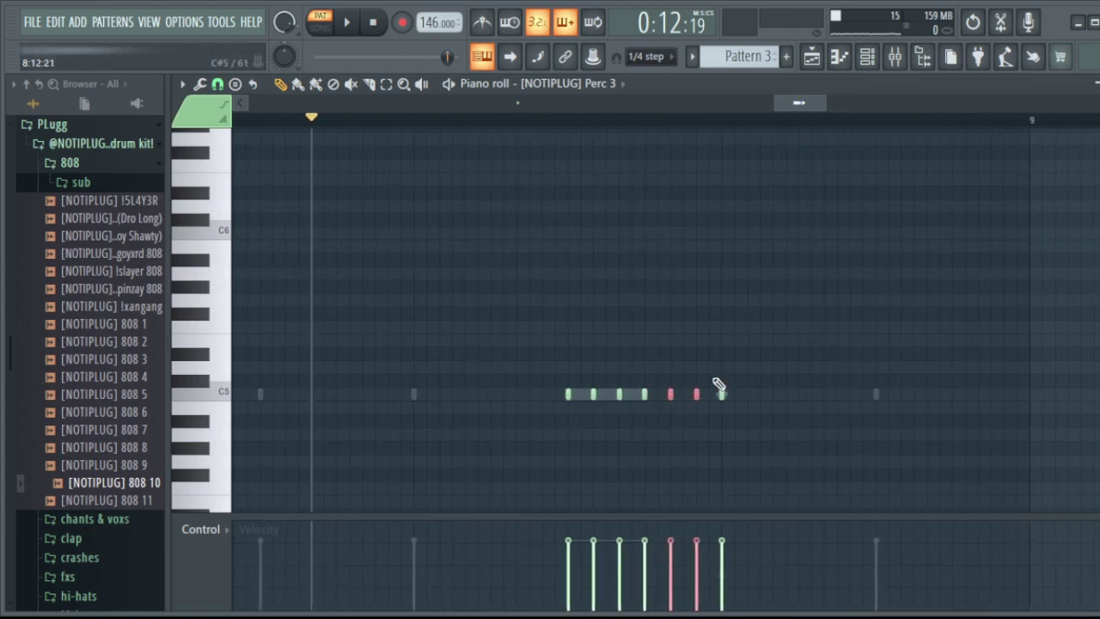
pyautogui.scroll(-2, 717, 386)
pyautogui.moveTo(537, 255); pyautogui.dragTo(805, 372)
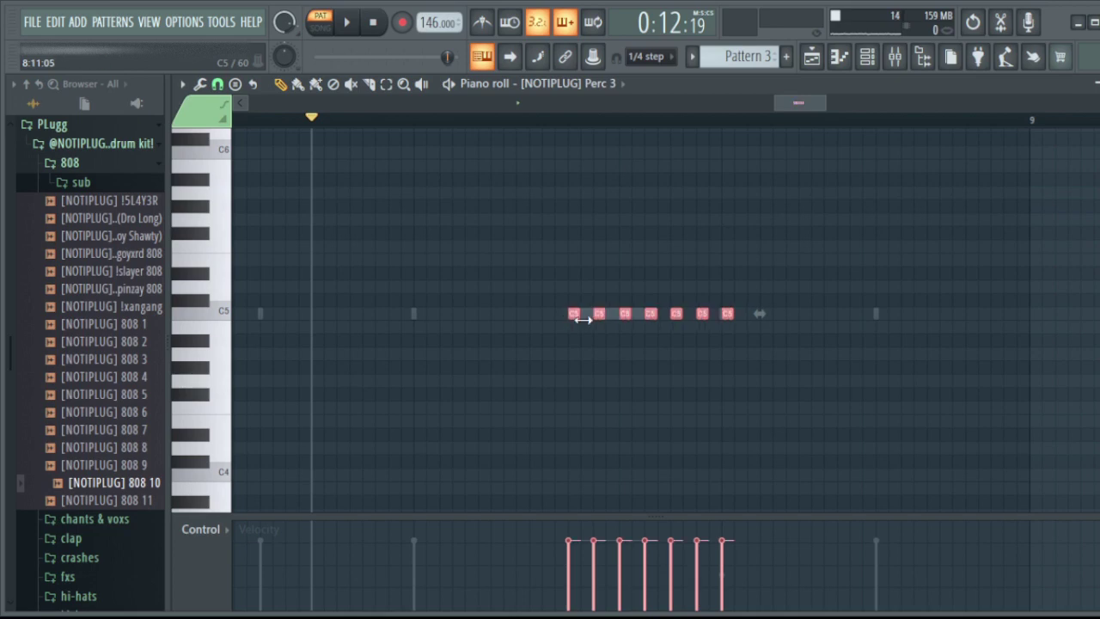
# Enable the volume envelope on the Perc 3 sampler channel and set its decay time to 0%.
pyautogui.click(868, 59)
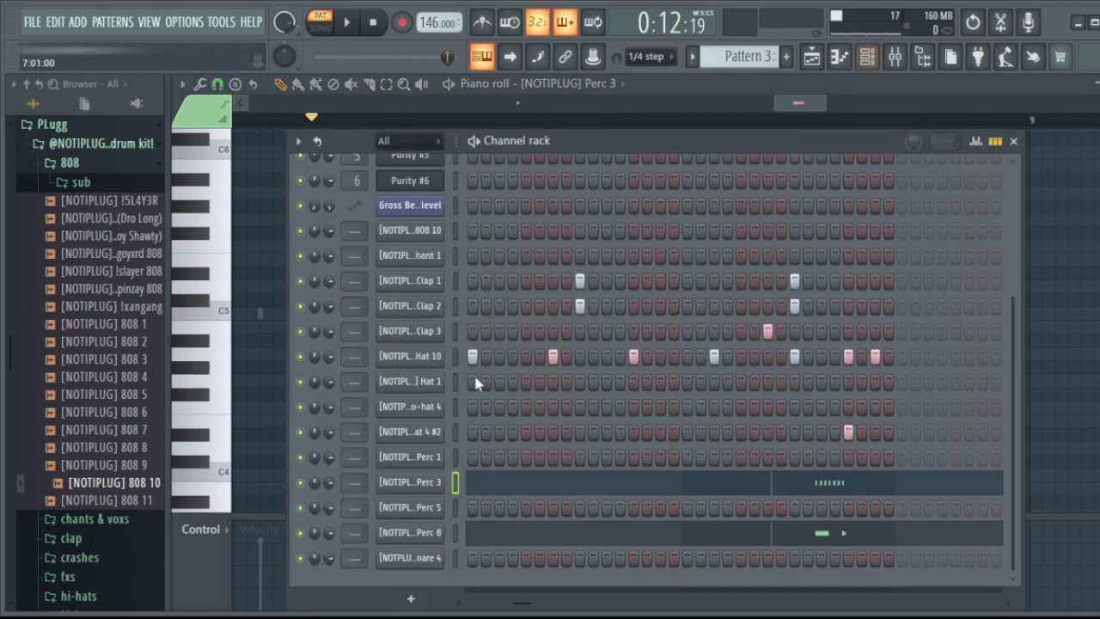
pyautogui.click(442, 481)
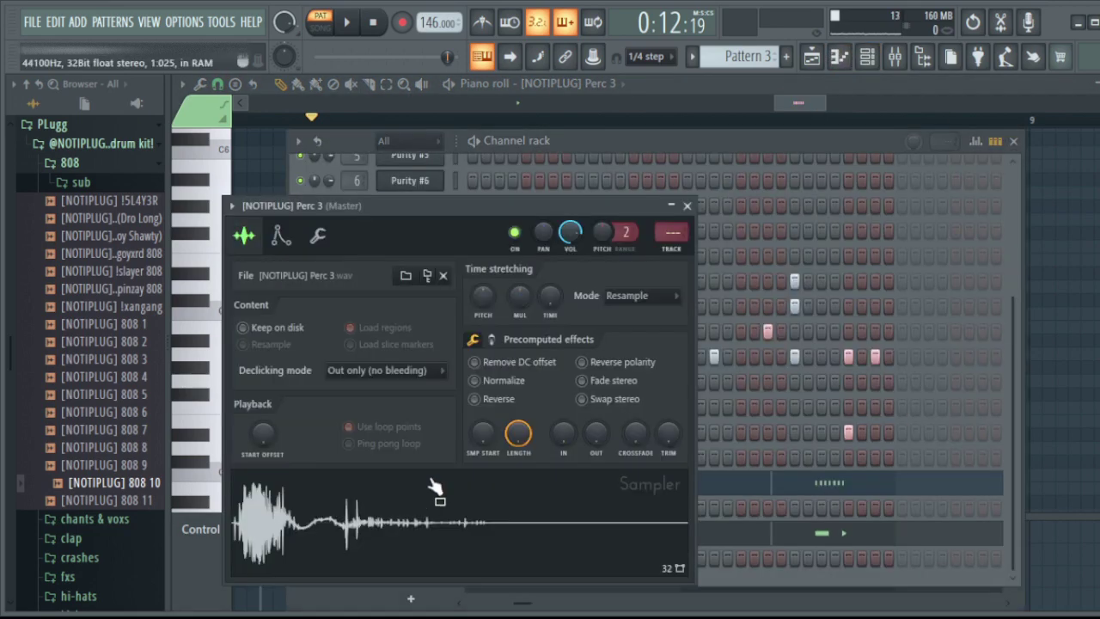
pyautogui.click(281, 235)
pyautogui.moveTo(334, 399); pyautogui.dragTo(335, 430)
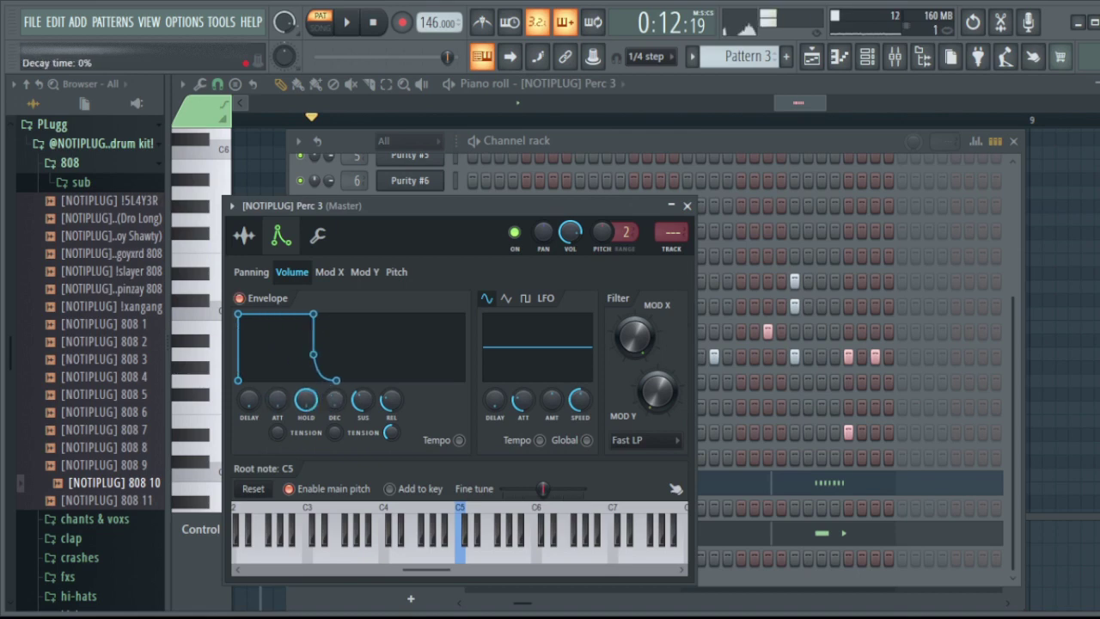
# Slope the velocities of the seven-note Perc 3 roll steadily downward and preview the pattern.
pyautogui.click(839, 56)
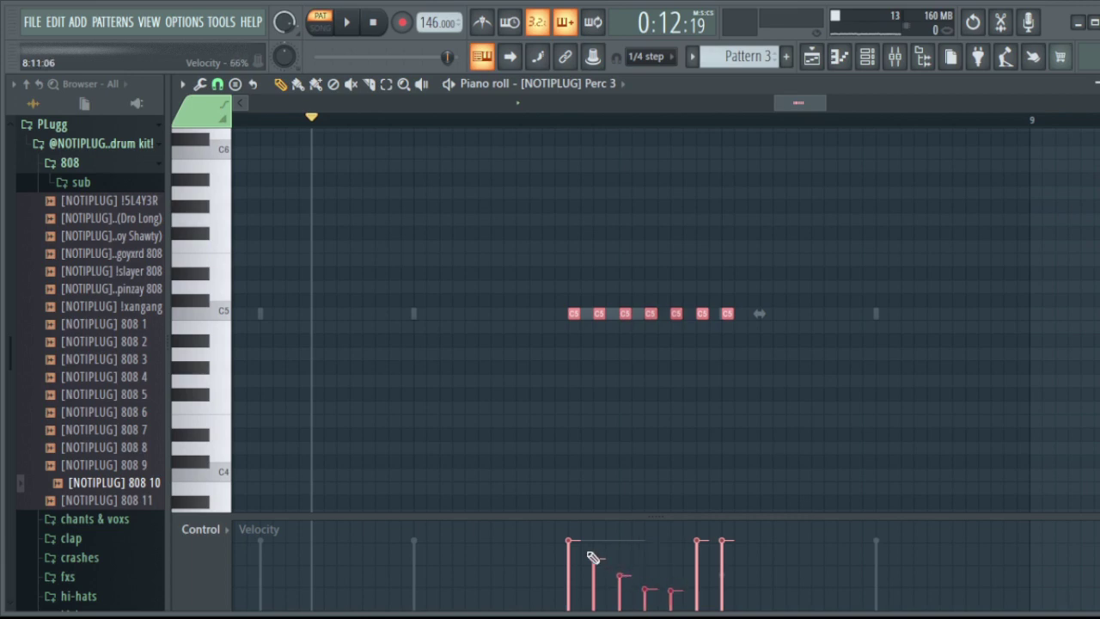
pyautogui.press('space')
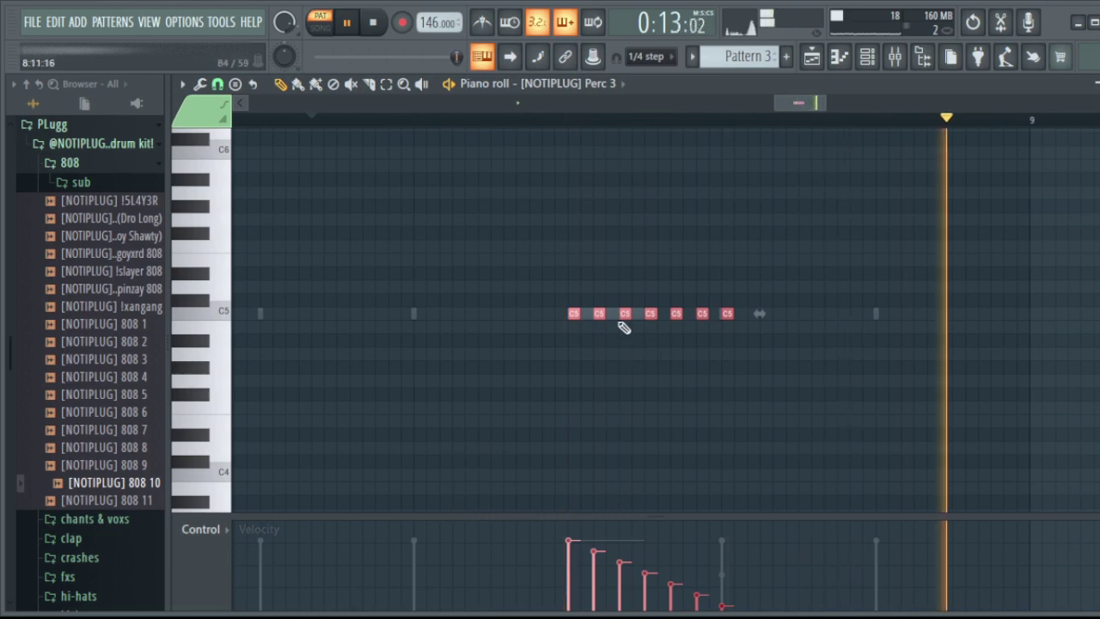
pyautogui.press('space')
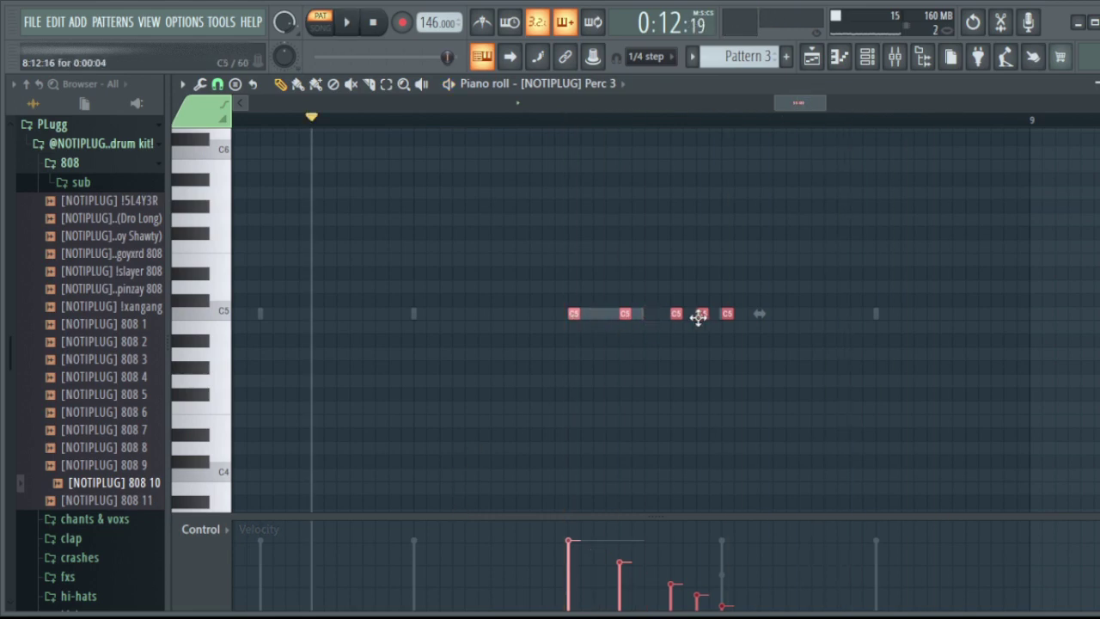
# Thin the Perc 3 roll to four longer, evenly spaced C5 notes, preview it and deselect the notes.
pyautogui.press('space')
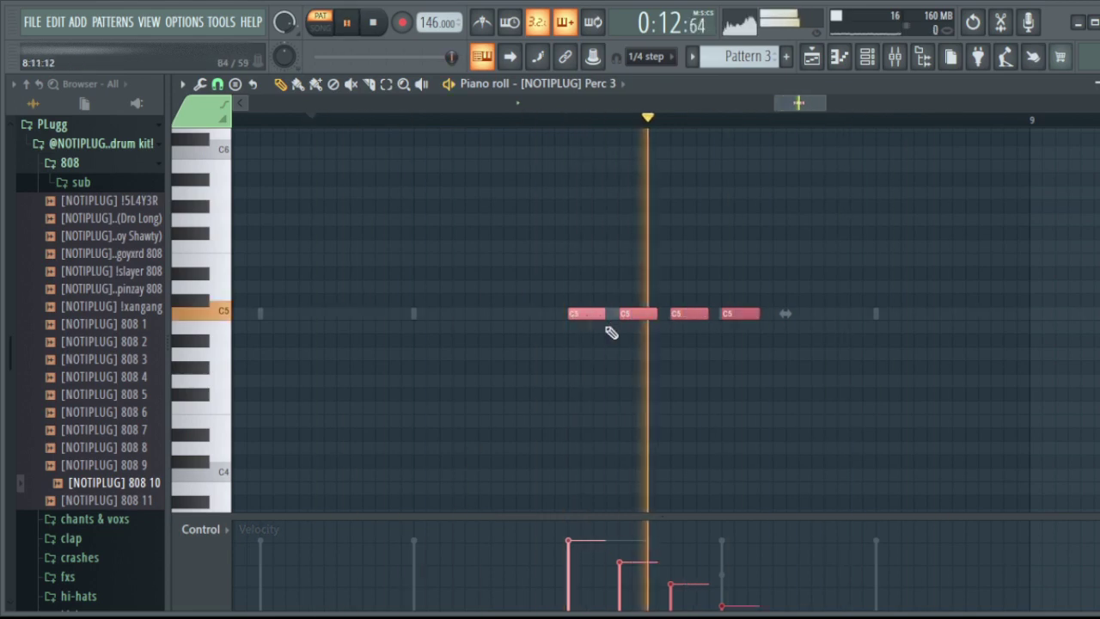
pyautogui.press('space')
pyautogui.rightClick(718, 392)
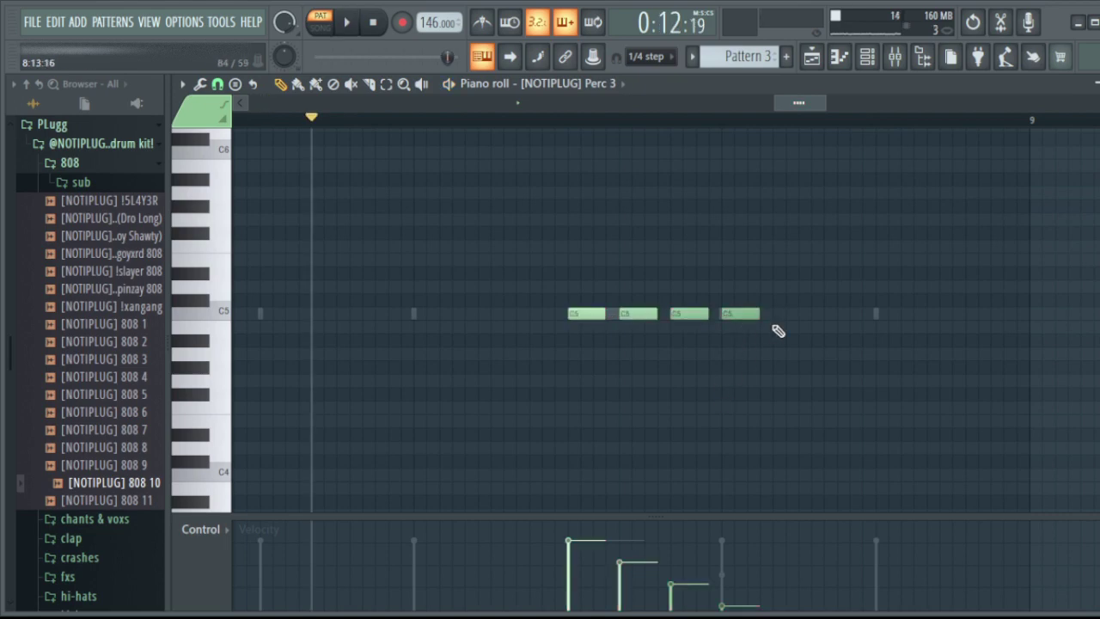
# Add a fast roll of six short C5 notes near the end of bar 8 with descending velocities.
pyautogui.click(877, 314)
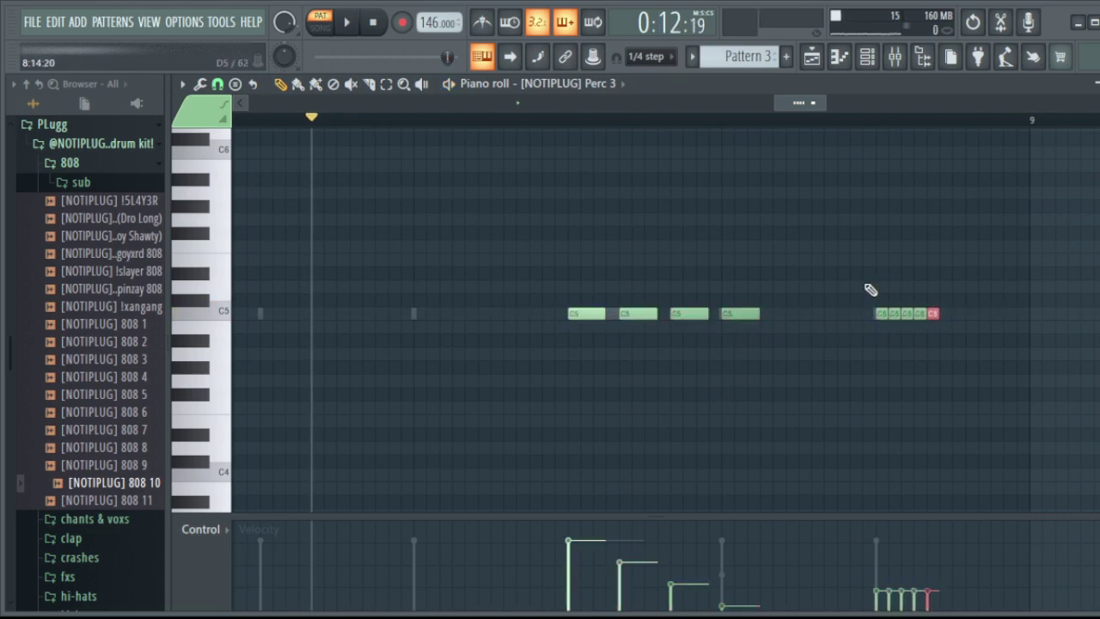
pyautogui.moveTo(884, 310); pyautogui.dragTo(886, 312)
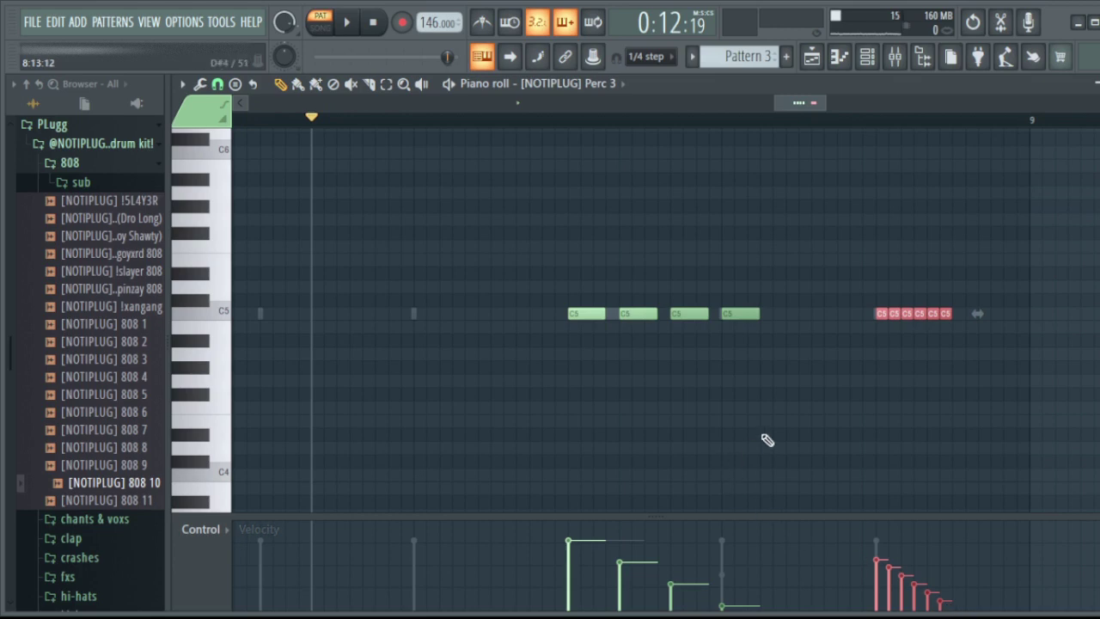
# Select the four longer Perc 3 notes, give them a gentler descending velocity slope and preview the pattern.
pyautogui.moveTo(830, 437); pyautogui.dragTo(455, 255)
pyautogui.moveTo(688, 576); pyautogui.dragTo(742, 590)
pyautogui.press('space')
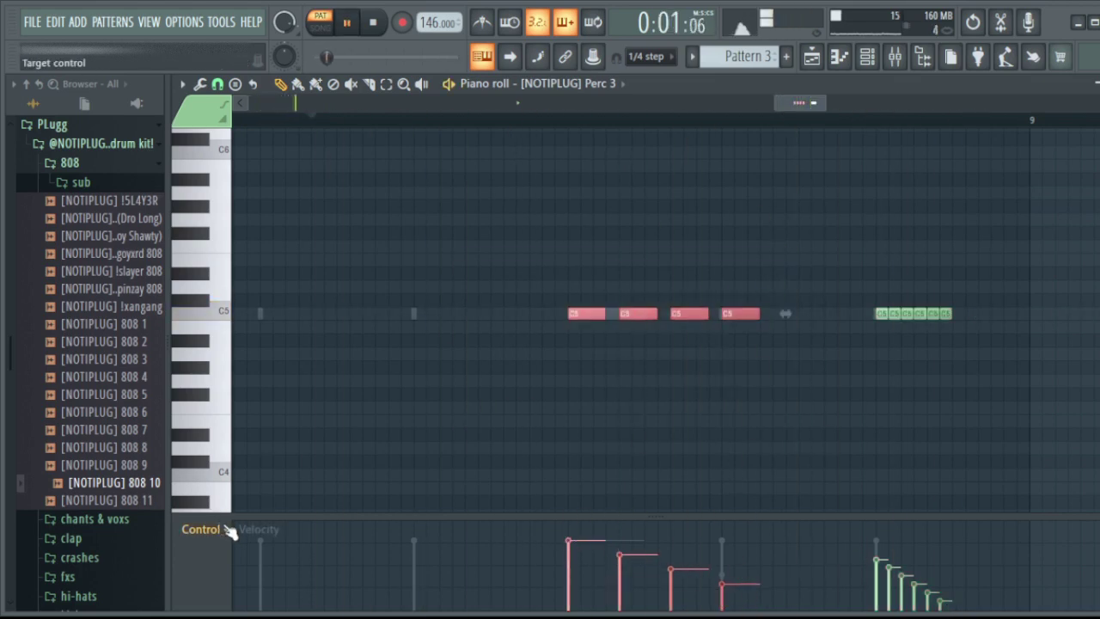
pyautogui.press('space')
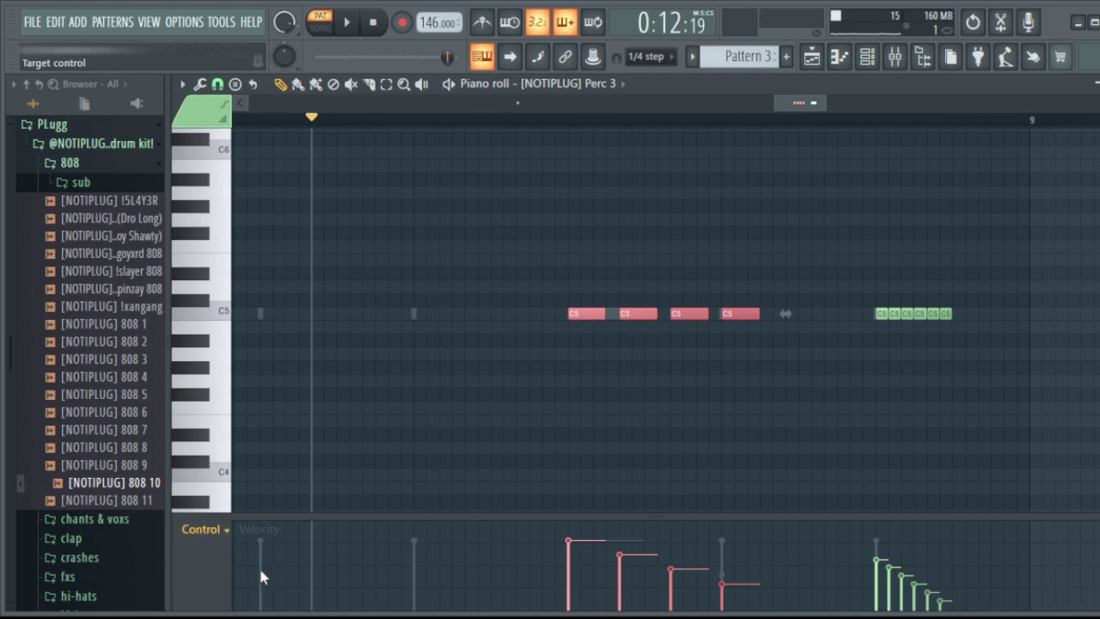
# Apply a descending fine pitch ramp to the four selected Perc 3 notes and preview it, returning the note control to velocity.
pyautogui.scroll(-2, 258, 567)
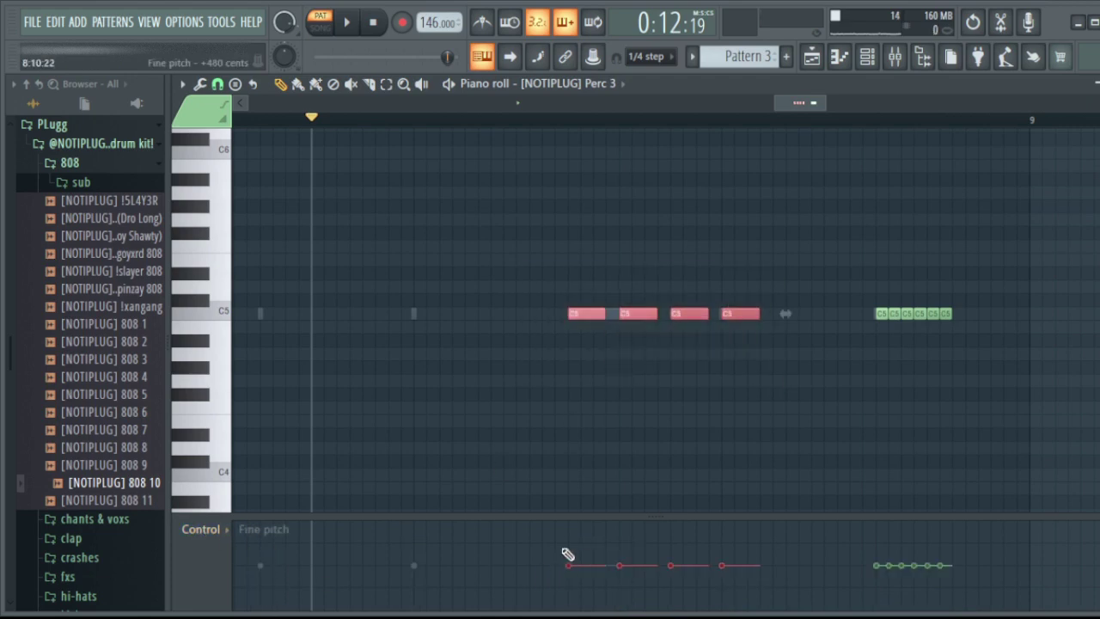
pyautogui.moveTo(585, 552); pyautogui.dragTo(743, 569)
pyautogui.press('space')
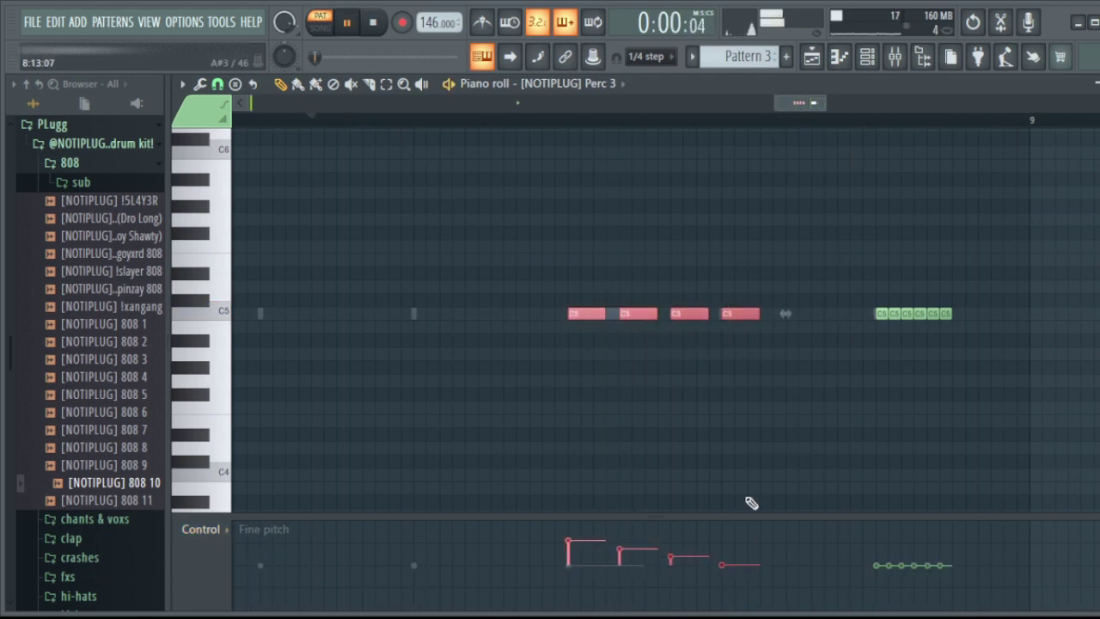
pyautogui.scroll(2, 239, 567)
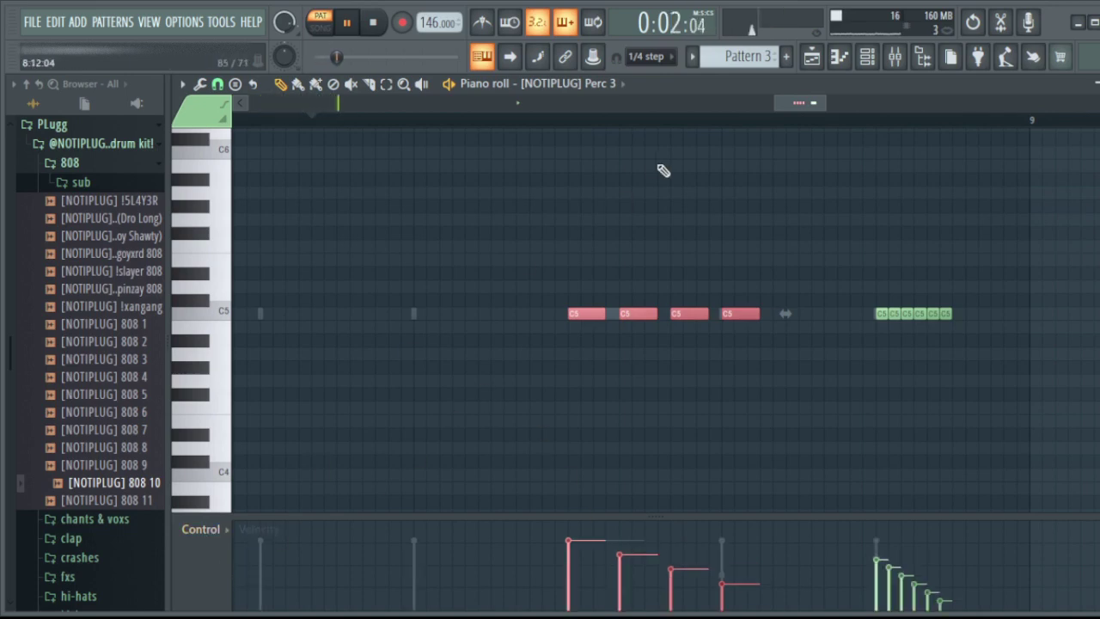
# Try a pair of Perc 5 hits spaced four steps apart around bar 4, shifting them two steps earlier.
pyautogui.scroll(-5, 633, 120)
pyautogui.click(868, 60)
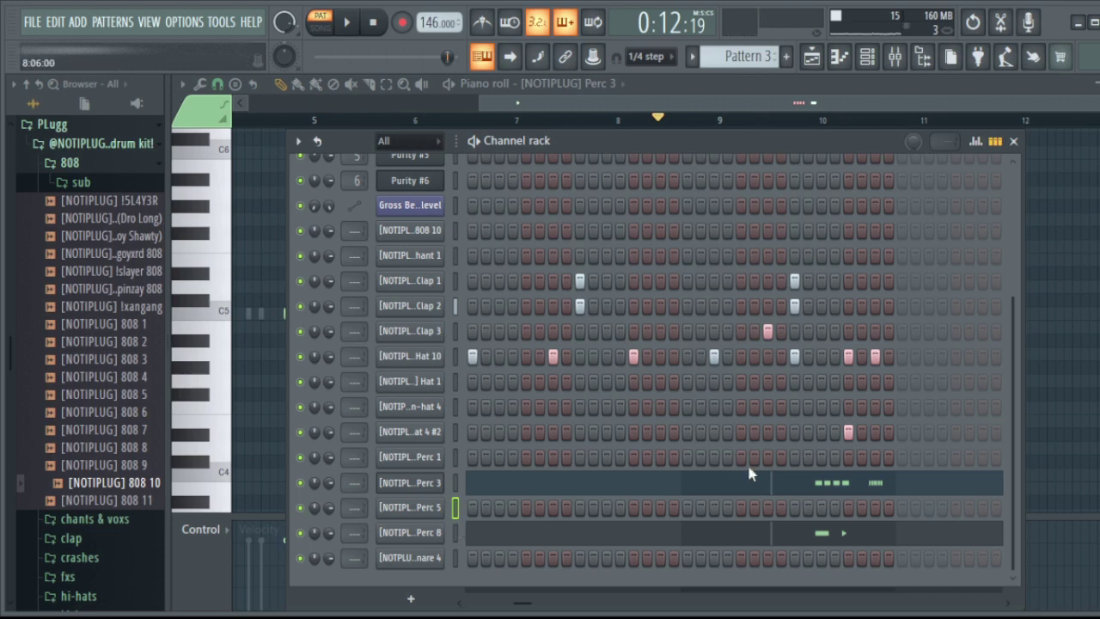
pyautogui.press('space')
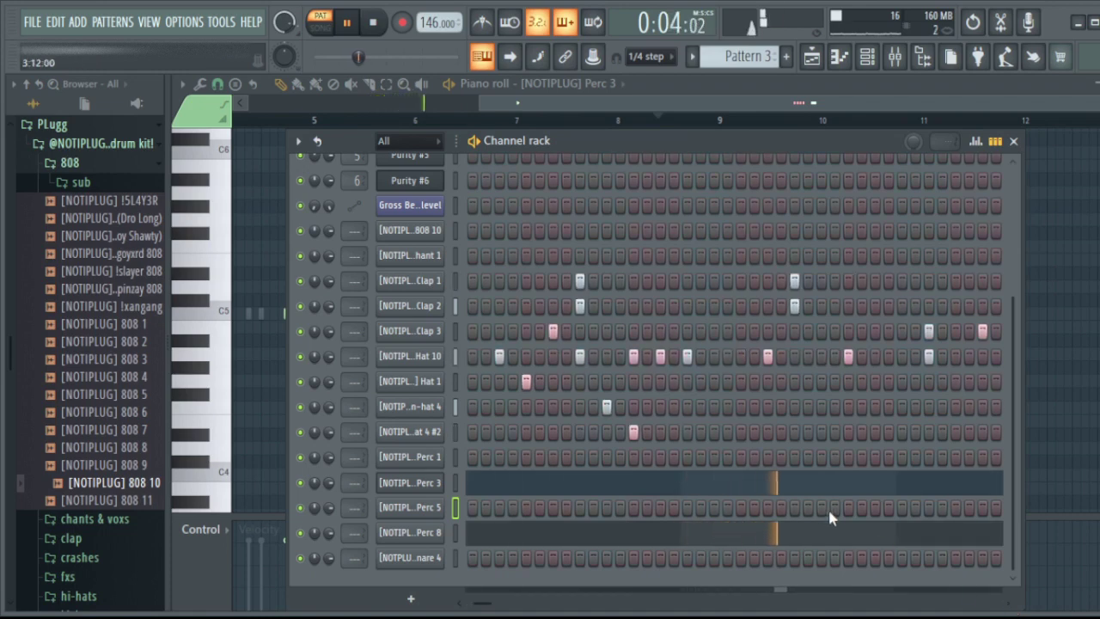
pyautogui.click(929, 507)
pyautogui.press('space')
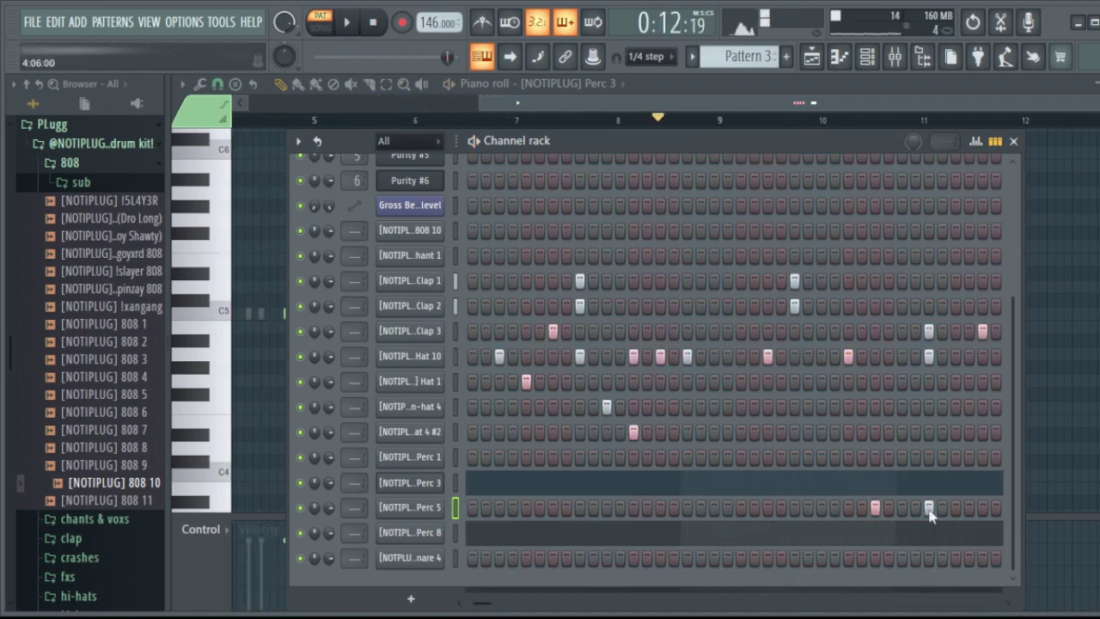
pyautogui.click(848, 508)
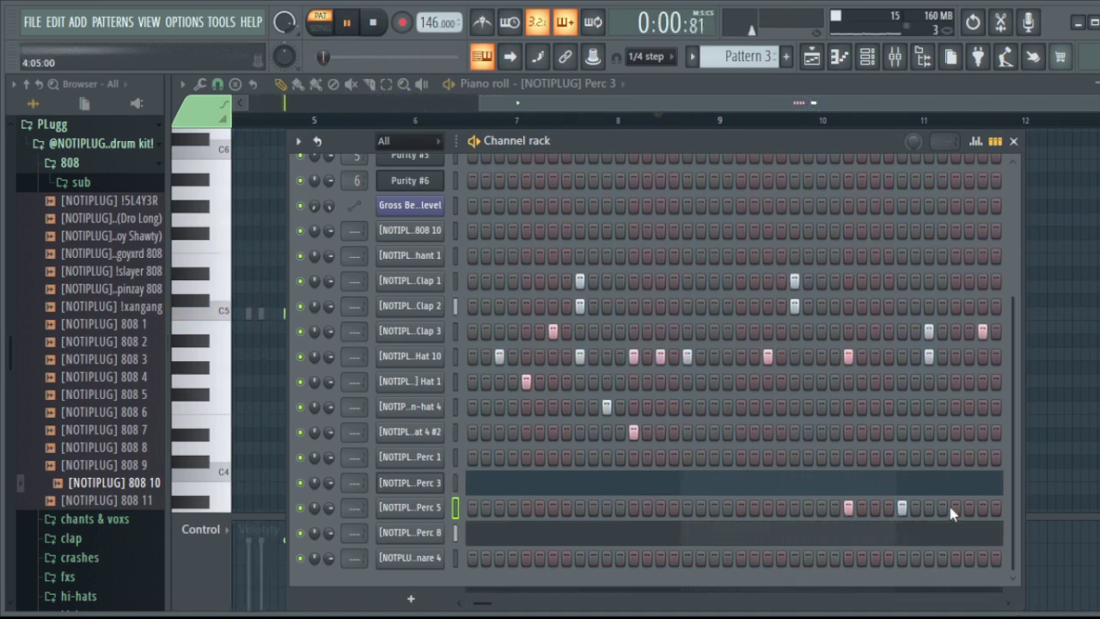
pyautogui.click(902, 508)
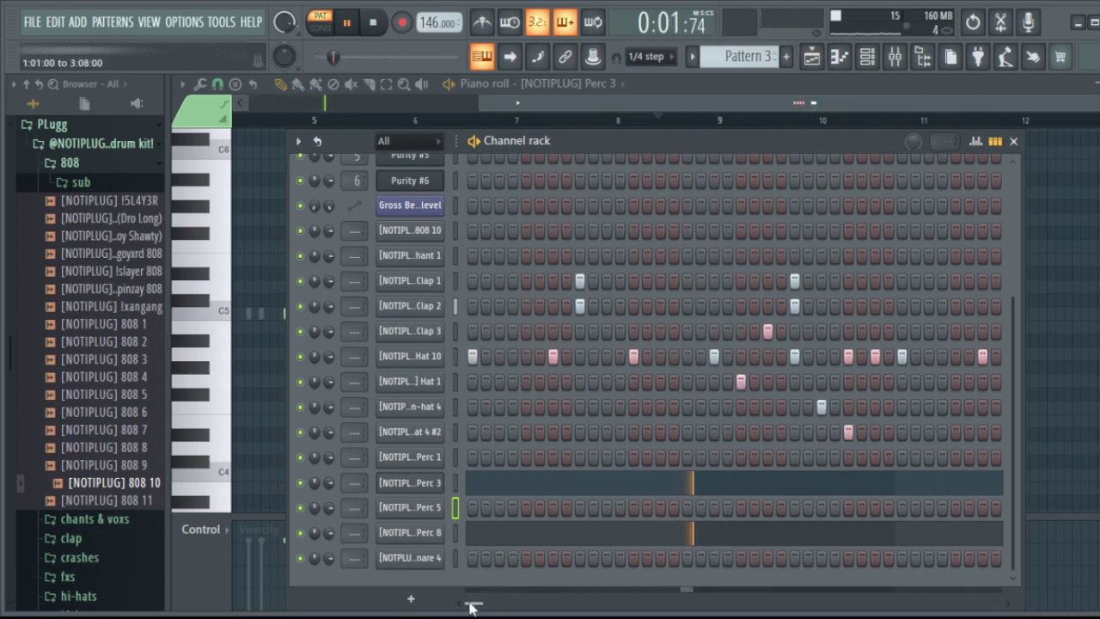
# Try placing Perc 1 hits around bar 4, spaced four steps apart, while previewing the pattern.
pyautogui.moveTo(467, 602); pyautogui.dragTo(540, 605)
pyautogui.click(713, 456)
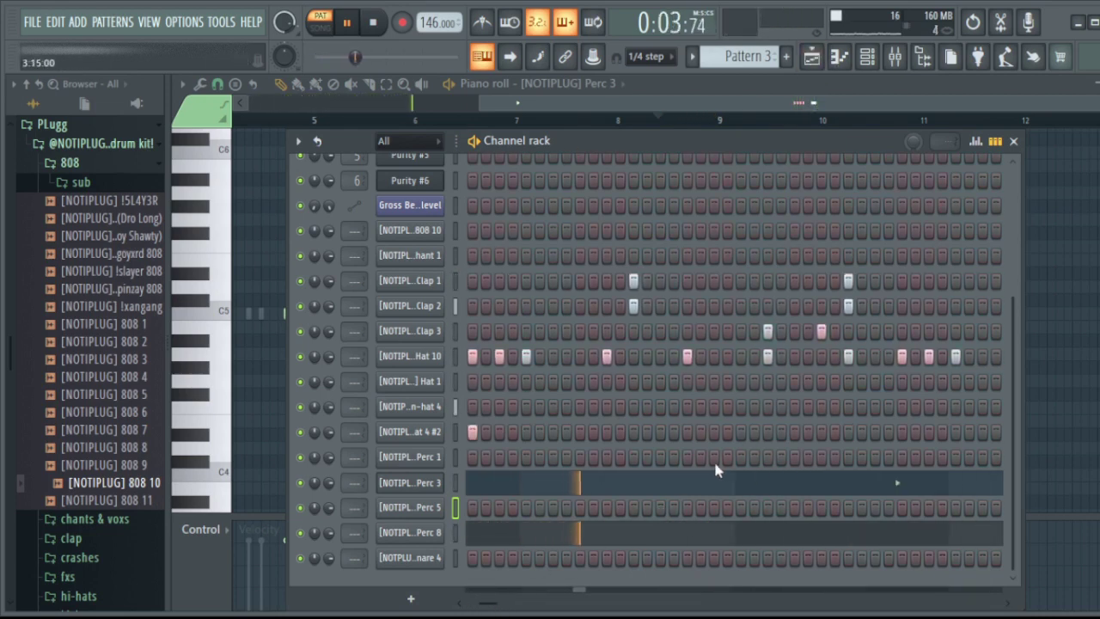
pyautogui.click(768, 456)
pyautogui.press('space')
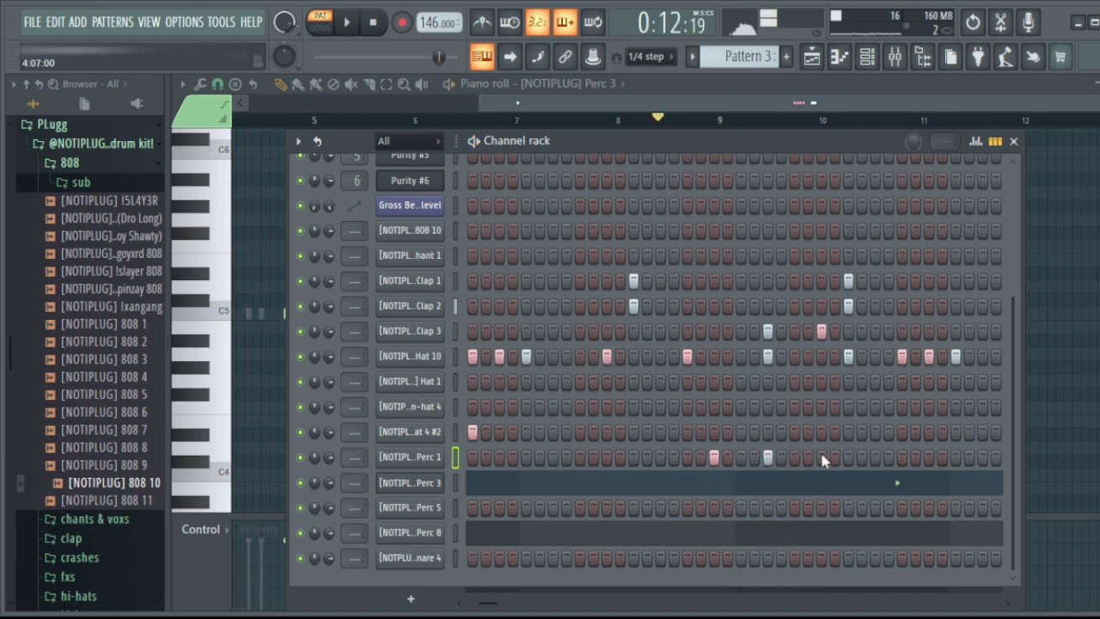
pyautogui.click(661, 458)
pyautogui.click(456, 487)
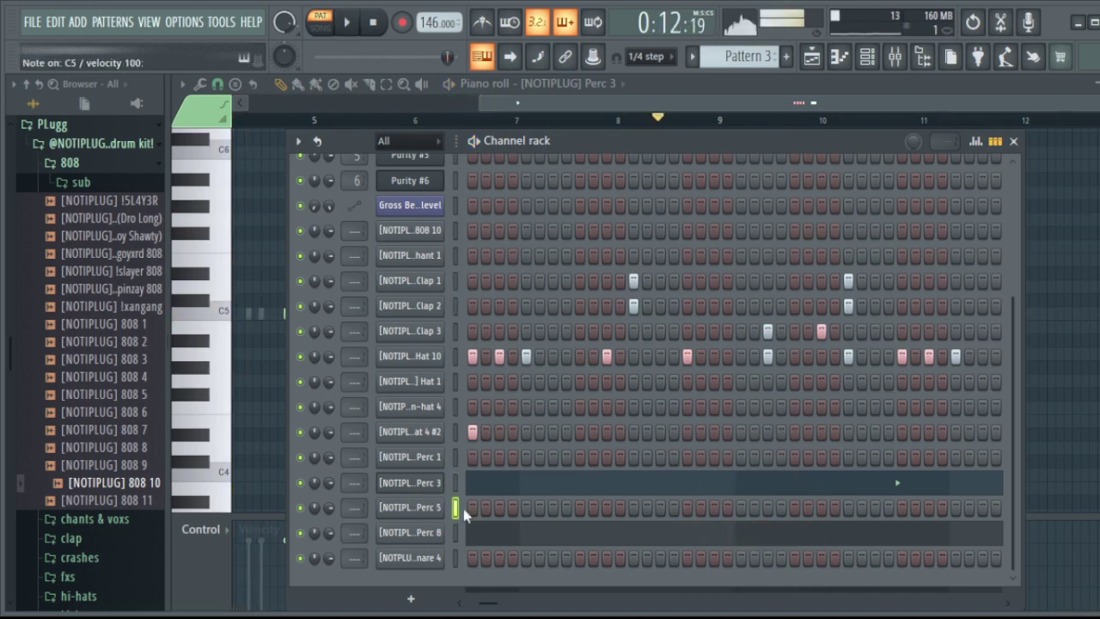
# Complete a run of three Perc 5 hits spaced four steps apart across bars 3 and 4, previewing the pattern.
pyautogui.click(767, 508)
pyautogui.press('space')
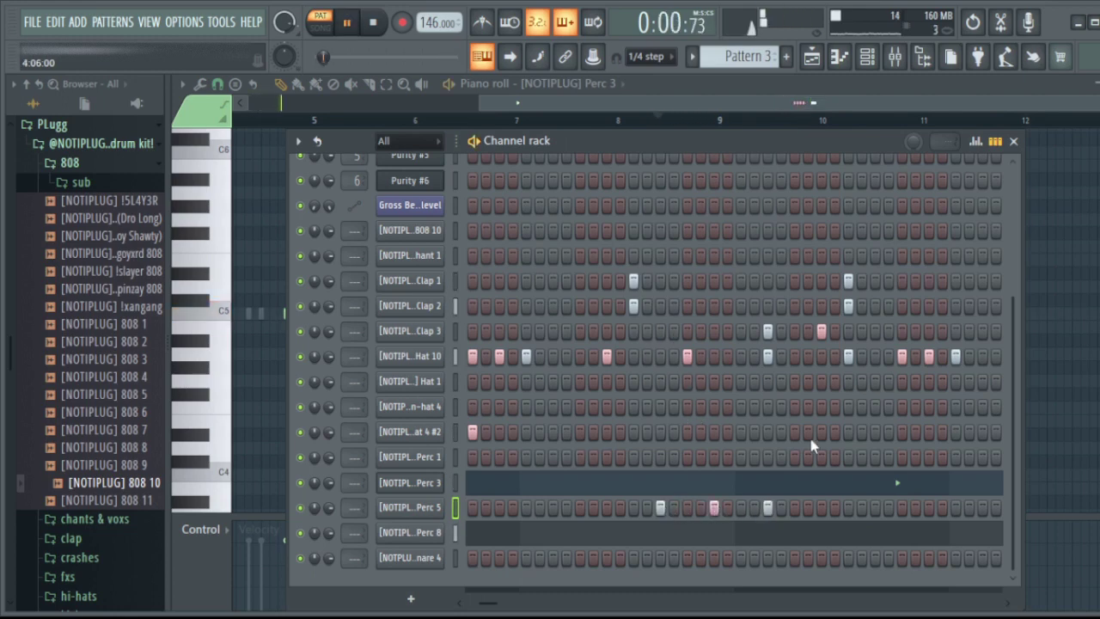
pyautogui.hscroll(2, 1007, 608)
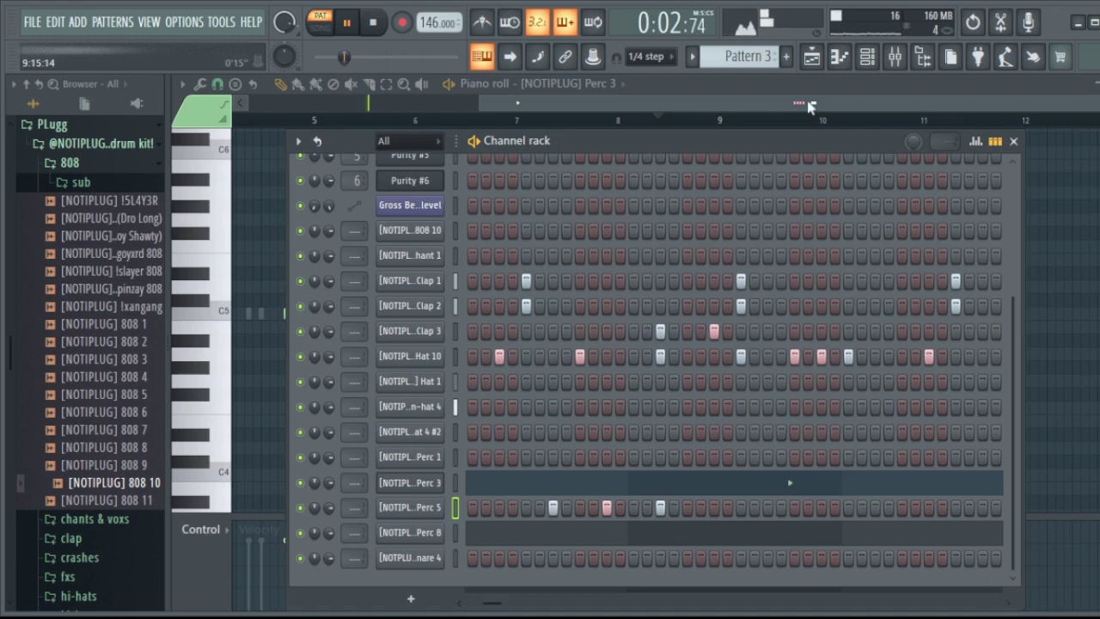
# Copy the three Perc 5 notes to the bar 7 to 8 transition and move the copies four steps earlier.
pyautogui.click(588, 84)
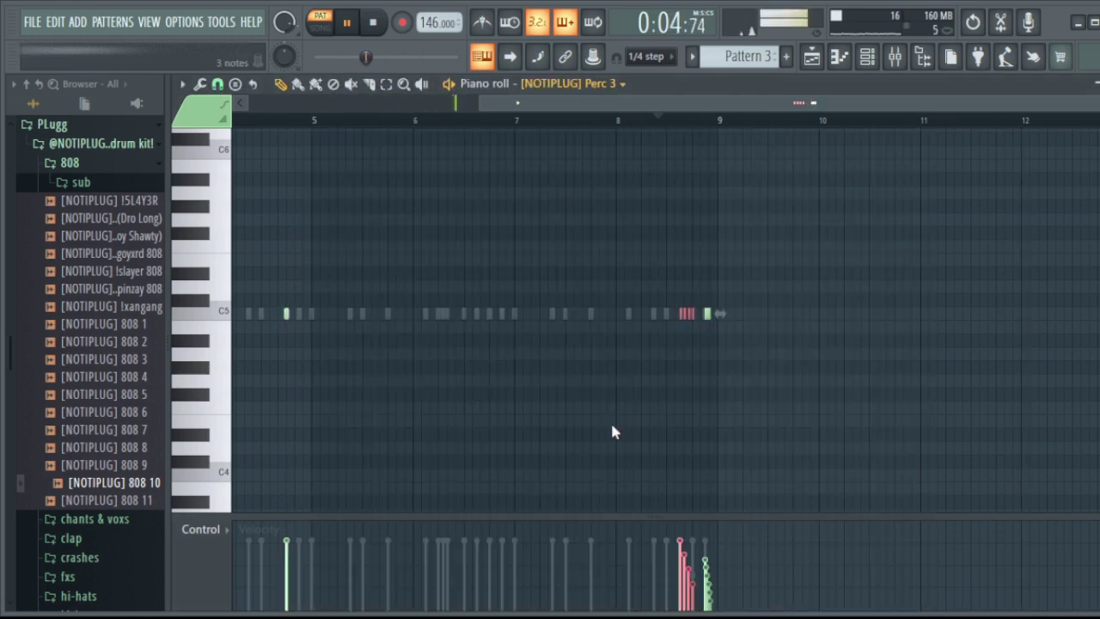
pyautogui.press('Down')
pyautogui.click(601, 104)
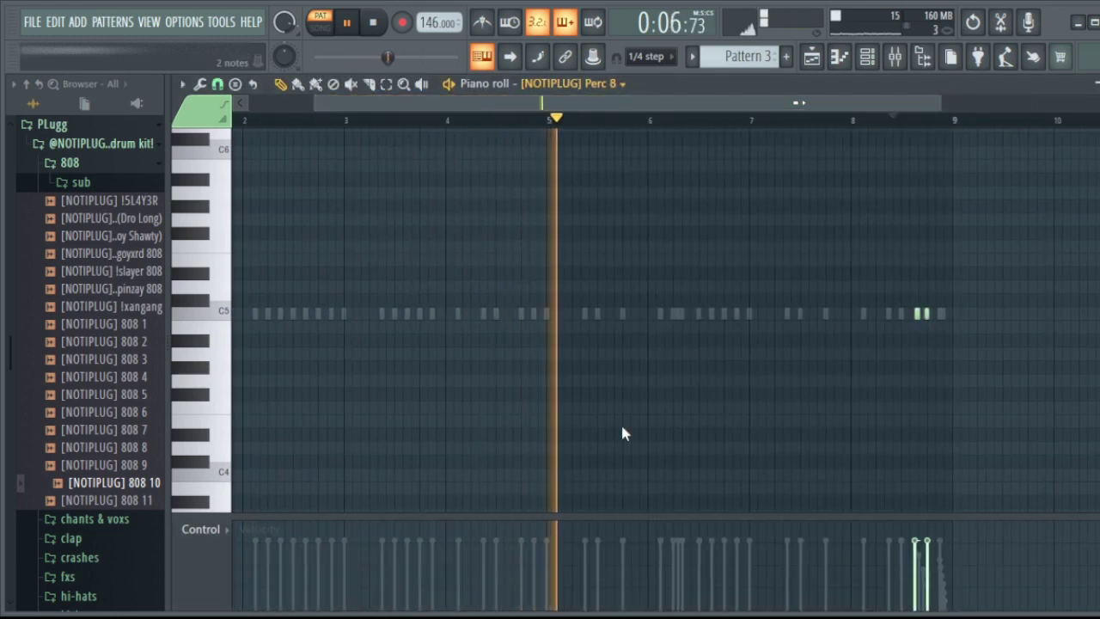
pyautogui.press('Up')
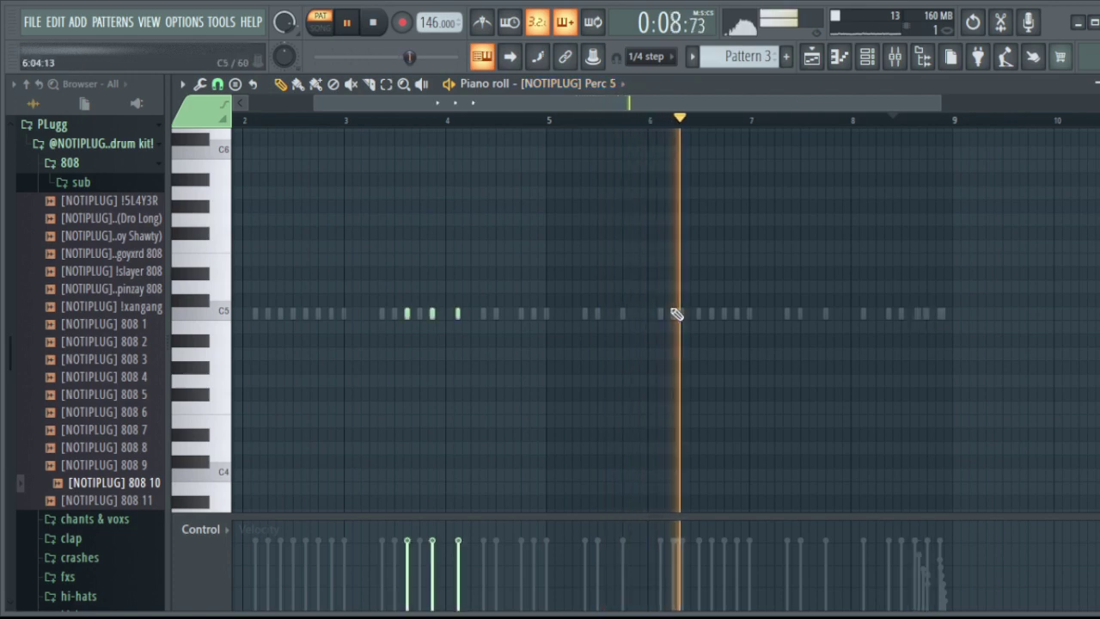
pyautogui.moveTo(535, 389); pyautogui.dragTo(839, 312)
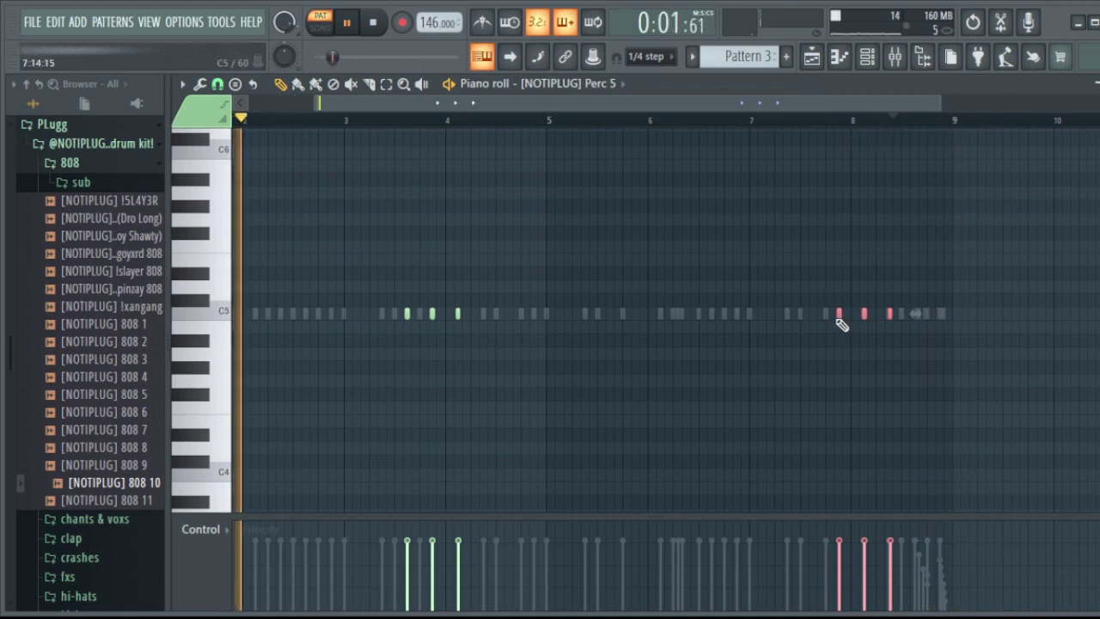
pyautogui.moveTo(836, 315); pyautogui.dragTo(809, 317)
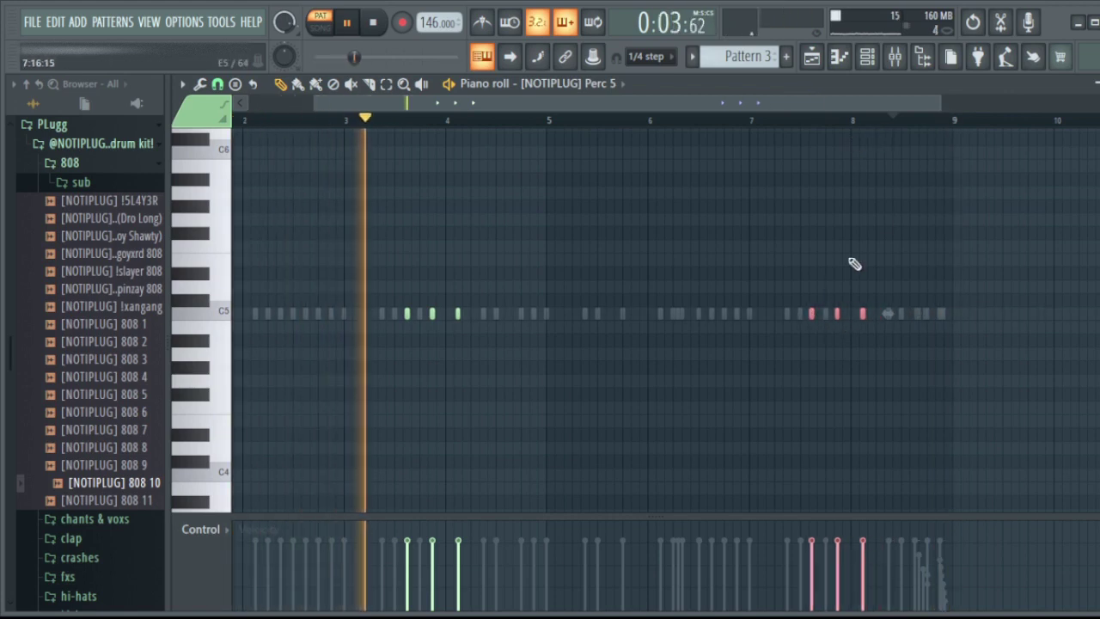
pyautogui.scroll(5, 857, 128)
pyautogui.moveTo(896, 315); pyautogui.dragTo(899, 315)
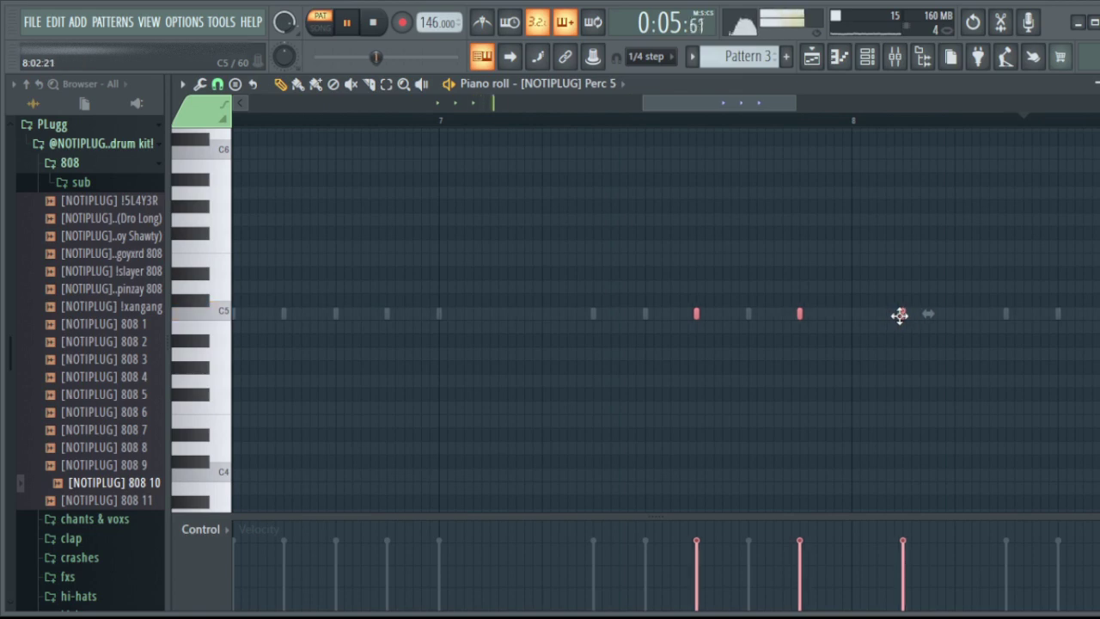
pyautogui.scroll(-5, 708, 130)
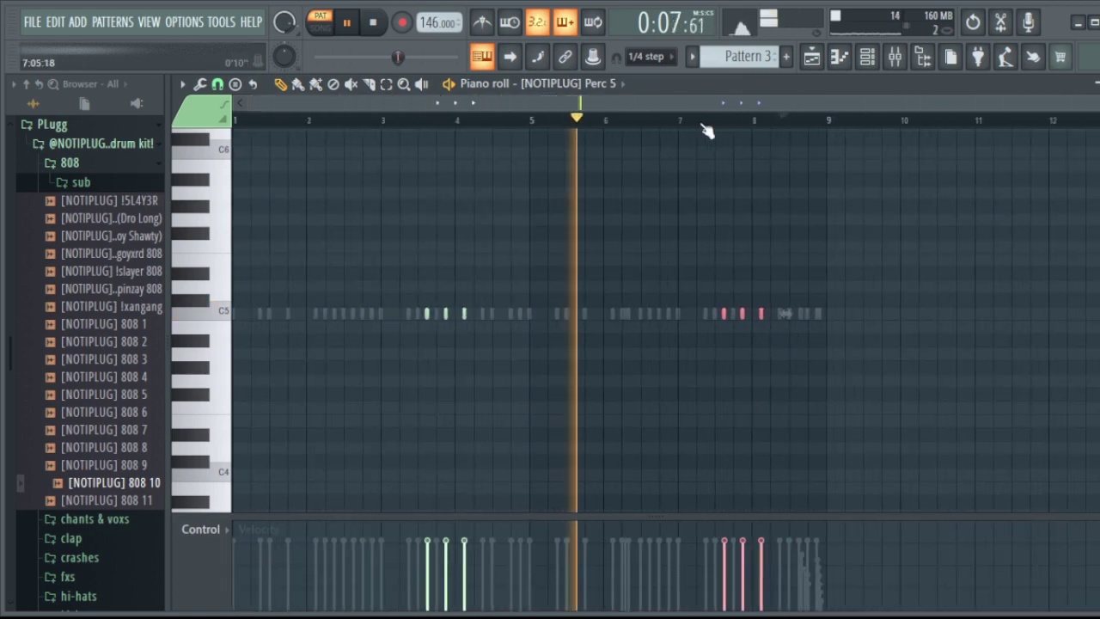
# Try a quiet Perc 5 note in the second half of bar 6 while previewing the pattern.
pyautogui.scroll(4, 681, 148)
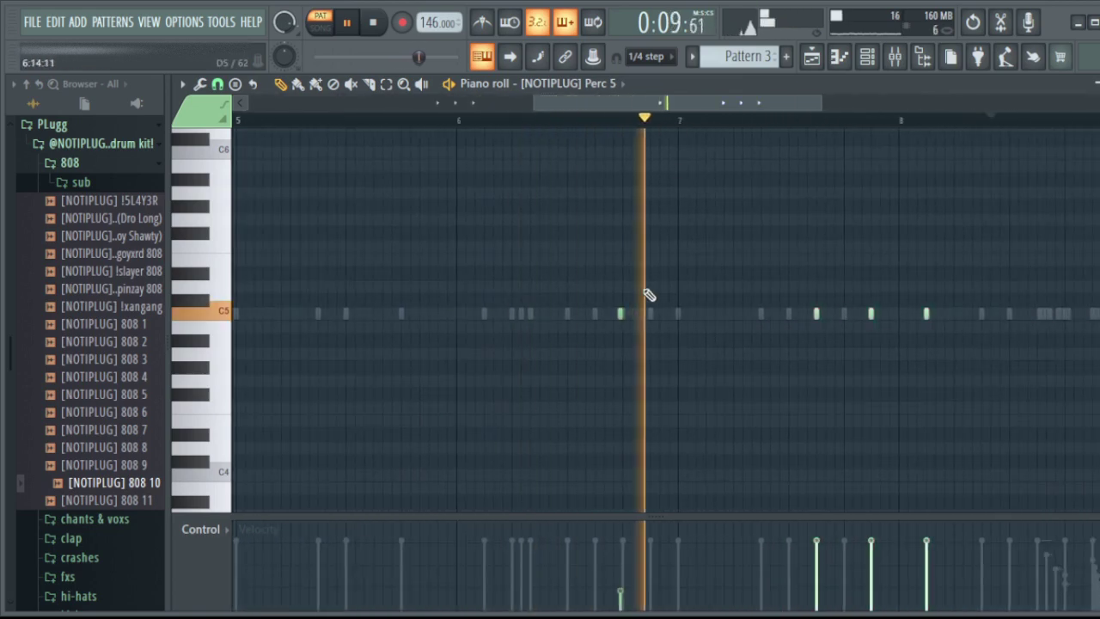
pyautogui.press('space')
pyautogui.click(625, 314)
pyautogui.press('space')
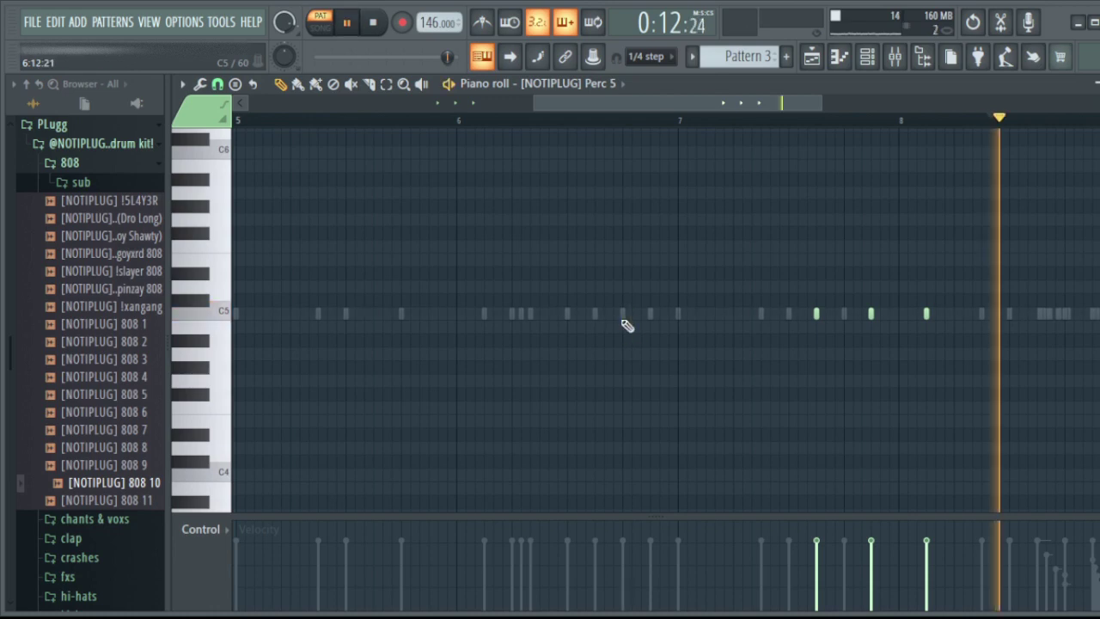
# Add a Perc 5 note at 6:07:00, raise it to a moderate velocity and preview it from the start of bar 6.
pyautogui.click(540, 315)
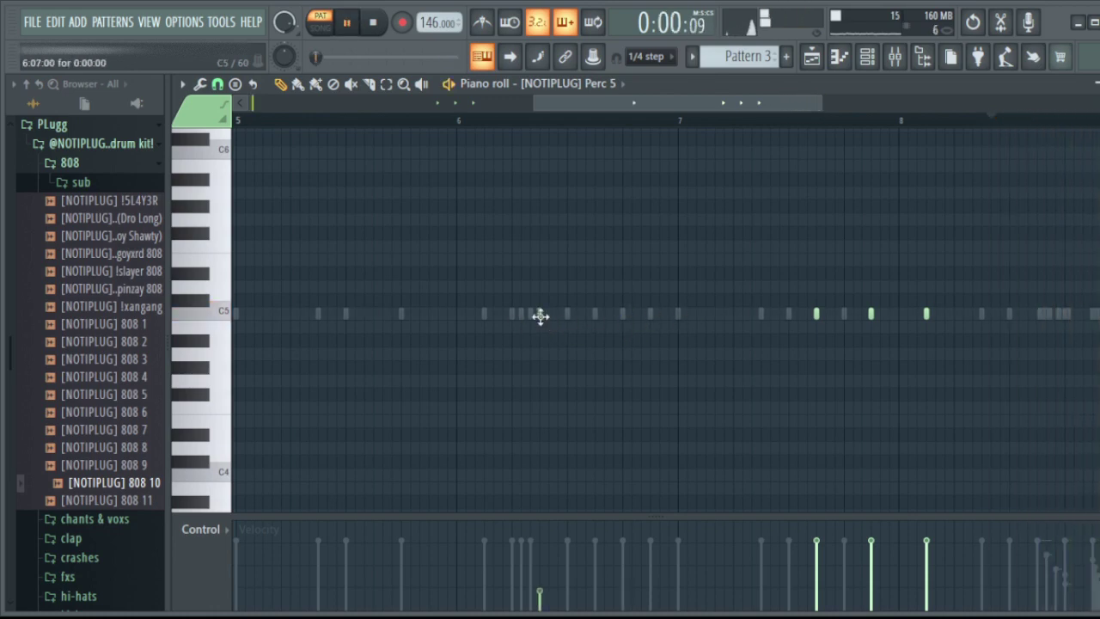
pyautogui.click(455, 121)
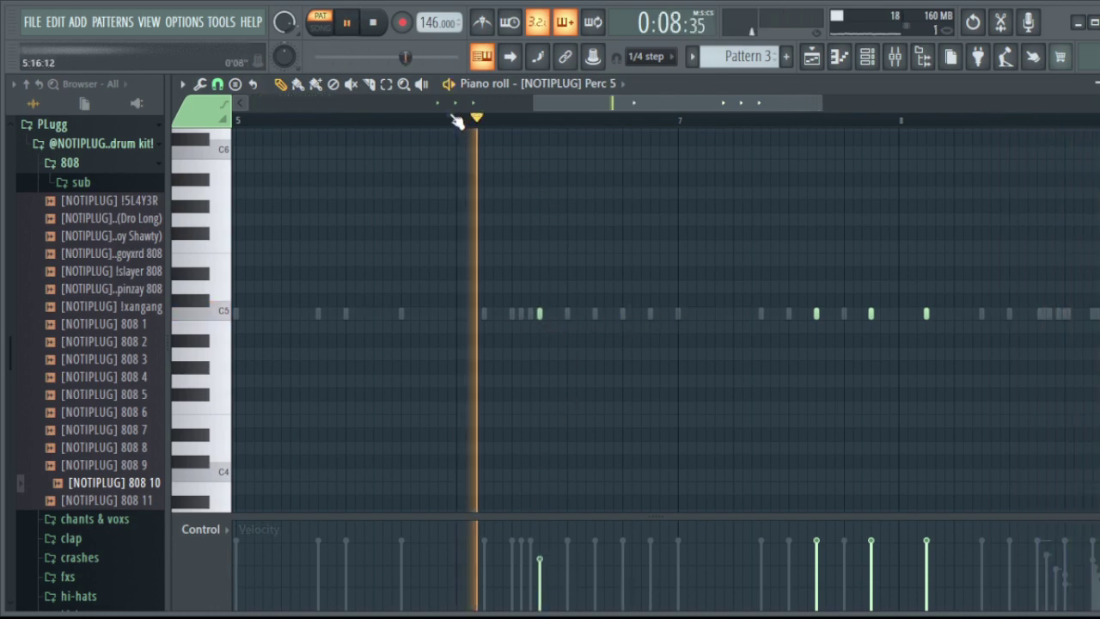
pyautogui.scroll(-4, 455, 123)
# Place a pair of Perc 1 hits four steps apart around the start of bar 2 and preview the pattern.
pyautogui.click(867, 57)
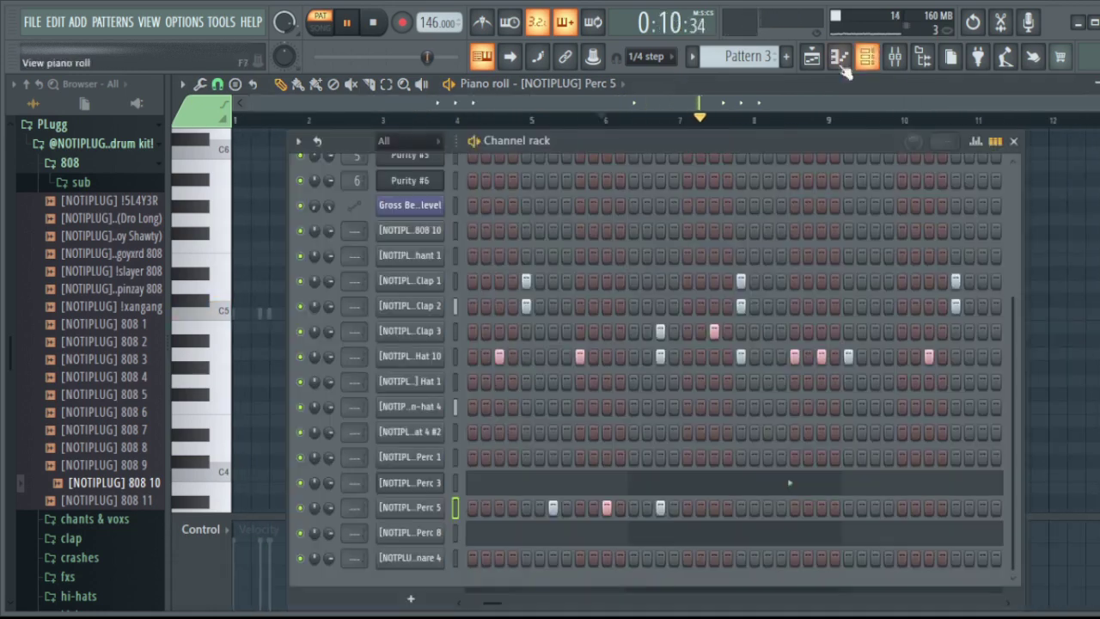
pyautogui.press('space')
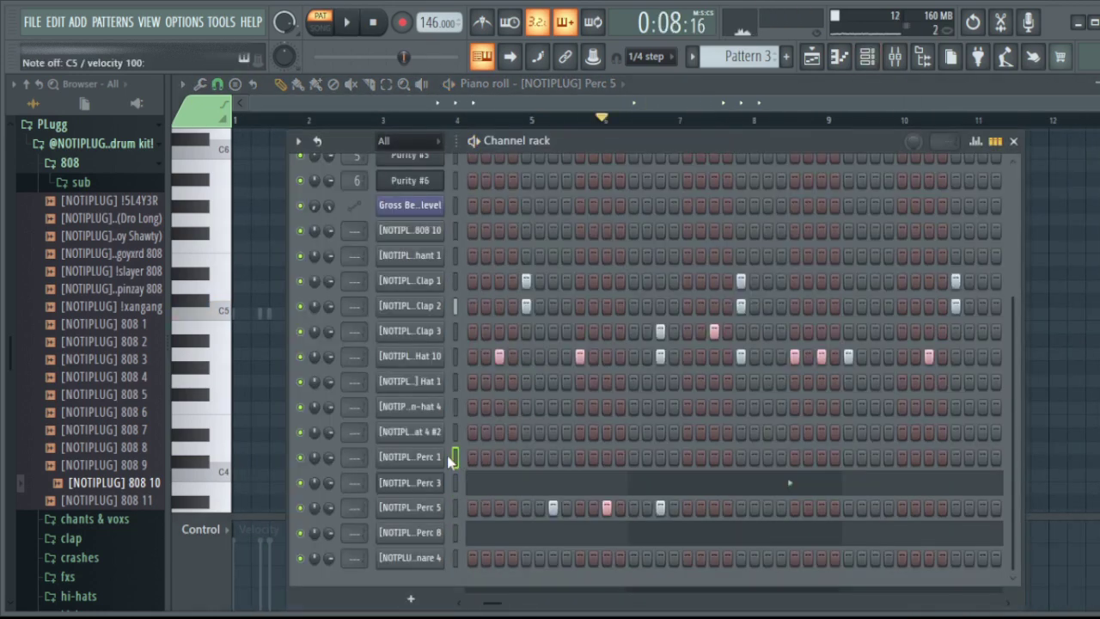
pyautogui.hscroll(-2, 540, 607)
pyautogui.press('space')
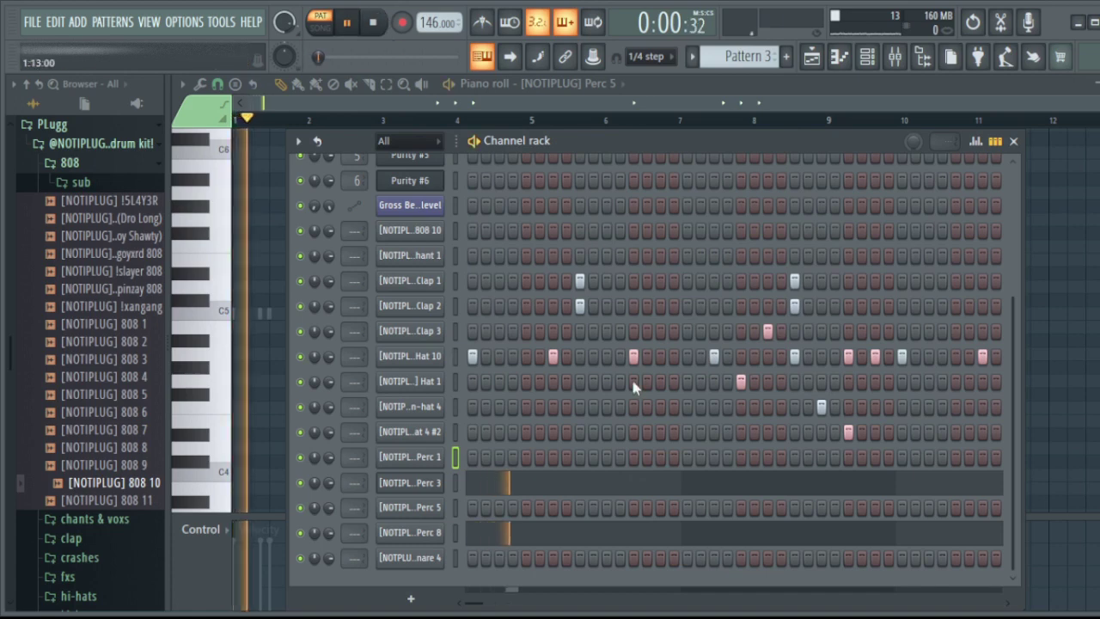
pyautogui.click(660, 456)
pyautogui.press('space')
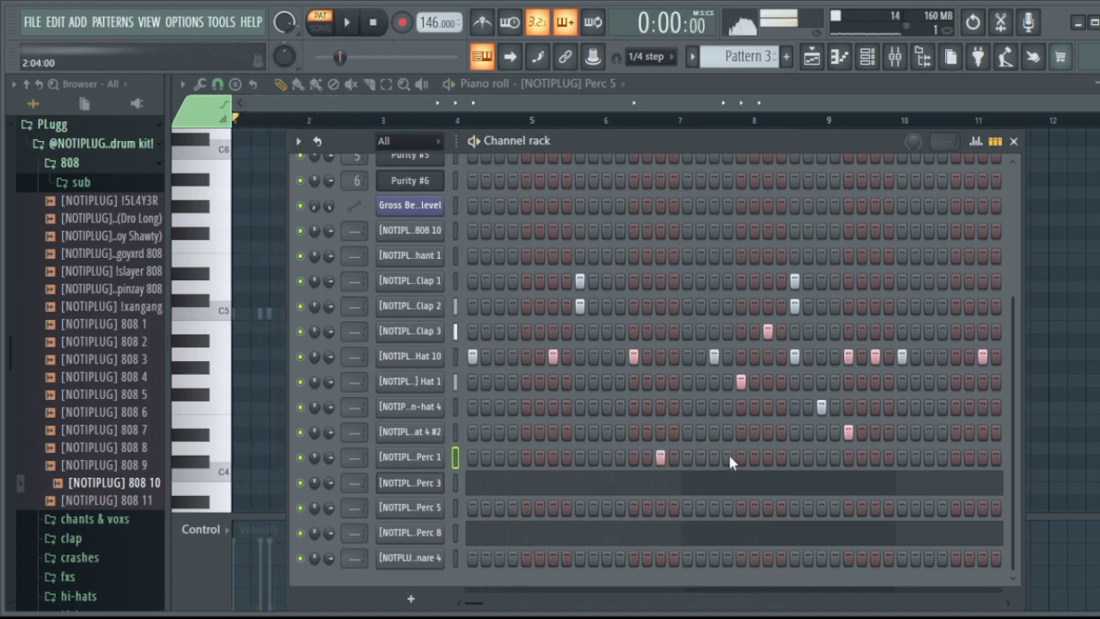
pyautogui.press('space')
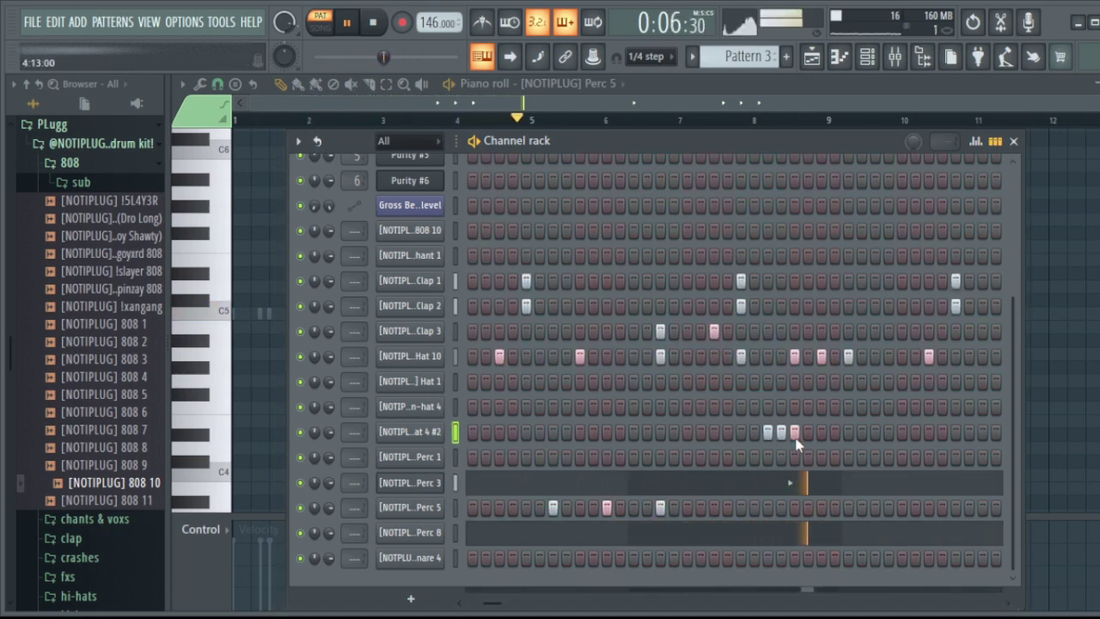
# Place three Perc 1 hits spaced two steps apart in the second half of bar 4.
pyautogui.press('space')
pyautogui.click(768, 458)
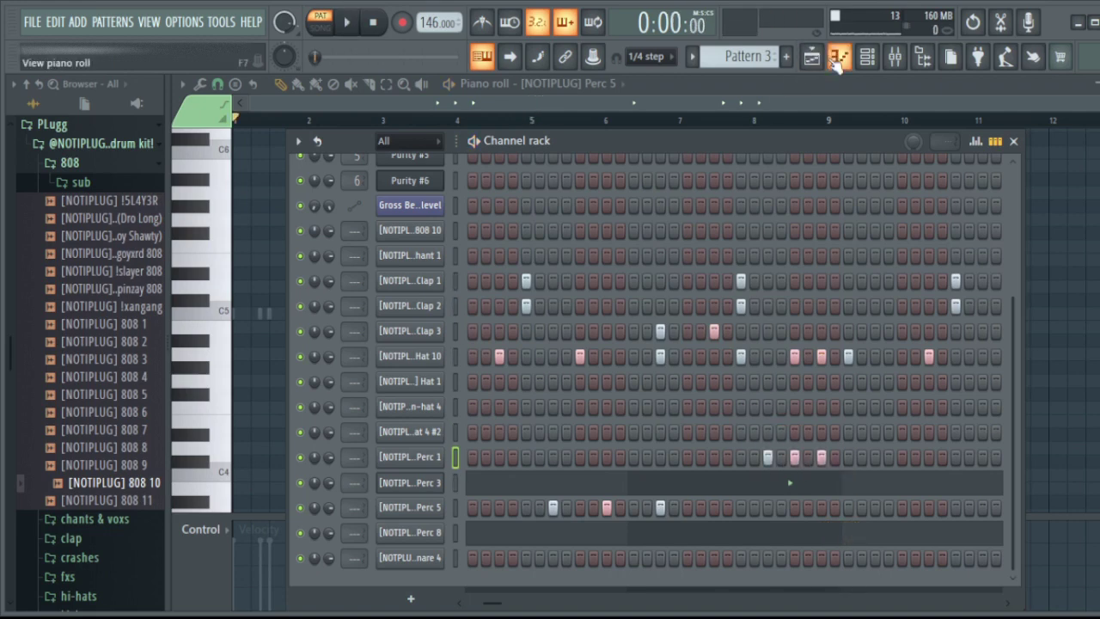
pyautogui.click(1096, 21)
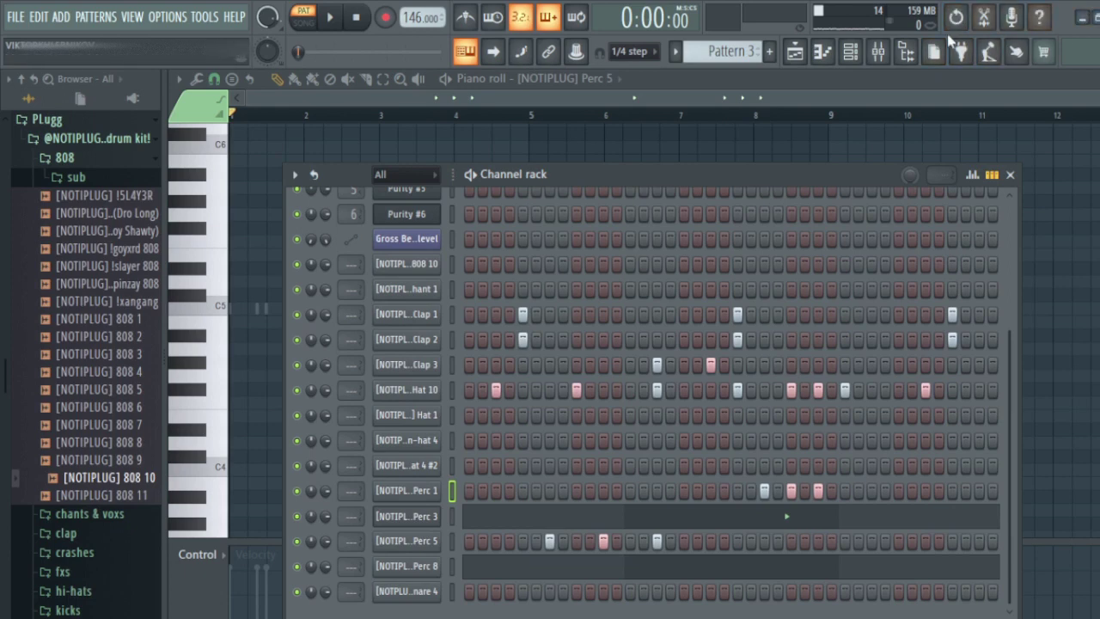
pyautogui.click(850, 52)
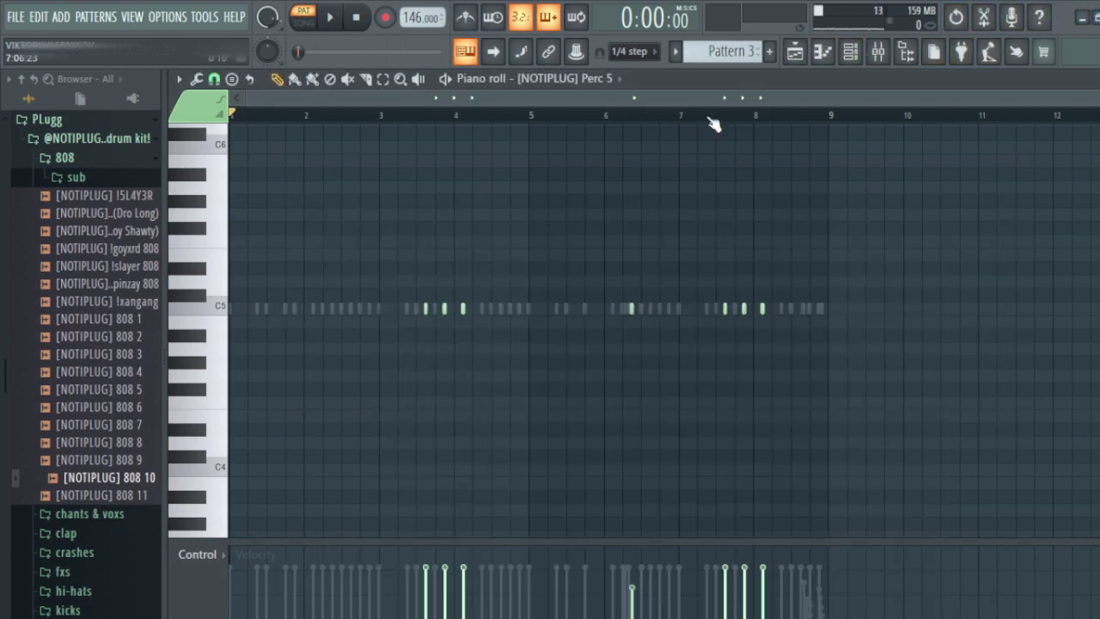
# Preview the pattern from around the middle of bar 3 and bring up the Perc 1 notes in the piano roll.
pyautogui.scroll(2, 487, 107)
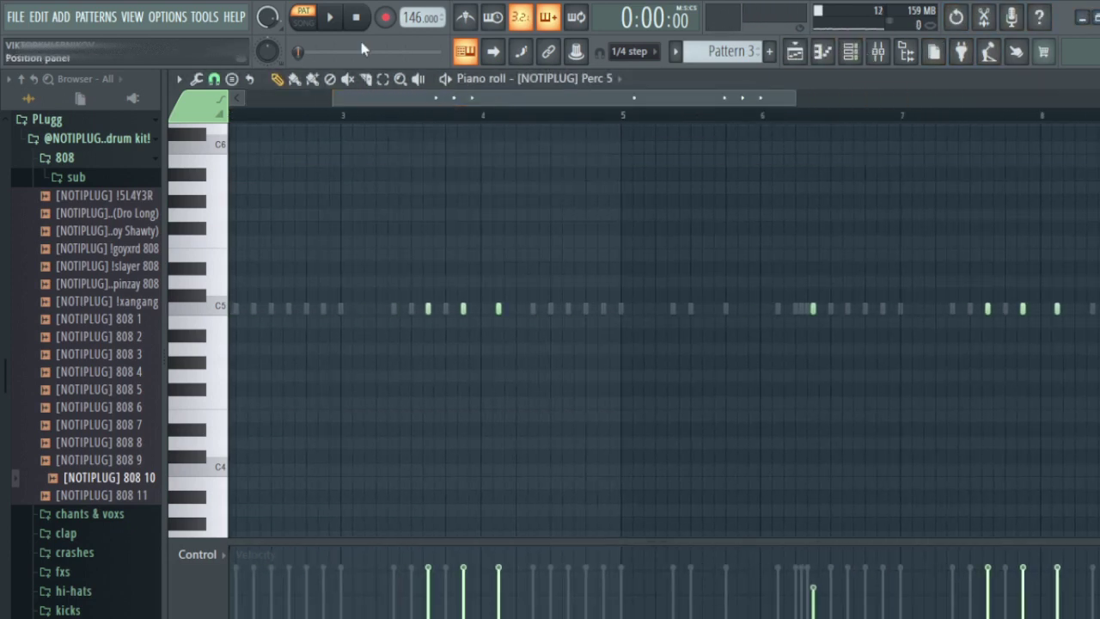
pyautogui.click(423, 110)
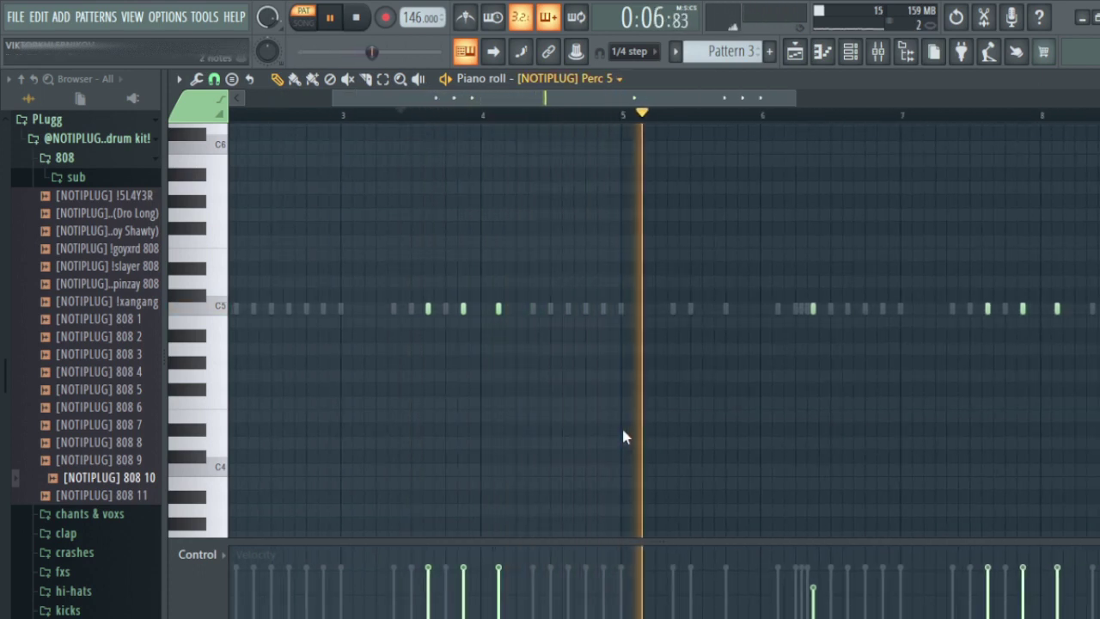
pyautogui.press('space')
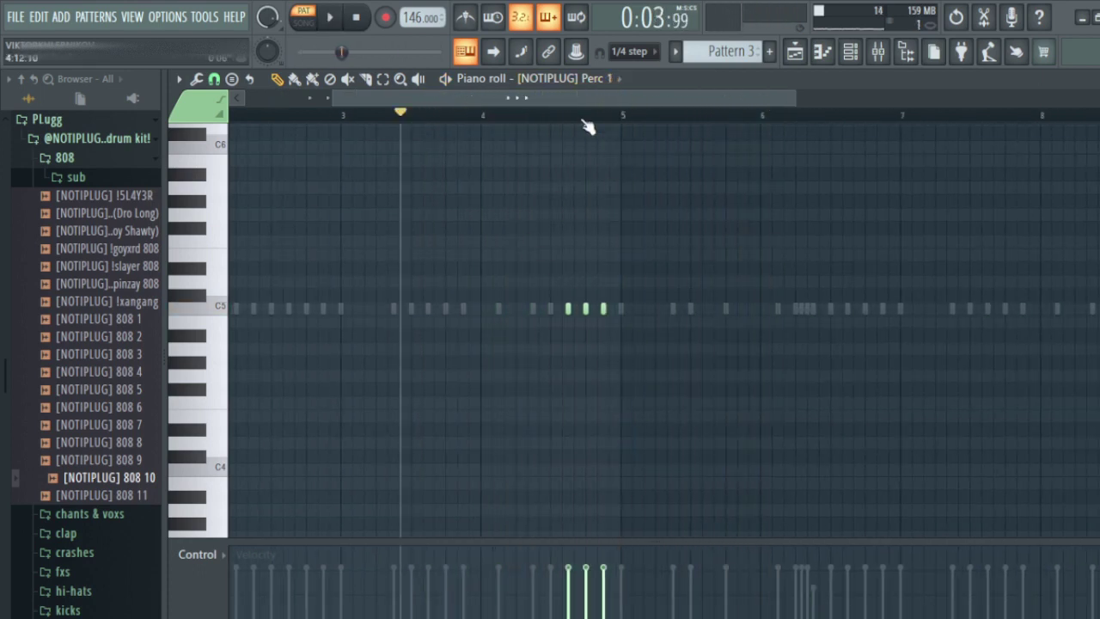
# Turn the middle Perc 1 note of bar 4 into a longer chopped roll with a descending velocity slope.
pyautogui.scroll(4, 585, 121)
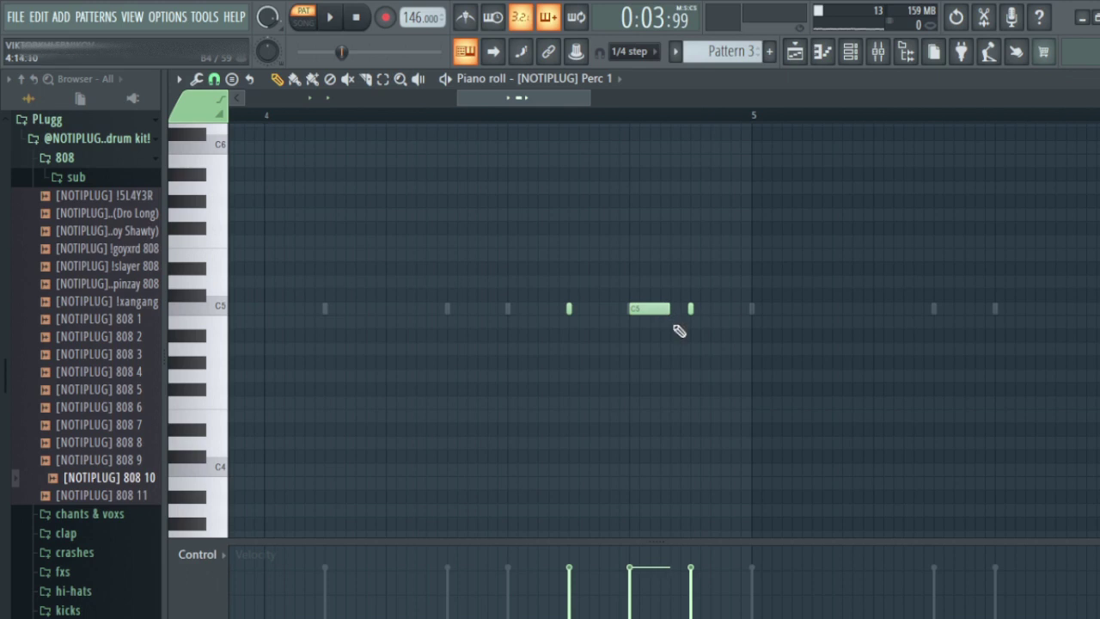
pyautogui.moveTo(679, 331); pyautogui.dragTo(628, 280)
pyautogui.hotkey('ctrl', 'u')
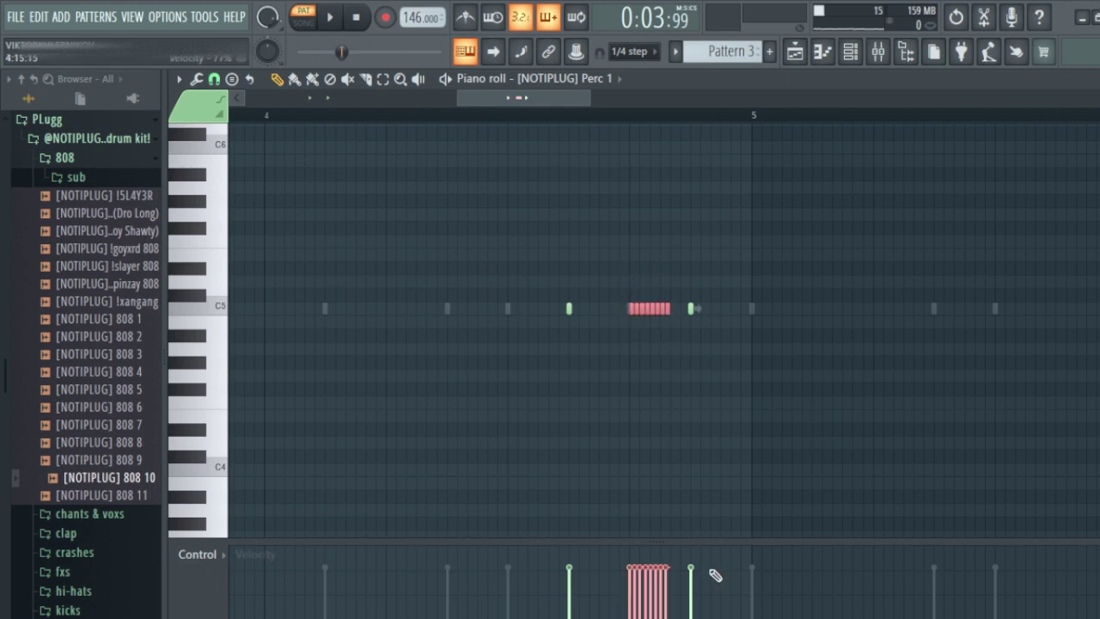
pyautogui.moveTo(634, 575); pyautogui.dragTo(675, 615)
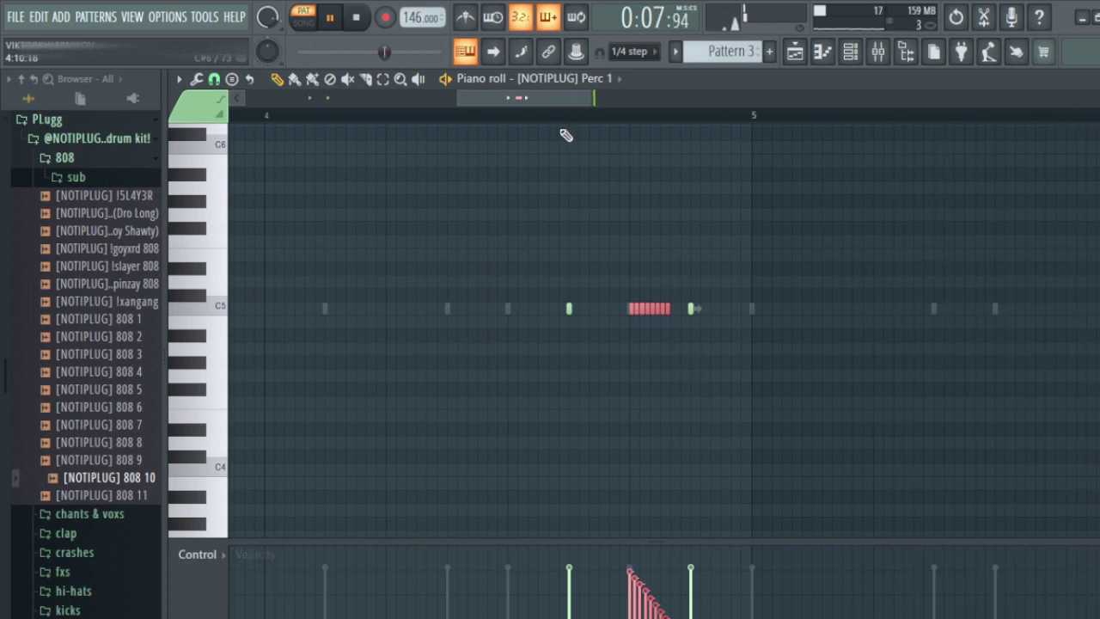
# Pan the first Perc 1 hit and the roll to the right, tapering towards centre, and centre the last hit while previewing.
pyautogui.scroll(1, 238, 557)
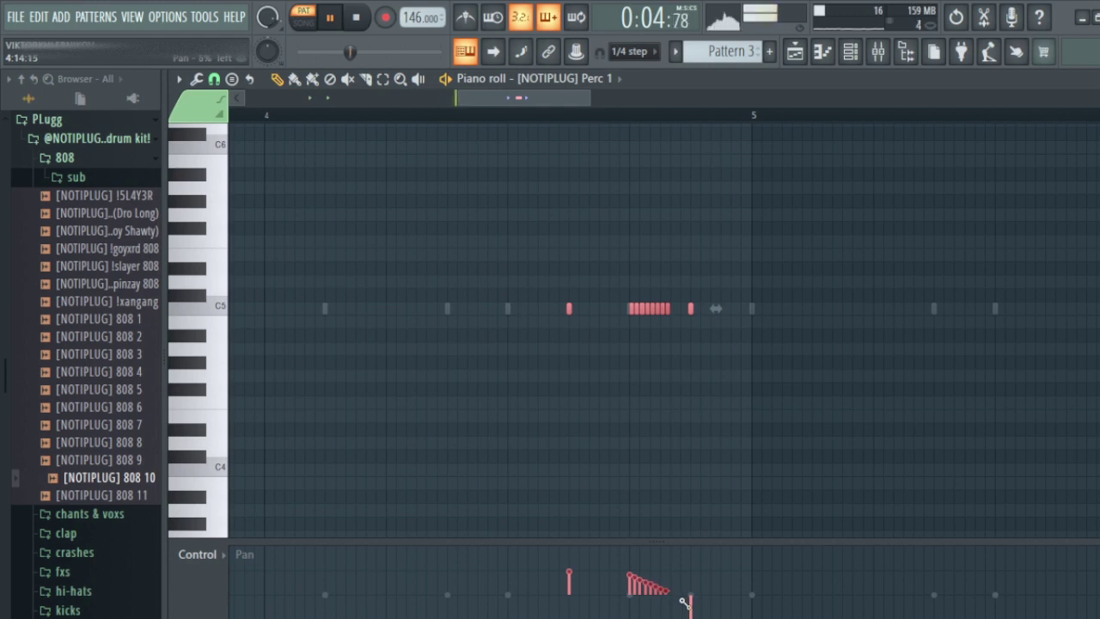
pyautogui.moveTo(685, 601); pyautogui.dragTo(695, 595)
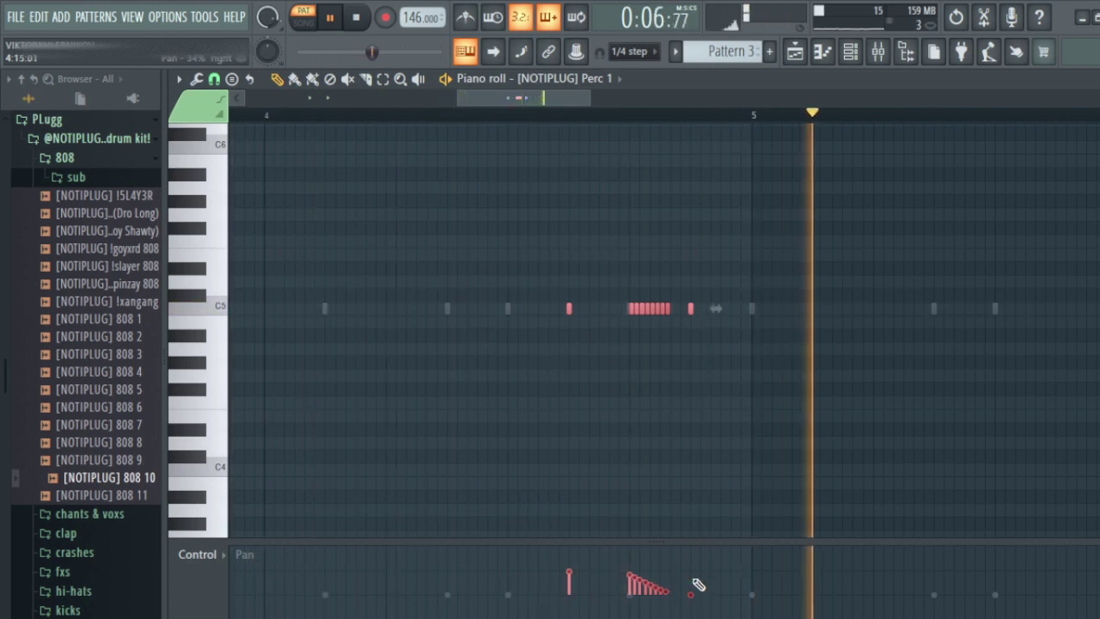
pyautogui.scroll(3, 245, 557)
pyautogui.press('space')
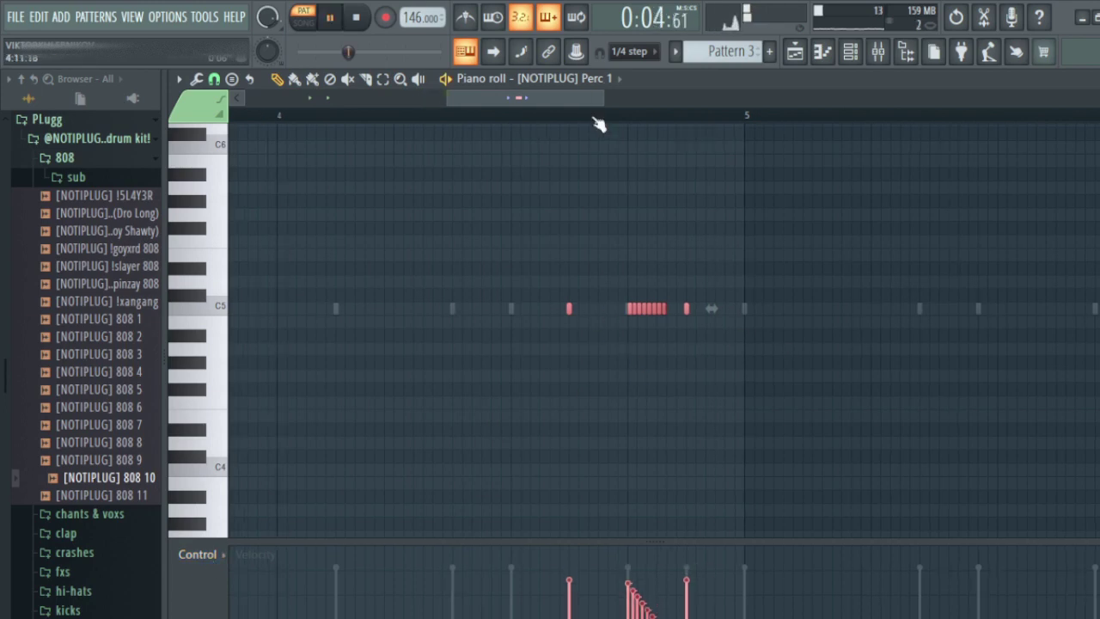
# Try a Perc 1 note near the end of bar 5 while previewing the pattern.
pyautogui.scroll(-3, 596, 123)
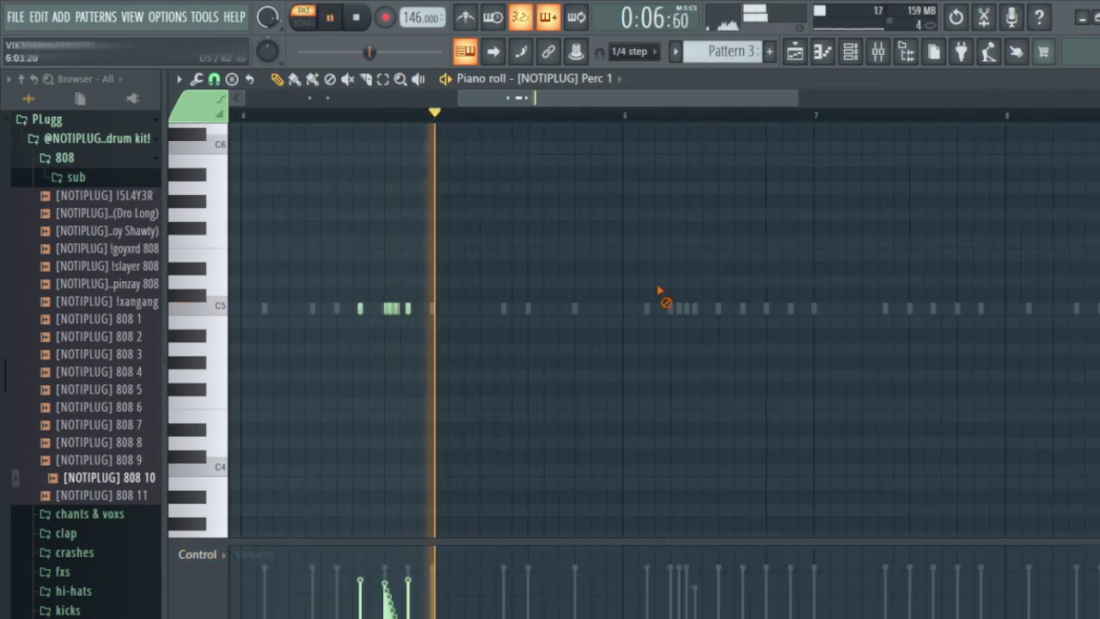
pyautogui.click(599, 309)
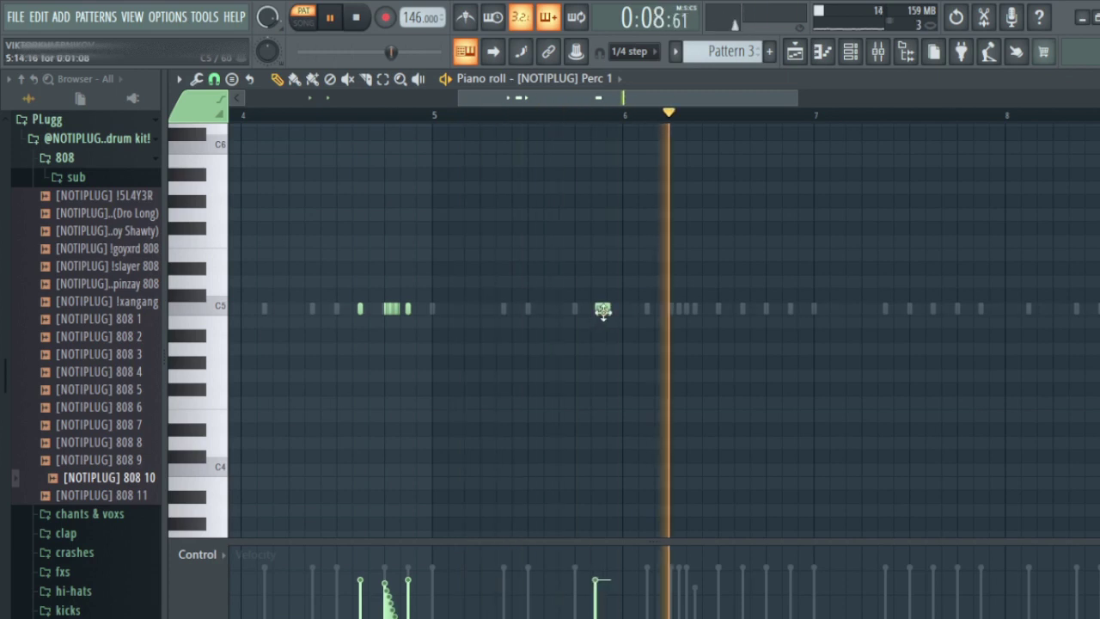
pyautogui.click(851, 52)
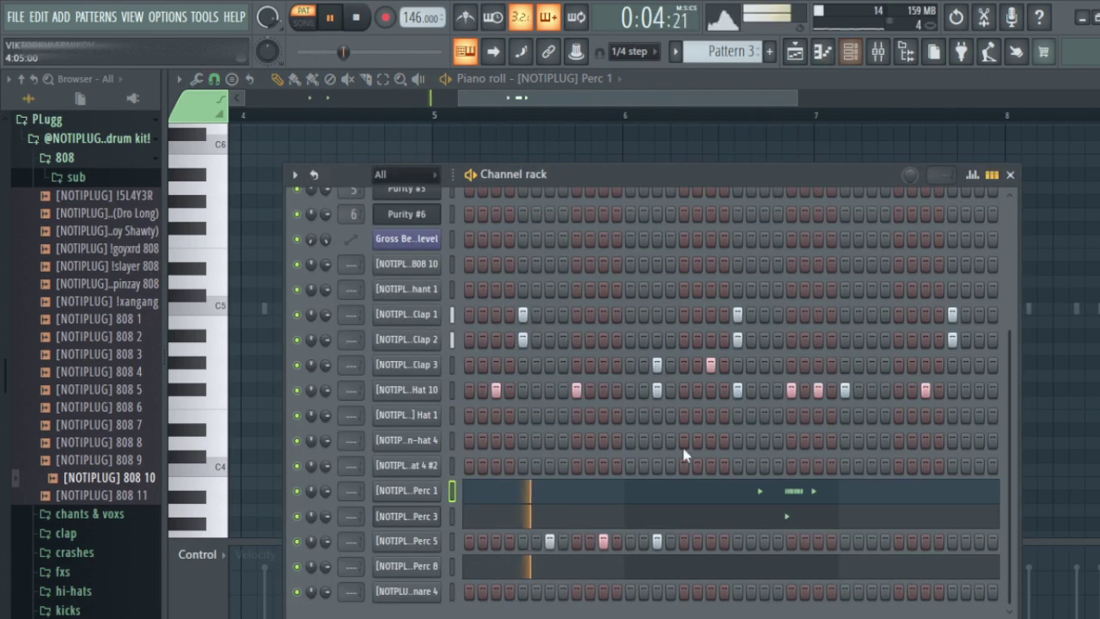
# Review the channel steps from bar 5 onwards while previewing, returning to the Perc 1 notes in the piano roll.
pyautogui.hscroll(-1, 899, 551)
pyautogui.hscroll(-2, 670, 555)
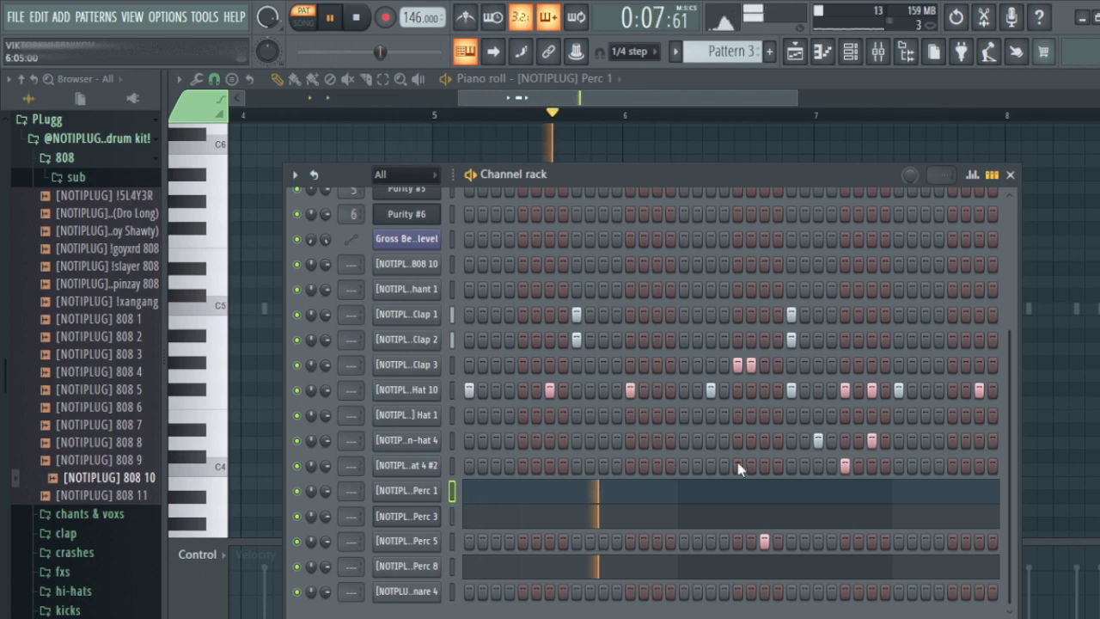
pyautogui.press('space')
pyautogui.press('F6')
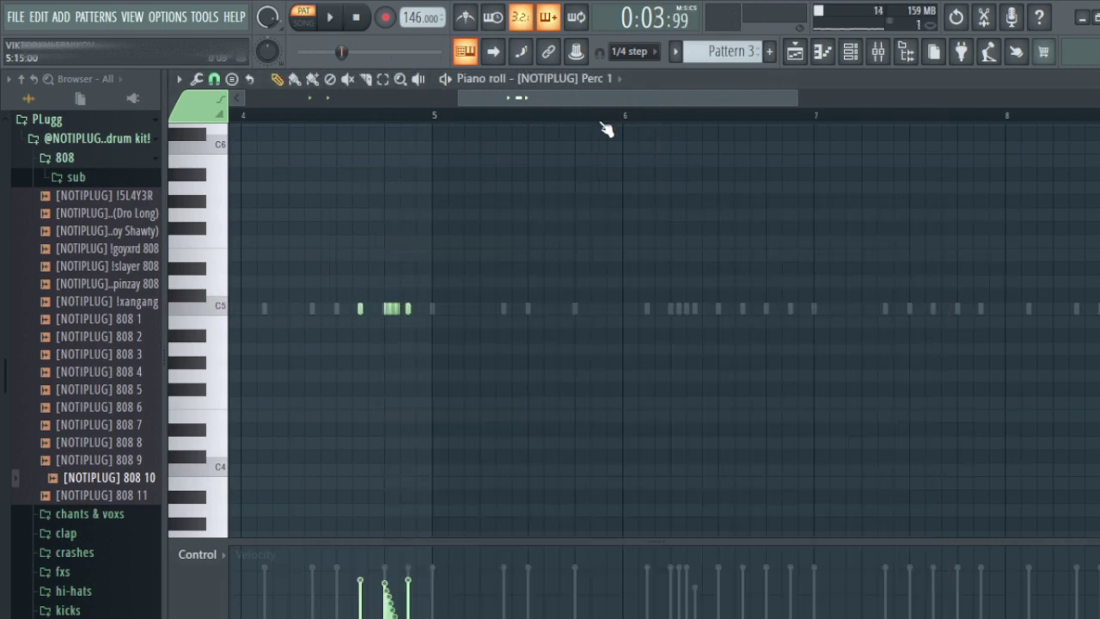
# Add single Perc 1 hits on C5 at step 15 of bar 5, step 3 of bar 6 and step 5 of bar 8.
pyautogui.scroll(2, 601, 128)
pyautogui.click(600, 311)
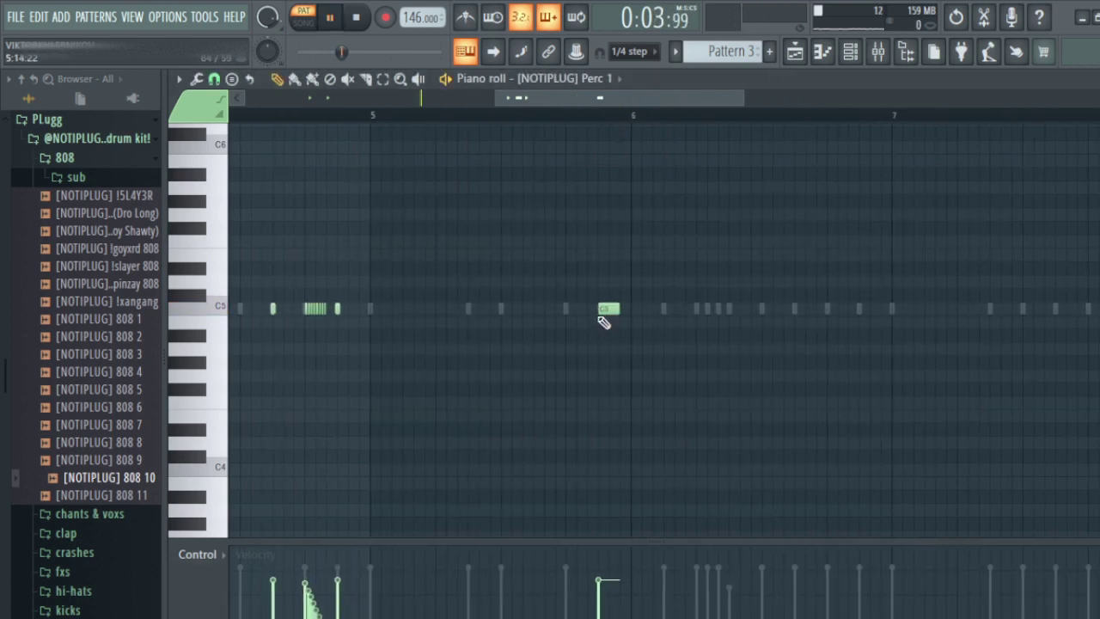
pyautogui.rightClick(608, 310)
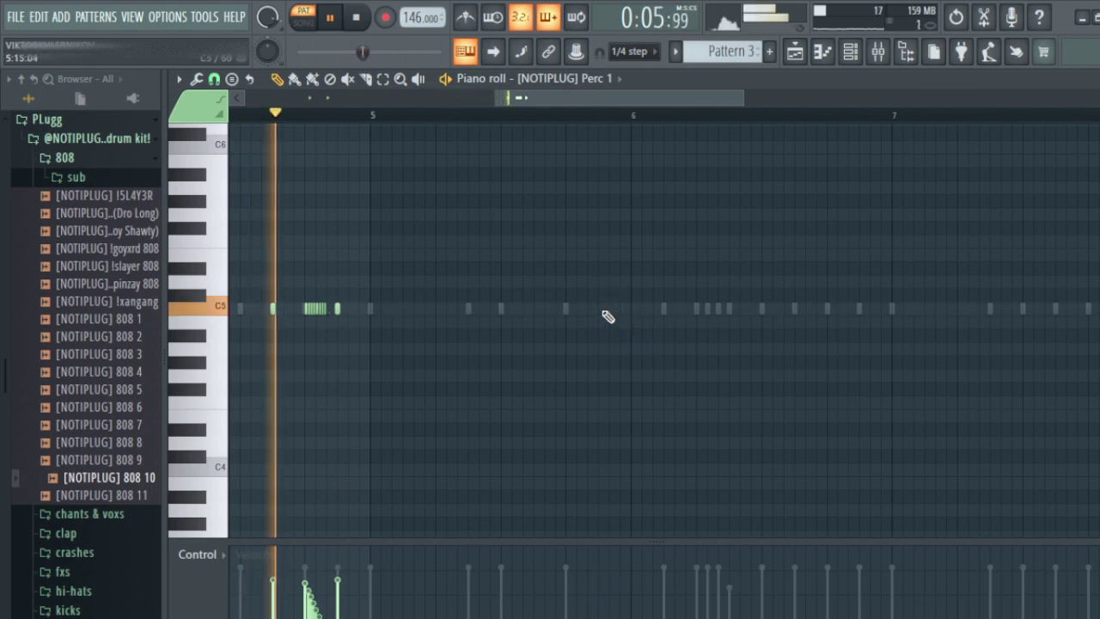
pyautogui.click(599, 310)
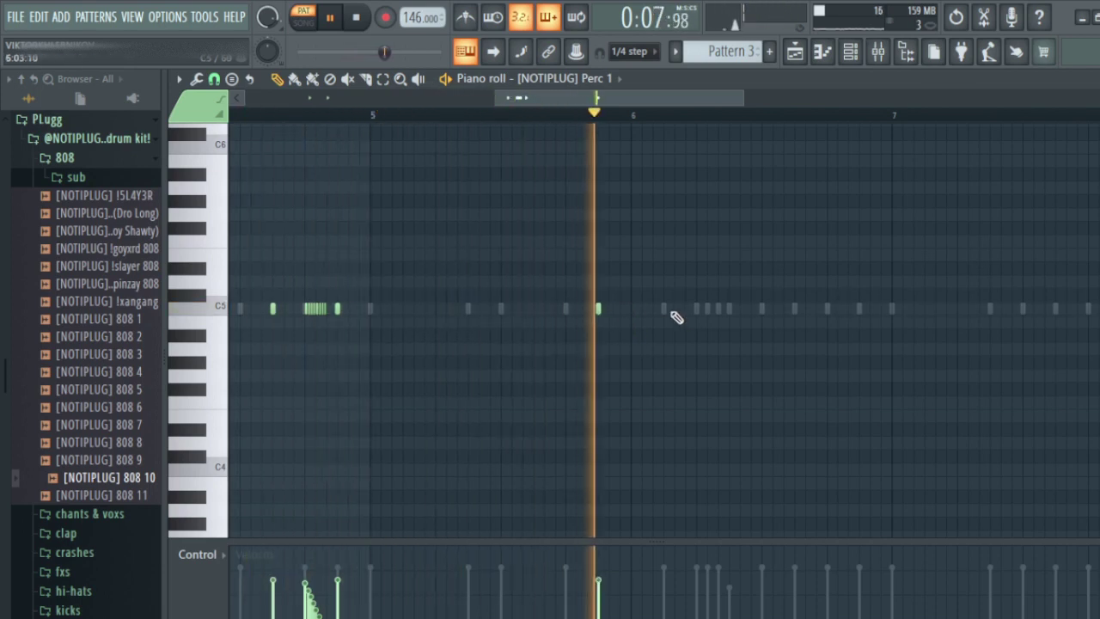
pyautogui.click(665, 309)
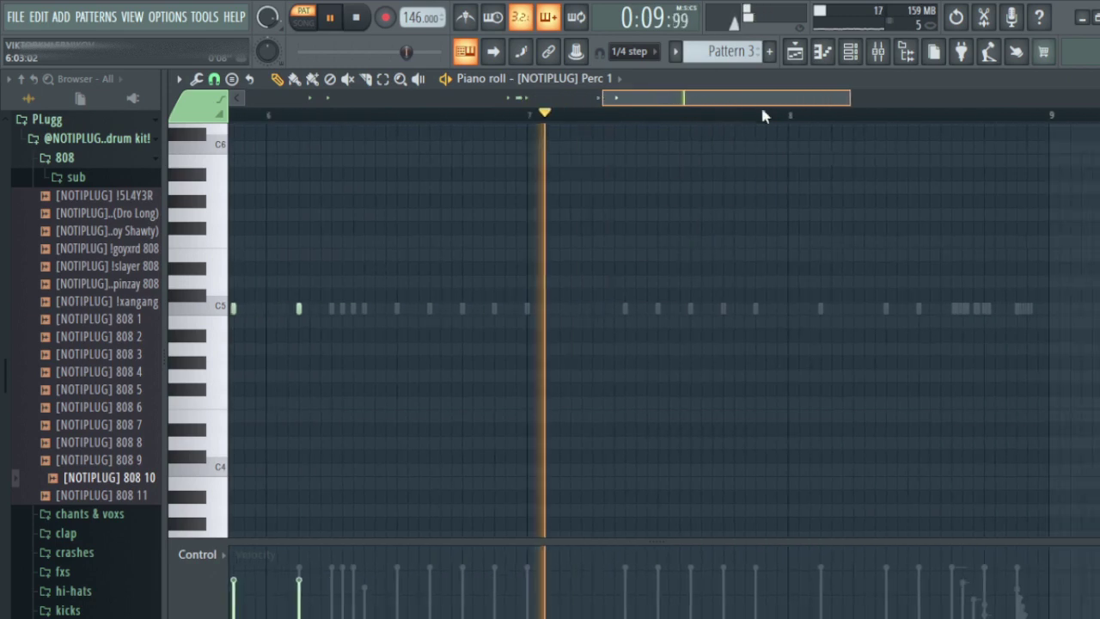
pyautogui.click(607, 310)
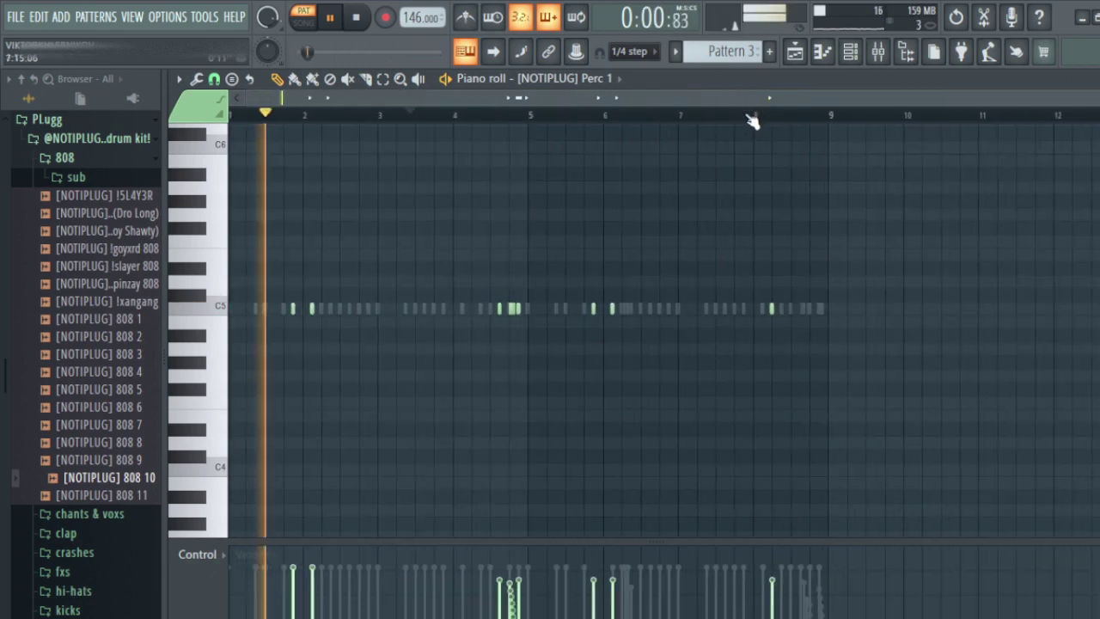
# Bring up the Snare 4 notes in the piano roll, place a C5 hit on step 3 of bar 1 and preview it.
pyautogui.click(849, 52)
pyautogui.click(452, 591)
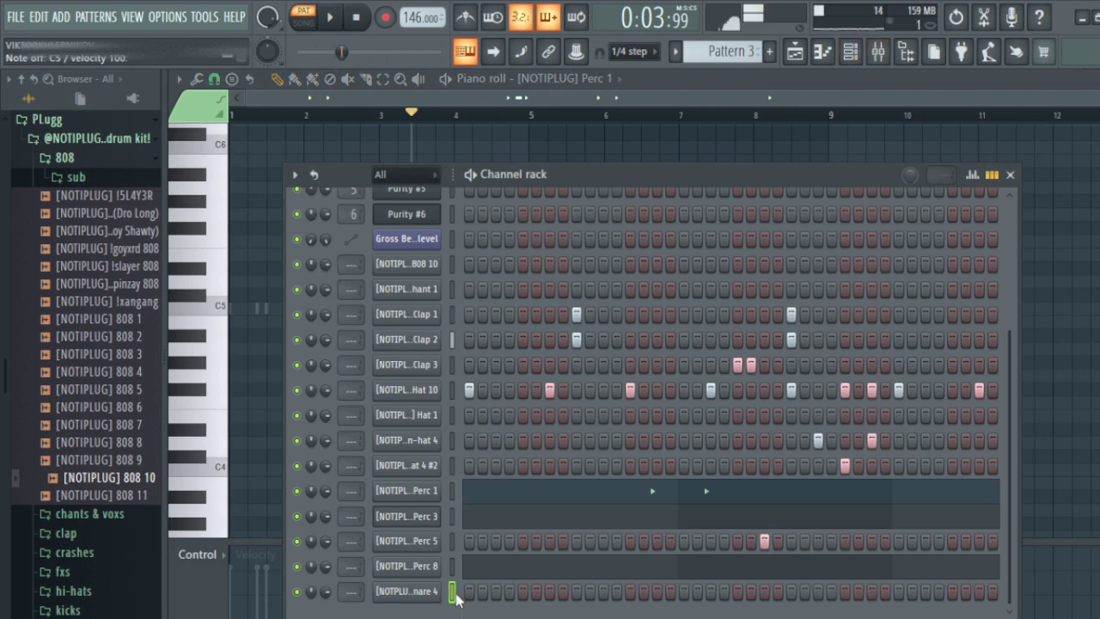
pyautogui.click(607, 80)
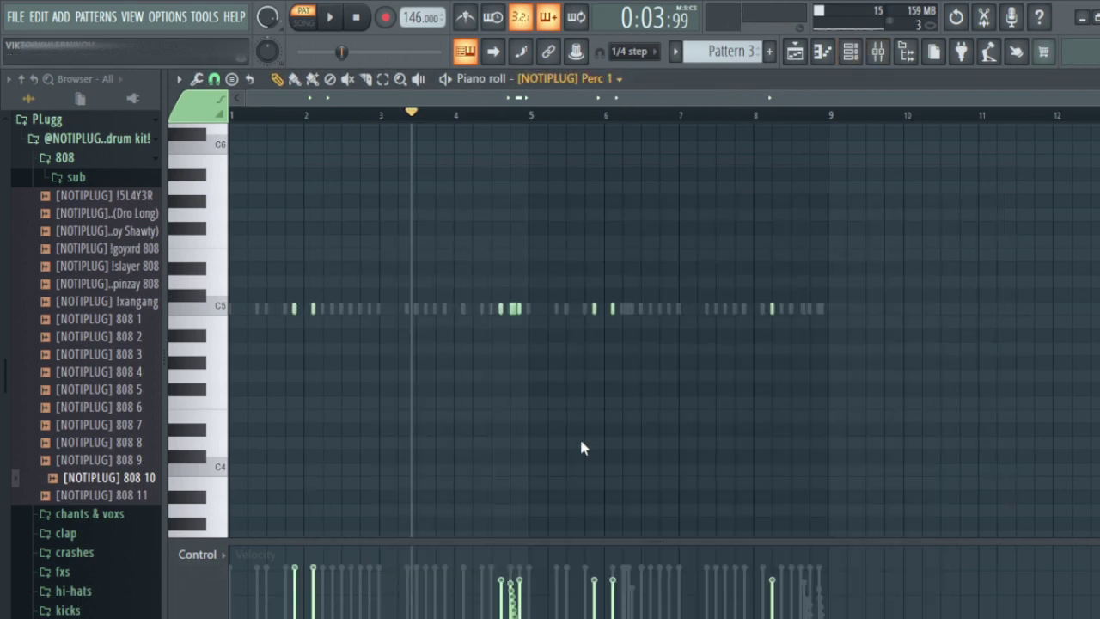
pyautogui.scroll(3, 269, 120)
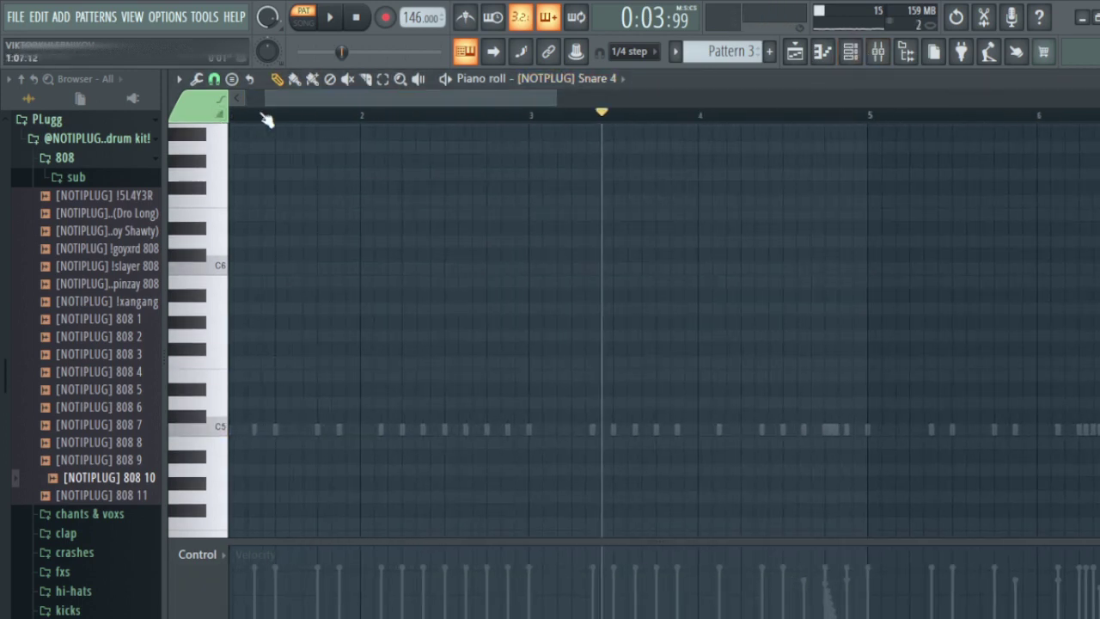
pyautogui.scroll(2, 267, 121)
pyautogui.scroll(-2, 229, 373)
pyautogui.click(262, 348)
pyautogui.press('space')
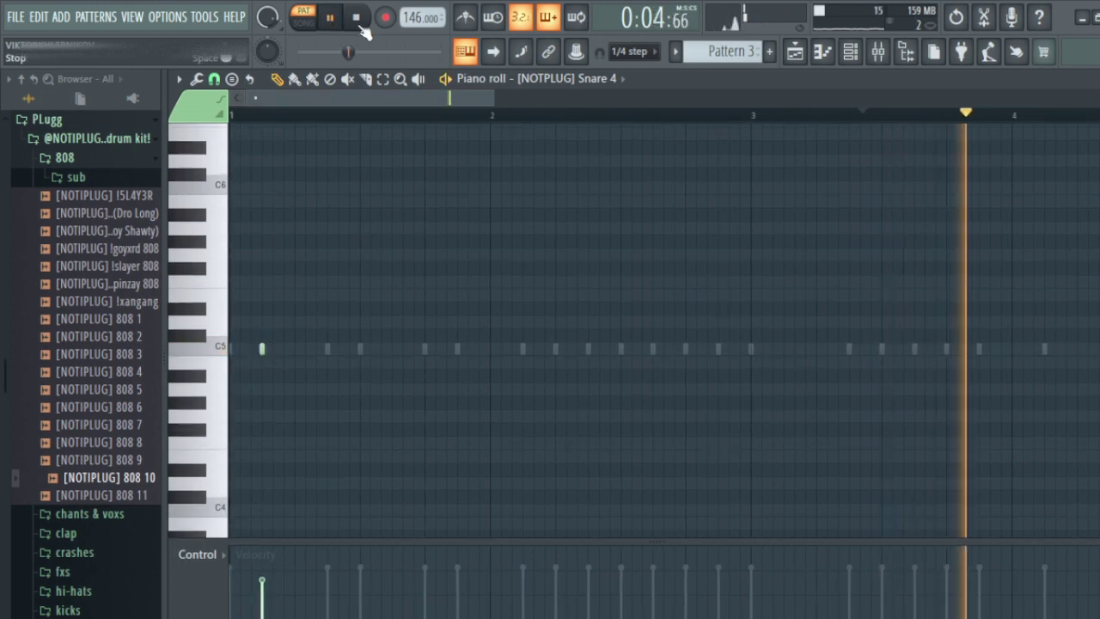
pyautogui.press('space')
pyautogui.press('space')
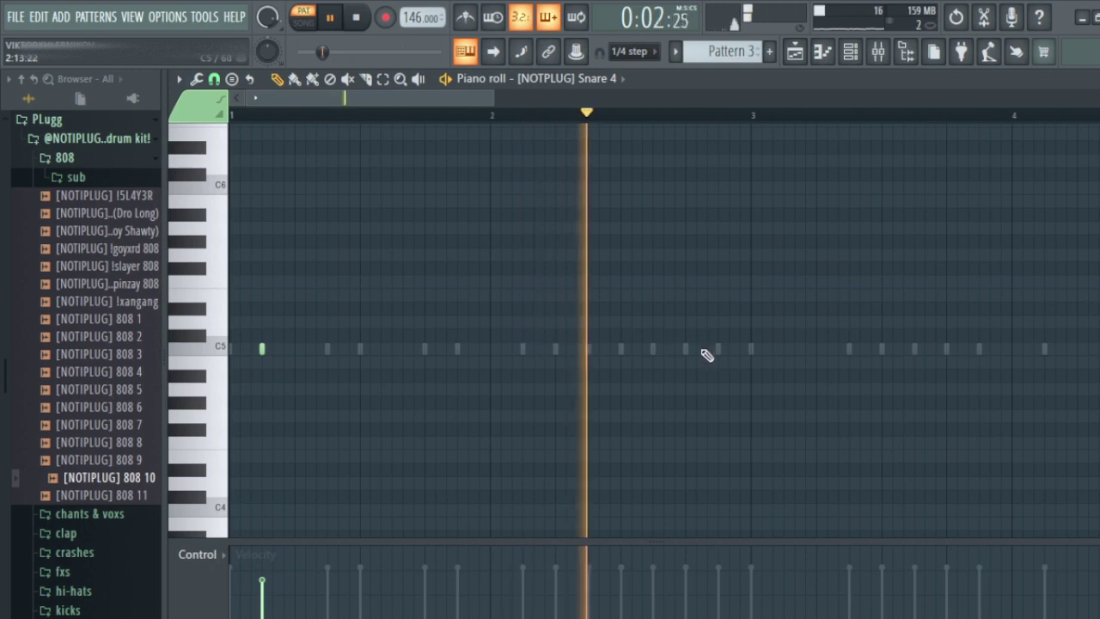
# Add Snare 4 hits on steps 3 and 5 of bar 3 and on step 5 of bar 5 during playback.
pyautogui.click(784, 349)
pyautogui.click(817, 349)
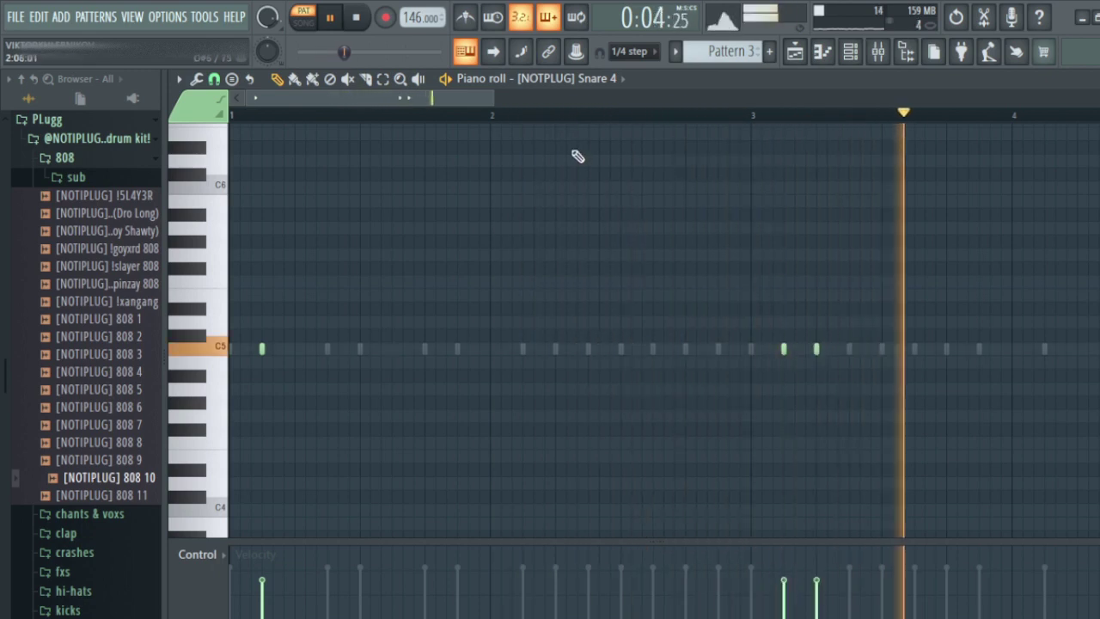
pyautogui.click(541, 349)
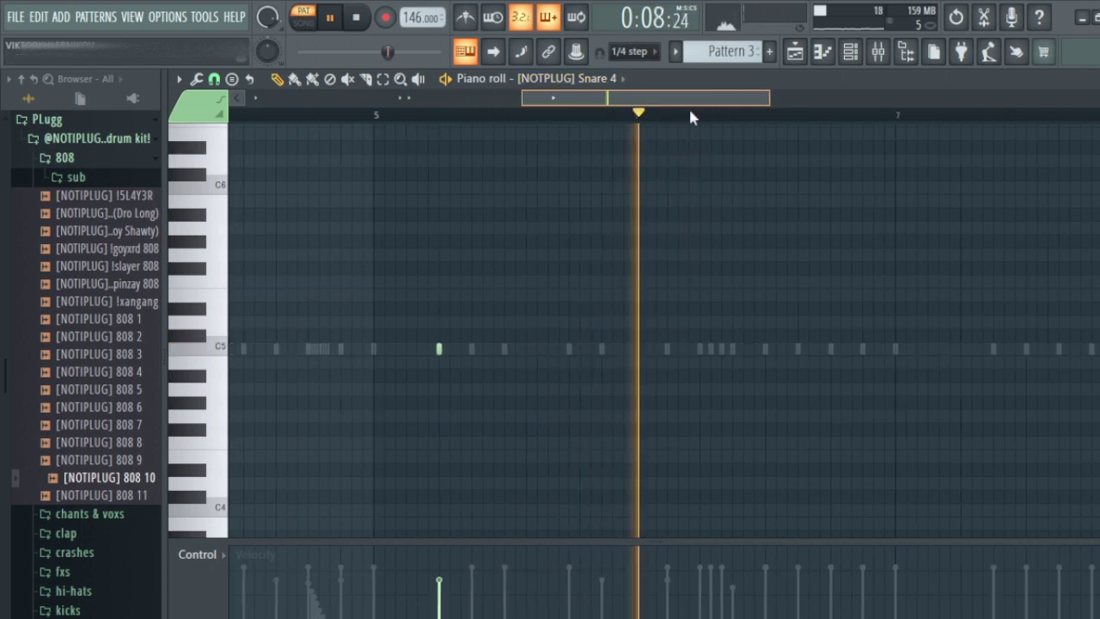
# Build a four-note Snare 4 roll from step 7 of bar 7 with rising velocities and preview it from that bar.
pyautogui.click(630, 349)
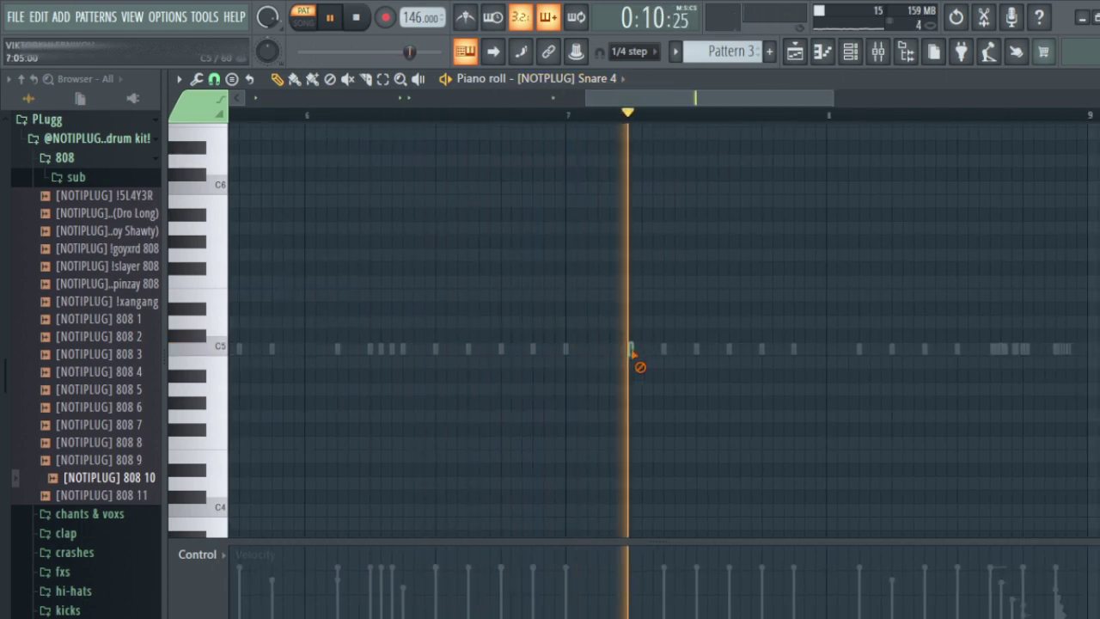
pyautogui.moveTo(632, 350); pyautogui.dragTo(663, 350)
pyautogui.press('space')
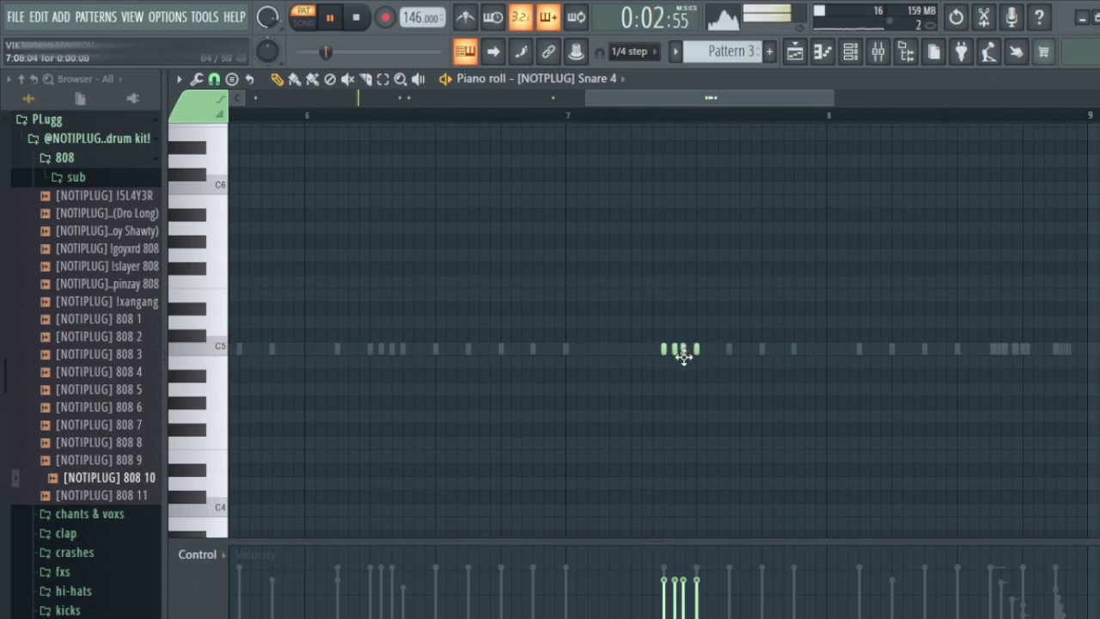
pyautogui.hotkey('ctrl', 'a')
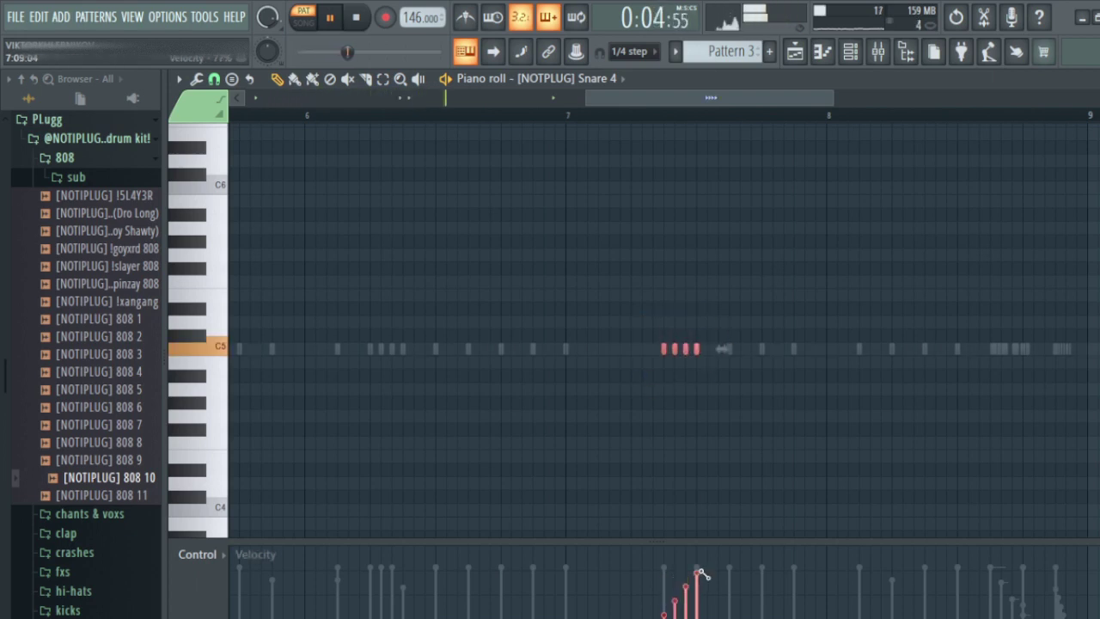
pyautogui.click(636, 115)
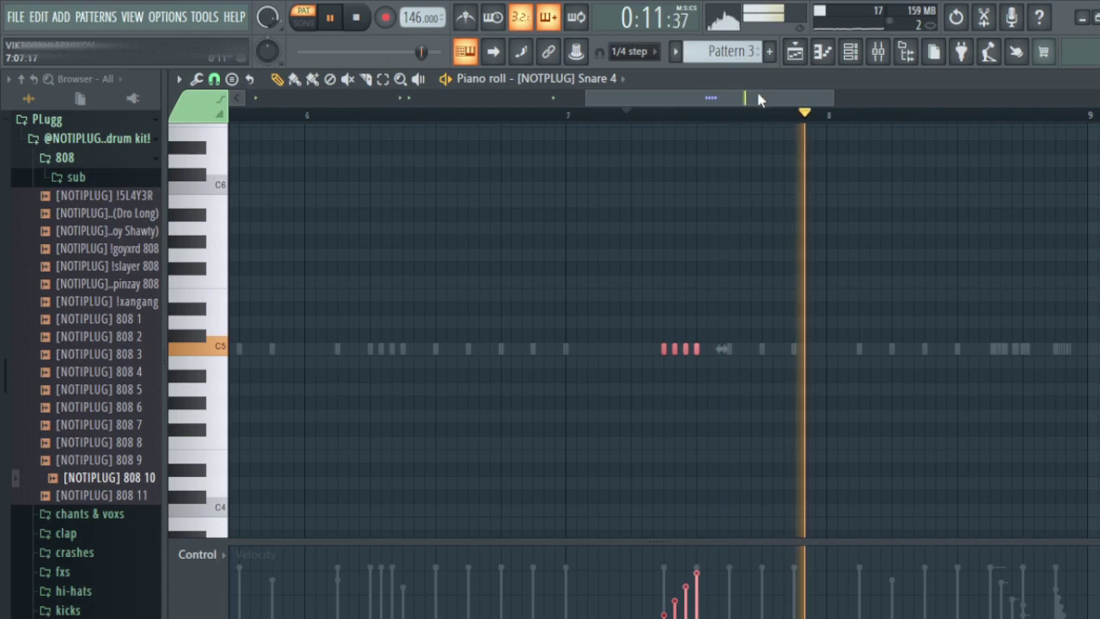
# Try placing Pattern 3 as a clip on Track 3 of the playlist.
pyautogui.click(795, 52)
pyautogui.scroll(-2, 727, 116)
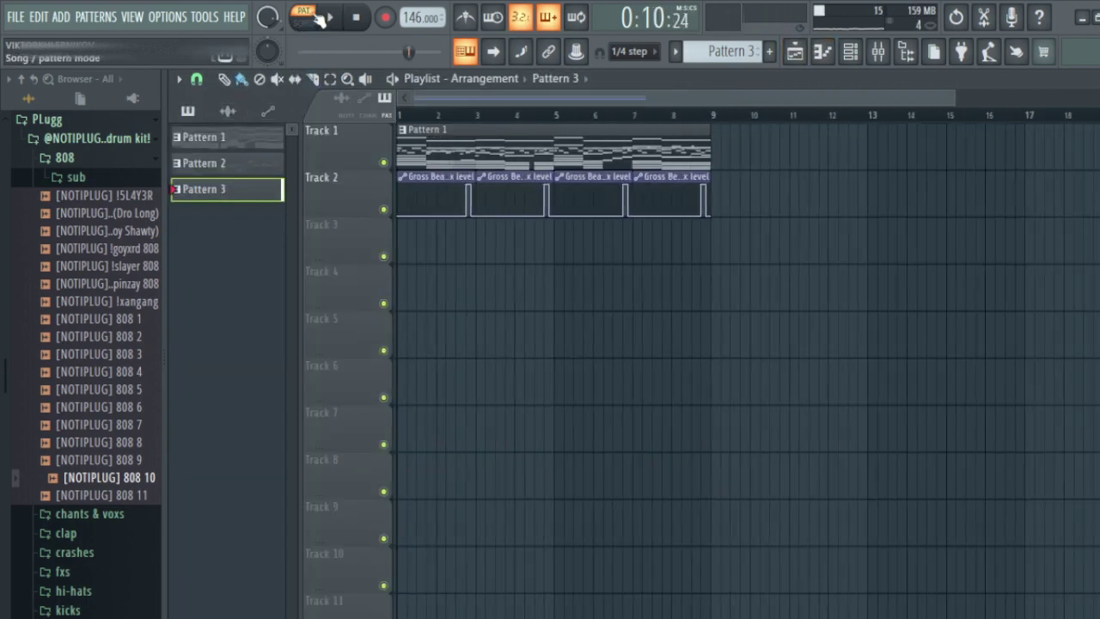
pyautogui.moveTo(519, 241); pyautogui.dragTo(459, 256)
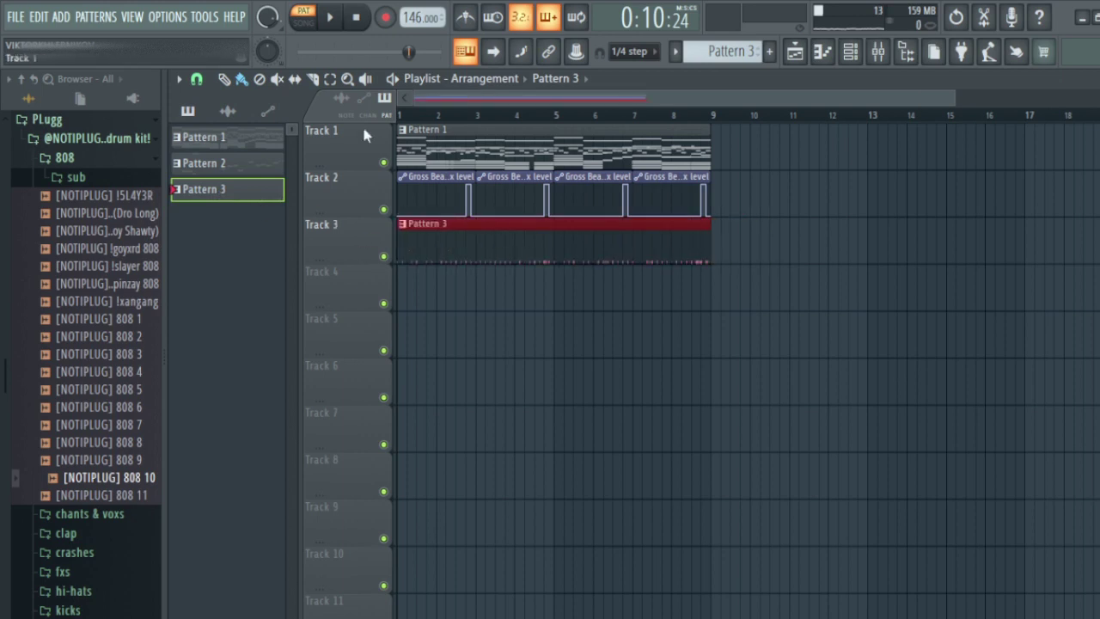
pyautogui.rightClick(538, 253)
# Add Chant 1 hits on step 13 of bars 1, 4 and 6 and on steps 5 and 7 of bar 8 while previewing.
pyautogui.click(850, 52)
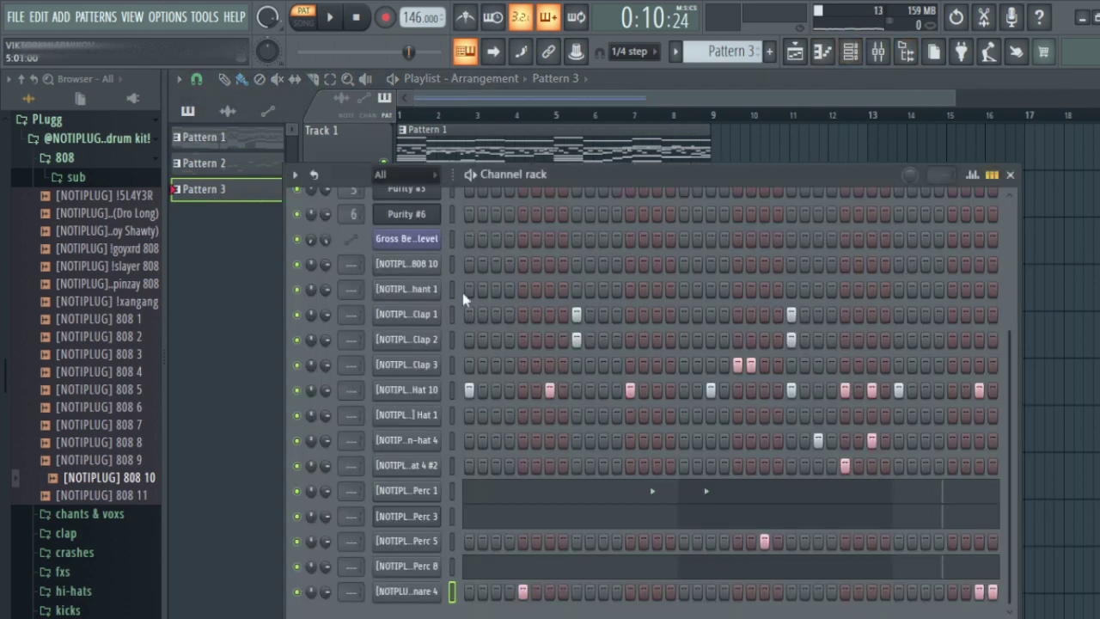
pyautogui.press('space')
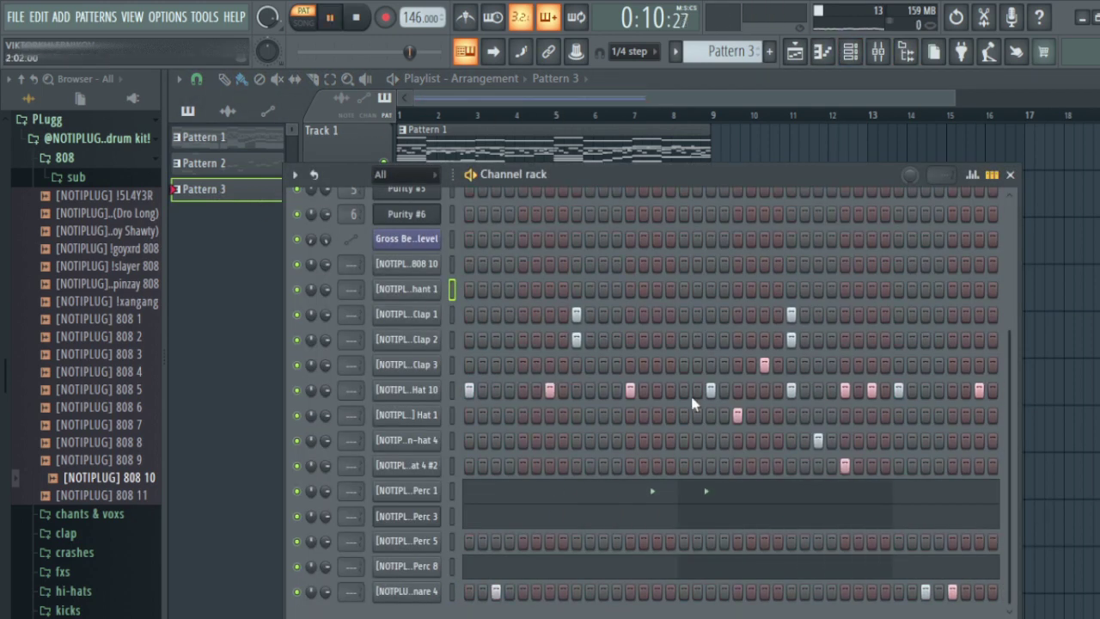
pyautogui.press('space')
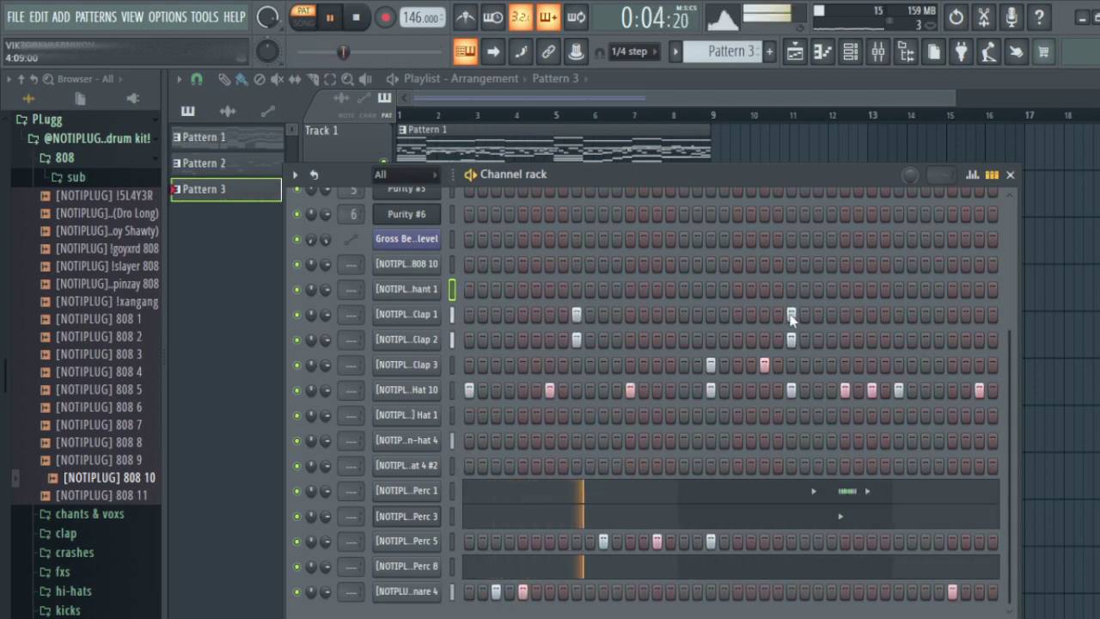
pyautogui.click(845, 289)
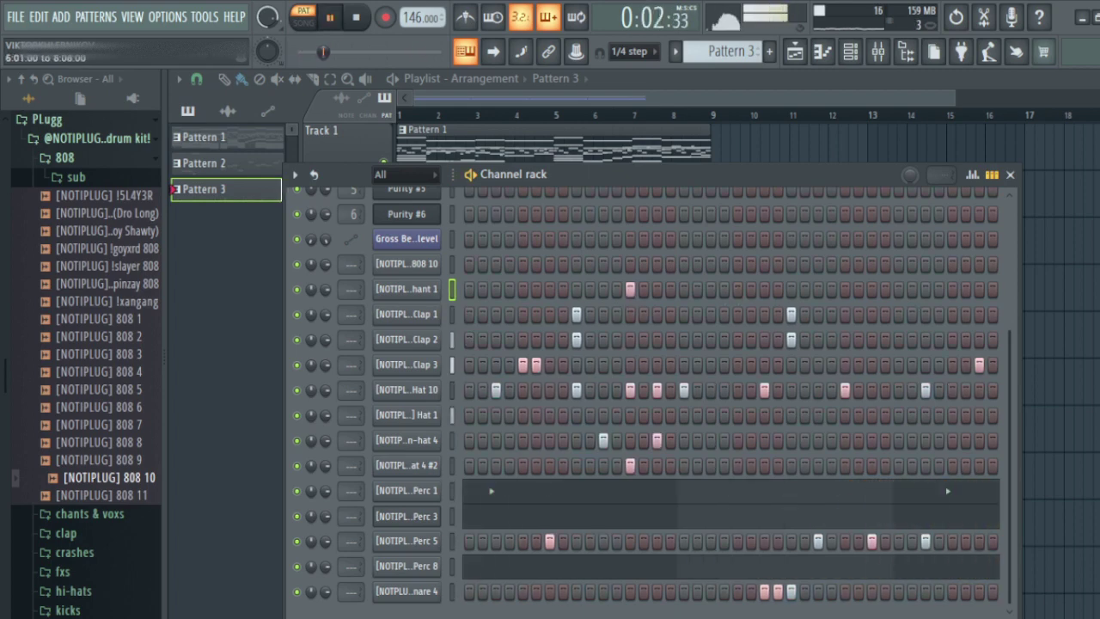
pyautogui.click(791, 290)
pyautogui.click(818, 290)
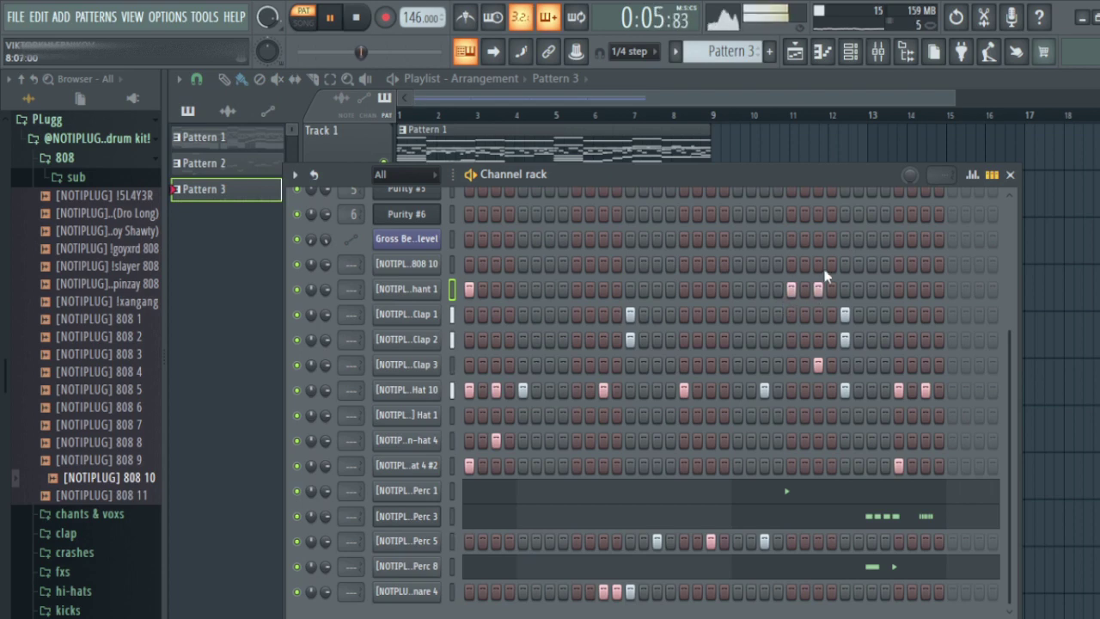
# Select the two bar 8 Chant 1 notes in the piano roll and lower their velocities.
pyautogui.click(823, 53)
pyautogui.moveTo(651, 304); pyautogui.dragTo(794, 433)
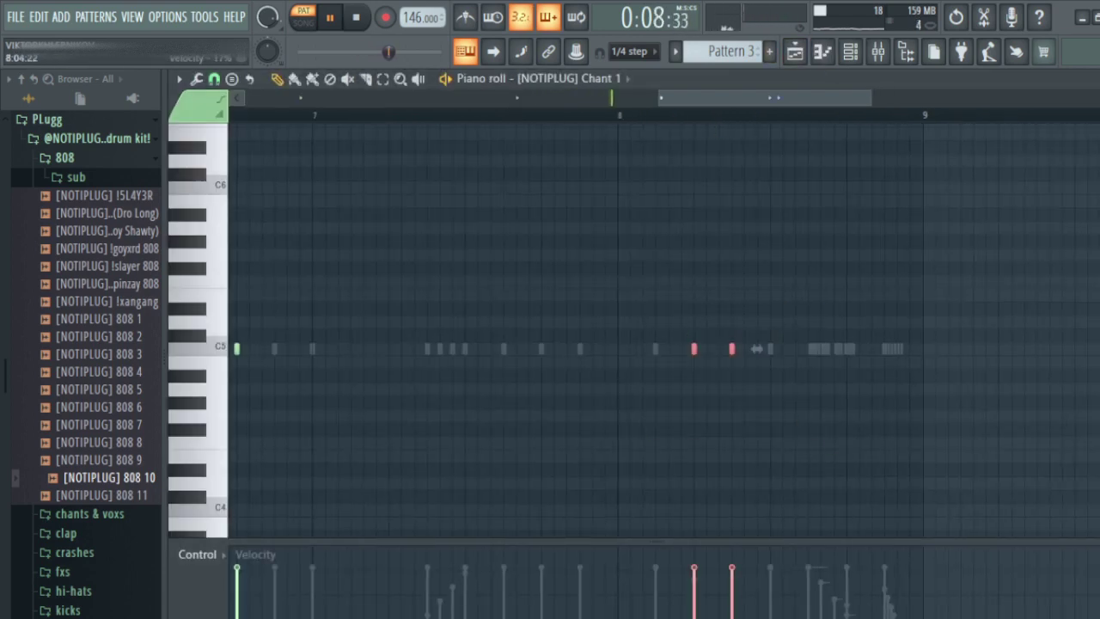
pyautogui.moveTo(701, 611); pyautogui.dragTo(746, 607)
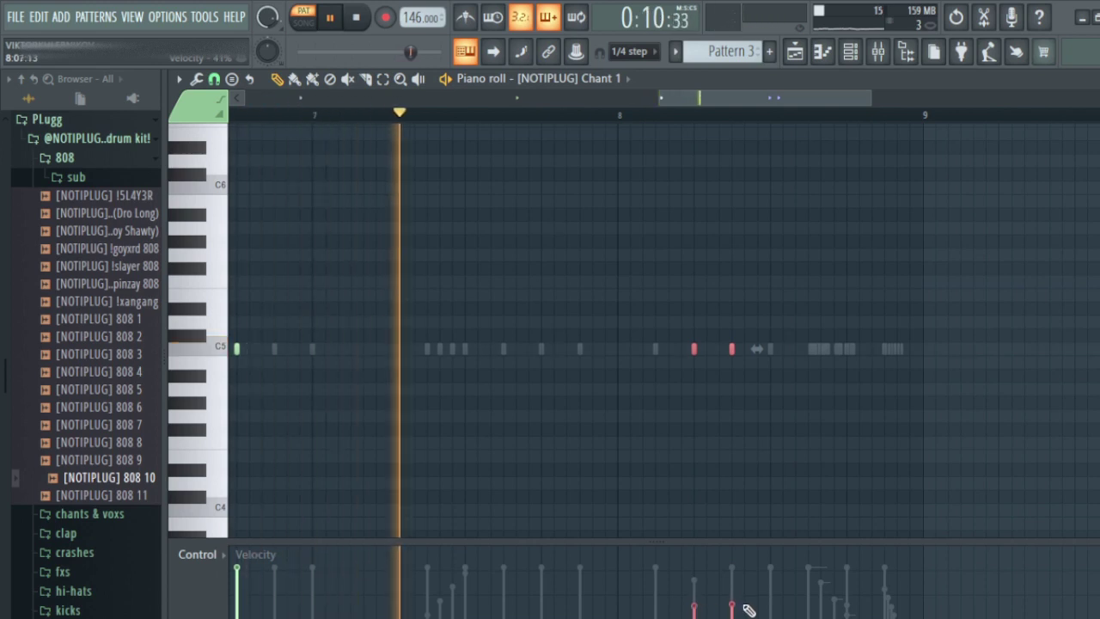
# Pan the first bar 8 Chant 1 note right and the second left, and return the note controls to velocity.
pyautogui.click(202, 555)
pyautogui.click(250, 545)
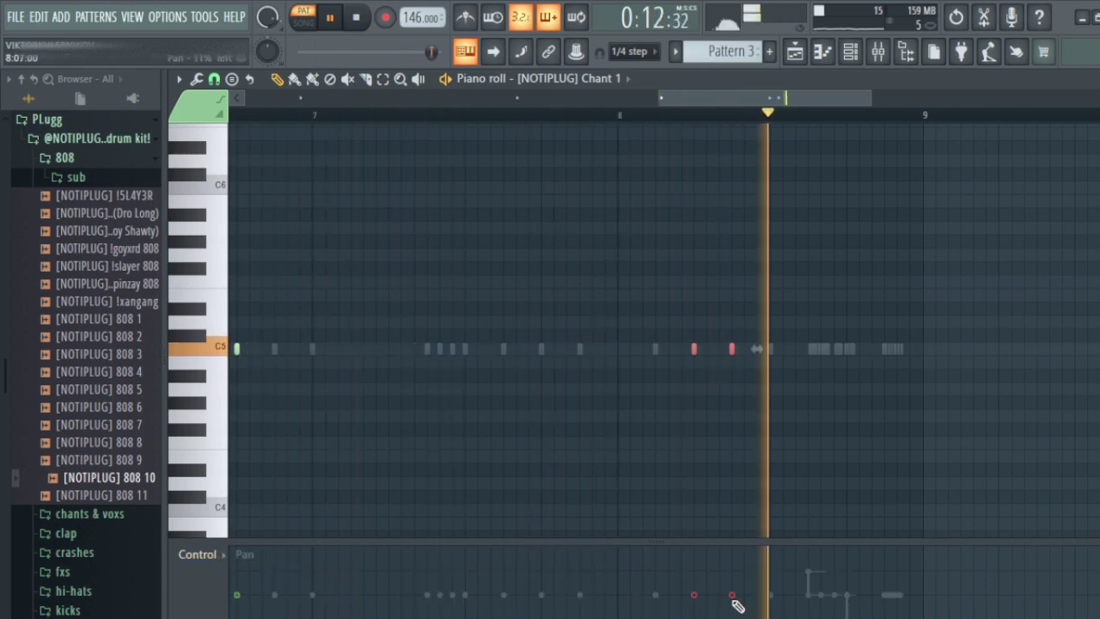
pyautogui.moveTo(695, 593); pyautogui.dragTo(696, 580)
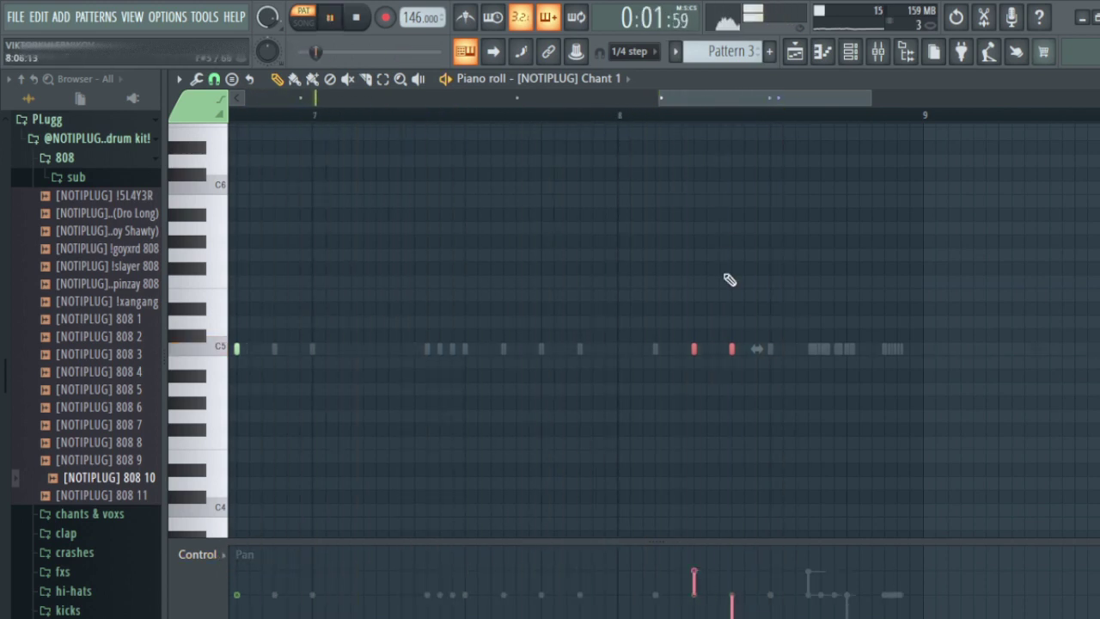
pyautogui.scroll(-5, 678, 118)
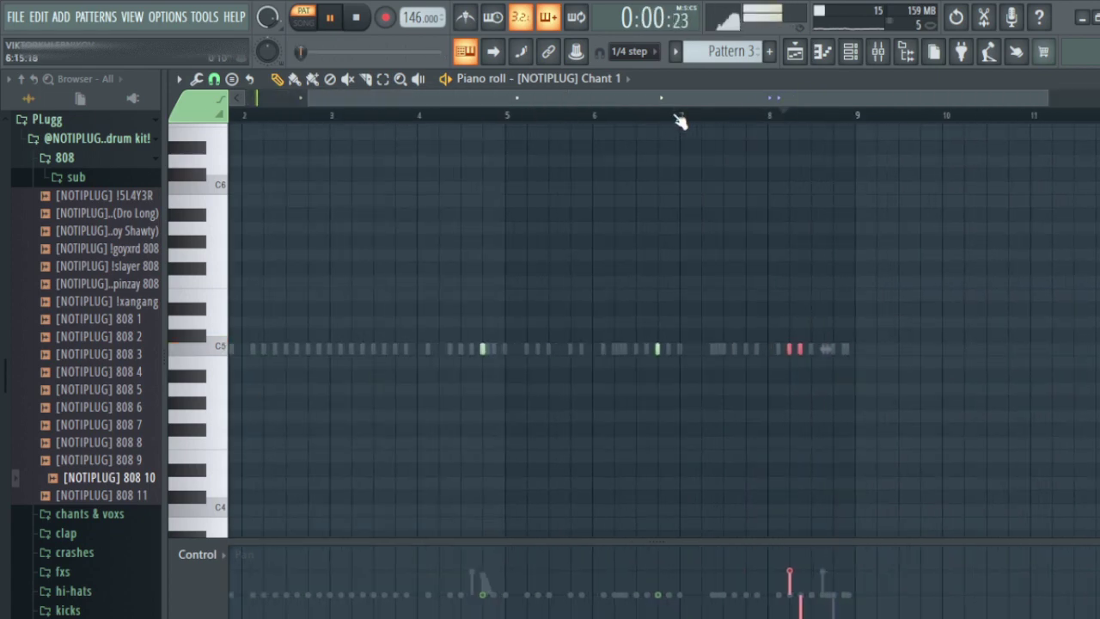
pyautogui.scroll(-2, 678, 118)
pyautogui.click(202, 555)
pyautogui.click(234, 553)
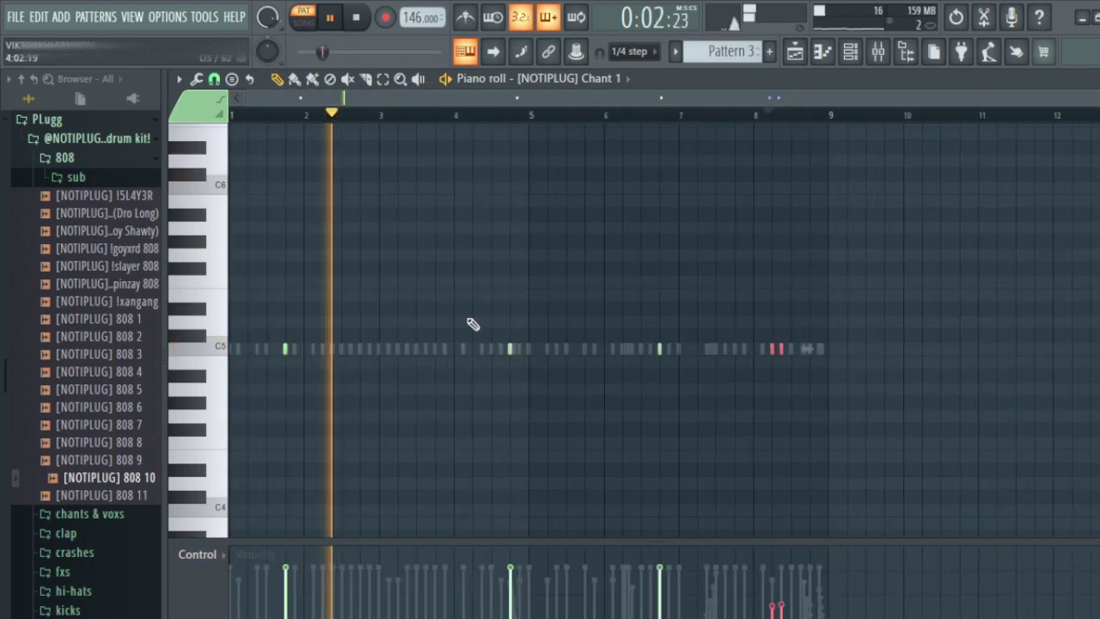
# Go back to the channel rack and preview the whole pattern while selecting the 808 10 and clap channels.
pyautogui.press('F5')
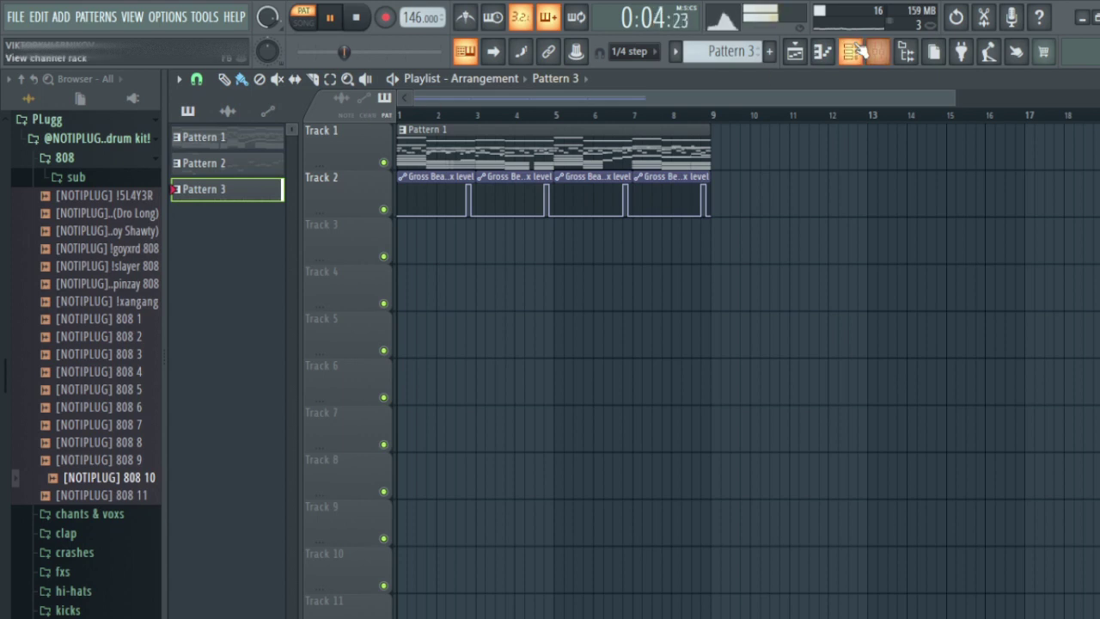
pyautogui.click(860, 51)
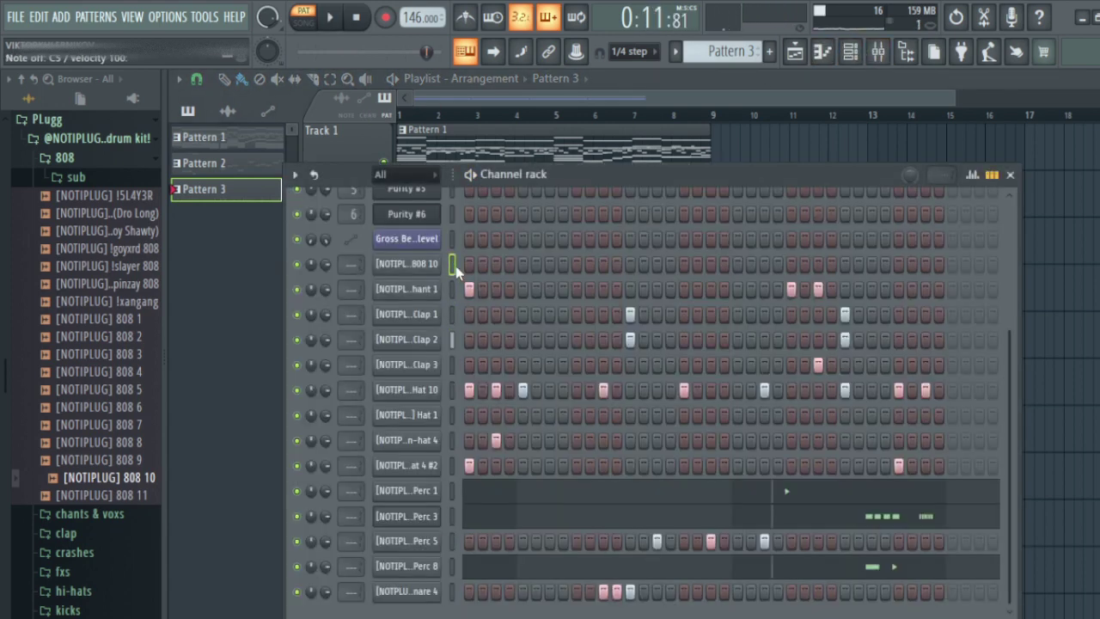
pyautogui.press('space')
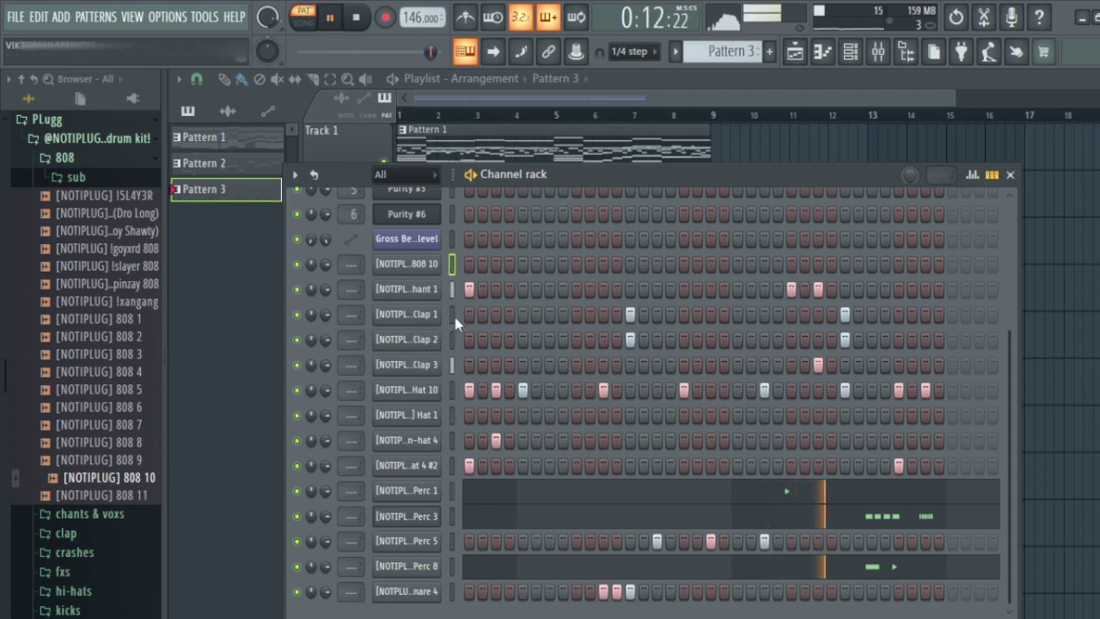
pyautogui.click(453, 313)
pyautogui.click(452, 340)
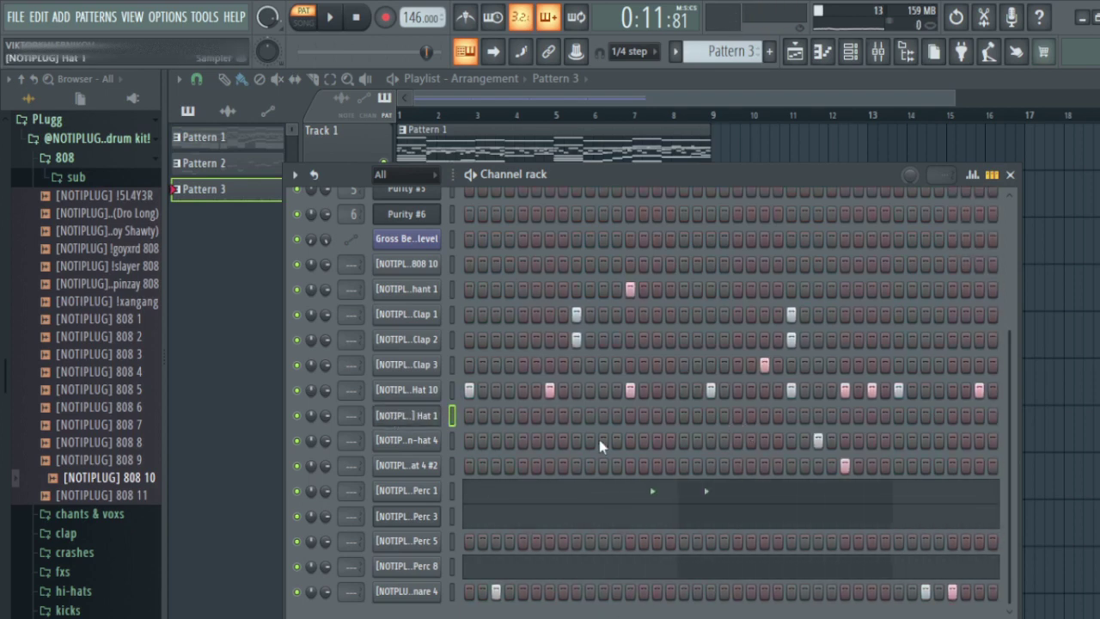
# Fill Hat 1 with a C5 note every two steps across all eight bars and remove the note on step 3 of bar 1.
pyautogui.hotkey('ctrl', 'v')
pyautogui.press('F7')
pyautogui.press('space')
pyautogui.press('space')
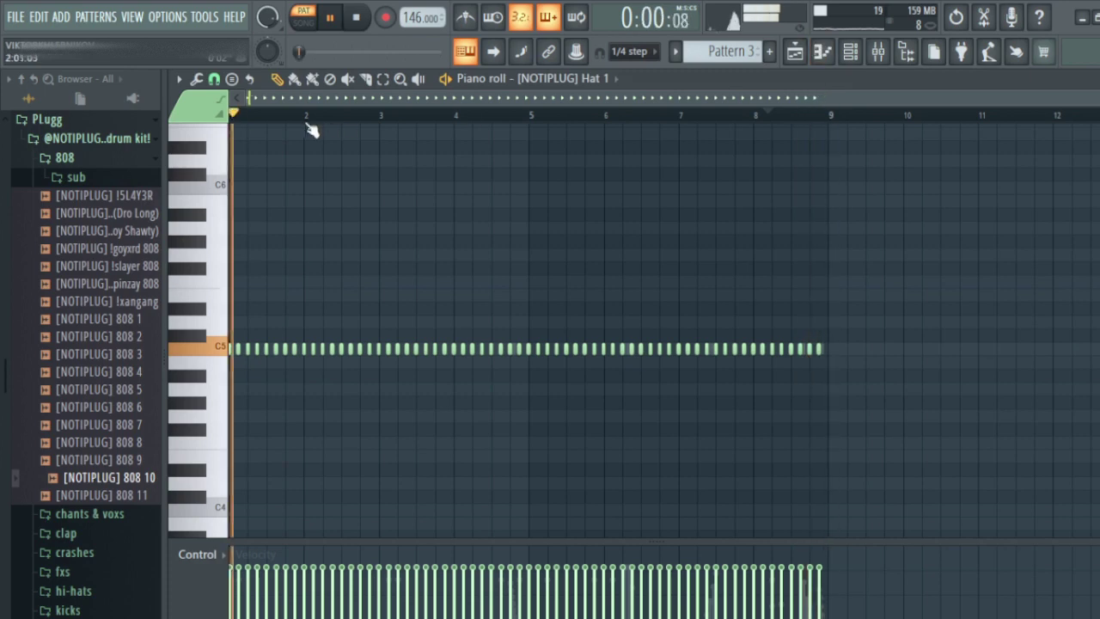
pyautogui.press('space')
pyautogui.scroll(3, 278, 123)
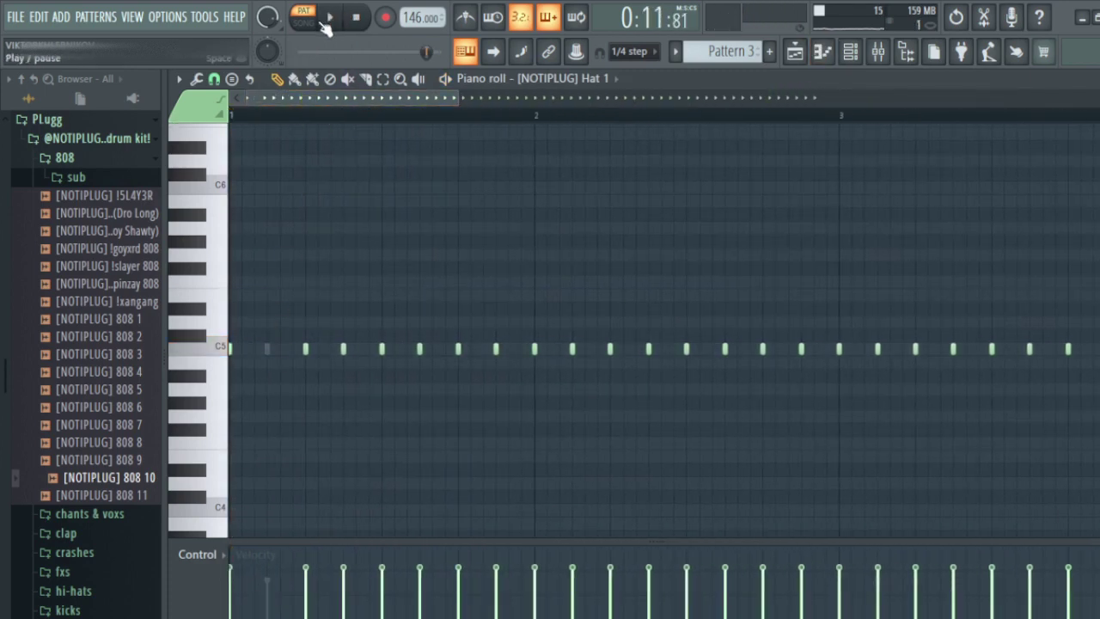
# Remove the Hat 1 notes on step 15 of bar 1 and on steps 1 and 11 of bar 2, previewing the rhythm between removals.
pyautogui.press('space')
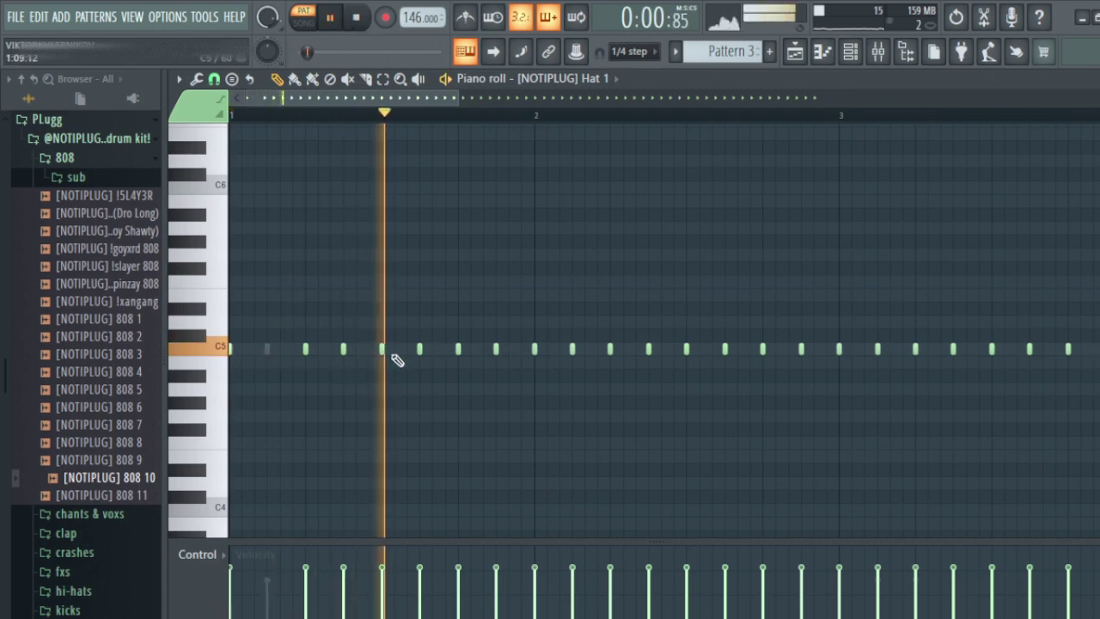
pyautogui.keyDown('alt'); pyautogui.rightClick(496, 349); pyautogui.keyUp('alt')
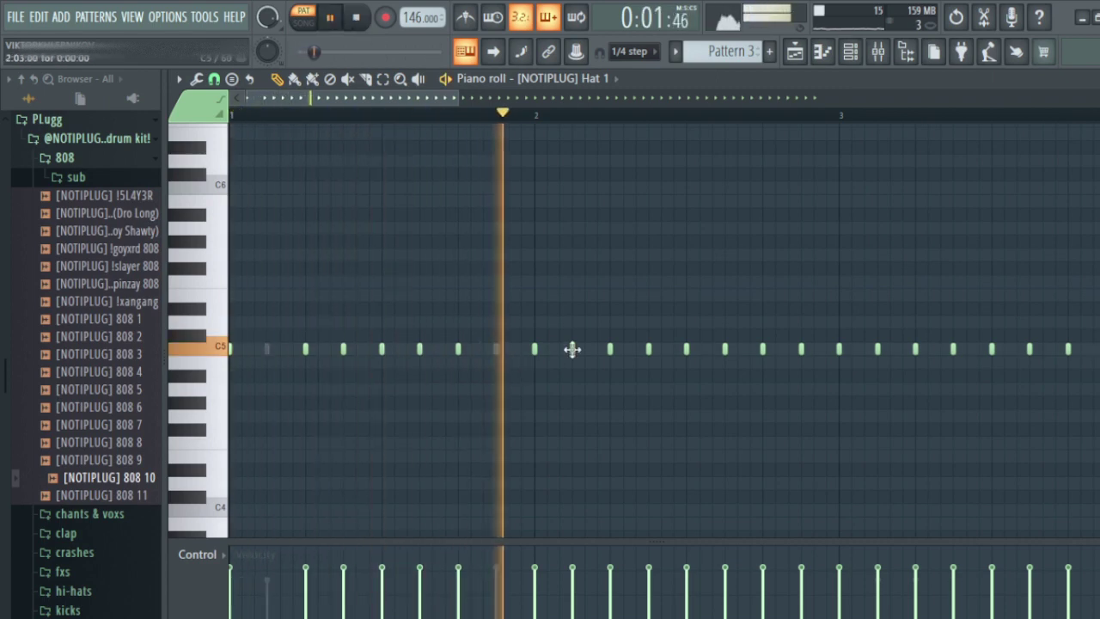
pyautogui.rightClick(535, 349)
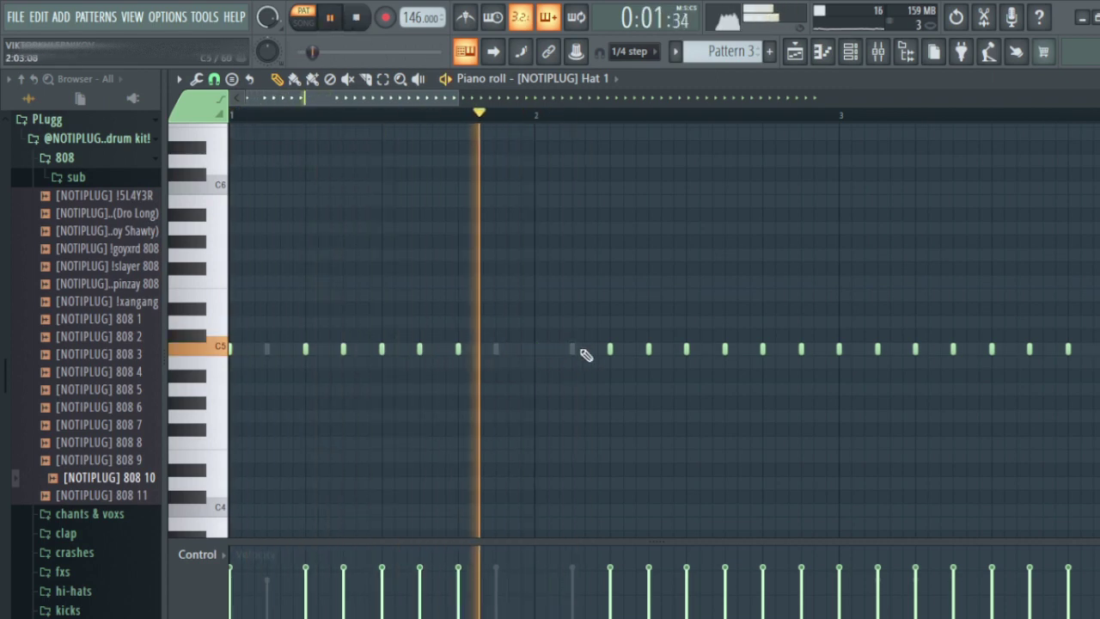
pyautogui.press('space')
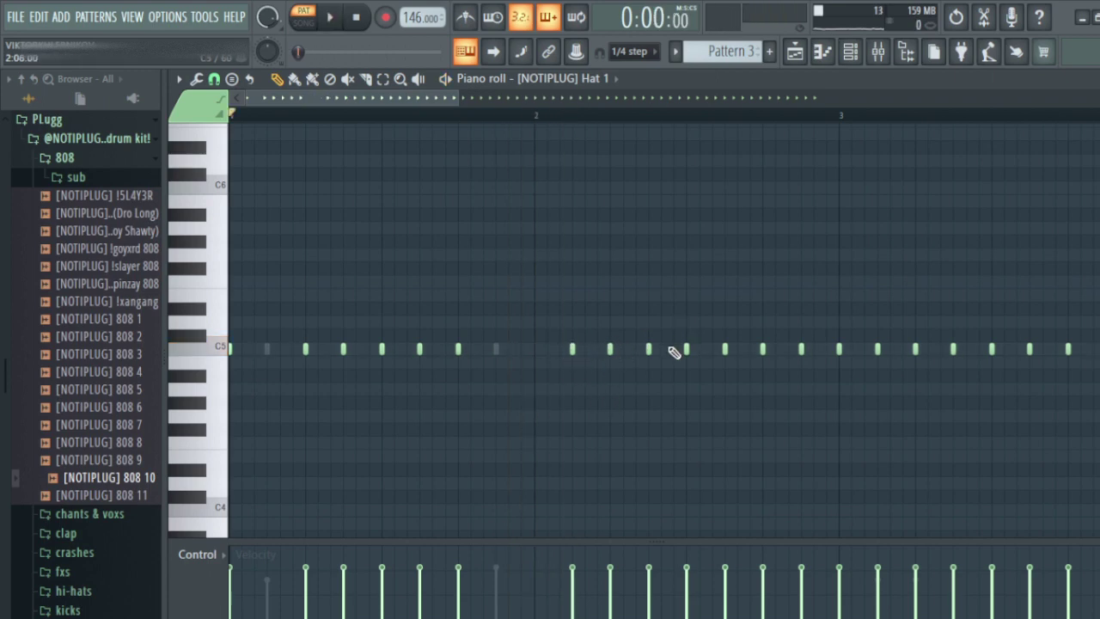
pyautogui.press('space')
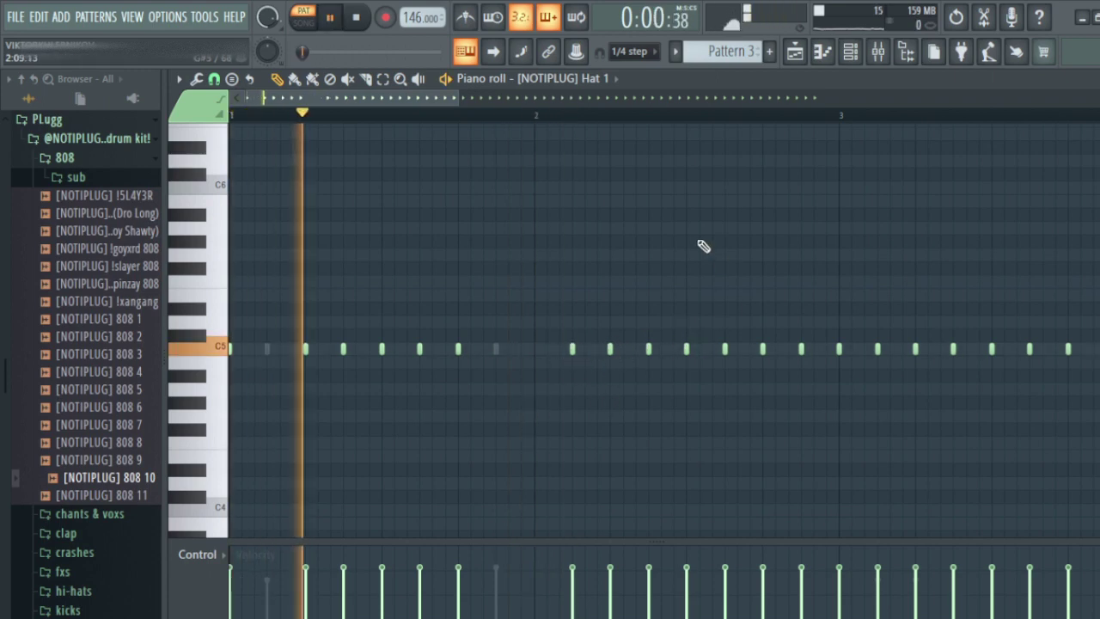
pyautogui.keyDown('alt'); pyautogui.rightClick(725, 349); pyautogui.keyUp('alt')
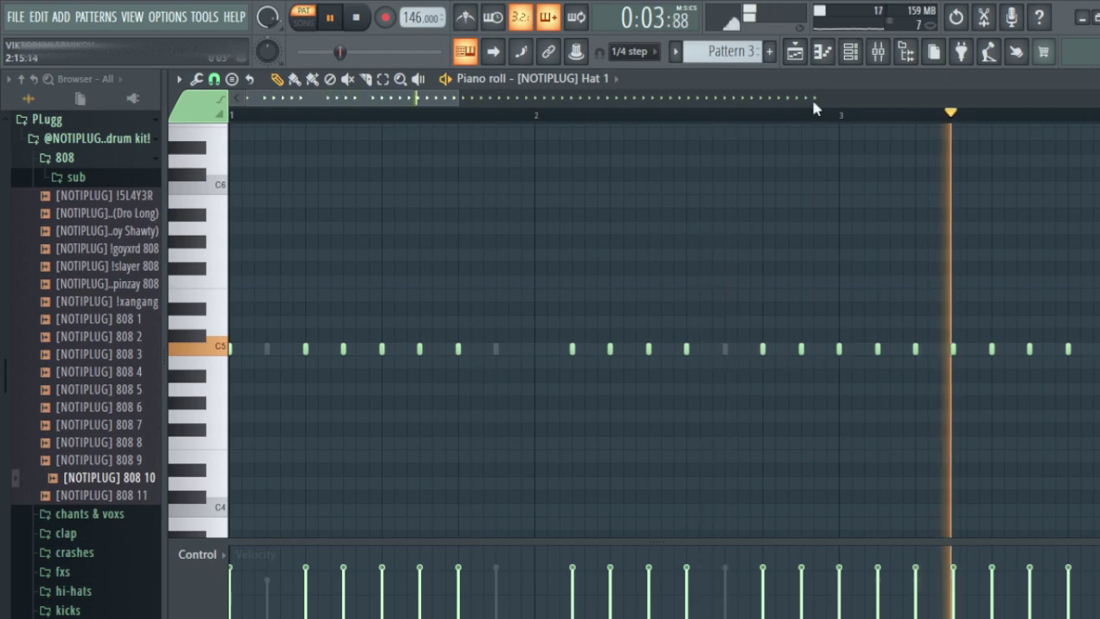
# Preview Hat 1 from the start of bar 3 and remove the note on step 15 of bar 3.
pyautogui.press('space')
pyautogui.scroll(-3, 818, 111)
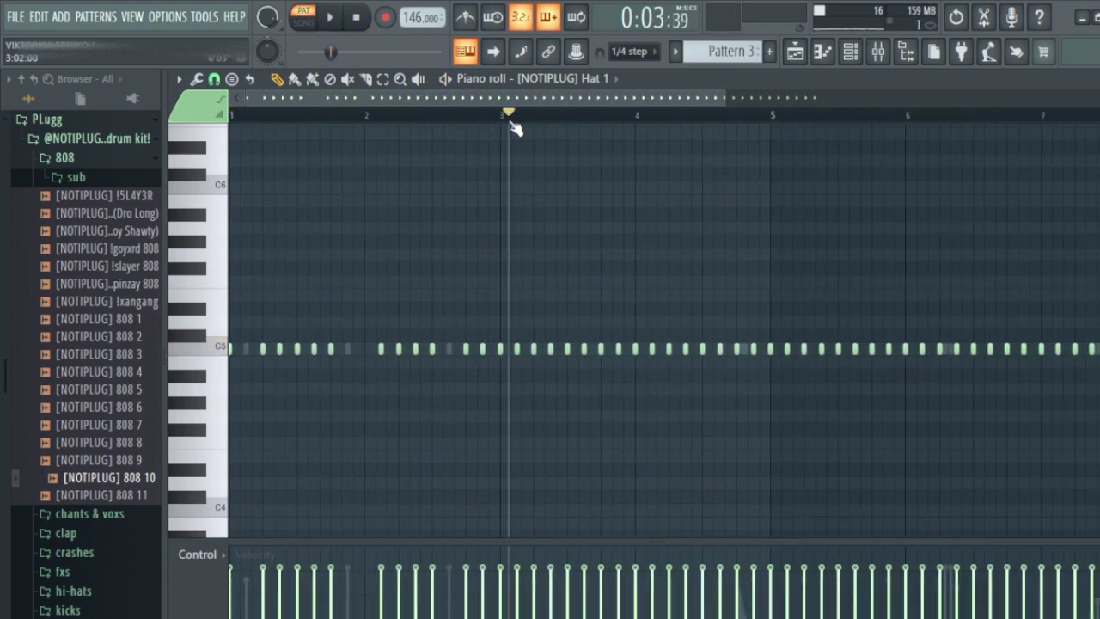
pyautogui.press('space')
pyautogui.scroll(3, 516, 128)
pyautogui.press('space')
pyautogui.keyDown('alt'); pyautogui.rightClick(685, 351); pyautogui.keyUp('alt')
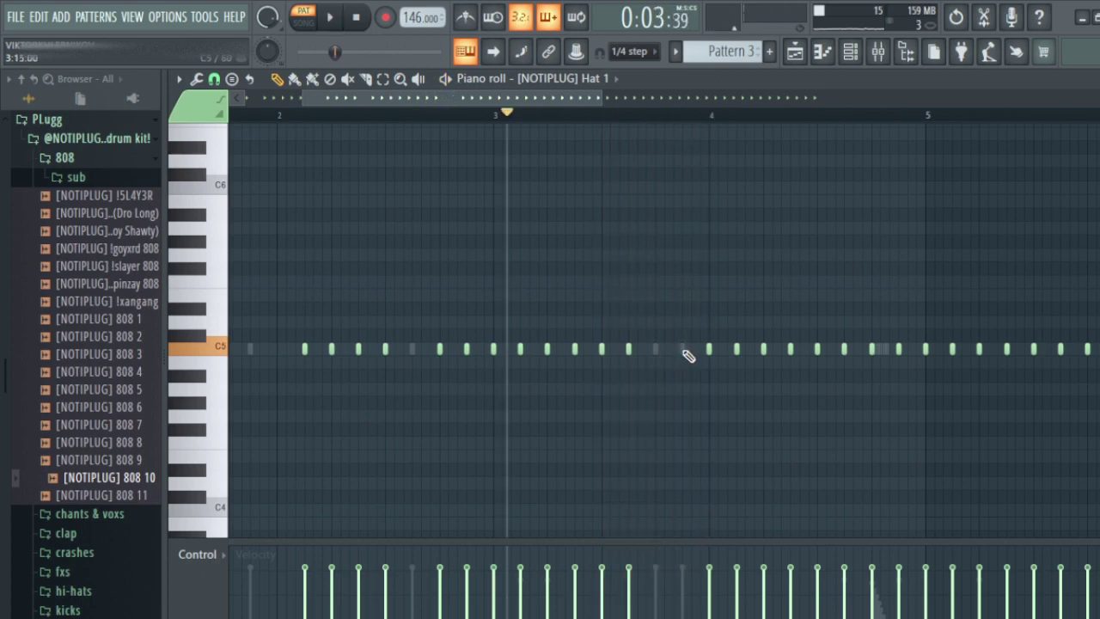
# Remove the Hat 1 notes on steps 1, 3, 5 and 7 of bar 4 while previewing the passage.
pyautogui.press('space')
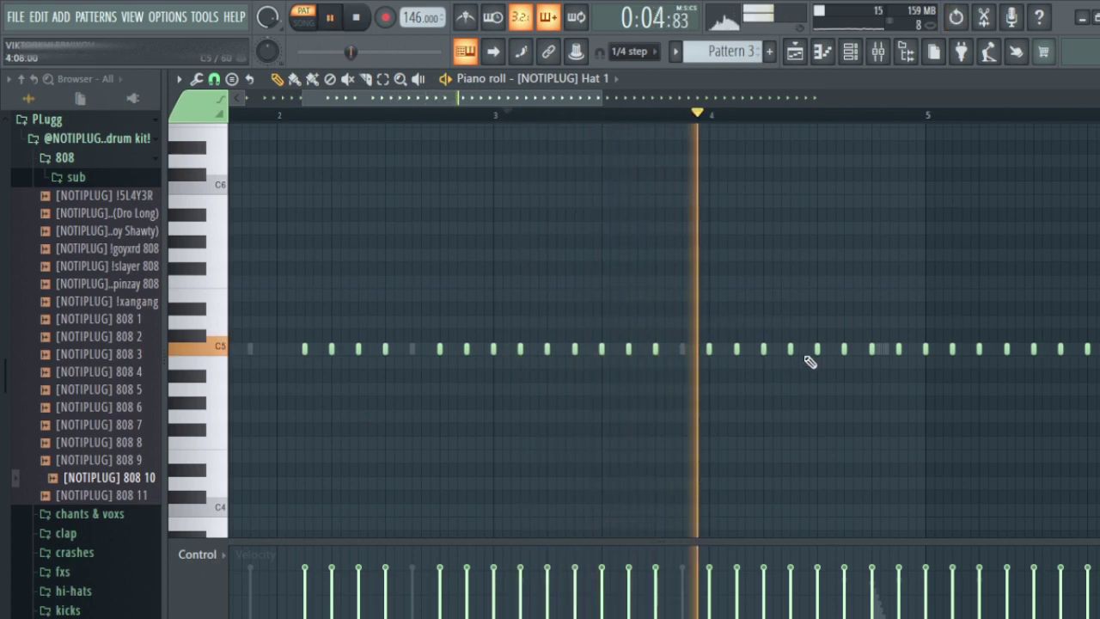
pyautogui.rightClick(710, 349)
pyautogui.keyDown('alt'); pyautogui.rightClick(737, 349); pyautogui.keyUp('alt')
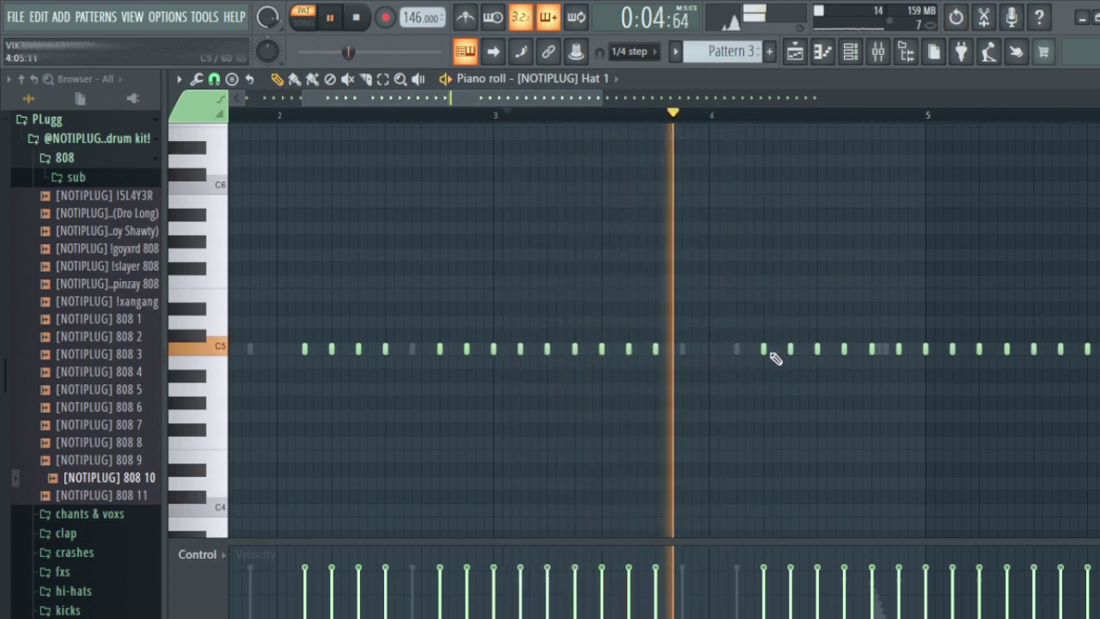
pyautogui.rightClick(763, 349)
pyautogui.keyDown('alt'); pyautogui.rightClick(791, 349); pyautogui.keyUp('alt')
pyautogui.press('space')
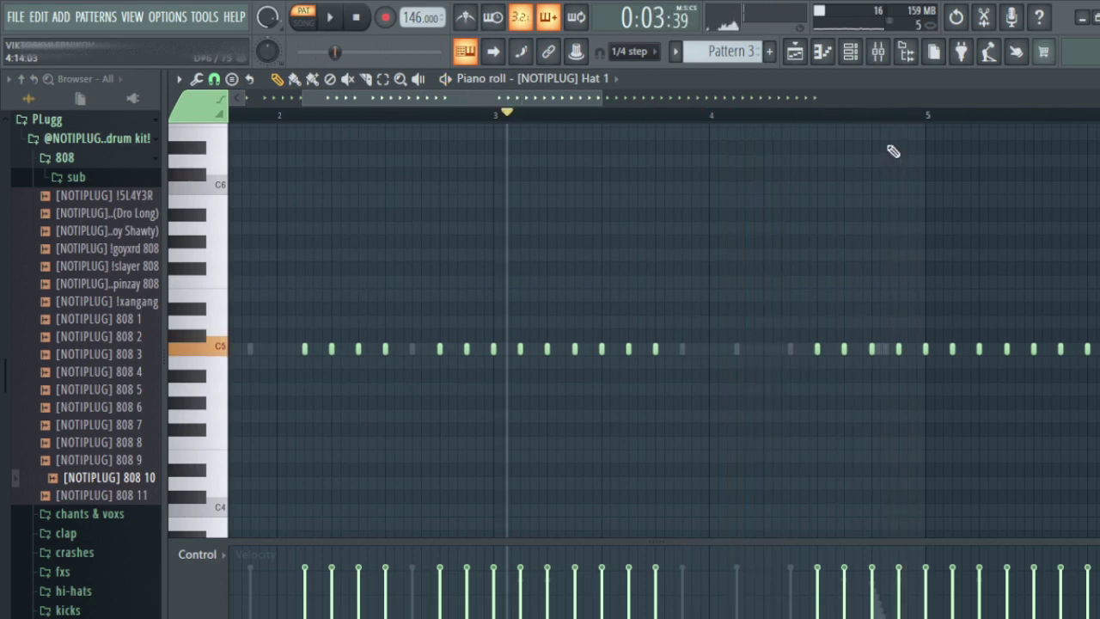
# Preview the middle of bar 4 and erase all Hat 1 notes from step 15 of bar 4 through the end of bar 8.
pyautogui.press('space')
pyautogui.click(816, 116)
pyautogui.scroll(-2, 815, 116)
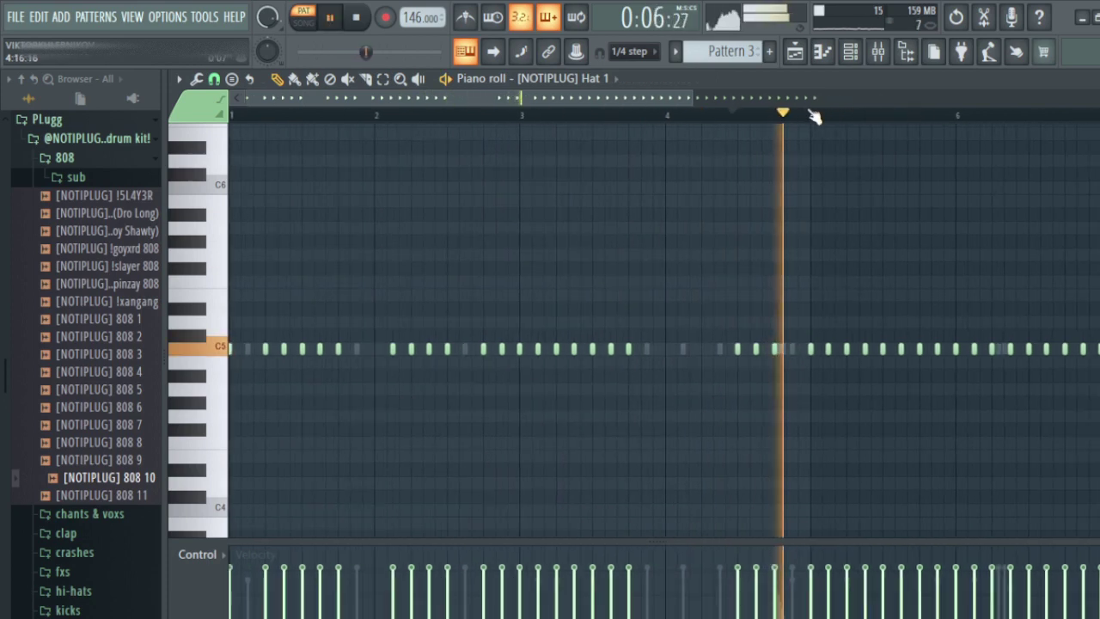
pyautogui.scroll(-2, 815, 117)
pyautogui.press('space')
pyautogui.moveTo(784, 350); pyautogui.dragTo(550, 351)
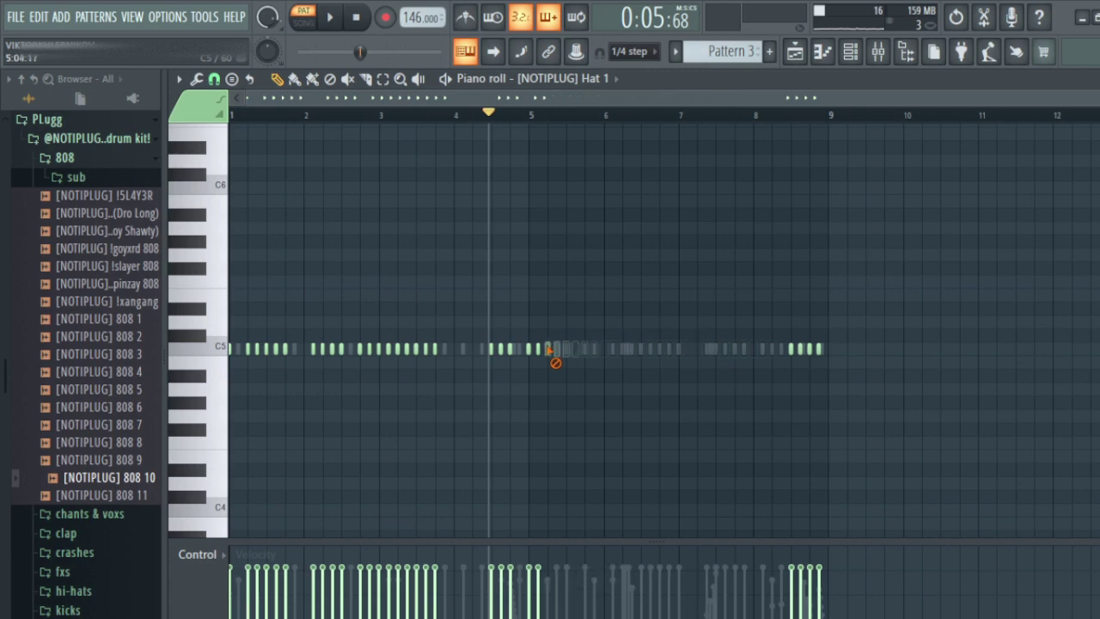
# Duplicate all Hat 1 notes from bars 1 to 4 into bars 5 to 8, aligned to the start of bar 5, and preview the transition.
pyautogui.hotkey('ctrl', 'a')
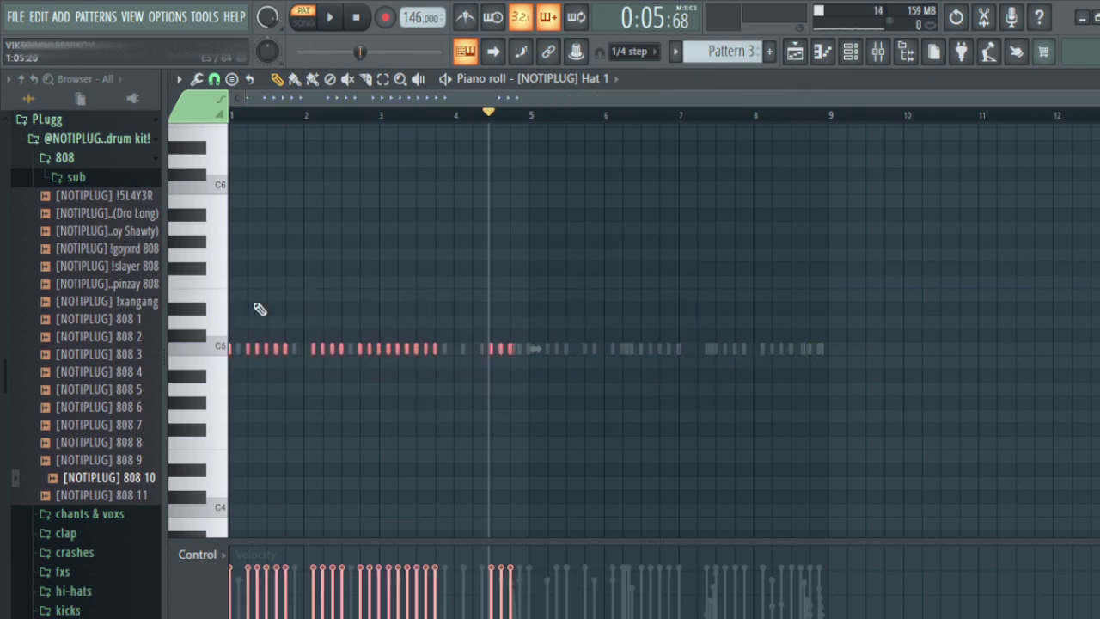
pyautogui.moveTo(231, 352); pyautogui.dragTo(529, 361)
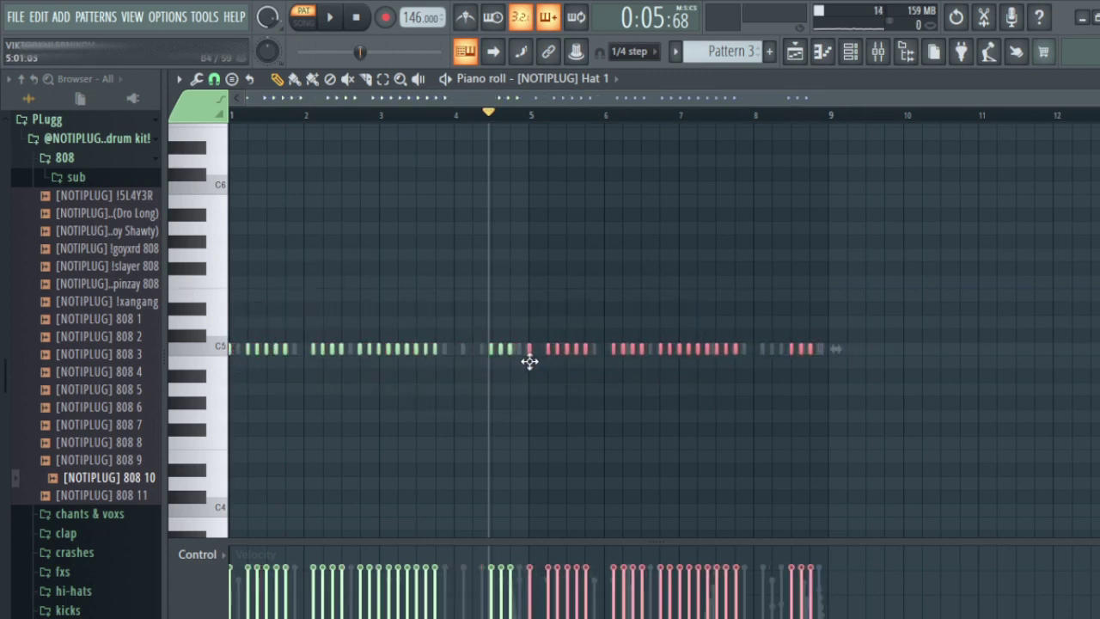
pyautogui.scroll(4, 537, 127)
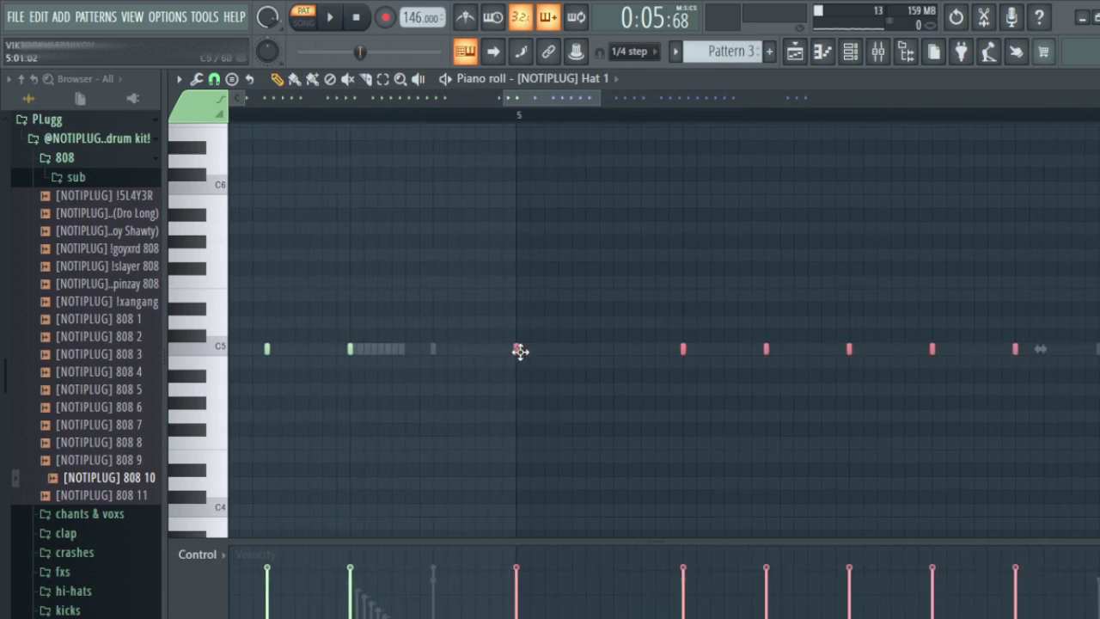
pyautogui.scroll(-4, 535, 123)
pyautogui.press('space')
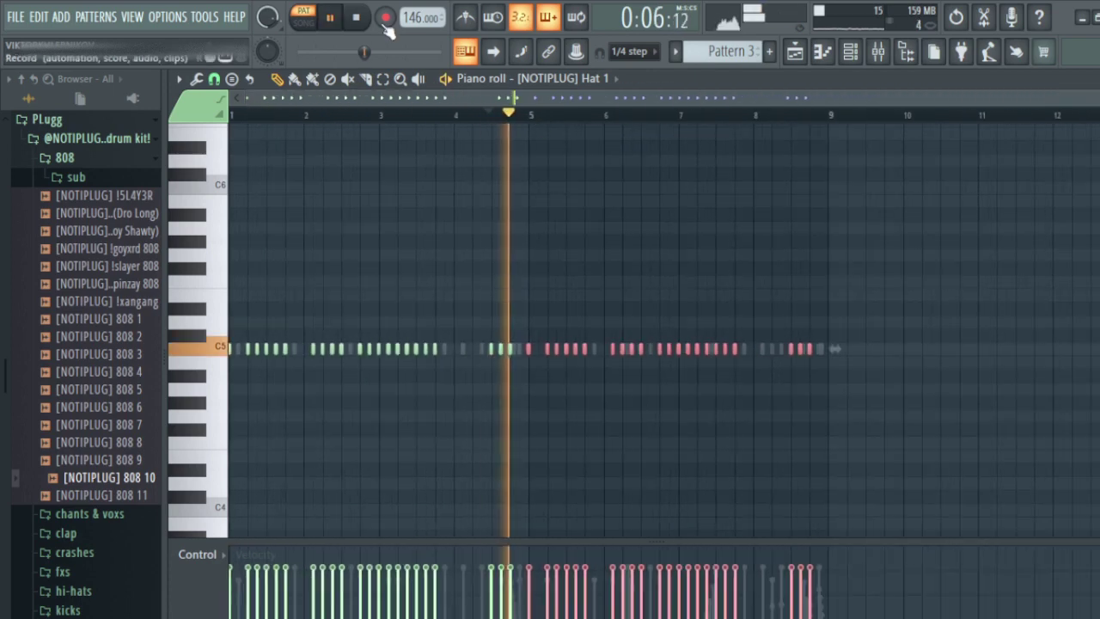
pyautogui.click(356, 18)
# Add an extra C5 hit shortly after the step 5 note in bar 1 of Hat 1 and lower its velocity.
pyautogui.press('space')
pyautogui.scroll(3, 310, 121)
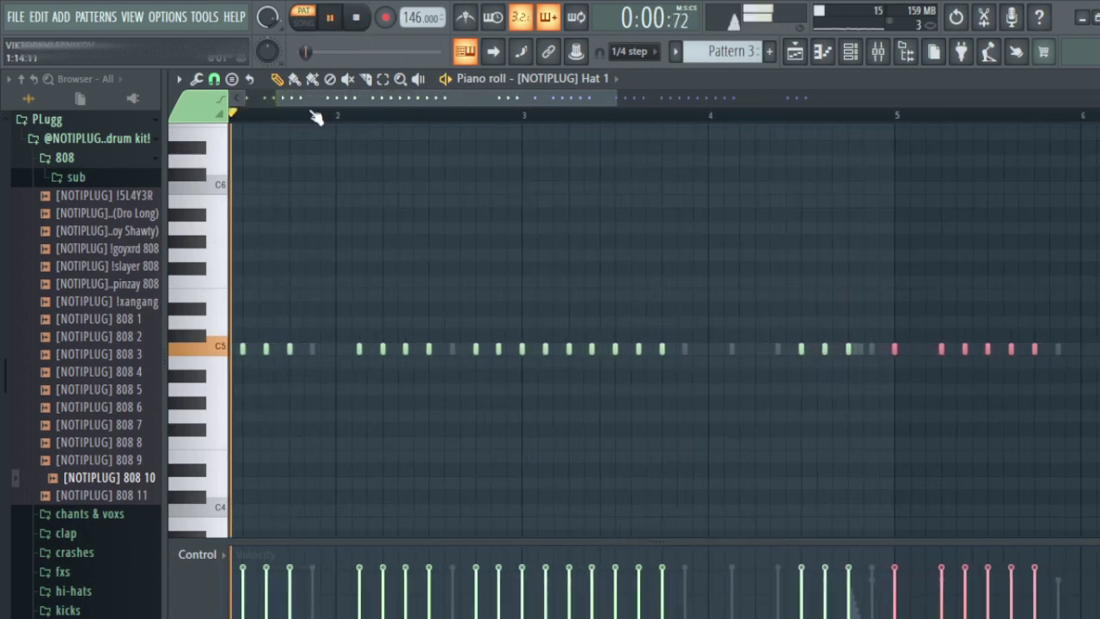
pyautogui.press('space')
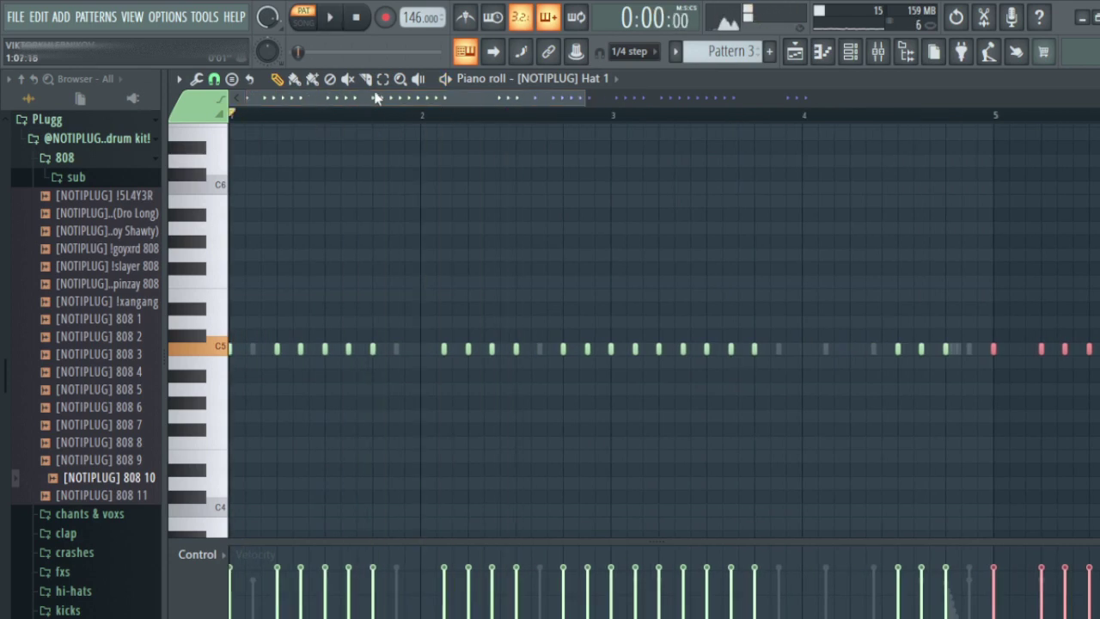
pyautogui.scroll(2, 290, 128)
pyautogui.press('space')
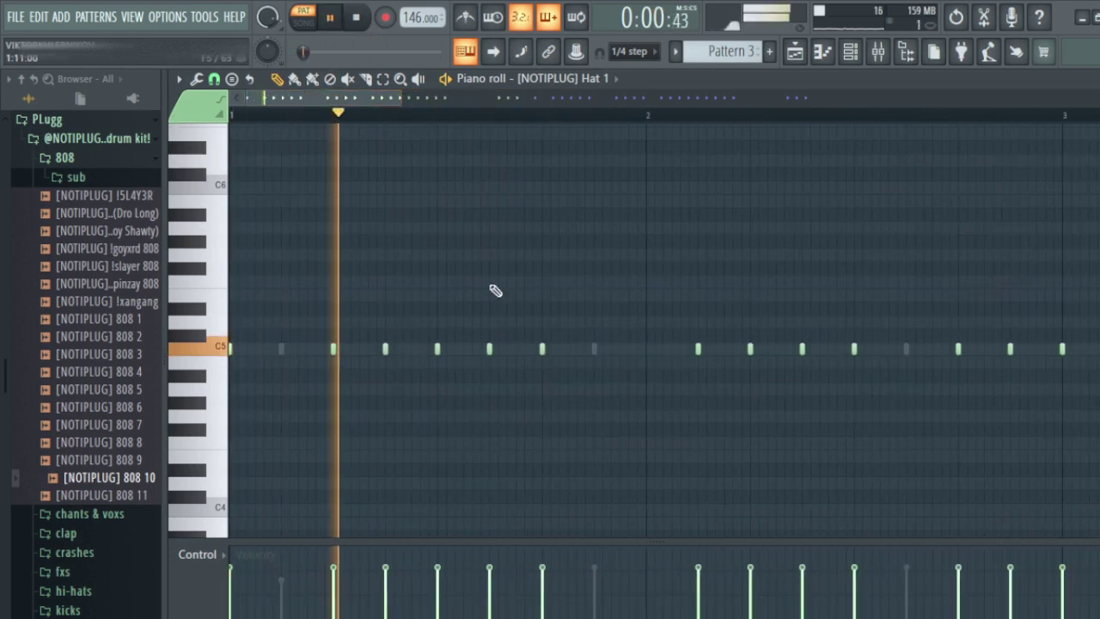
pyautogui.press('space')
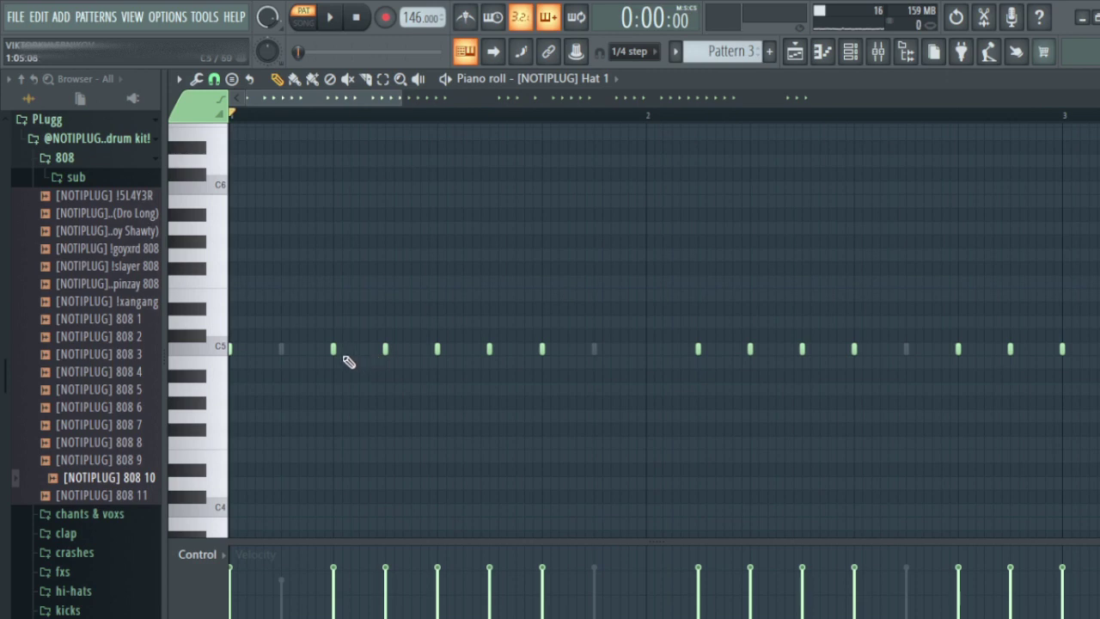
pyautogui.moveTo(344, 352); pyautogui.dragTo(352, 353)
pyautogui.press('space')
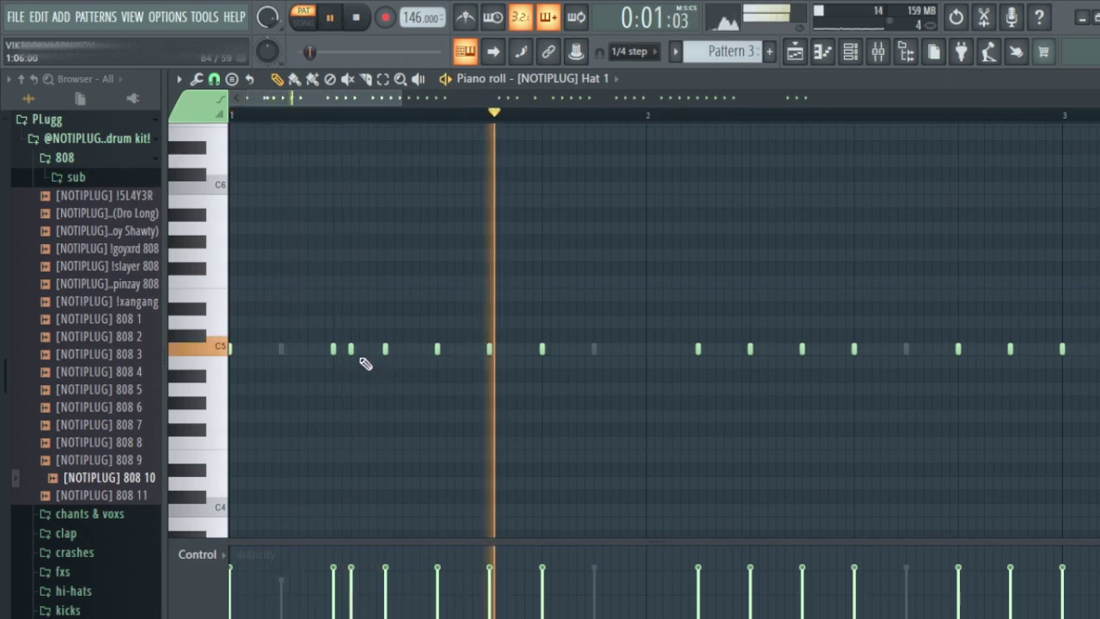
pyautogui.press('space')
pyautogui.click(352, 588)
pyautogui.press('space')
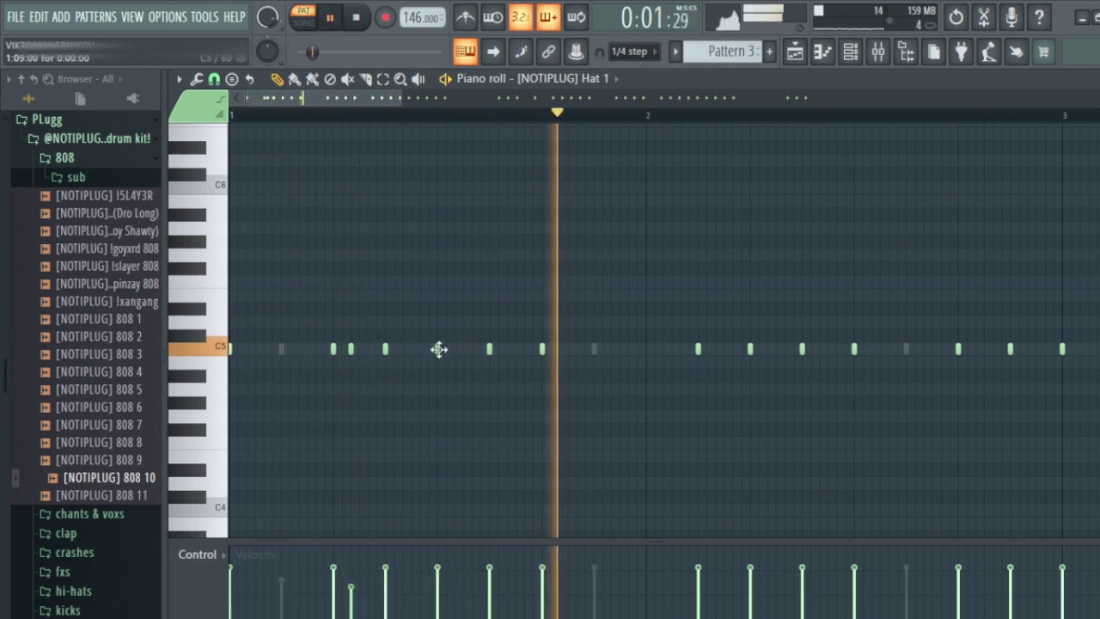
# Preview bar 1, lengthen the Hat 1 note on step 13 to about two steps and chop it into a fast roll.
pyautogui.press('space')
pyautogui.press('space')
pyautogui.hscroll(2, 593, 292)
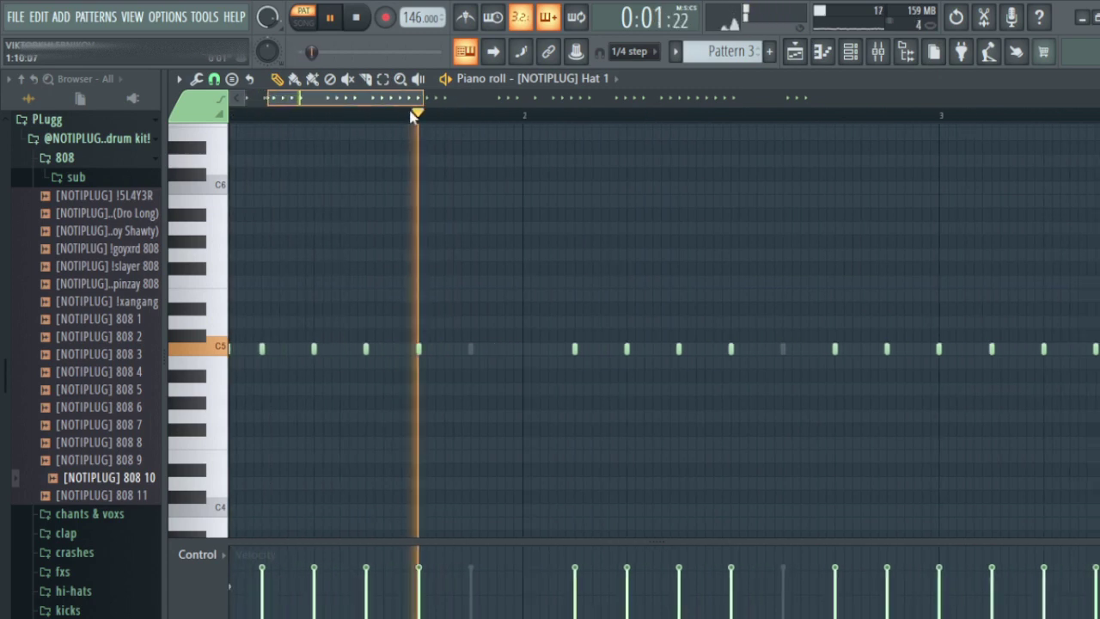
pyautogui.press('space')
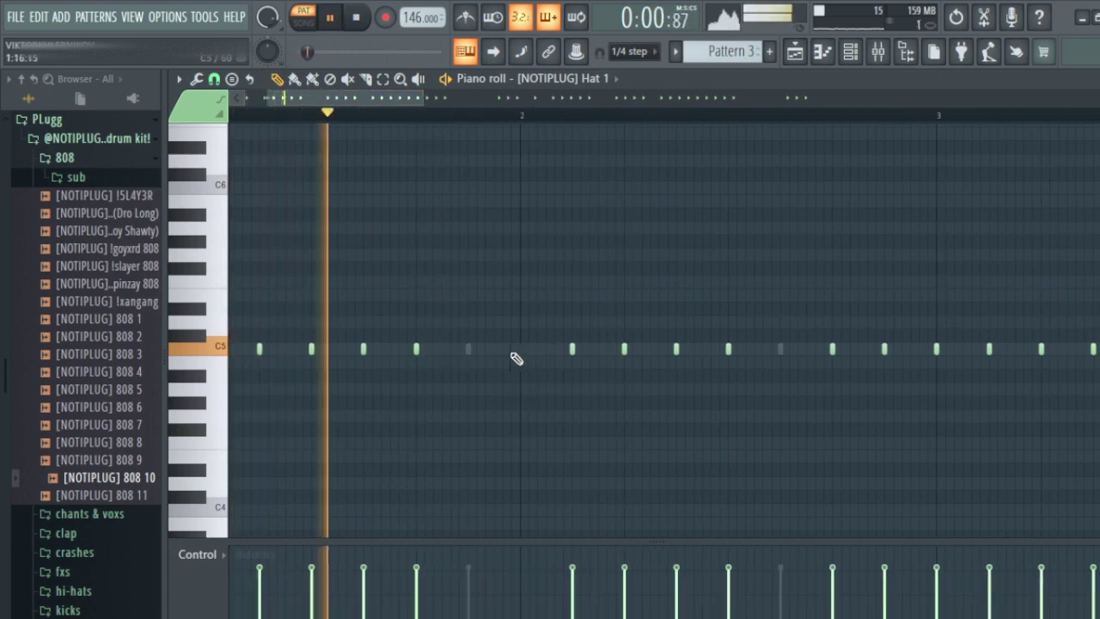
pyautogui.press('space')
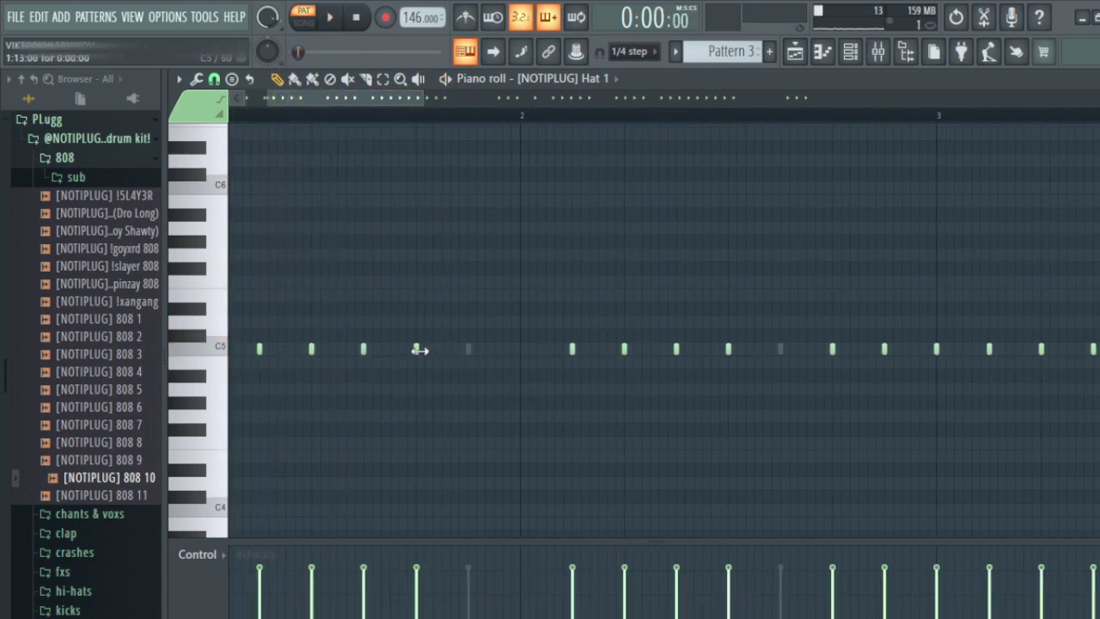
pyautogui.hotkey('ctrl', 'u')
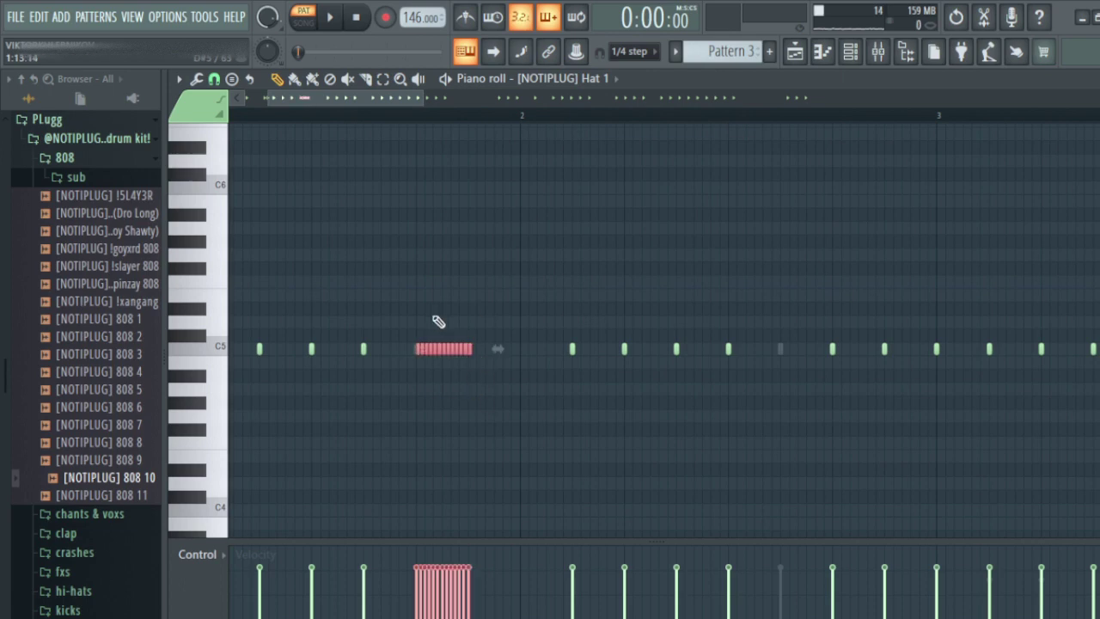
# Shape the bar 1 hat roll's velocities with a full first hit followed by much quieter, gradually fading hits.
pyautogui.moveTo(418, 571); pyautogui.dragTo(464, 614)
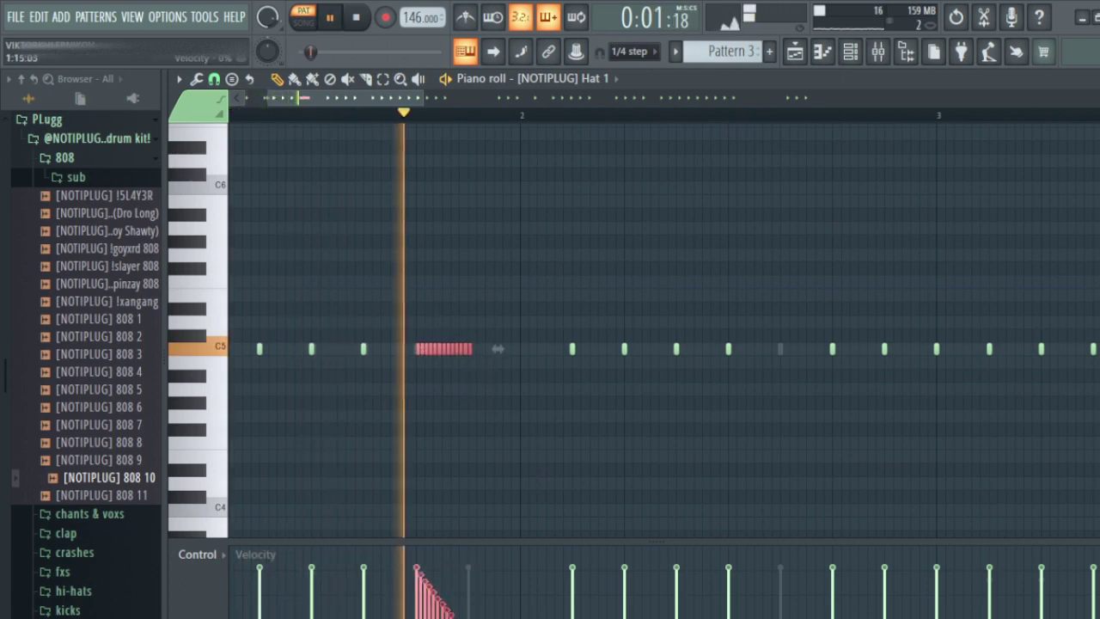
pyautogui.press('space')
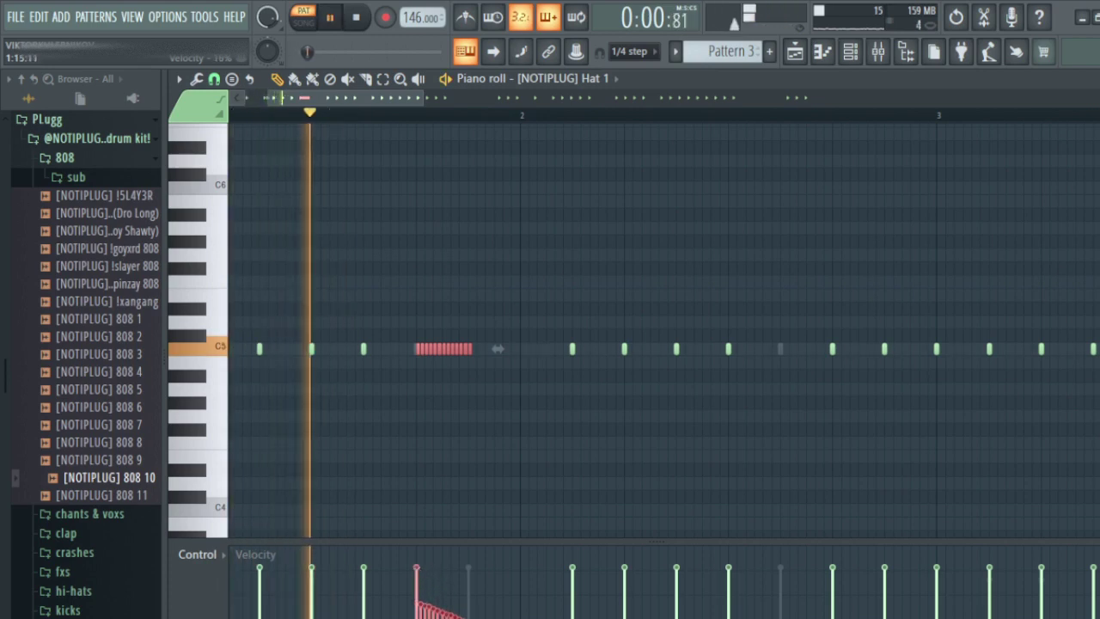
pyautogui.press('space')
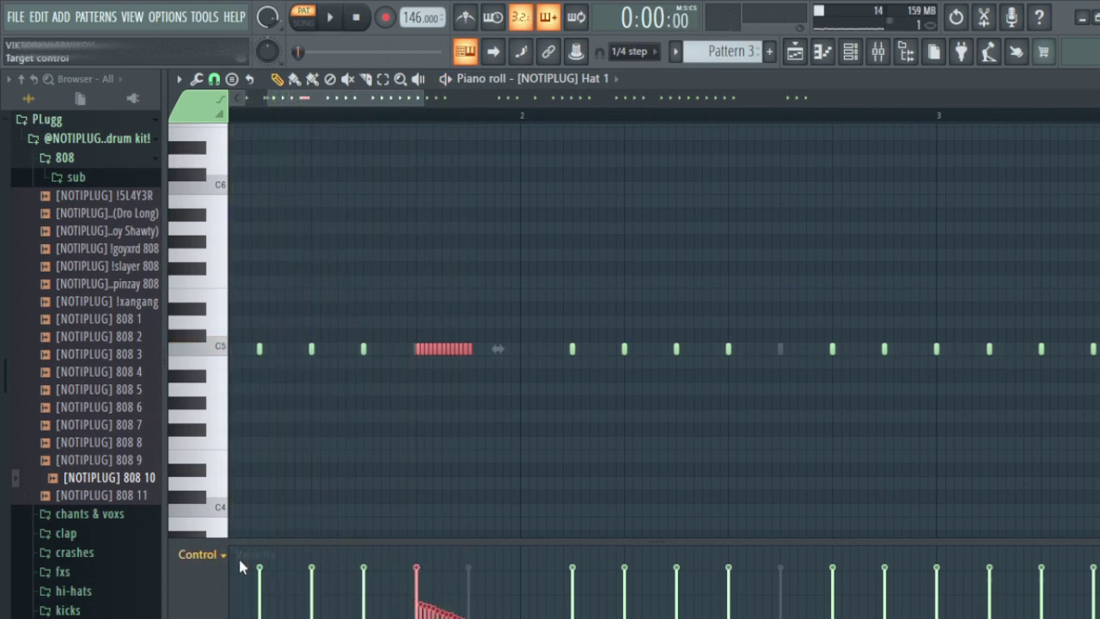
# Slope the hat roll's fine pitch downward from first to last hit, return the note controls to velocity and deselect the roll.
pyautogui.click(198, 555)
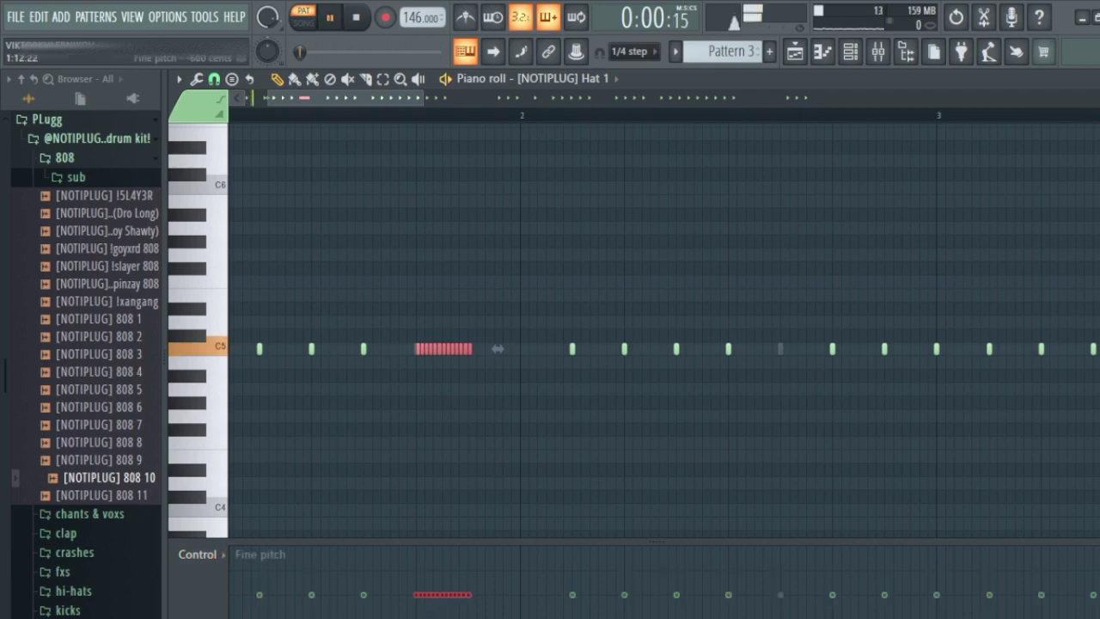
pyautogui.moveTo(469, 594)
pyautogui.mouseDown()
pyautogui.moveTo(456, 602)
pyautogui.moveTo(484, 596)
pyautogui.moveTo(419, 607)
pyautogui.moveTo(479, 615)
pyautogui.mouseUp()
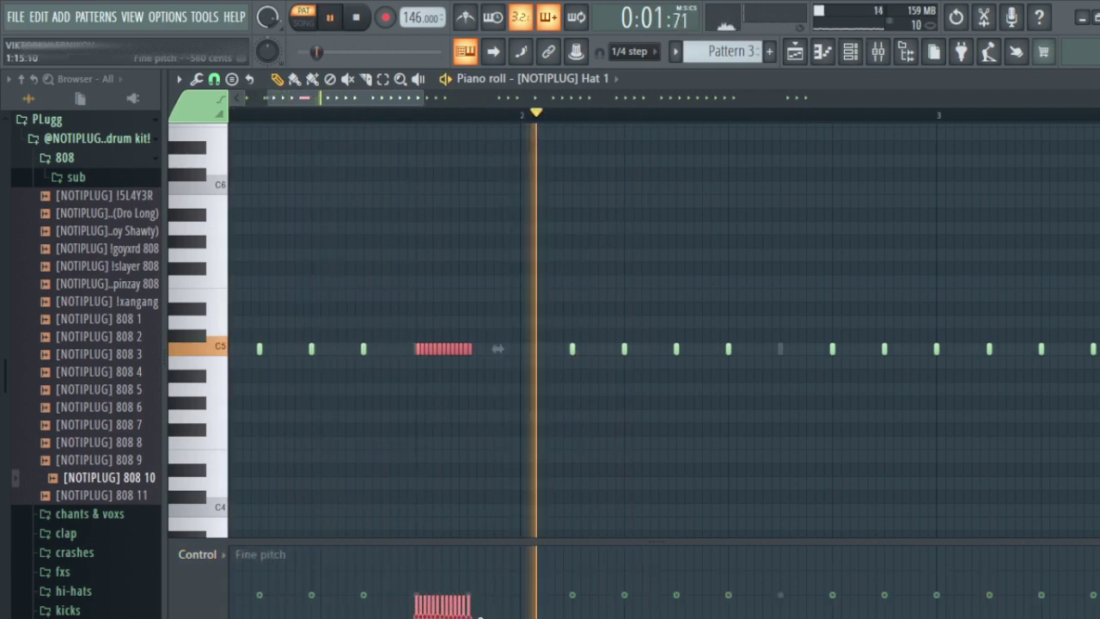
pyautogui.press('space')
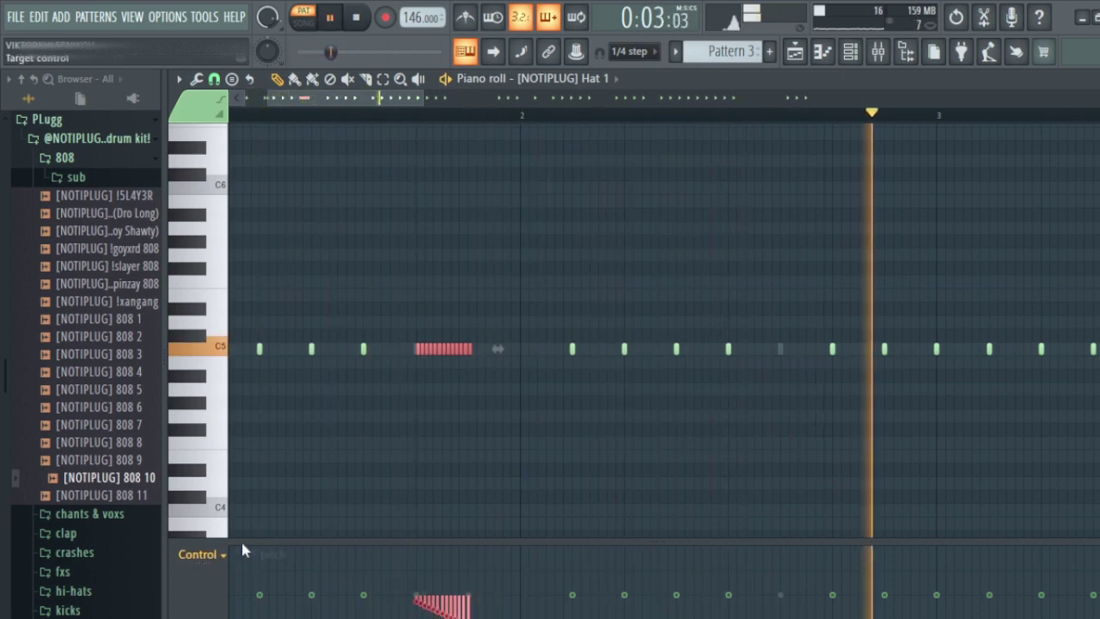
pyautogui.scroll(-1, 245, 555)
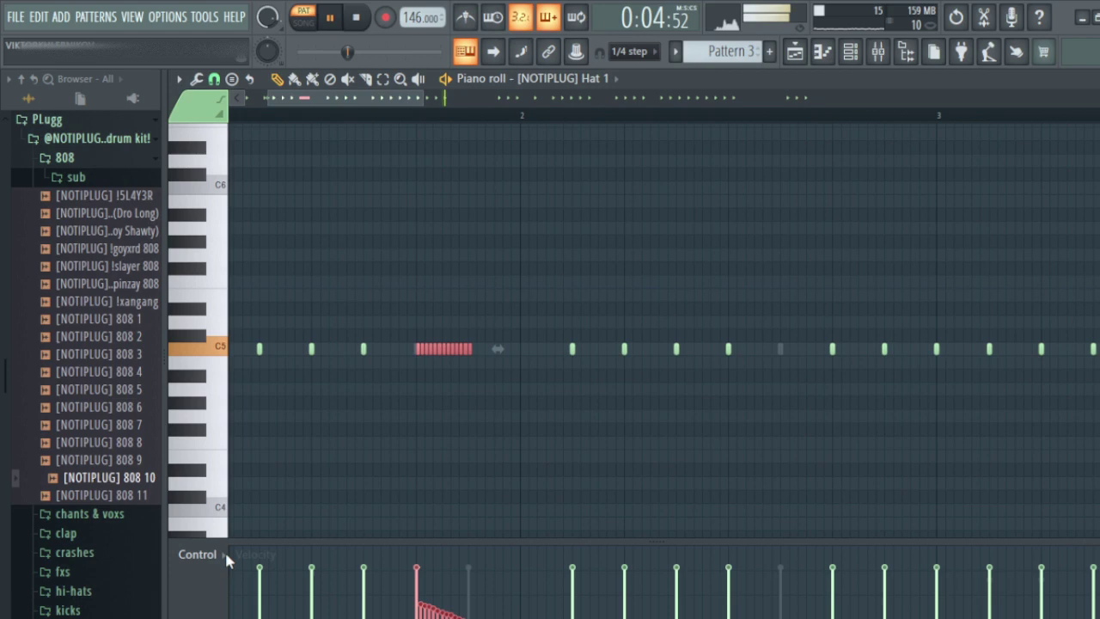
pyautogui.click(587, 389)
pyautogui.press('space')
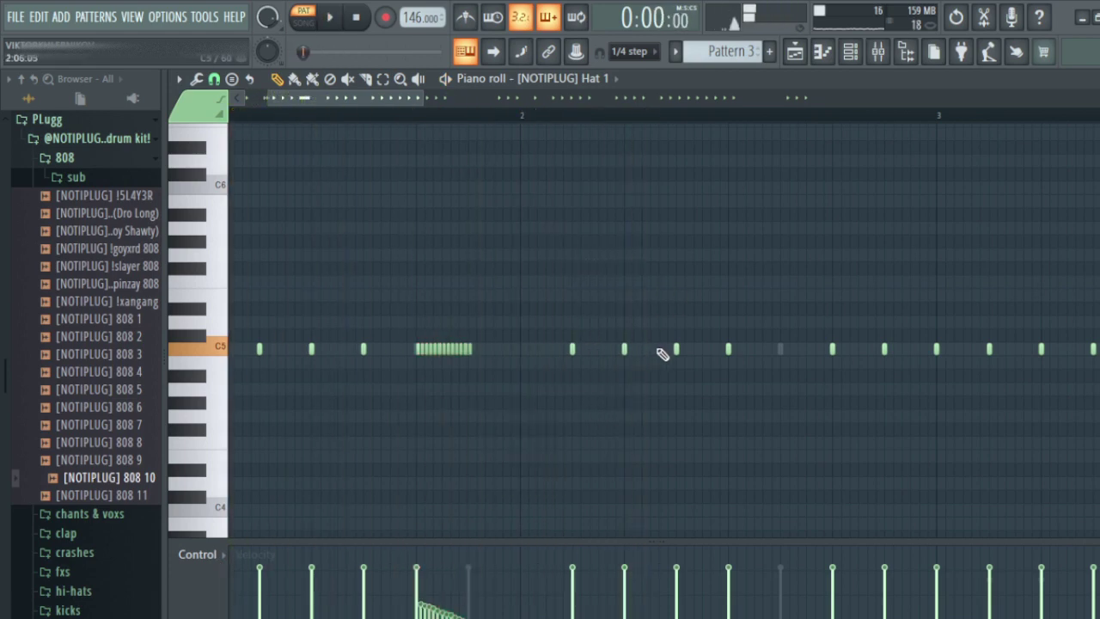
# Add a C5 hit on step 6 of bar 2 in Hat 1 and respace the hits from step 13 as a triplet.
pyautogui.hscroll(2, 645, 351)
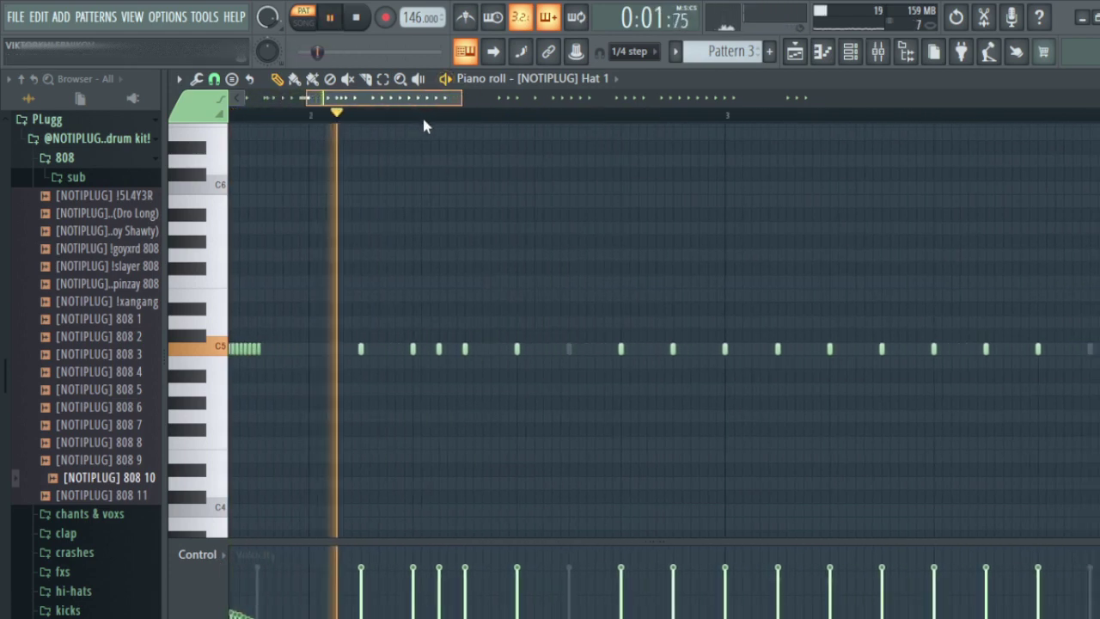
pyautogui.press('space')
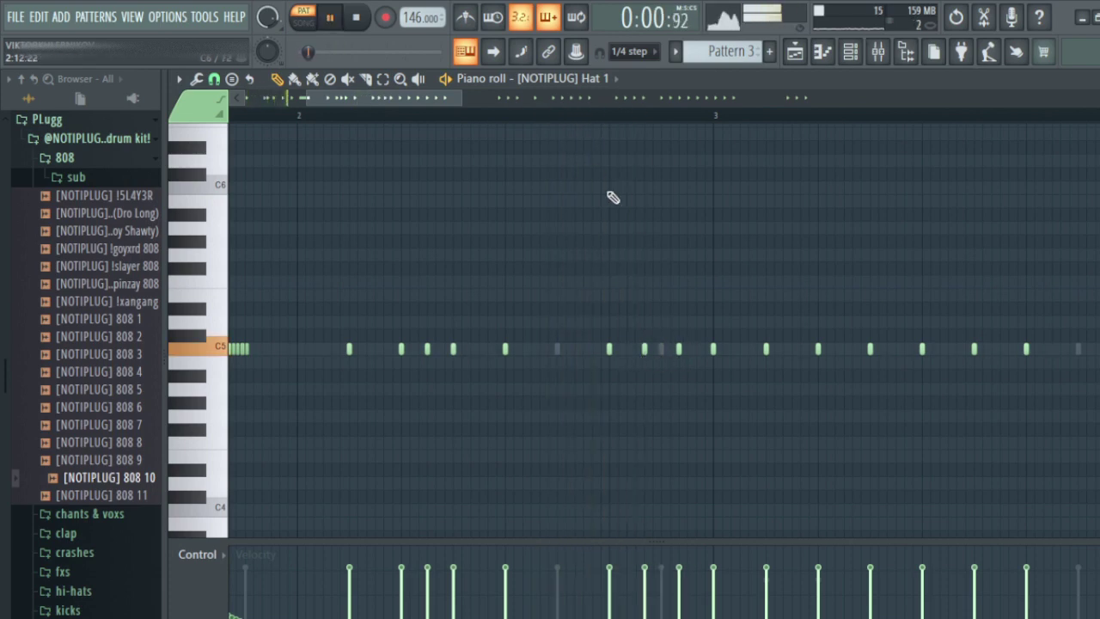
pyautogui.click(579, 116)
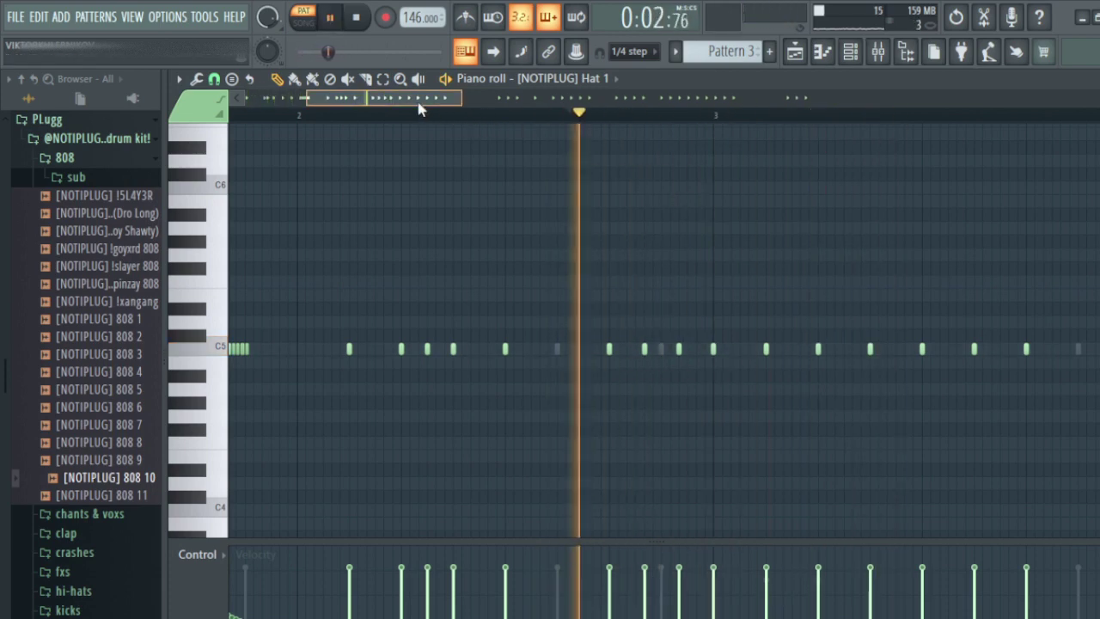
# Remove bar 3's C5 hits on steps 9 and 11, and place F5 hits on bar 4's step 3 and as a triplet from step 5.
pyautogui.moveTo(421, 108); pyautogui.dragTo(479, 115)
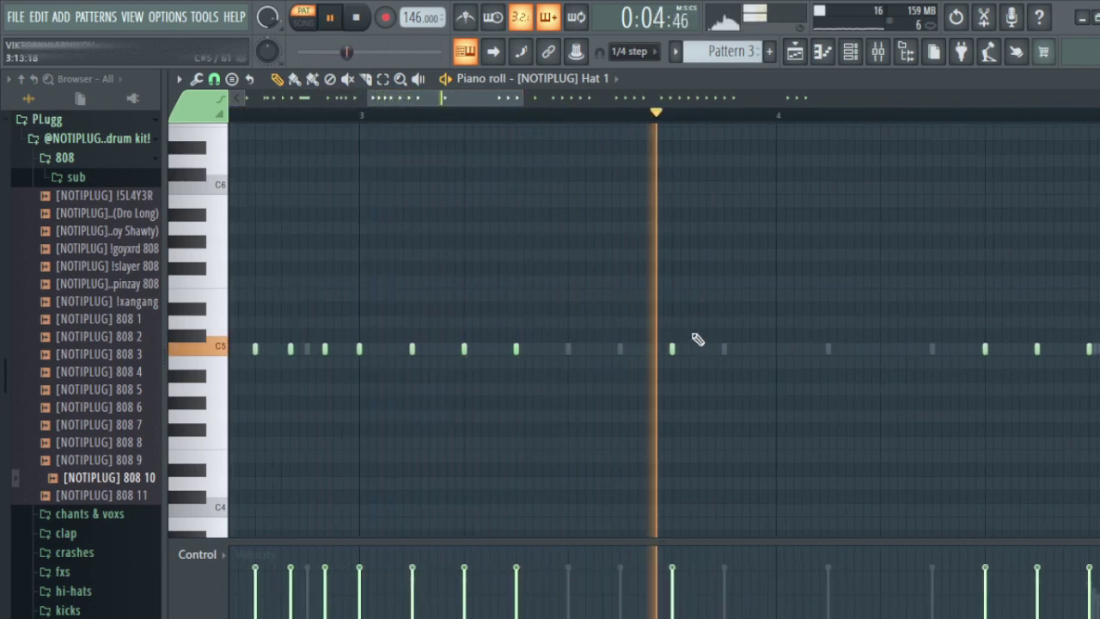
pyautogui.press('space')
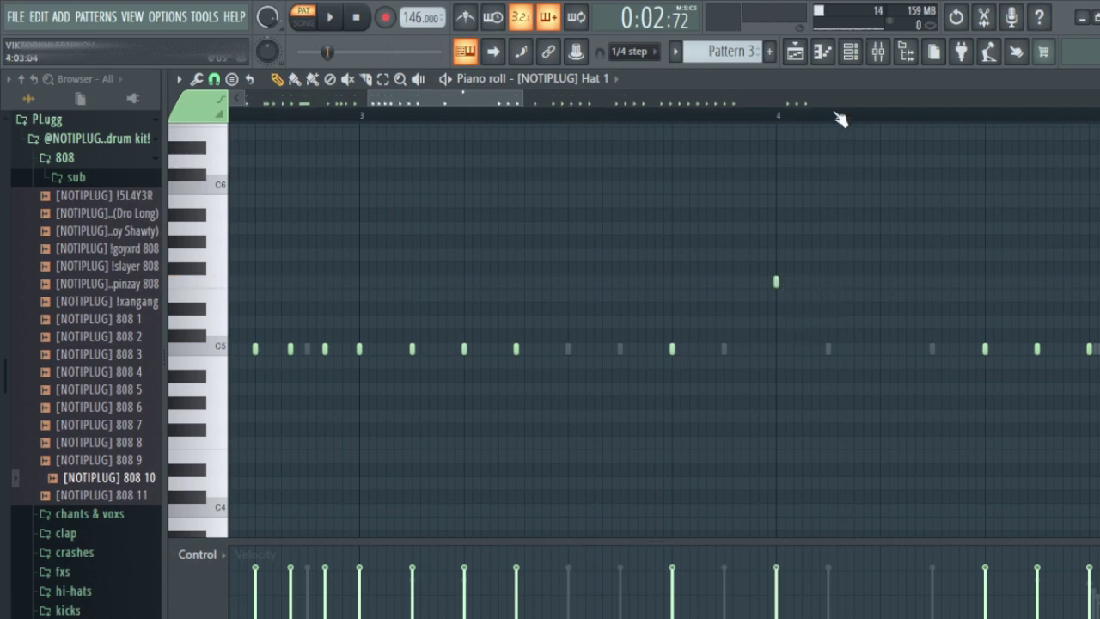
pyautogui.scroll(2, 841, 119)
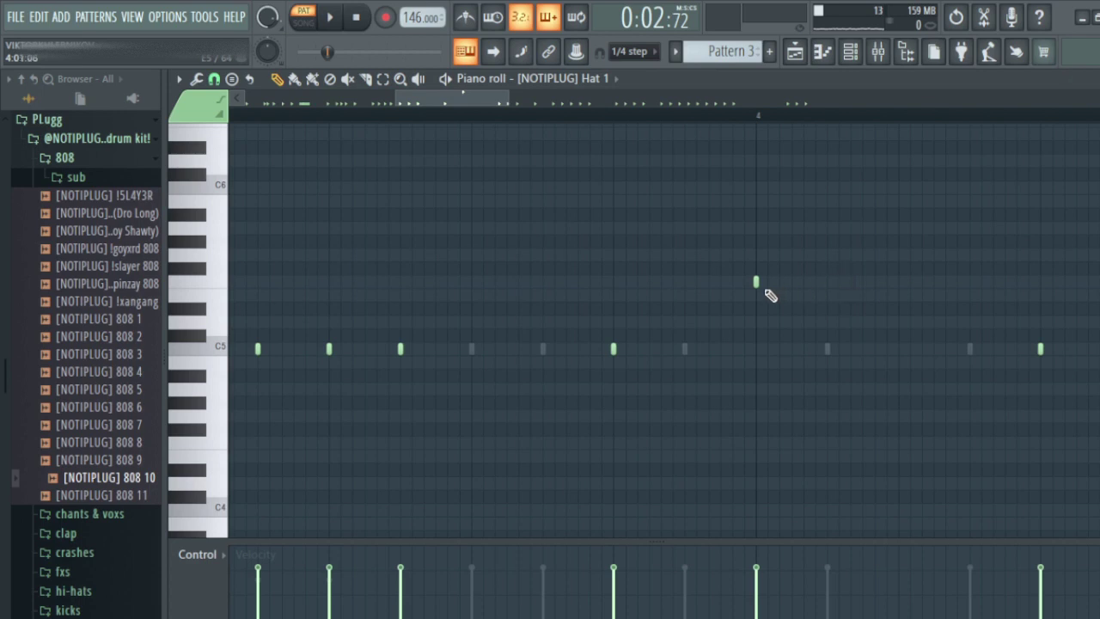
pyautogui.moveTo(768, 286); pyautogui.dragTo(768, 270)
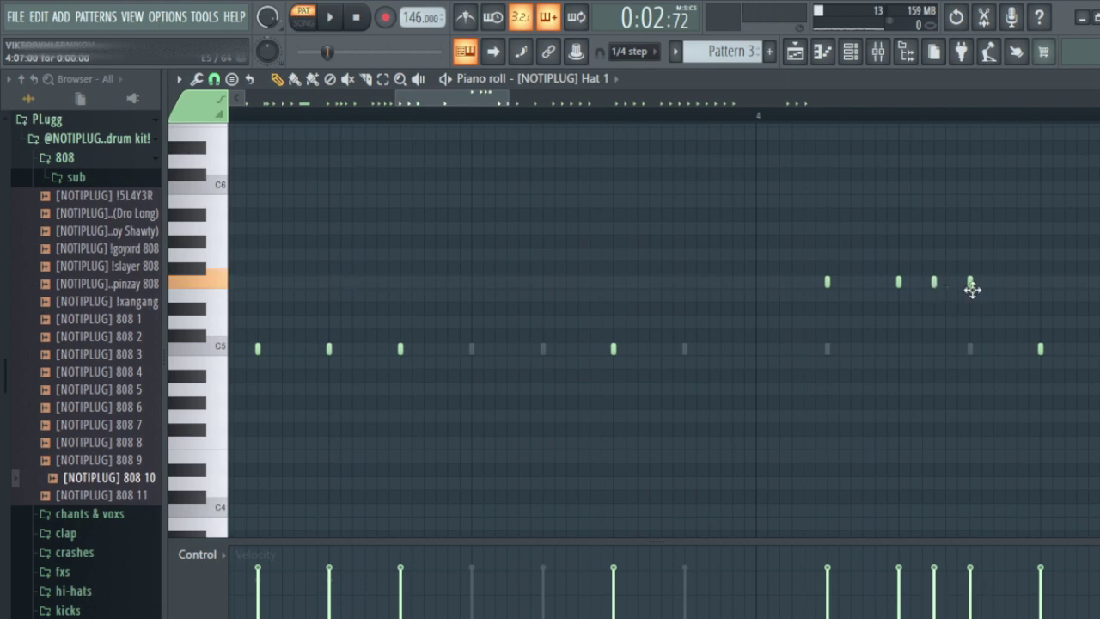
pyautogui.moveTo(925, 288); pyautogui.dragTo(949, 291)
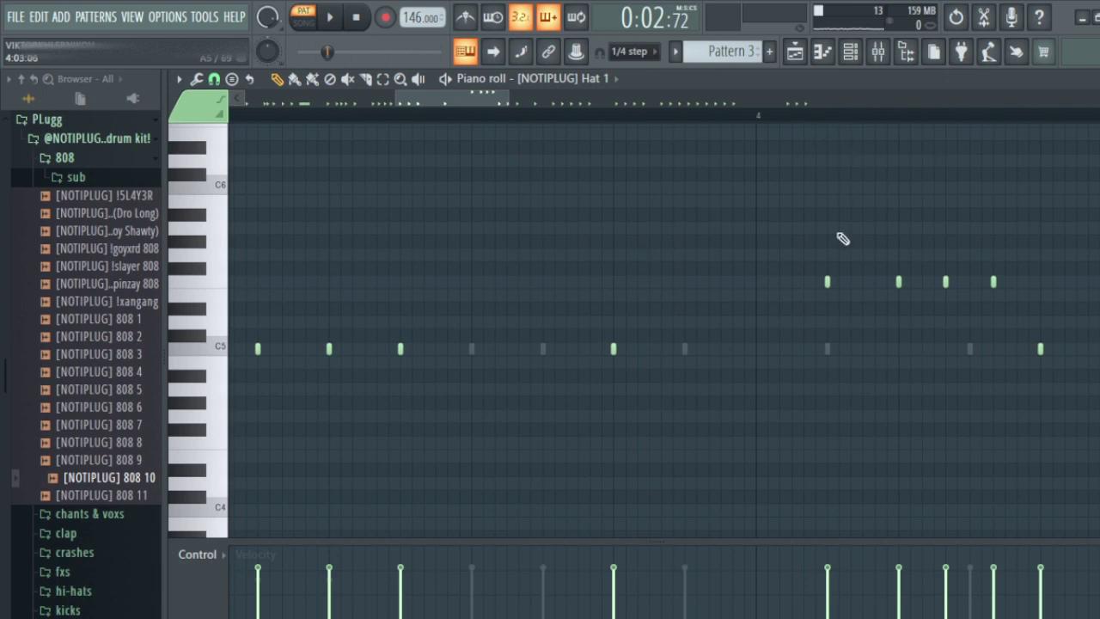
# Add a quieter F5 hit right after each of the three triplet hits in bar 4 and preview the passage.
pyautogui.moveTo(489, 103); pyautogui.dragTo(540, 129)
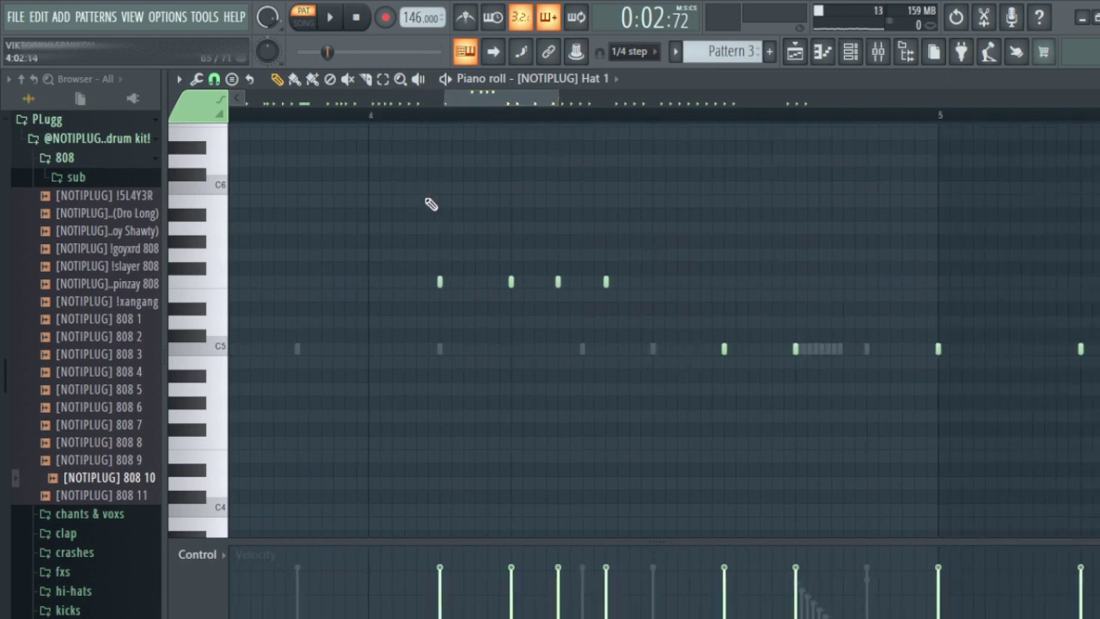
pyautogui.click(523, 284)
pyautogui.click(570, 284)
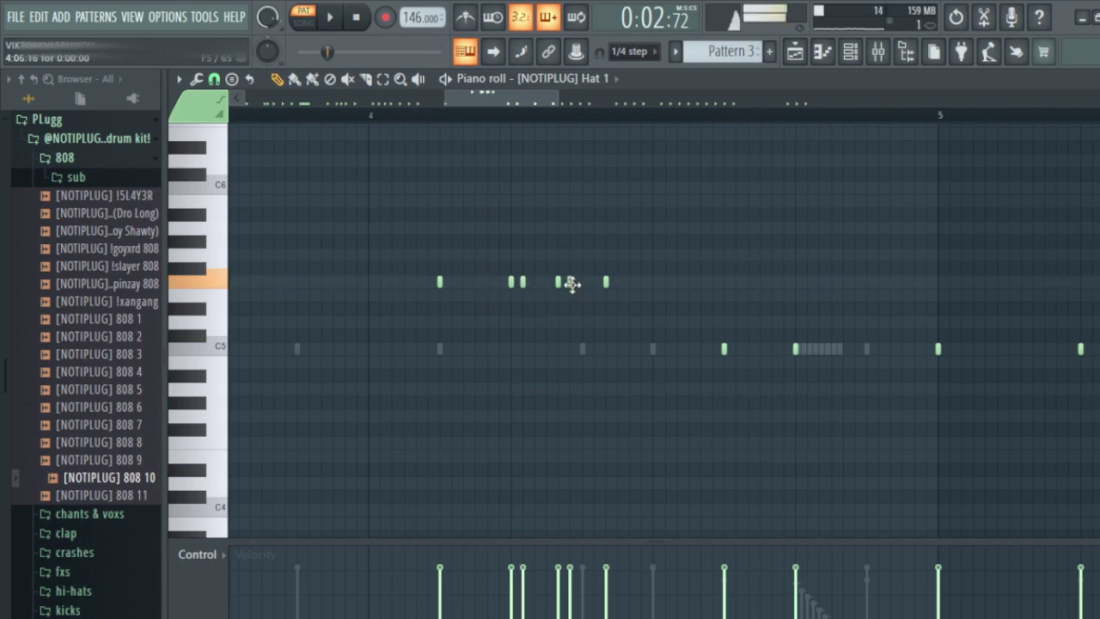
pyautogui.click(617, 282)
pyautogui.click(569, 282)
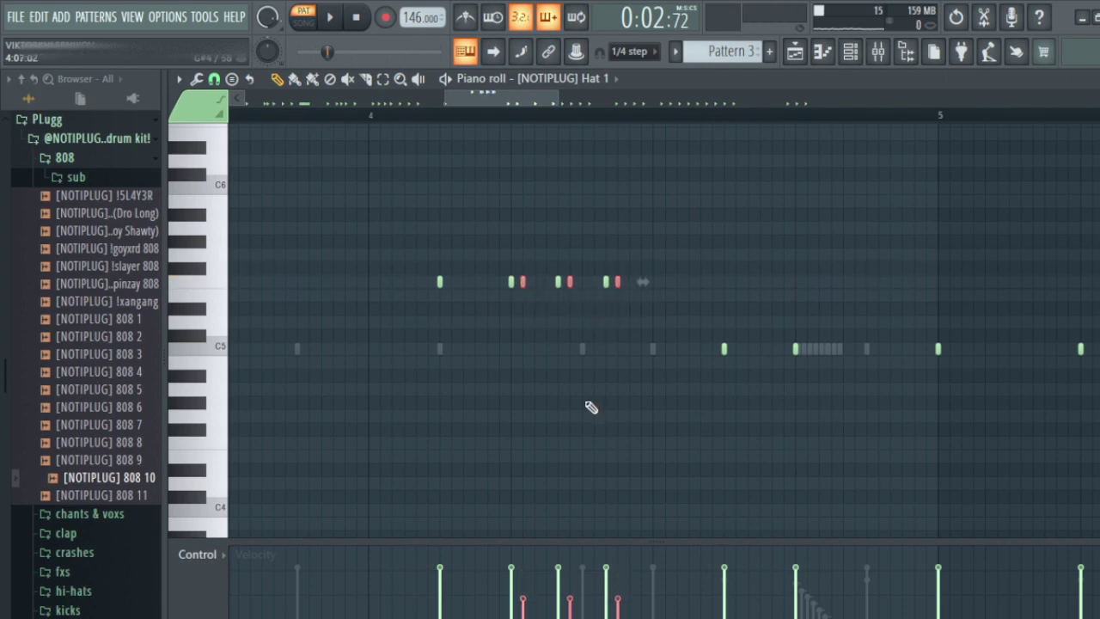
pyautogui.press('space')
pyautogui.press('space')
# Add three closely spaced F5 hits after the step 3 hit in bar 4 to form a four-hit roll.
pyautogui.click(451, 282)
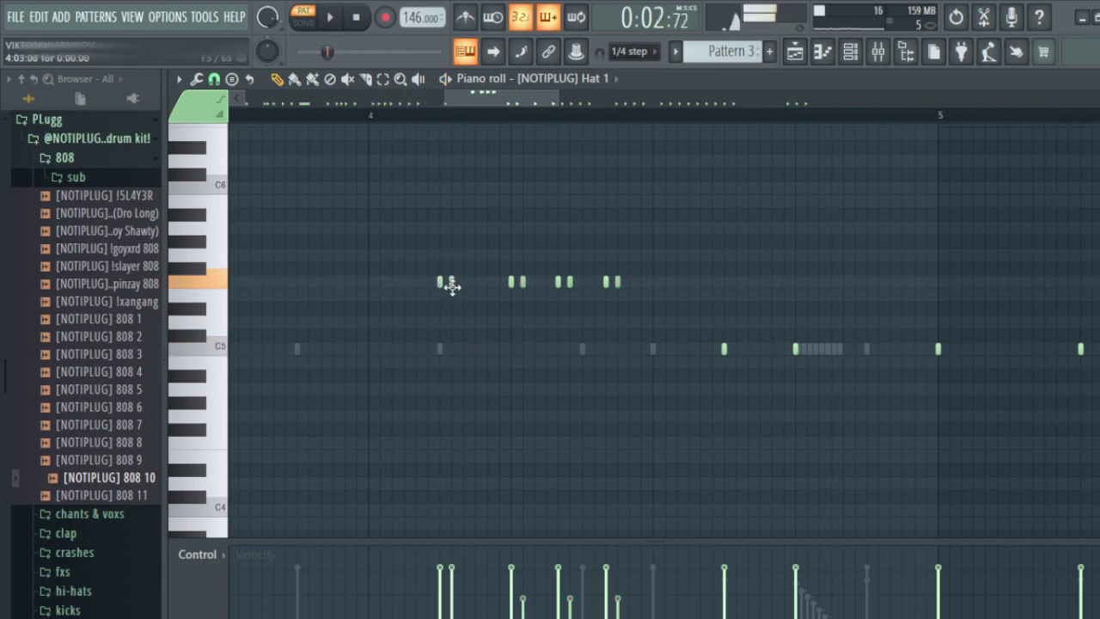
pyautogui.click(464, 282)
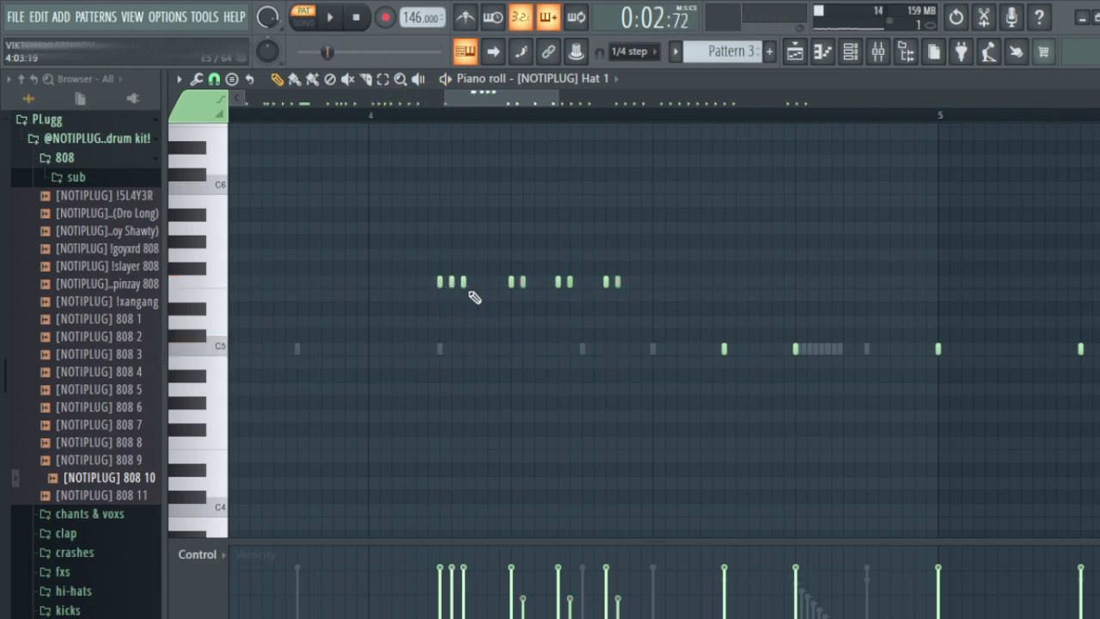
pyautogui.press('space')
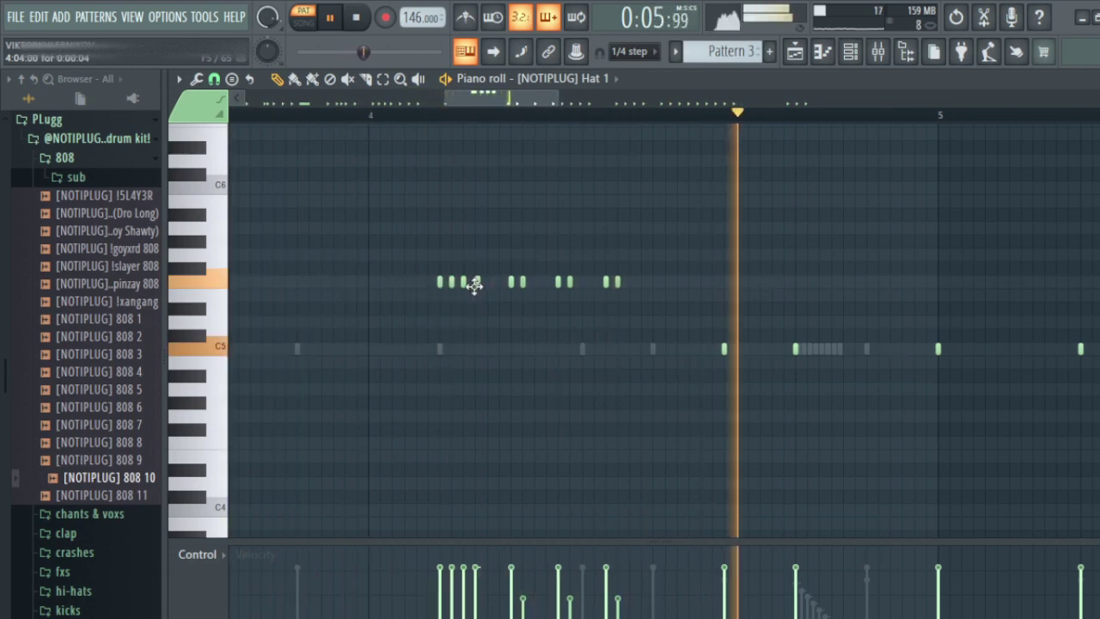
pyautogui.press('space')
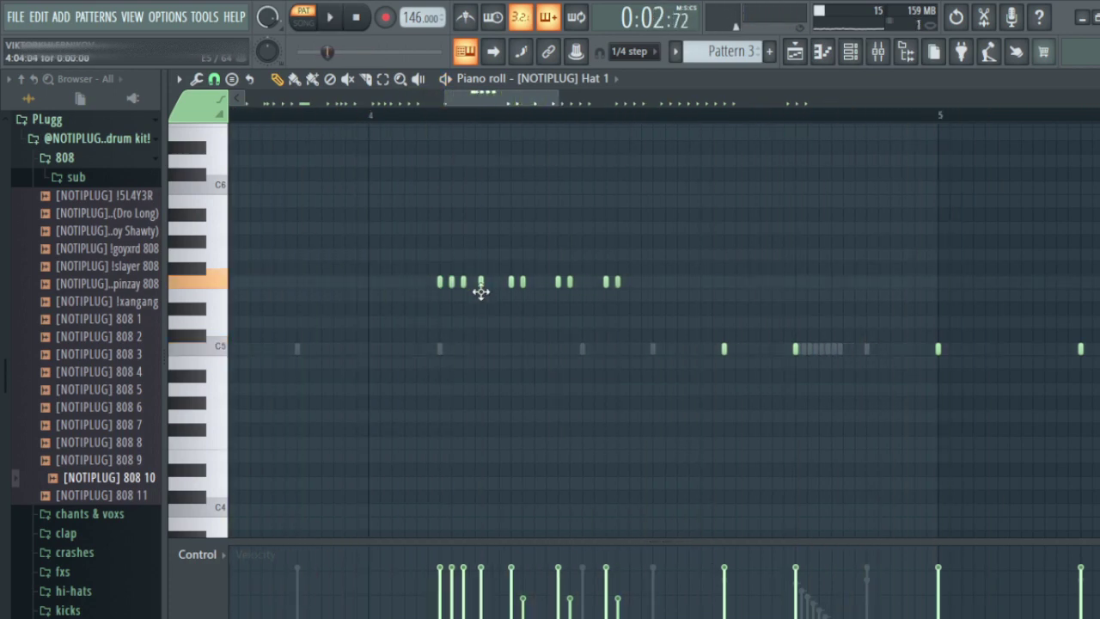
# Select the four-hit F5 roll on step 3 of bar 4, slope its velocities upward, and audition it.
pyautogui.moveTo(504, 249); pyautogui.dragTo(433, 317)
pyautogui.press('space')
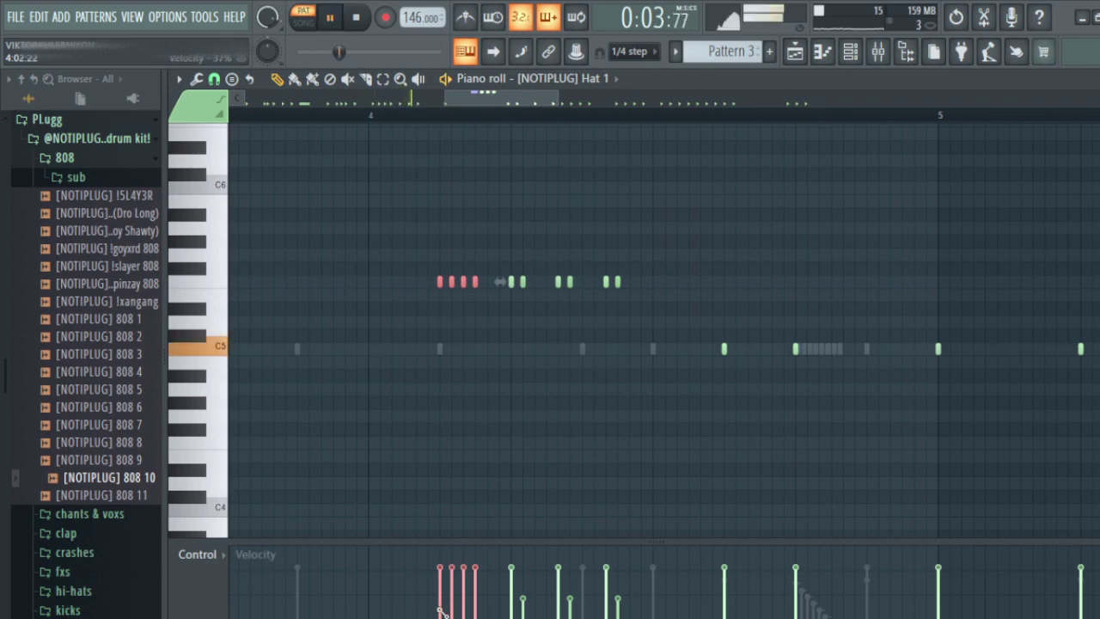
pyautogui.scroll(-4, 573, 123)
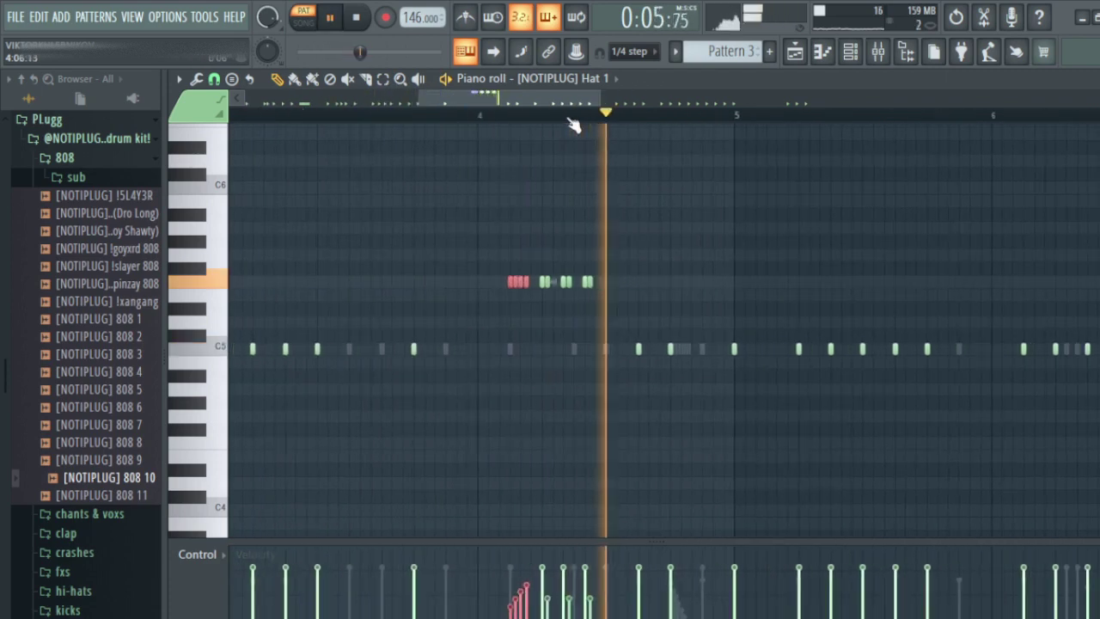
pyautogui.scroll(4, 573, 125)
pyautogui.press('space')
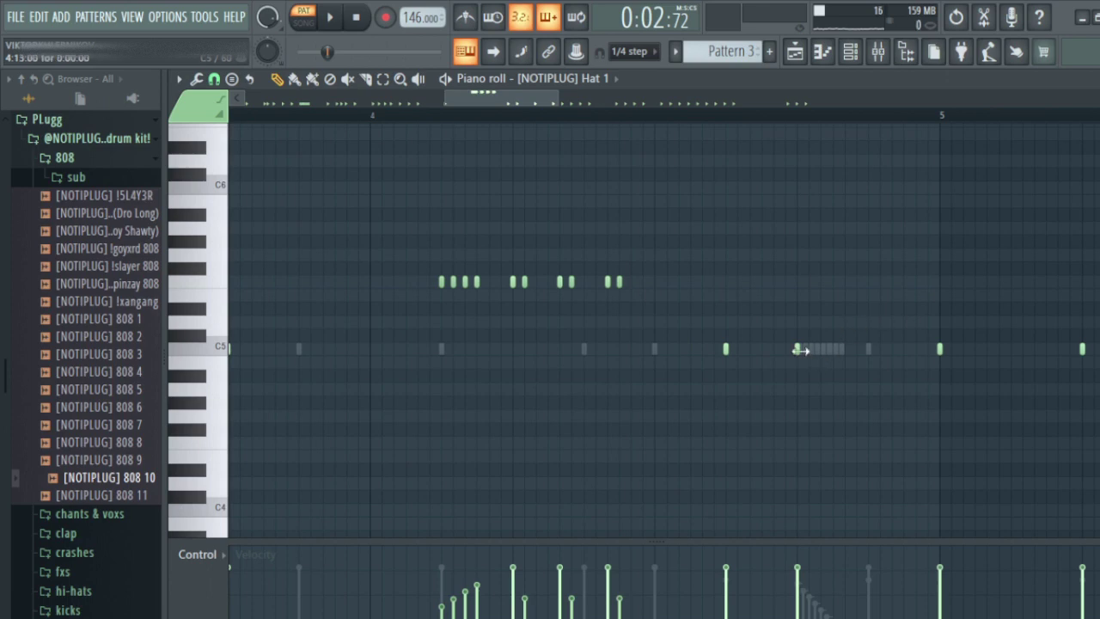
# Add three evenly spaced C5 hits from step 13 to step 15 of bar 4 and fade the group's velocities downward.
pyautogui.moveTo(826, 353); pyautogui.dragTo(868, 352)
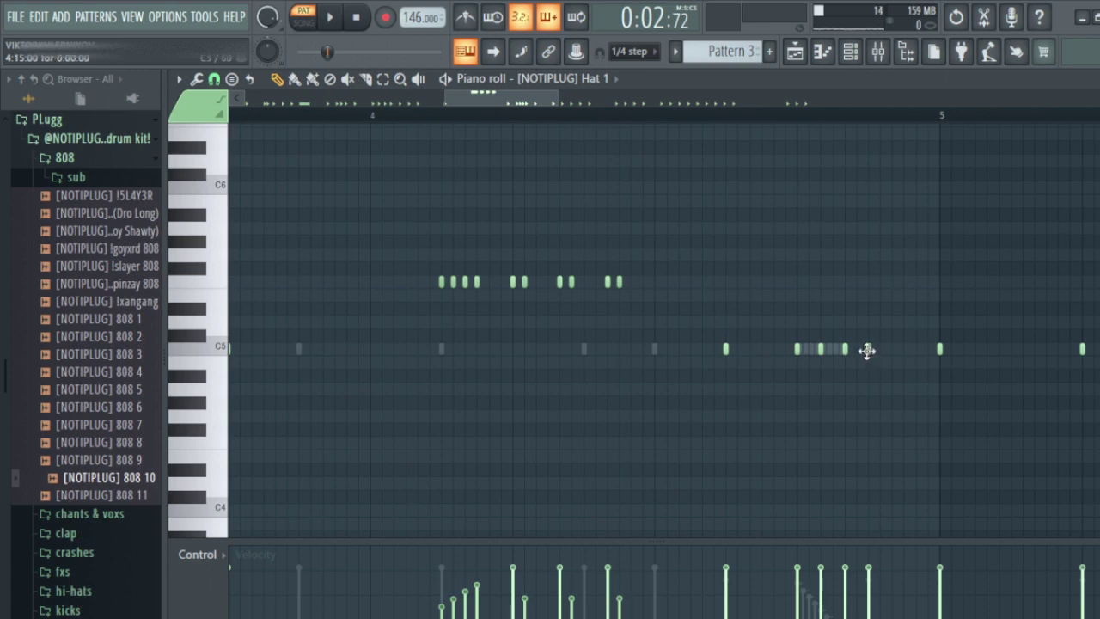
pyautogui.click(866, 351)
pyautogui.moveTo(886, 305); pyautogui.dragTo(793, 415)
pyautogui.press('space')
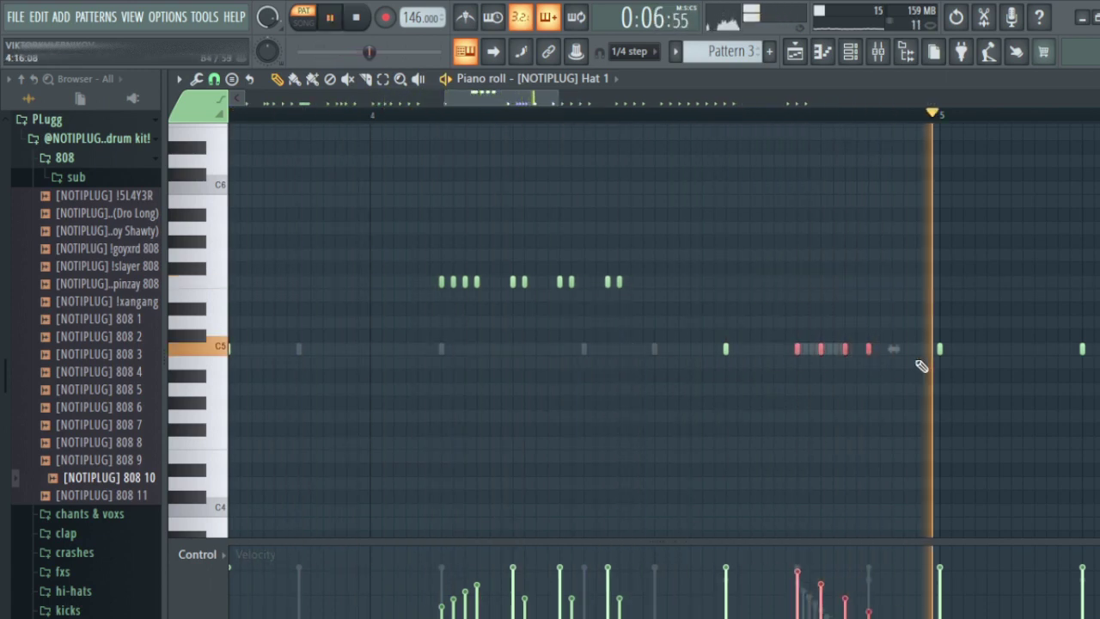
# Preview the transition into bar 5 and replace bar 5's C5 hit on step 5 with one on step 3.
pyautogui.click(795, 115)
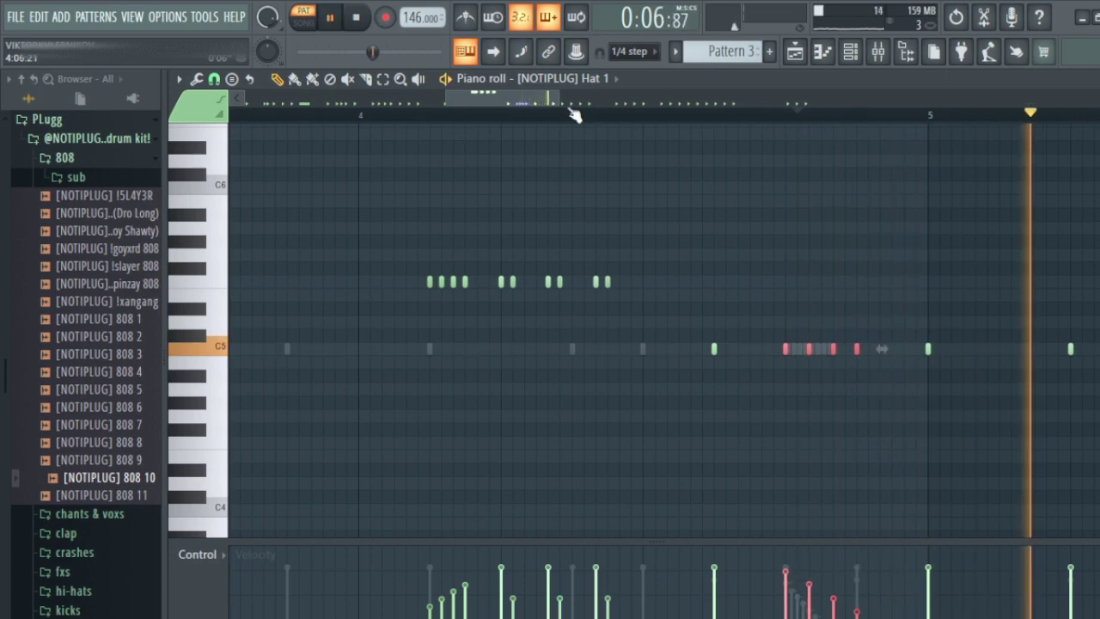
pyautogui.scroll(-4, 539, 122)
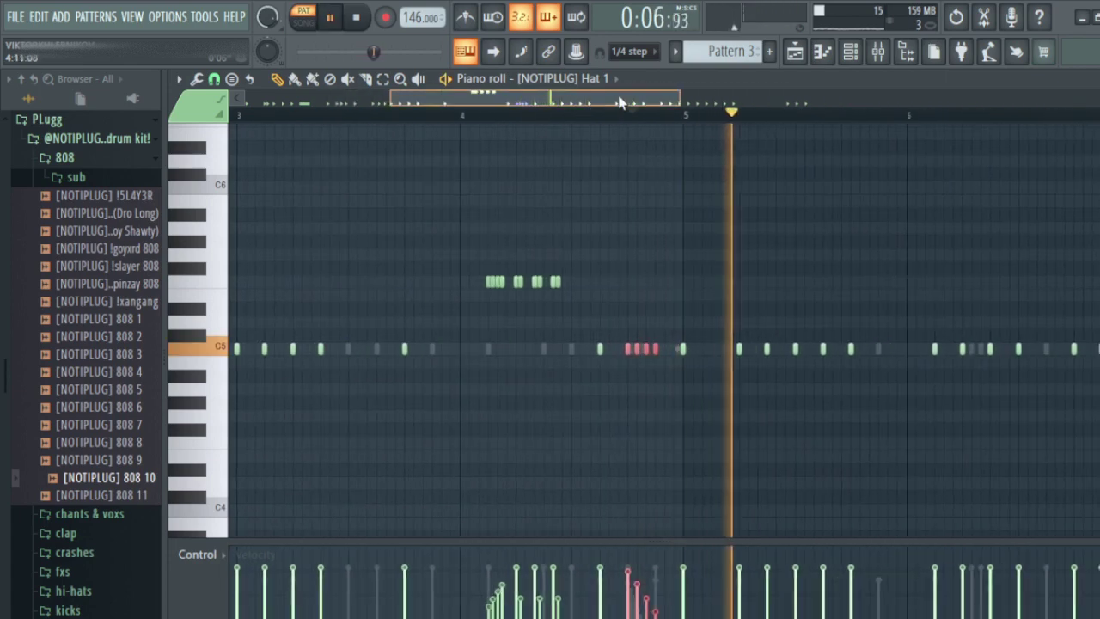
pyautogui.scroll(2, 619, 101)
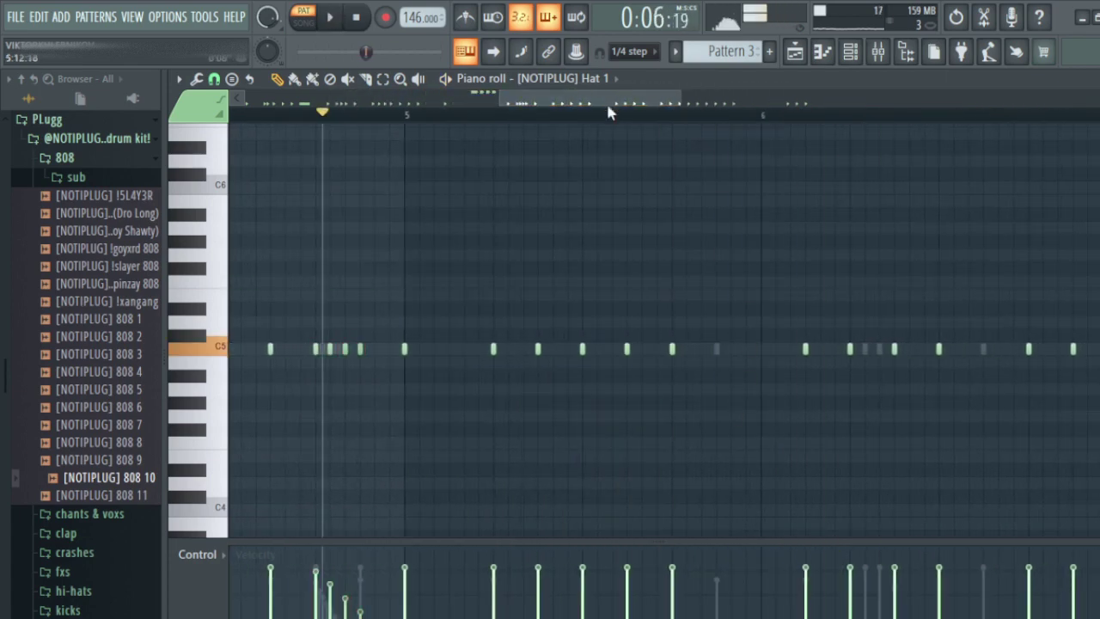
pyautogui.click(414, 115)
pyautogui.press('space')
pyautogui.press('space')
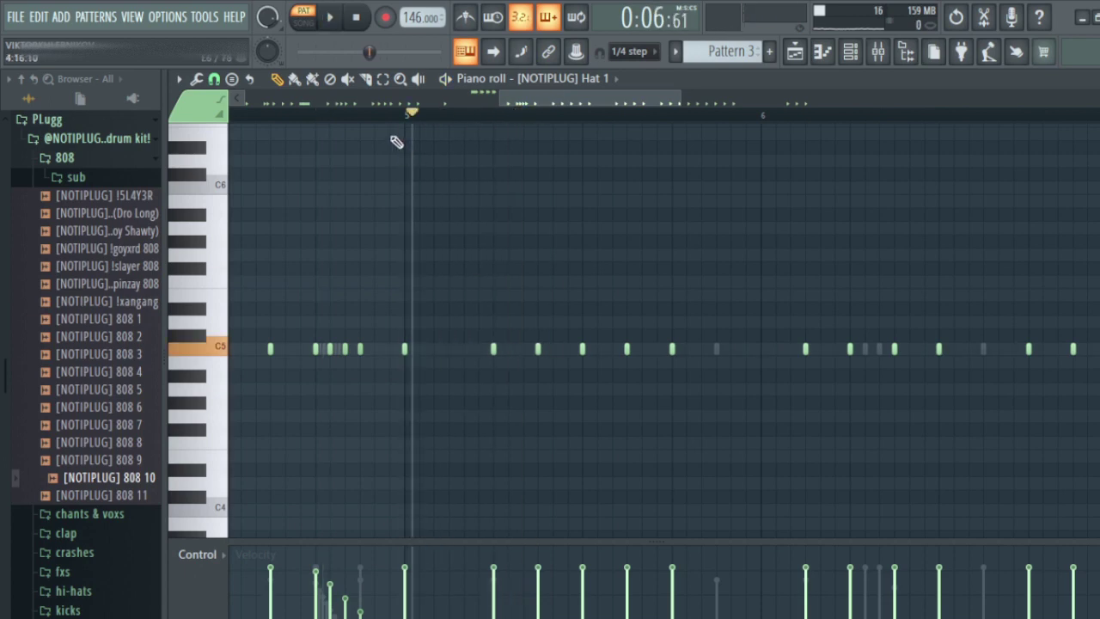
pyautogui.press('space')
pyautogui.press('space')
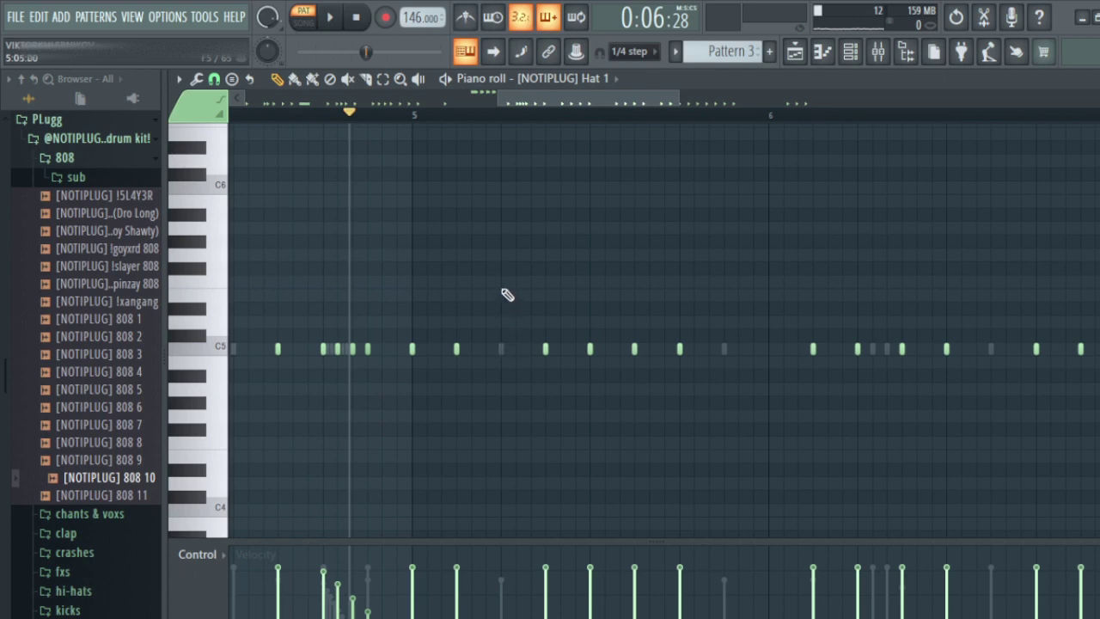
# Replace bar 5's step 7 C5 hit with one-step F5 notes on steps 5 and 7, each chopped into a fading four-hit roll.
pyautogui.click(502, 282)
pyautogui.click(546, 282)
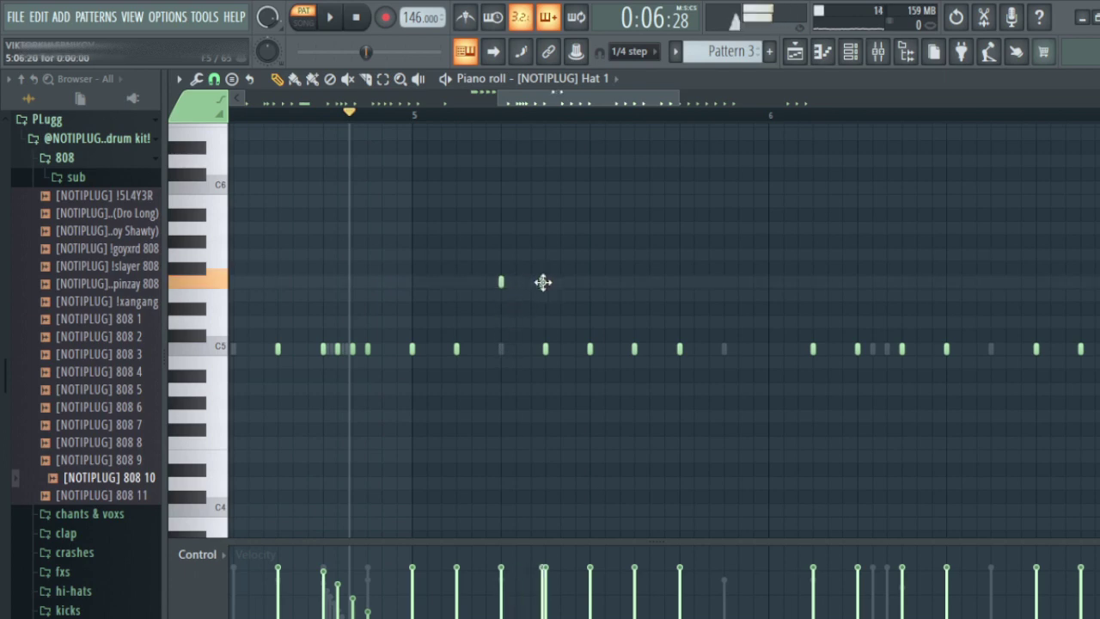
pyautogui.rightClick(546, 349)
pyautogui.moveTo(487, 267); pyautogui.dragTo(554, 292)
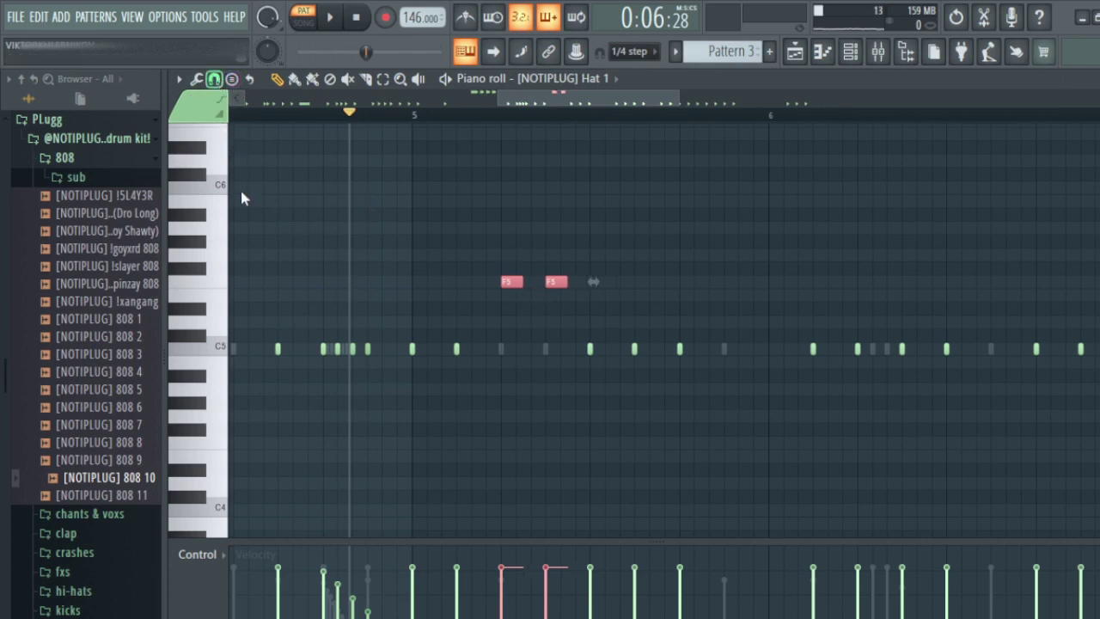
pyautogui.hotkey('ctrl', 'u')
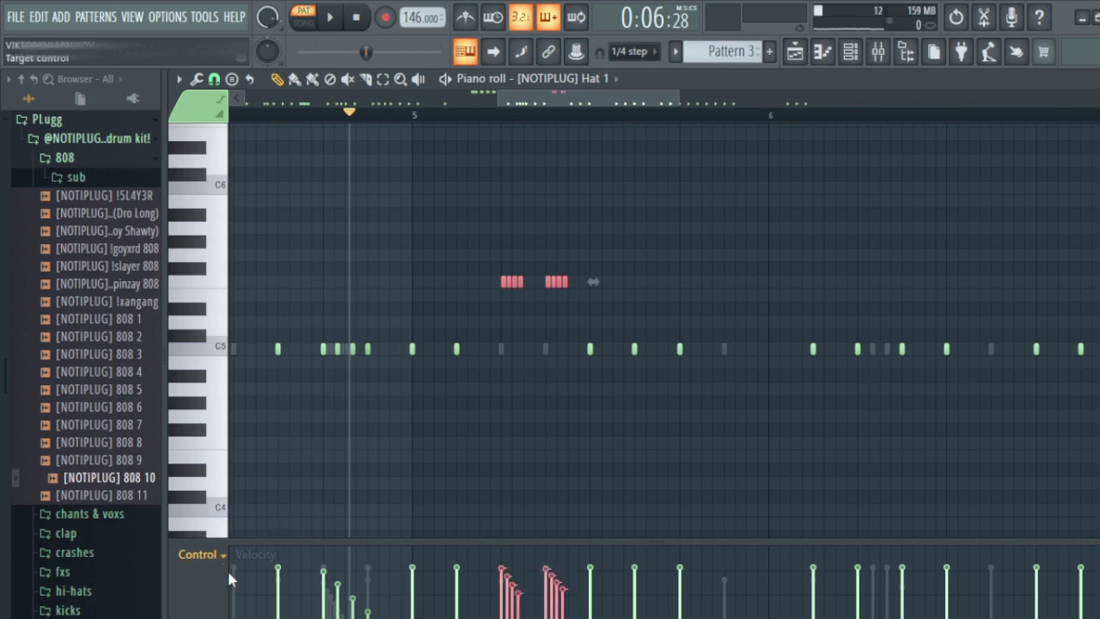
# Pan the first F5 roll in bar 5 progressively right and the second progressively left, then return the note controls to velocity.
pyautogui.scroll(1, 260, 546)
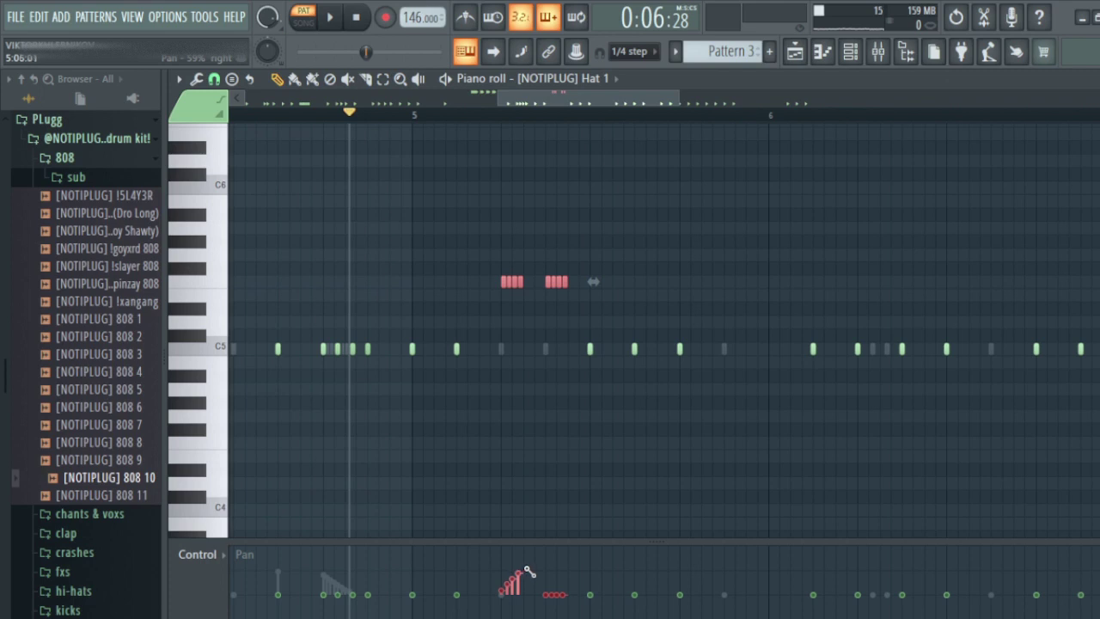
pyautogui.press('space')
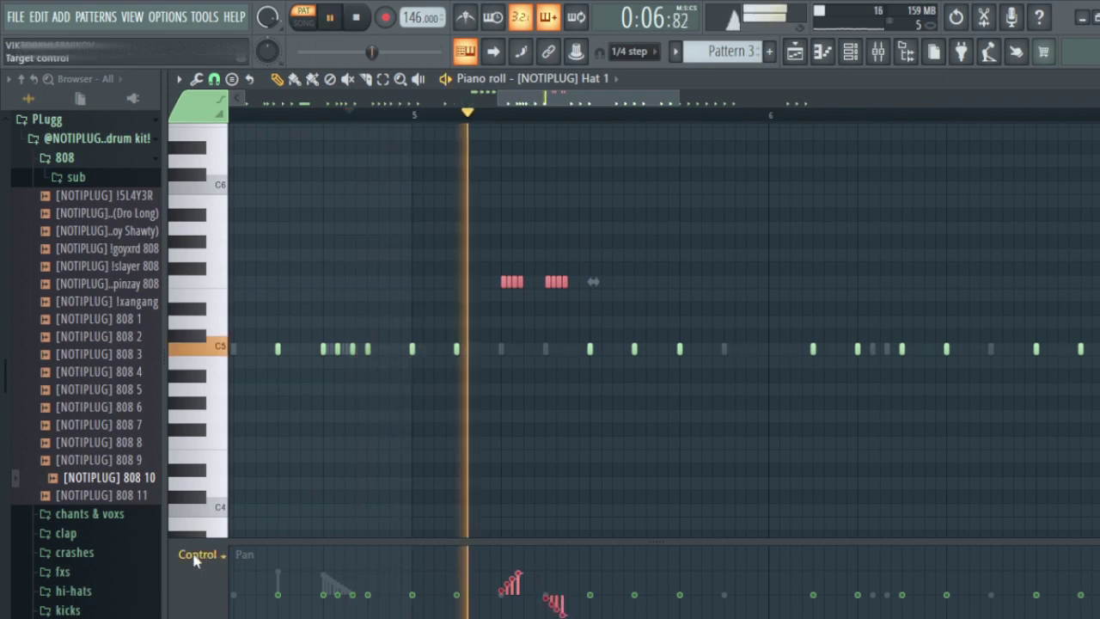
pyautogui.click(497, 375)
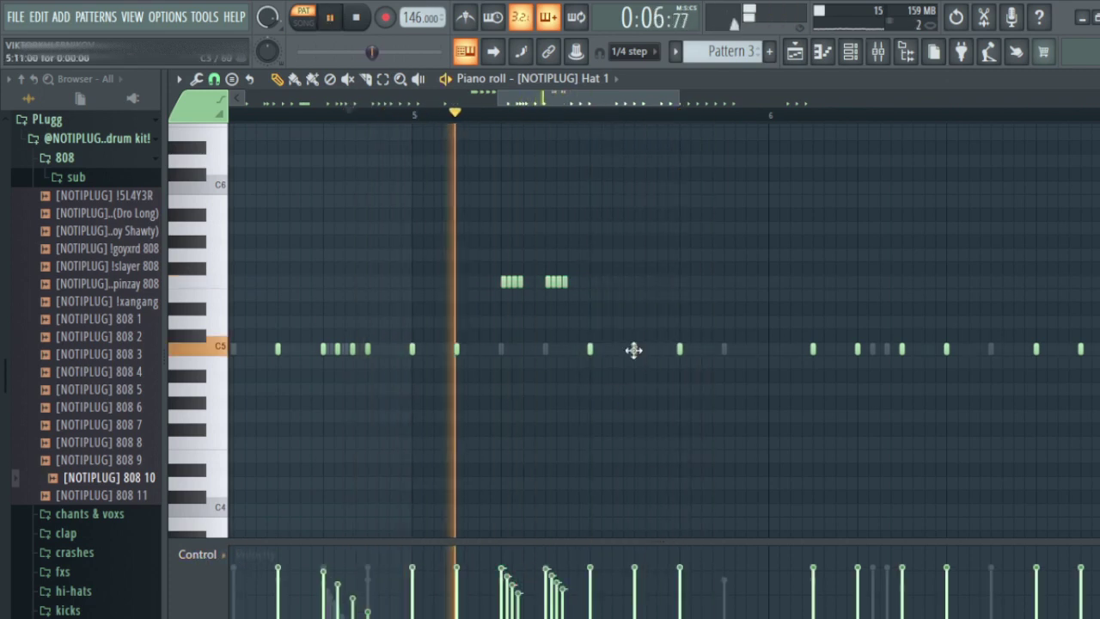
# Remove the C5 hits on steps 9 and 11 of bar 5 to leave a gap after the F5 rolls.
pyautogui.rightClick(590, 350)
pyautogui.rightClick(634, 351)
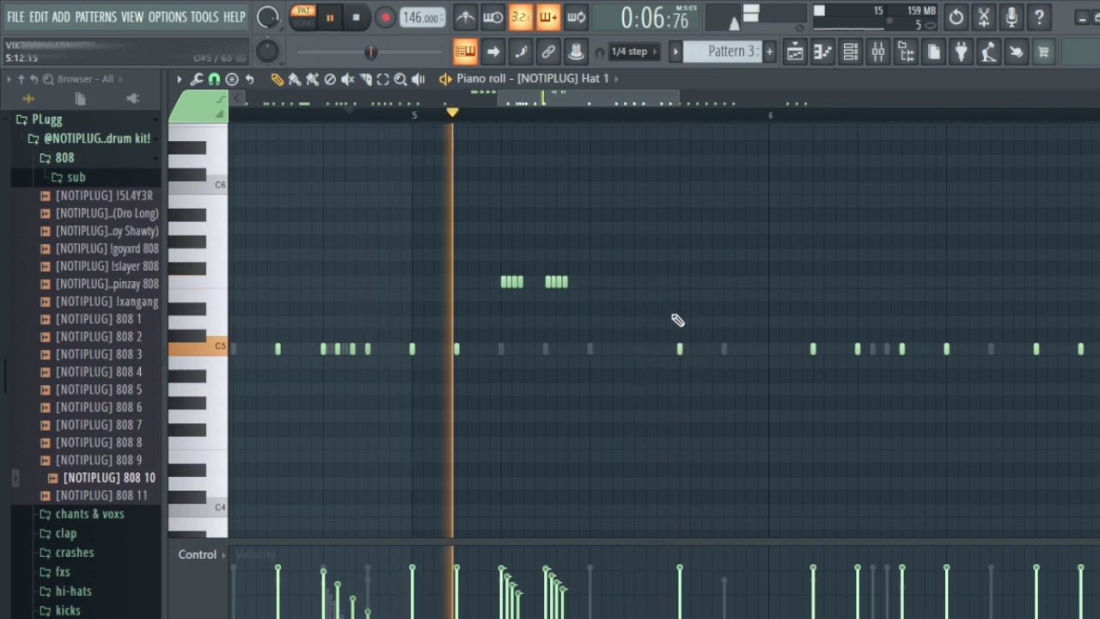
pyautogui.press('space')
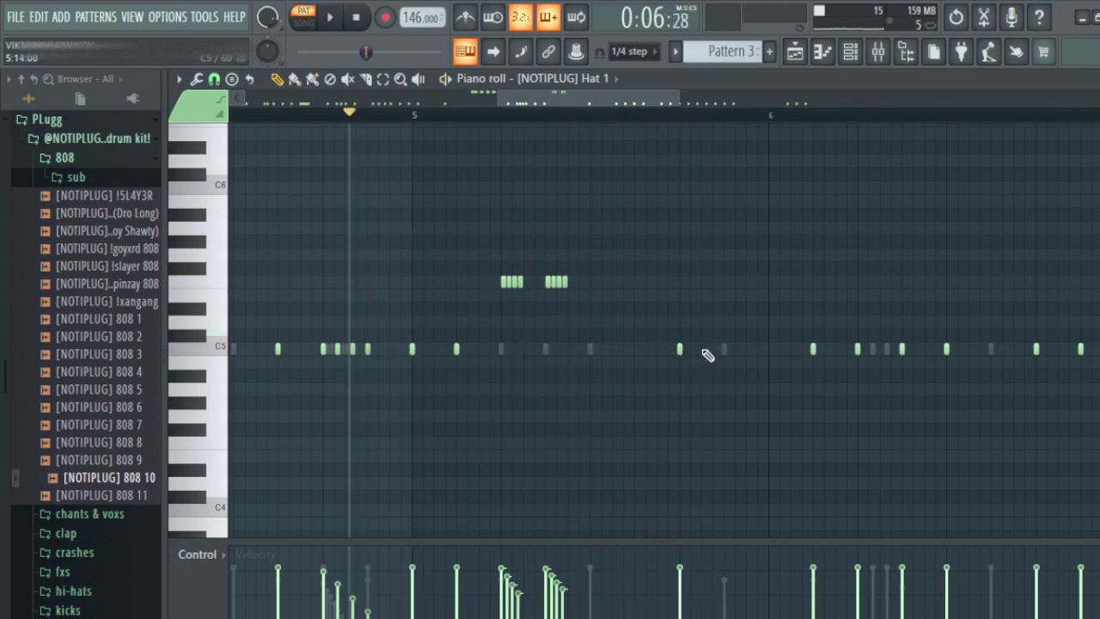
# Add C5 hits on steps 14, 15 and 16 of bar 5, on the first step of bar 6, and half a step after step 13.
pyautogui.click(701, 349)
pyautogui.click(724, 350)
pyautogui.press('space')
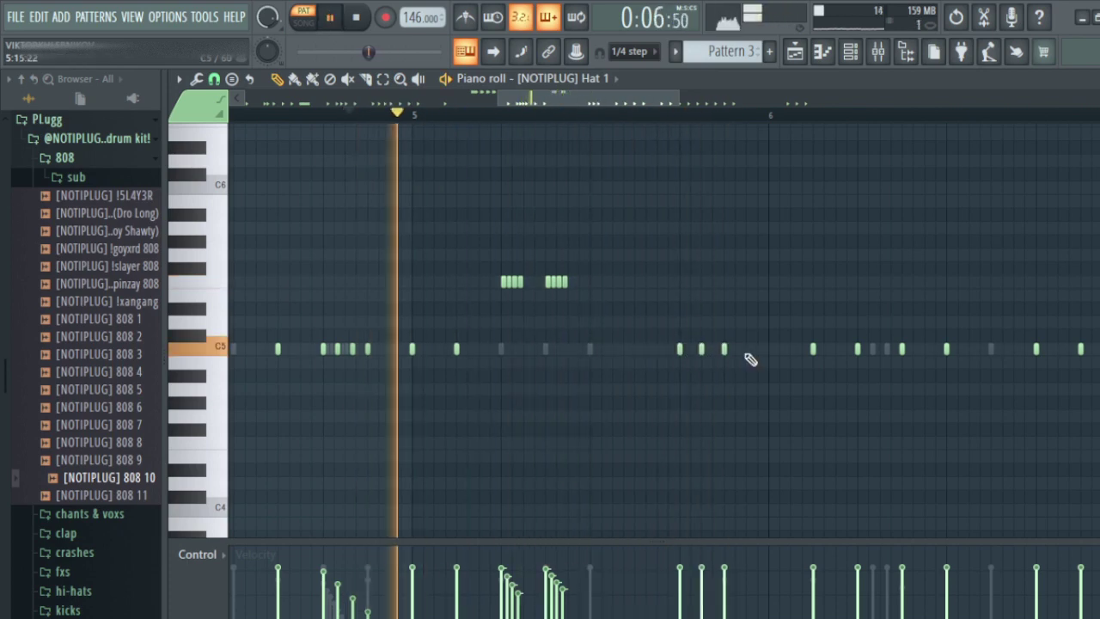
pyautogui.click(746, 350)
pyautogui.click(773, 351)
pyautogui.press('space')
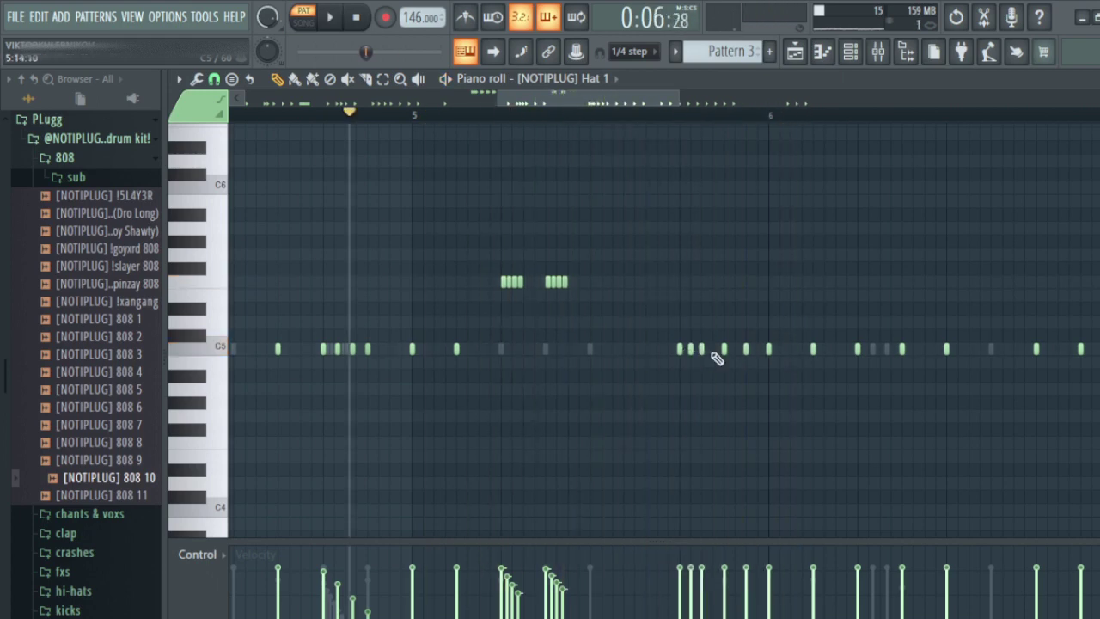
# Rework bar 5's closing C5 hits into five spaced half a step apart from step 13 to 15, and lower them to C4.
pyautogui.press('space')
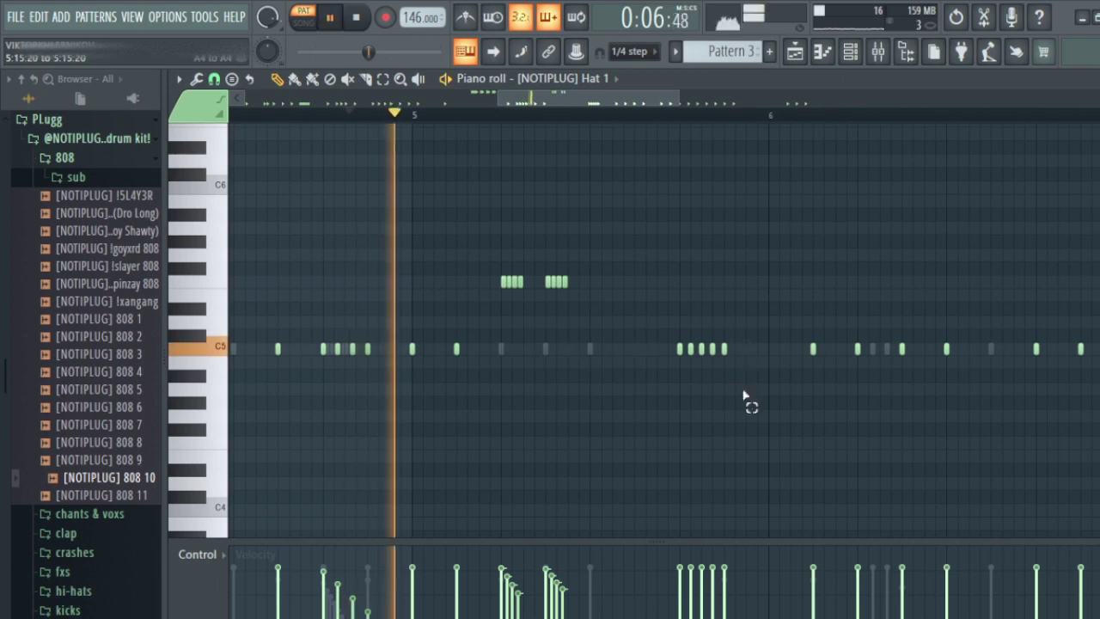
pyautogui.moveTo(749, 332); pyautogui.dragTo(668, 315)
pyautogui.hotkey('ctrl', 'Down')
pyautogui.press('space')
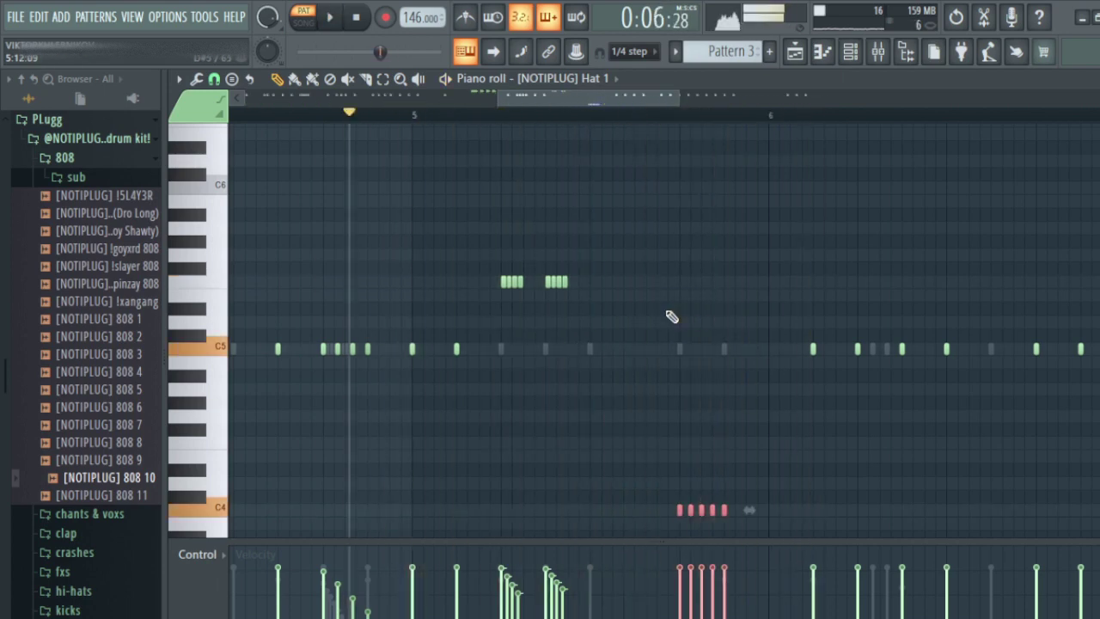
# Raise the five-hit run in bar 5 to G#4, fade its velocities progressively, and play it back.
pyautogui.hotkey('shift', 'Up')
pyautogui.hotkey('shift', 'Up')
pyautogui.hotkey('shift', 'Up')
pyautogui.hotkey('shift', 'Up')
pyautogui.press('space')
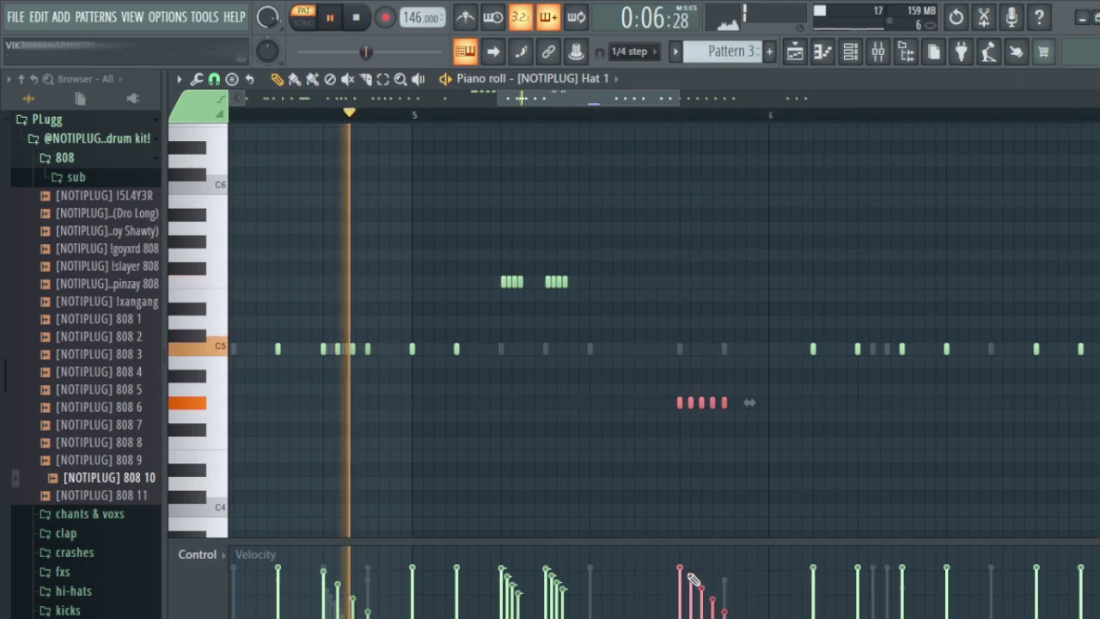
pyautogui.click(812, 350)
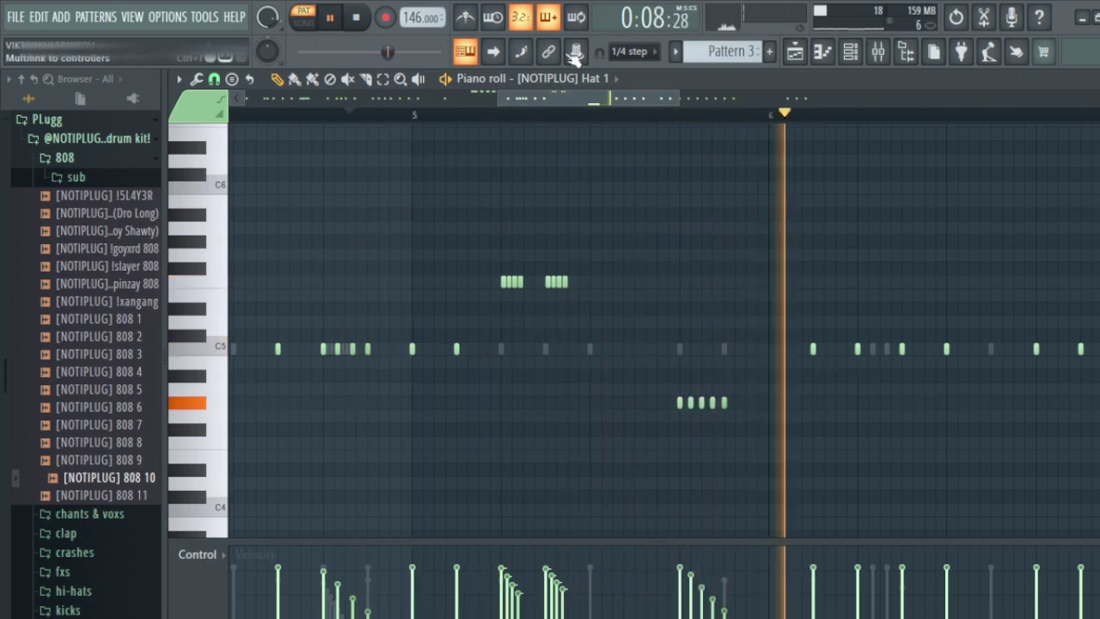
pyautogui.press('space')
pyautogui.press('space')
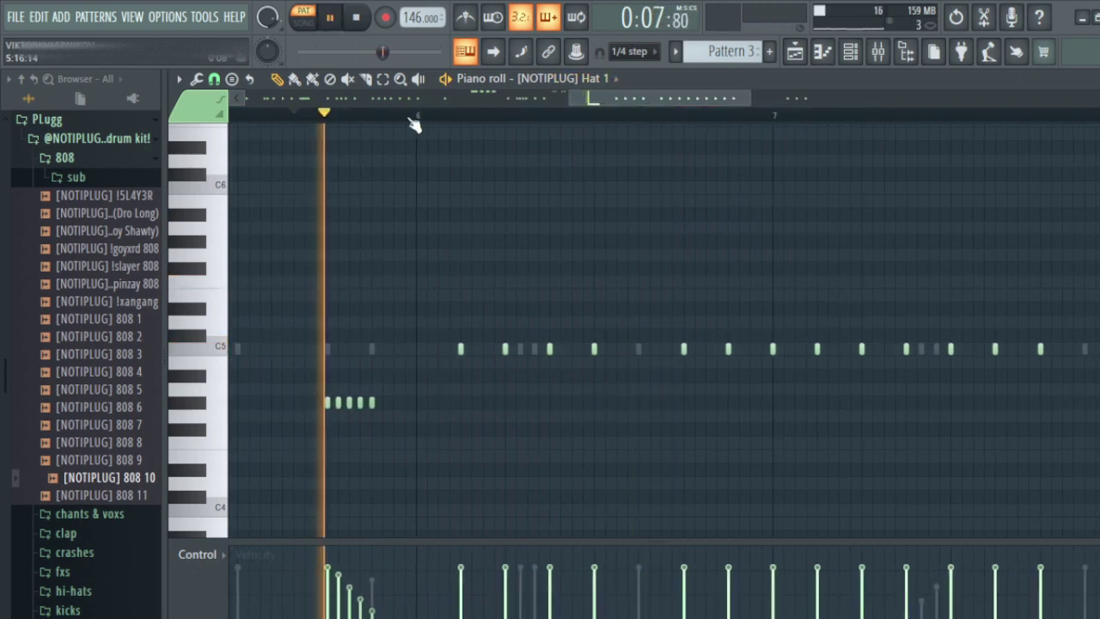
# Try filling bar 7 between steps 9 and 11 with C5 hits half a step apart, and play it back.
pyautogui.scroll(-3, 425, 120)
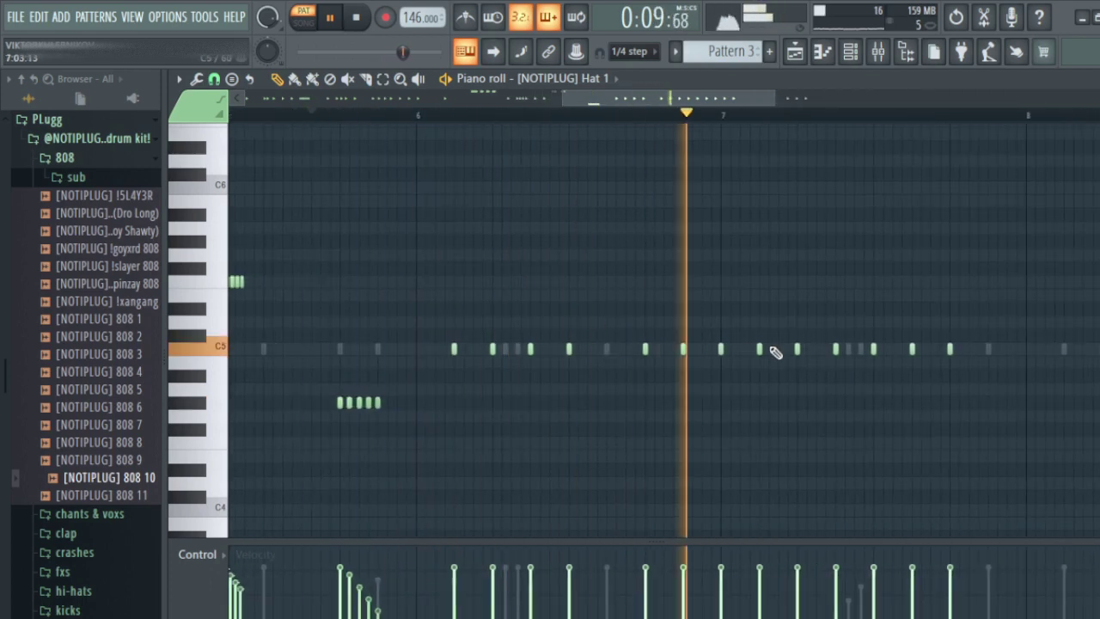
pyautogui.press('space')
pyautogui.hscroll(2, 686, 332)
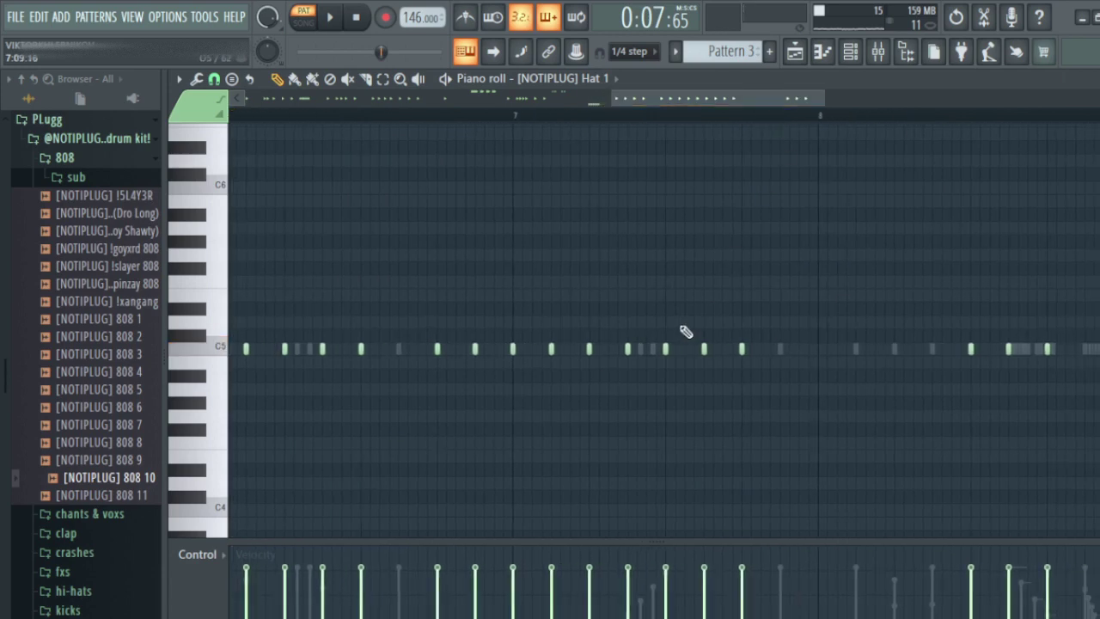
pyautogui.click(675, 350)
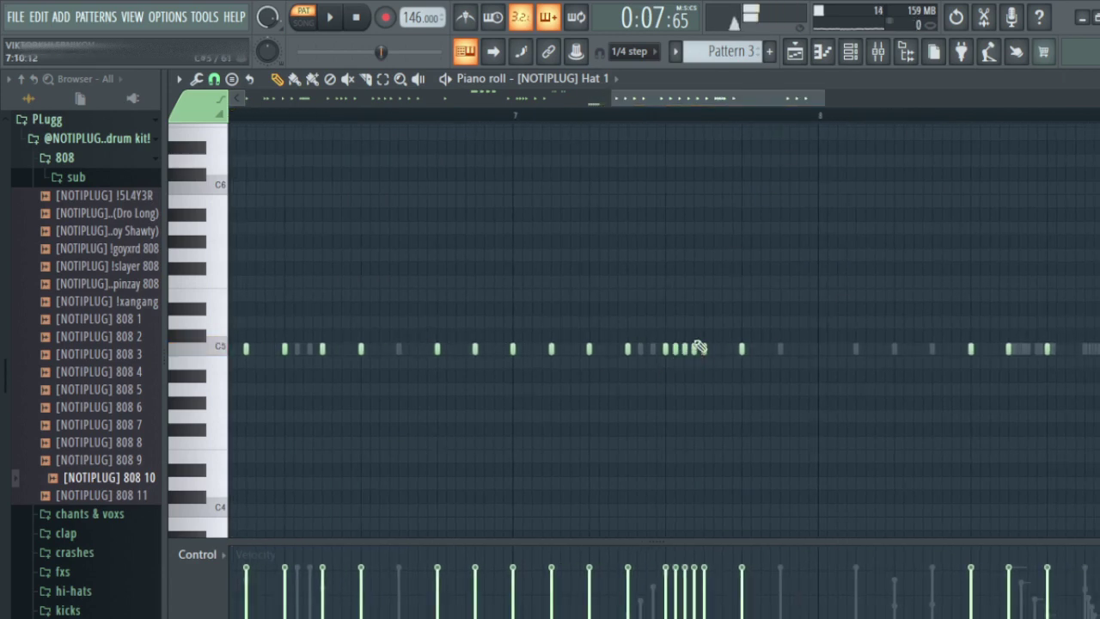
pyautogui.press('space')
pyautogui.scroll(2, 717, 121)
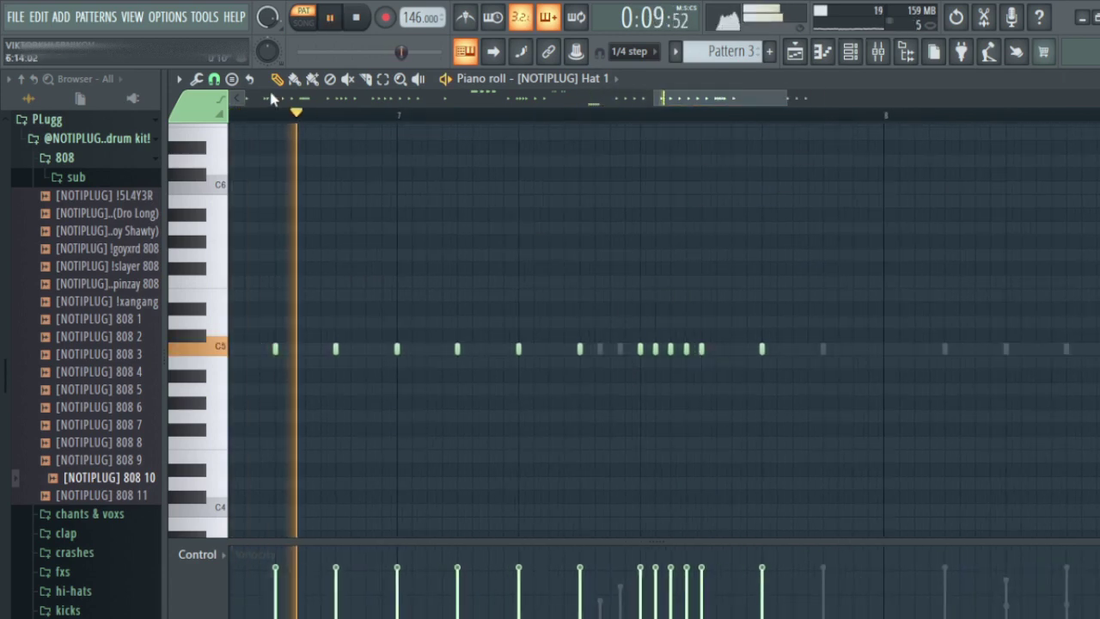
pyautogui.press('space')
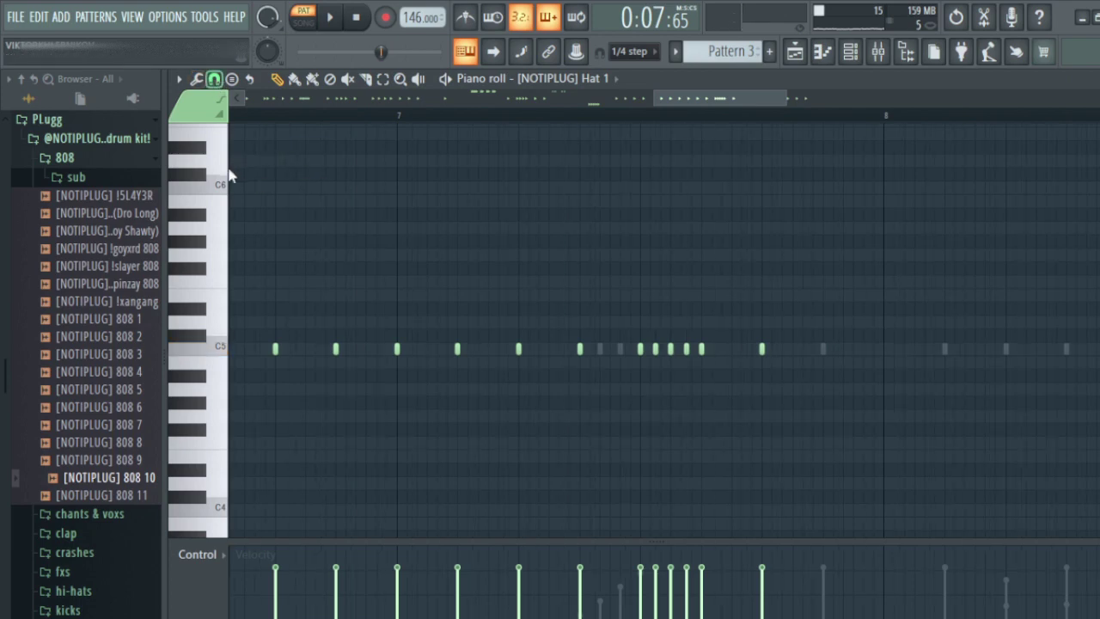
# Replace bar 7's closely spaced C5 hits with a two-step note starting on step 9, chopped into six equal hits.
pyautogui.moveTo(634, 334); pyautogui.dragTo(693, 351)
pyautogui.press('space')
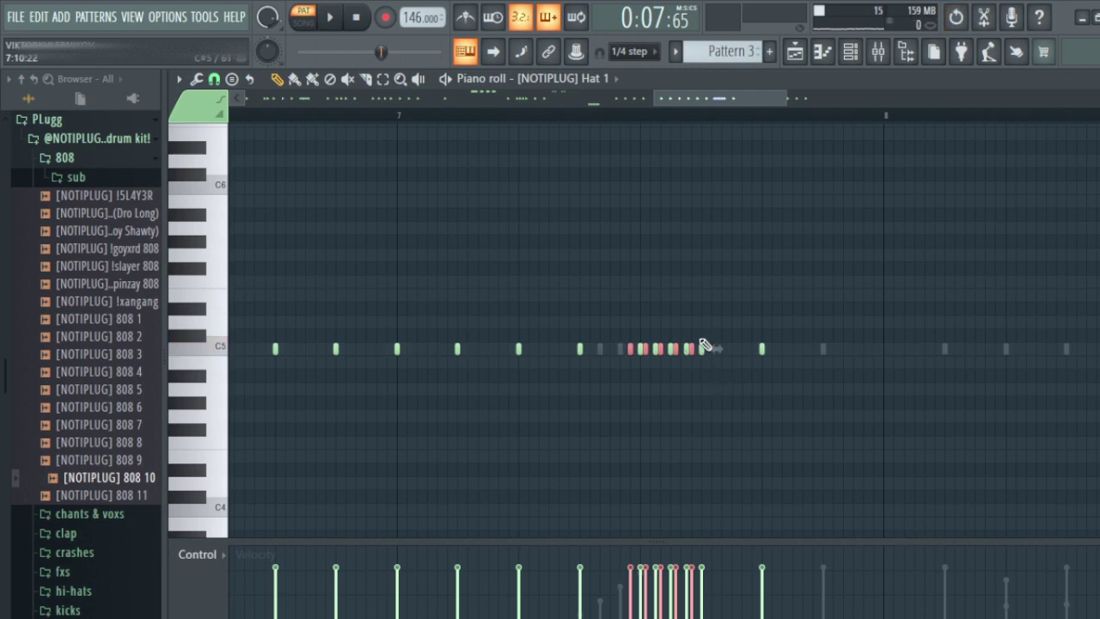
pyautogui.click(703, 344)
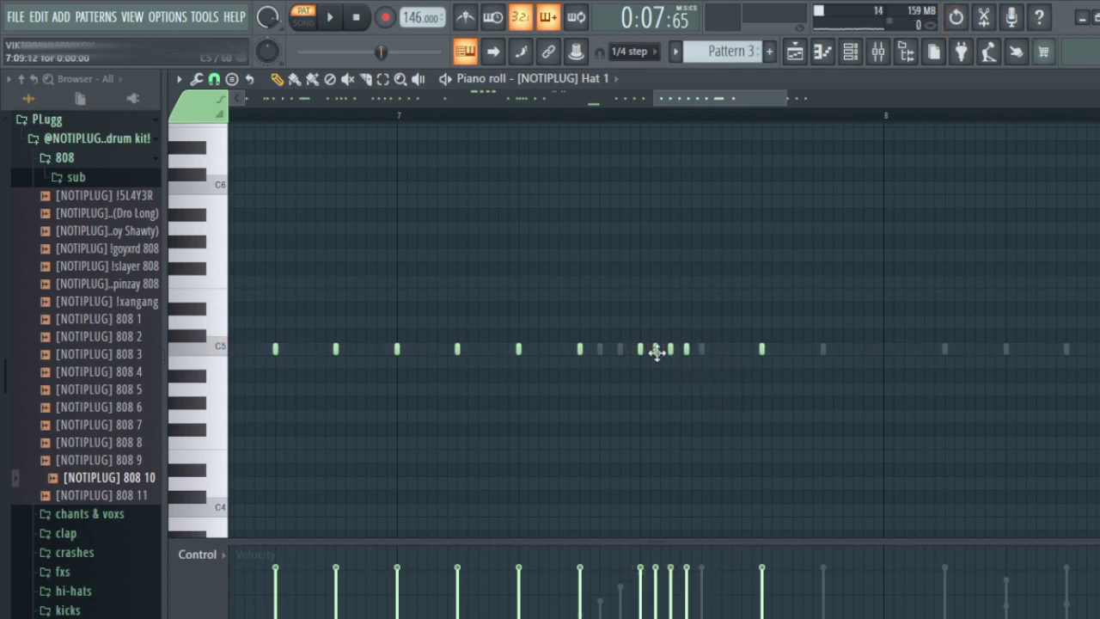
pyautogui.click(641, 349)
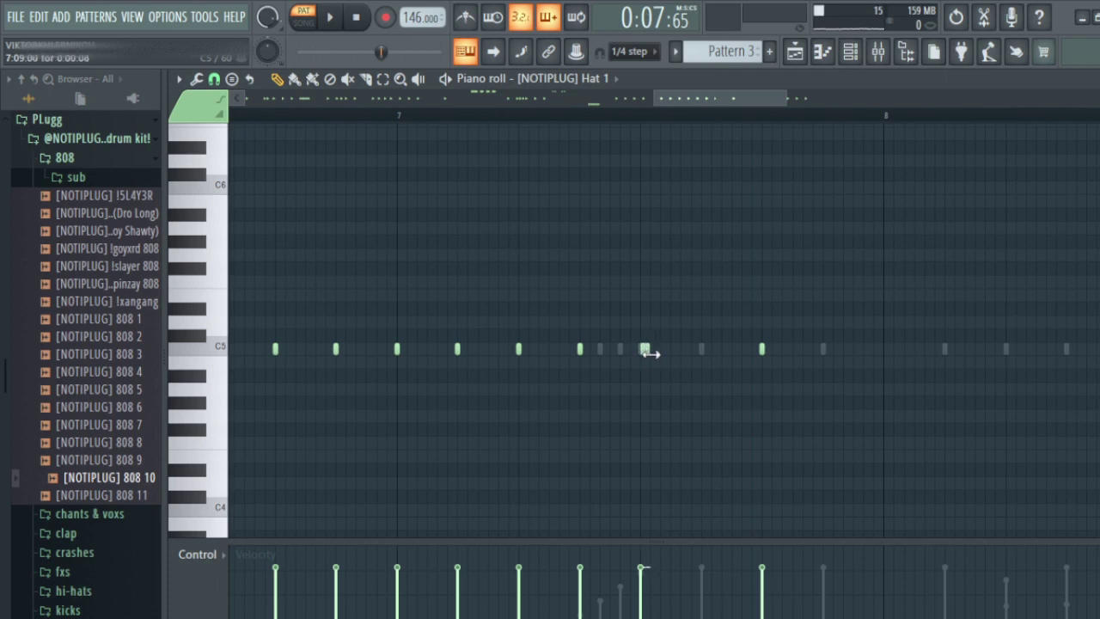
pyautogui.click(638, 348)
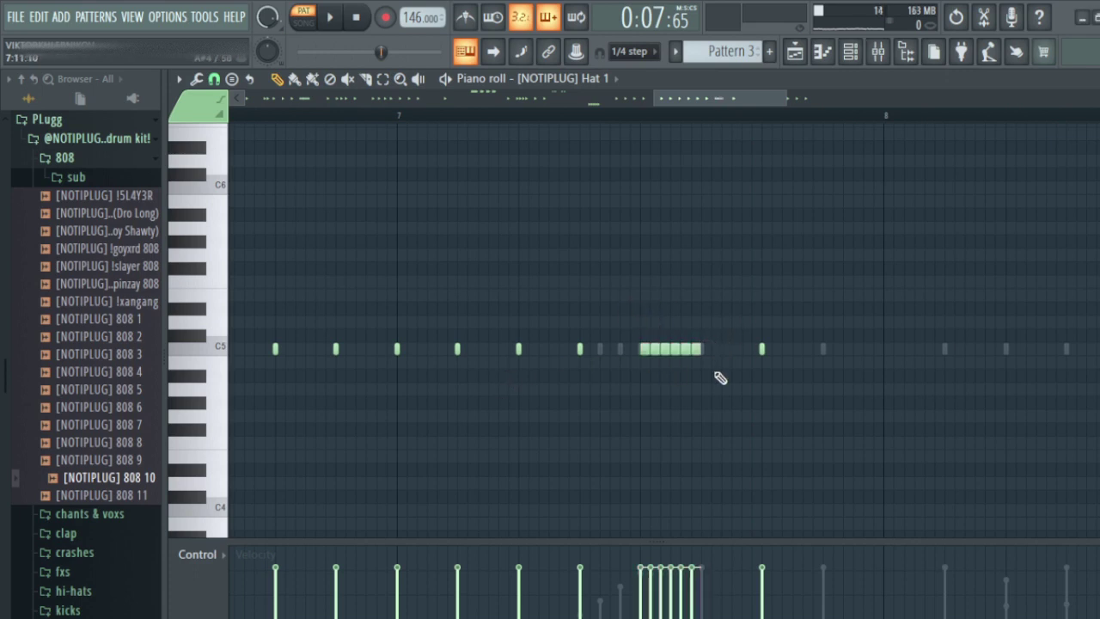
# Fade the velocities of bar 7's six-hit C5 roll progressively and play it back.
pyautogui.moveTo(720, 378); pyautogui.dragTo(645, 322)
pyautogui.press('space')
pyautogui.moveTo(651, 574); pyautogui.dragTo(693, 605)
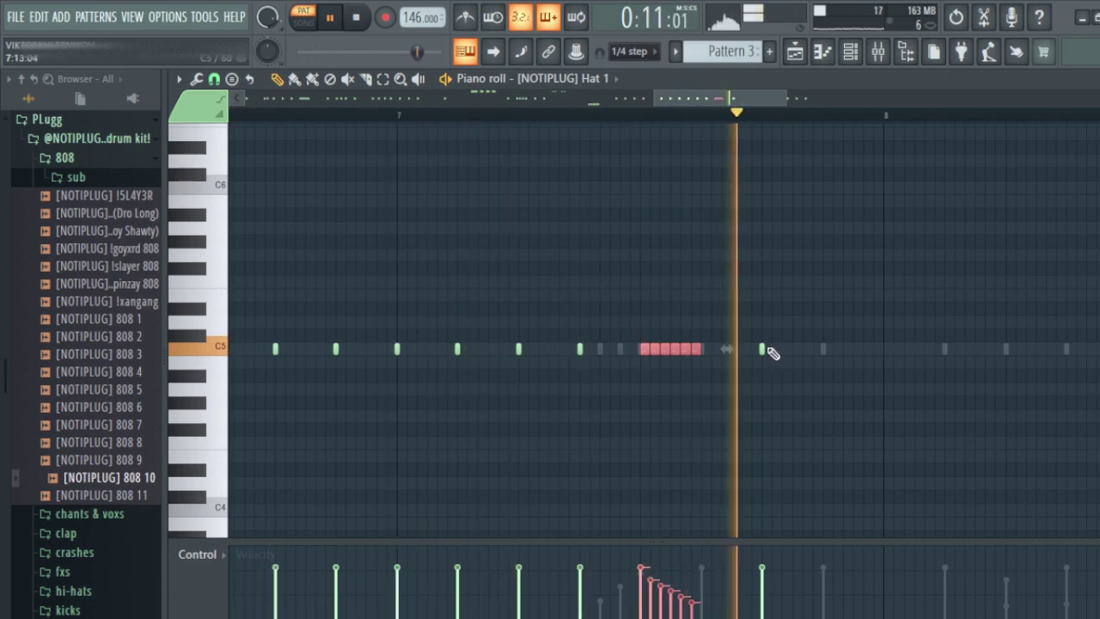
pyautogui.click(768, 344)
pyautogui.press('space')
# Place a D6 hit on the first step of bar 8.
pyautogui.moveTo(737, 98); pyautogui.dragTo(782, 103)
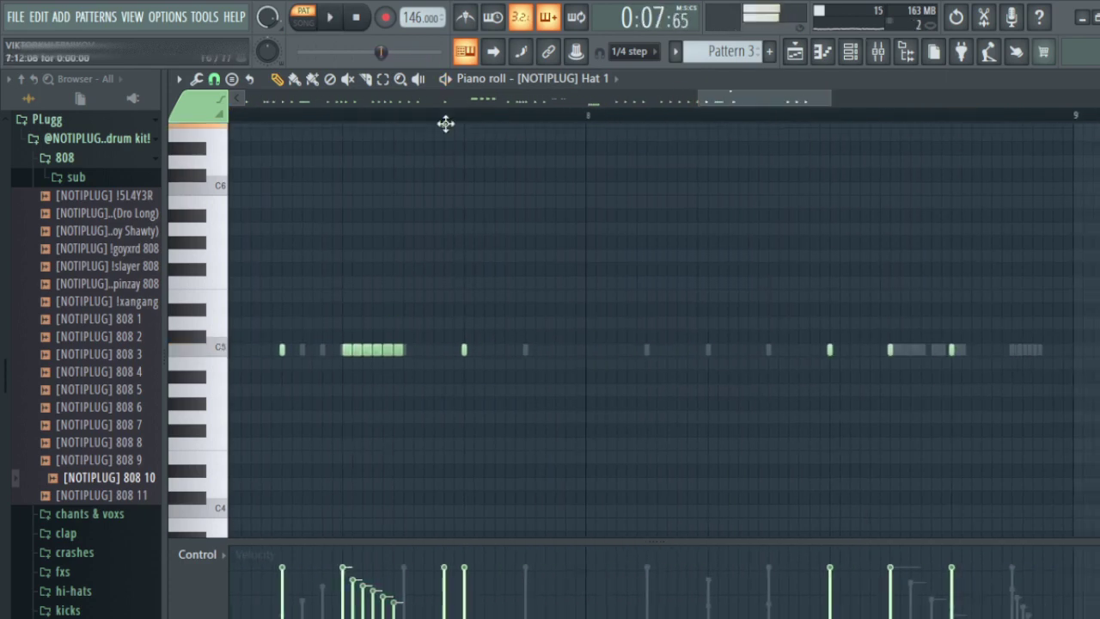
pyautogui.press('space')
pyautogui.scroll(1, 473, 197)
pyautogui.click(773, 102)
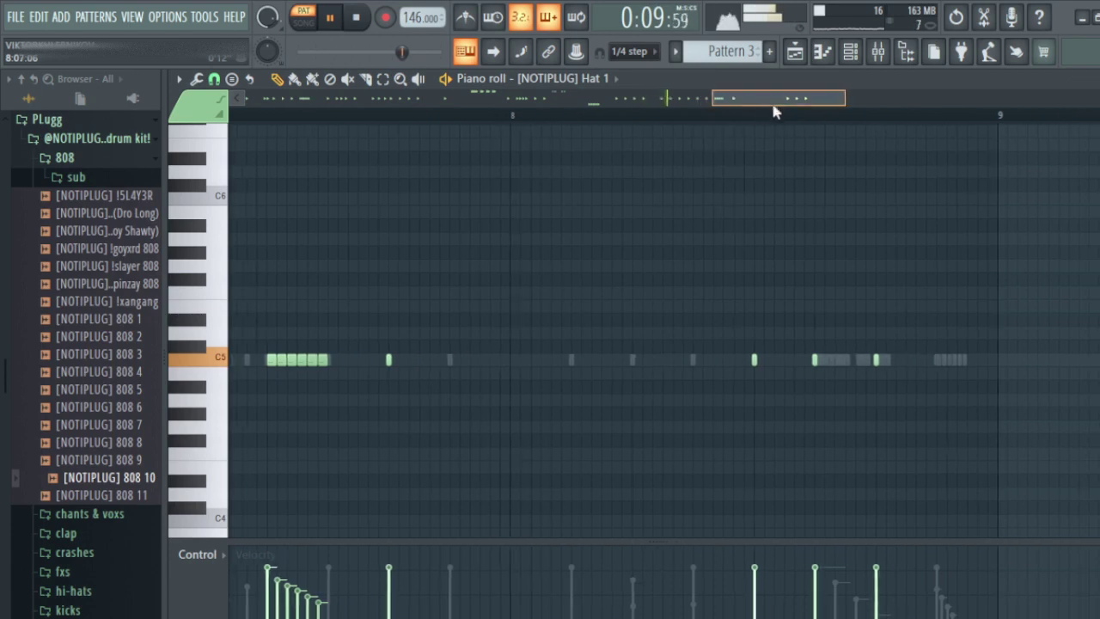
pyautogui.press('space')
pyautogui.click(550, 185)
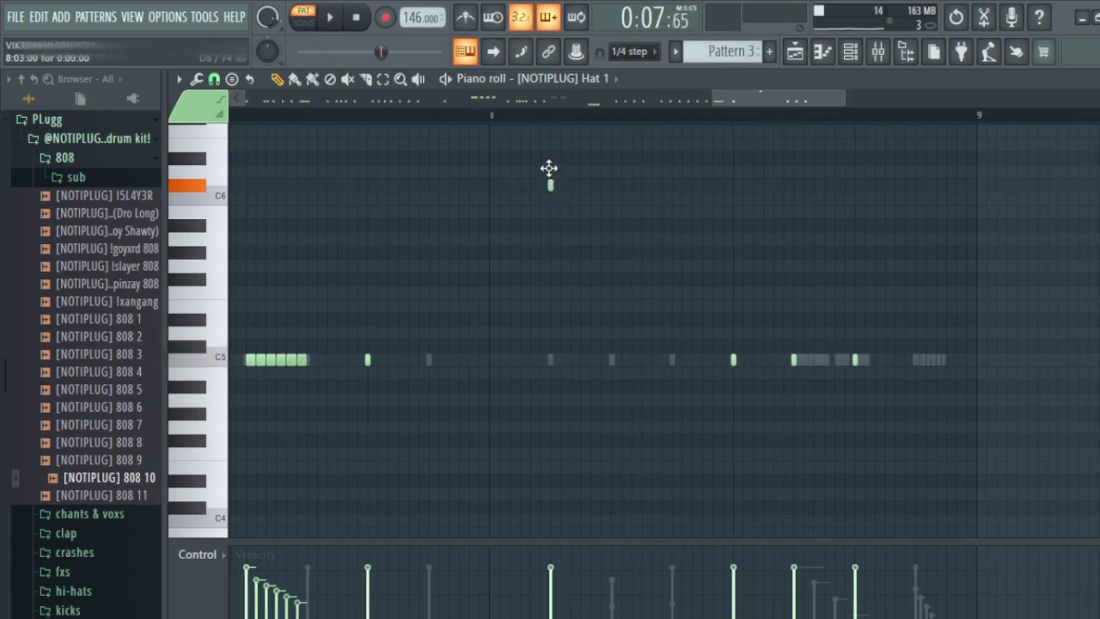
pyautogui.moveTo(549, 169); pyautogui.dragTo(492, 170)
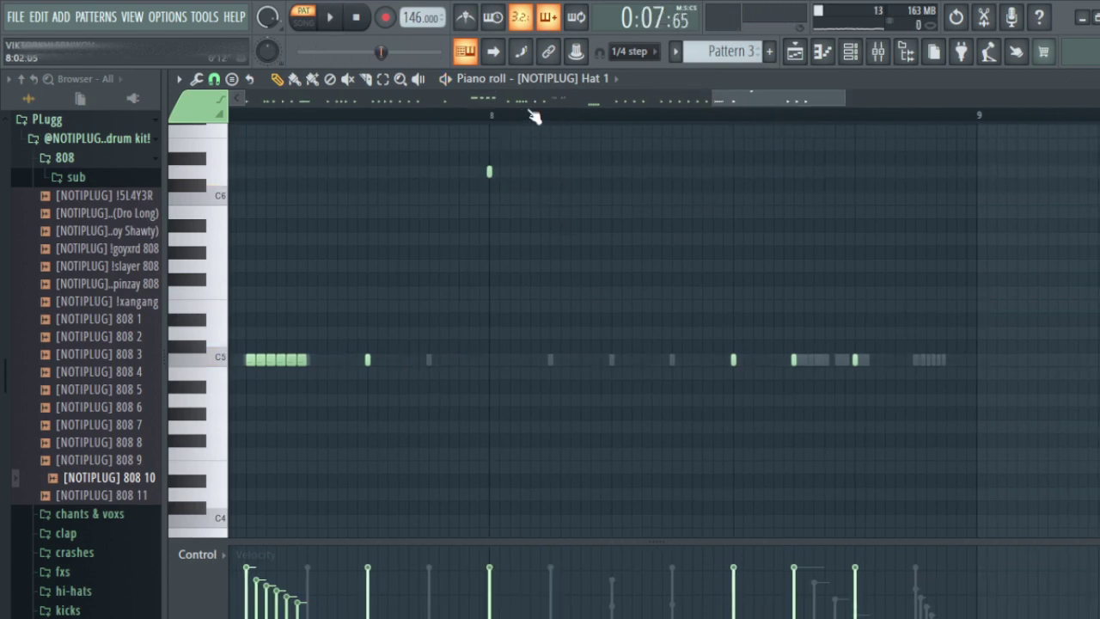
# Extend the D6 hit into a seven-hit run at three hits per beat, ending on step 9 of bar 8, and play it.
pyautogui.click(540, 172)
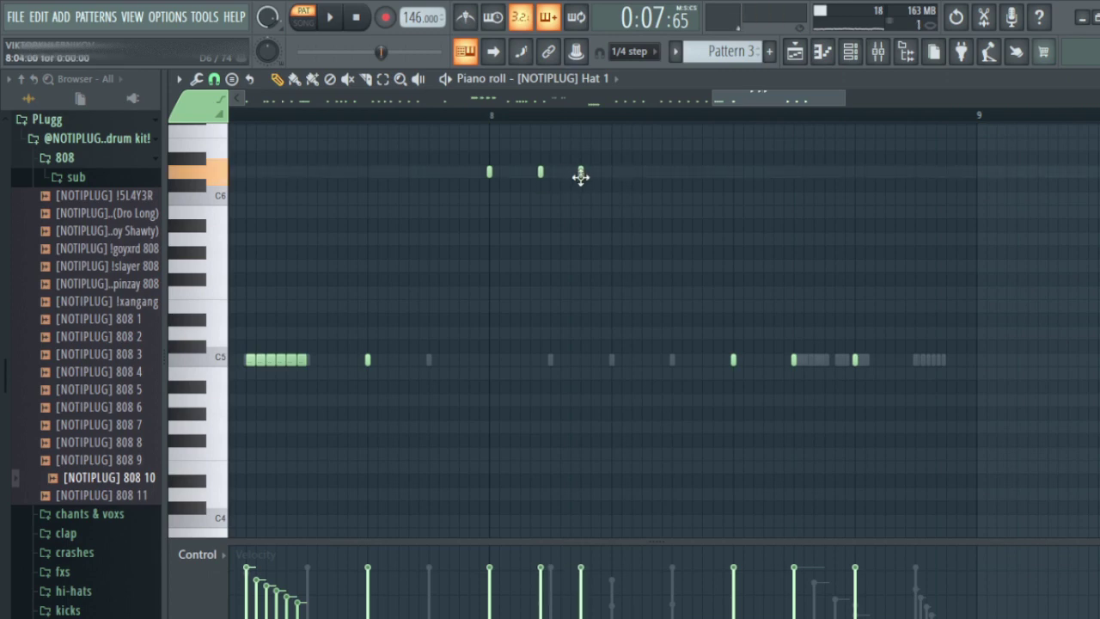
pyautogui.click(585, 172)
pyautogui.click(540, 174)
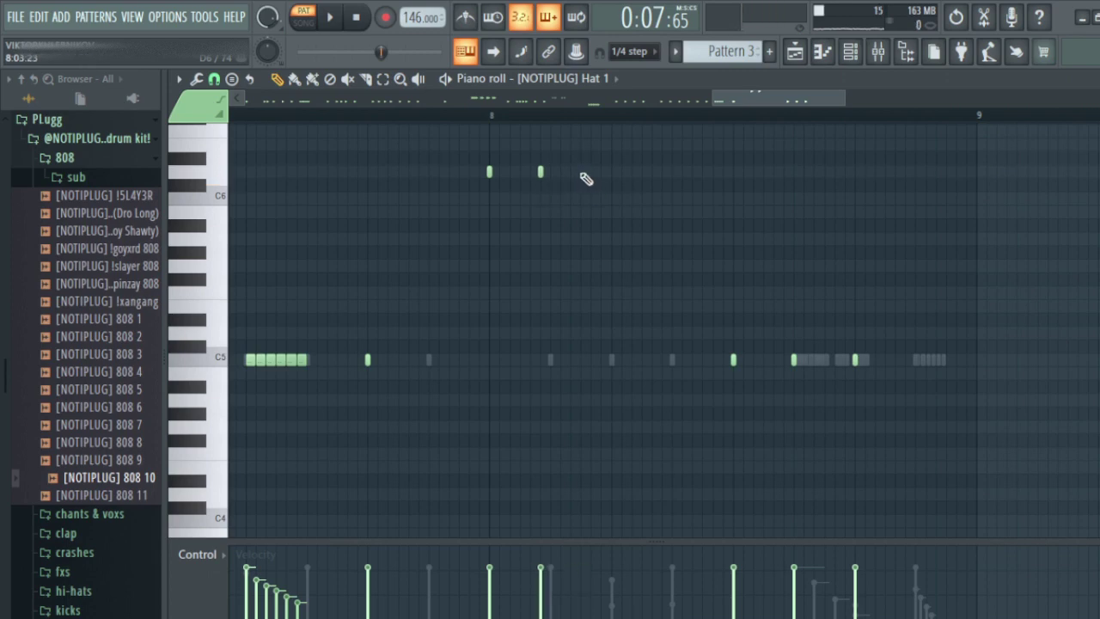
pyautogui.click(571, 172)
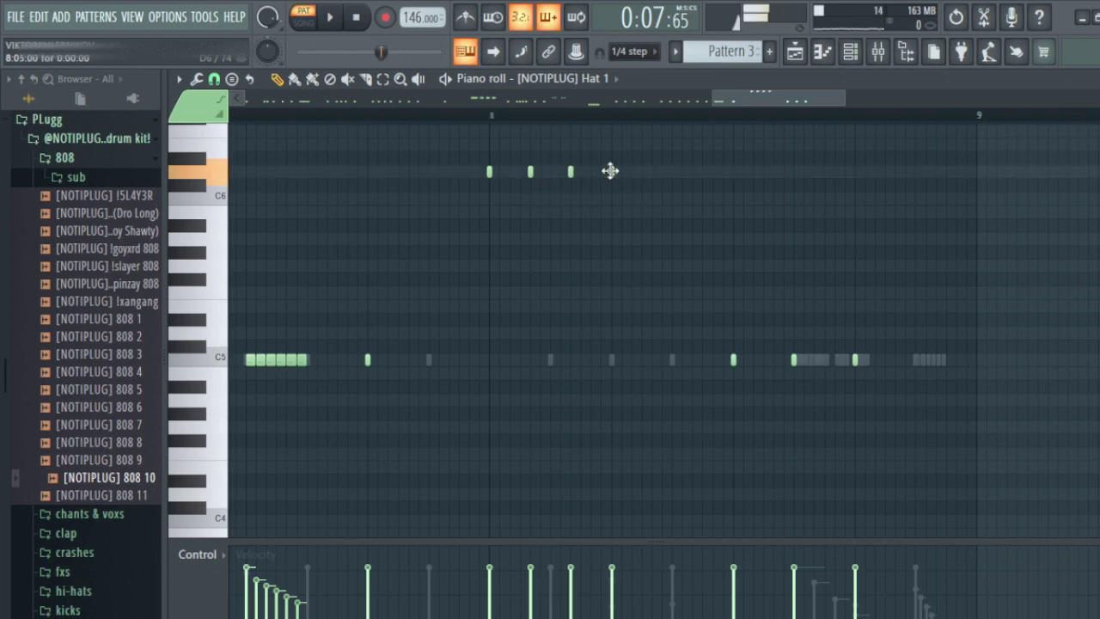
pyautogui.click(611, 172)
pyautogui.moveTo(660, 217); pyautogui.dragTo(478, 134)
pyautogui.moveTo(491, 174); pyautogui.dragTo(651, 182)
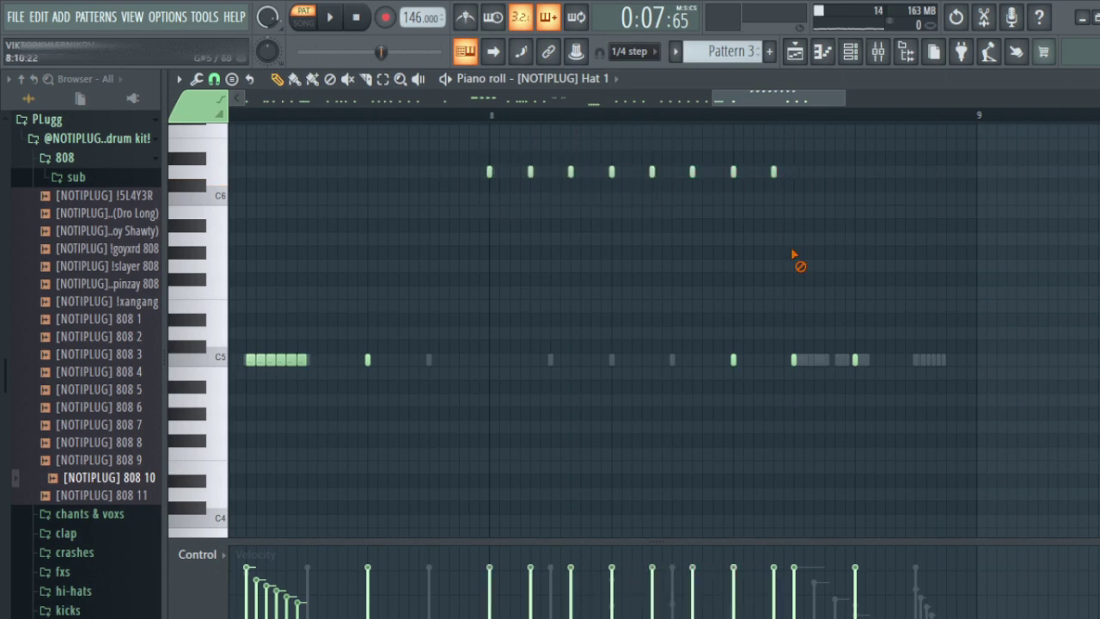
pyautogui.click(491, 114)
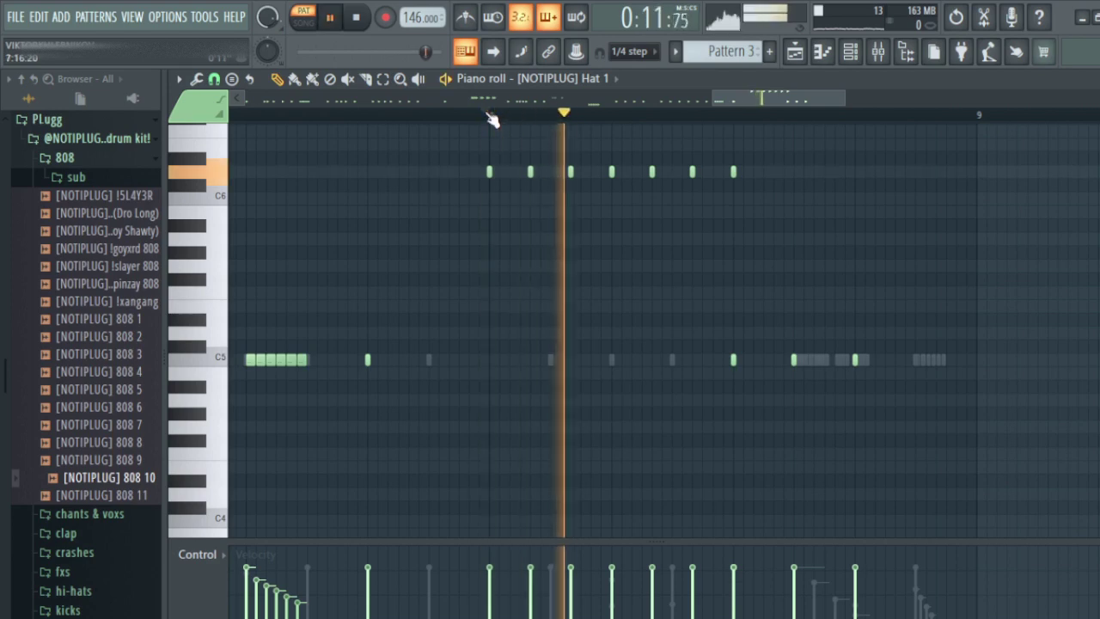
pyautogui.press('space')
# Lower bar 8's seven-hit run two octaves to D4, vary its individual velocities, and play it.
pyautogui.moveTo(768, 139); pyautogui.dragTo(449, 268)
pyautogui.hotkey('ctrl', 'Down')
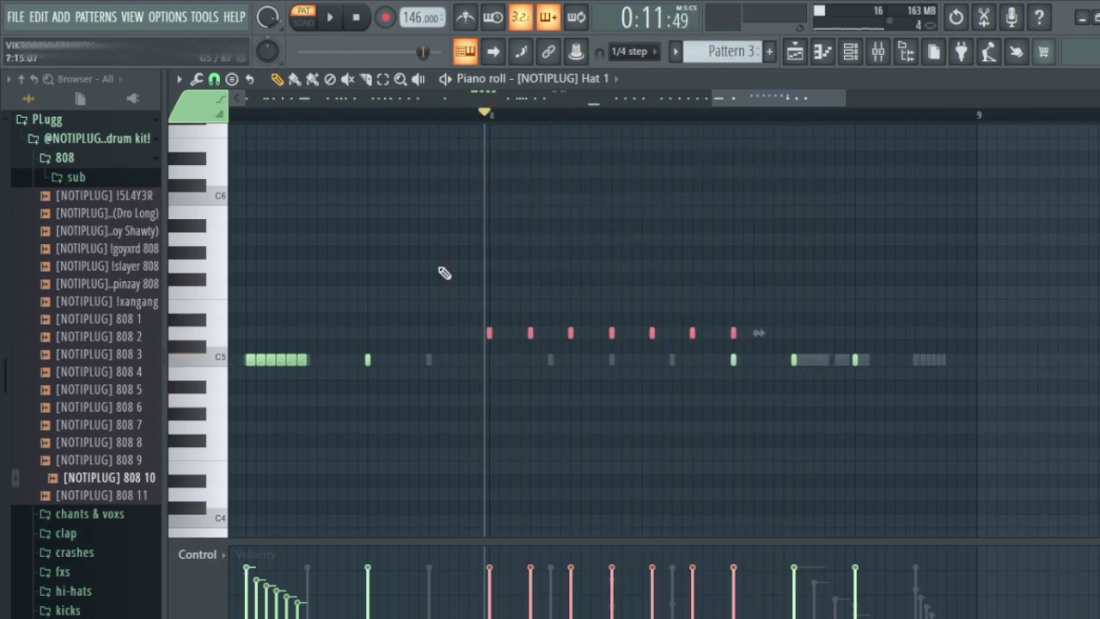
pyautogui.hotkey('ctrl', 'Down')
pyautogui.press('space')
pyautogui.press('space')
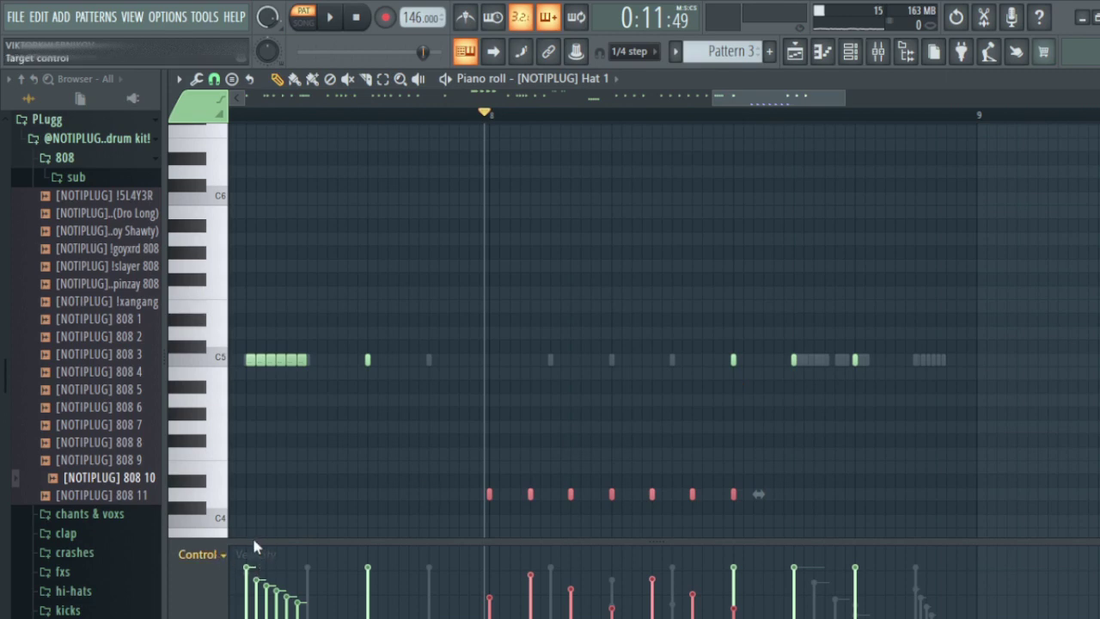
# Pan the D4 hits in bar 8 by varying amounts right and left, return the note controls to velocity, and play the pattern.
pyautogui.scroll(-3, 254, 550)
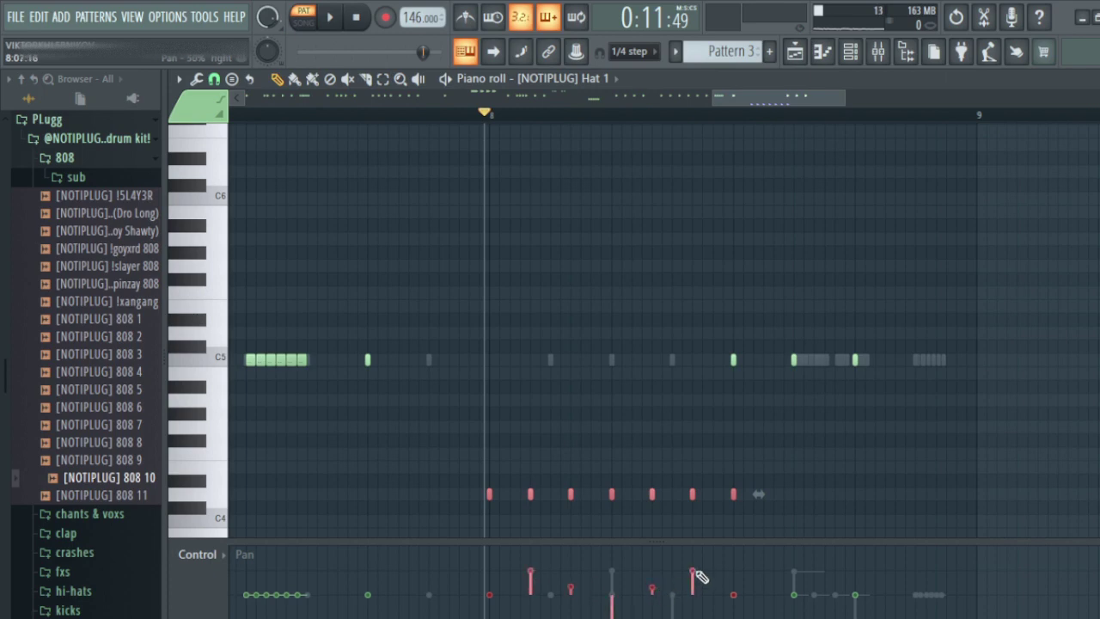
pyautogui.press('space')
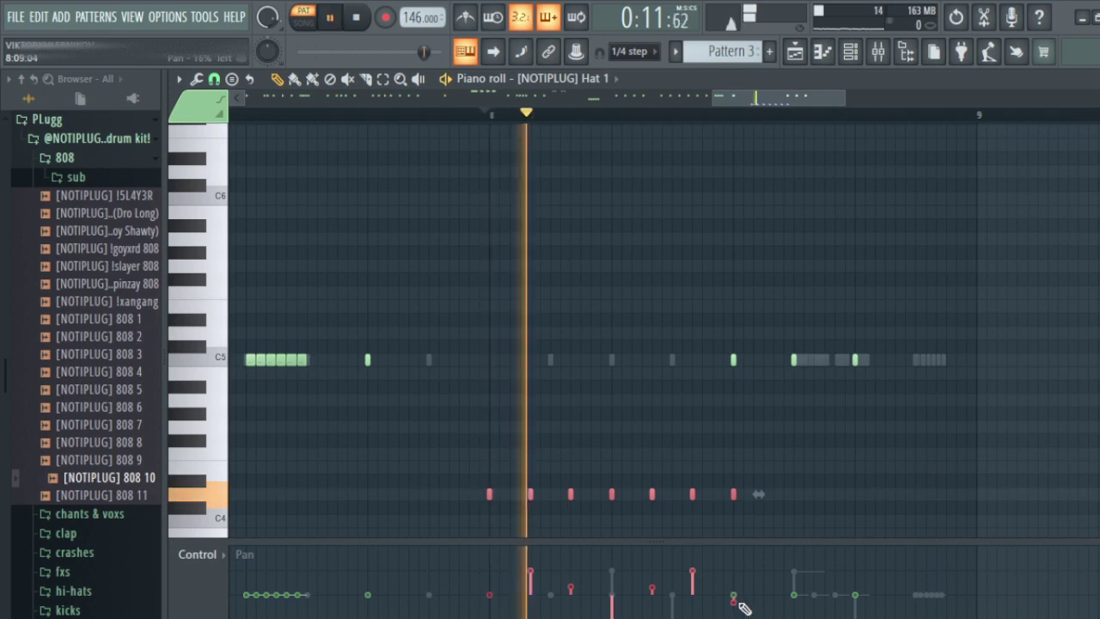
pyautogui.click(245, 559)
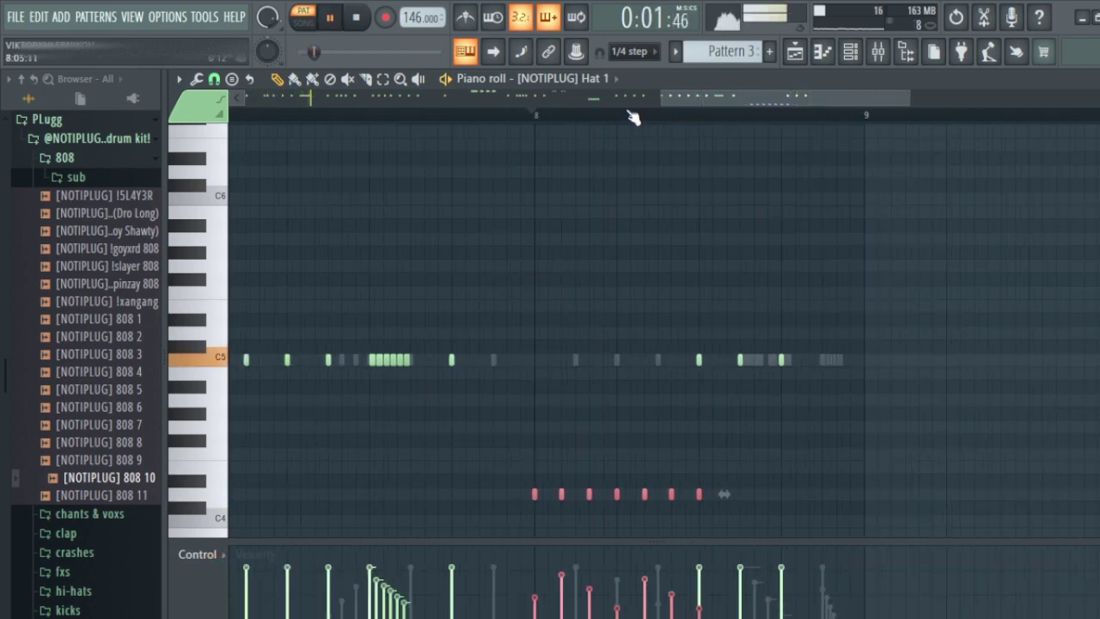
pyautogui.scroll(-4, 633, 115)
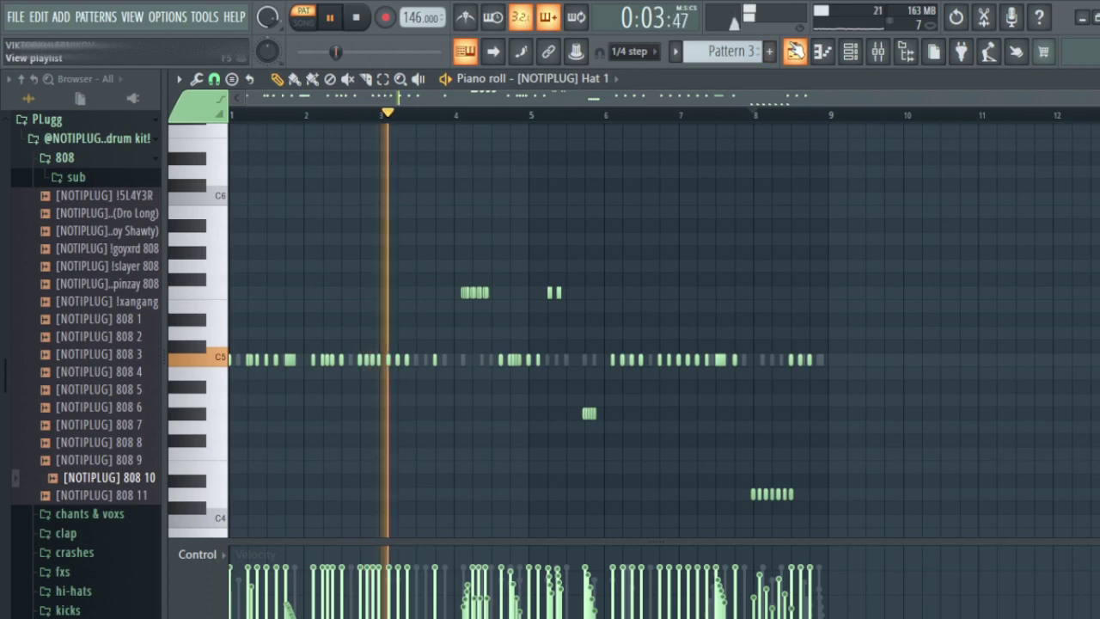
# Open the playlist in song mode and place Pattern 3 on Track 3 from bar 1.
pyautogui.press('F5')
pyautogui.click(303, 17)
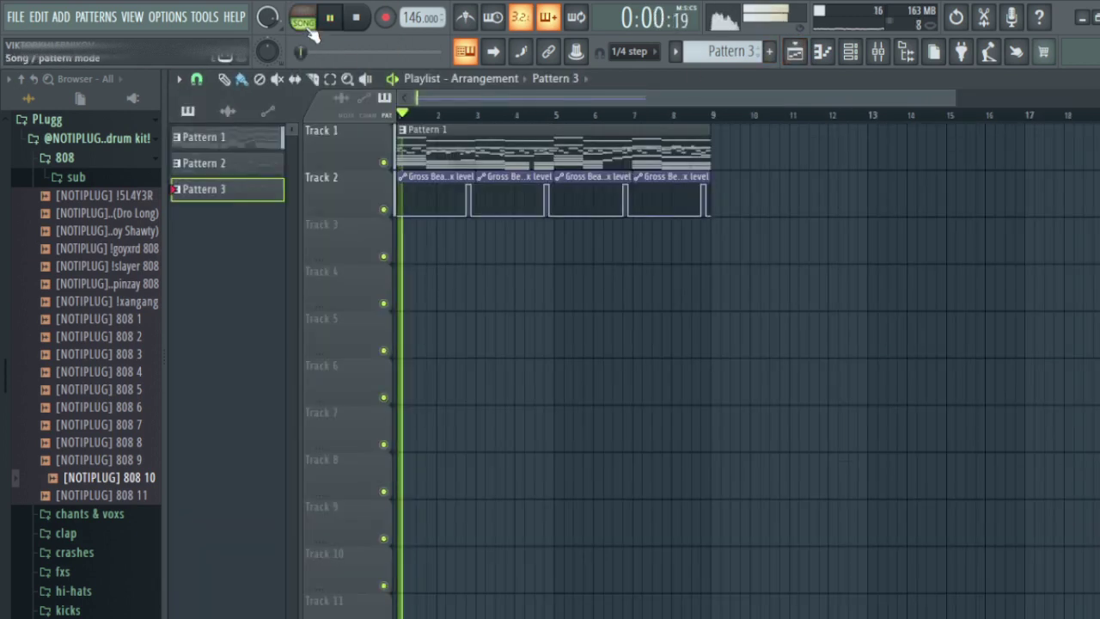
pyautogui.press('space')
pyautogui.click(254, 165)
pyautogui.moveTo(254, 191); pyautogui.dragTo(496, 243)
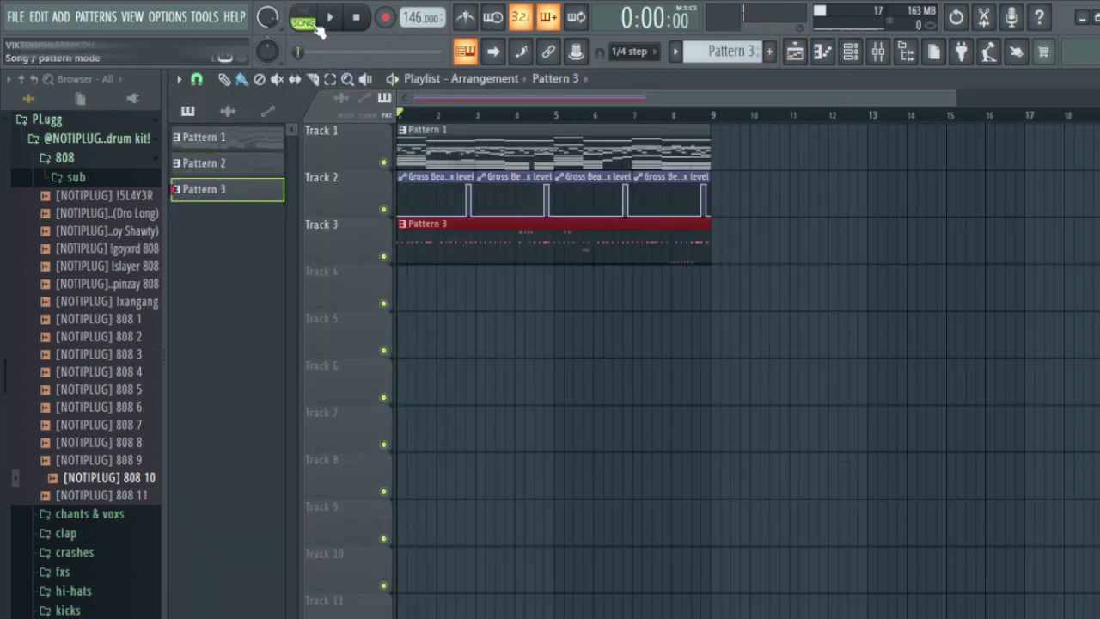
# Play the arrangement and move the Pattern 3 clip to Track 4, starting at bar 1.
pyautogui.press('space')
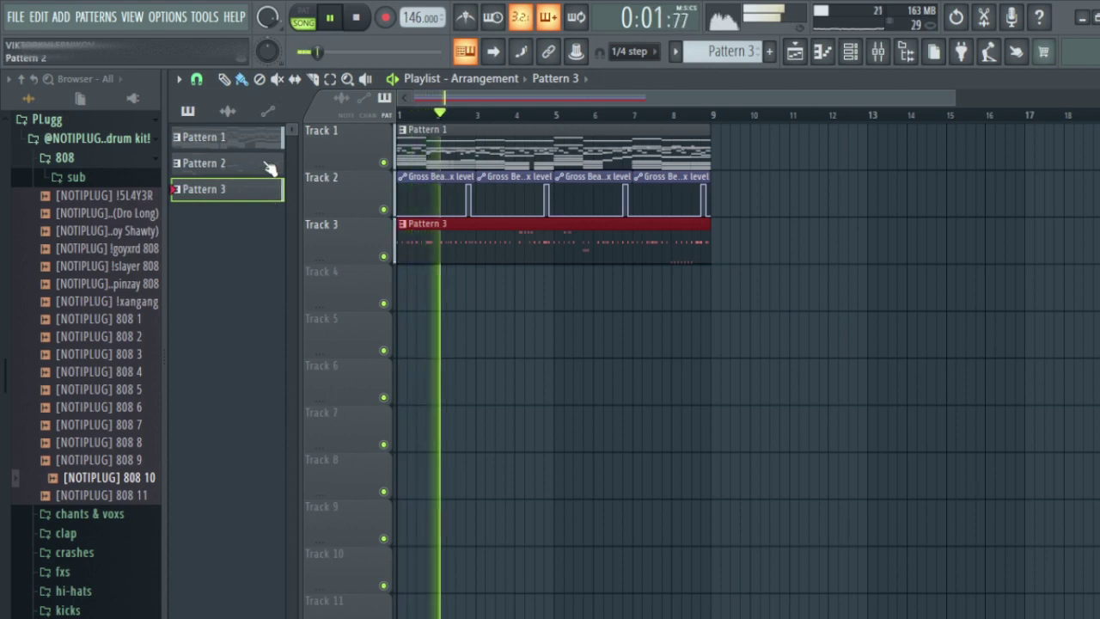
pyautogui.click(719, 327)
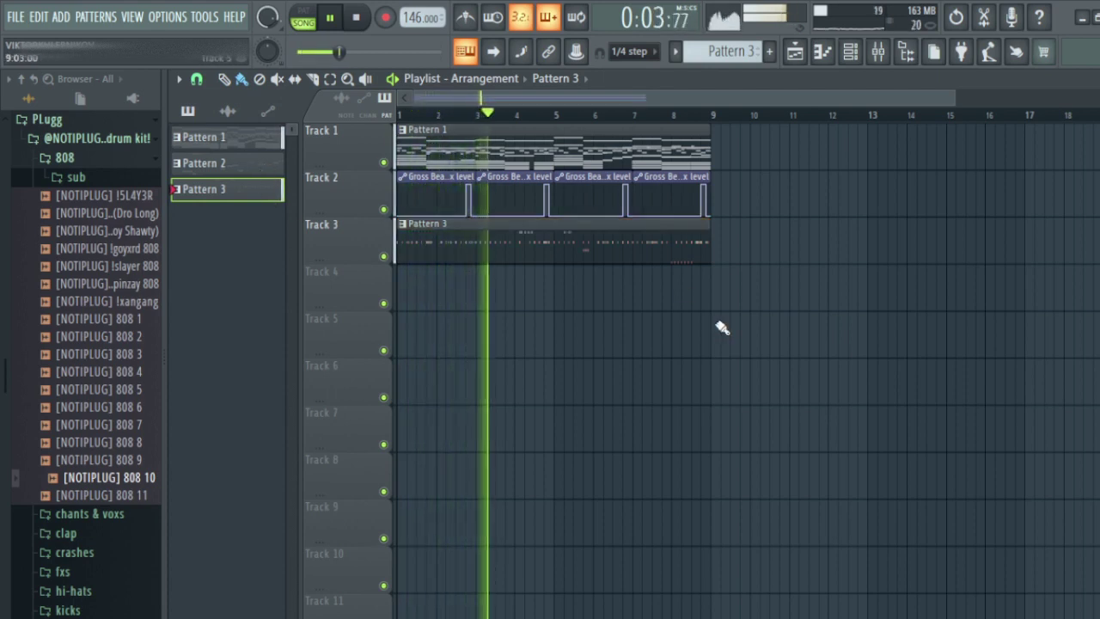
pyautogui.moveTo(607, 260); pyautogui.dragTo(501, 300)
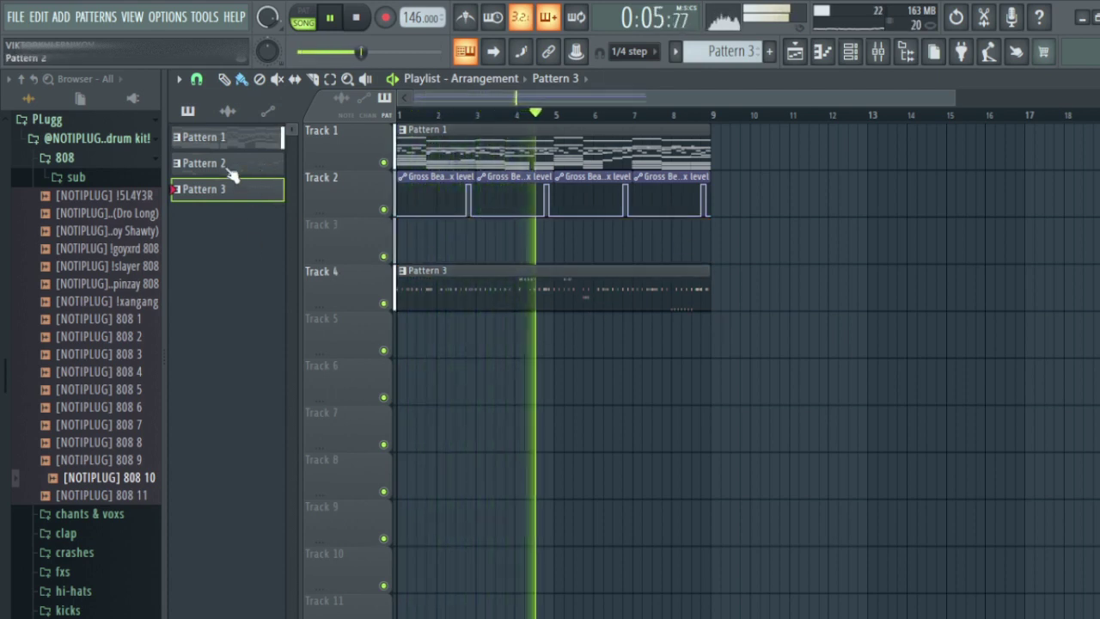
# Place Pattern 2 on Track 3 from bar 1 and play the arrangement through before stopping it.
pyautogui.click(225, 164)
pyautogui.click(225, 80)
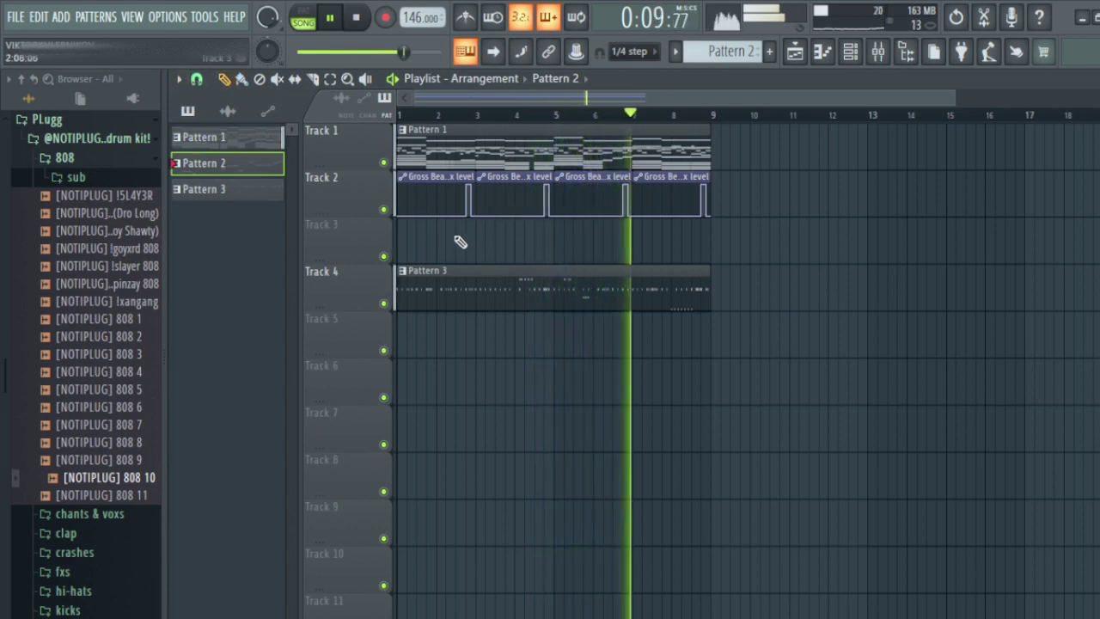
pyautogui.click(407, 244)
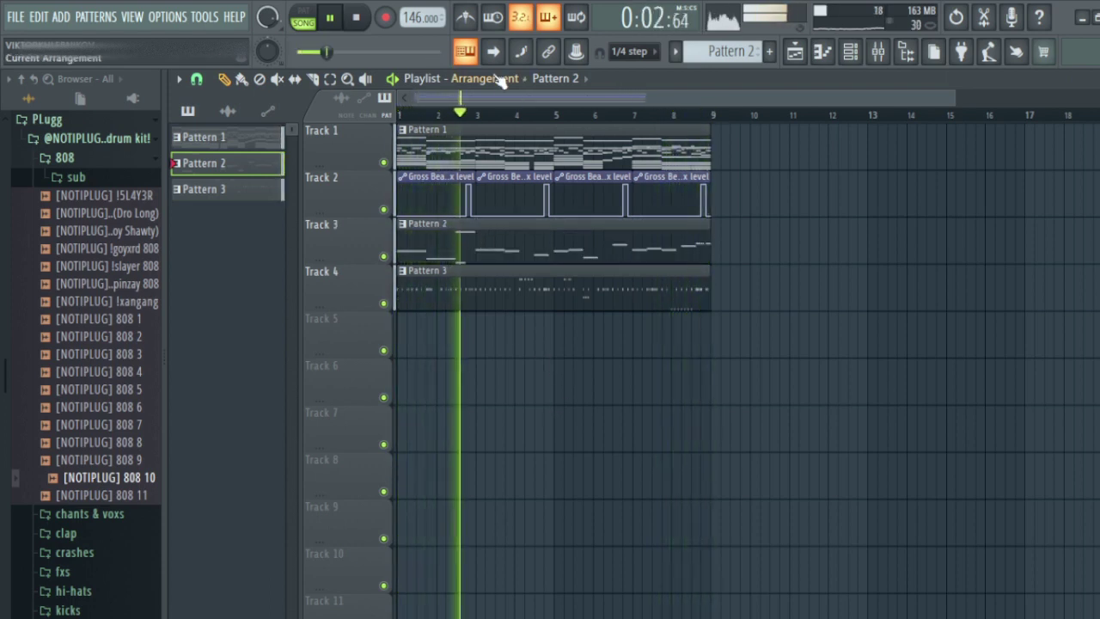
pyautogui.scroll(2, 483, 120)
pyautogui.scroll(-3, 483, 120)
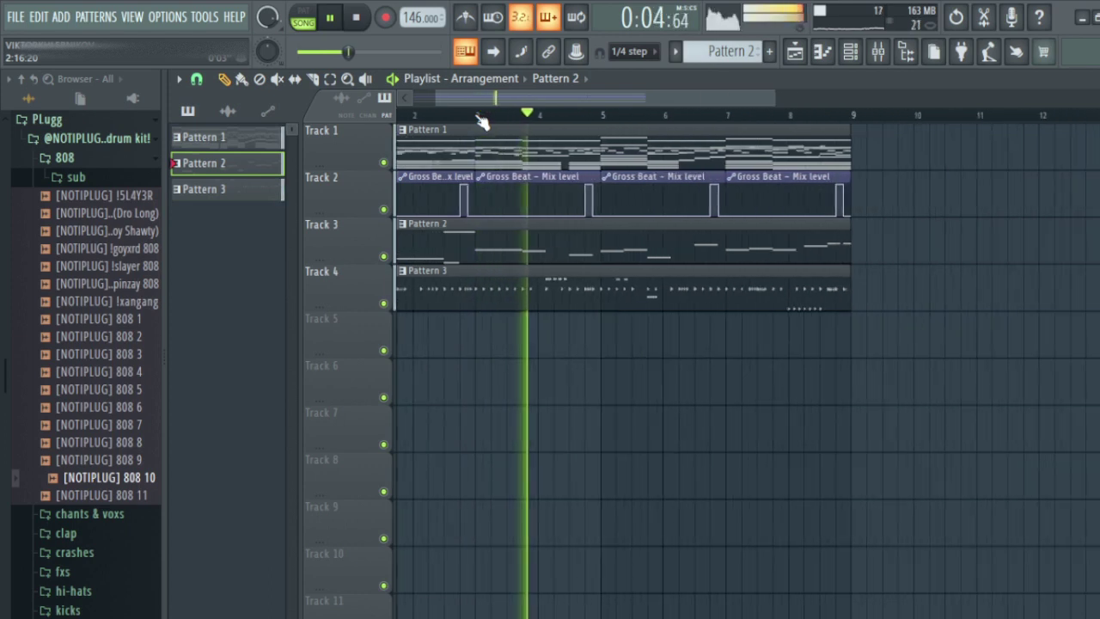
pyautogui.scroll(2, 483, 121)
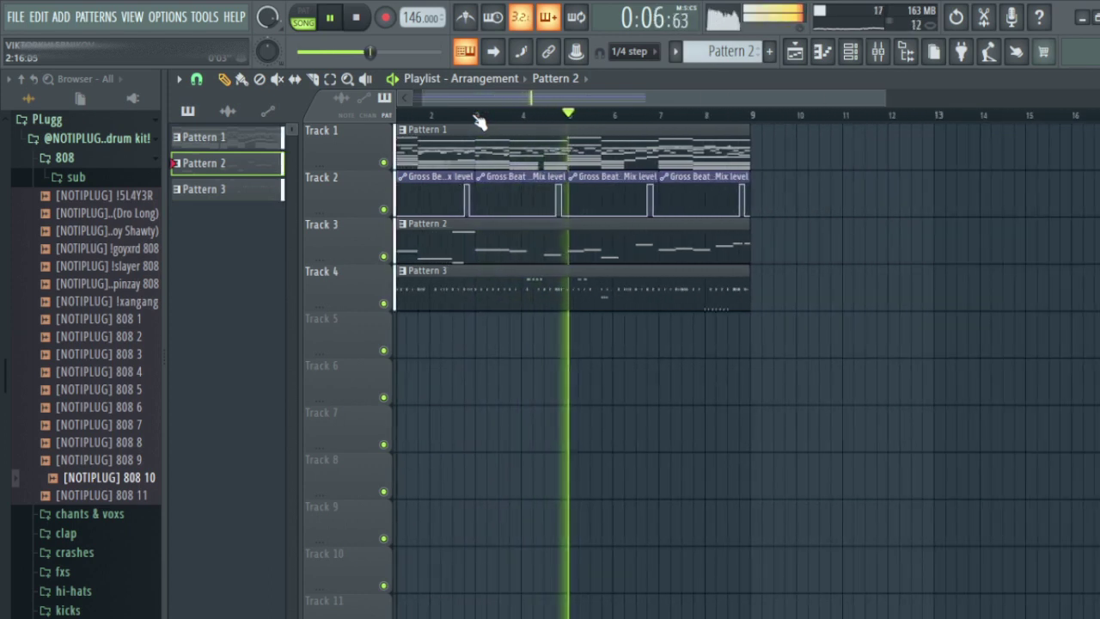
pyautogui.scroll(-2, 482, 122)
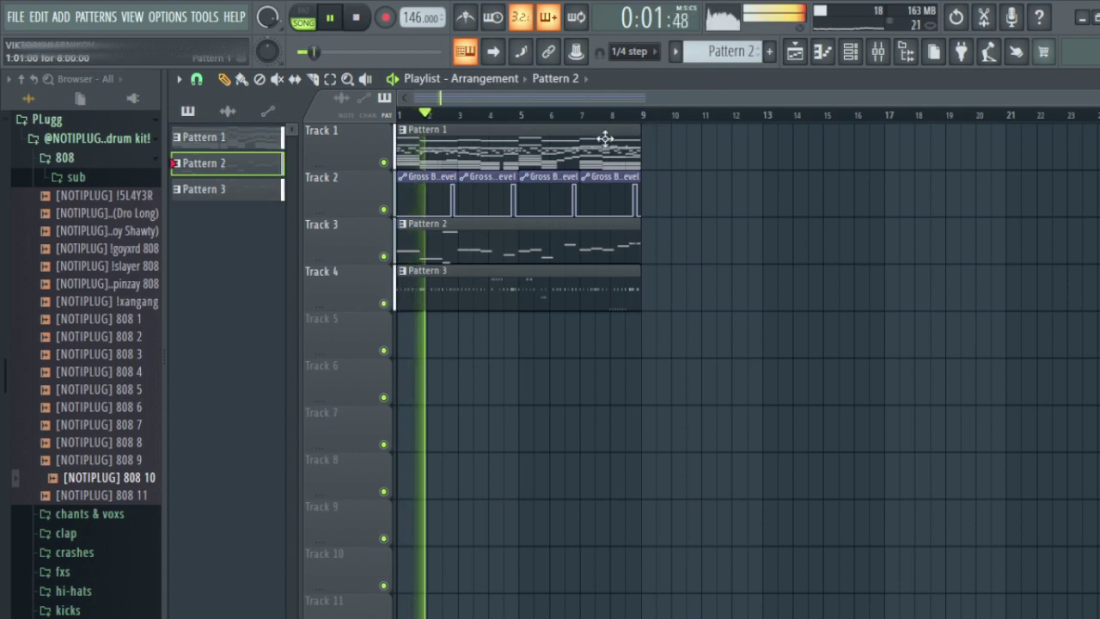
pyautogui.press('space')
# Move the Pattern 2 and Pattern 3 clips down six tracks to Tracks 9 and 10, and split Pattern 1 by channel.
pyautogui.moveTo(602, 245); pyautogui.dragTo(511, 349)
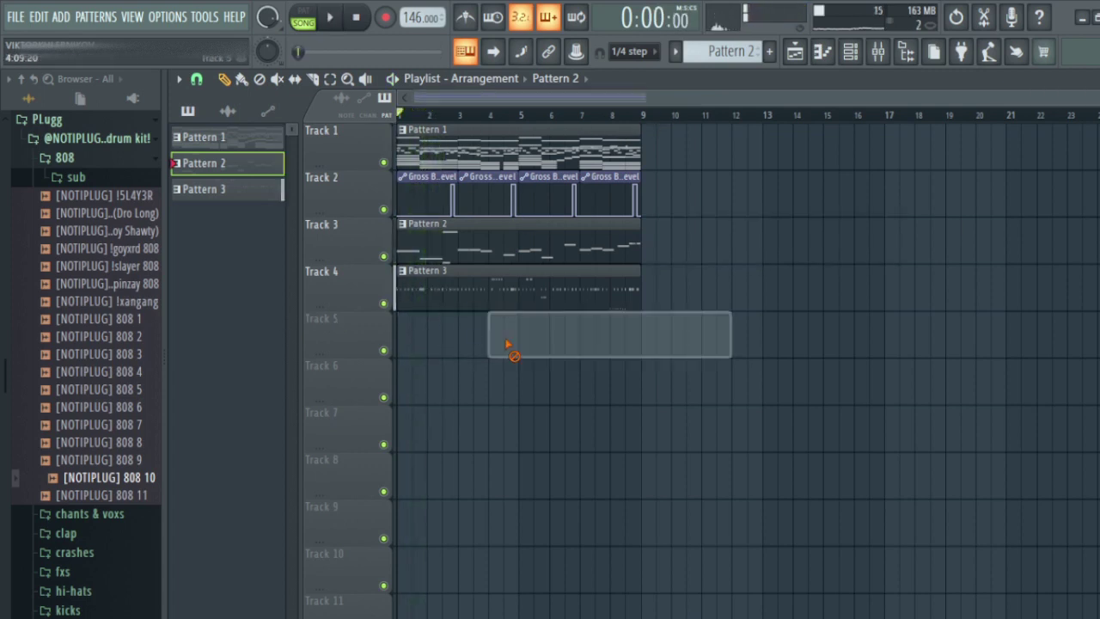
pyautogui.moveTo(392, 221); pyautogui.dragTo(695, 309)
pyautogui.press('Down')
pyautogui.press('Down')
pyautogui.press('Down')
pyautogui.press('Down')
pyautogui.press('Down')
pyautogui.press('Down')
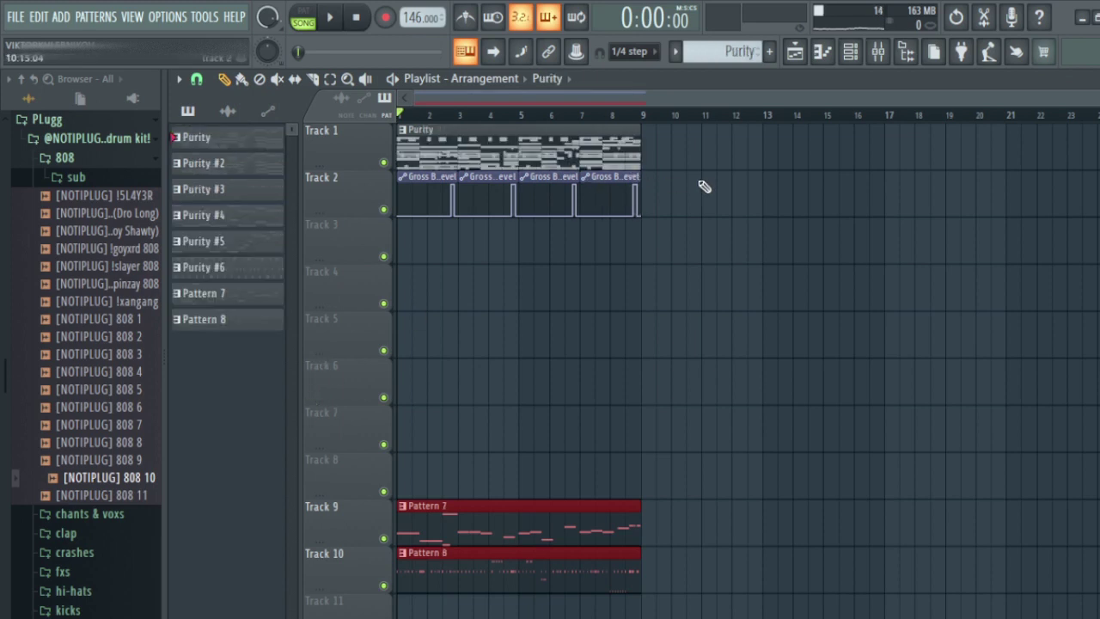
# Replace the single Purity clip with all six Purity patterns on Tracks 1 to 6, overlay the Gross Beat clips on Track 1 from bar 1, and play.
pyautogui.click(363, 204)
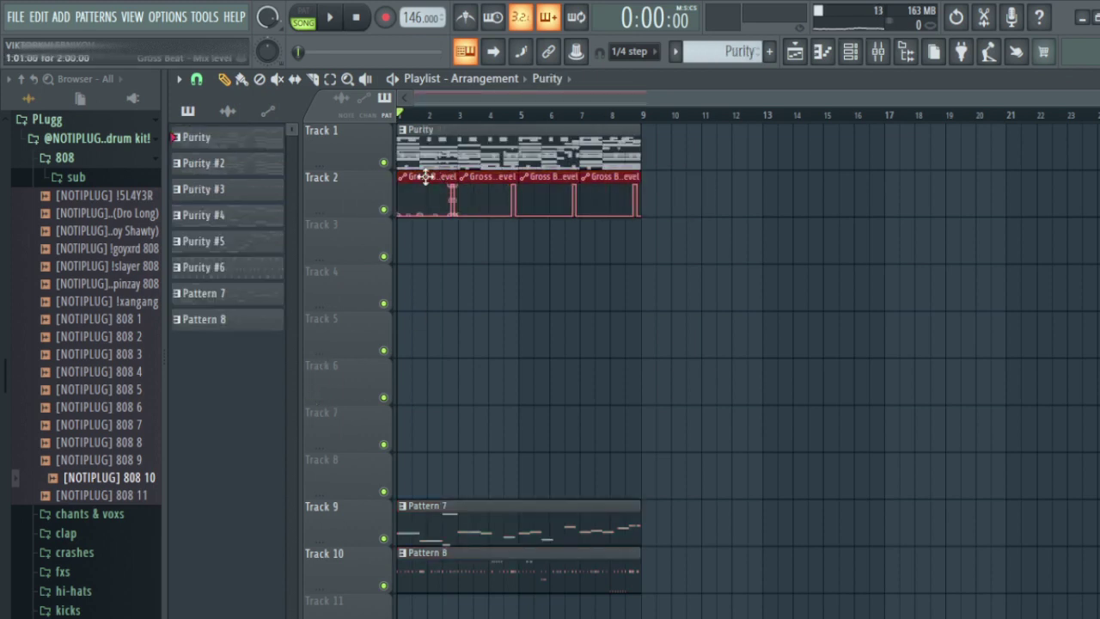
pyautogui.moveTo(424, 176); pyautogui.dragTo(766, 120)
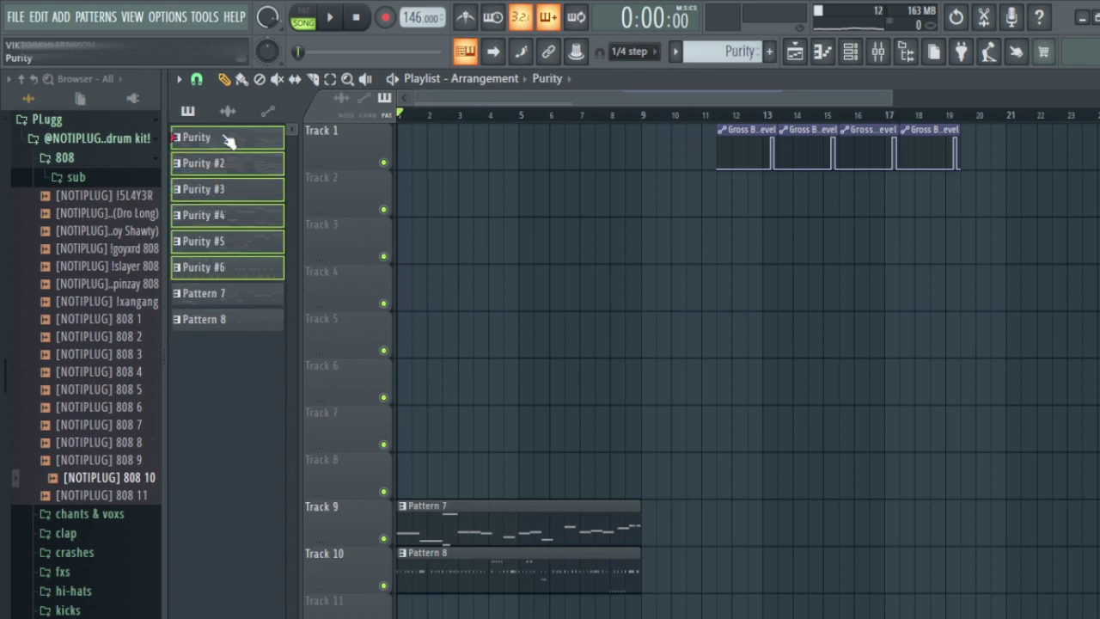
pyautogui.moveTo(228, 140); pyautogui.dragTo(410, 163)
pyautogui.moveTo(1031, 148); pyautogui.dragTo(398, 148)
pyautogui.press('space')
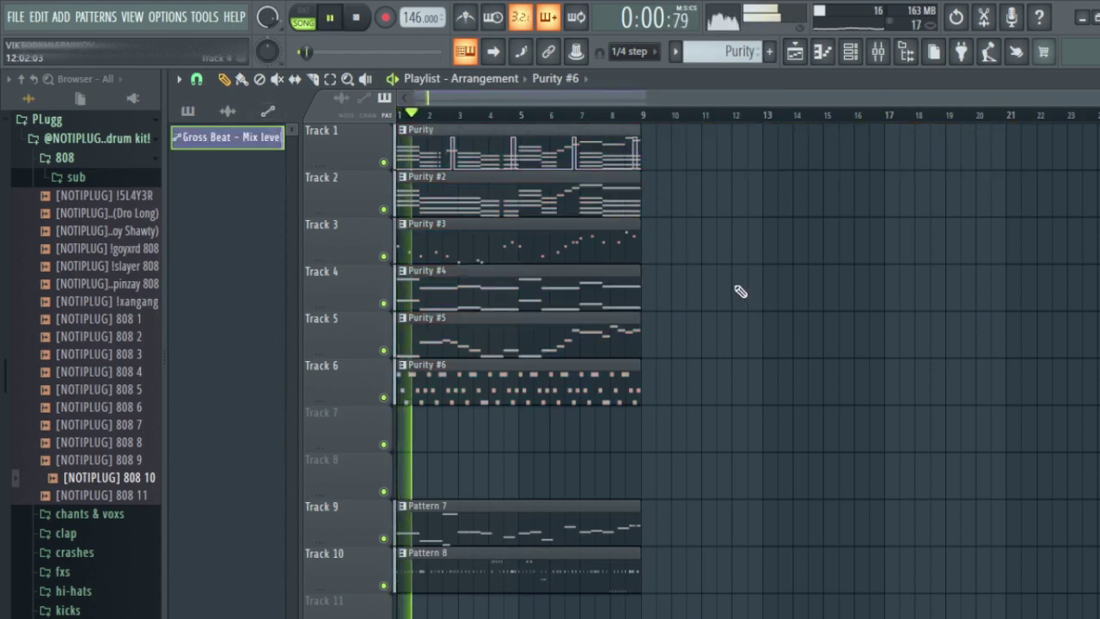
# Move the Pattern 7 and Pattern 8 clips up to Tracks 7 and 8, and show the pattern list.
pyautogui.moveTo(720, 519); pyautogui.dragTo(410, 563)
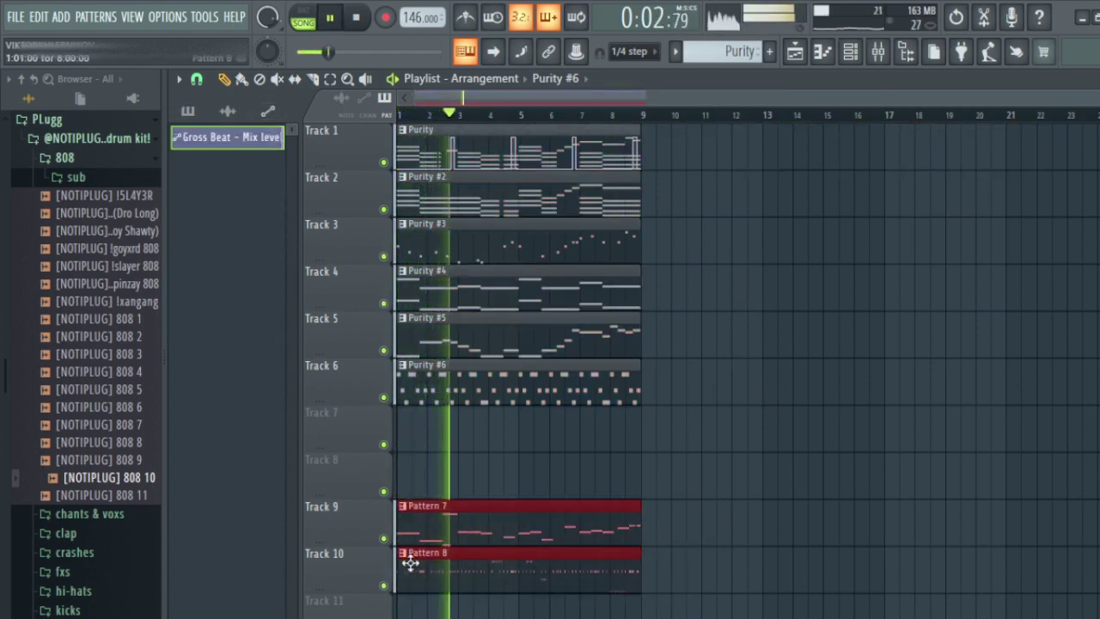
pyautogui.press('Up')
pyautogui.press('Up')
pyautogui.click(690, 422)
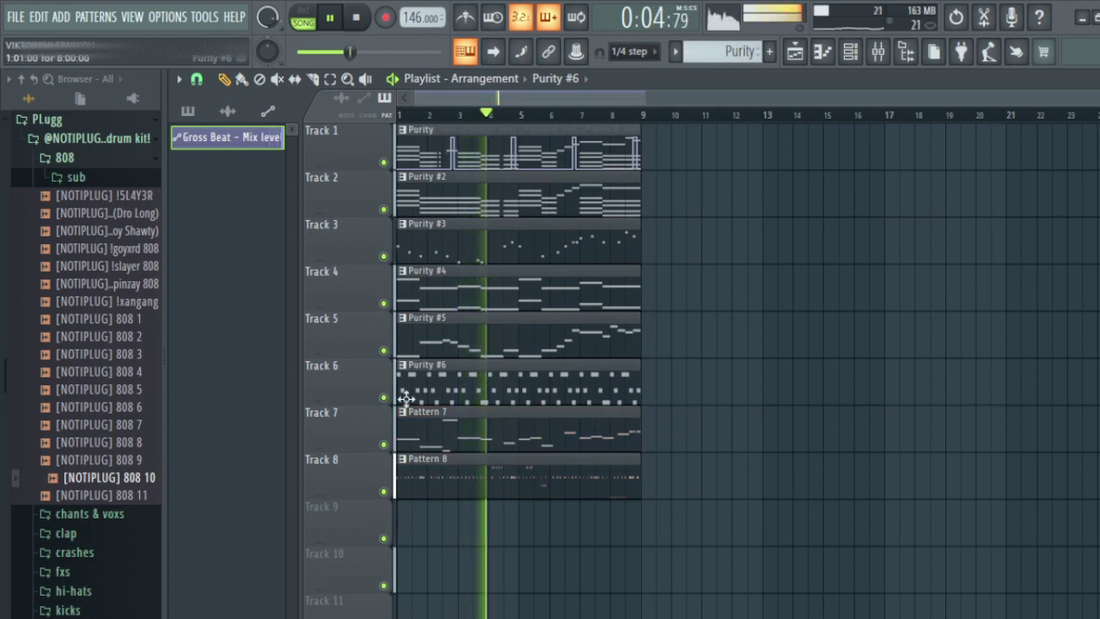
pyautogui.click(187, 110)
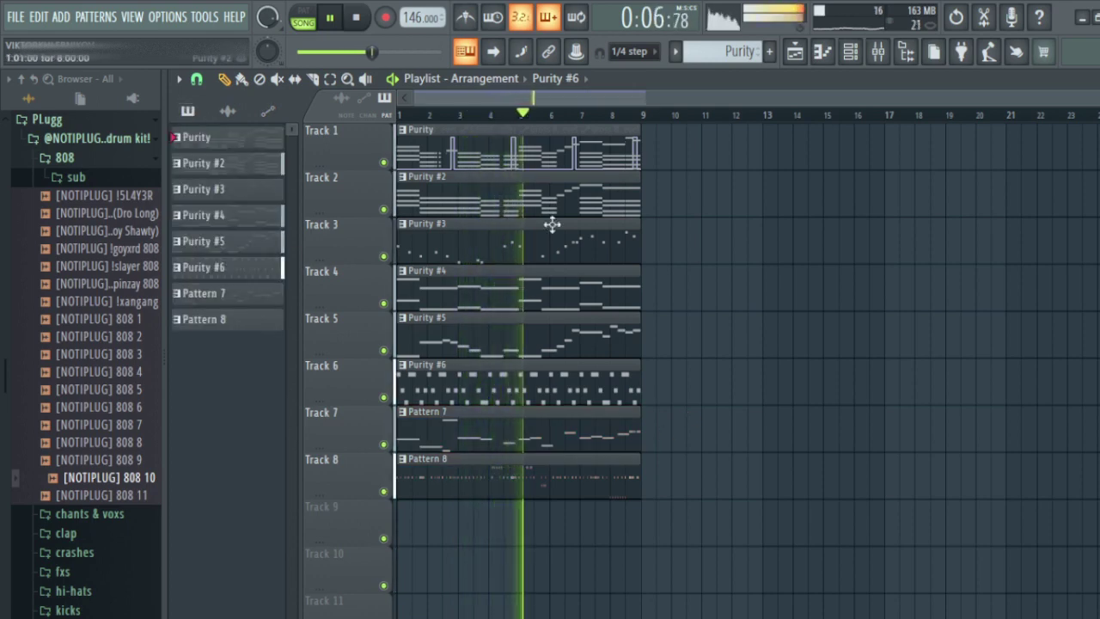
# Route the sample channels from 808 10 through Snare 4 to consecutive mixer inserts starting at insert 7.
pyautogui.click(879, 53)
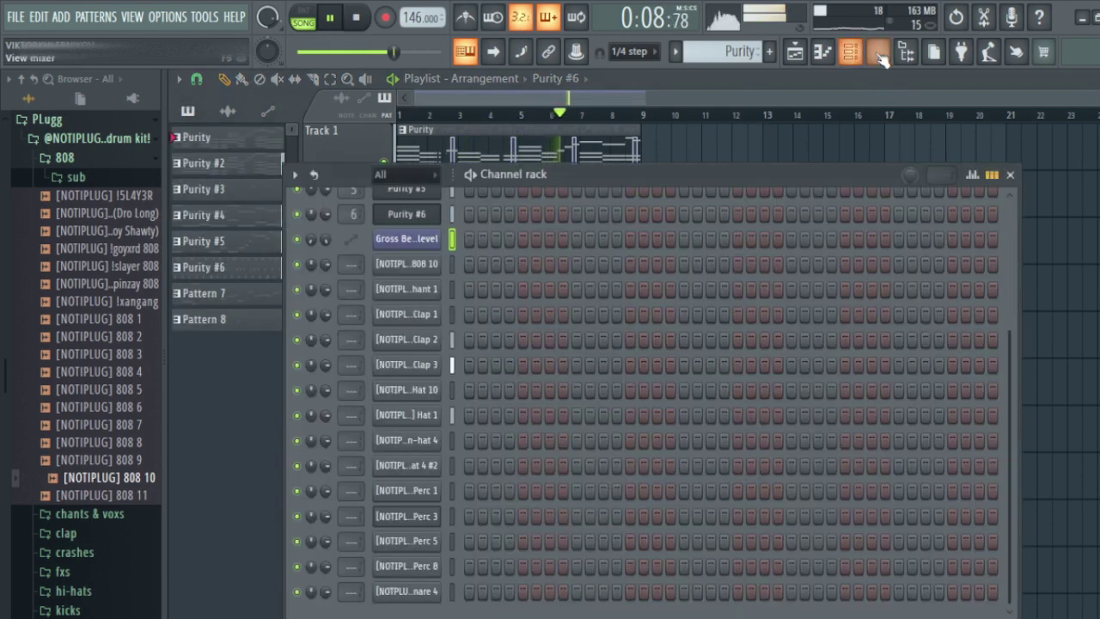
pyautogui.click(881, 57)
pyautogui.press('F6')
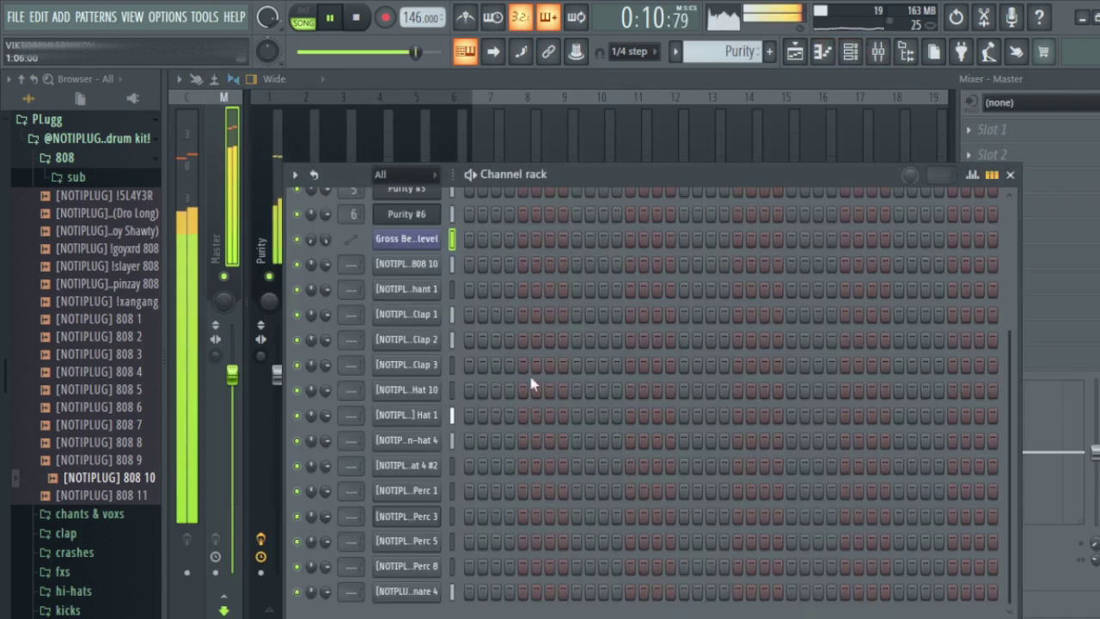
pyautogui.moveTo(451, 265); pyautogui.dragTo(453, 540)
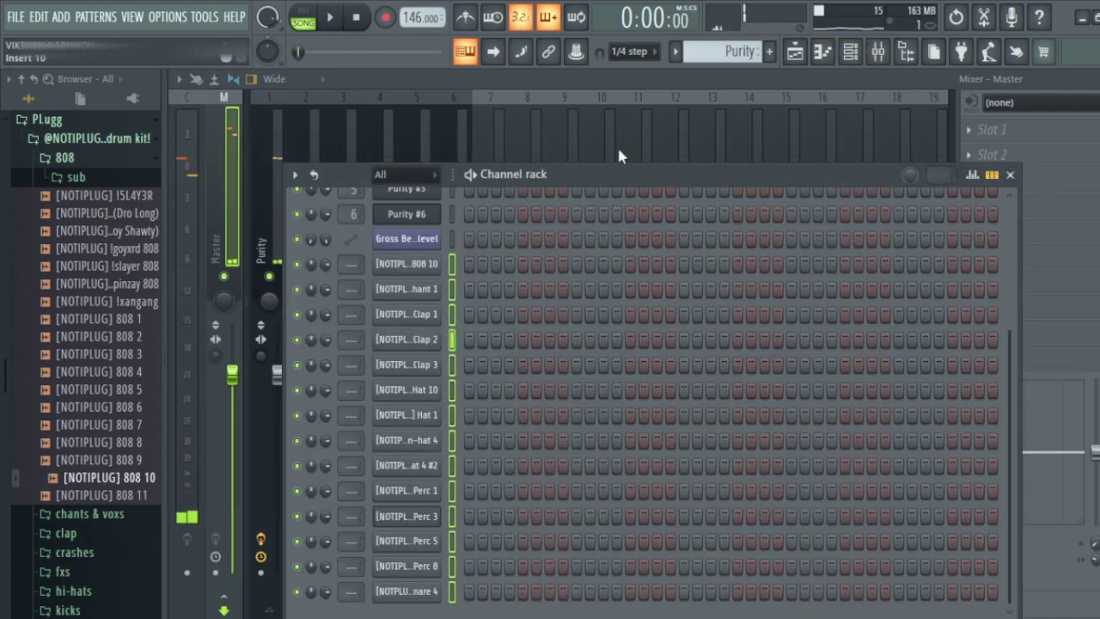
pyautogui.click(506, 131)
pyautogui.hotkey('ctrl', 'shift', 'l')
# Play the arrangement, solo Chant 1, and pan the soloed Clap 1 left and Clap 2 right.
pyautogui.press('space')
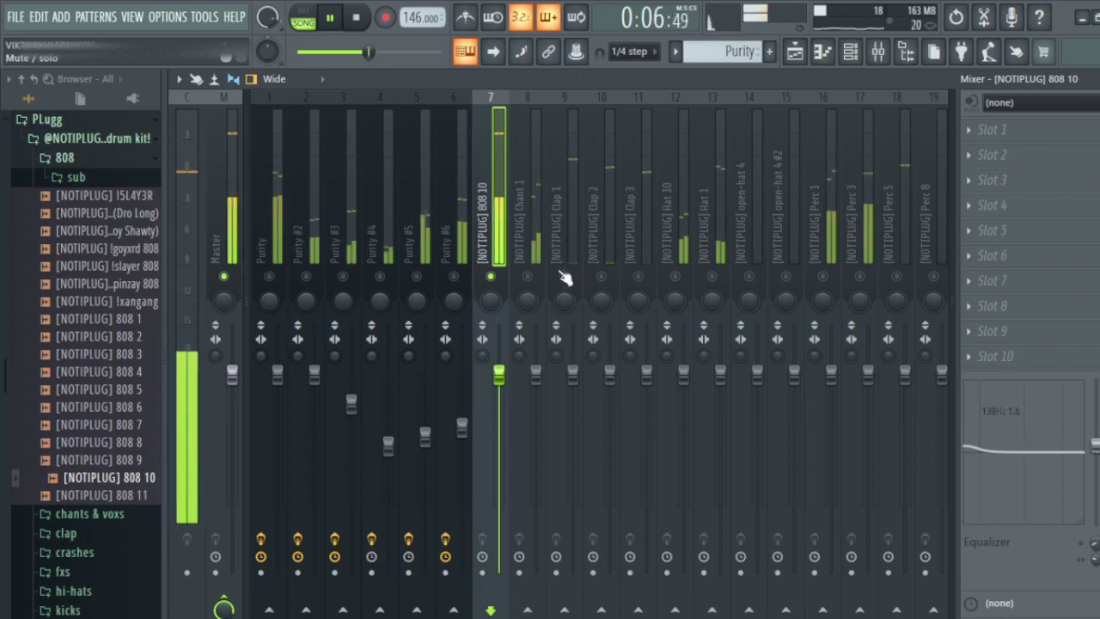
pyautogui.click(528, 282)
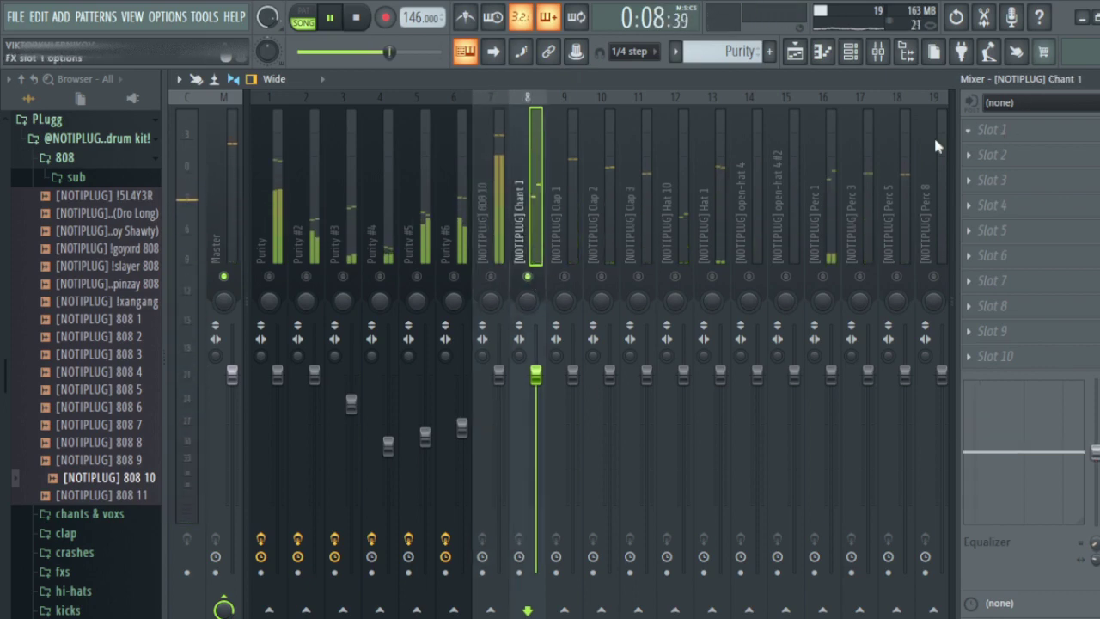
pyautogui.click(568, 258)
pyautogui.moveTo(564, 299); pyautogui.dragTo(602, 300)
pyautogui.click(564, 298)
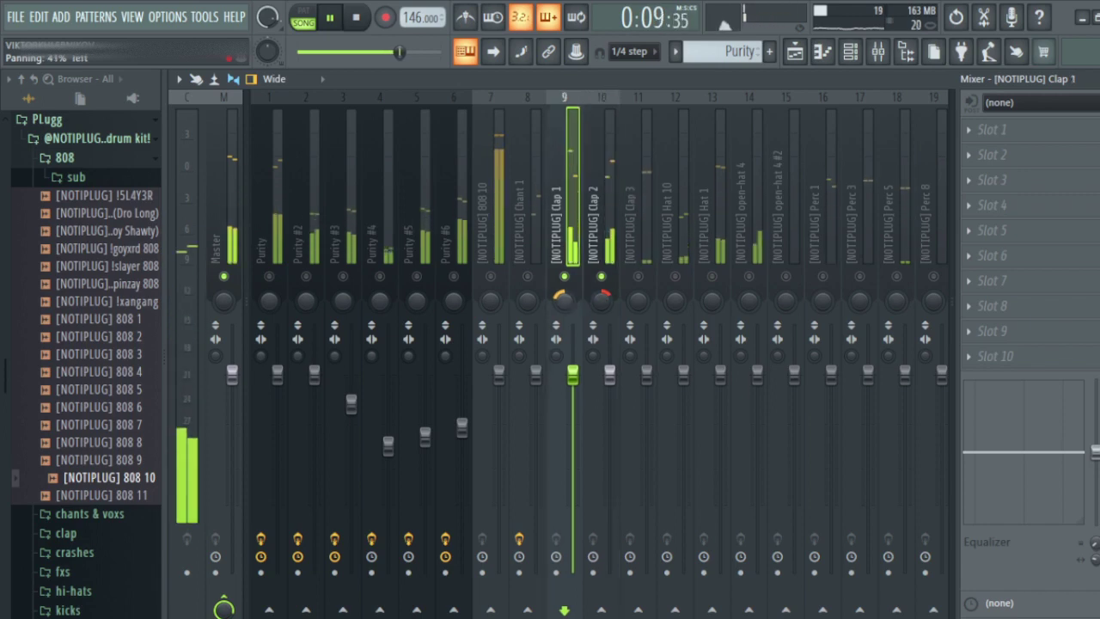
pyautogui.moveTo(564, 297); pyautogui.dragTo(569, 301)
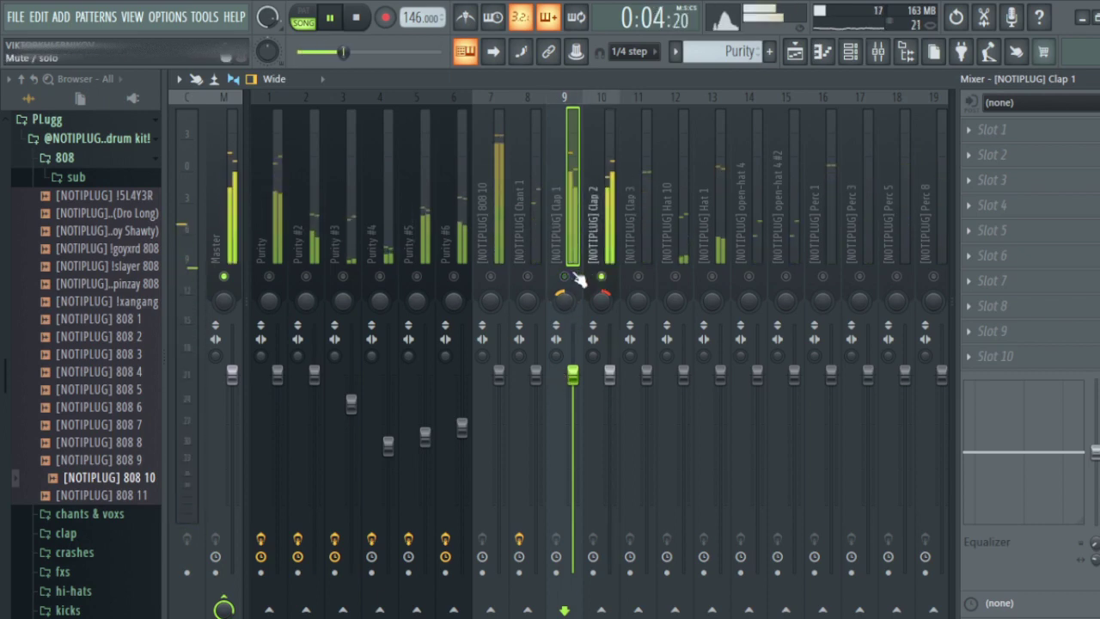
pyautogui.click(602, 276)
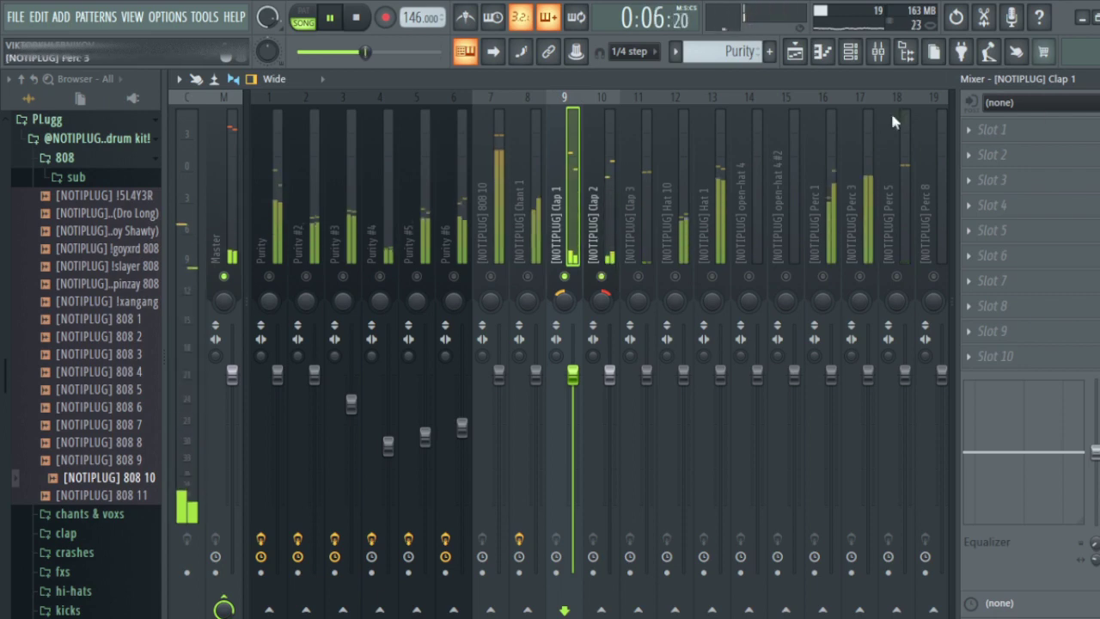
# Add Fruity Reeverb 2 to Clap 1, cut its lows by 18 dB at 32 Hz, and lower its volume slightly.
pyautogui.click(993, 129)
pyautogui.click(706, 245)
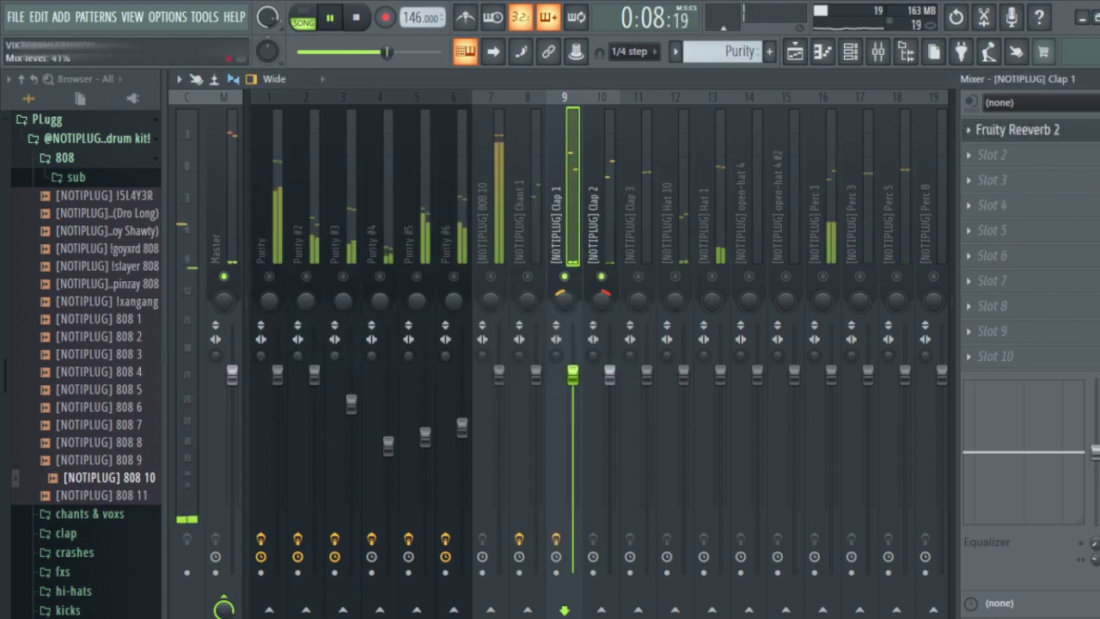
pyautogui.moveTo(971, 469); pyautogui.dragTo(966, 516)
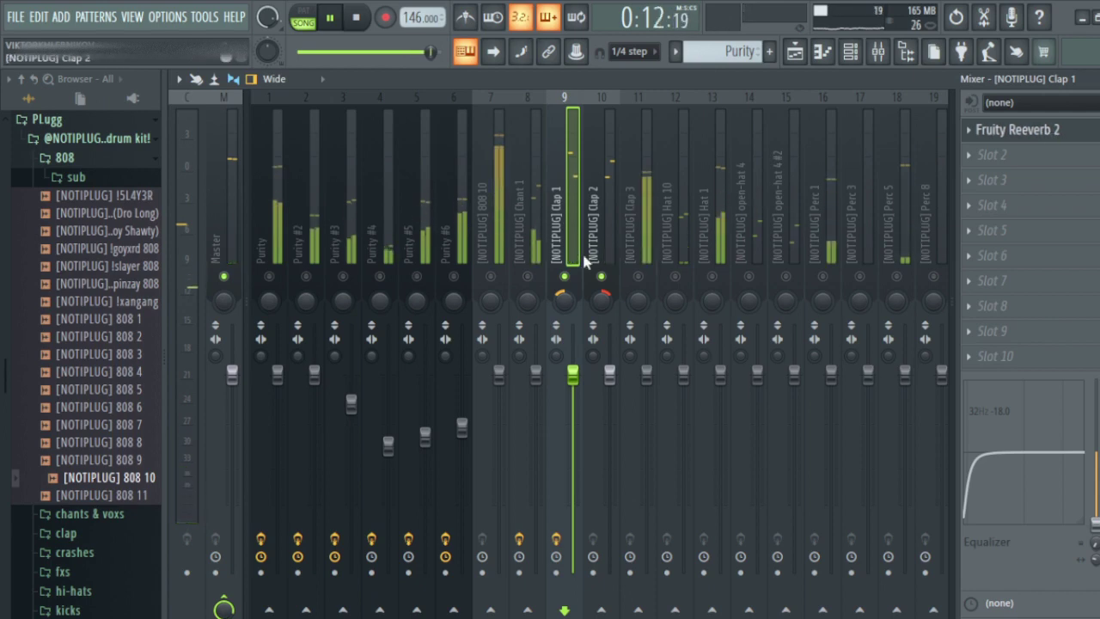
pyautogui.moveTo(572, 374); pyautogui.dragTo(572, 383)
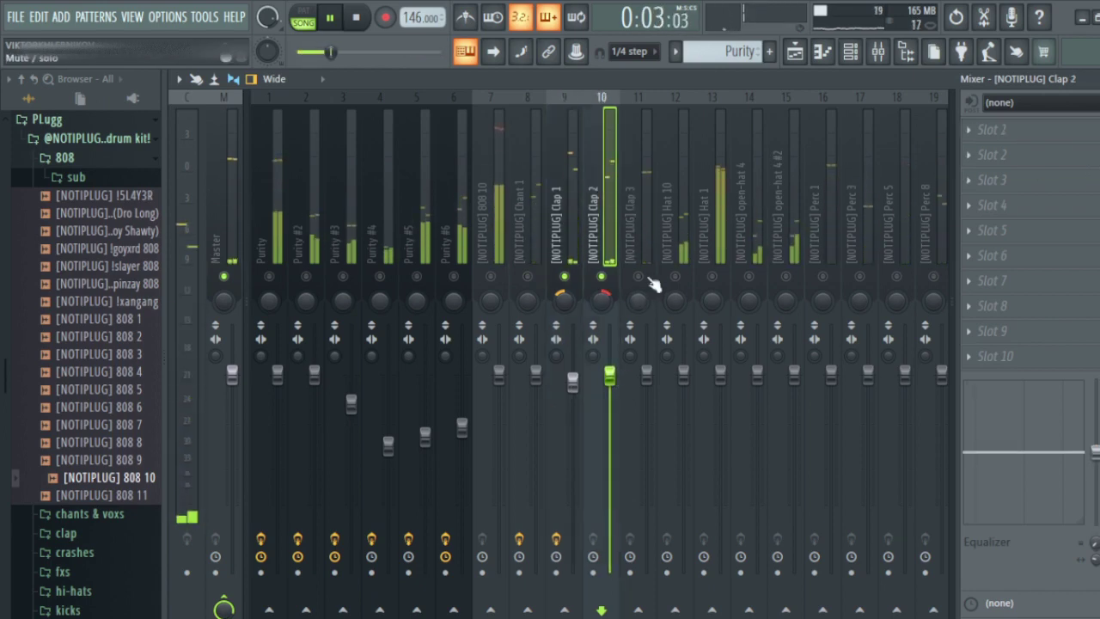
# Solo Clap 3, cut its lows by 18 dB at 72 Hz, lower its volume, and add Fruity Reeverb 2.
pyautogui.click(651, 250)
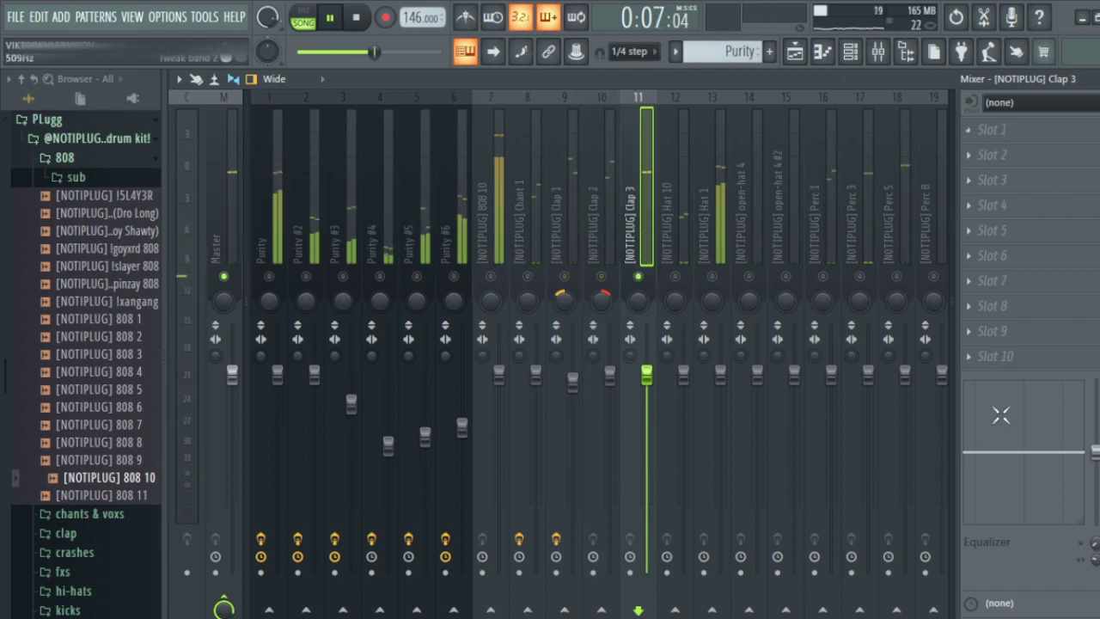
pyautogui.moveTo(1001, 415); pyautogui.dragTo(969, 518)
pyautogui.moveTo(646, 373); pyautogui.dragTo(647, 401)
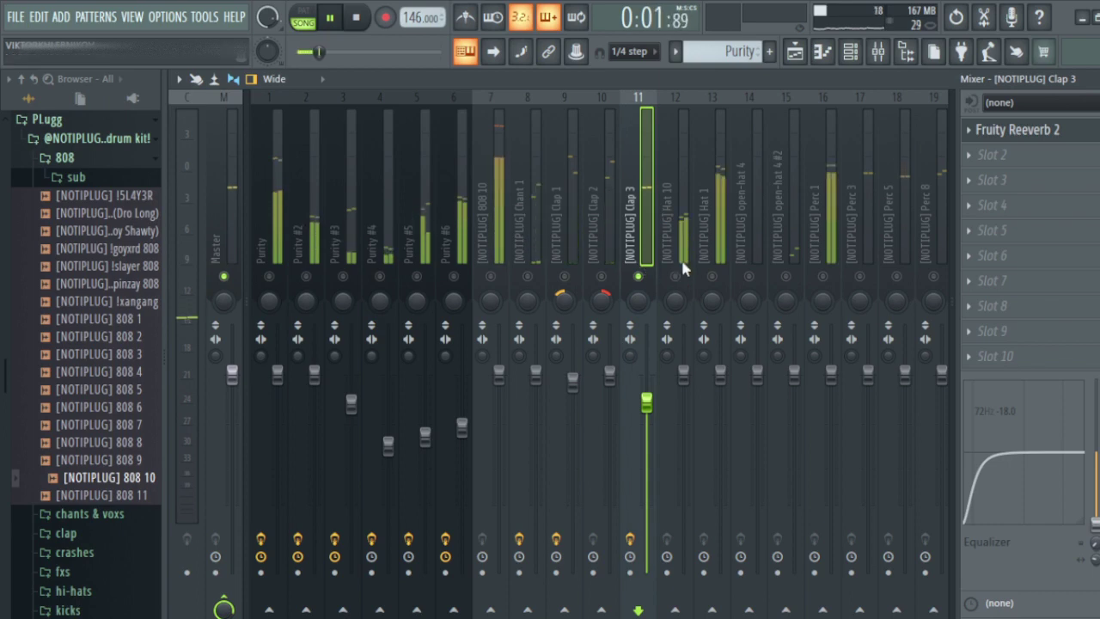
# Solo Hat 10, lower its volume slightly, and add Fruity Chorus and Fruity Stereo Shaper with a short delay toward the right.
pyautogui.click(682, 240)
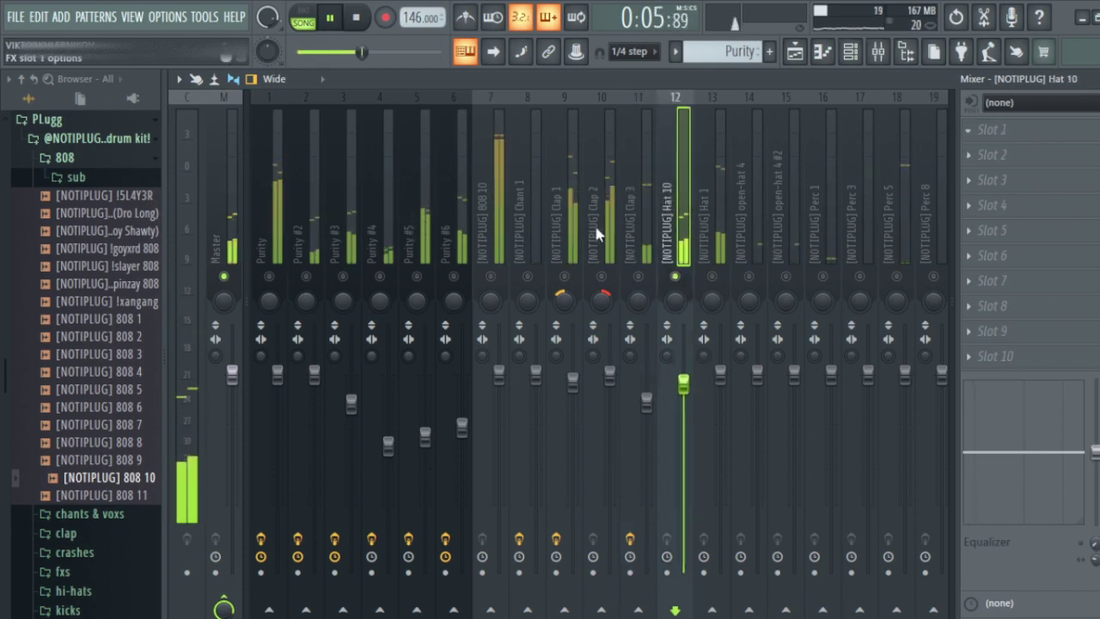
pyautogui.click(993, 129)
pyautogui.click(1010, 129)
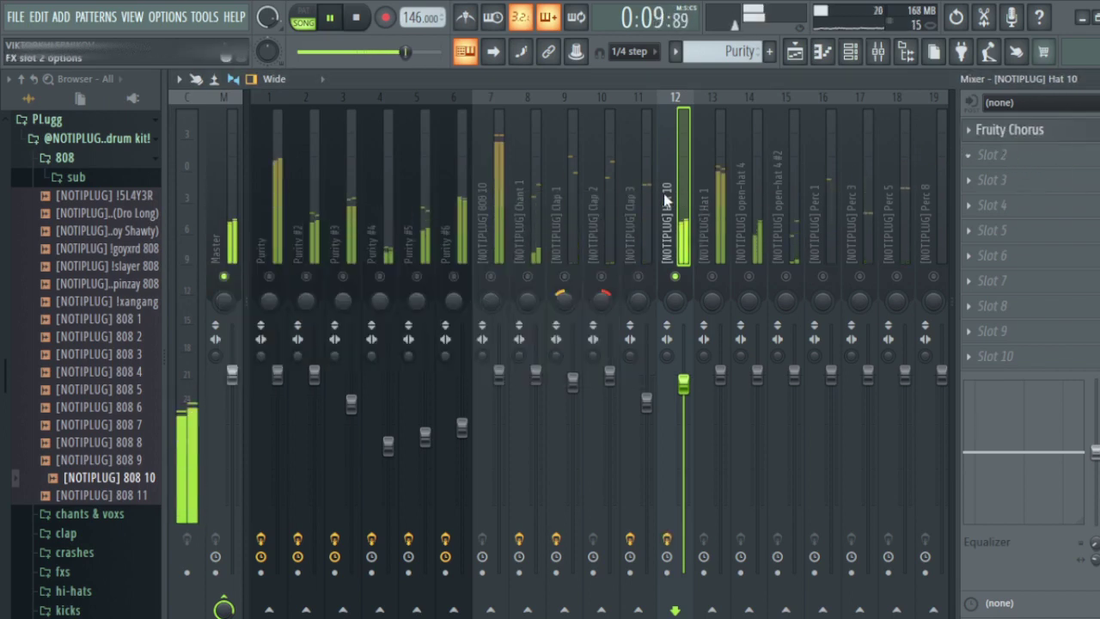
pyautogui.click(993, 155)
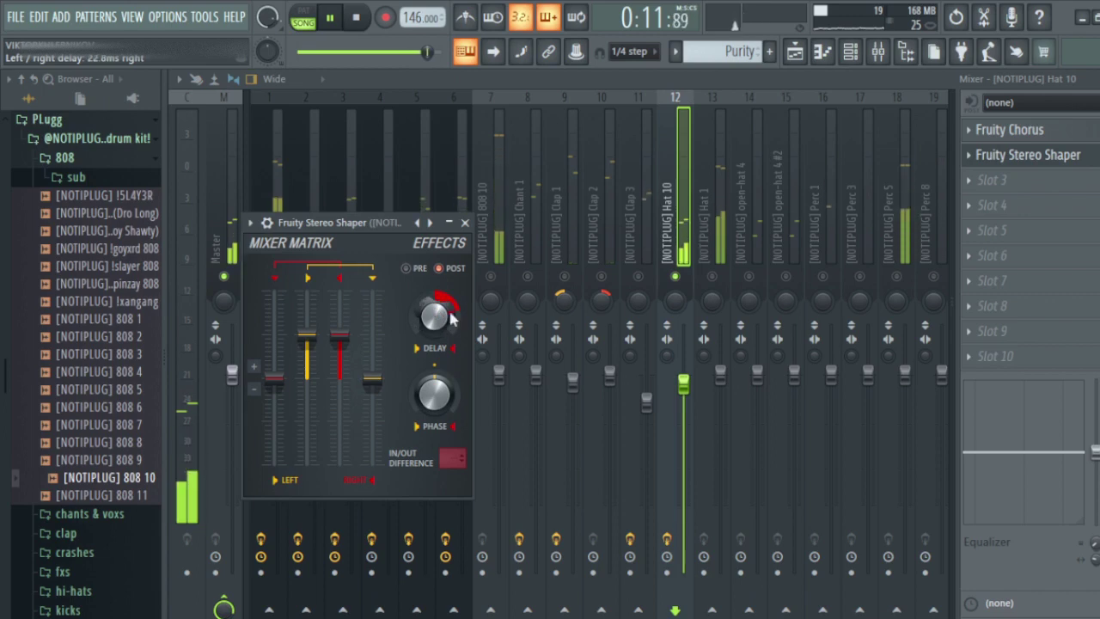
pyautogui.moveTo(453, 318); pyautogui.dragTo(453, 344)
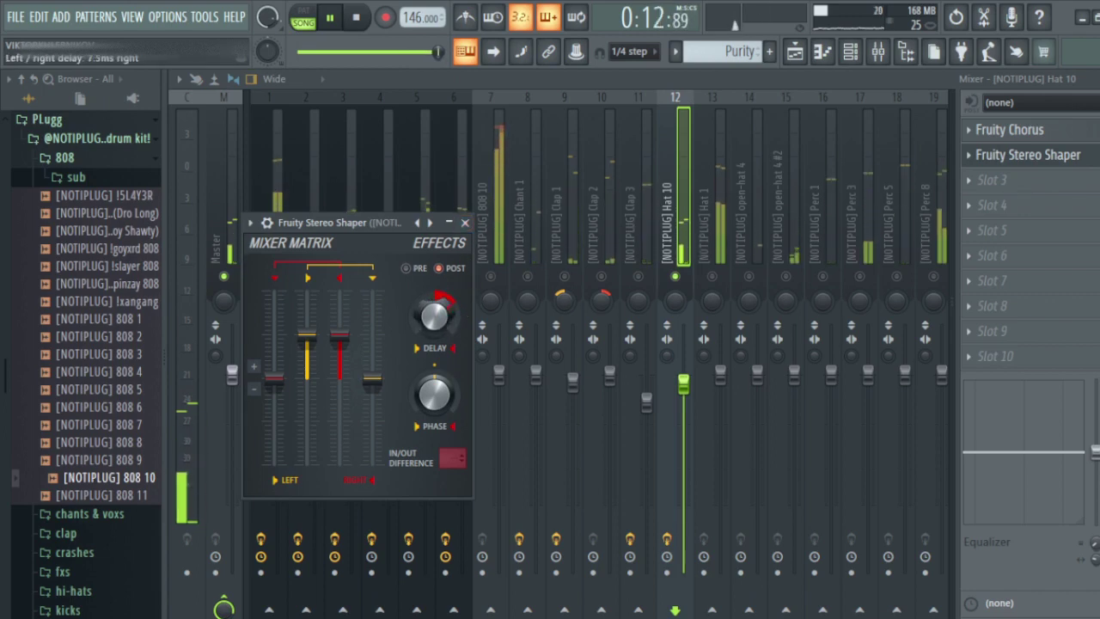
pyautogui.click(465, 223)
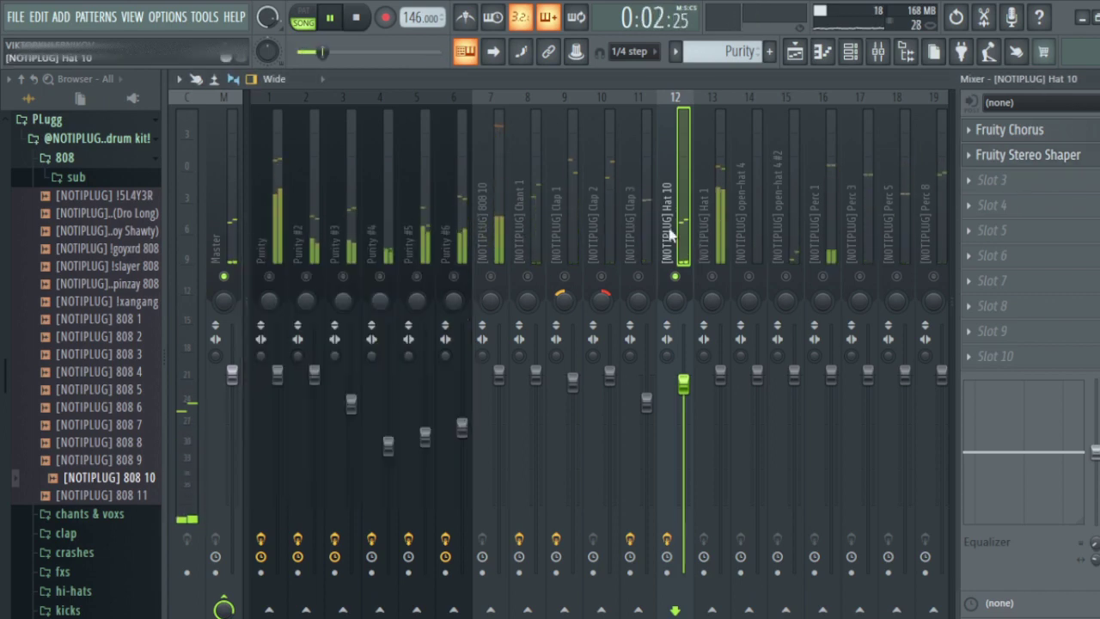
# Solo Hat 1, raise its volume slightly, and cut its lows by 18 dB at 44 Hz.
pyautogui.click(719, 278)
pyautogui.moveTo(721, 374); pyautogui.dragTo(721, 363)
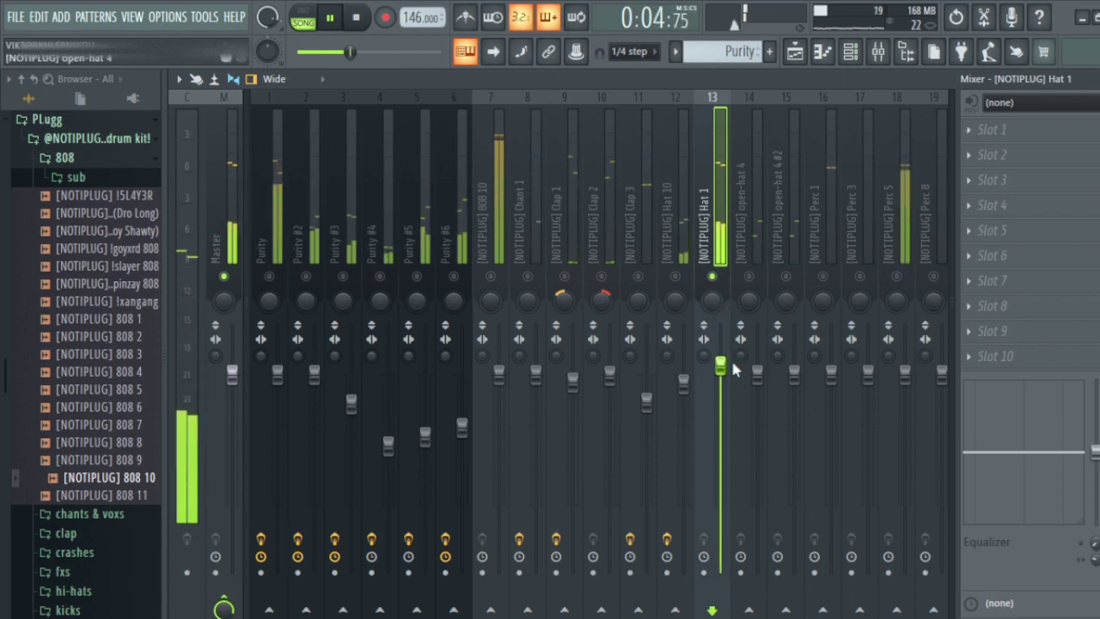
pyautogui.moveTo(980, 507); pyautogui.dragTo(967, 516)
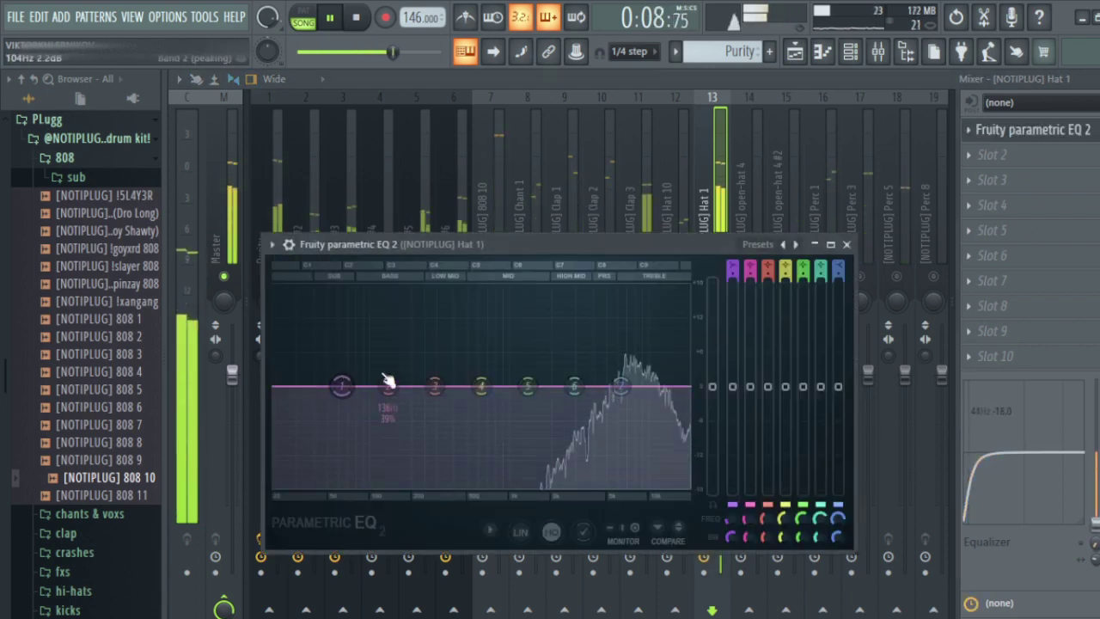
# Shape Hat 1 in Fruity parametric EQ 2 by cutting band 5 near 1 kHz, slightly boosting band 6 in the treble, and lowering band 7.
pyautogui.moveTo(526, 387); pyautogui.dragTo(521, 456)
pyautogui.moveTo(574, 387); pyautogui.dragTo(617, 378)
pyautogui.moveTo(683, 385); pyautogui.dragTo(692, 421)
pyautogui.moveTo(611, 369); pyautogui.dragTo(636, 370)
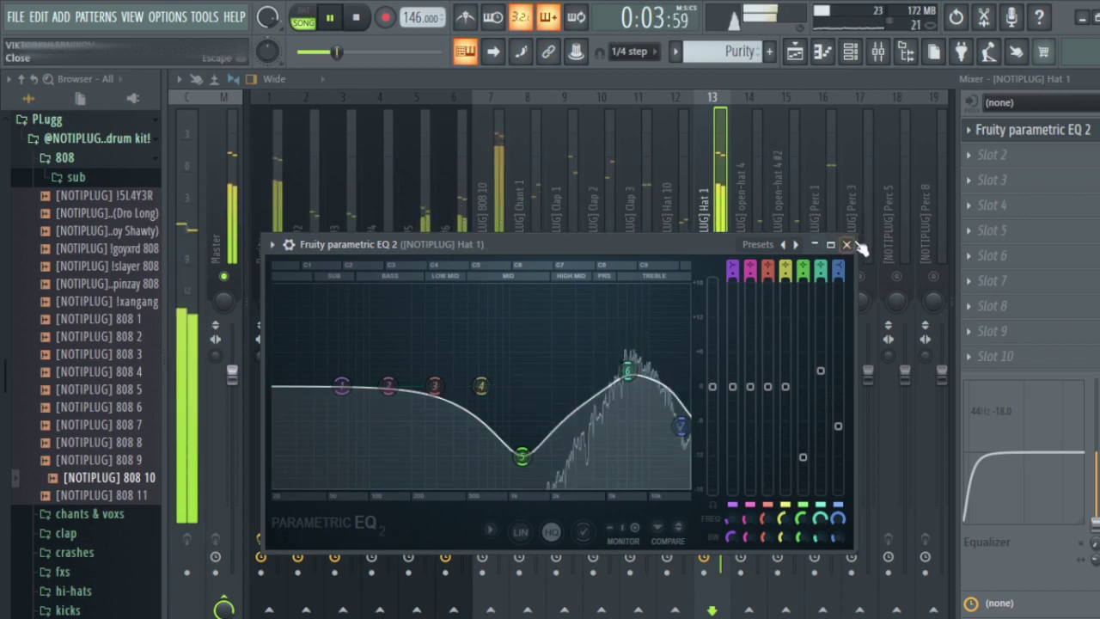
pyautogui.click(847, 244)
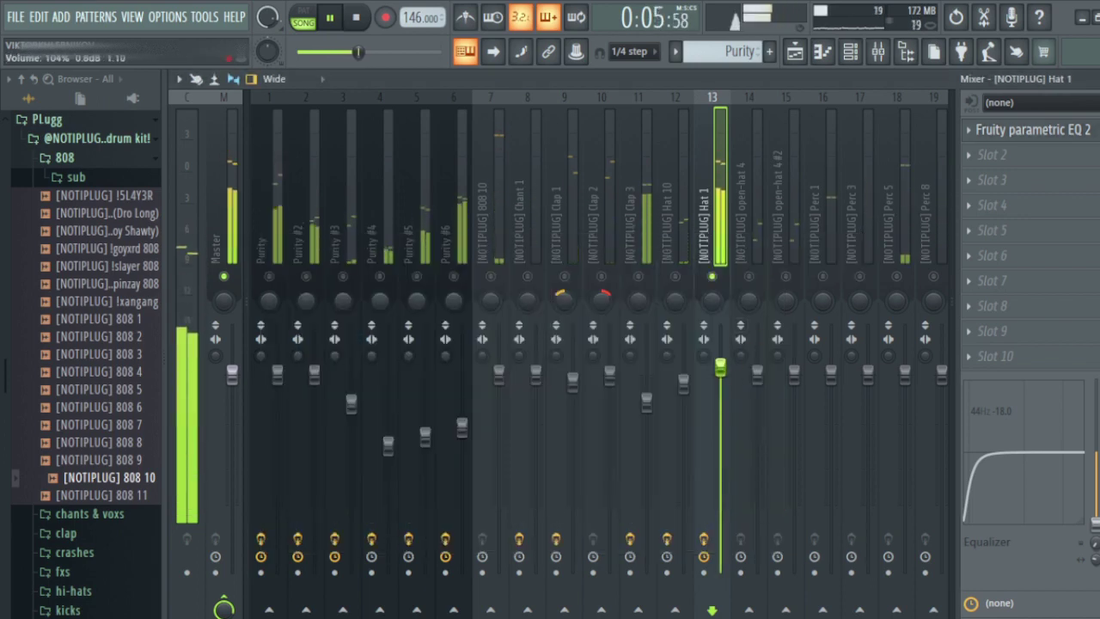
# Solo both open-hat 4 inserts, add Fruity Reeverb 2 to each, and pan open-hat 4 50% right and open-hat 4 #2 left.
pyautogui.click(761, 237)
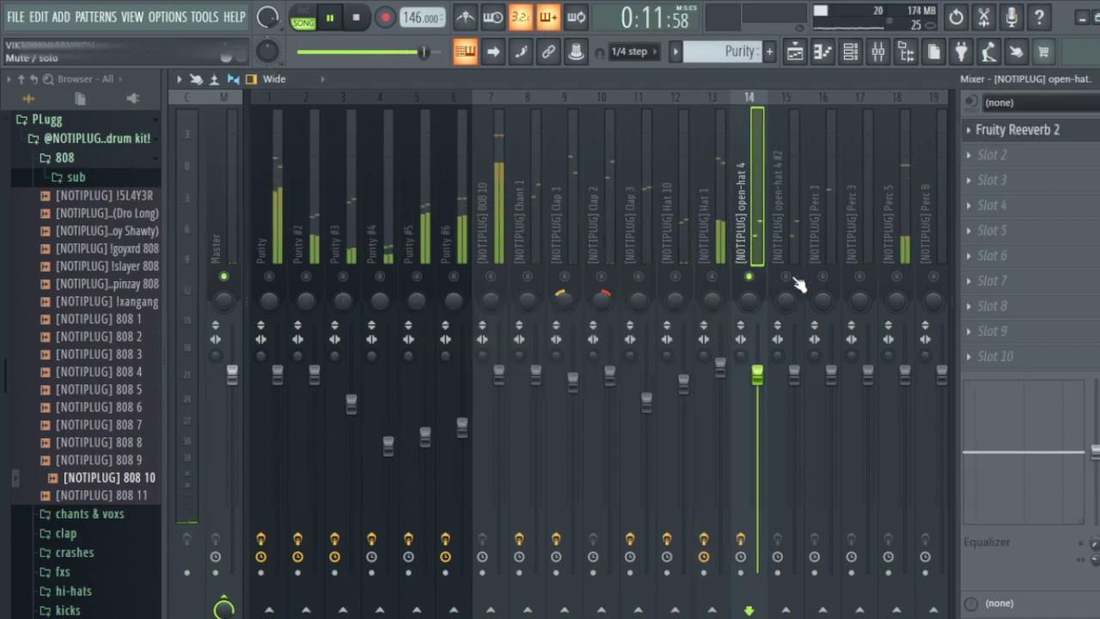
pyautogui.click(787, 277)
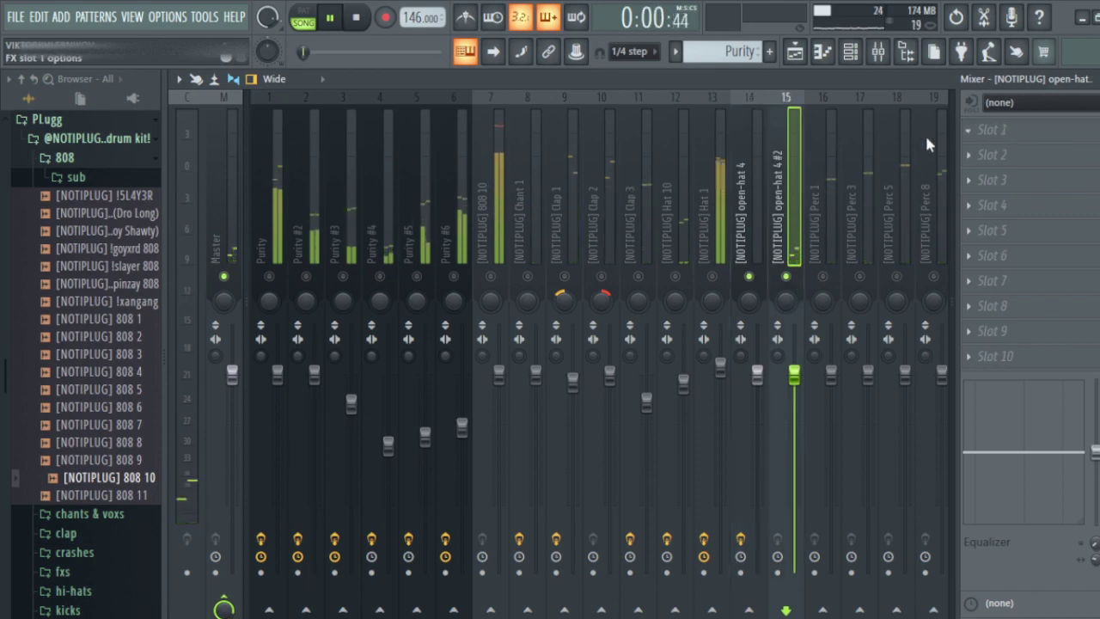
pyautogui.moveTo(785, 299); pyautogui.dragTo(786, 330)
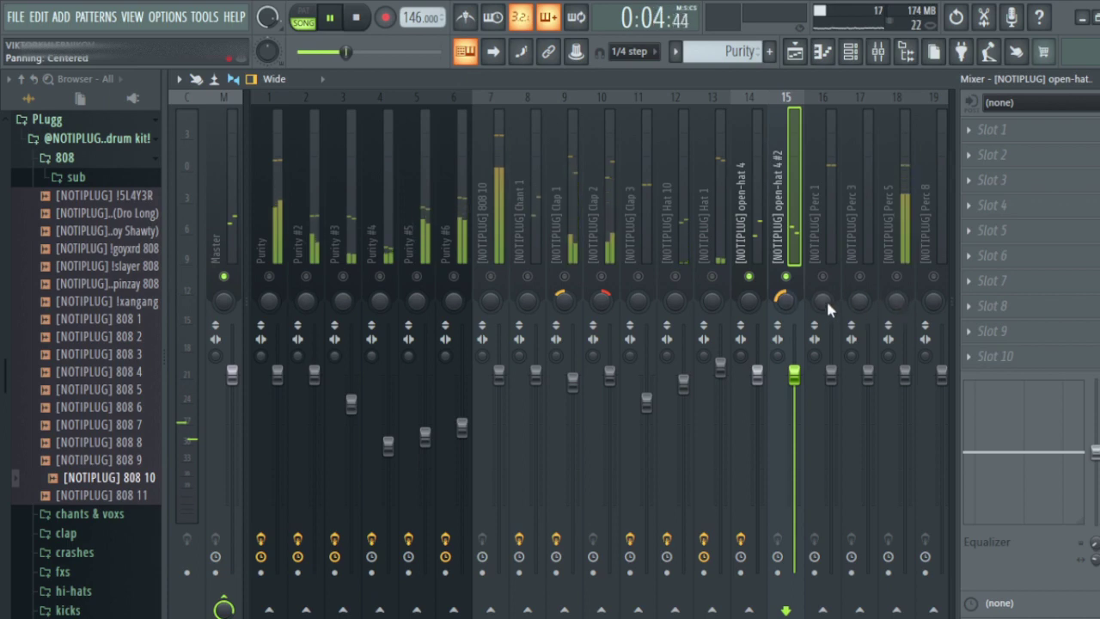
pyautogui.moveTo(749, 298); pyautogui.dragTo(750, 277)
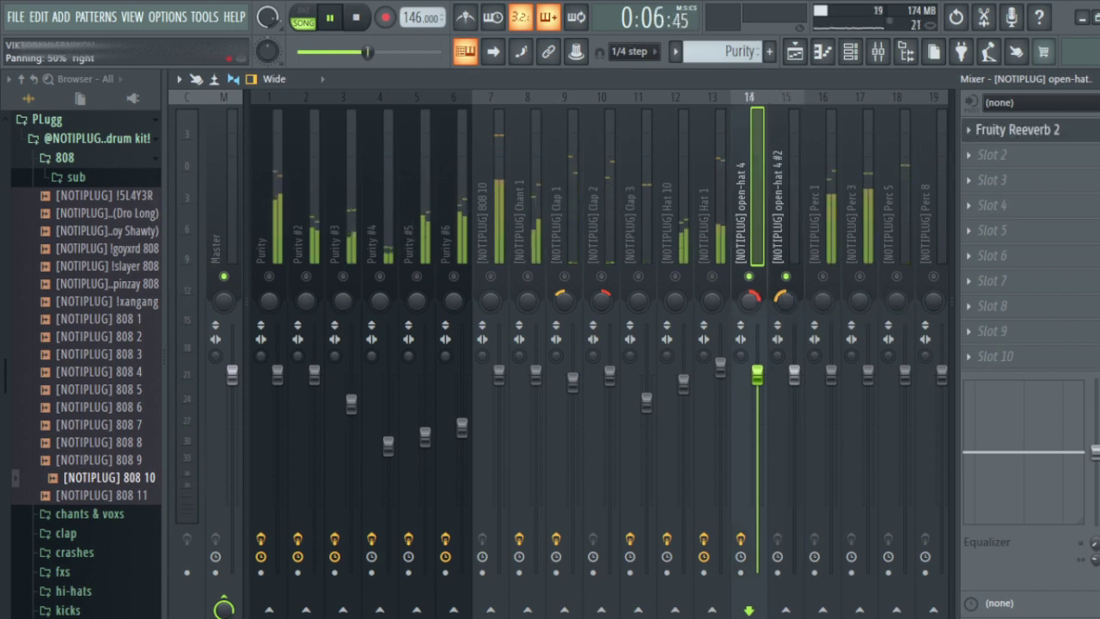
pyautogui.click(791, 215)
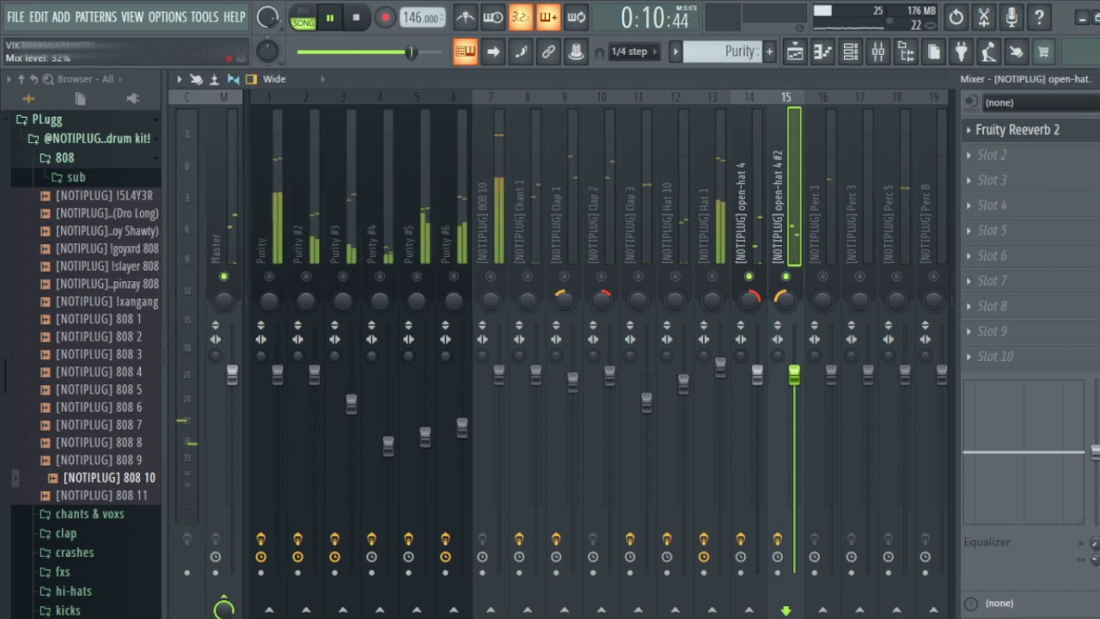
# Solo Perc 1 and raise its volume to 105%, and solo Perc 3 with Fruity Reeverb 2 and an 18 dB low cut at 250 Hz.
pyautogui.click(823, 281)
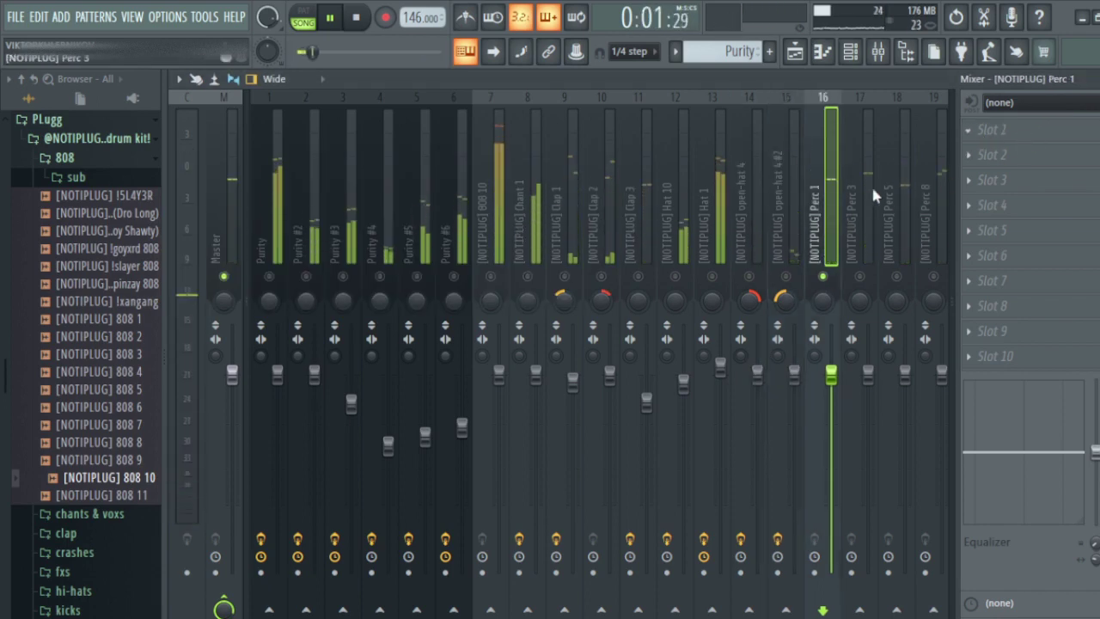
pyautogui.moveTo(831, 374); pyautogui.dragTo(831, 365)
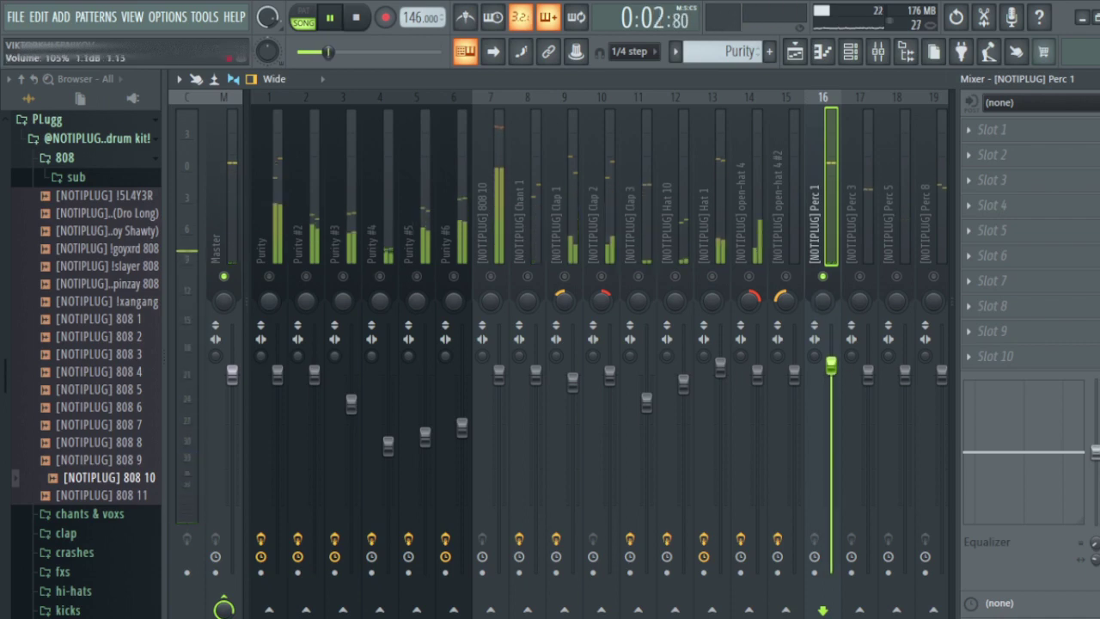
pyautogui.click(868, 249)
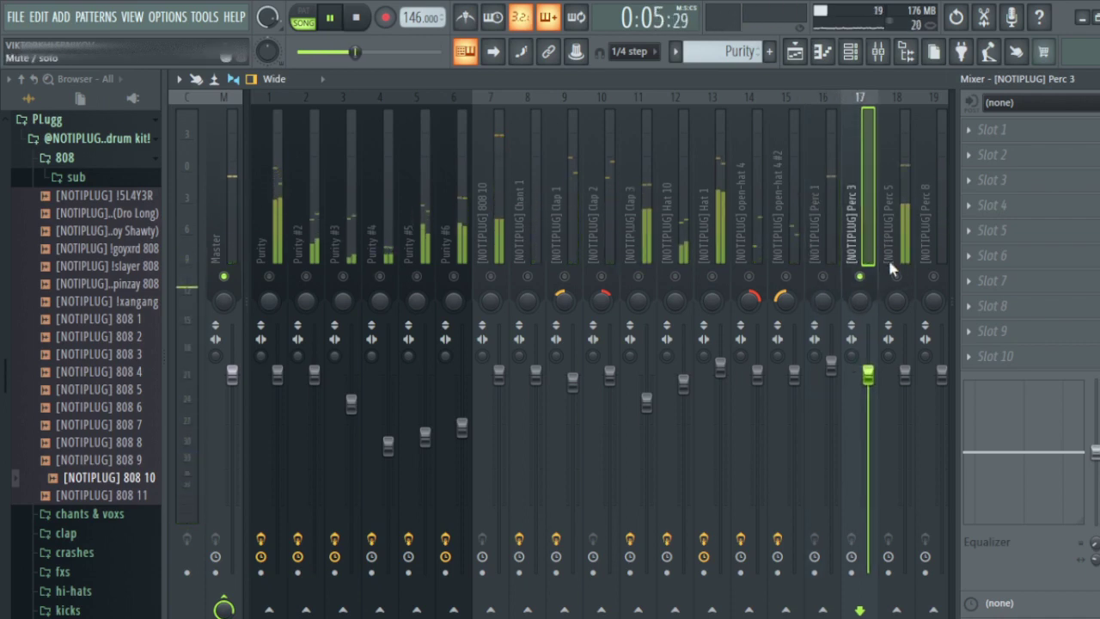
pyautogui.hscroll(5, 877, 284)
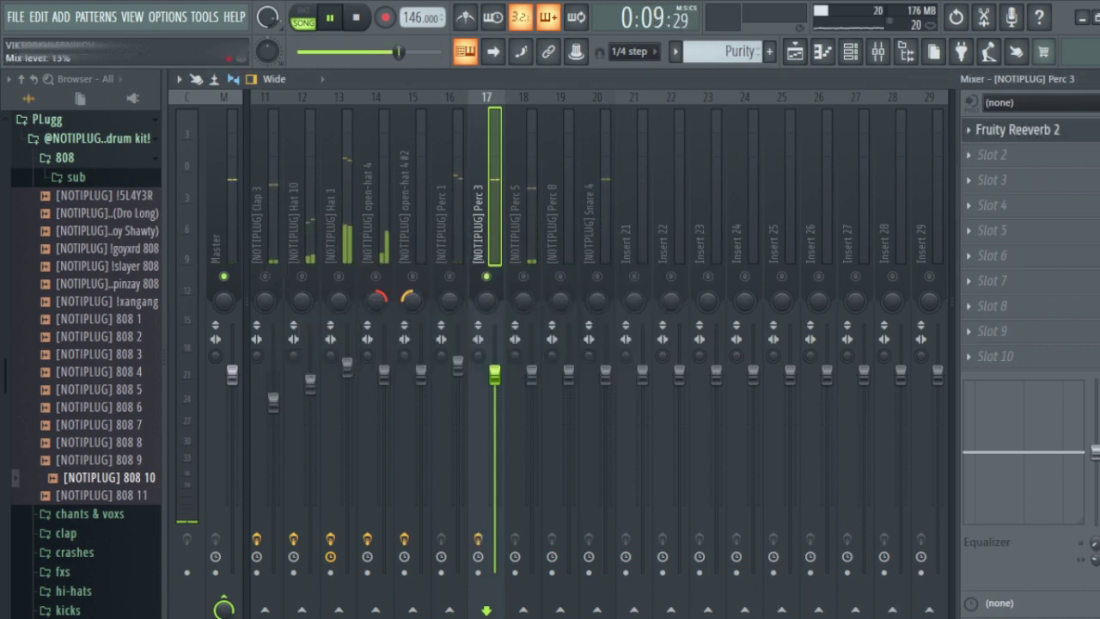
pyautogui.moveTo(974, 439); pyautogui.dragTo(980, 437)
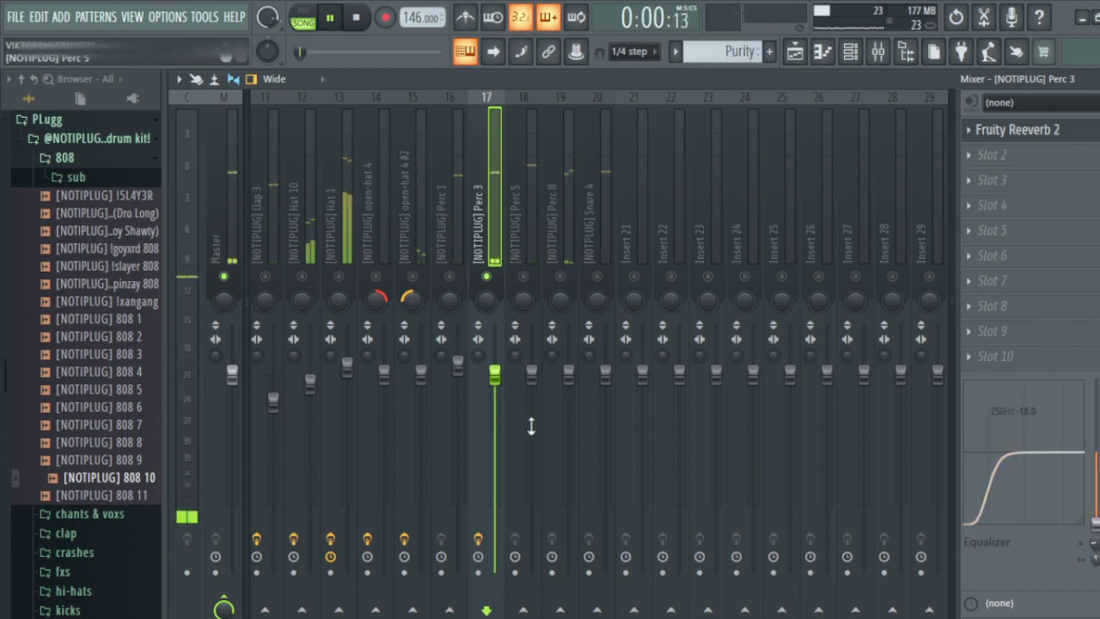
# Solo Perc 5, add Fruity Stereo Shaper with 1.0 ms right delay and Fruity Reeverb 2, cut lows at 76 Hz, boost 1.1 kHz, and lower its volume.
pyautogui.click(533, 255)
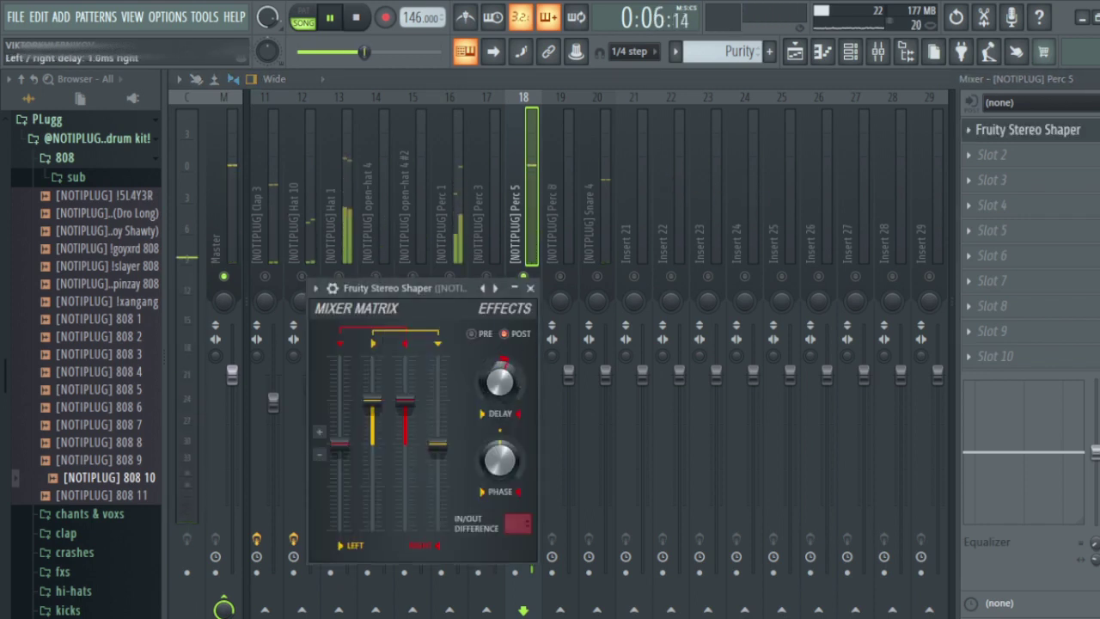
pyautogui.click(530, 288)
pyautogui.moveTo(1015, 455); pyautogui.dragTo(1028, 443)
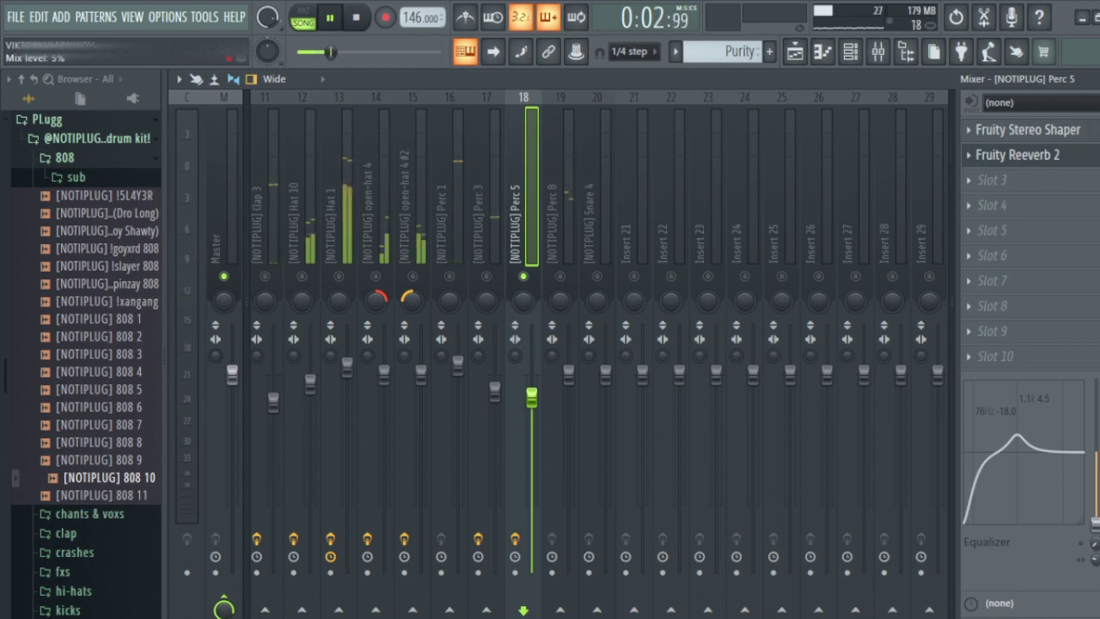
# Solo Perc 8, add Fruity Reeverb 2 and lower its volume, and solo Snare 4, lower it slightly, and re-enable all mixer tracks.
pyautogui.click(568, 243)
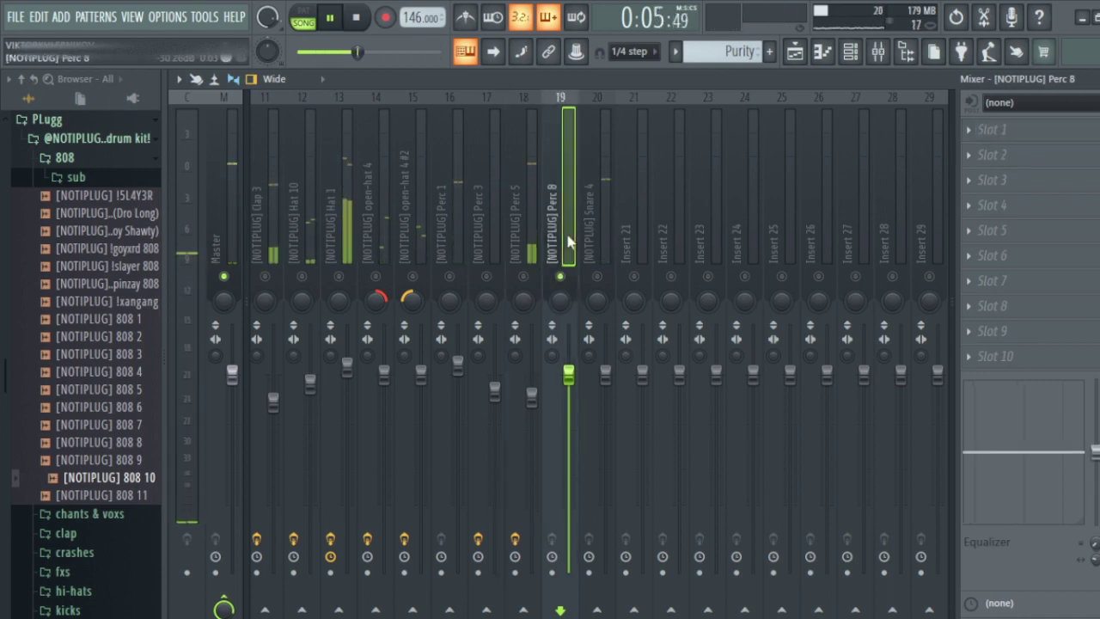
pyautogui.click(865, 60)
pyautogui.click(864, 59)
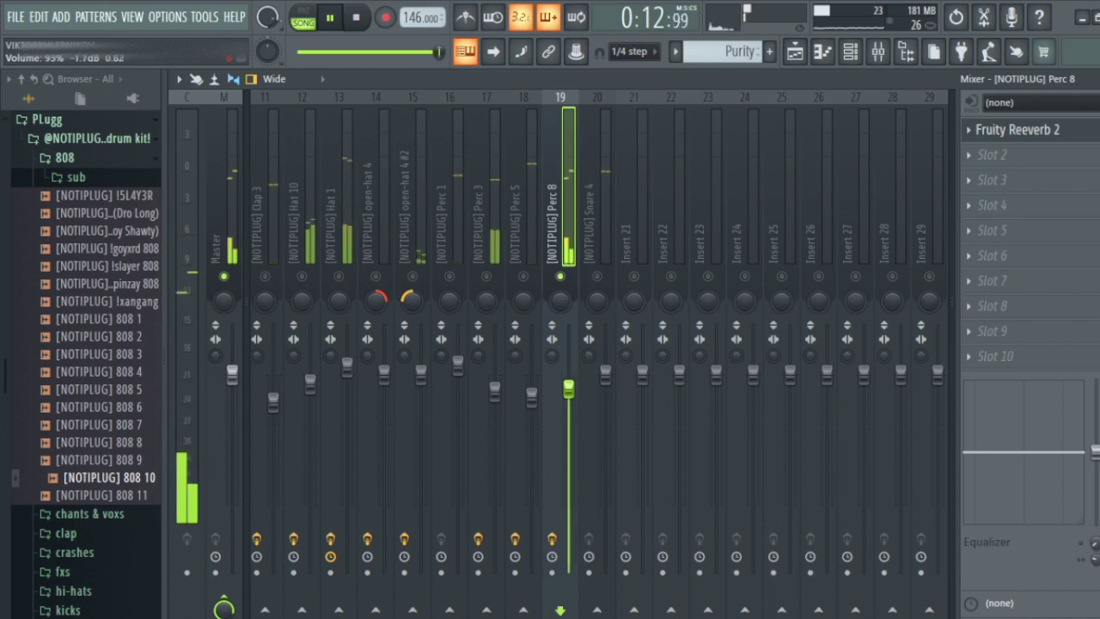
pyautogui.moveTo(569, 374); pyautogui.dragTo(569, 395)
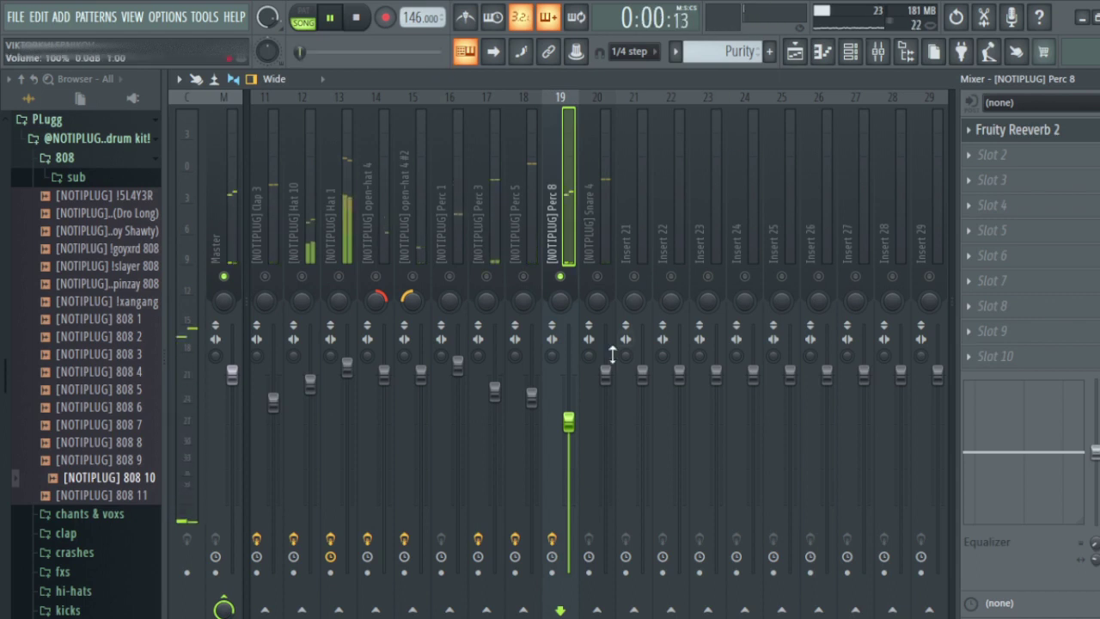
pyautogui.click(600, 253)
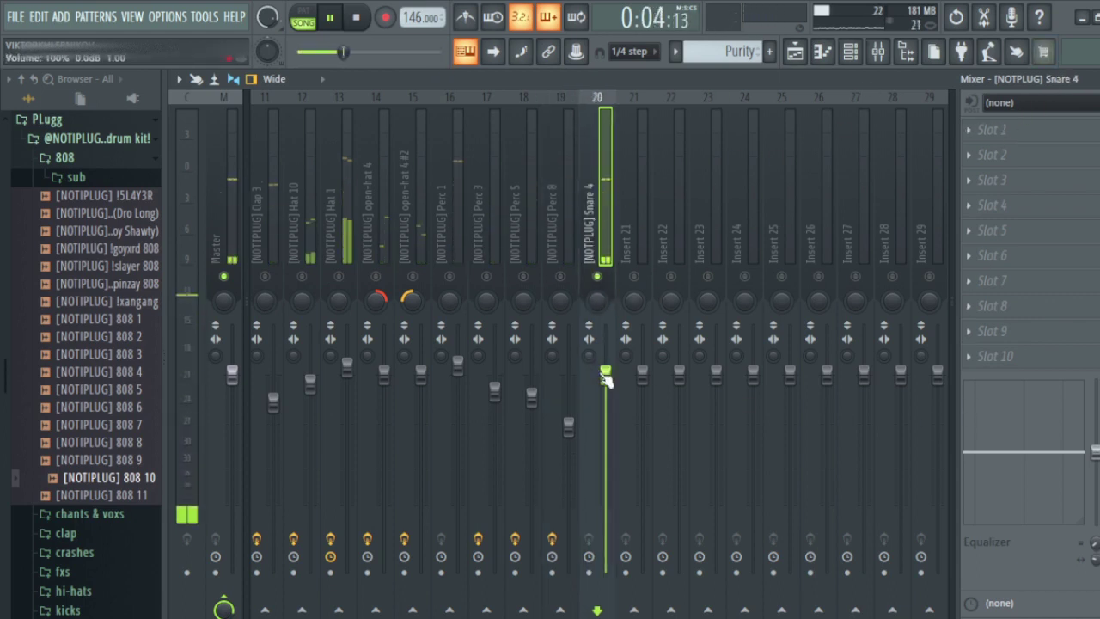
pyautogui.rightClick(597, 276)
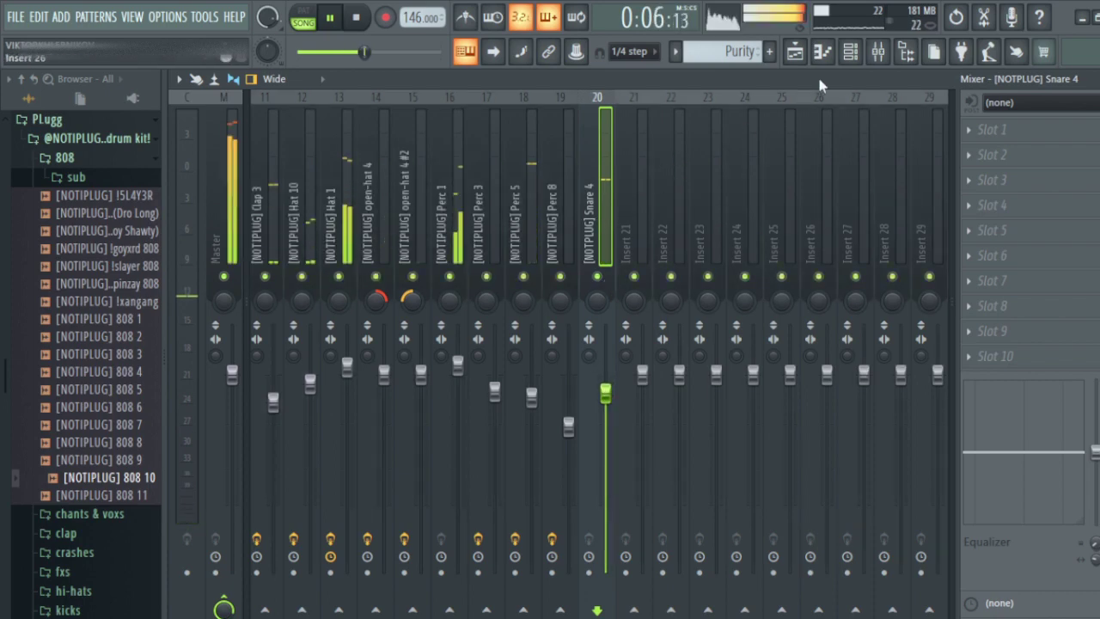
# Duplicate all eight playlist clips so the arrangement repeats from bar 9 to bar 17.
pyautogui.click(806, 60)
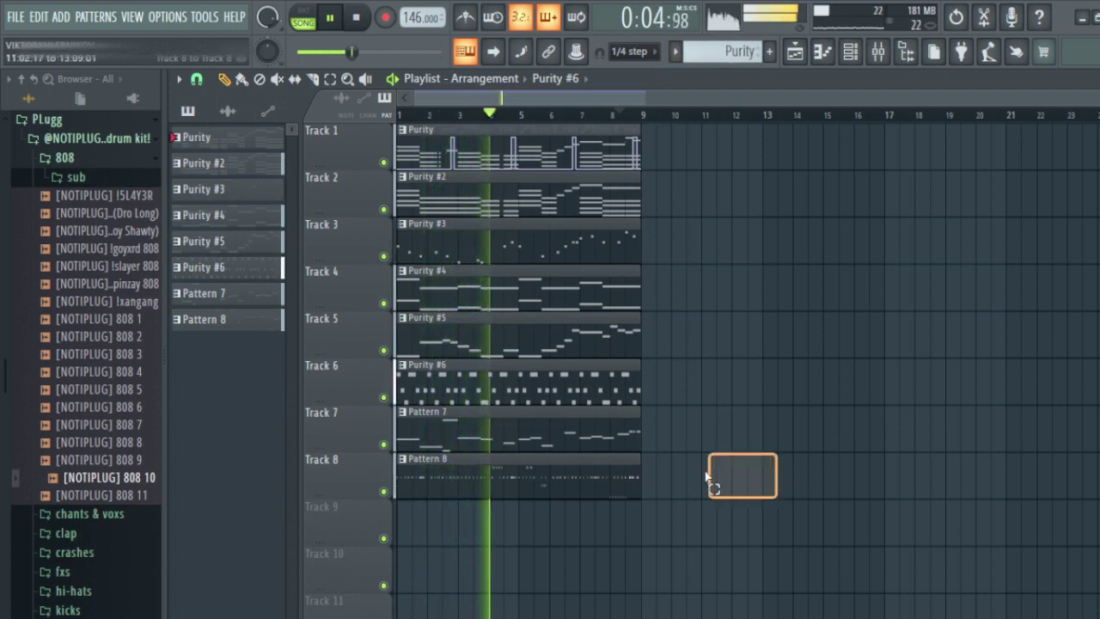
pyautogui.hotkey('ctrl', 'a')
pyautogui.hotkey('ctrl', 'b')
pyautogui.scroll(-2, 578, 132)
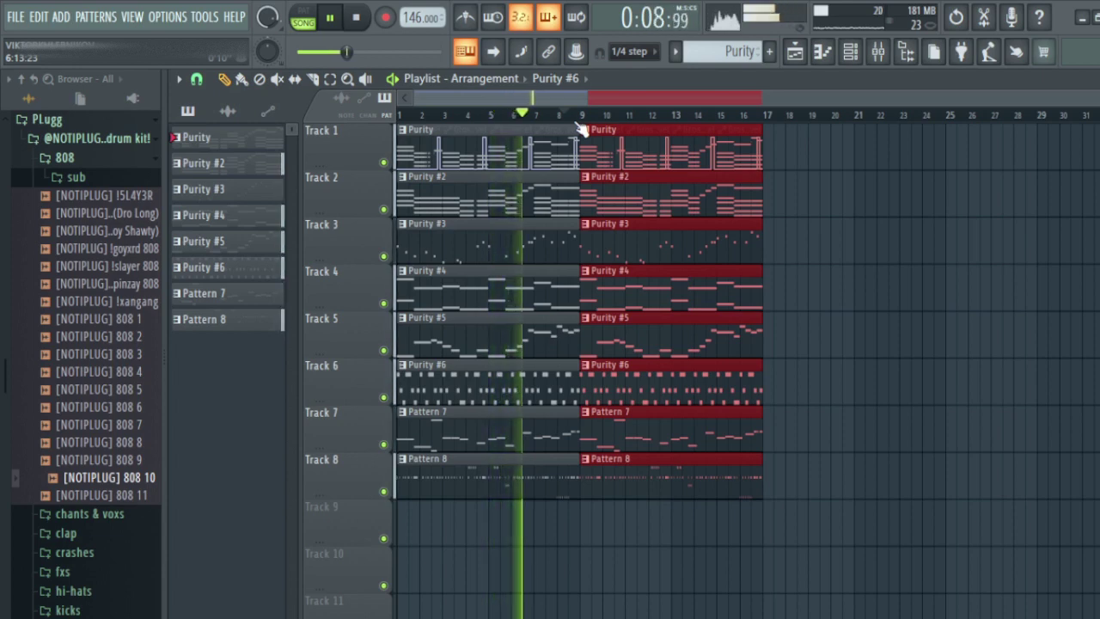
pyautogui.click(873, 204)
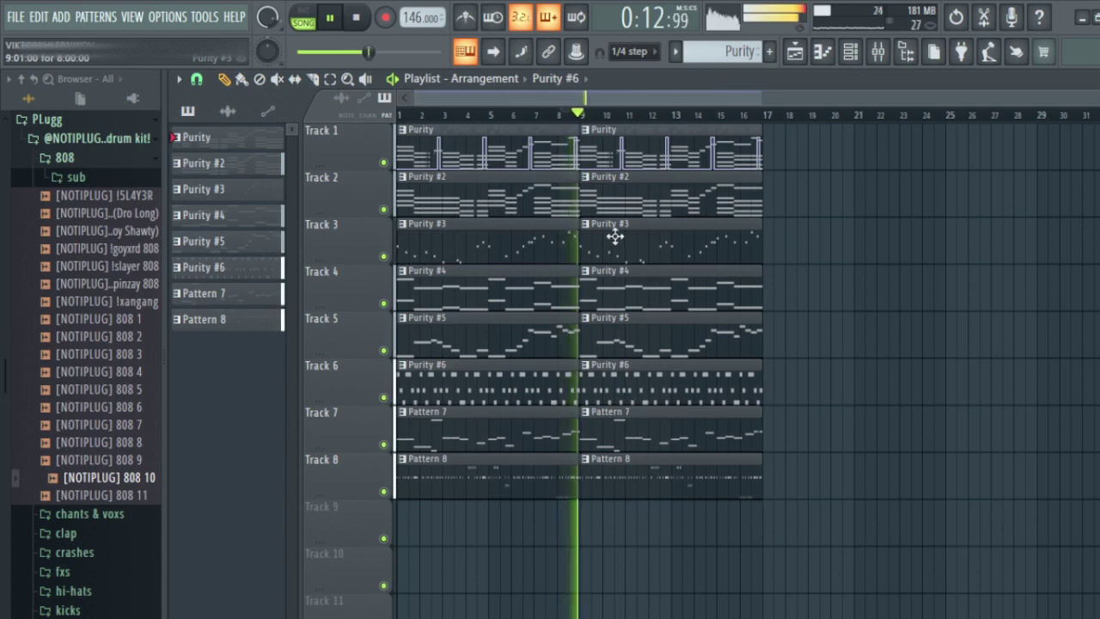
# Delete the Purity #4, Purity #5 and Purity #6 clips from the second section starting at bar 9.
pyautogui.moveTo(616, 266); pyautogui.dragTo(621, 351)
pyautogui.press('Delete')
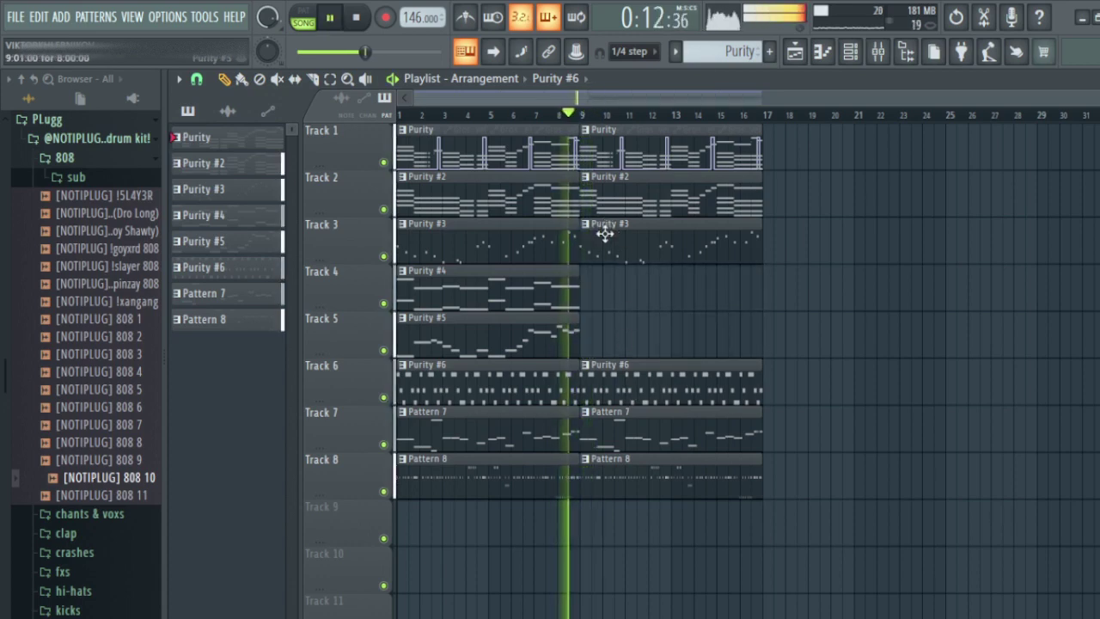
pyautogui.moveTo(605, 314); pyautogui.dragTo(607, 408)
pyautogui.press('Delete')
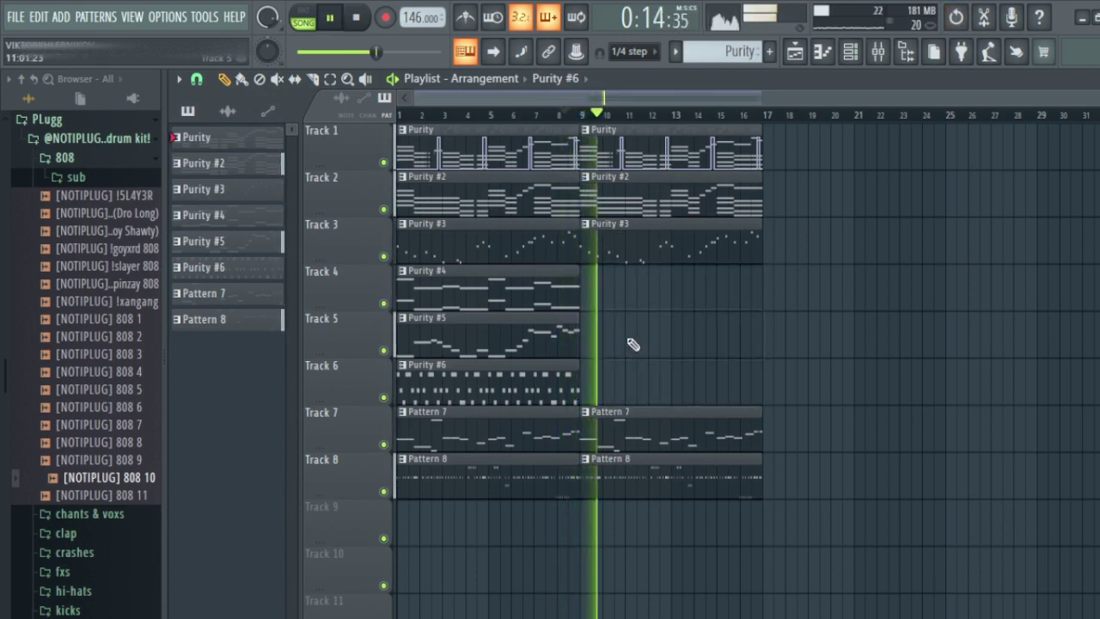
# Duplicate the first Purity #4 clip into the second section at bar 9.
pyautogui.moveTo(633, 266); pyautogui.dragTo(541, 299)
pyautogui.hotkey('ctrl', 'b')
pyautogui.click(857, 305)
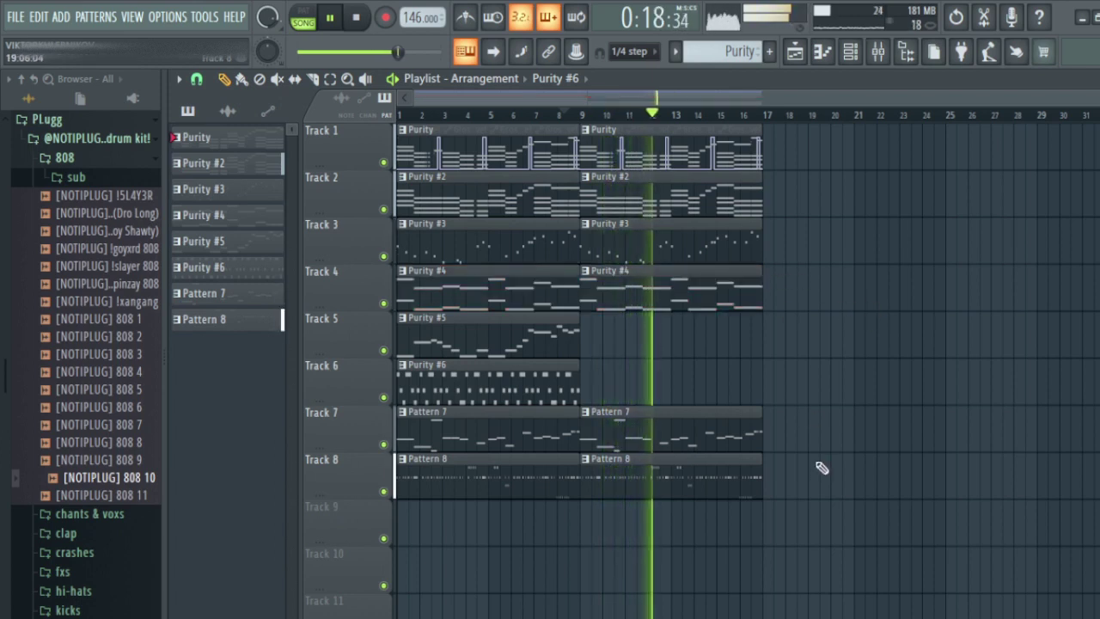
# Duplicate all clips of the second section so they repeat from bar 17 to bar 25.
pyautogui.moveTo(811, 499); pyautogui.dragTo(592, 129)
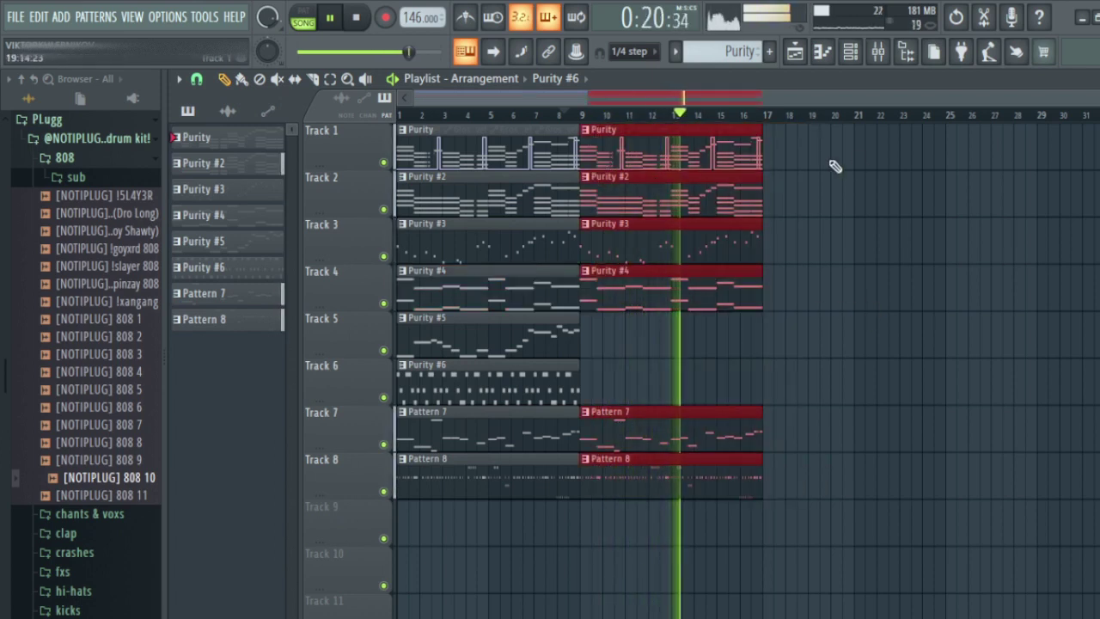
pyautogui.hotkey('ctrl', 'b')
pyautogui.scroll(3, 762, 118)
pyautogui.scroll(-1, 765, 121)
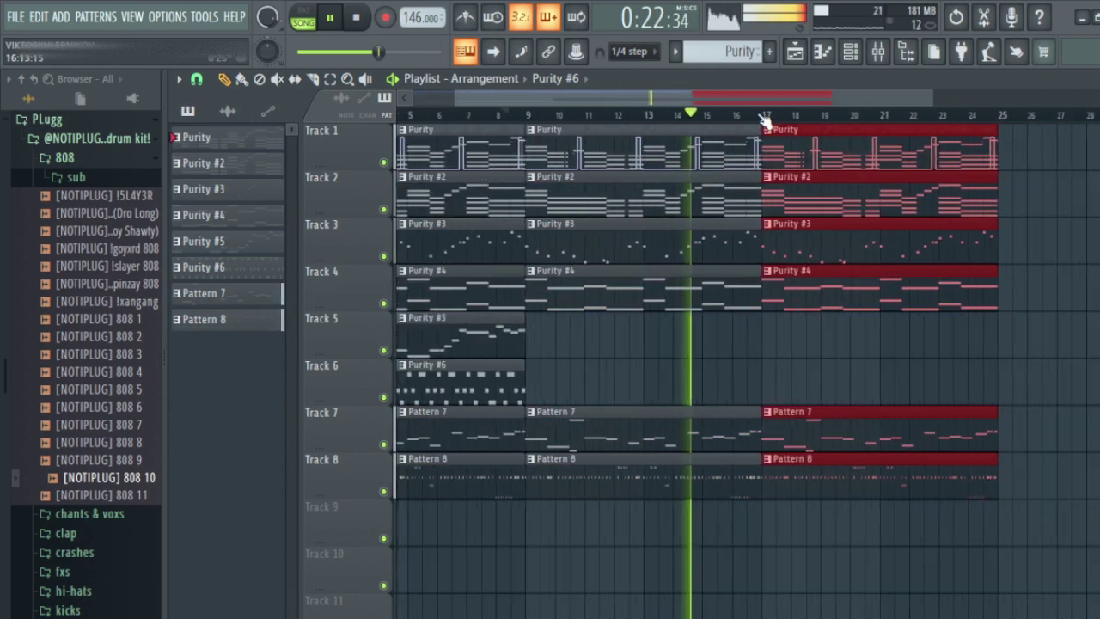
# Shorten the second Pattern 7 and Pattern 8 clips to end at bar 16, copy Purity #5 and Purity #6 to bar 17, and pause playback.
pyautogui.scroll(-2, 765, 120)
pyautogui.moveTo(602, 481); pyautogui.dragTo(676, 410)
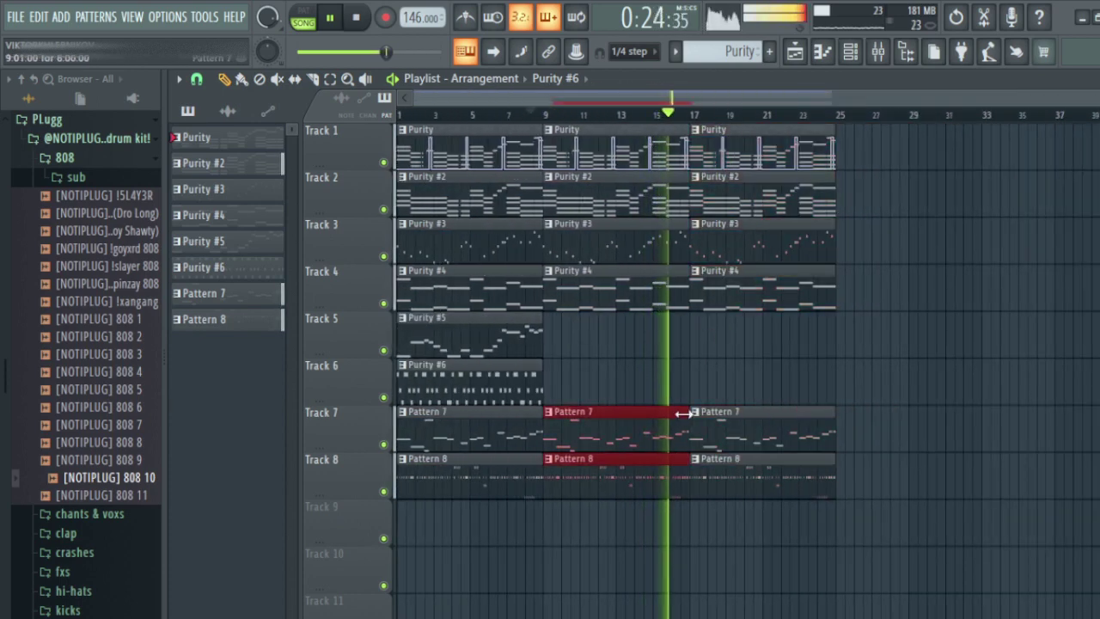
pyautogui.moveTo(580, 384); pyautogui.dragTo(400, 314)
pyautogui.moveTo(447, 348); pyautogui.dragTo(743, 355)
pyautogui.click(851, 318)
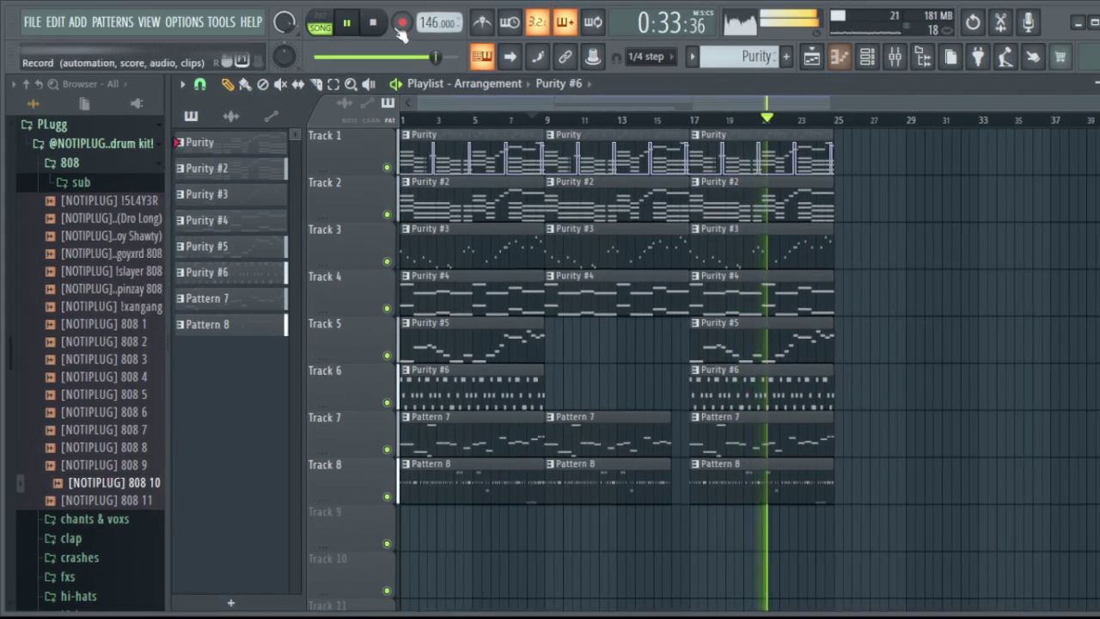
pyautogui.click(358, 20)
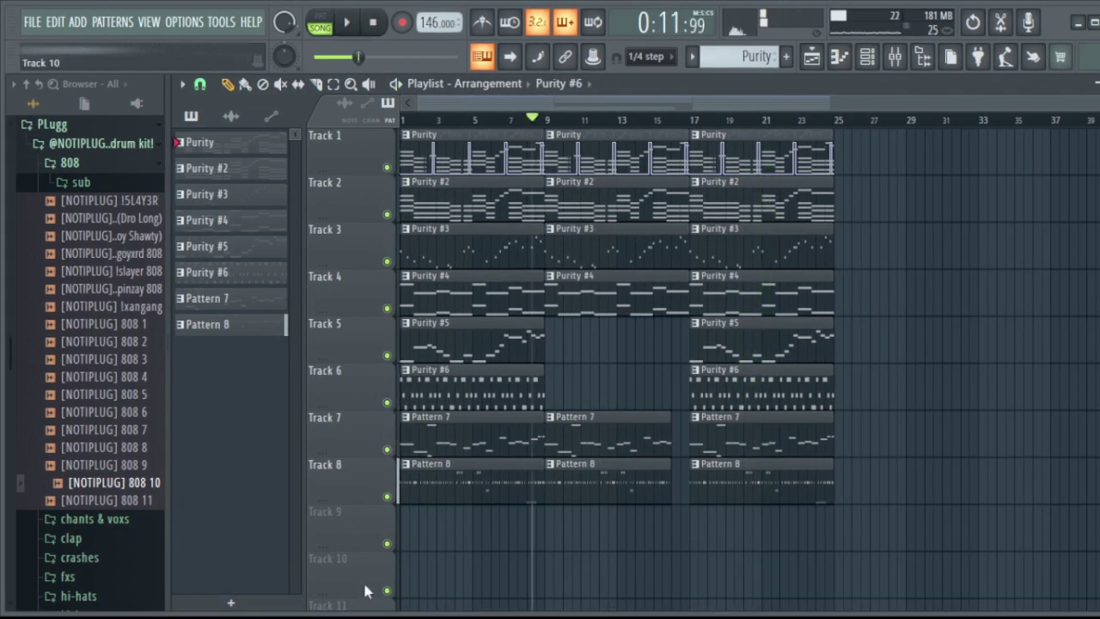